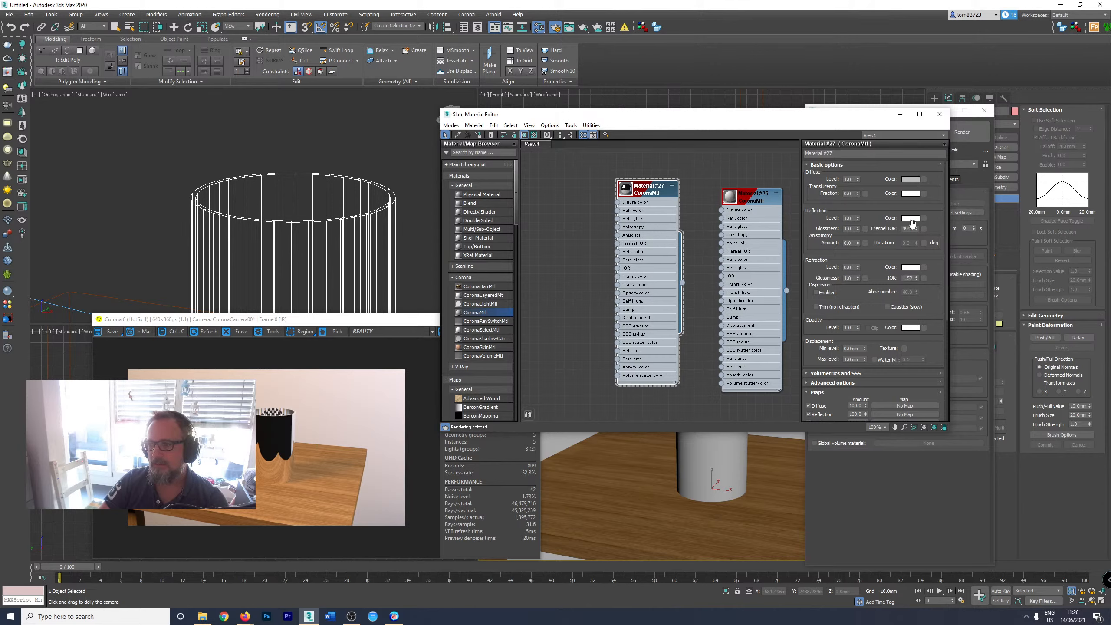
Set the reflection glossiness of Material #27 to 0.
{"action": "double_click", "coordinate": [852, 227]}
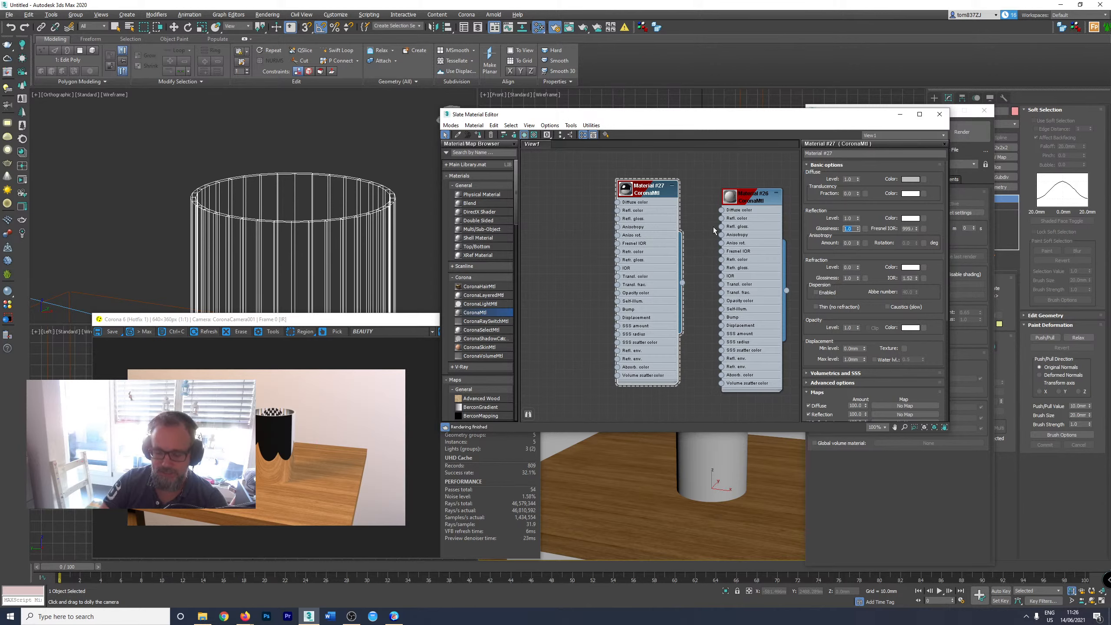
{"action": "key", "text": "Return"}
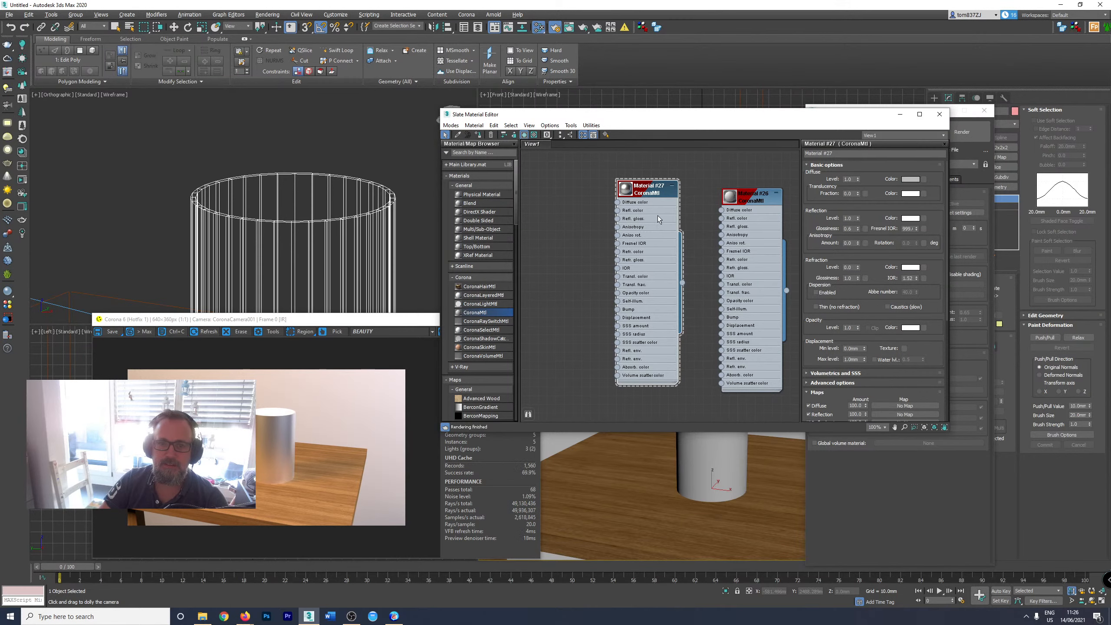
{"action": "left_click_drag", "start_coordinate": [636, 240], "coordinate": [635, 248]}
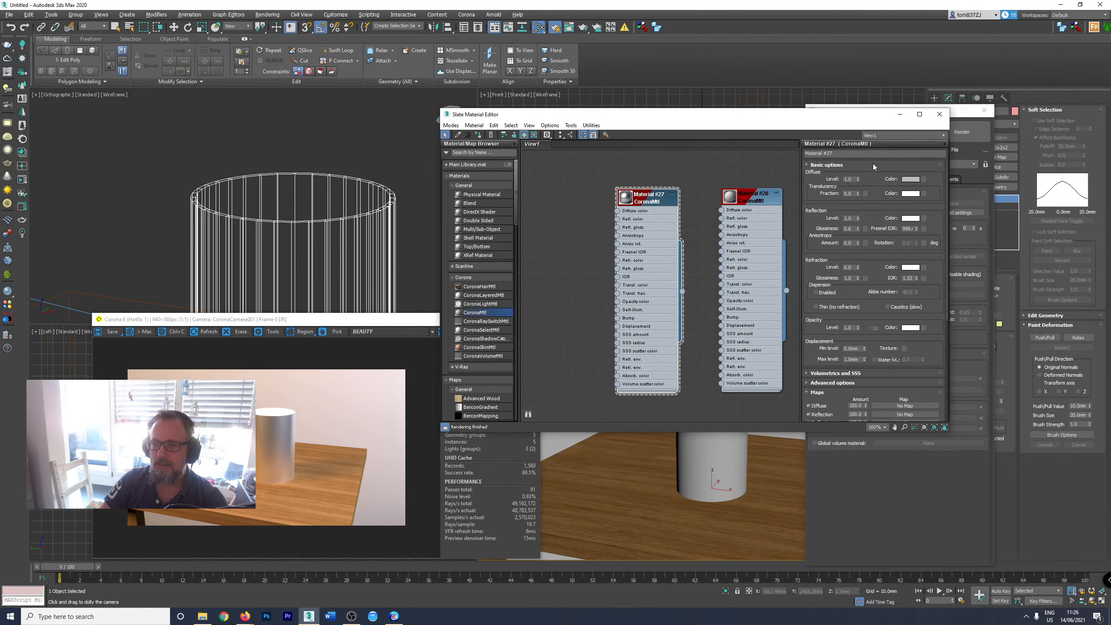
Add a Noise map from the general maps and connect it to the Refl. gloss. input of Material #27.
{"action": "left_click_drag", "start_coordinate": [803, 115], "coordinate": [742, 115]}
{"action": "middle_click_drag", "start_coordinate": [594, 304], "coordinate": [633, 300]}
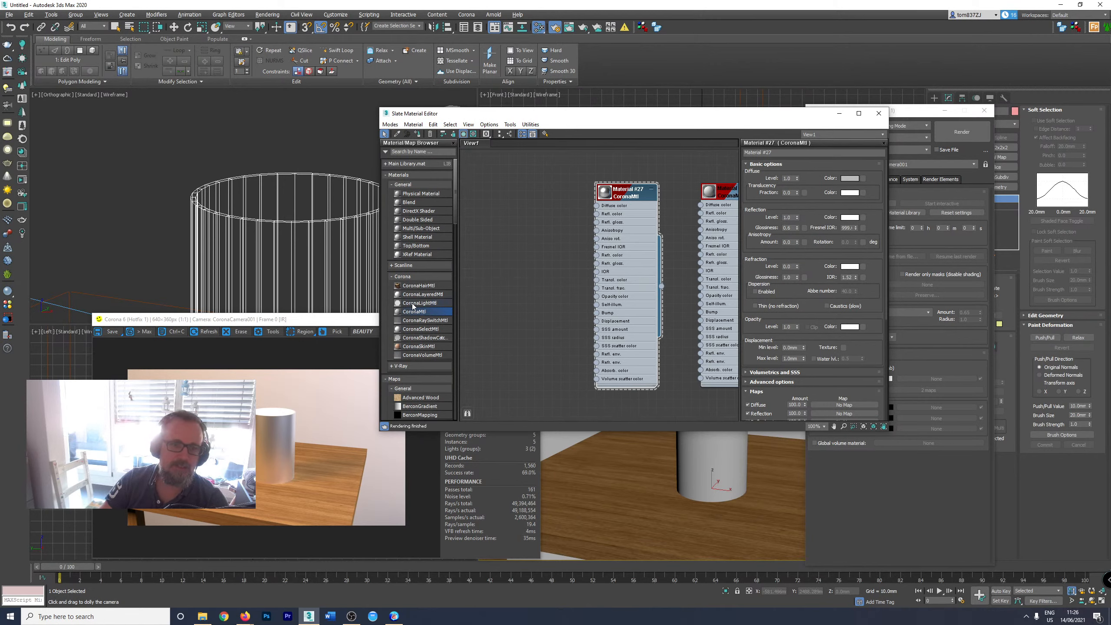
{"action": "scroll", "coordinate": [413, 306], "scroll_direction": "down", "scroll_amount": 5}
{"action": "scroll", "coordinate": [406, 303], "scroll_direction": "down", "scroll_amount": 3}
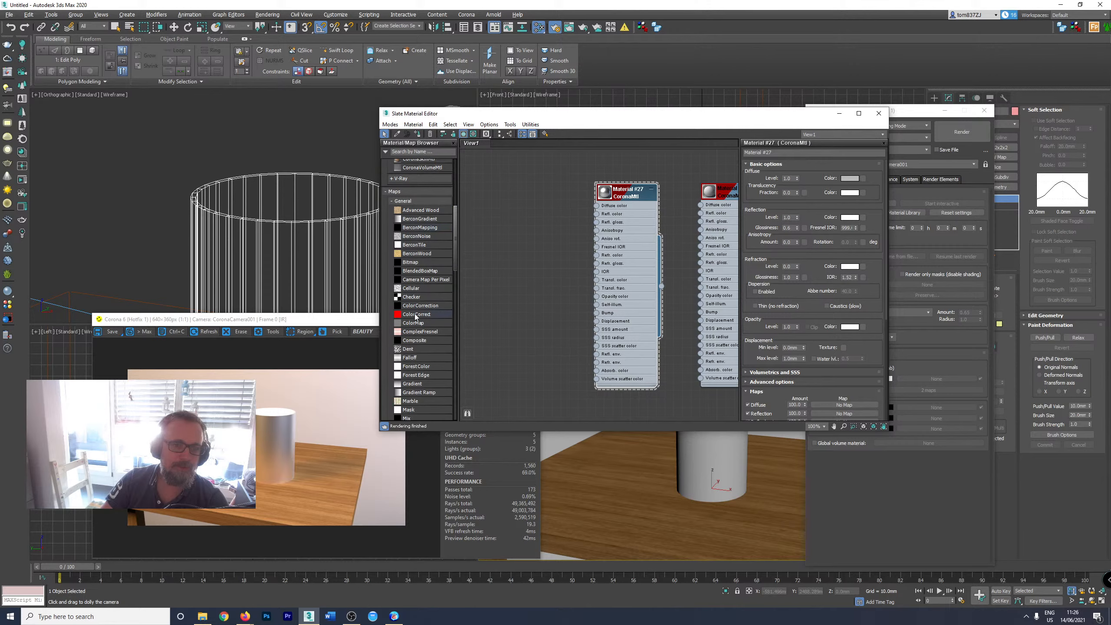
{"action": "scroll", "coordinate": [416, 393], "scroll_direction": "down", "scroll_amount": 3}
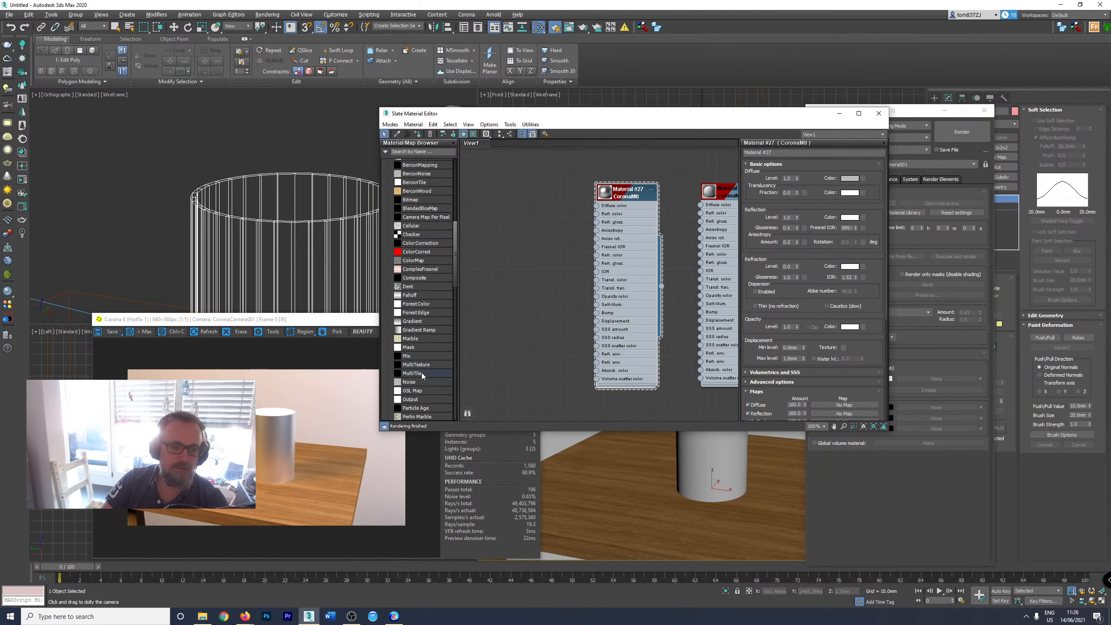
{"action": "left_click_drag", "start_coordinate": [414, 386], "coordinate": [611, 210]}
{"action": "scroll", "coordinate": [533, 272], "scroll_direction": "up", "scroll_amount": 2}
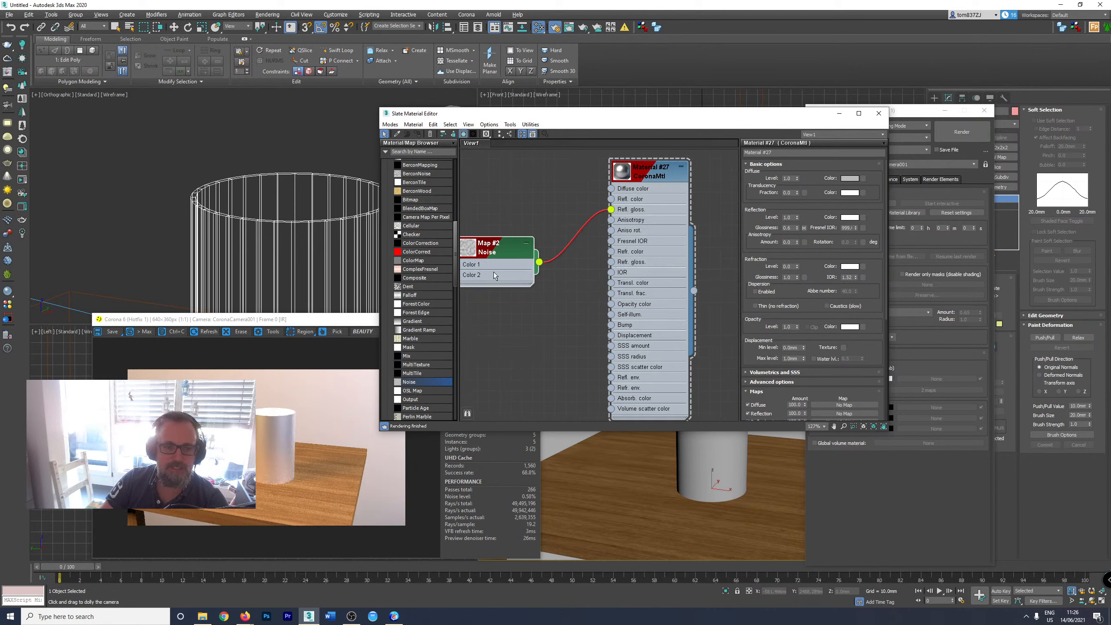
Open the Noise map's parameters and set its size to 10.
{"action": "double_click", "coordinate": [496, 251]}
{"action": "middle_click_drag", "start_coordinate": [496, 253], "coordinate": [532, 261]}
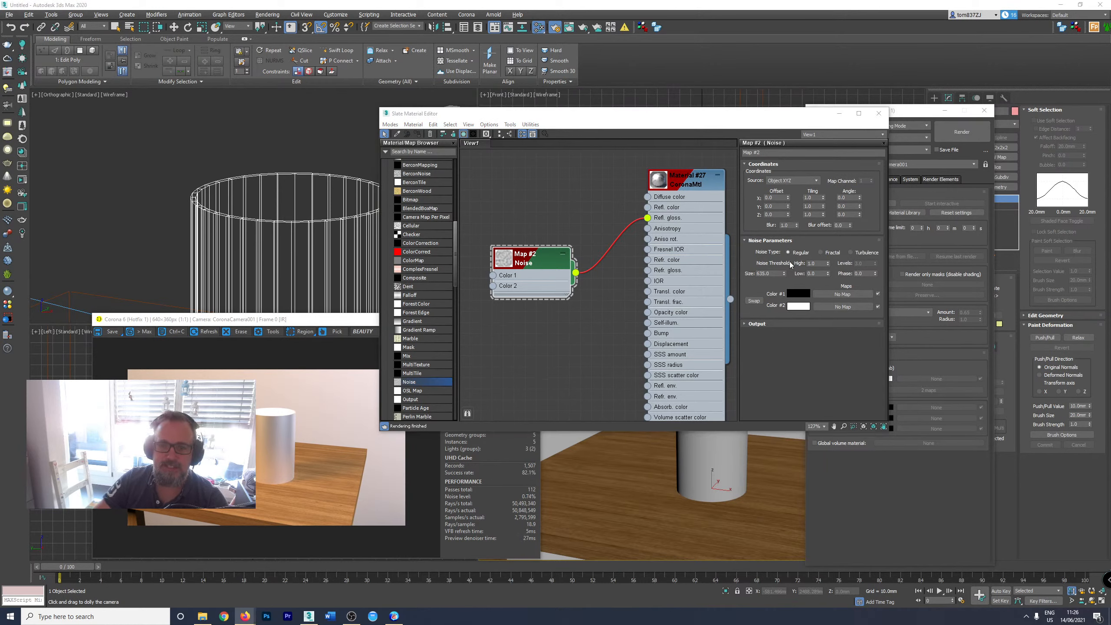
{"action": "left_click_drag", "start_coordinate": [772, 273], "coordinate": [661, 288]}
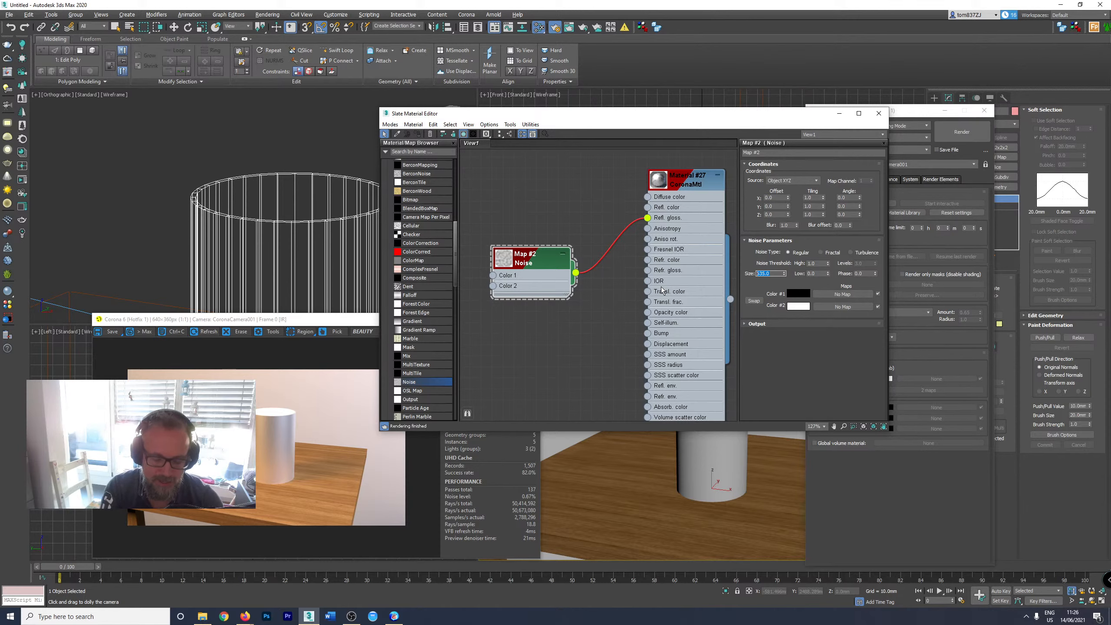
{"action": "type", "text": "10"}
{"action": "key", "text": "Return"}
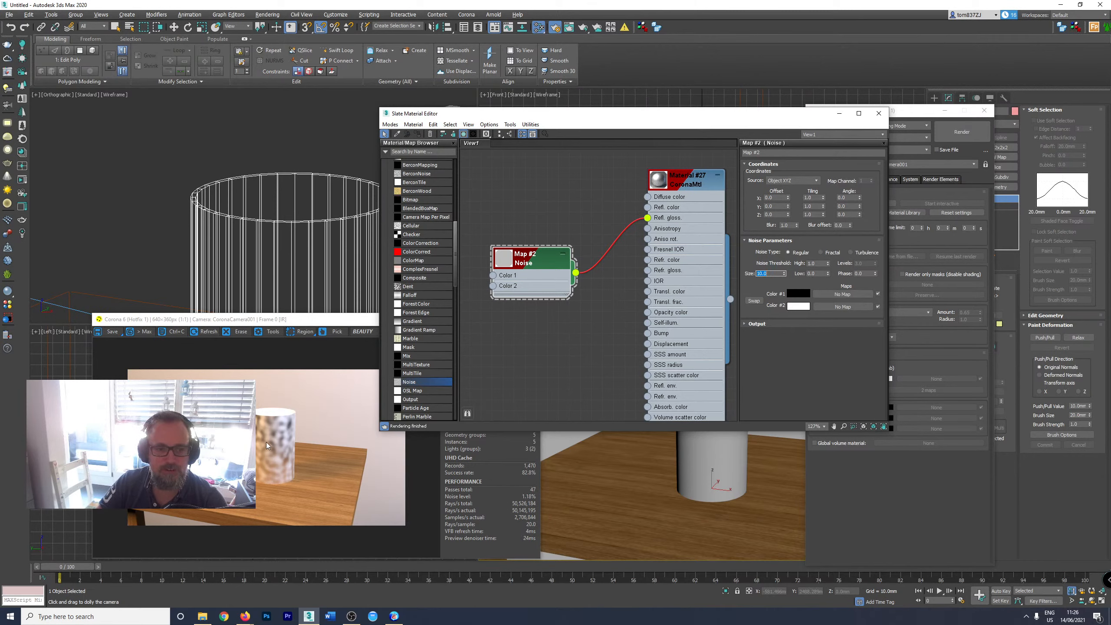
Set the Noise map's threshold to 0.4 for Low and 0.5 for High.
{"action": "left_click", "coordinate": [825, 273]}
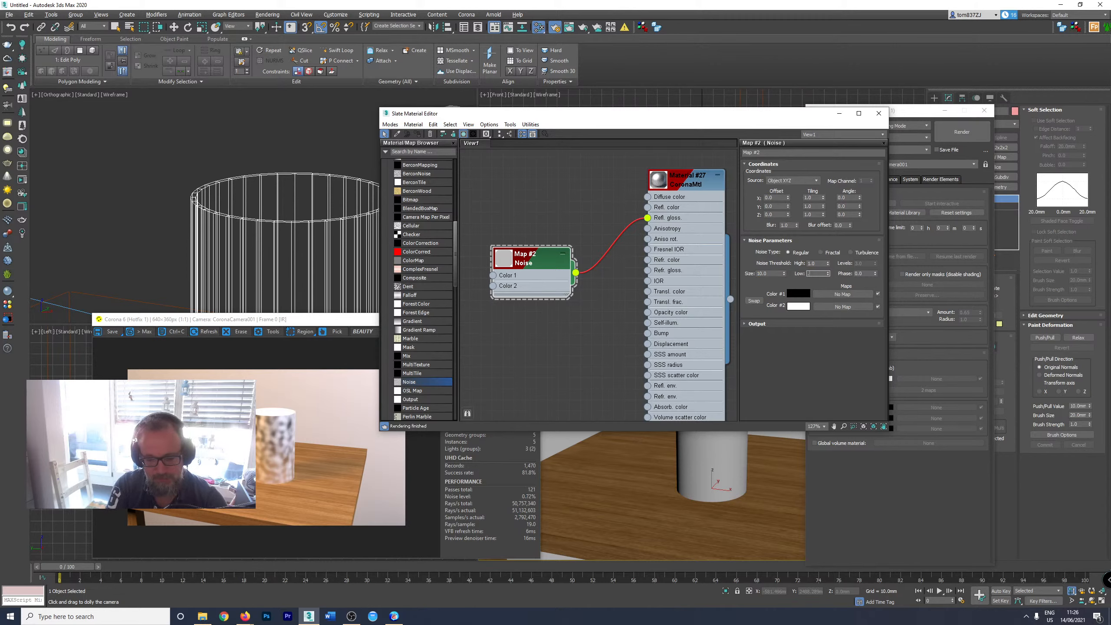
{"action": "type", "text": "0.4"}
{"action": "key", "text": "Return"}
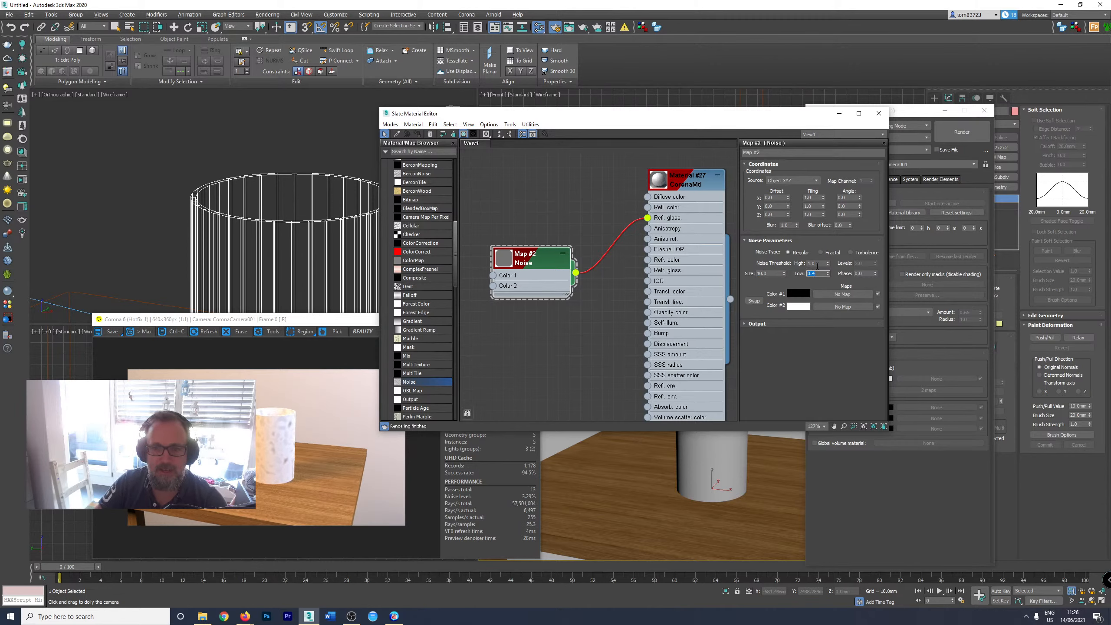
{"action": "double_click", "coordinate": [817, 264]}
{"action": "type", "text": "0.5"}
{"action": "key", "text": "Return"}
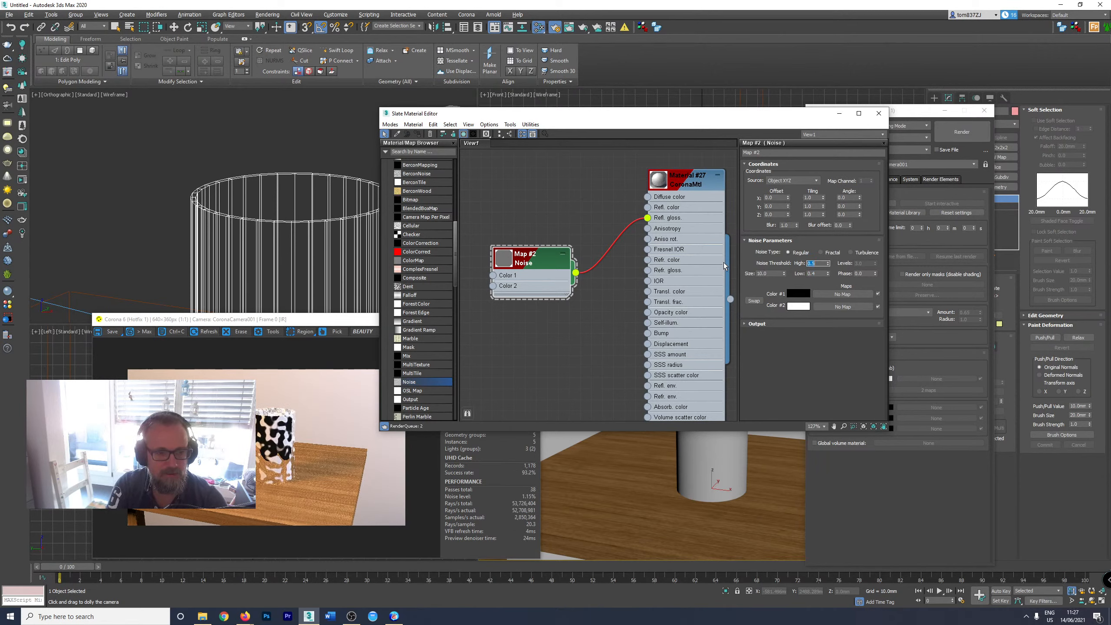
Set the Noise map's Low threshold to 0.49 for harder edges between its two colors.
{"action": "left_click", "coordinate": [770, 260]}
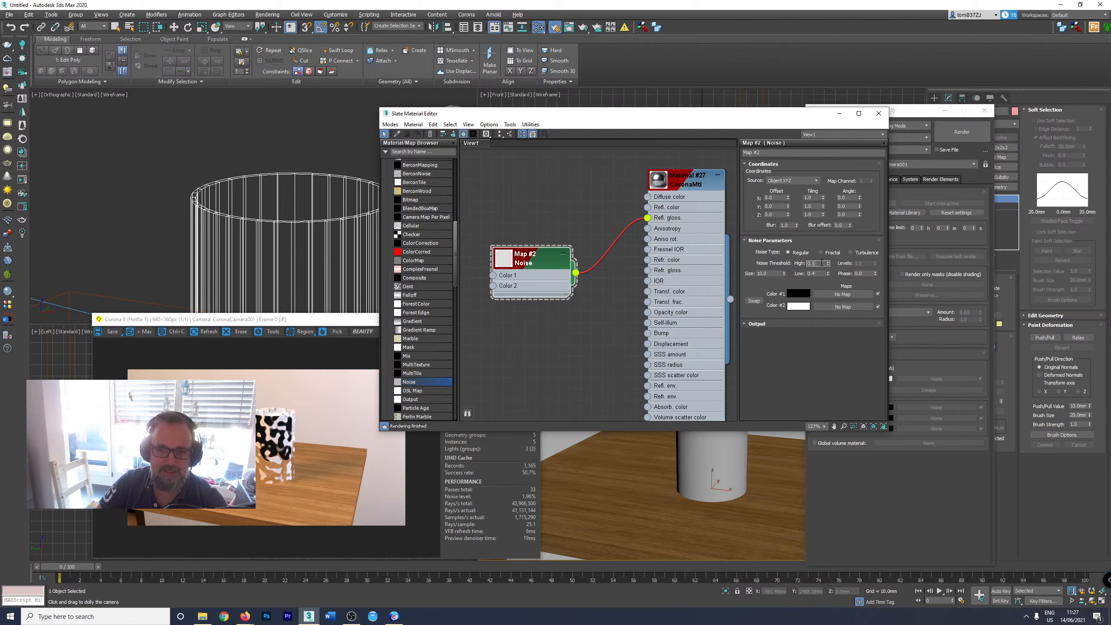
{"action": "key", "text": "Tab"}
{"action": "key", "text": "Tab"}
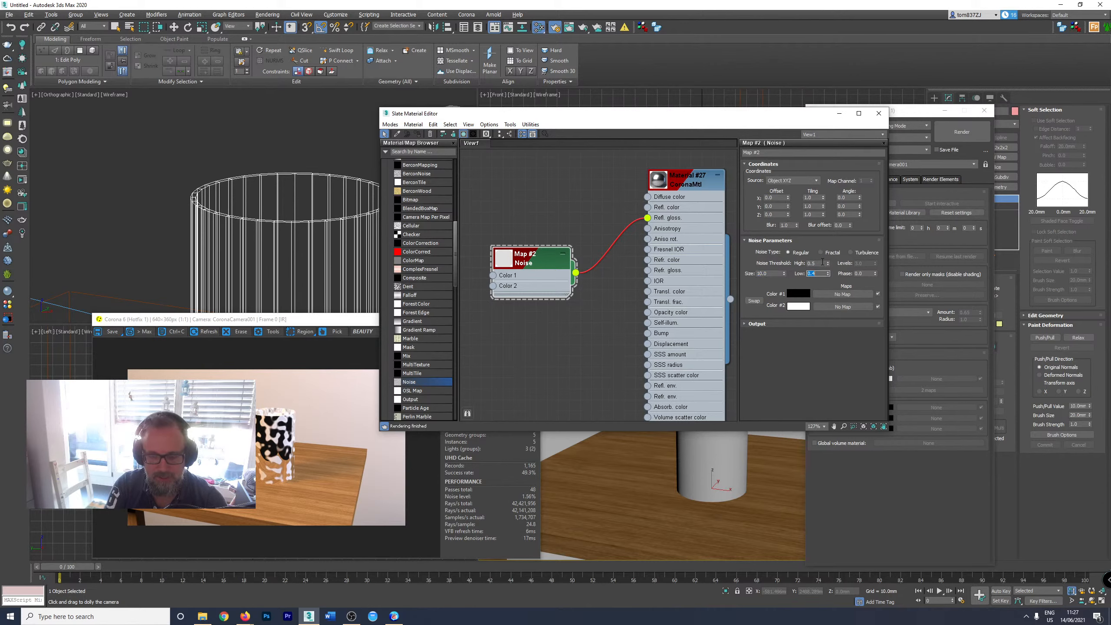
{"action": "key", "text": "BackSpace"}
{"action": "type", "text": "0.49"}
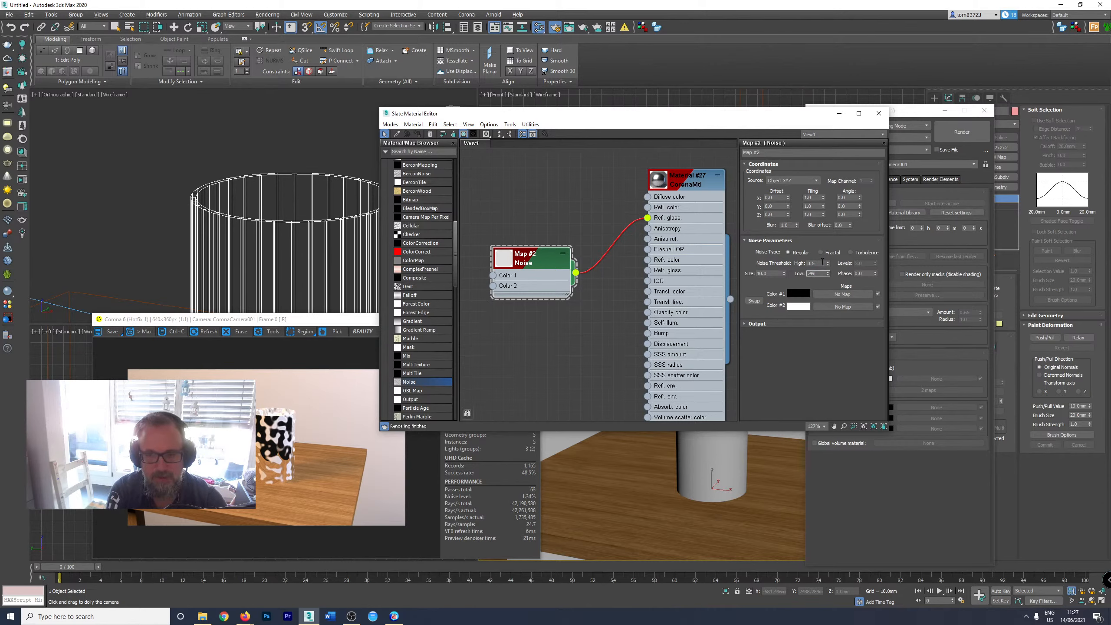
{"action": "key", "text": "Tab"}
{"action": "key", "text": "Return"}
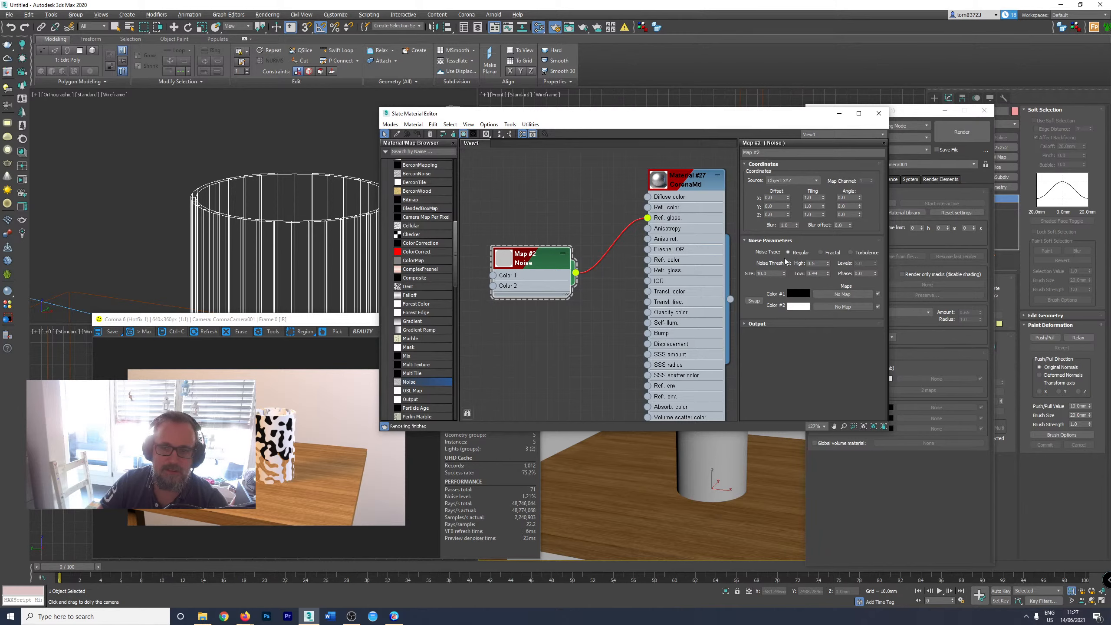
Expand the Noise map's output settings and try the Fractal noise type before switching back to Regular.
{"action": "left_click", "coordinate": [767, 321]}
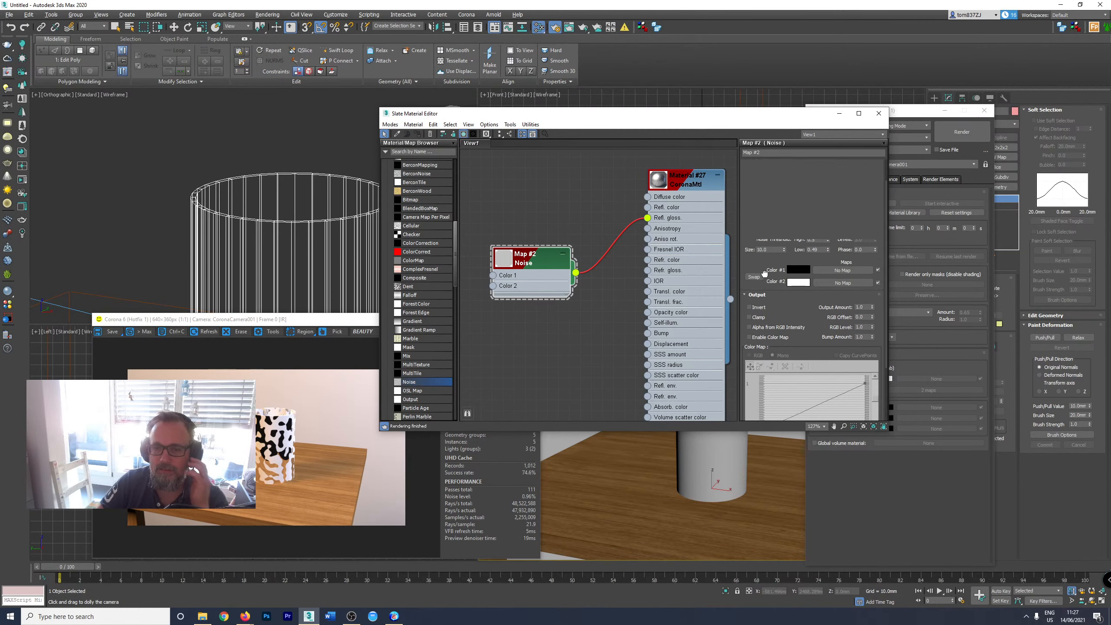
{"action": "scroll", "coordinate": [844, 242], "scroll_direction": "up", "scroll_amount": 4}
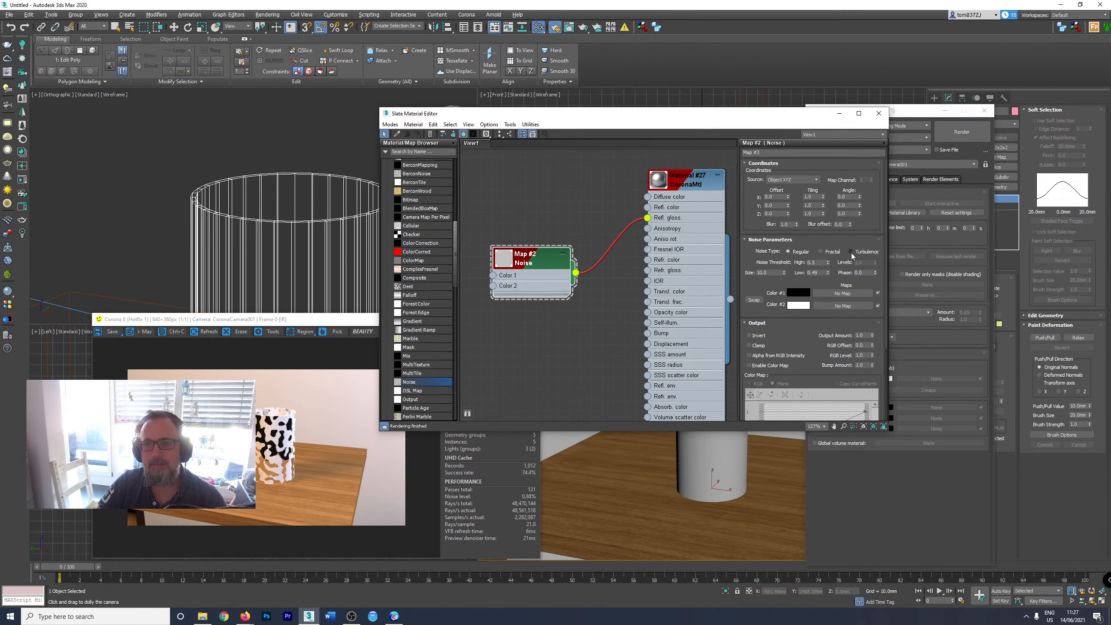
{"action": "left_click", "coordinate": [827, 251]}
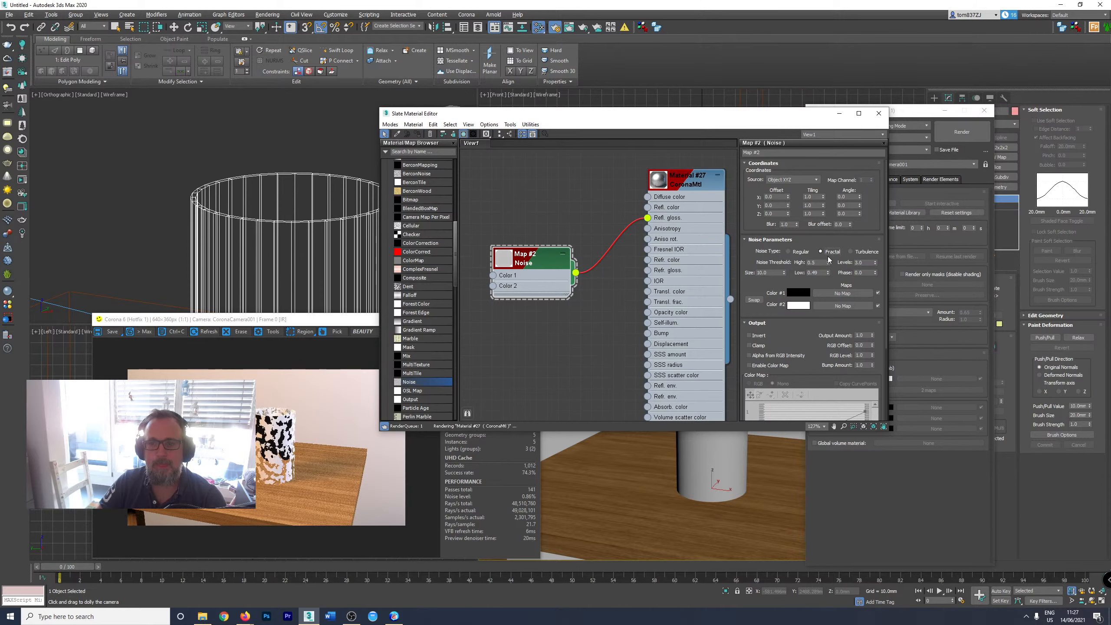
{"action": "left_click", "coordinate": [790, 252]}
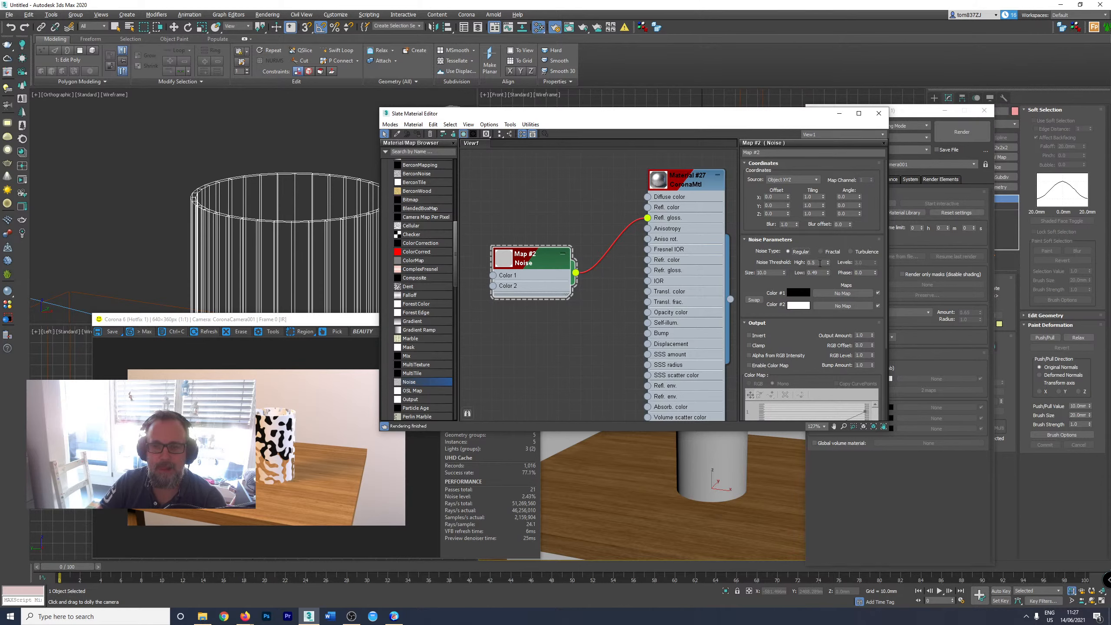
Set the Noise map's size to 5.
{"action": "double_click", "coordinate": [777, 271]}
{"action": "key", "text": "Tab"}
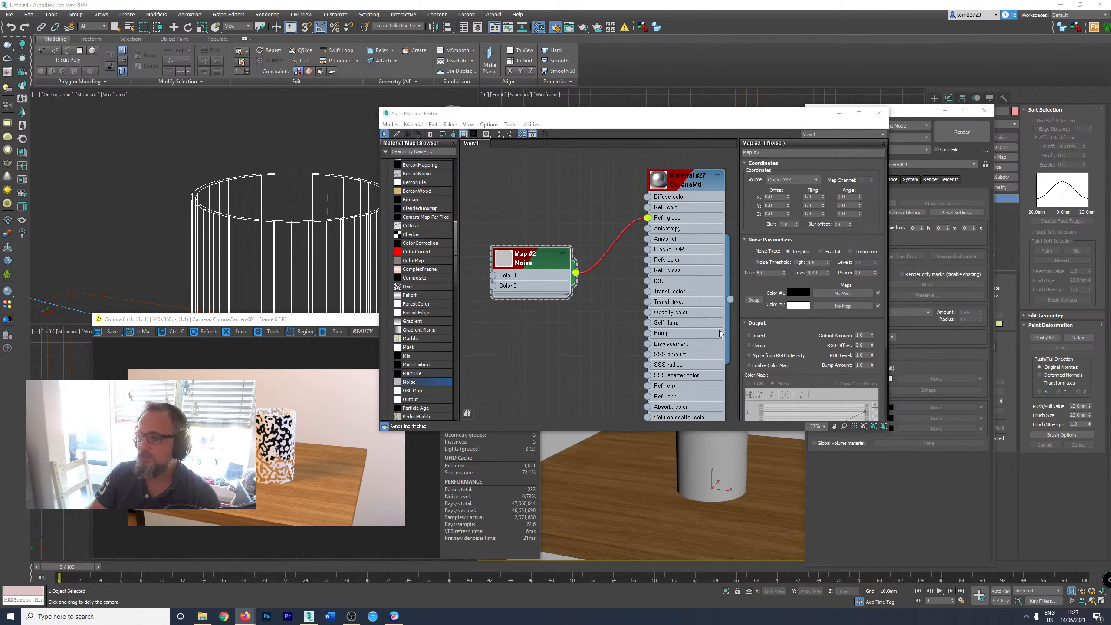
Disconnect the Noise map from the Refl. gloss. input of Material #27.
{"action": "left_click_drag", "start_coordinate": [534, 291], "coordinate": [534, 281]}
{"action": "left_click", "coordinate": [634, 223]}
{"action": "key", "text": "Delete"}
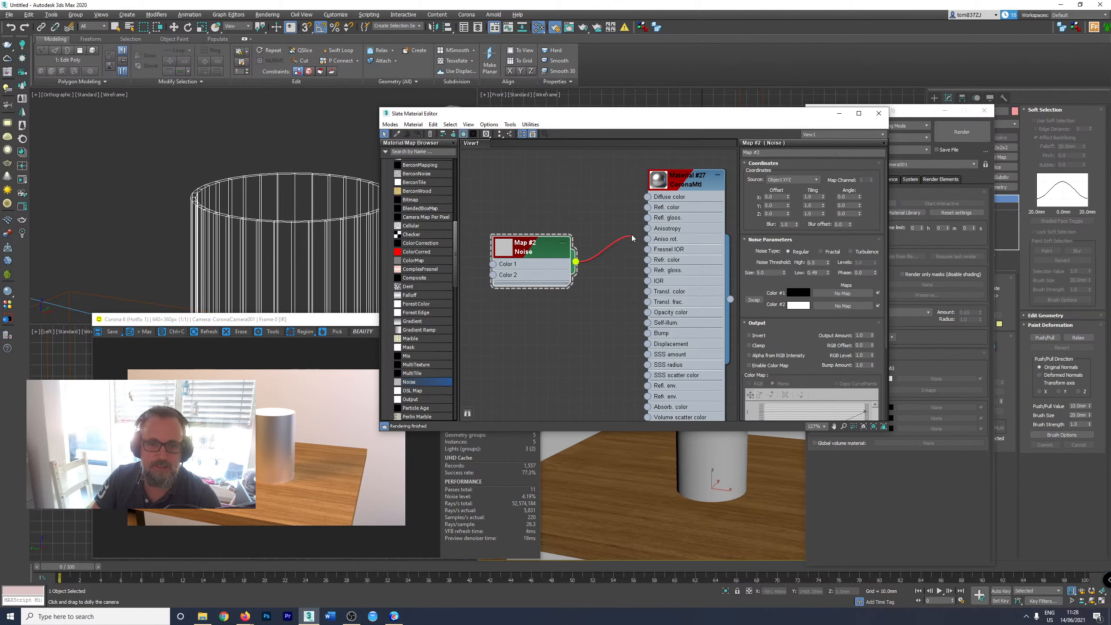
{"action": "left_click_drag", "start_coordinate": [632, 235], "coordinate": [637, 227]}
Inspect the glossiness, Fresnel IOR and reflection color of Material #27 without changing them.
{"action": "double_click", "coordinate": [681, 220]}
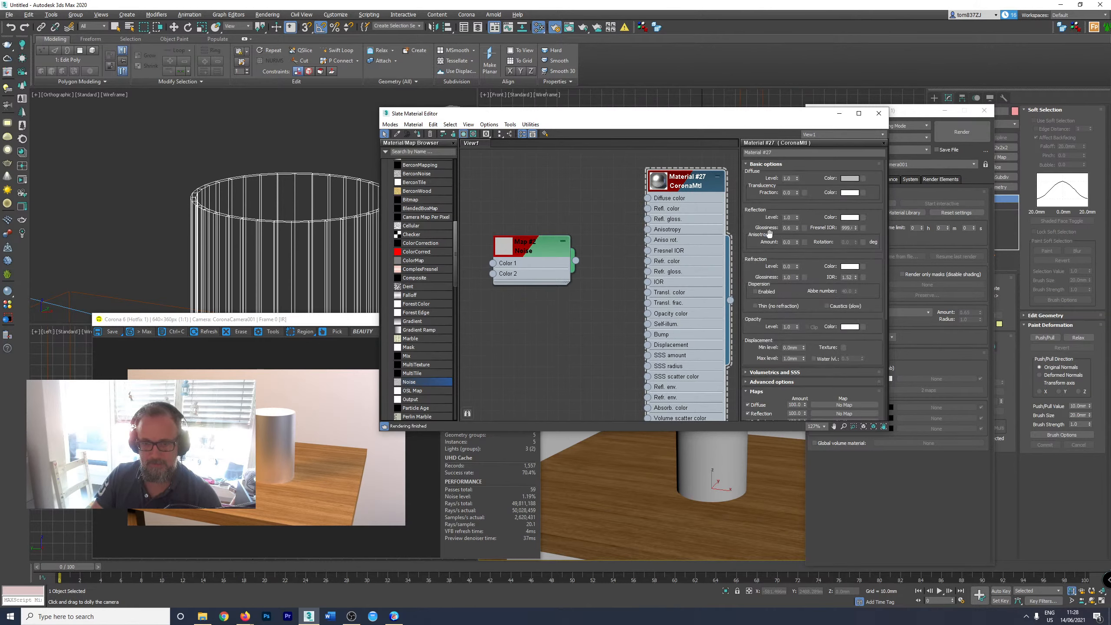
{"action": "left_click", "coordinate": [792, 227]}
{"action": "left_click", "coordinate": [849, 227]}
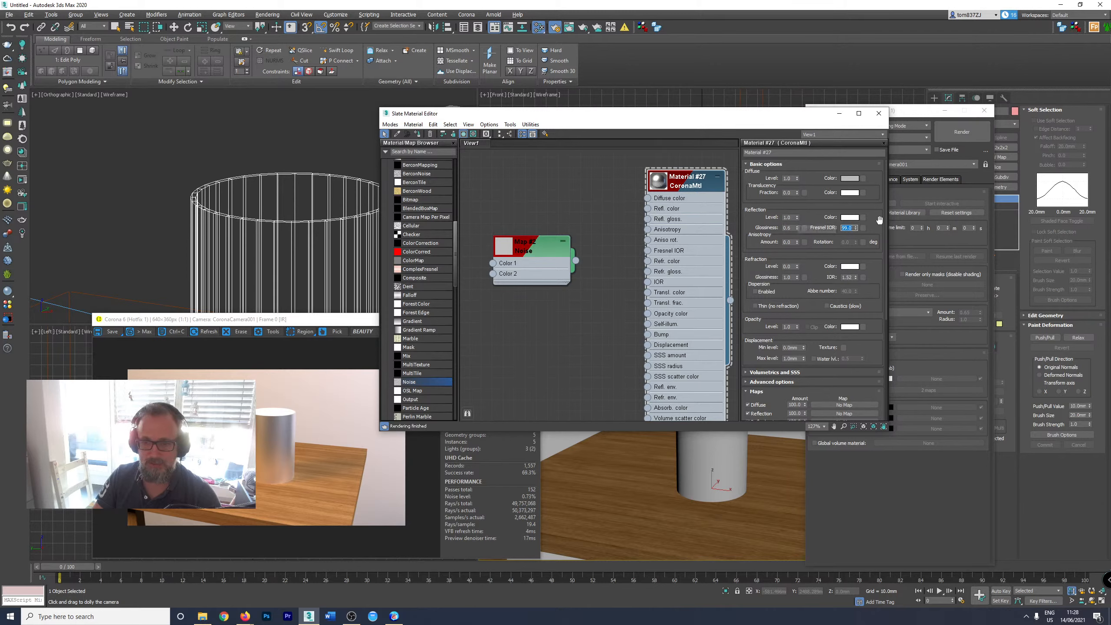
{"action": "left_click", "coordinate": [850, 217]}
{"action": "left_click", "coordinate": [347, 134]}
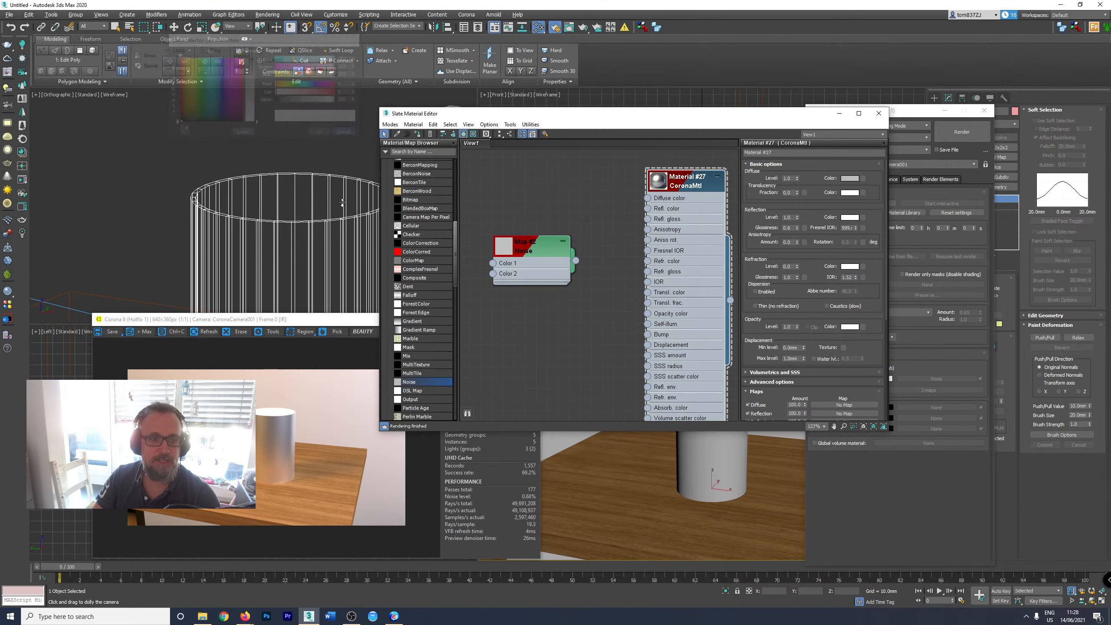
Reconnect the Noise map to the Refl. gloss. input of Material #27 and show the map's parameters.
{"action": "left_click_drag", "start_coordinate": [576, 260], "coordinate": [648, 219]}
{"action": "double_click", "coordinate": [553, 276]}
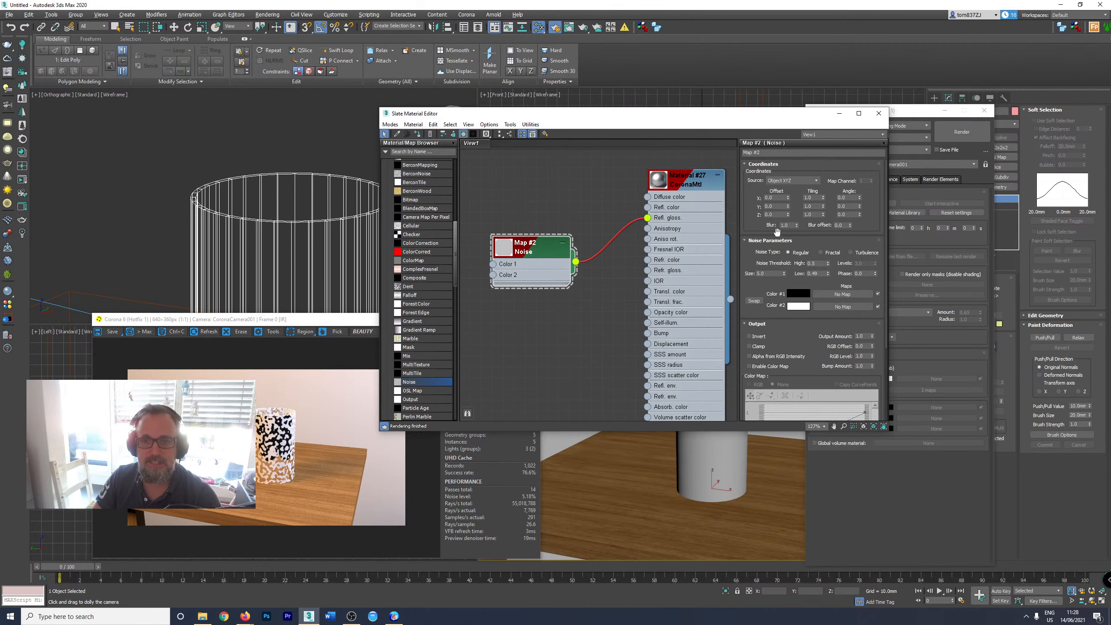
Check the scene's display units and system unit scale, leaving both dialogs without changes.
{"action": "left_click", "coordinate": [329, 16]}
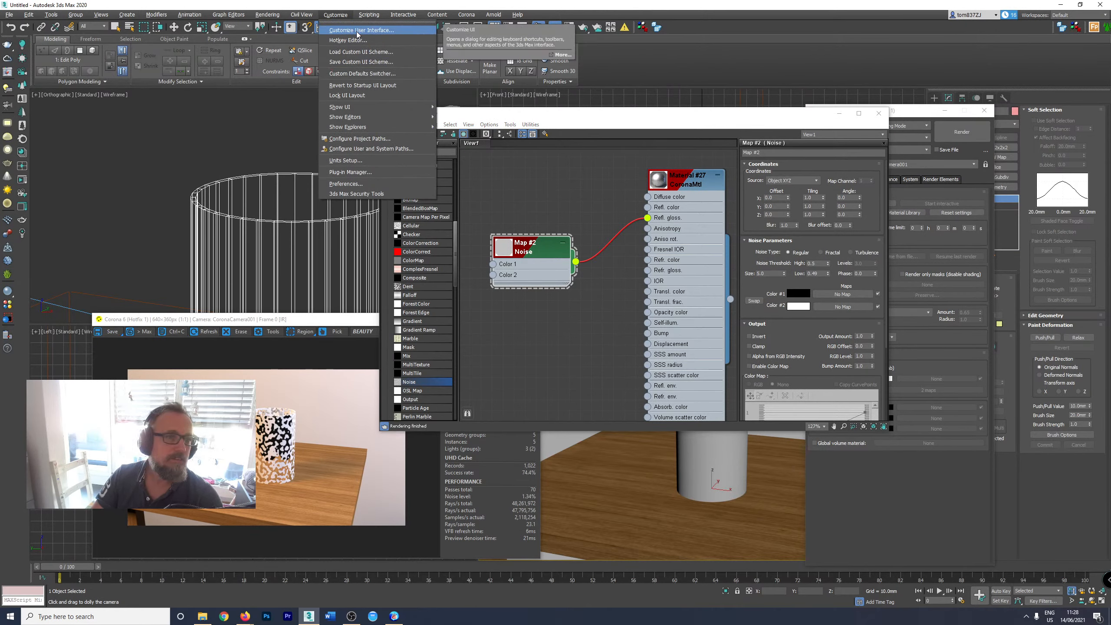
{"action": "left_click", "coordinate": [350, 160]}
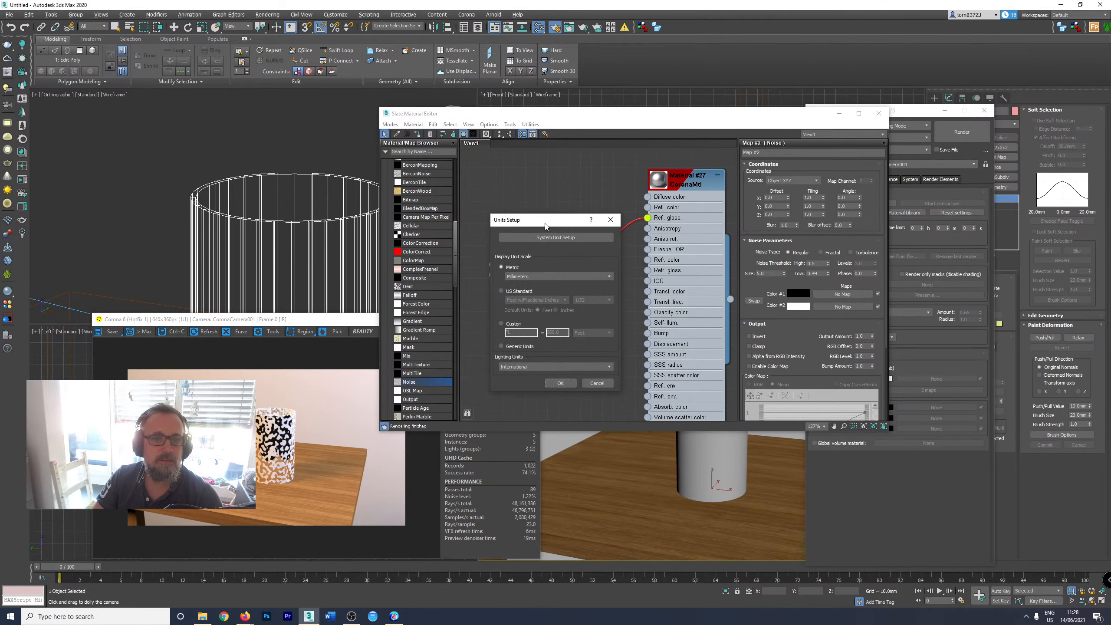
{"action": "left_click_drag", "start_coordinate": [545, 226], "coordinate": [448, 205]}
{"action": "left_click", "coordinate": [458, 217]}
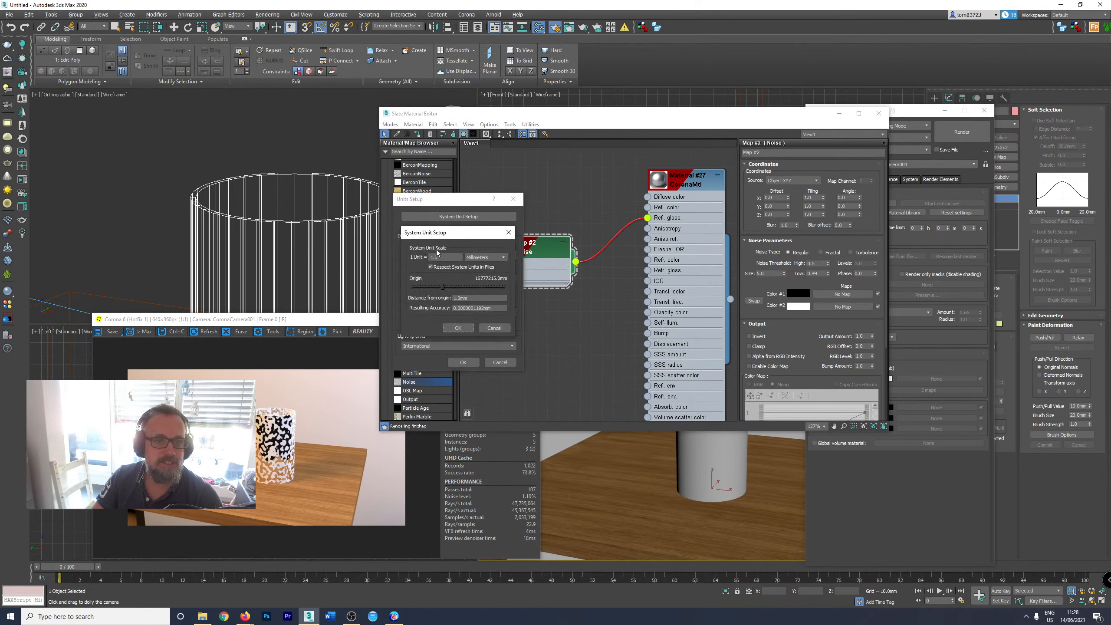
{"action": "left_click", "coordinate": [495, 328]}
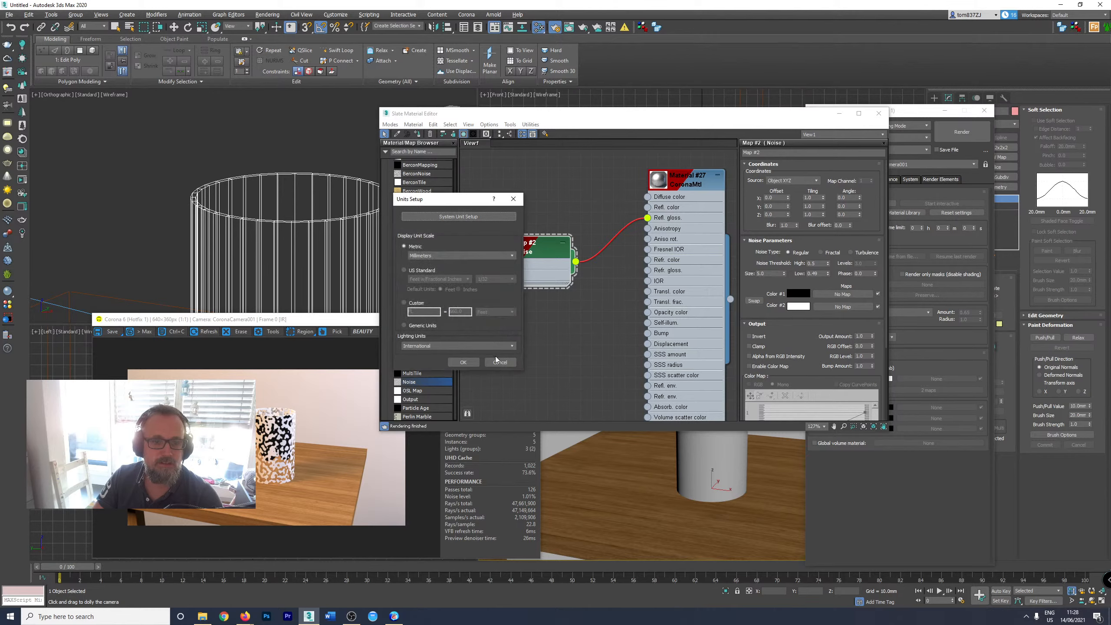
{"action": "left_click", "coordinate": [499, 362]}
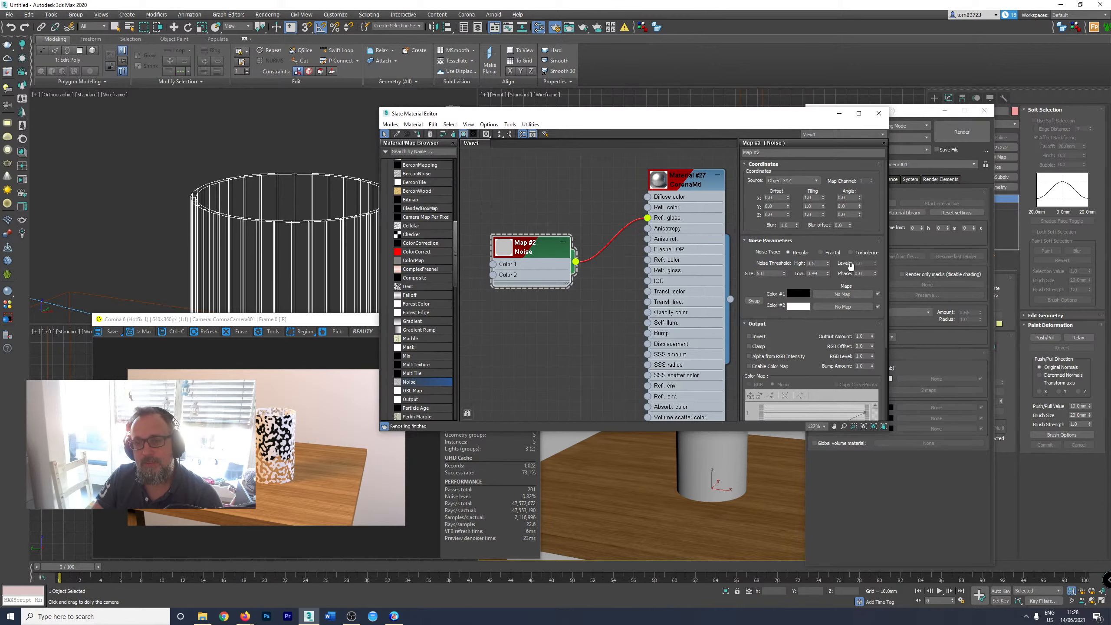
Review the Noise map's noise parameters, output settings and color map curve.
{"action": "scroll", "coordinate": [822, 354], "scroll_direction": "down", "scroll_amount": 1}
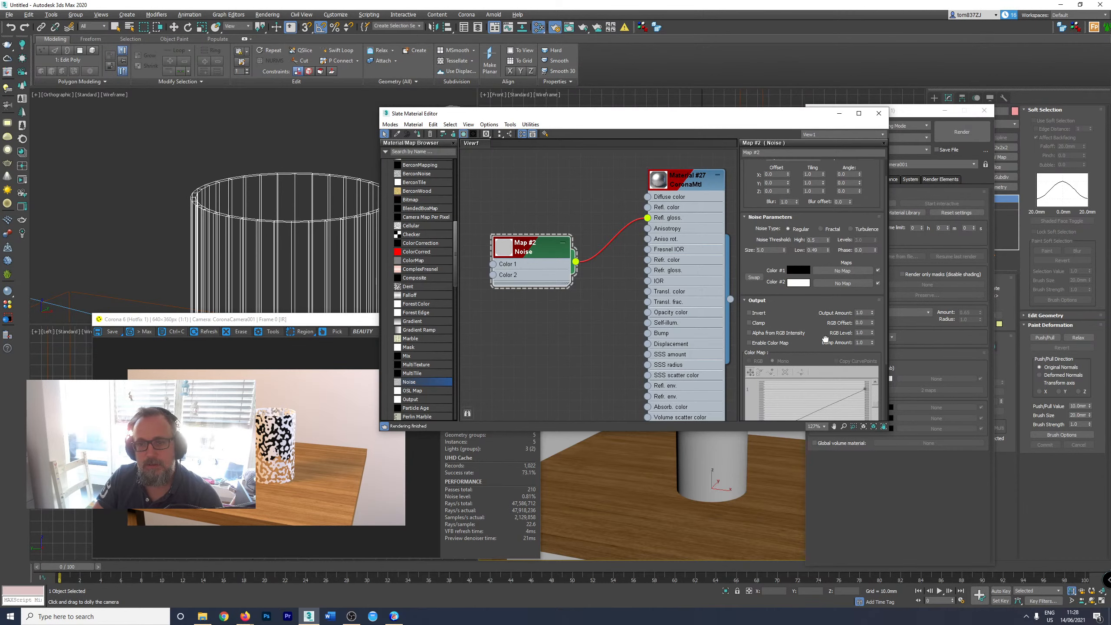
{"action": "scroll", "coordinate": [823, 355], "scroll_direction": "up", "scroll_amount": 1}
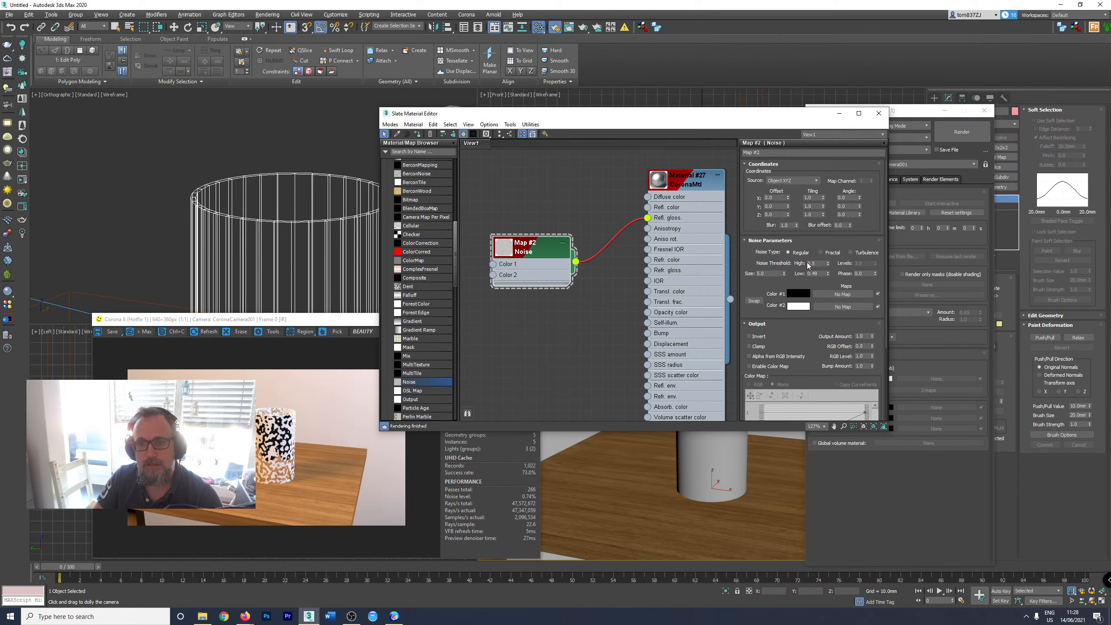
{"action": "scroll", "coordinate": [808, 231], "scroll_direction": "down", "scroll_amount": 1}
{"action": "scroll", "coordinate": [808, 231], "scroll_direction": "down", "scroll_amount": 5}
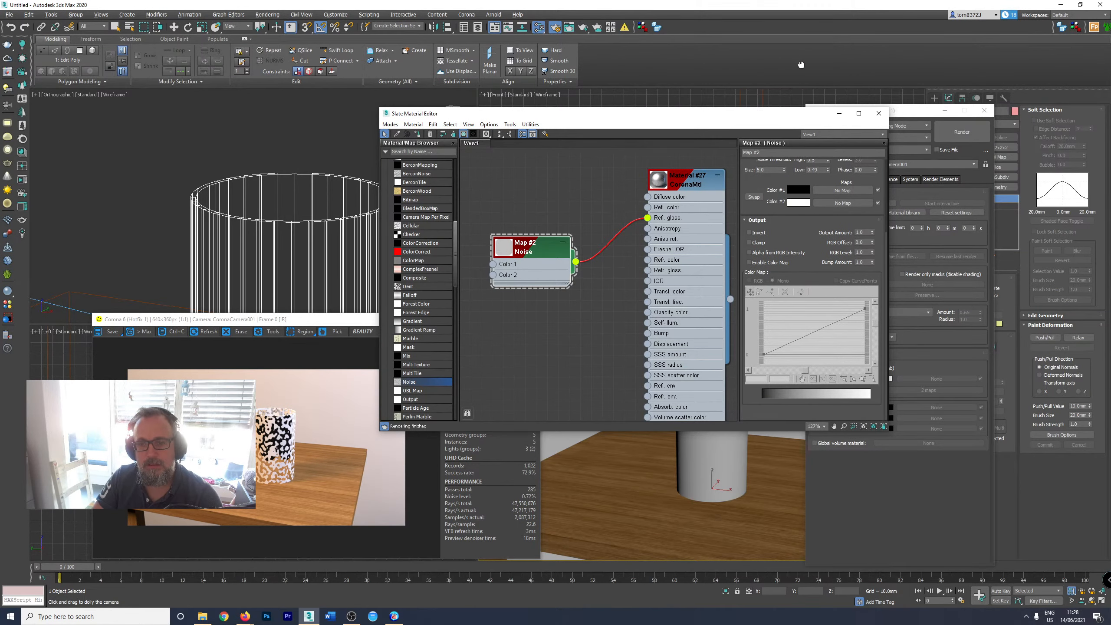
Try the Turbulence and Fractal noise types on the Noise map, and set the type back to Regular.
{"action": "scroll", "coordinate": [814, 241], "scroll_direction": "up", "scroll_amount": 6}
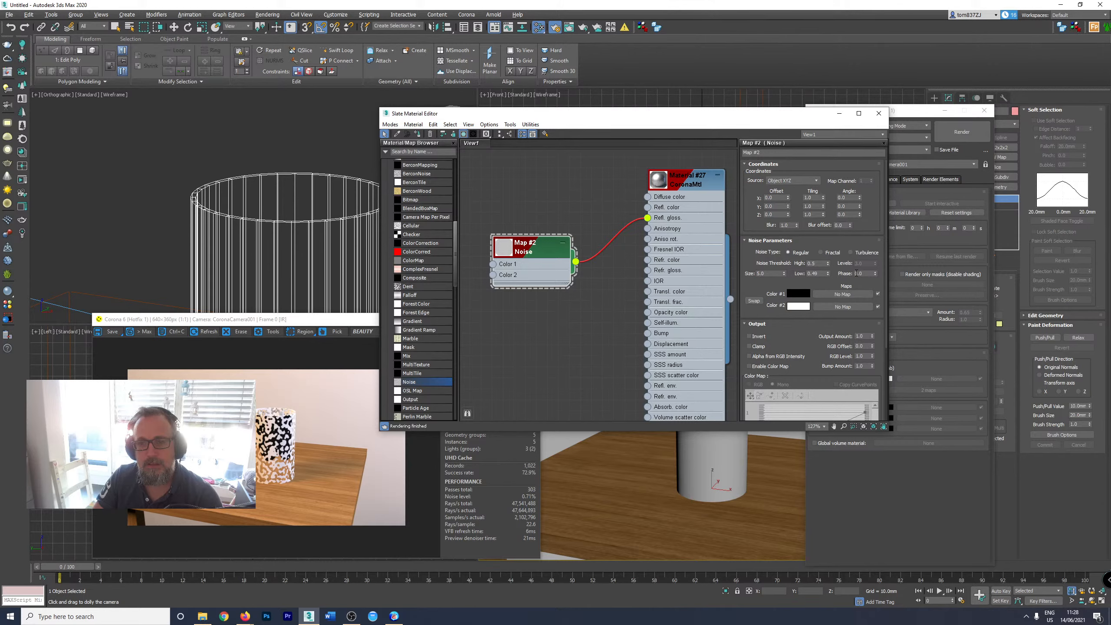
{"action": "left_click", "coordinate": [859, 255]}
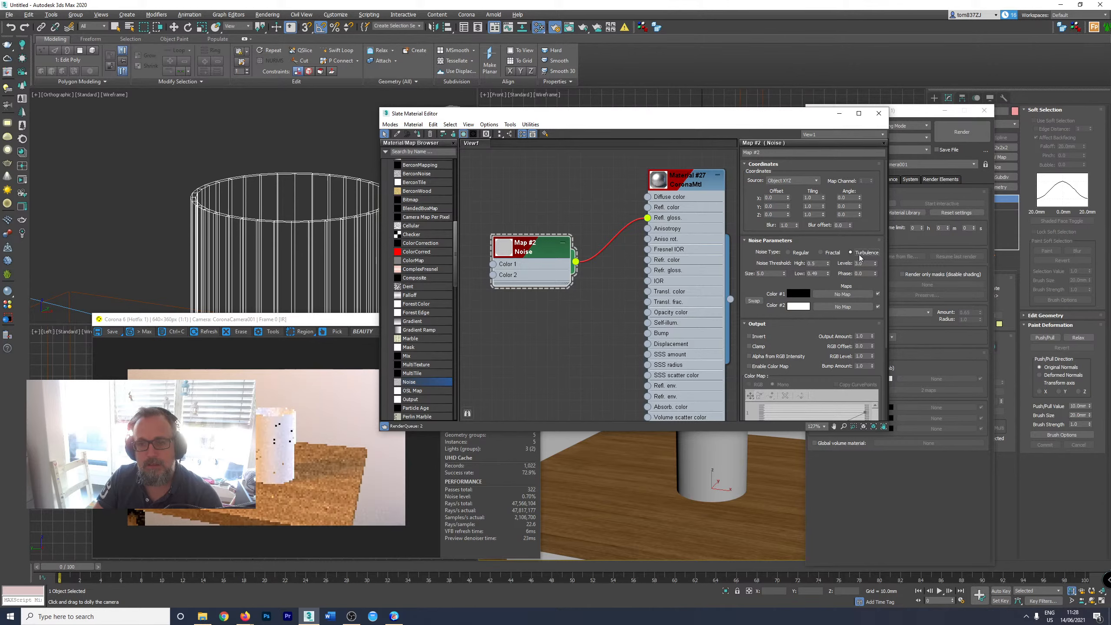
{"action": "left_click", "coordinate": [821, 252]}
{"action": "left_click", "coordinate": [794, 253]}
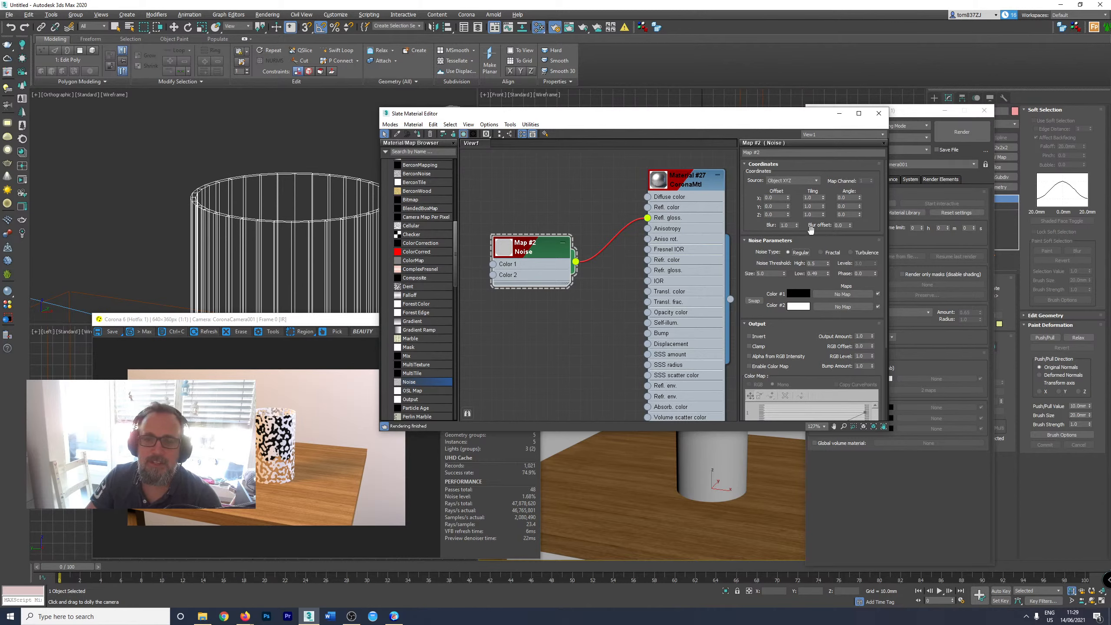
{"action": "left_click_drag", "start_coordinate": [809, 253], "coordinate": [808, 251]}
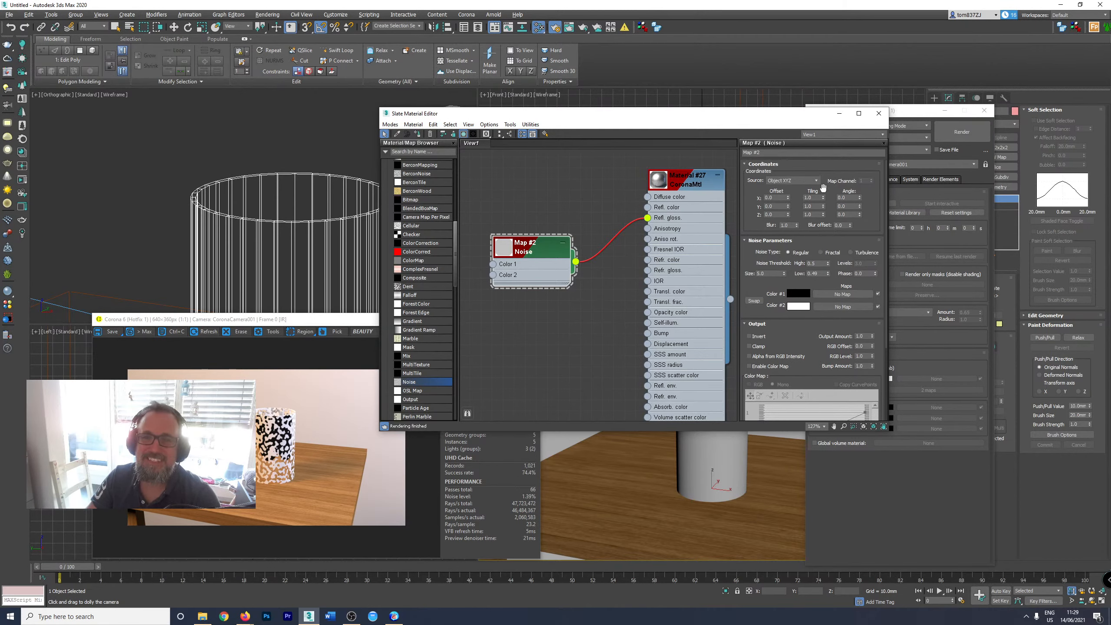
Move the Render Setup and Slate Material Editor windows clear of the modifier settings and add a UVW Map modifier to the cylinder.
{"action": "left_click_drag", "start_coordinate": [896, 110], "coordinate": [706, 36]}
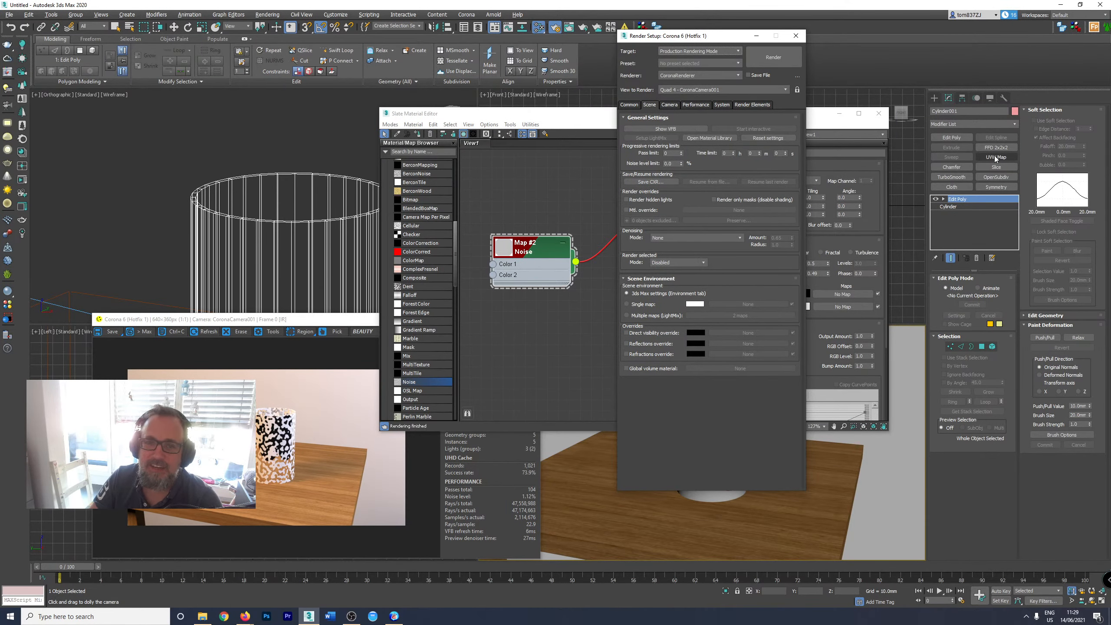
{"action": "left_click_drag", "start_coordinate": [822, 113], "coordinate": [701, 102]}
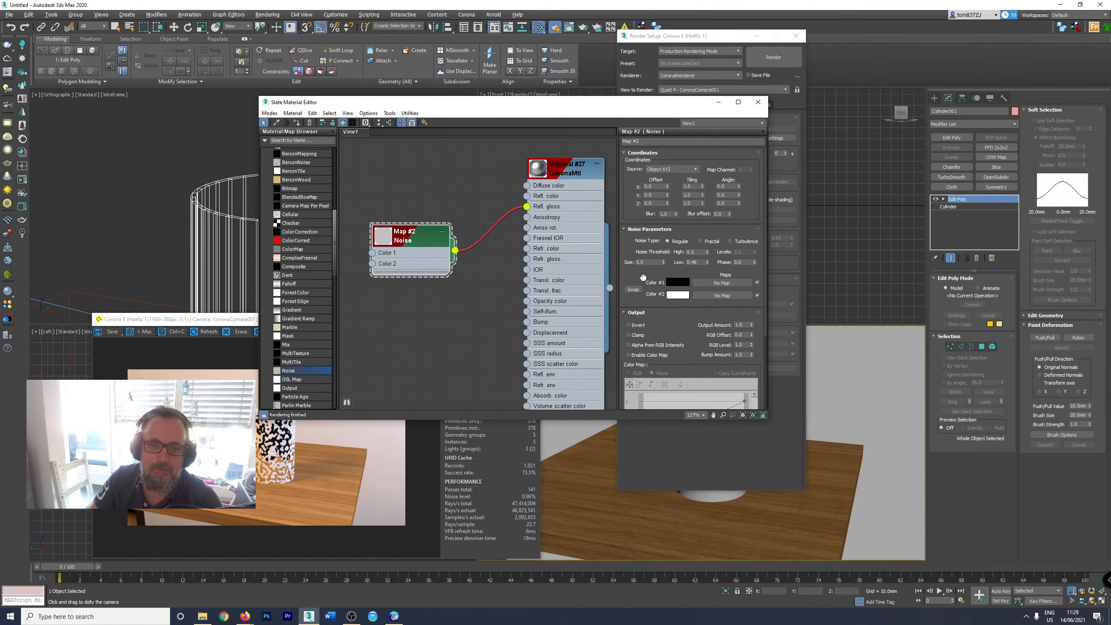
{"action": "left_click_drag", "start_coordinate": [643, 277], "coordinate": [651, 299]}
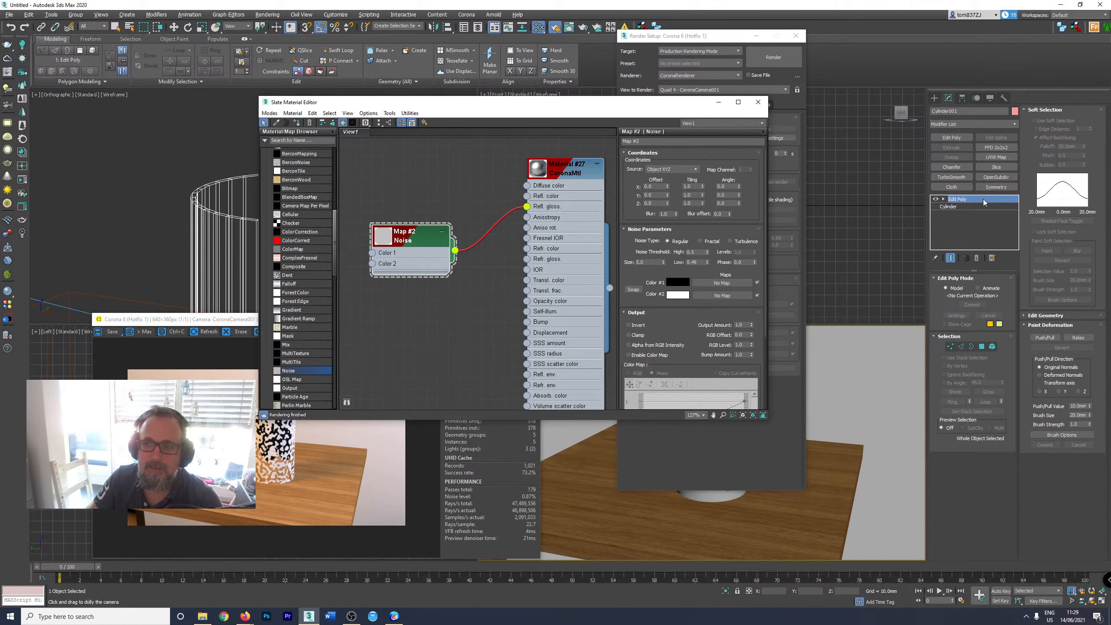
{"action": "left_click", "coordinate": [995, 159]}
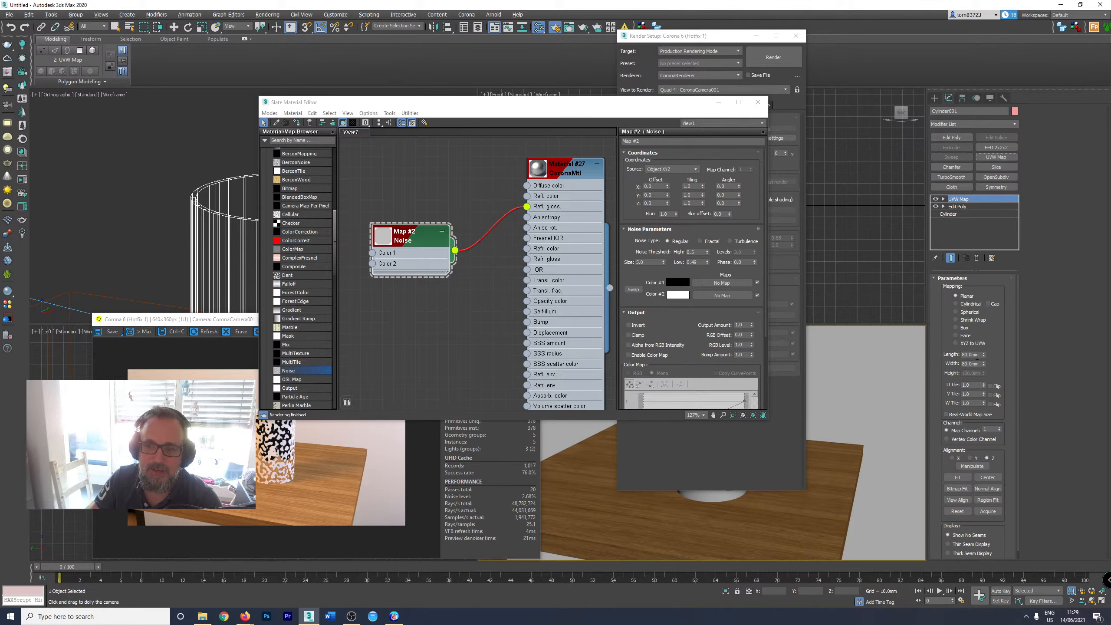
Set the planar UVW Map's length and width to 120 mm.
{"action": "double_click", "coordinate": [974, 354]}
{"action": "type", "text": "120"}
{"action": "key", "text": "Tab"}
{"action": "type", "text": "120"}
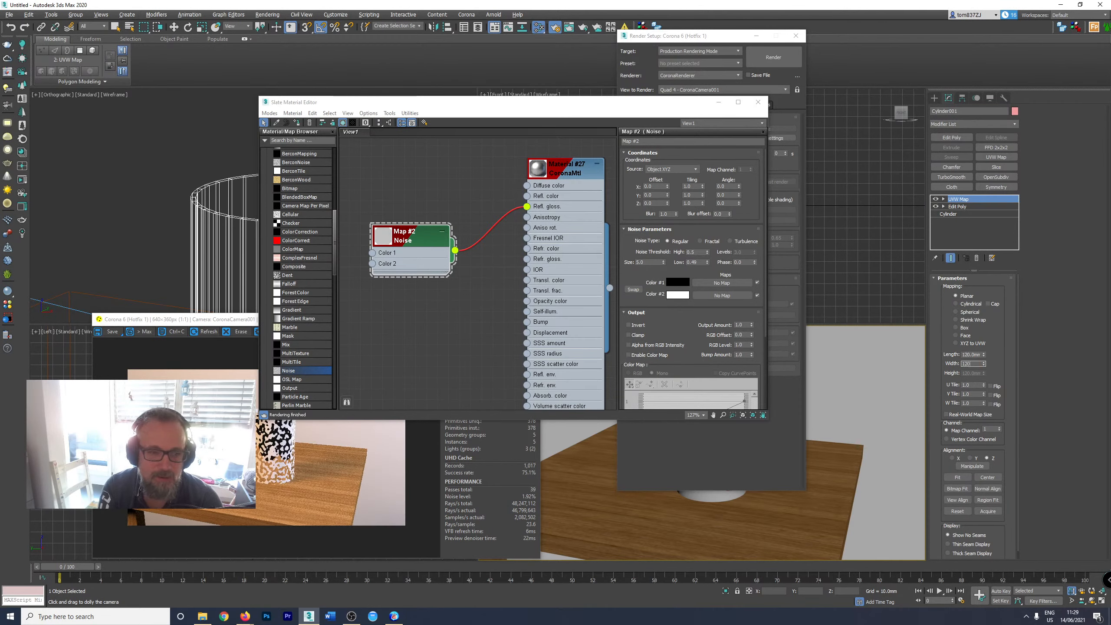
{"action": "key", "text": "Tab"}
Set the Noise map's coordinate source to Explicit Map Channel.
{"action": "left_click_drag", "start_coordinate": [655, 251], "coordinate": [657, 278]}
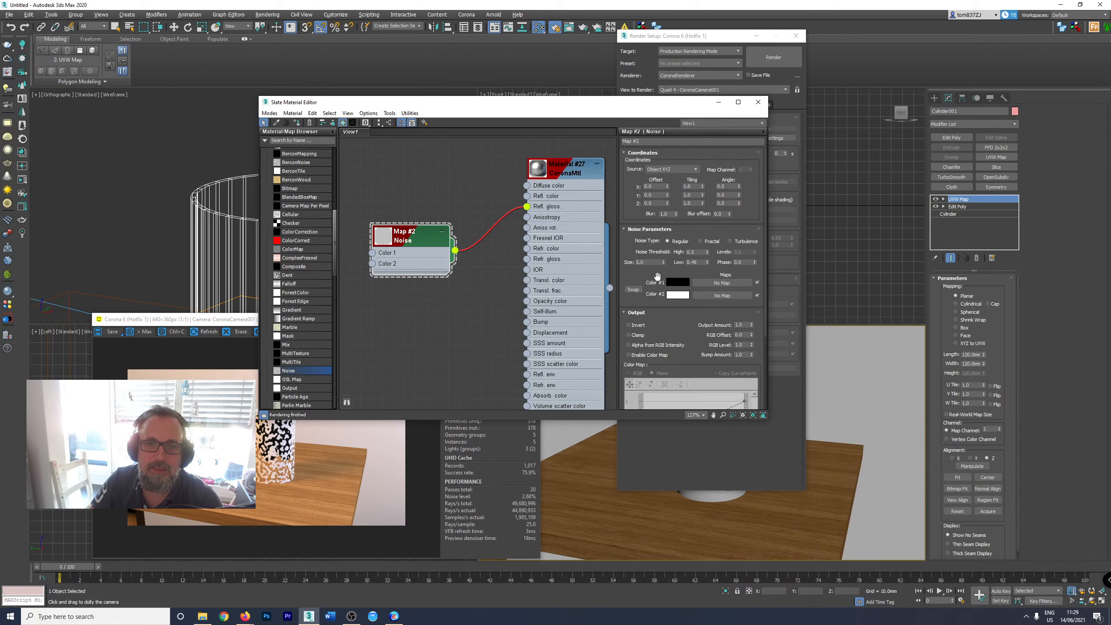
{"action": "left_click", "coordinate": [673, 171]}
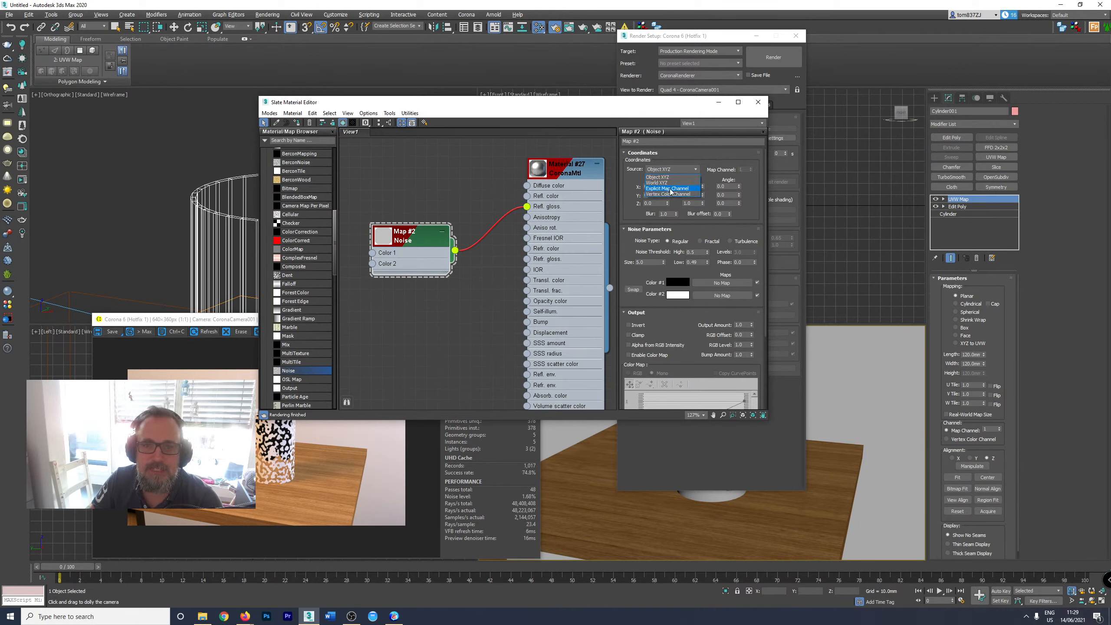
{"action": "left_click", "coordinate": [671, 188]}
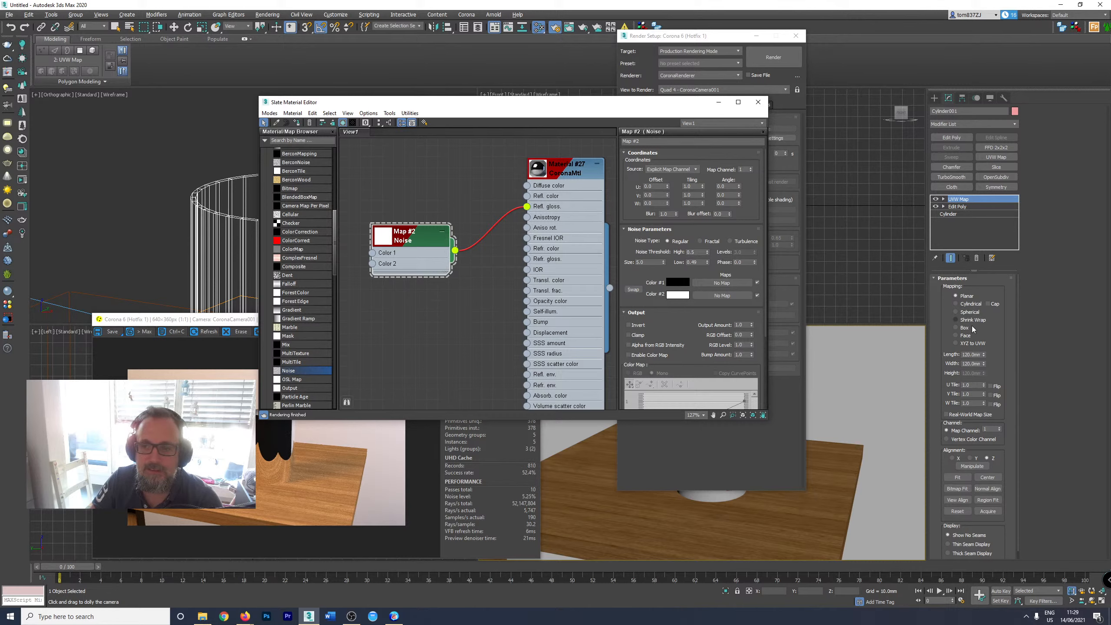
Reduce the planar UVW Map's length and width to 1 mm each.
{"action": "double_click", "coordinate": [974, 354]}
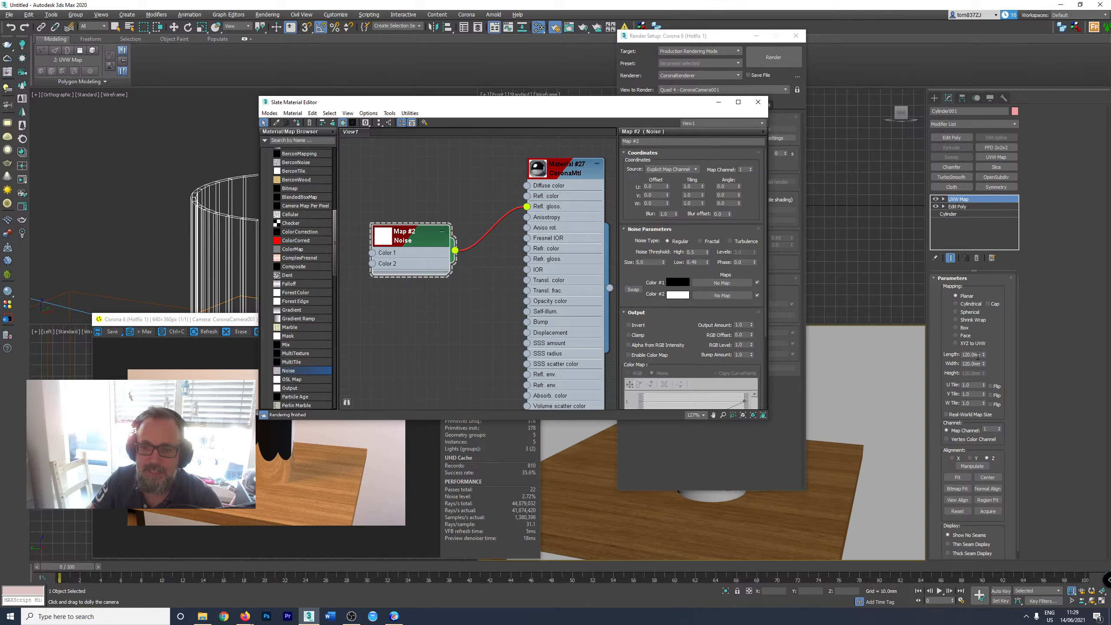
{"action": "type", "text": "1"}
{"action": "key", "text": "Tab"}
{"action": "type", "text": "1"}
{"action": "key", "text": "Tab"}
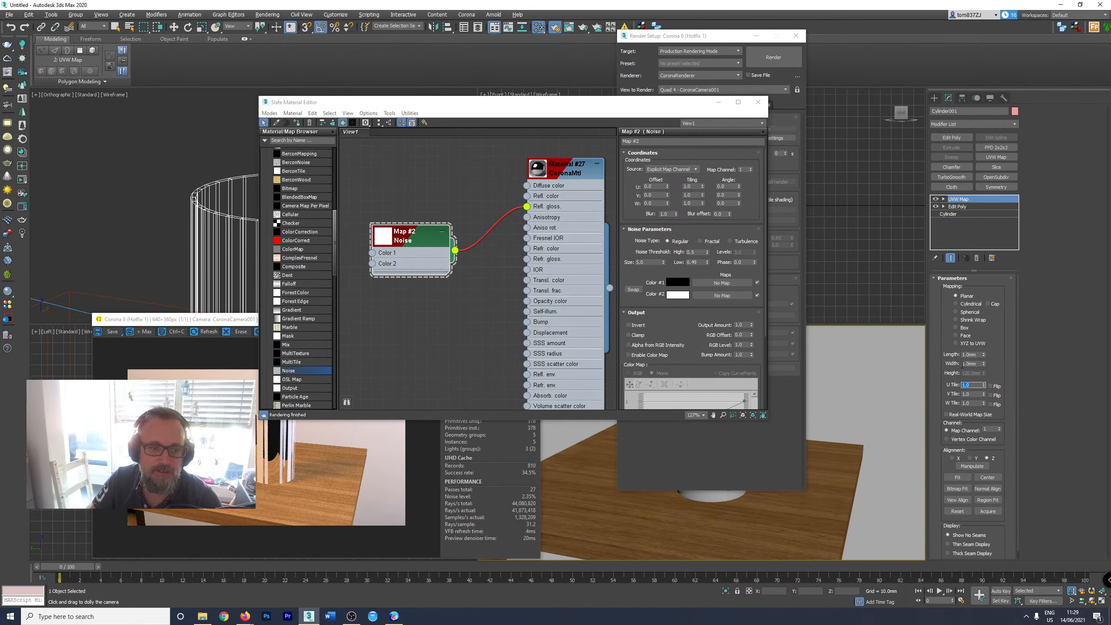
Switch the UVW Map to Cylindrical mapping and try the Real-World Map Size option on it.
{"action": "left_click", "coordinate": [966, 305]}
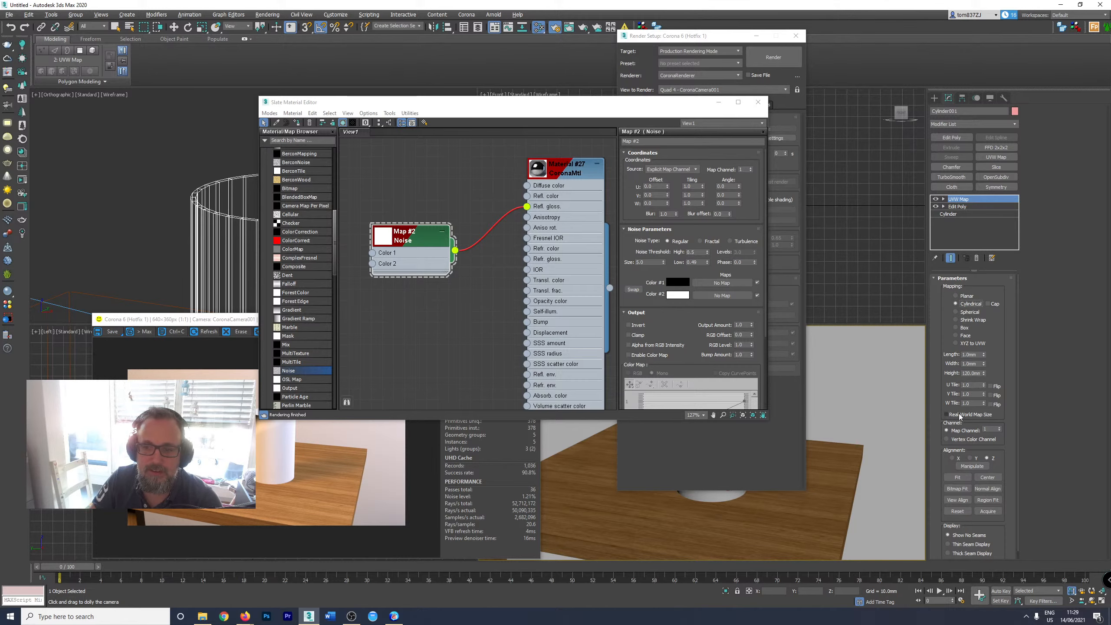
{"action": "left_click_drag", "start_coordinate": [566, 107], "coordinate": [439, 408]}
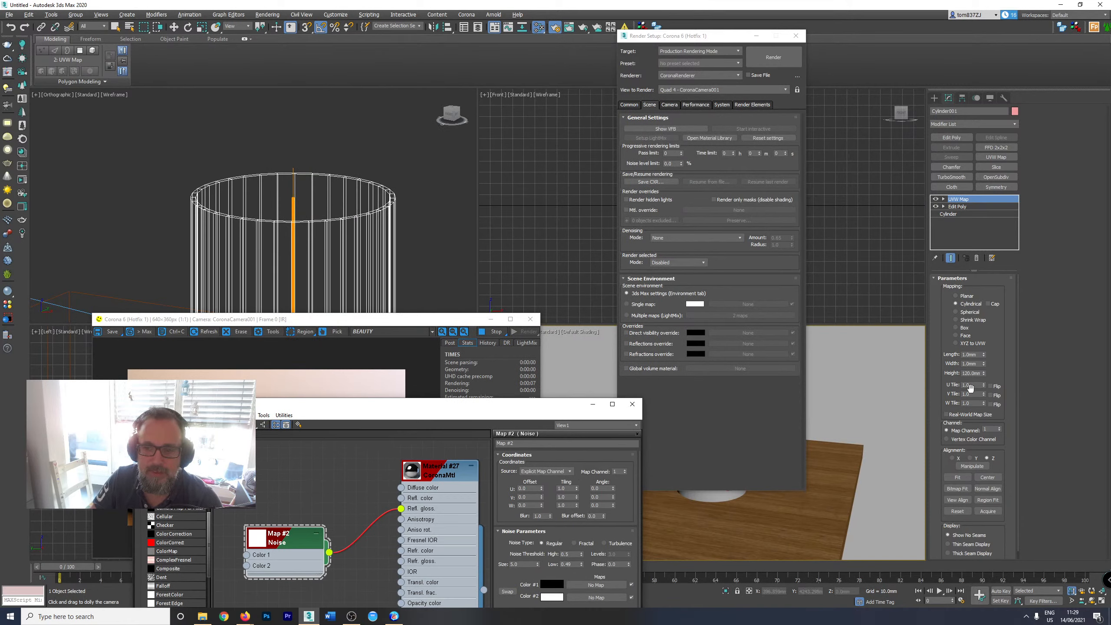
{"action": "left_click", "coordinate": [961, 416]}
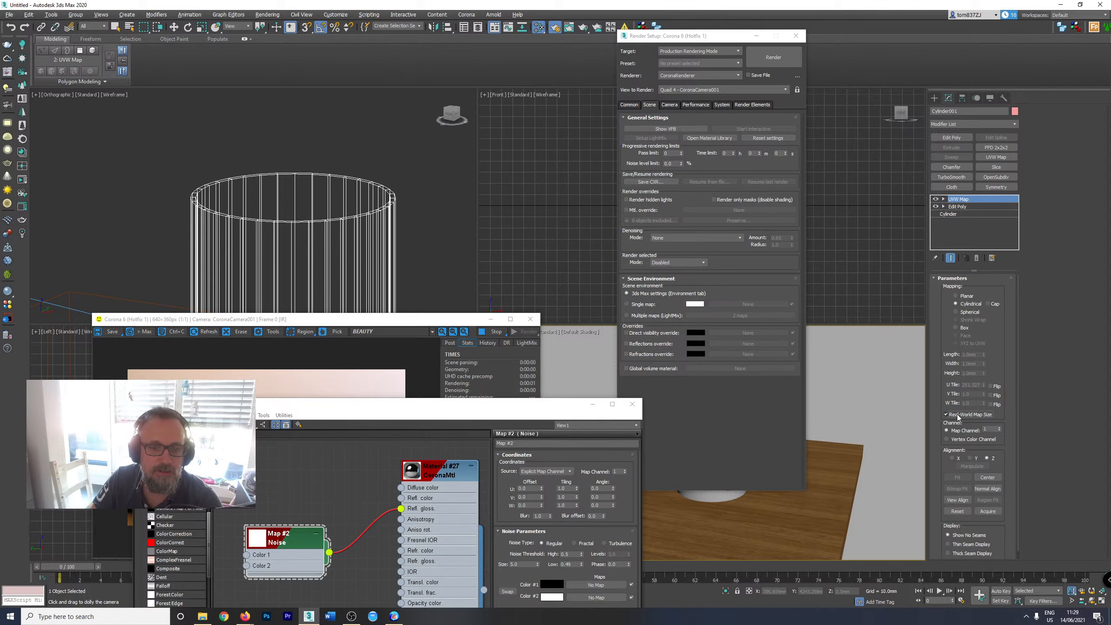
{"action": "left_click_drag", "start_coordinate": [426, 408], "coordinate": [698, 80]}
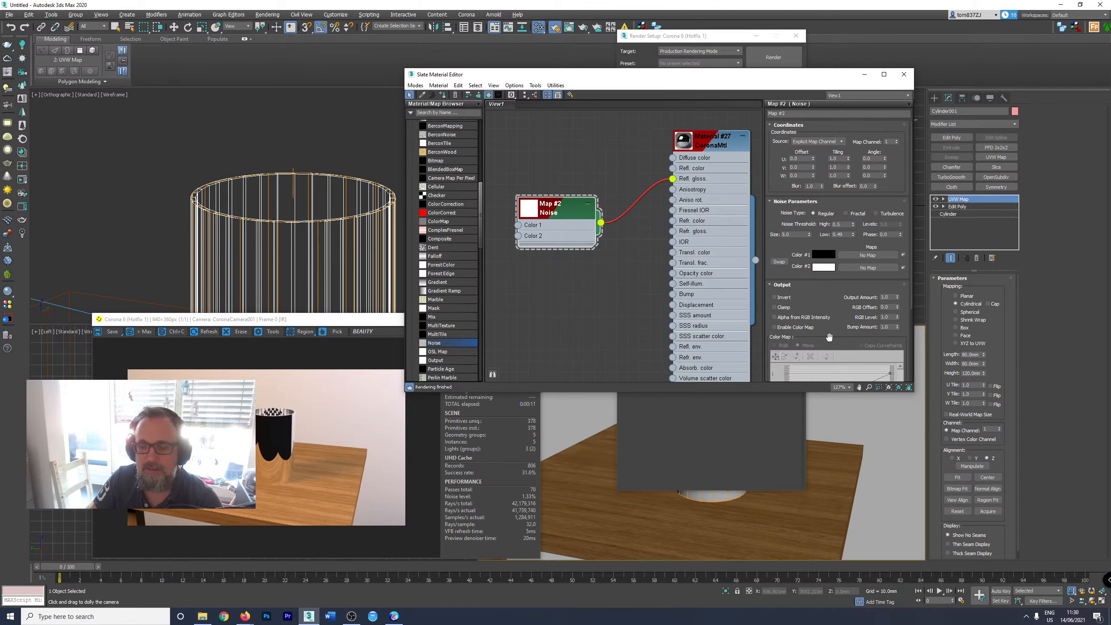
Set the cylindrical UVW Map's height to 120 mm.
{"action": "double_click", "coordinate": [971, 373]}
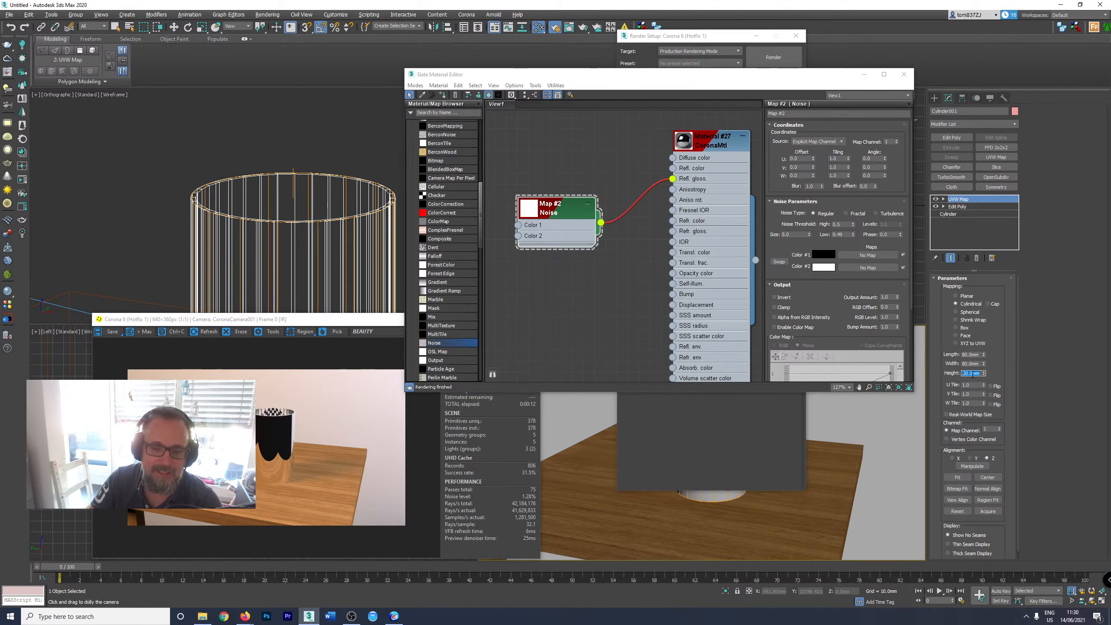
{"action": "type", "text": "120"}
{"action": "key", "text": "Return"}
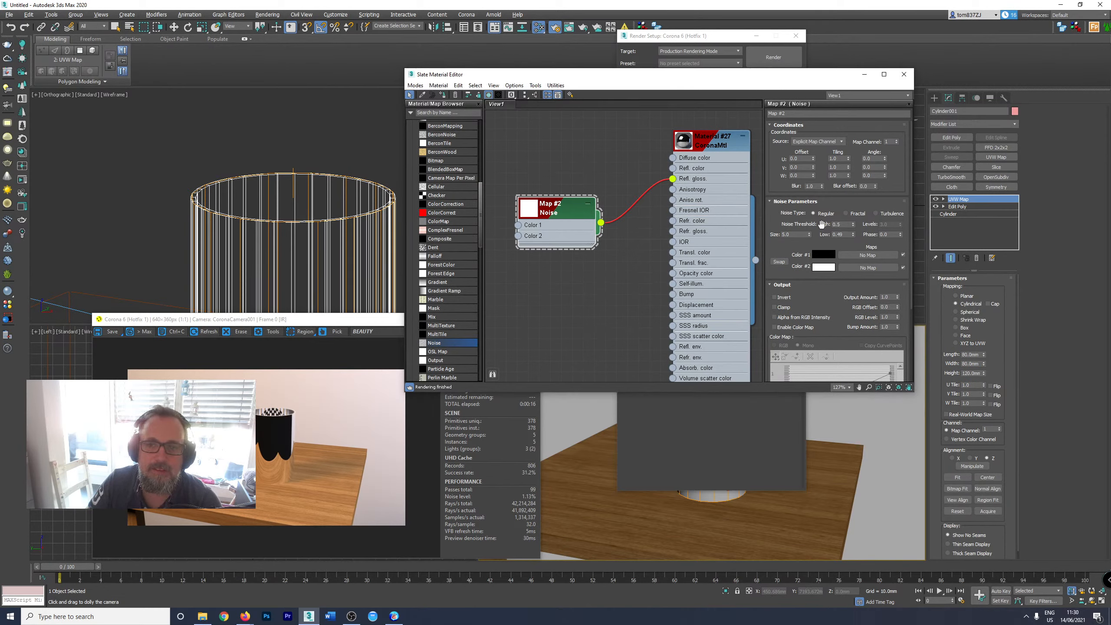
Try a size of 100 and a size of 1 for the Noise map.
{"action": "double_click", "coordinate": [793, 234]}
{"action": "type", "text": "100"}
{"action": "key", "text": "Tab"}
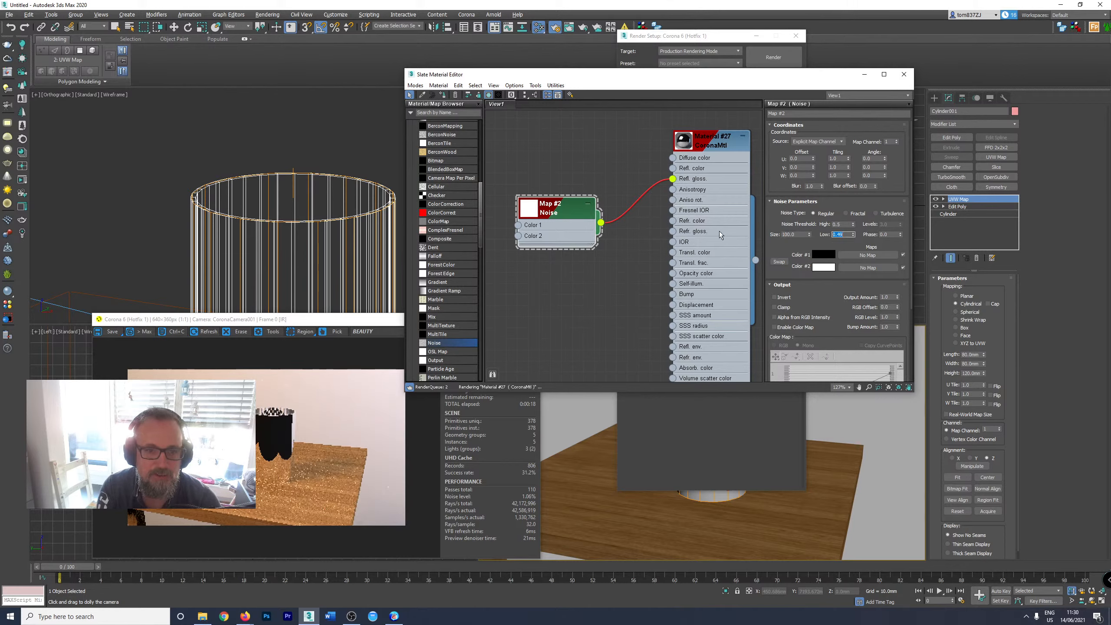
{"action": "key", "text": "shift+Tab"}
{"action": "type", "text": "1"}
{"action": "key", "text": "Return"}
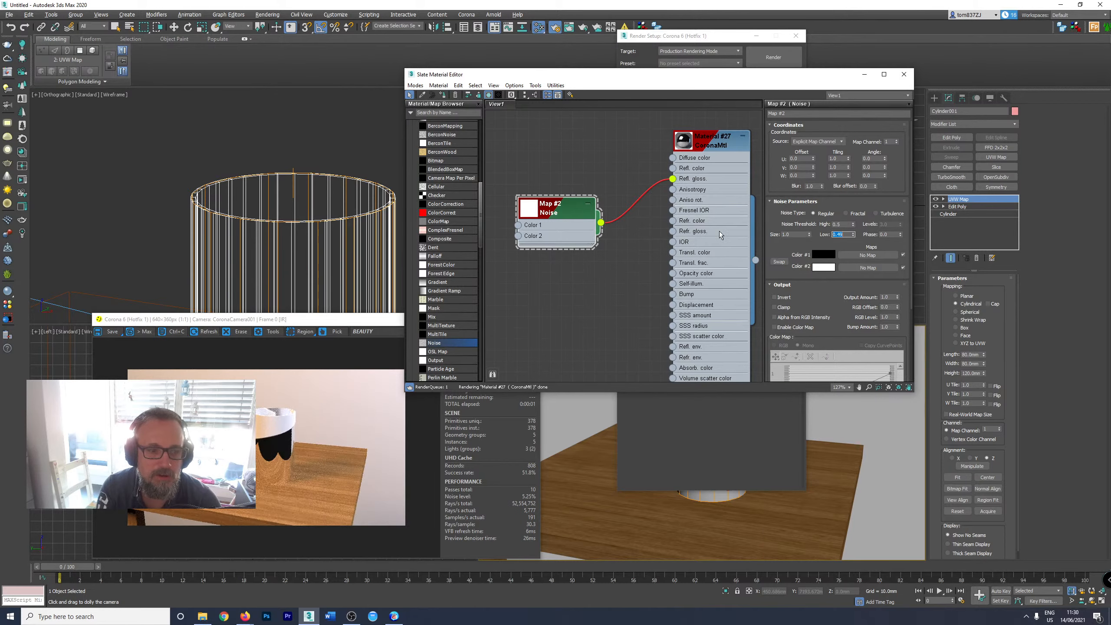
Set the Noise map's size to 0.1.
{"action": "key", "text": "BackSpace"}
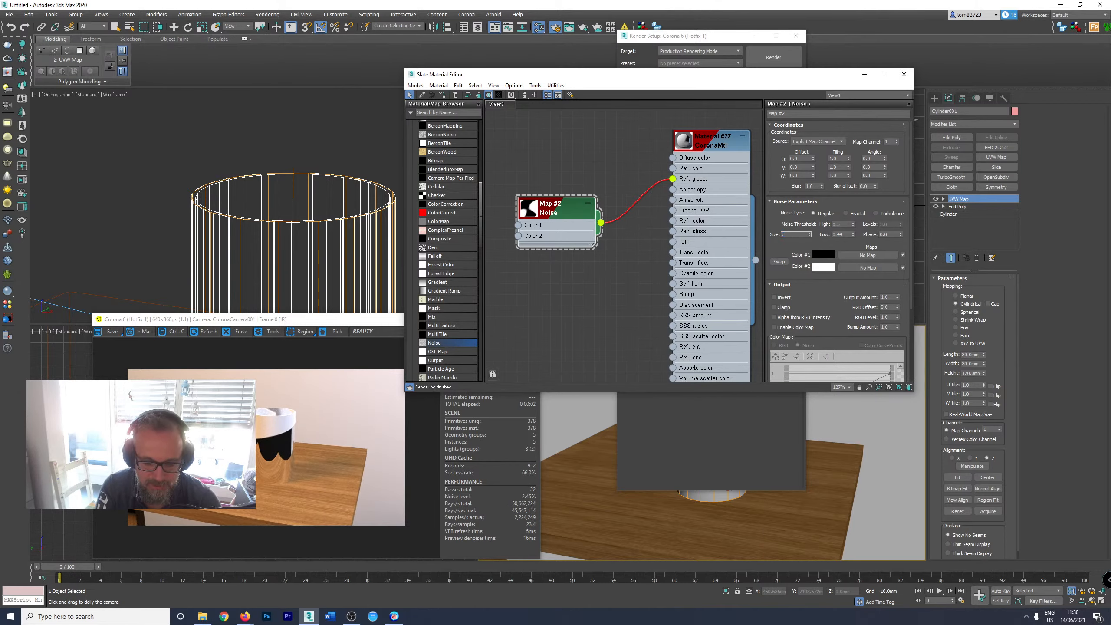
{"action": "type", "text": ".1"}
{"action": "key", "text": "Tab"}
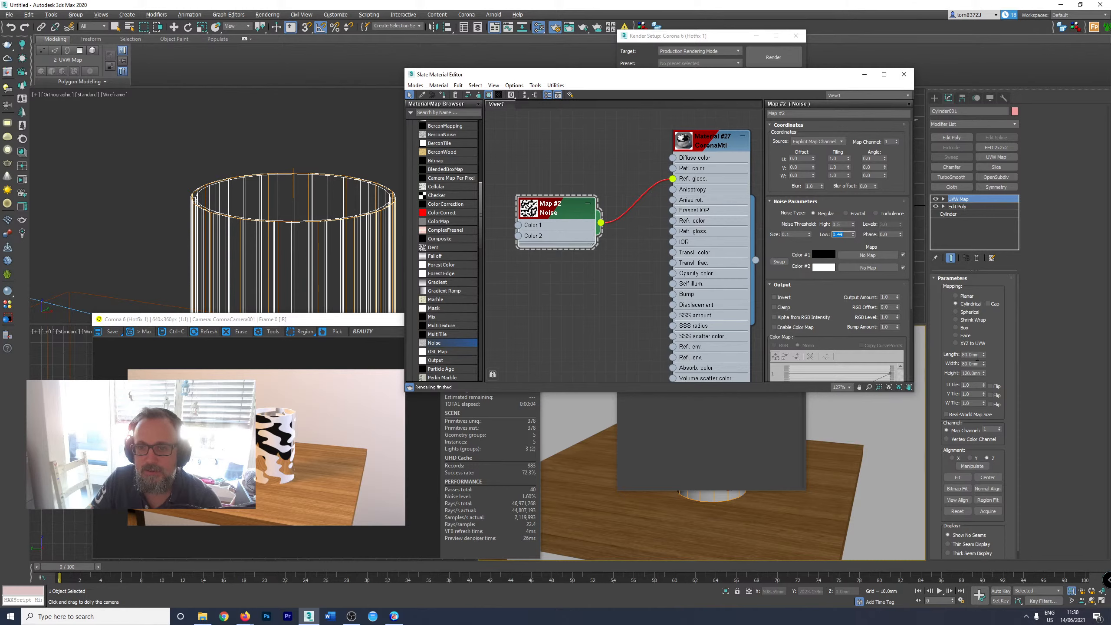
Set the cylindrical UVW Map's length and width to 20 mm.
{"action": "double_click", "coordinate": [971, 354]}
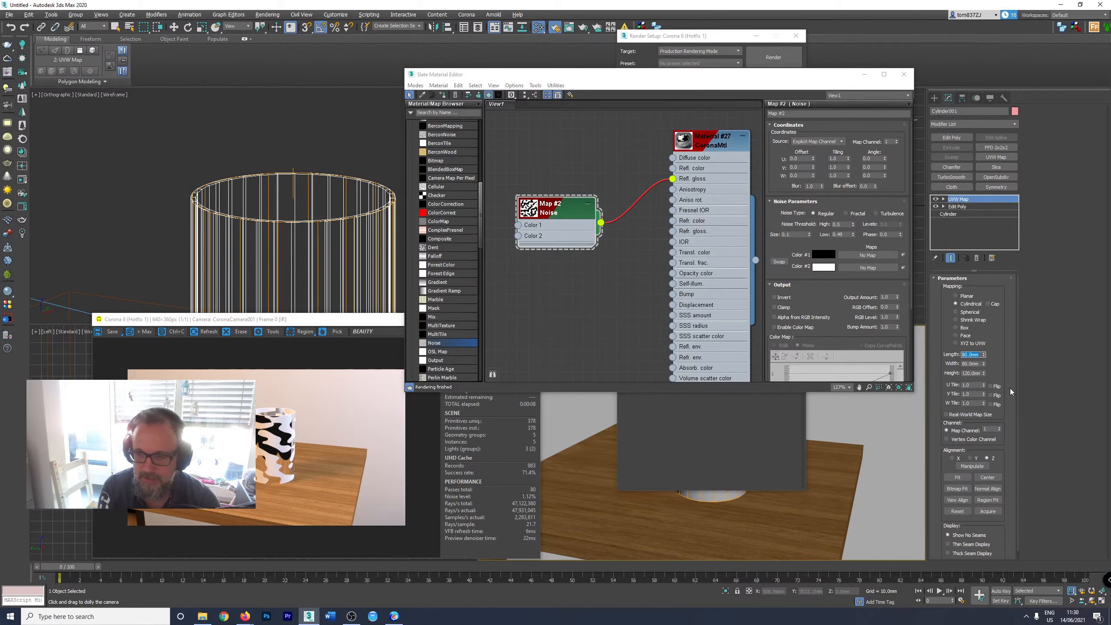
{"action": "type", "text": "20"}
{"action": "key", "text": "Tab"}
{"action": "type", "text": "20"}
{"action": "key", "text": "Tab"}
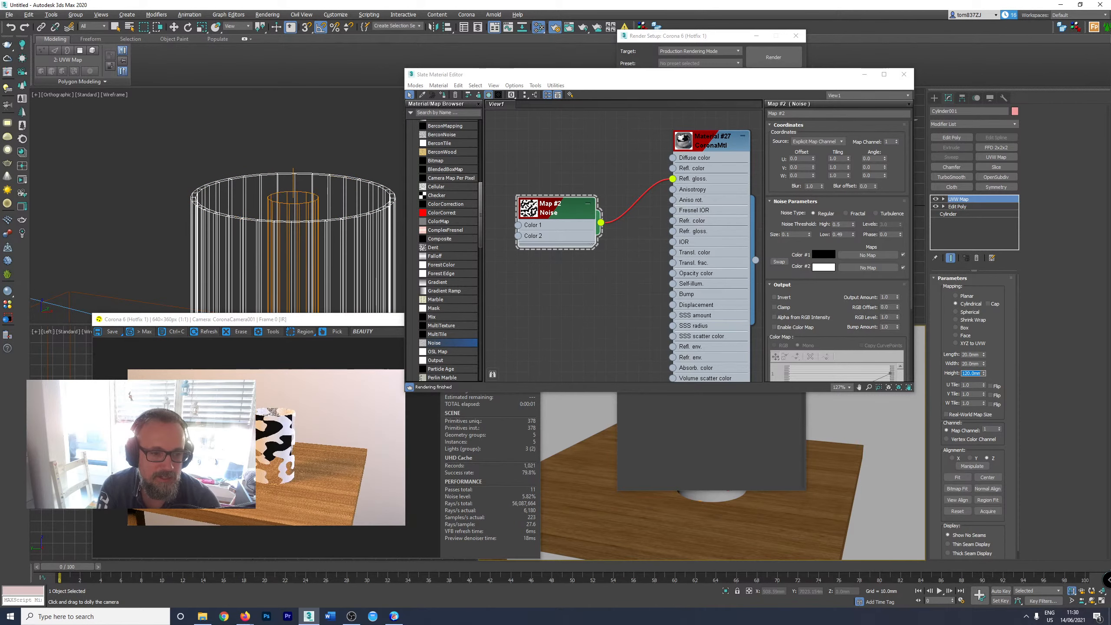
Set the cylindrical UVW Map's length and width to 10 mm.
{"action": "key", "text": "shift+Tab"}
{"action": "key", "text": "shift+Tab"}
{"action": "type", "text": "10"}
{"action": "key", "text": "Tab"}
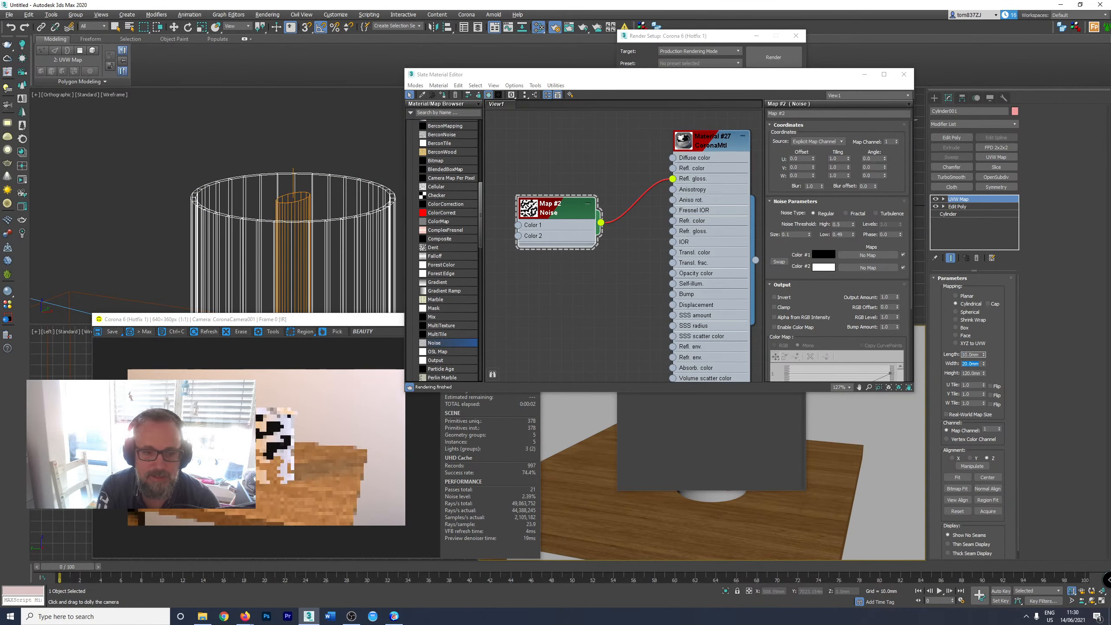
{"action": "type", "text": "10"}
{"action": "key", "text": "Tab"}
Set the cylindrical UVW Map's length and width to 1 mm.
{"action": "key", "text": "shift+Tab"}
{"action": "key", "text": "shift+Tab"}
{"action": "type", "text": "1"}
{"action": "key", "text": "Tab"}
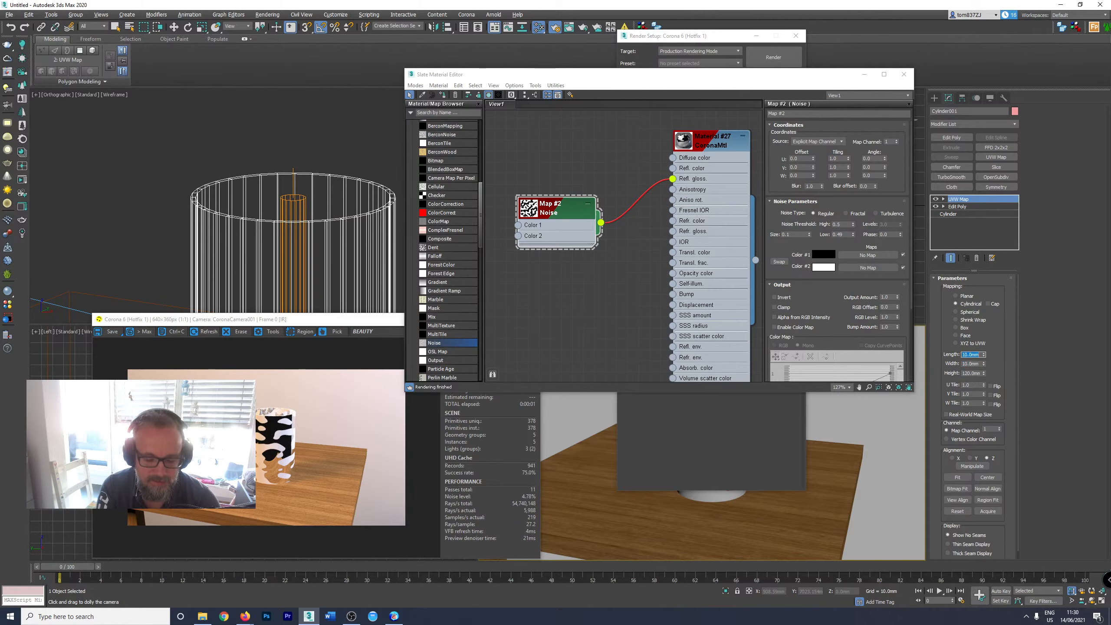
{"action": "type", "text": "1"}
{"action": "key", "text": "Tab"}
Set only the UVW Map's length to 20 mm to stretch the noise pattern on the cylinder.
{"action": "key", "text": "shift+Tab"}
{"action": "key", "text": "shift+Tab"}
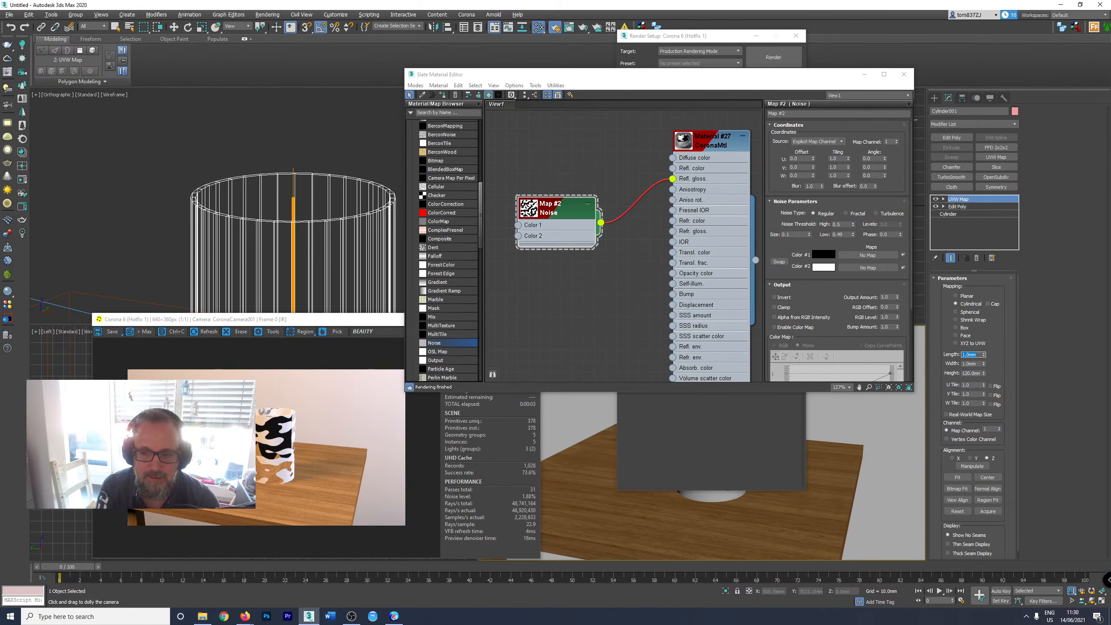
{"action": "type", "text": "20"}
{"action": "key", "text": "Tab"}
Set the UVW Map's length to 1 mm and its width to 20 mm.
{"action": "key", "text": "shift+Tab"}
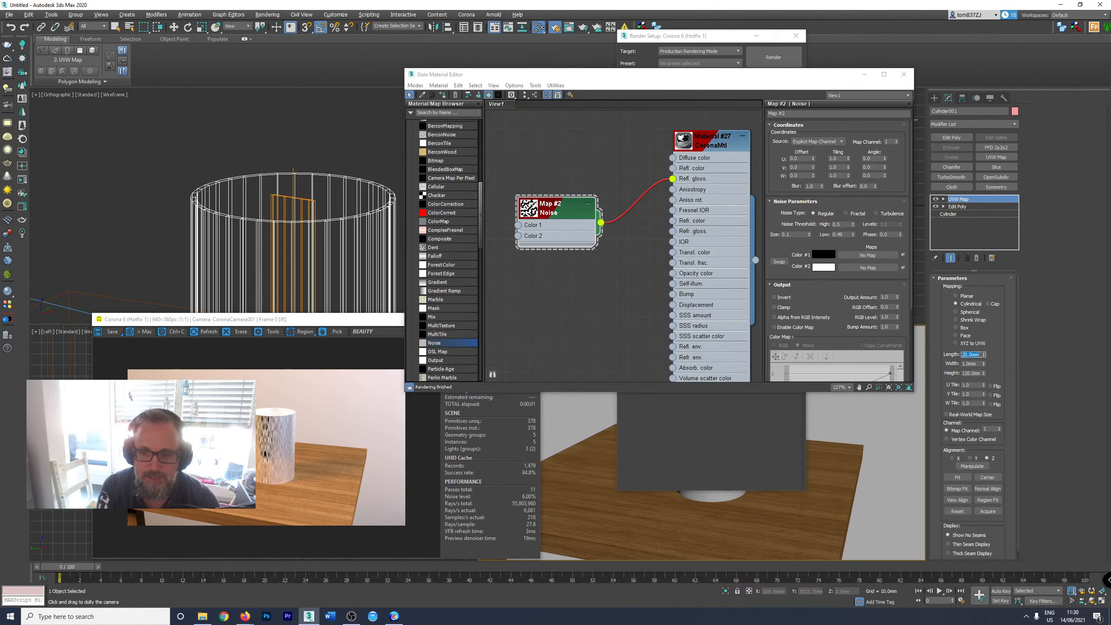
{"action": "type", "text": "1"}
{"action": "key", "text": "Tab"}
{"action": "type", "text": "20"}
{"action": "key", "text": "Tab"}
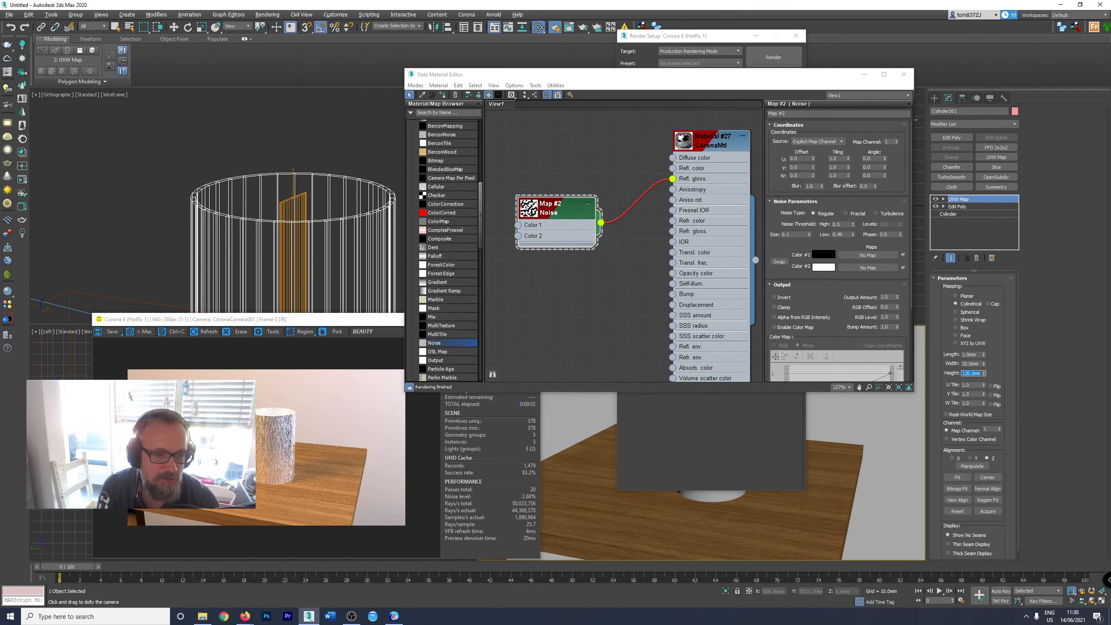
Set the UVW Map's width to 1 mm and its height to 20 mm.
{"action": "key", "text": "shift+Tab"}
{"action": "type", "text": "1"}
{"action": "key", "text": "Tab"}
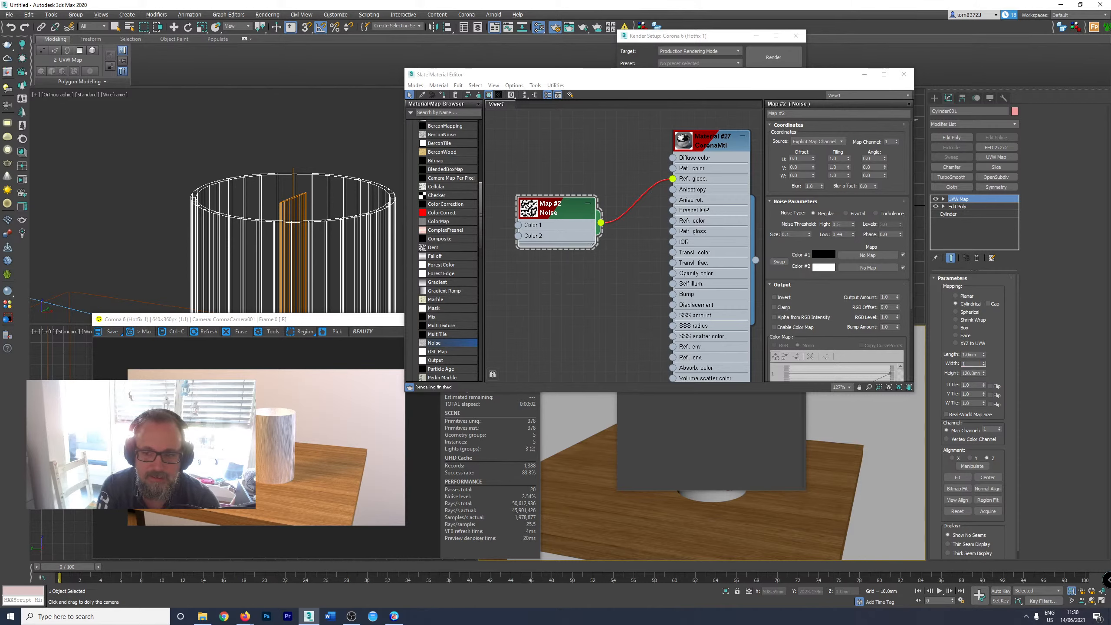
{"action": "type", "text": "20"}
{"action": "key", "text": "Tab"}
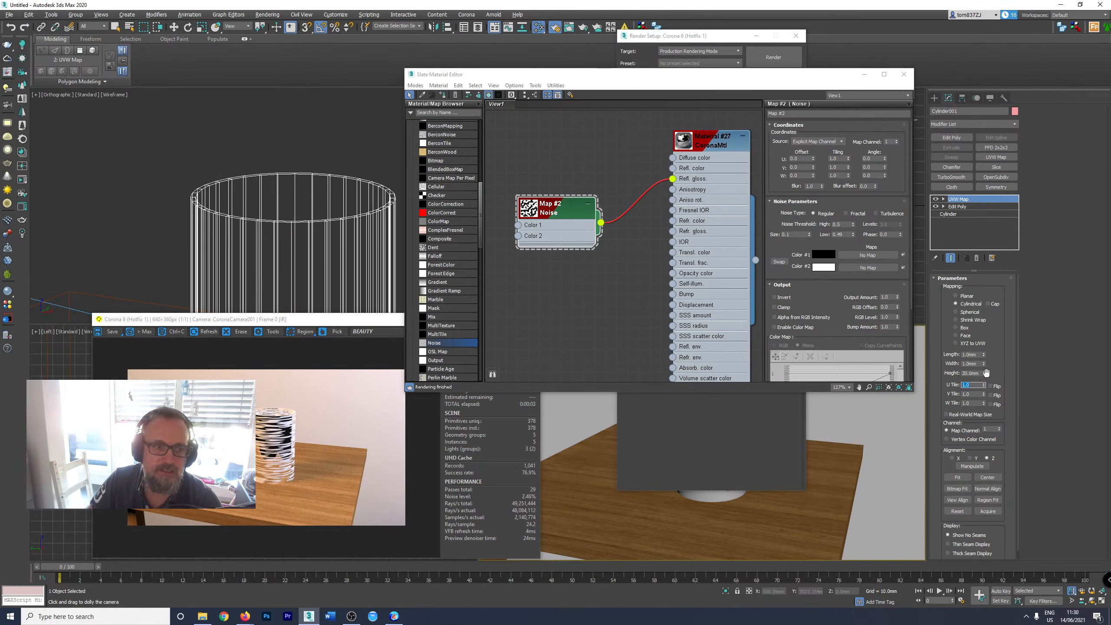
Set the UVW Map's height to 10 mm.
{"action": "left_click", "coordinate": [981, 373]}
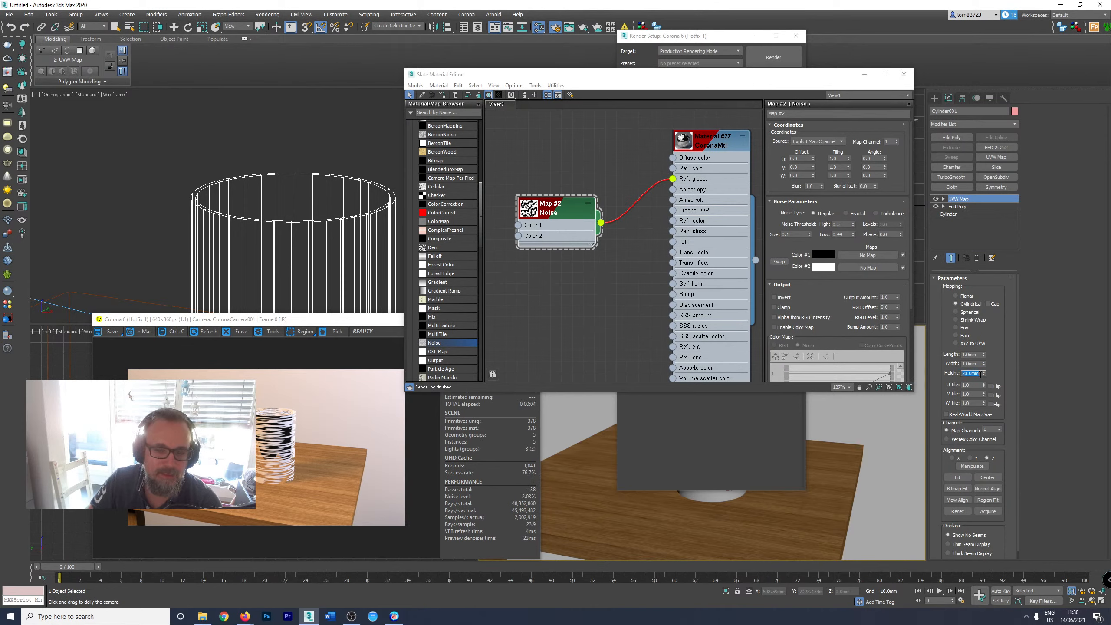
{"action": "type", "text": "10"}
{"action": "key", "text": "Tab"}
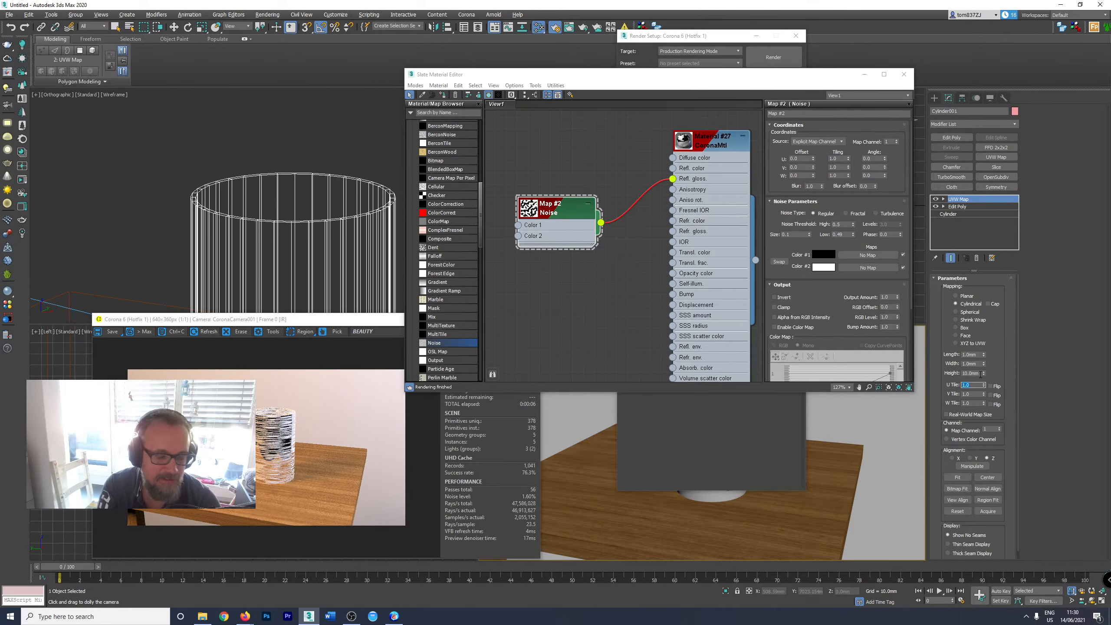
Set the UVW Map's length to 10 mm and its height to 0 mm.
{"action": "left_click", "coordinate": [971, 355]}
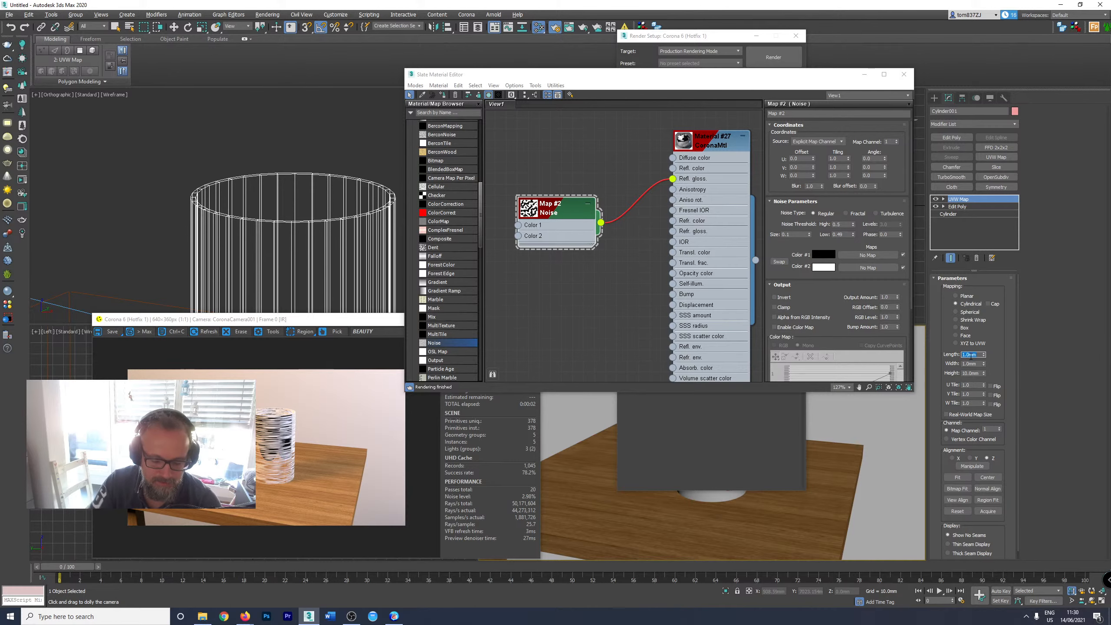
{"action": "type", "text": "10"}
{"action": "key", "text": "Tab"}
{"action": "key", "text": "Tab"}
{"action": "type", "text": "0"}
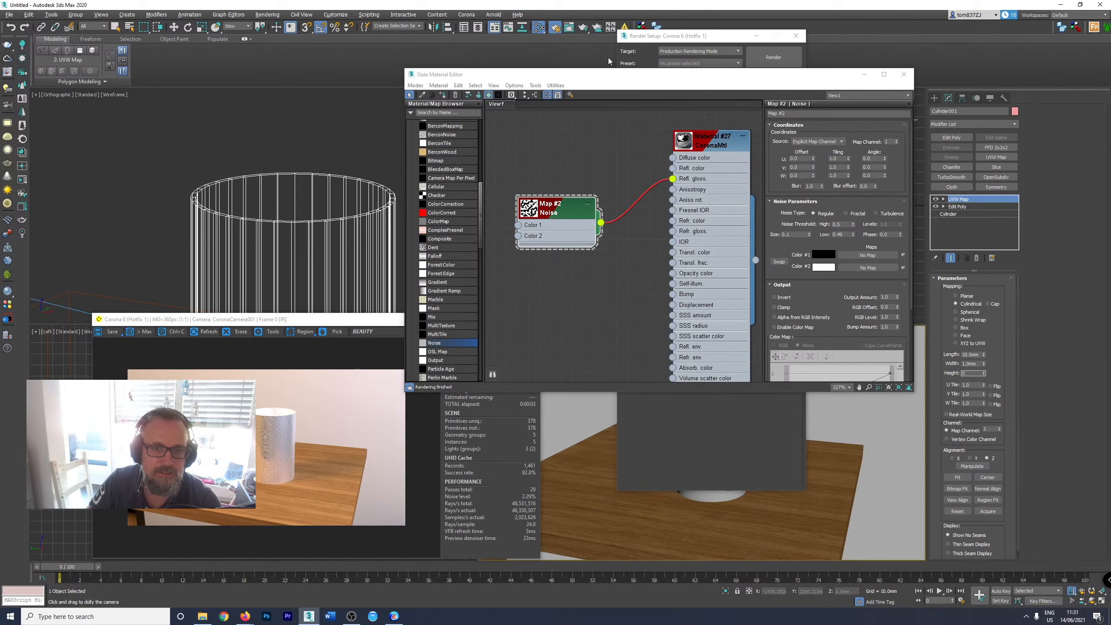
{"action": "type", "text": "mm"}
{"action": "key", "text": "F10"}
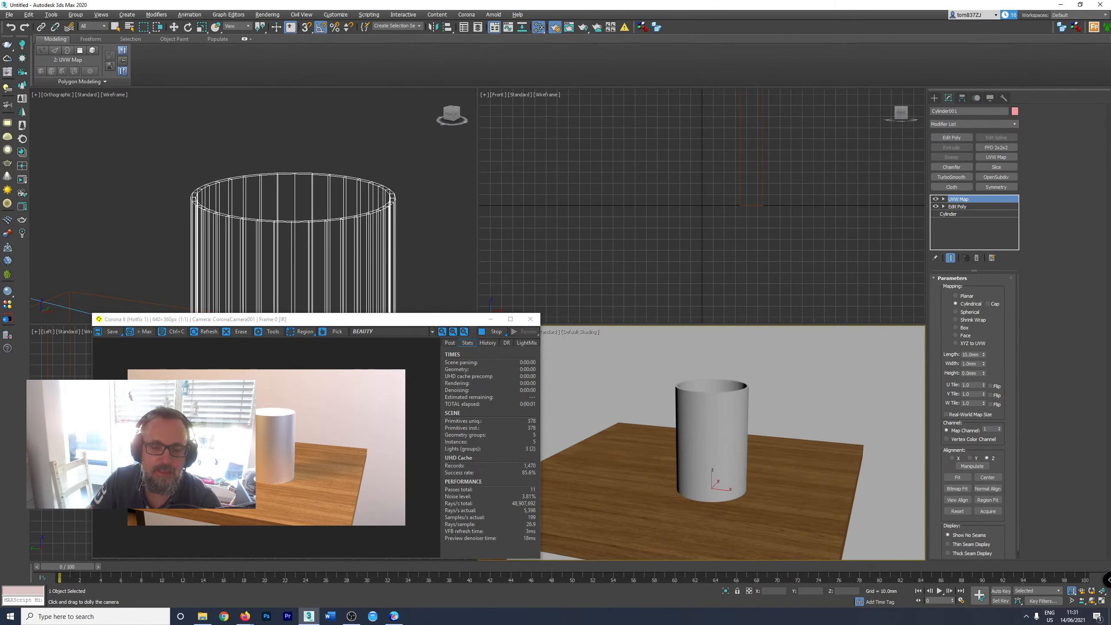
Turn on 2D Pan Zoom Mode in the camera view for a close-up of the cylinder, and reopen the Slate Material Editor.
{"action": "left_click_drag", "start_coordinate": [442, 318], "coordinate": [334, 208]}
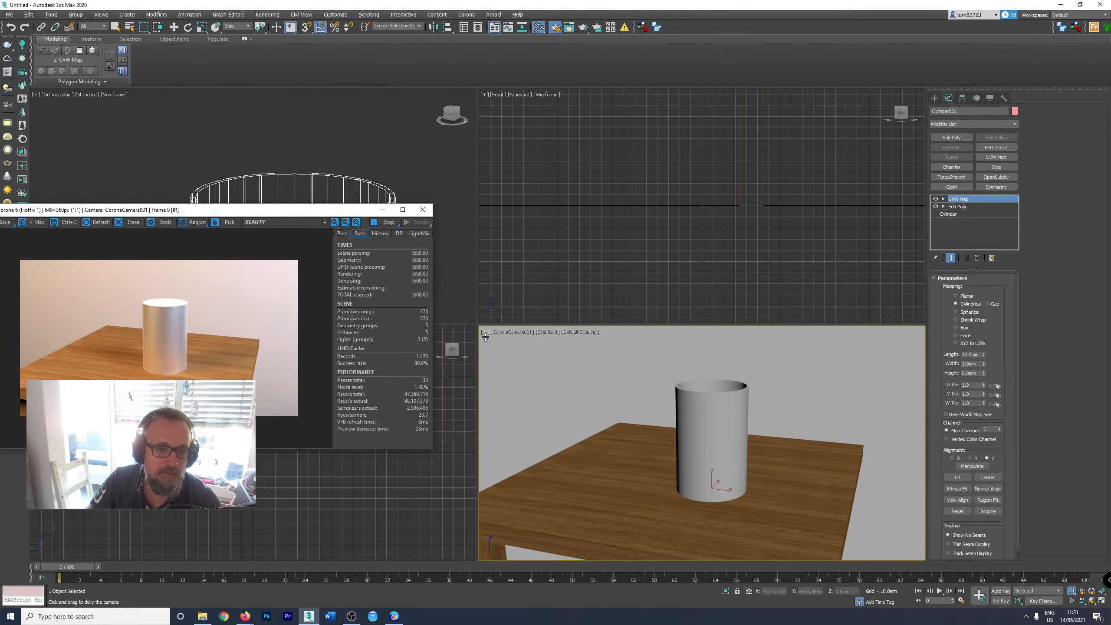
{"action": "left_click", "coordinate": [484, 332]}
{"action": "left_click", "coordinate": [520, 444]}
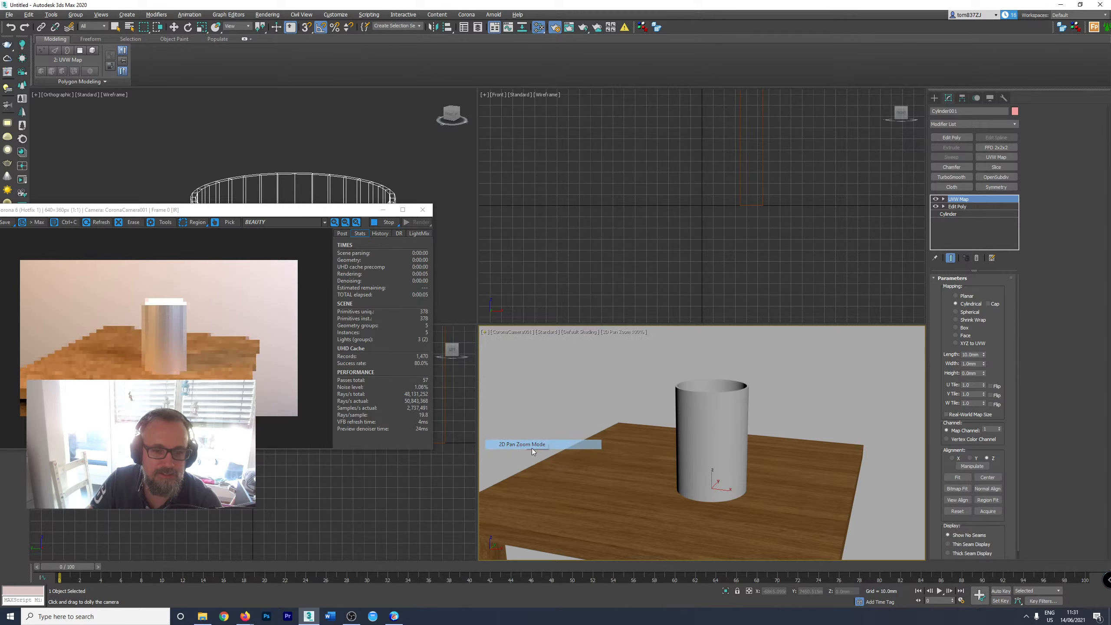
{"action": "scroll", "coordinate": [717, 427], "scroll_direction": "up", "scroll_amount": 8}
{"action": "scroll", "coordinate": [708, 415], "scroll_direction": "down", "scroll_amount": 3}
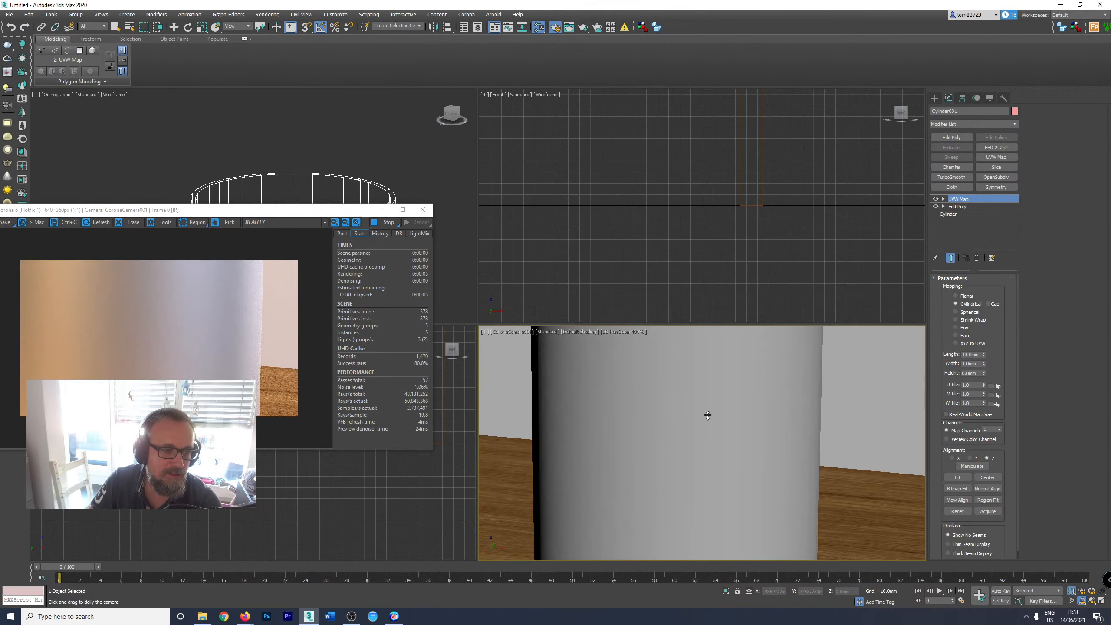
{"action": "key", "text": "m"}
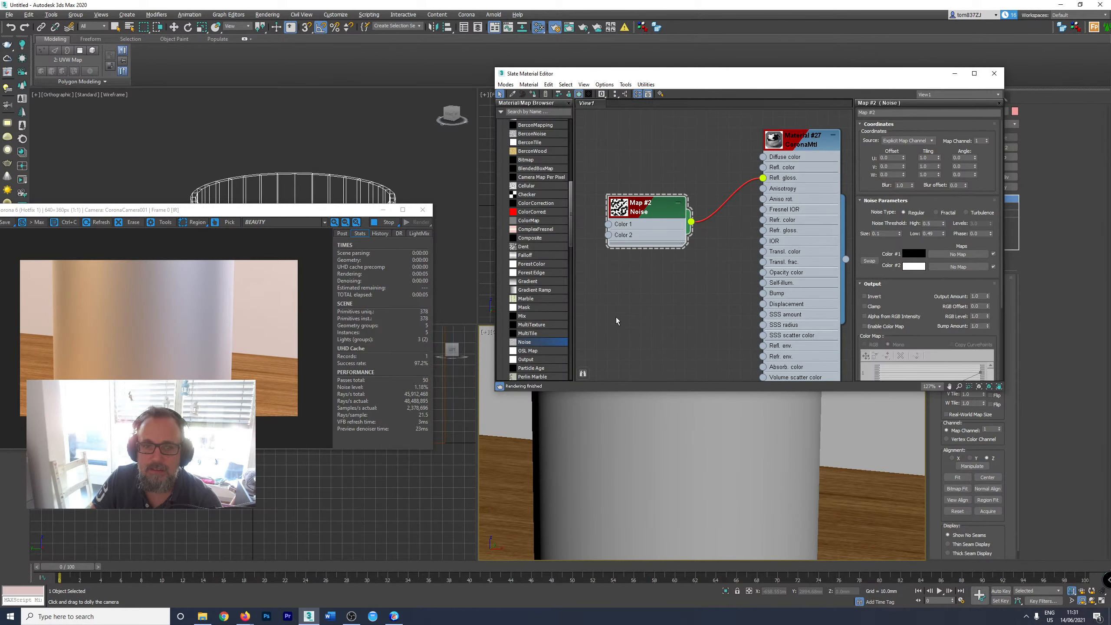
{"action": "left_click_drag", "start_coordinate": [849, 79], "coordinate": [737, 59]}
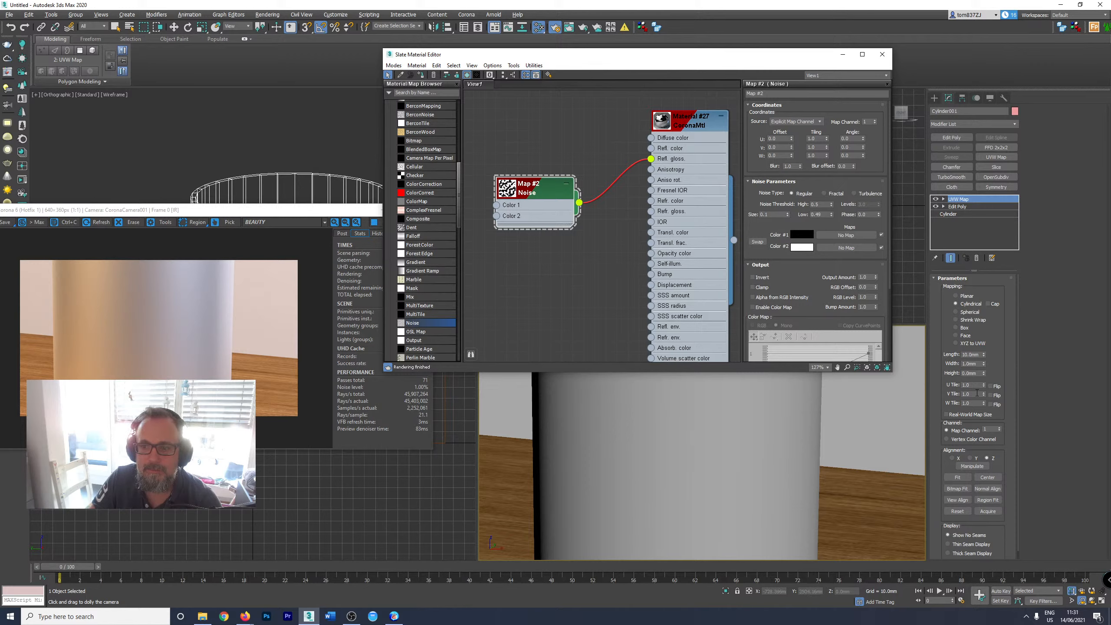
Set the UVW Map's U Tile and V Tile to 2.
{"action": "type", "text": "2"}
{"action": "key", "text": "Return"}
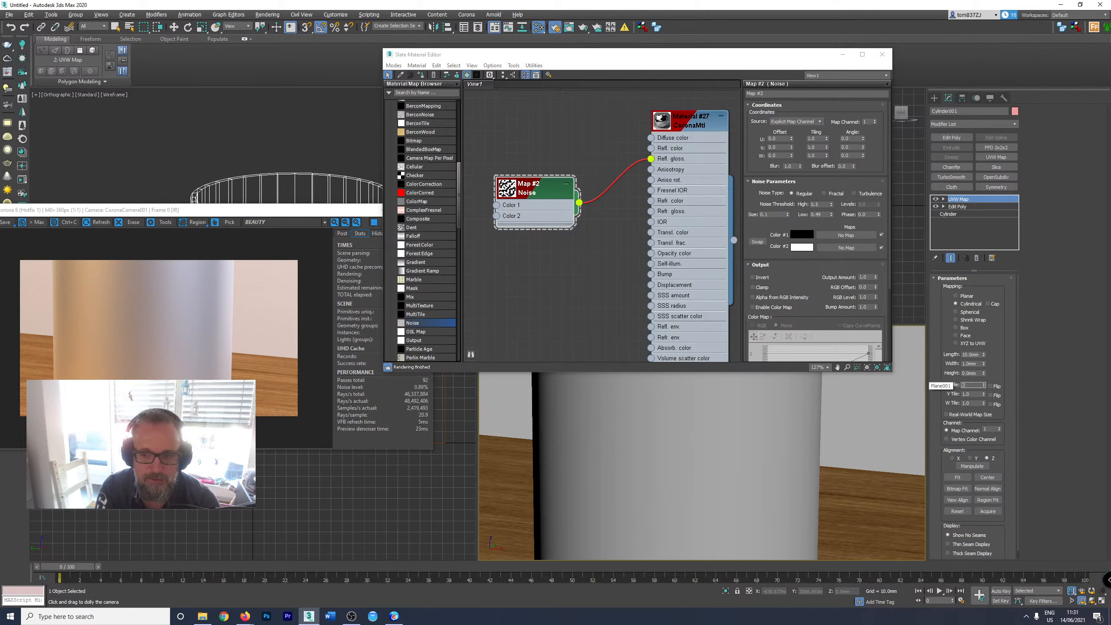
{"action": "key", "text": "Tab"}
{"action": "type", "text": "2"}
{"action": "key", "text": "Return"}
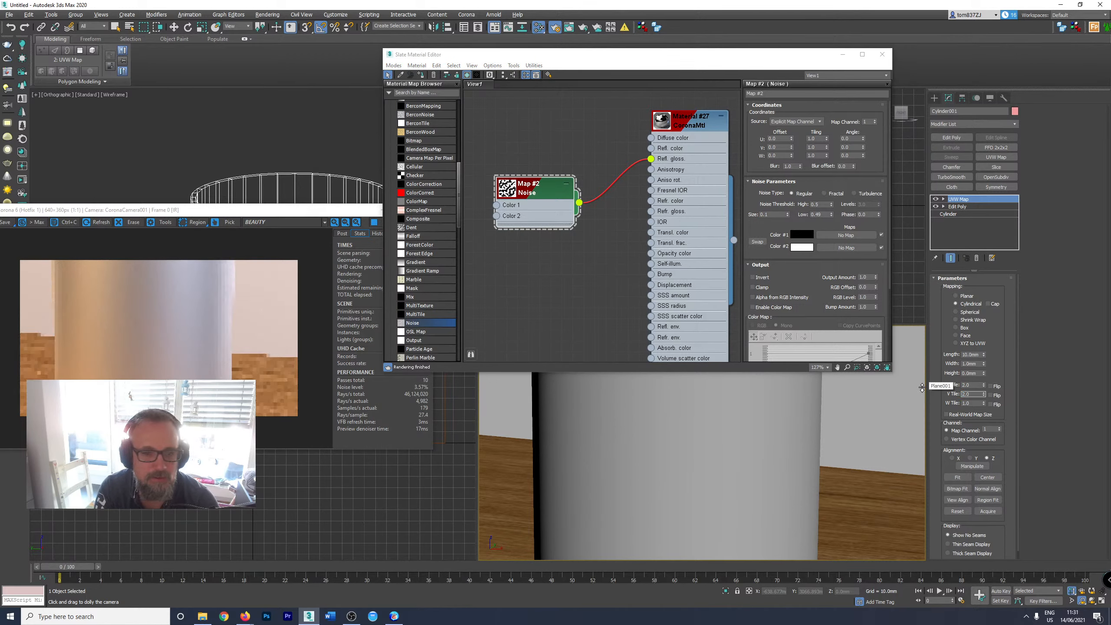
Set the UVW Map's U Tile and V Tile back to 1.
{"action": "key", "text": "shift+Tab"}
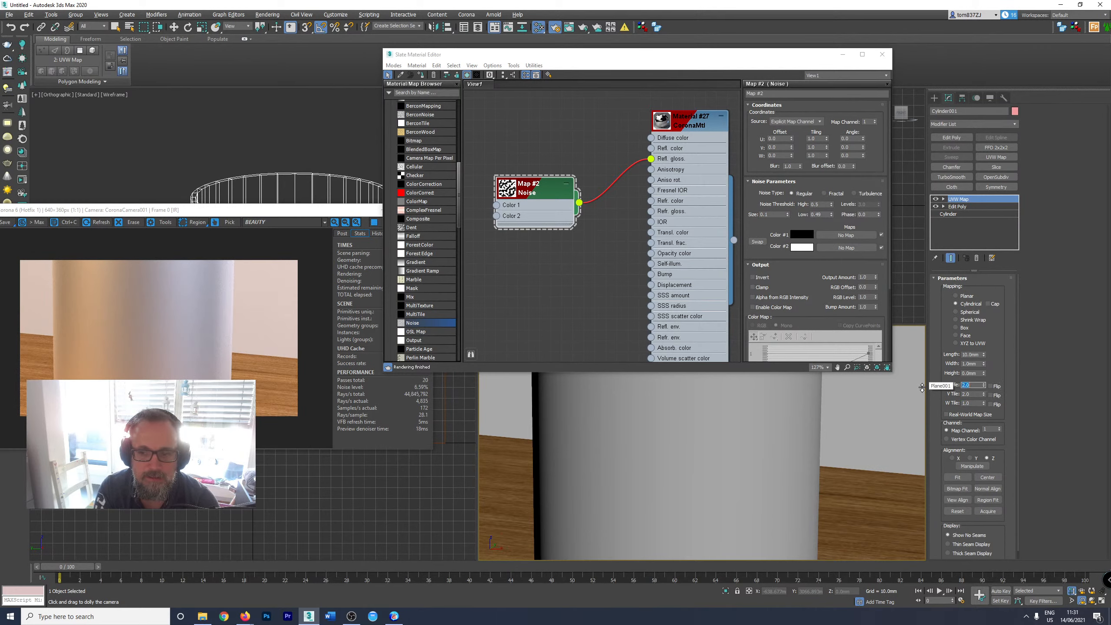
{"action": "type", "text": "1"}
{"action": "key", "text": "Tab"}
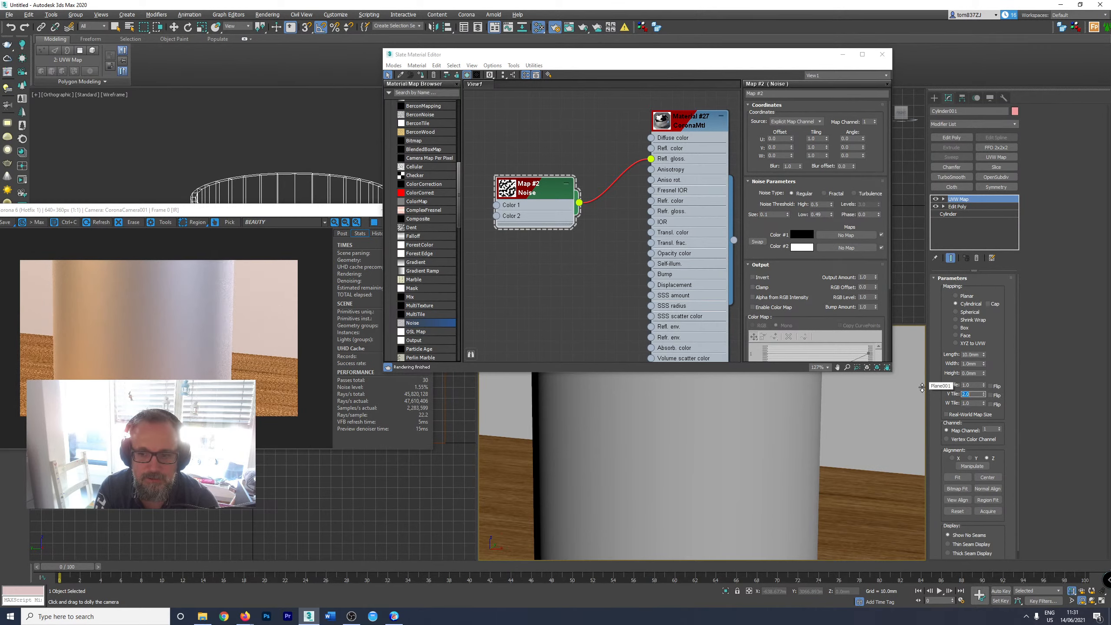
{"action": "type", "text": "1"}
Set the UVW Map's width to 10 mm and its height to 1 mm.
{"action": "key", "text": "shift+Tab"}
{"action": "key", "text": "shift+Tab"}
{"action": "key", "text": "shift+Tab"}
{"action": "key", "text": "shift+Tab"}
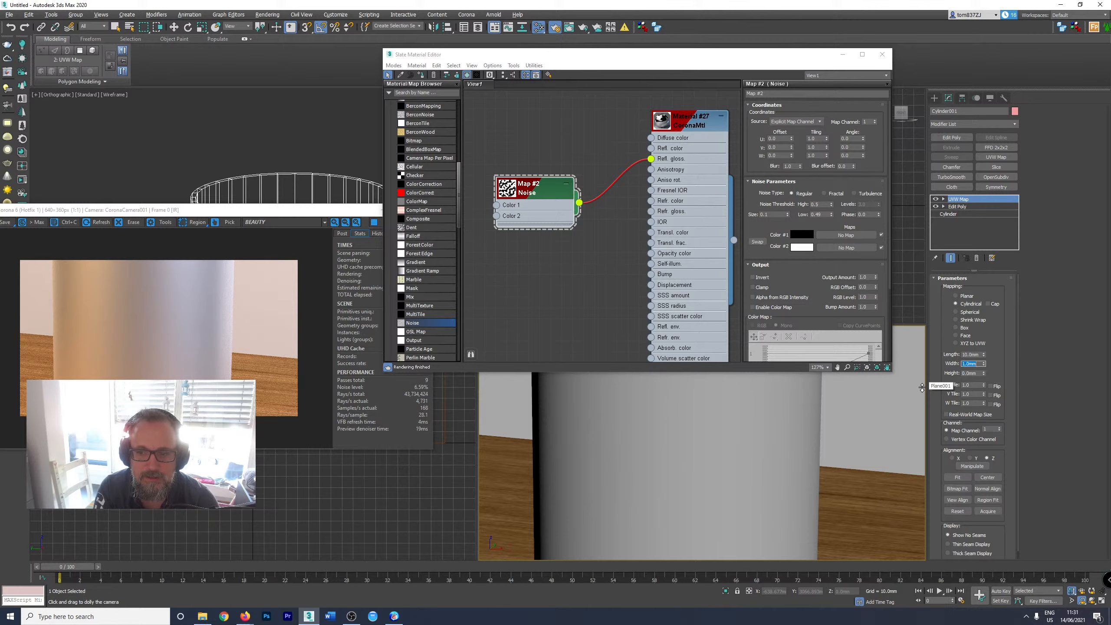
{"action": "key", "text": "Tab"}
{"action": "type", "text": "10"}
{"action": "key", "text": "Tab"}
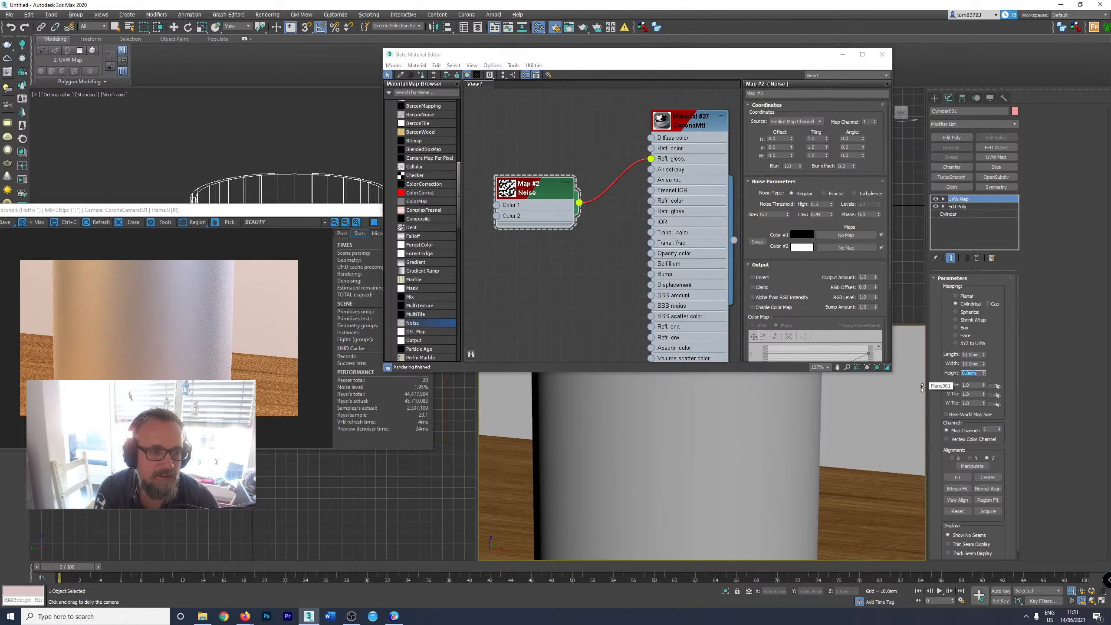
{"action": "type", "text": "1"}
{"action": "key", "text": "Tab"}
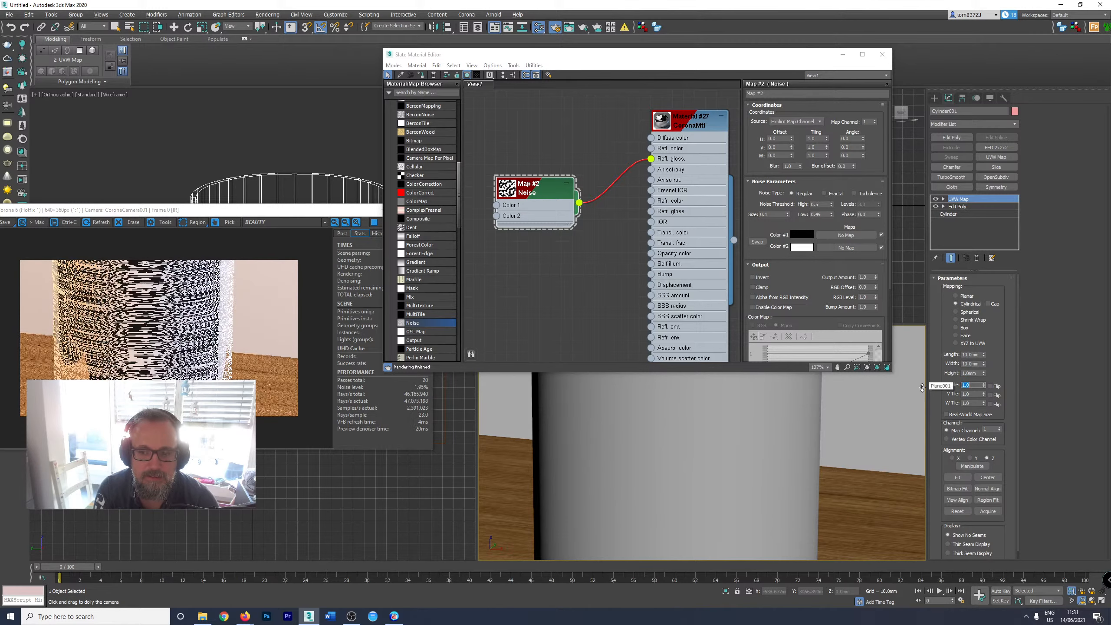
Set the UVW Map's length and width to 20 mm.
{"action": "key", "text": "shift+Tab"}
{"action": "key", "text": "shift+Tab"}
{"action": "key", "text": "shift+Tab"}
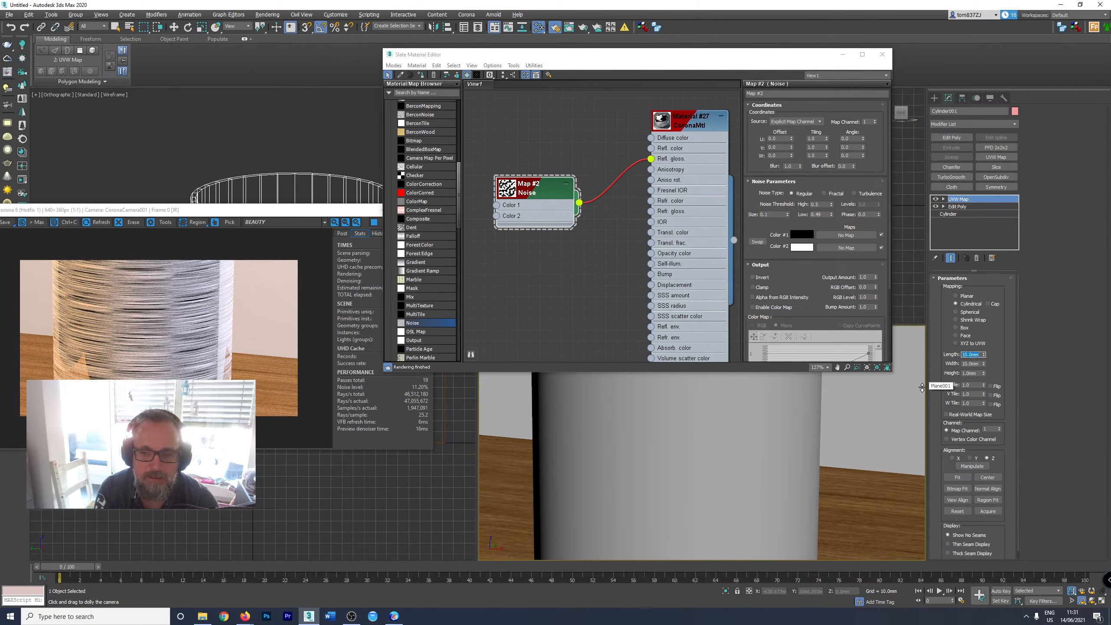
{"action": "type", "text": "20"}
{"action": "key", "text": "Return"}
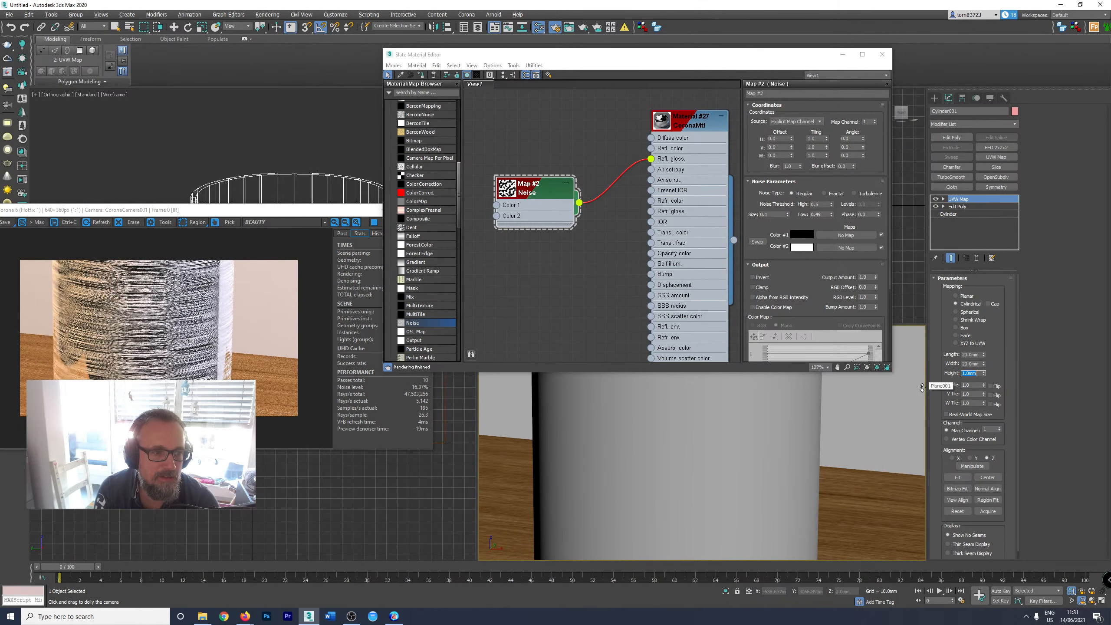
Set the UVW Map's length and width to 5 mm.
{"action": "key", "text": "shift+Tab"}
{"action": "type", "text": "5"}
{"action": "key", "text": "Tab"}
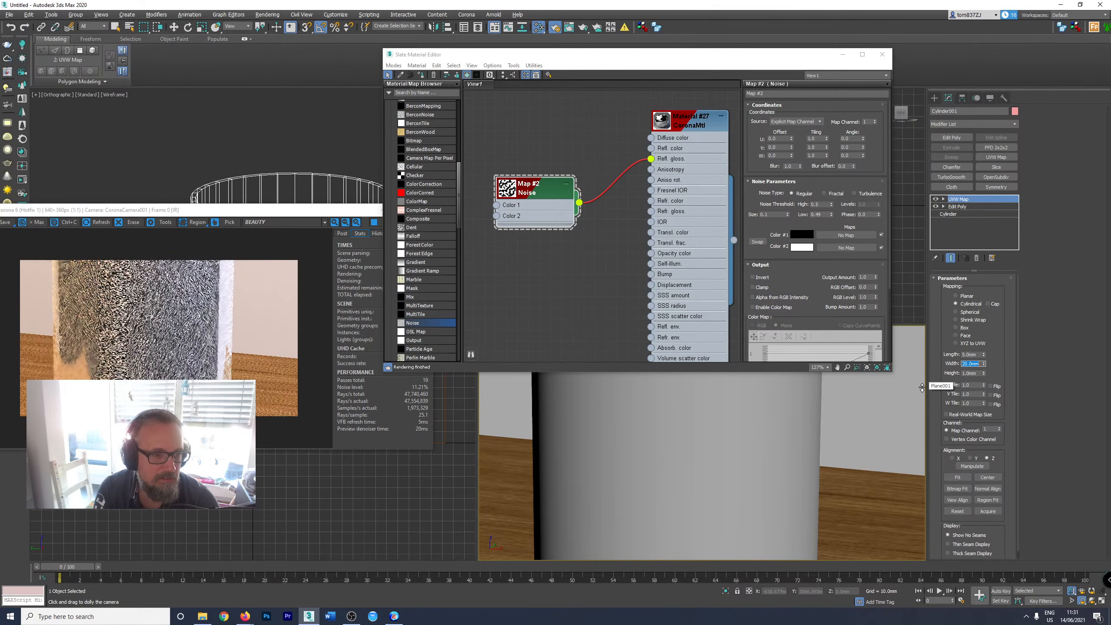
{"action": "type", "text": "5"}
{"action": "key", "text": "Tab"}
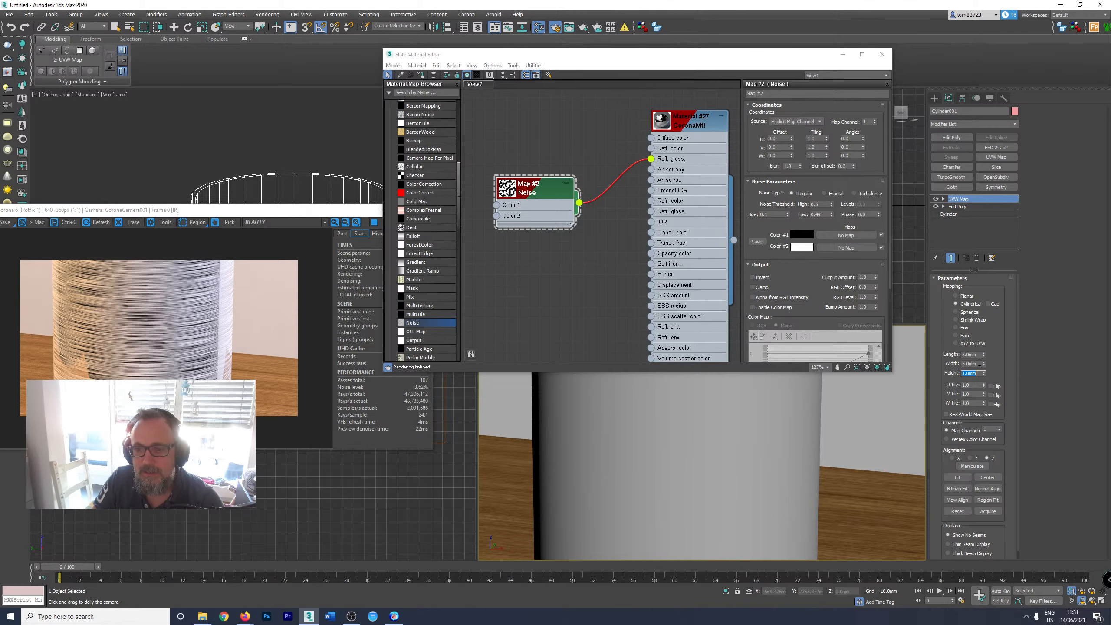
{"action": "double_click", "coordinate": [969, 363]}
Open the Corona metal material's parameters and set its Refl. glossiness map amount to 30.
{"action": "double_click", "coordinate": [662, 202]}
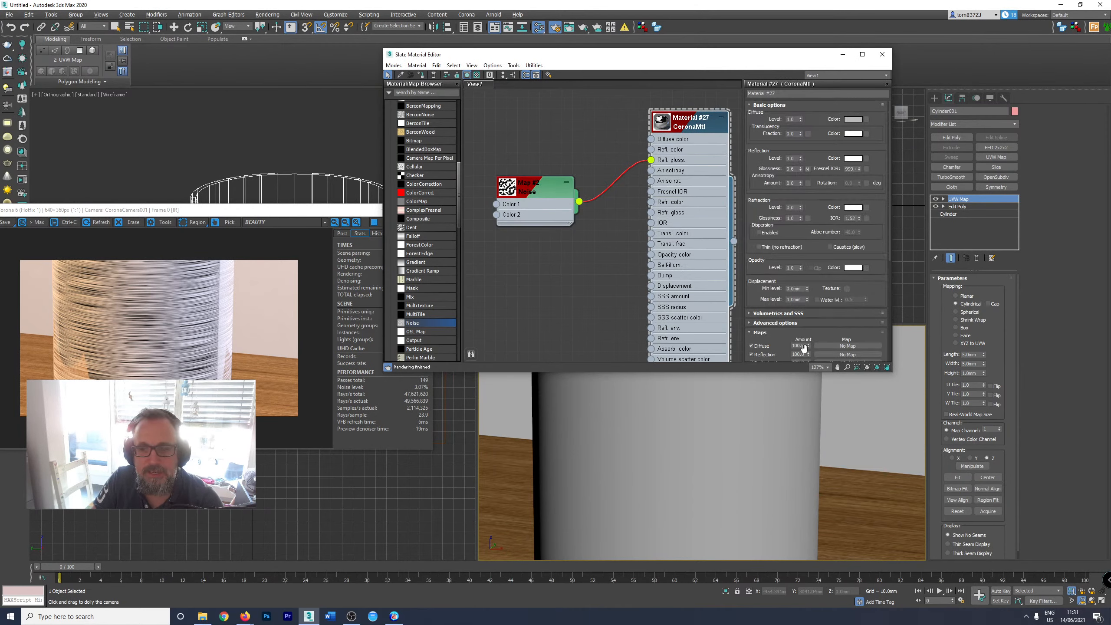
{"action": "scroll", "coordinate": [782, 326], "scroll_direction": "down", "scroll_amount": 4}
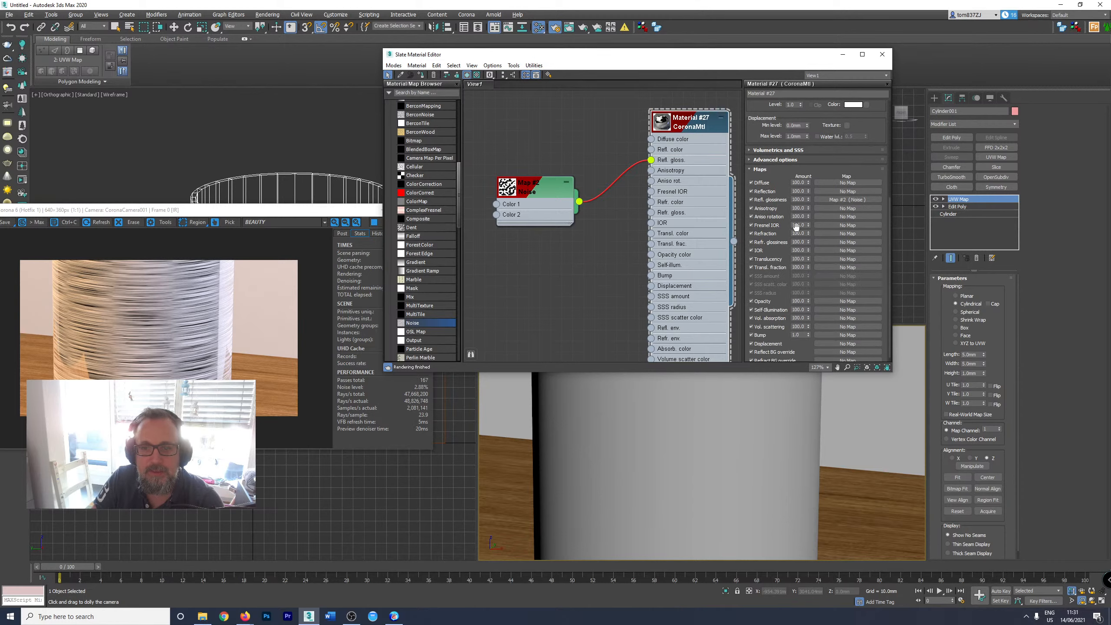
{"action": "double_click", "coordinate": [799, 200]}
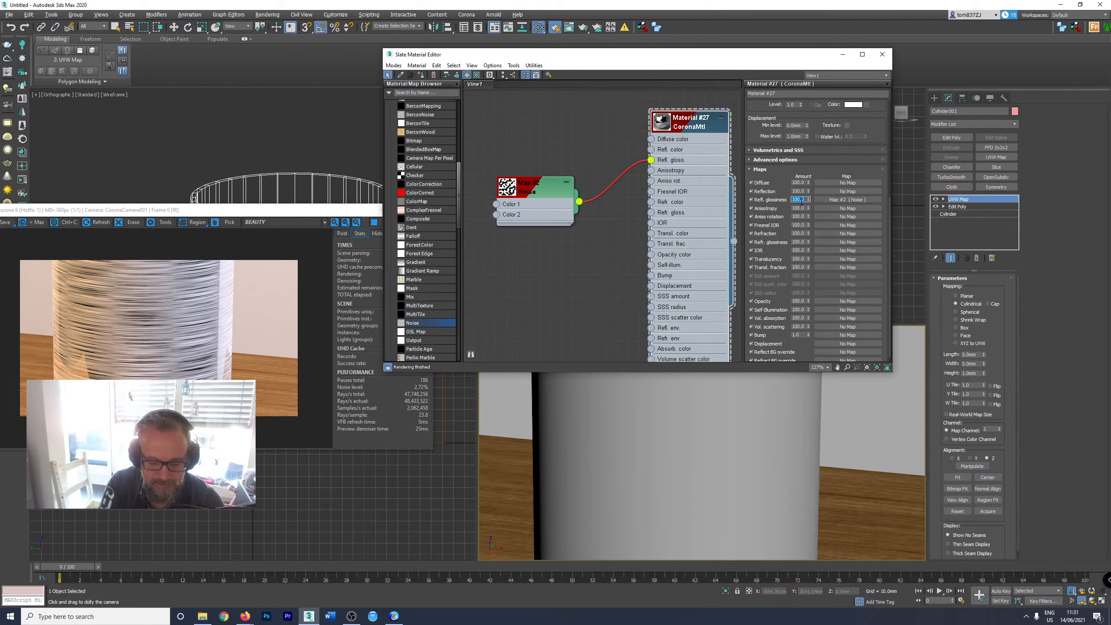
{"action": "key", "text": "Return"}
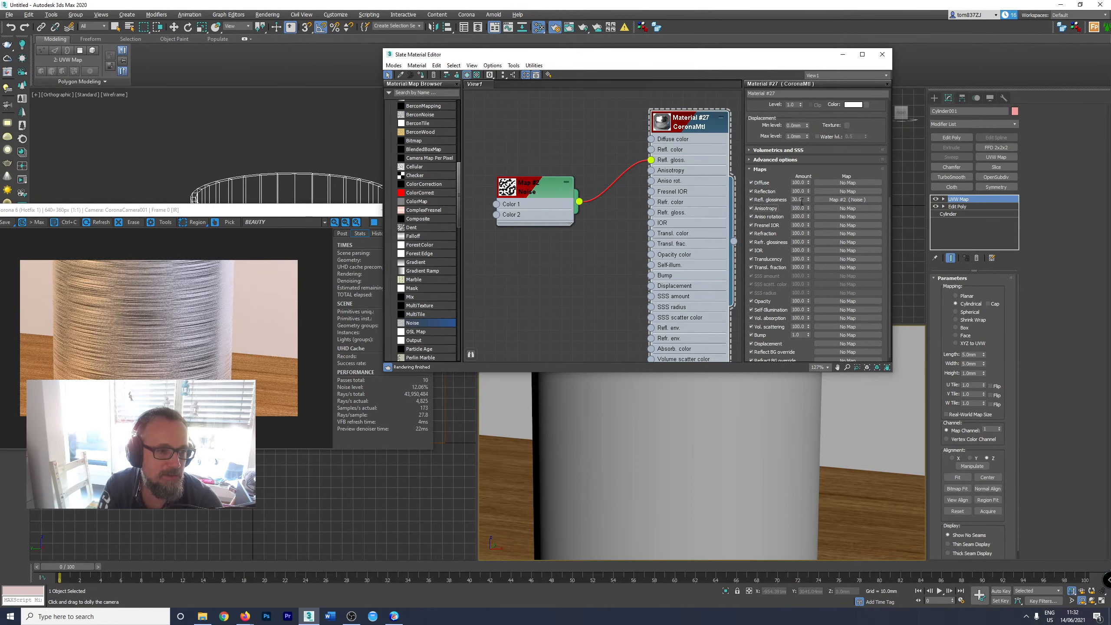
Lower the material's Refl. glossiness map amount to 10, and finally to 5.
{"action": "double_click", "coordinate": [798, 199]}
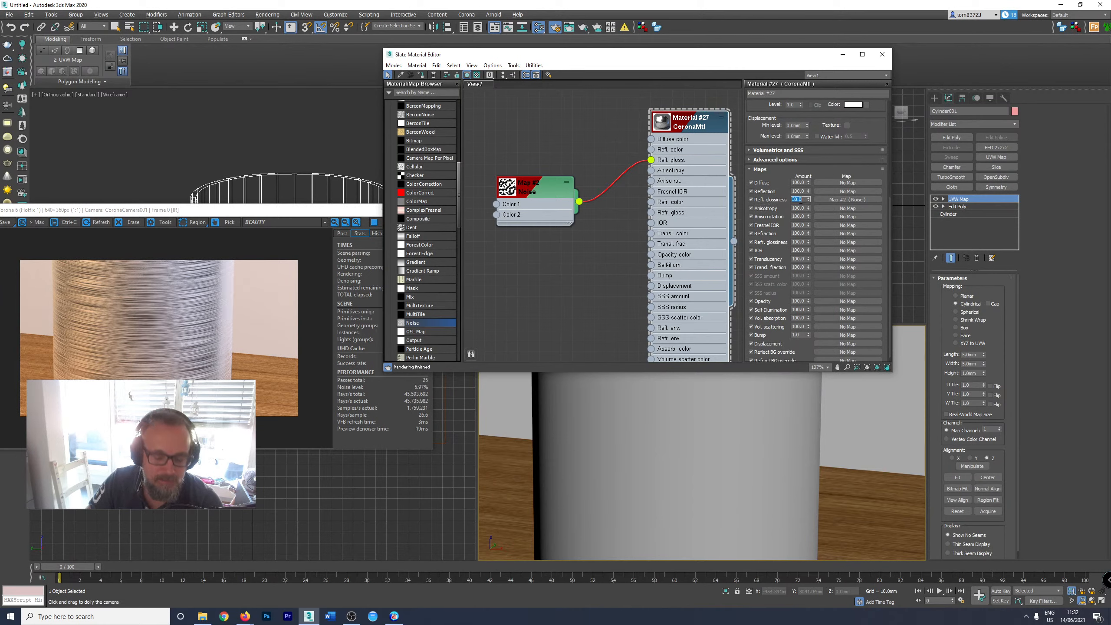
{"action": "type", "text": "10"}
{"action": "key", "text": "Return"}
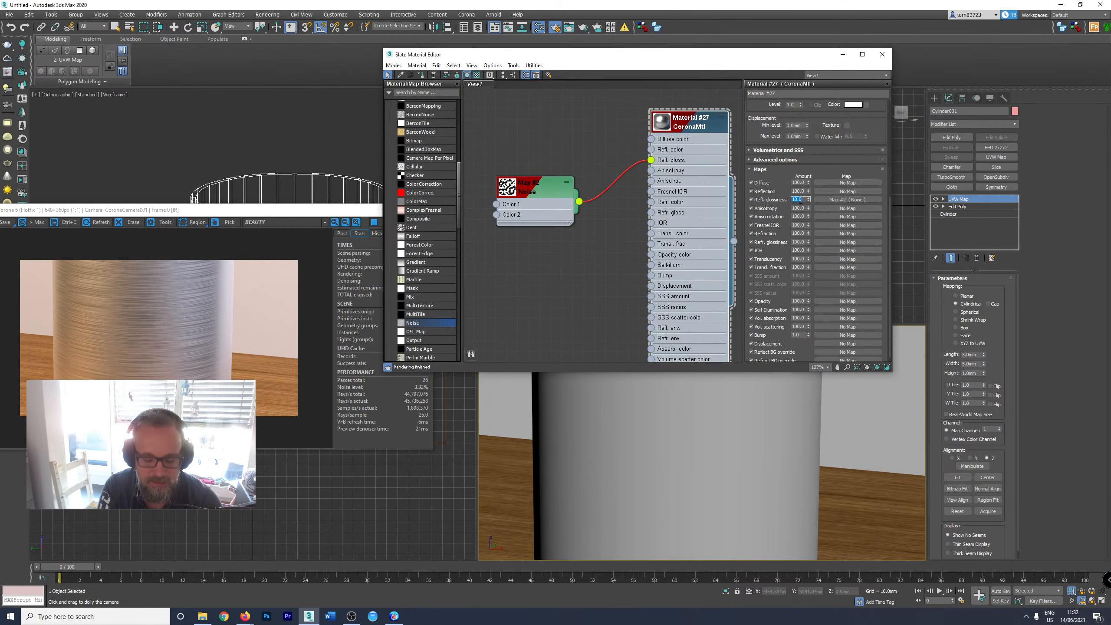
{"action": "key", "text": "Return"}
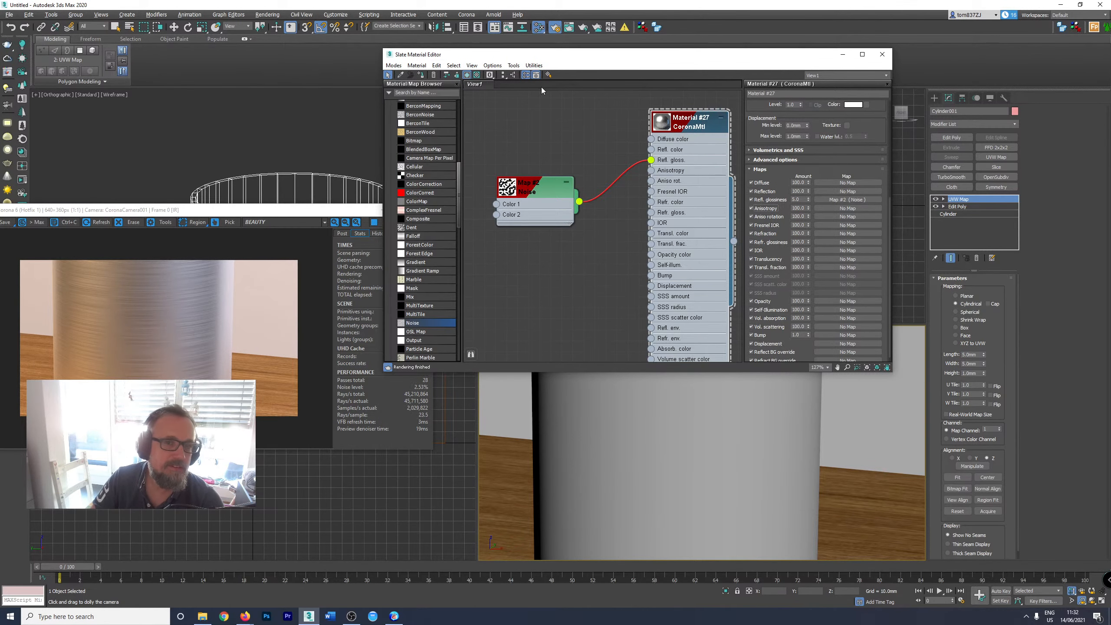
Move the material editor out of the way and inspect the cylinder's brushed finish from farther back in the camera view.
{"action": "left_click_drag", "start_coordinate": [556, 57], "coordinate": [1110, 204]}
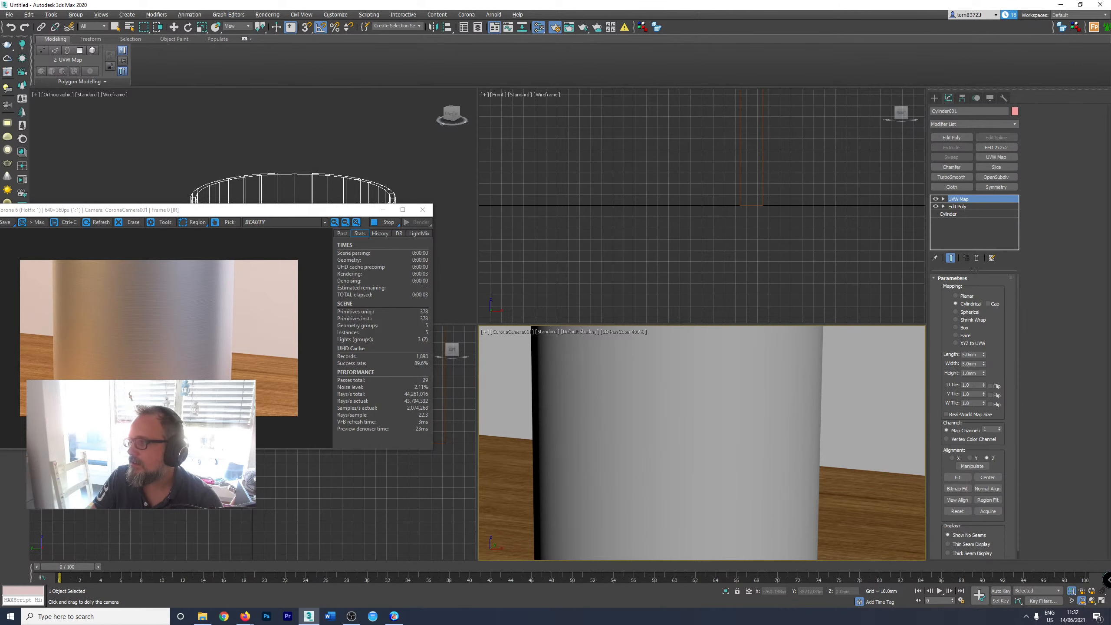
{"action": "mouse_move", "coordinate": [1110, 162]}
{"action": "left_mouse_down"}
{"action": "mouse_move", "coordinate": [1069, 160]}
{"action": "mouse_move", "coordinate": [1110, 175]}
{"action": "left_mouse_up"}
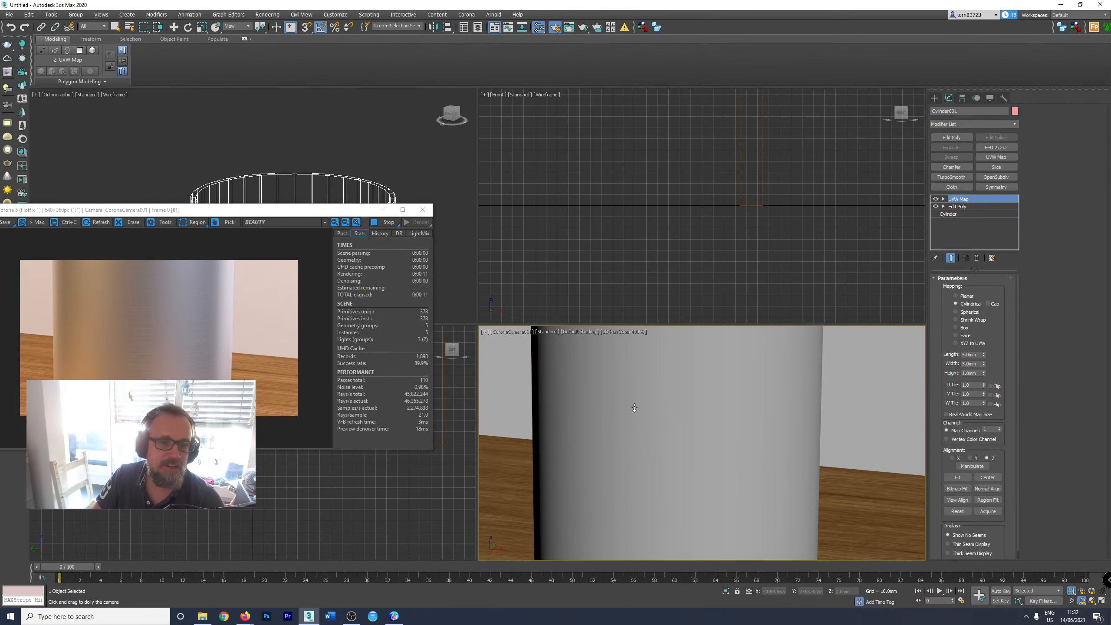
{"action": "scroll", "coordinate": [634, 407], "scroll_direction": "down", "scroll_amount": 5}
{"action": "middle_click_drag", "start_coordinate": [629, 407], "coordinate": [724, 411]}
{"action": "scroll", "coordinate": [753, 397], "scroll_direction": "up", "scroll_amount": 1}
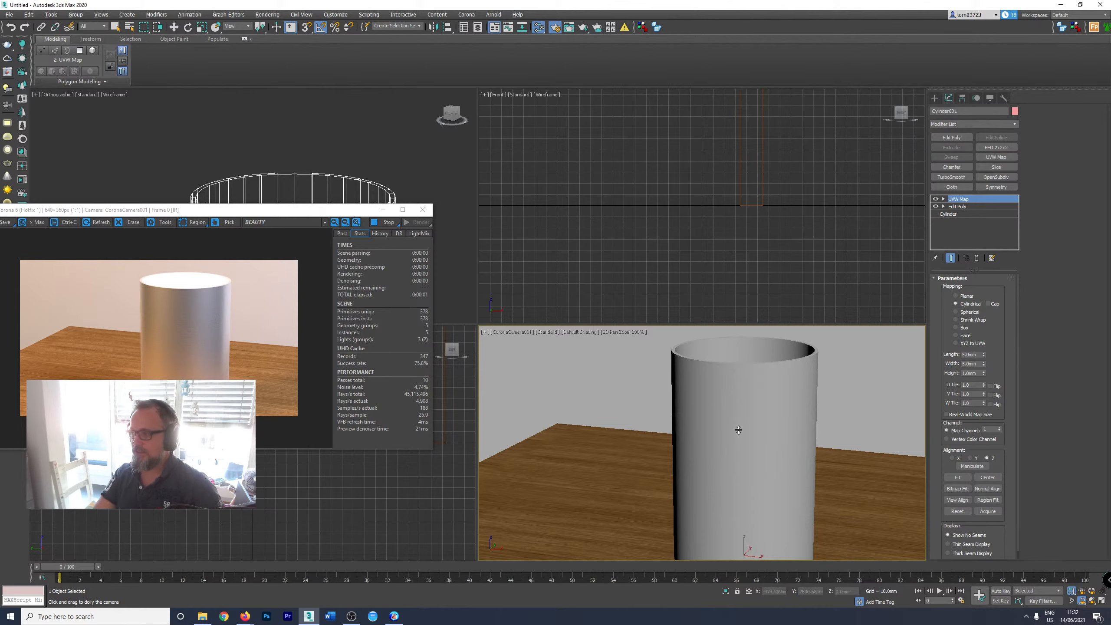
{"action": "middle_click_drag", "start_coordinate": [722, 437], "coordinate": [692, 419]}
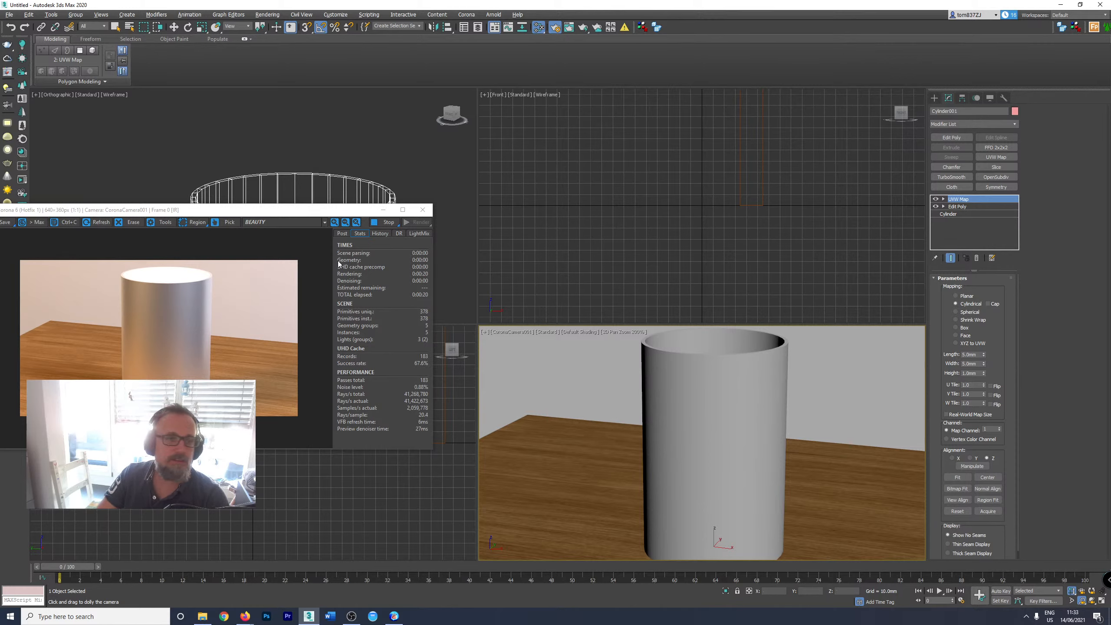
Create a box about 4670 × 5320 × 2370 mm in the Top view, enclosing the table, camera and lights.
{"action": "left_click_drag", "start_coordinate": [352, 209], "coordinate": [903, 179]}
{"action": "scroll", "coordinate": [317, 254], "scroll_direction": "down", "scroll_amount": 5}
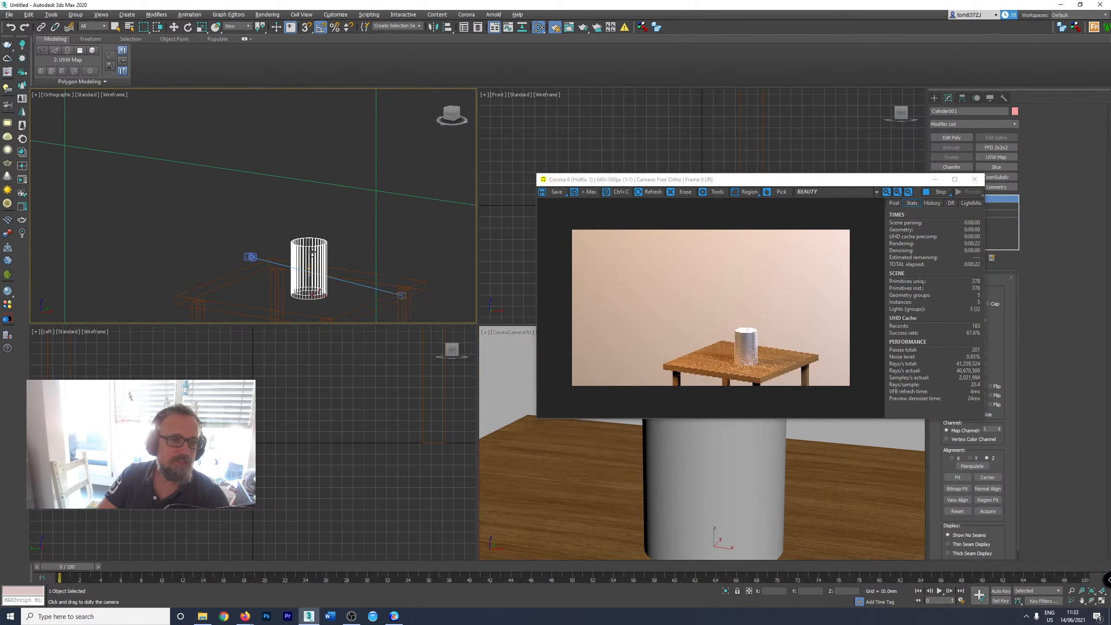
{"action": "key", "text": "t"}
{"action": "scroll", "coordinate": [276, 217], "scroll_direction": "down", "scroll_amount": 8}
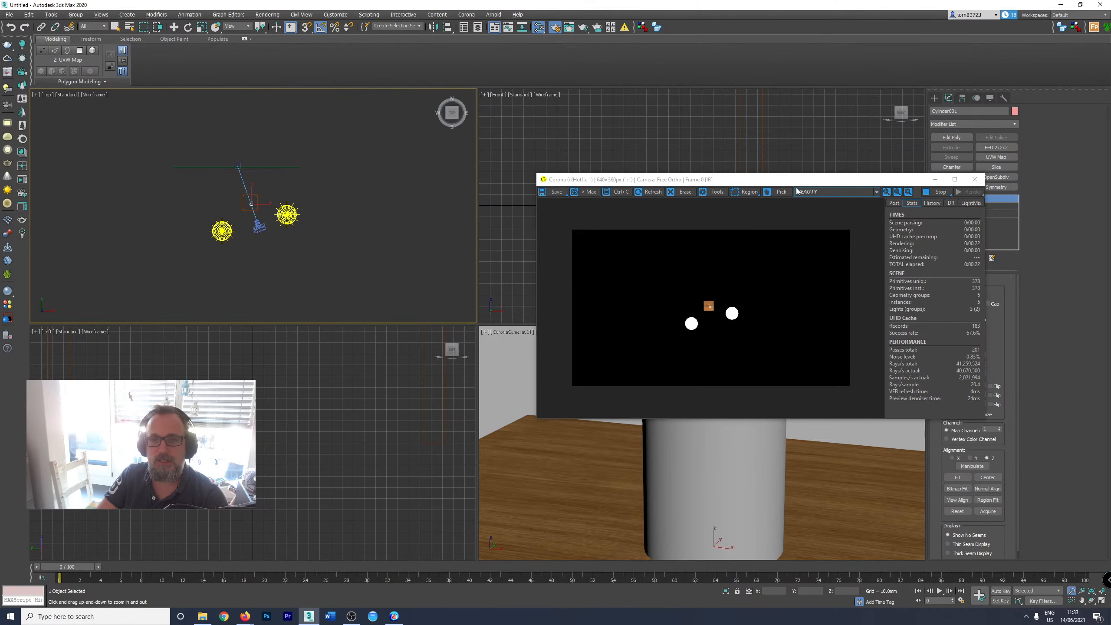
{"action": "left_click_drag", "start_coordinate": [831, 180], "coordinate": [624, 302]}
{"action": "left_click", "coordinate": [934, 99]}
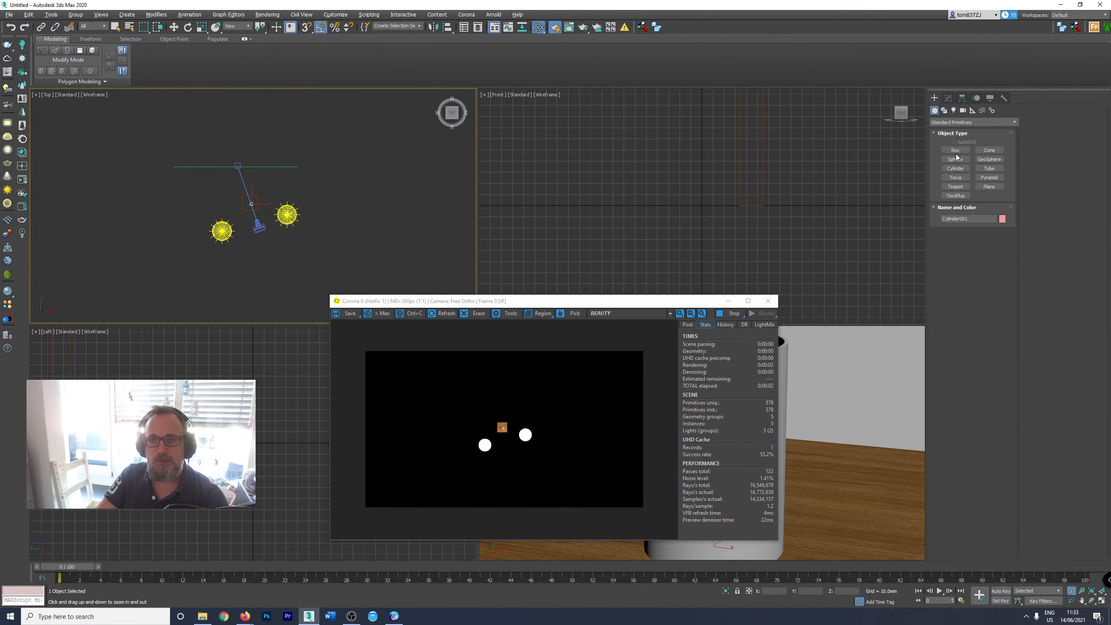
{"action": "left_click", "coordinate": [955, 150]}
{"action": "left_click_drag", "start_coordinate": [147, 137], "coordinate": [354, 295]}
{"action": "left_click", "coordinate": [297, 203]}
{"action": "scroll", "coordinate": [298, 228], "scroll_direction": "down", "scroll_amount": 1}
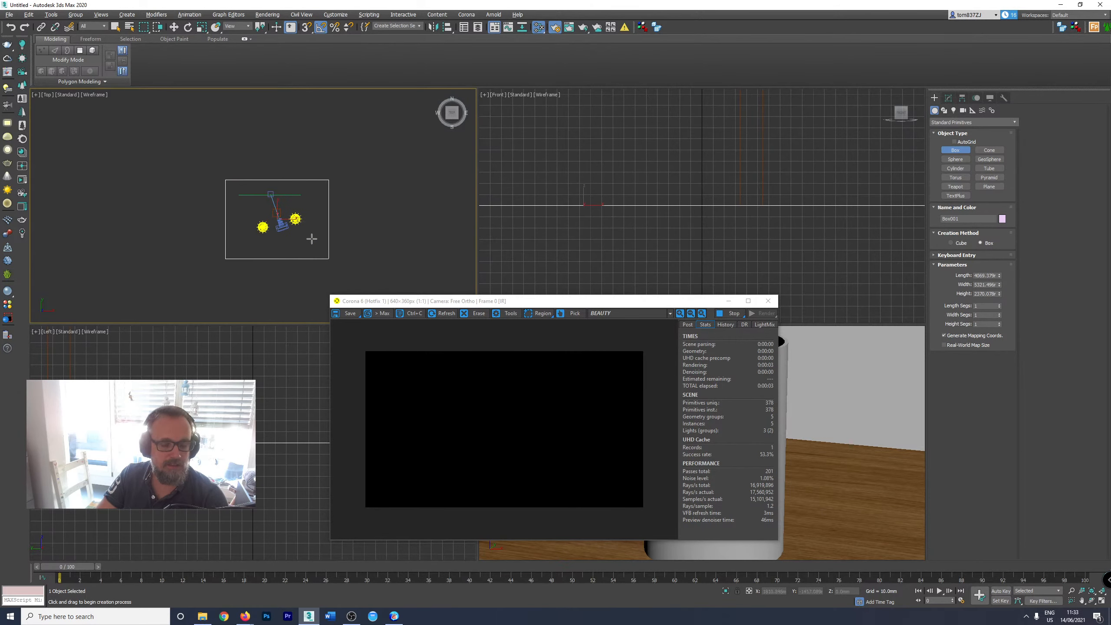
{"action": "middle_click_drag", "start_coordinate": [309, 237], "coordinate": [347, 164], "text": "alt"}
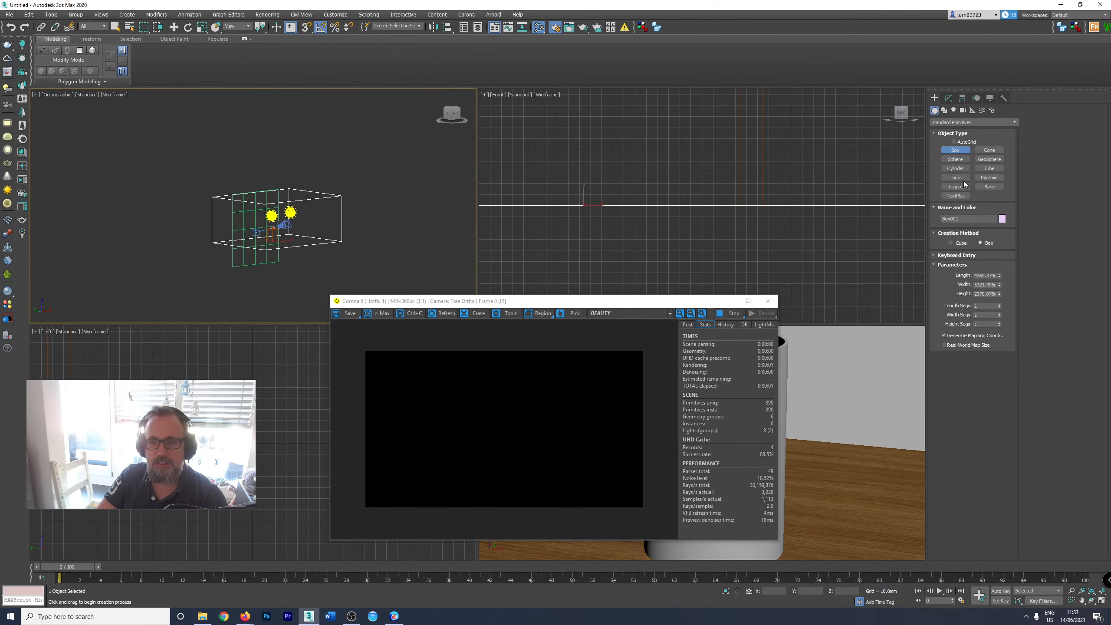
Set the new box's height to 3000 mm.
{"action": "left_click_drag", "start_coordinate": [999, 295], "coordinate": [999, 293]}
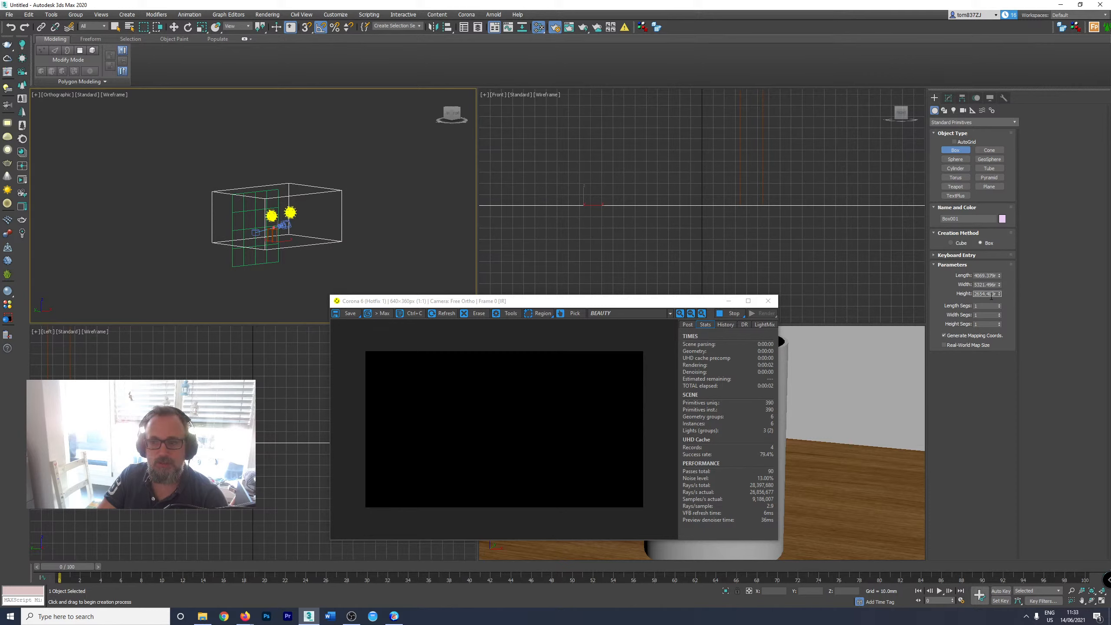
{"action": "double_click", "coordinate": [986, 294]}
{"action": "type", "text": "3000"}
{"action": "key", "text": "Tab"}
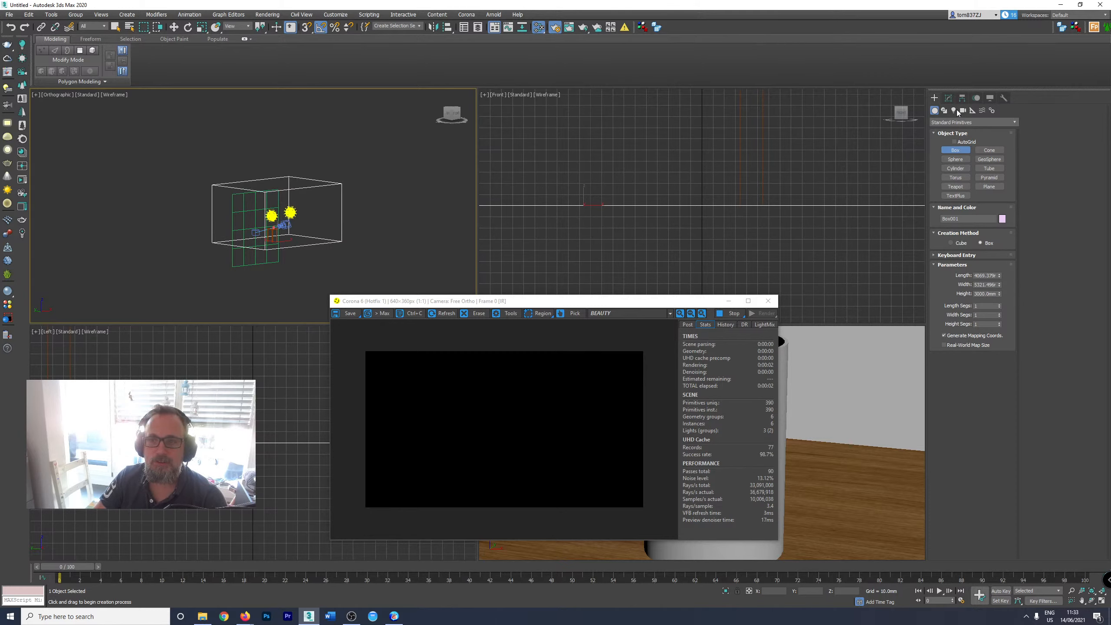
Rename the box as room.
{"action": "left_click", "coordinate": [948, 97]}
{"action": "left_click_drag", "start_coordinate": [960, 111], "coordinate": [844, 118]}
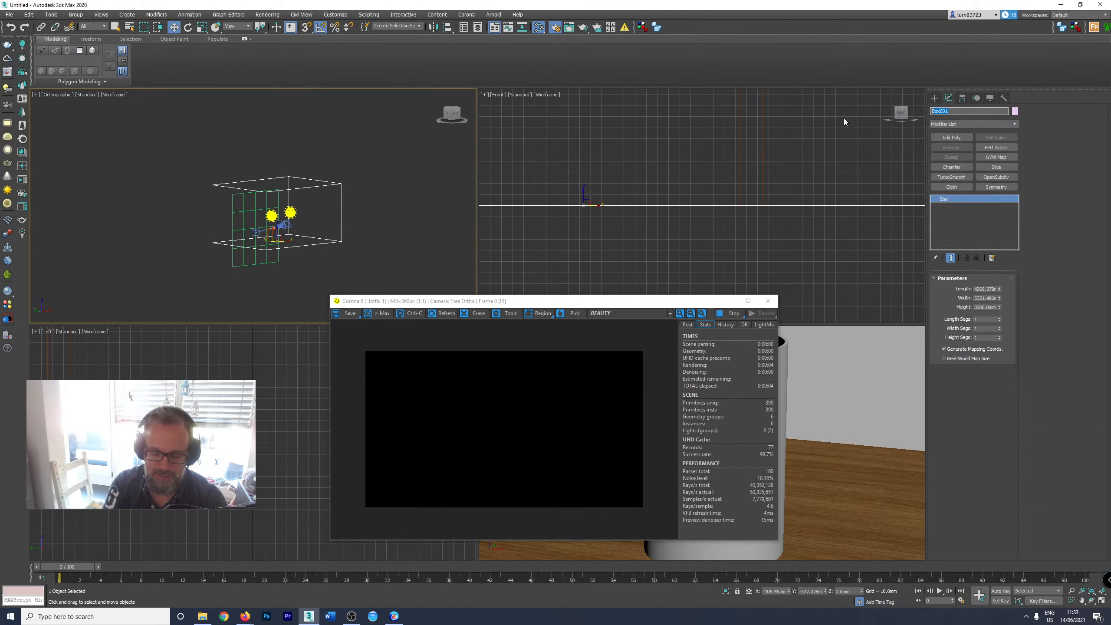
{"action": "key", "text": "Return"}
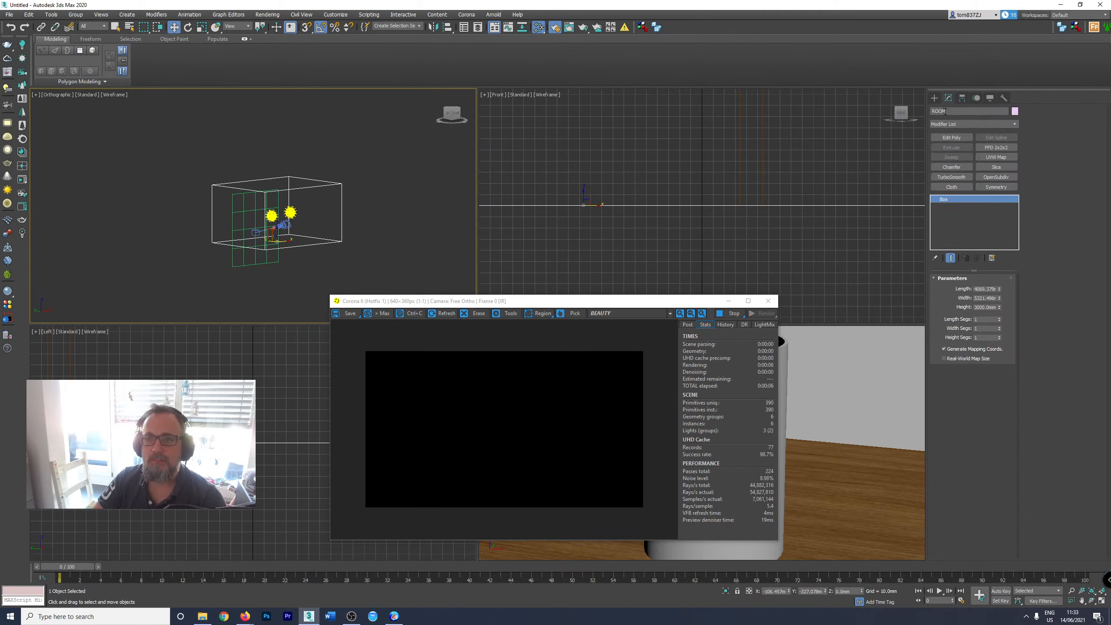
{"action": "left_click", "coordinate": [946, 111]}
{"action": "type", "text": "room"}
{"action": "key", "text": "Return"}
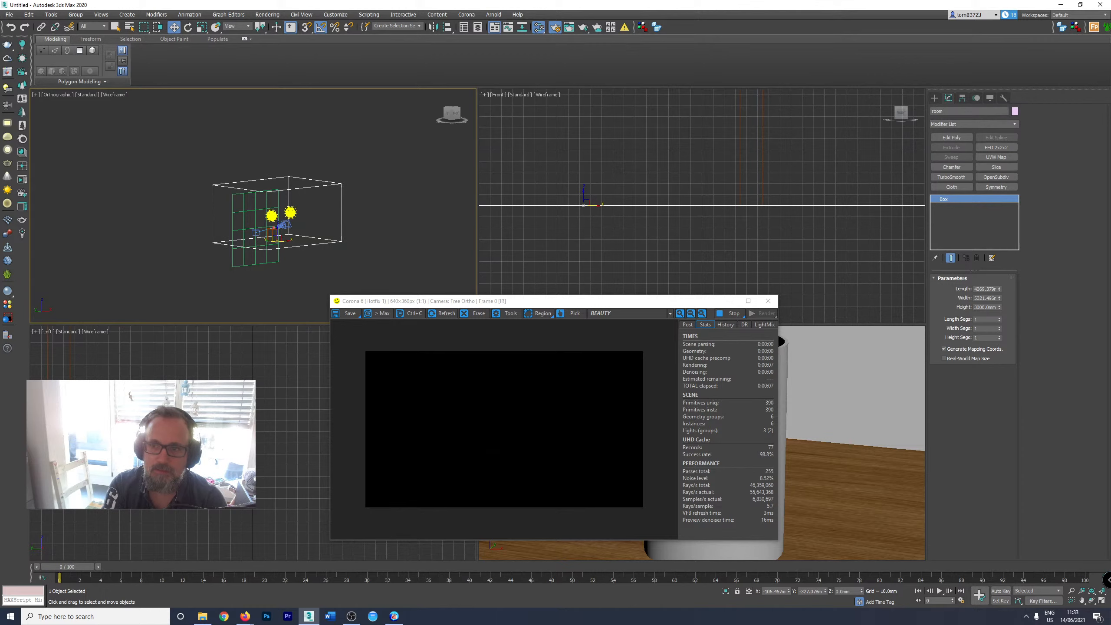
Add an Edit Poly modifier to the room box and flip the normals of all its polygons.
{"action": "left_click", "coordinate": [953, 138]}
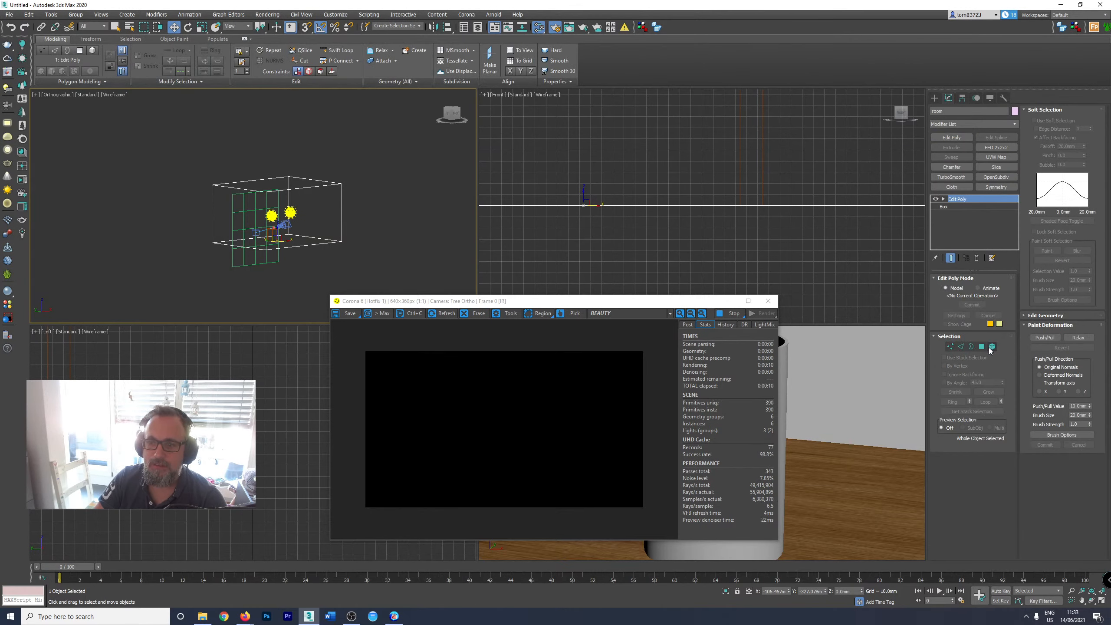
{"action": "left_click", "coordinate": [982, 346]}
{"action": "key", "text": "ctrl+a"}
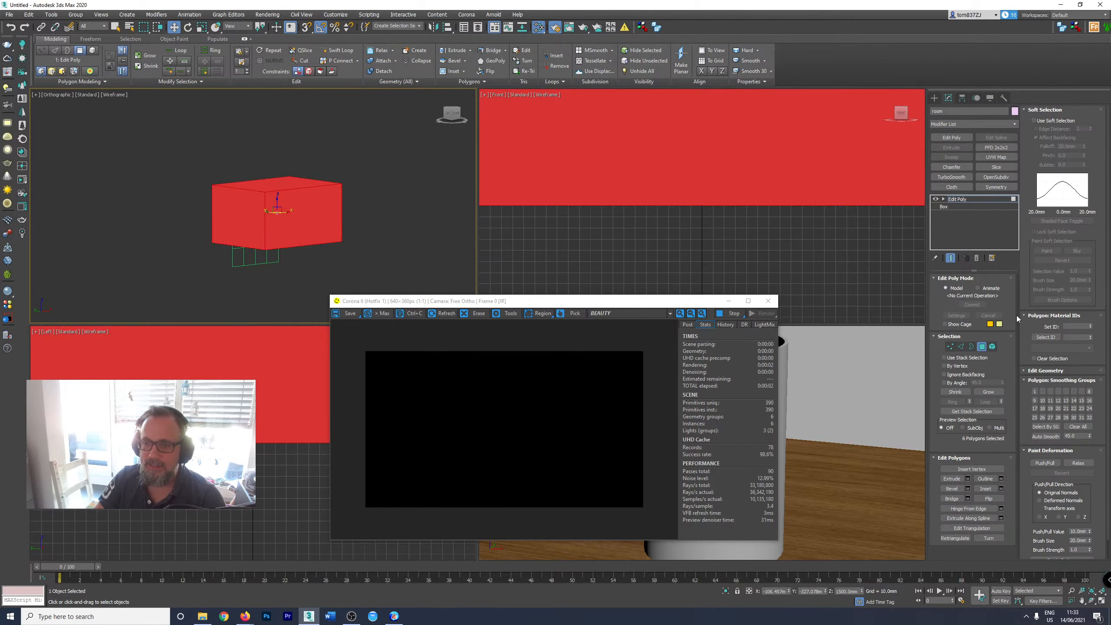
{"action": "left_click", "coordinate": [1038, 370]}
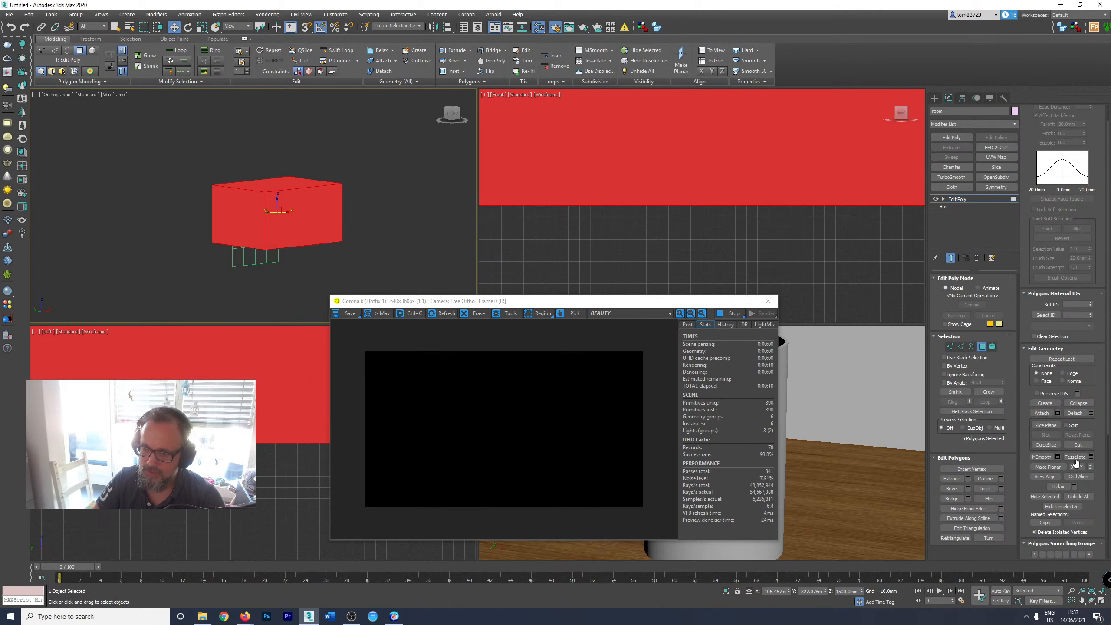
{"action": "left_click", "coordinate": [985, 500]}
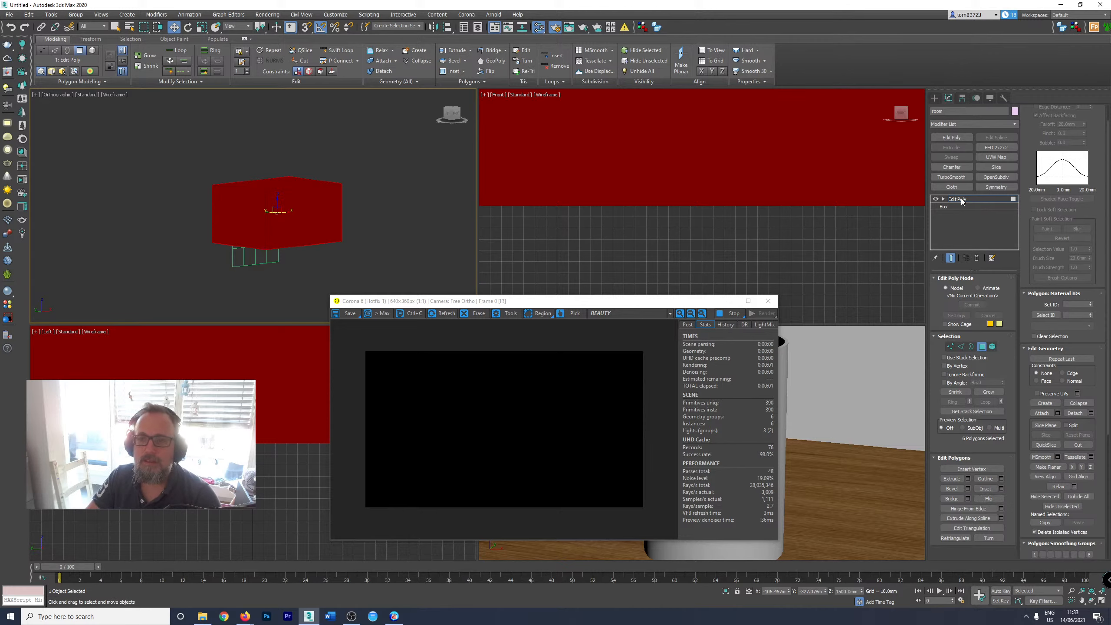
{"action": "key", "text": "4"}
Switch the interactive render to the camera view and inspect the table and room from farther back.
{"action": "left_click_drag", "start_coordinate": [569, 301], "coordinate": [379, 266]}
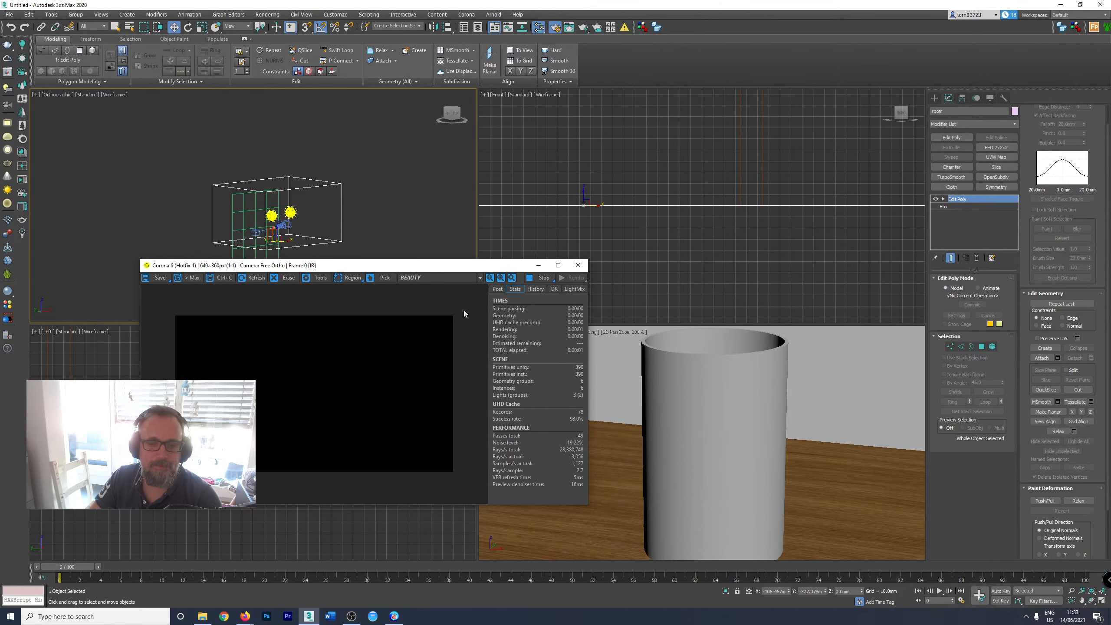
{"action": "left_click", "coordinate": [651, 427]}
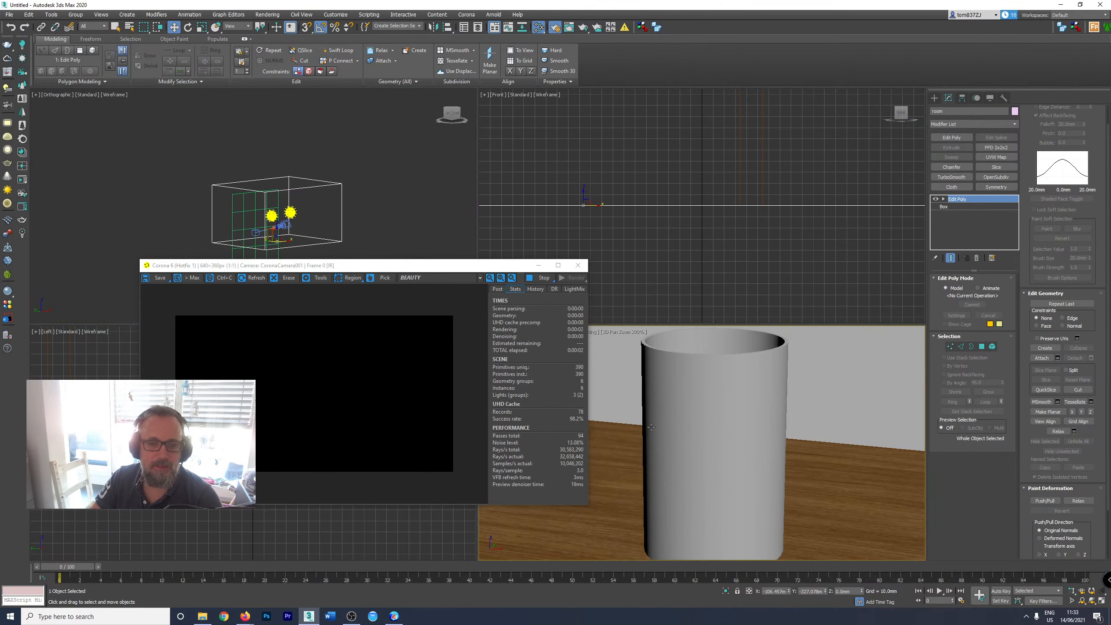
{"action": "right_click", "coordinate": [685, 418]}
{"action": "left_click", "coordinate": [661, 441]}
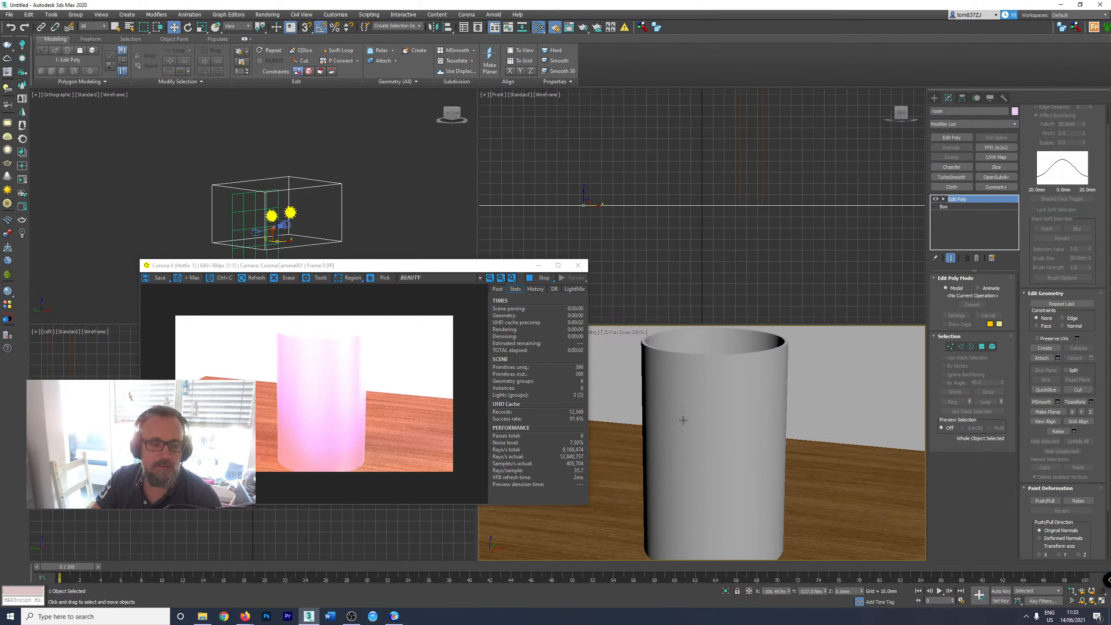
{"action": "scroll", "coordinate": [683, 421], "scroll_direction": "down", "scroll_amount": 3}
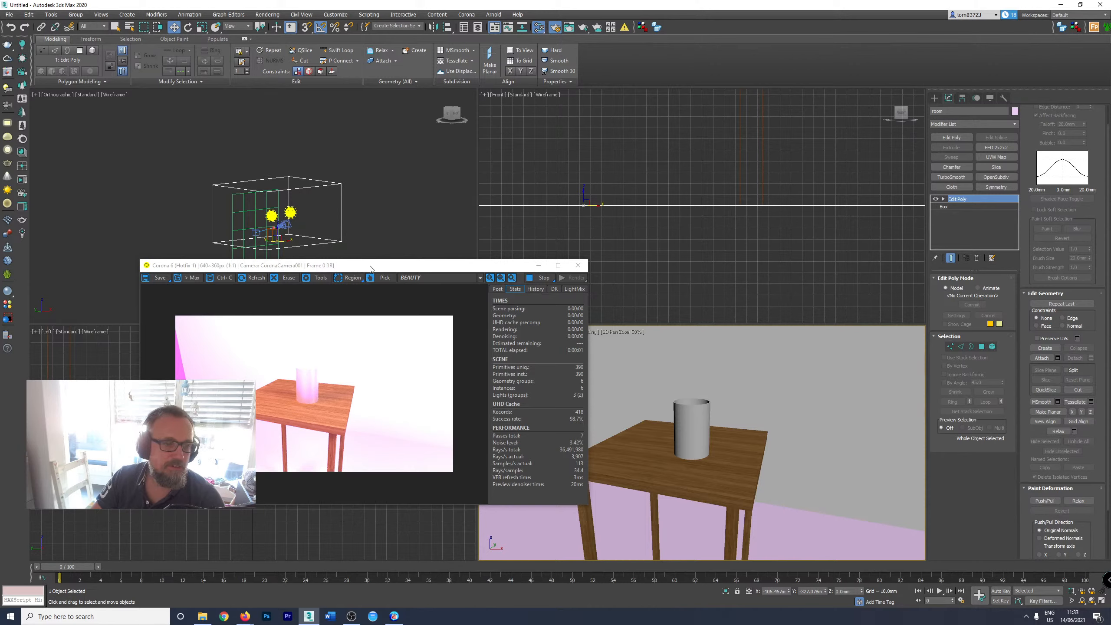
{"action": "left_click_drag", "start_coordinate": [370, 268], "coordinate": [363, 250]}
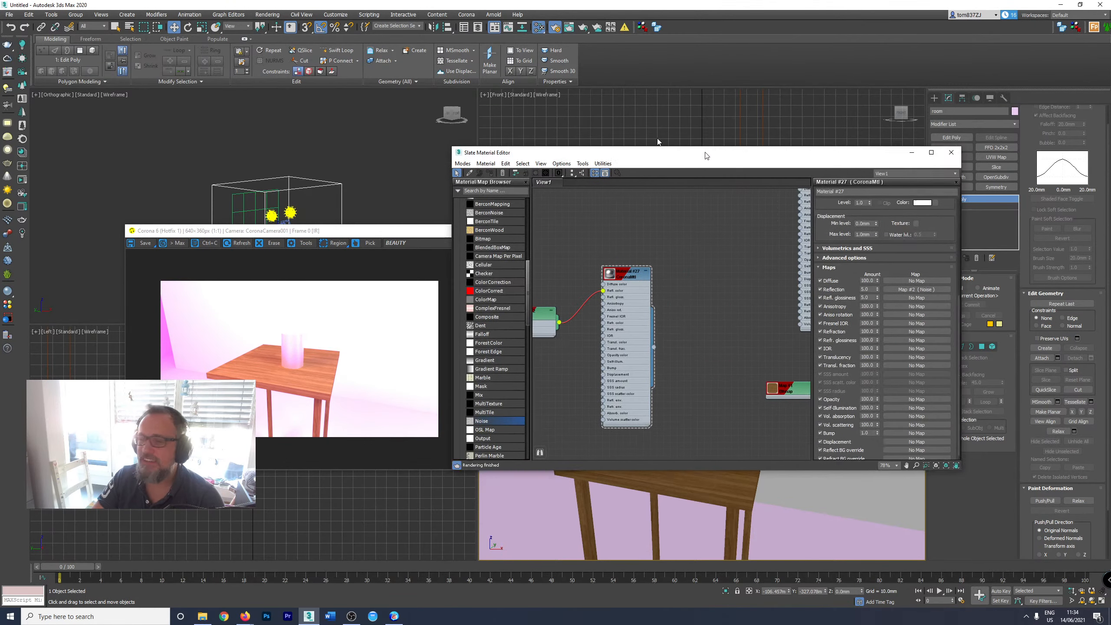
Bring up the Slate Material Editor and delete the vertical backdrop plane inside the room.
{"action": "left_click", "coordinate": [555, 27]}
{"action": "scroll", "coordinate": [617, 266], "scroll_direction": "up", "scroll_amount": 2}
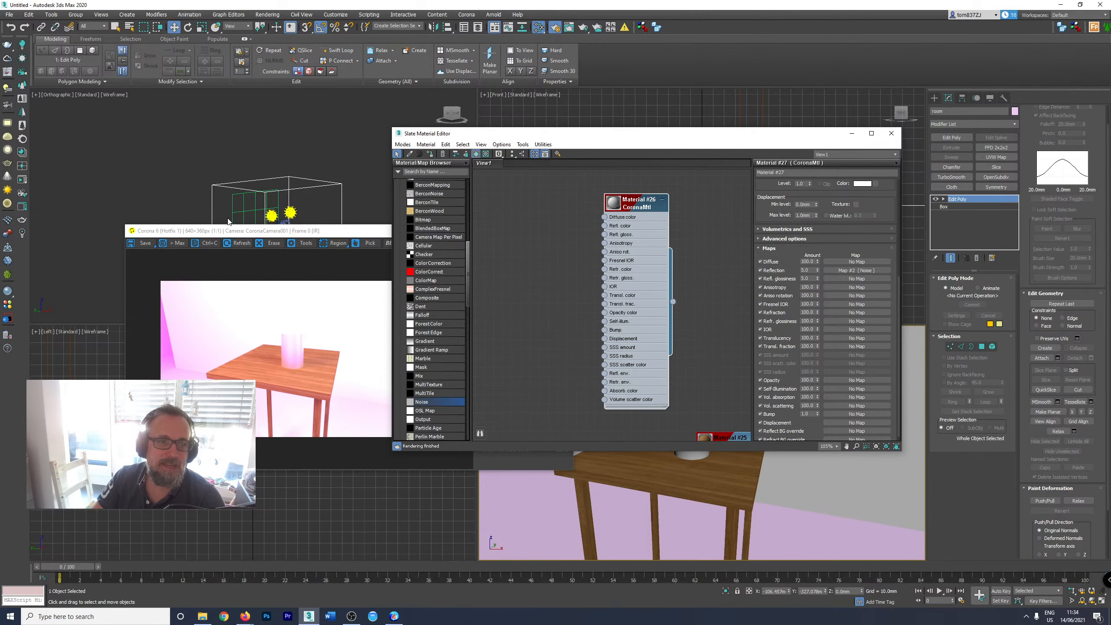
{"action": "left_click", "coordinate": [253, 211]}
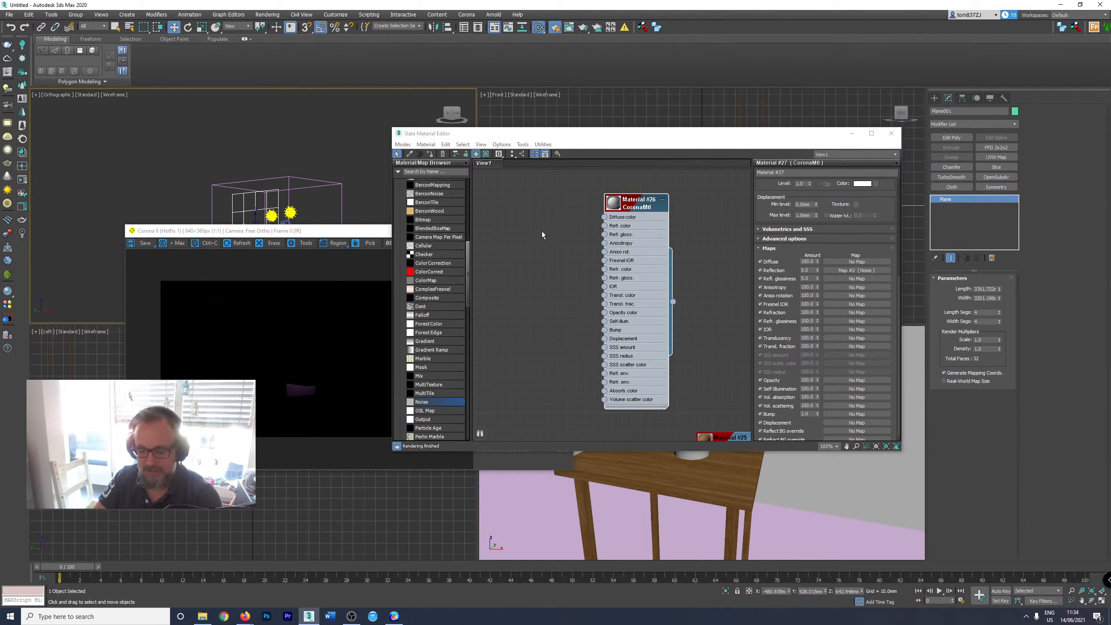
Assign the CoronaMtl Material #26 to the room box and open that material's parameters.
{"action": "left_click", "coordinate": [312, 200]}
{"action": "left_click", "coordinate": [305, 193]}
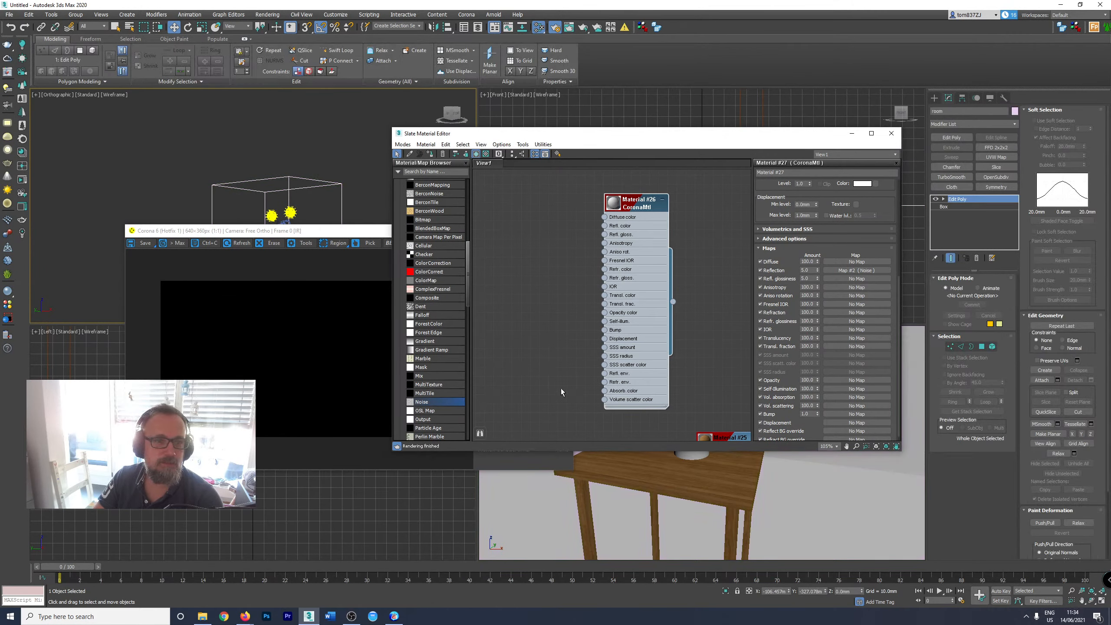
{"action": "right_click", "coordinate": [598, 541]}
{"action": "left_click_drag", "start_coordinate": [626, 142], "coordinate": [670, 114]}
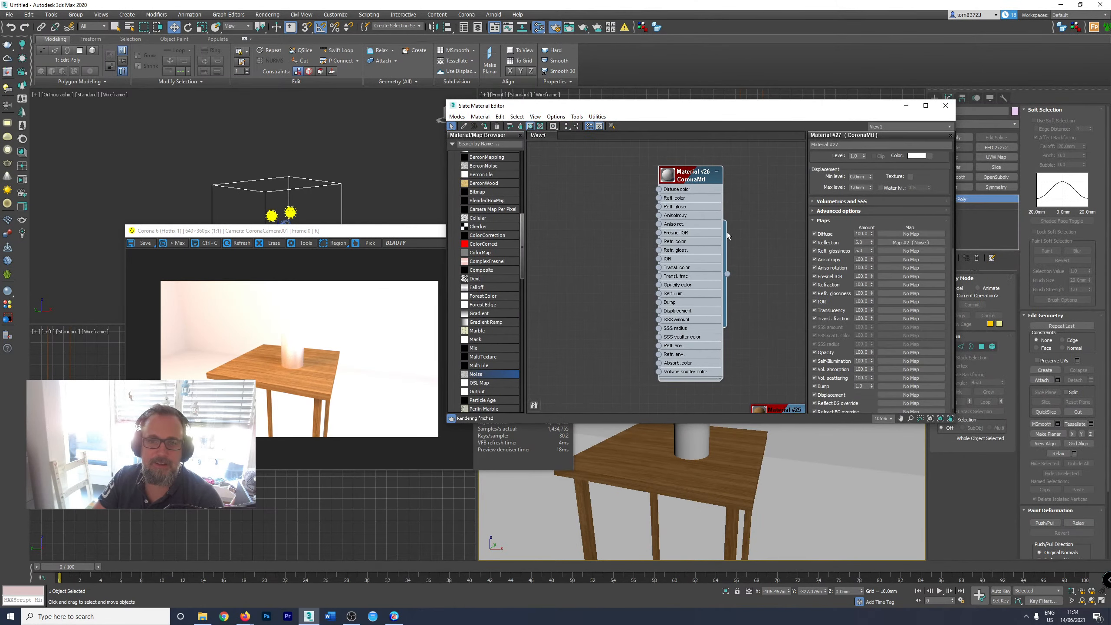
{"action": "double_click", "coordinate": [693, 175]}
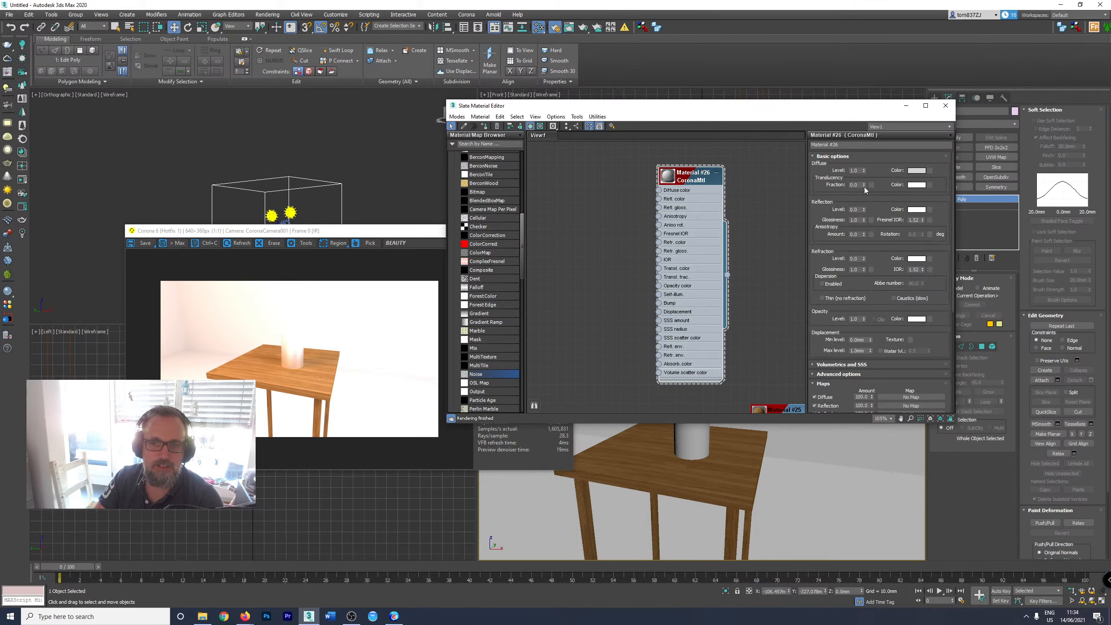
{"action": "left_click", "coordinate": [910, 187]}
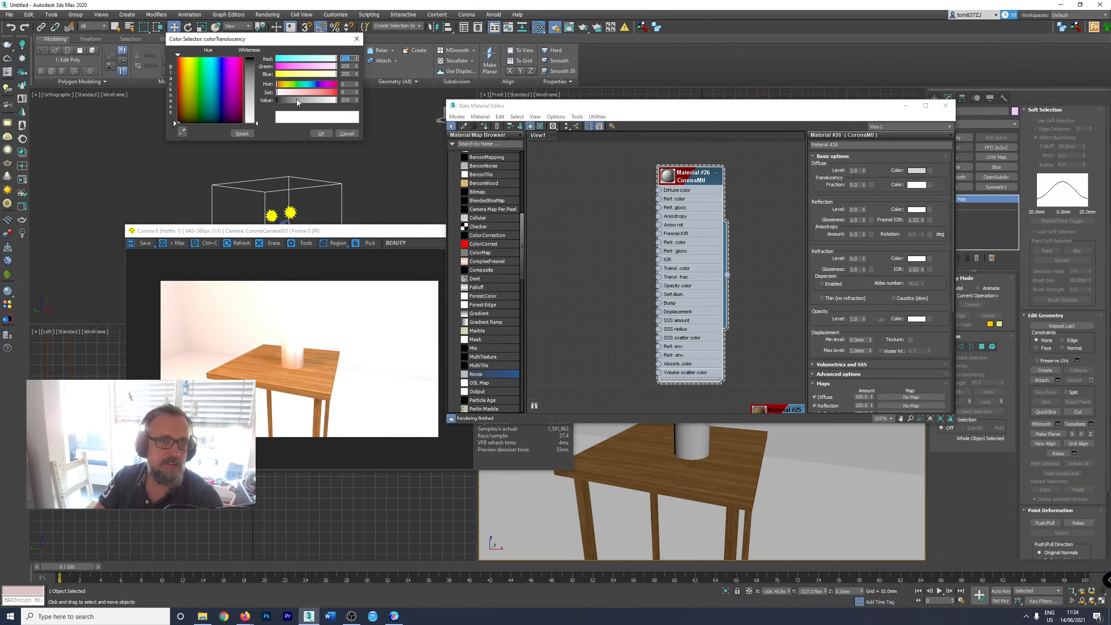
{"action": "left_click", "coordinate": [297, 100]}
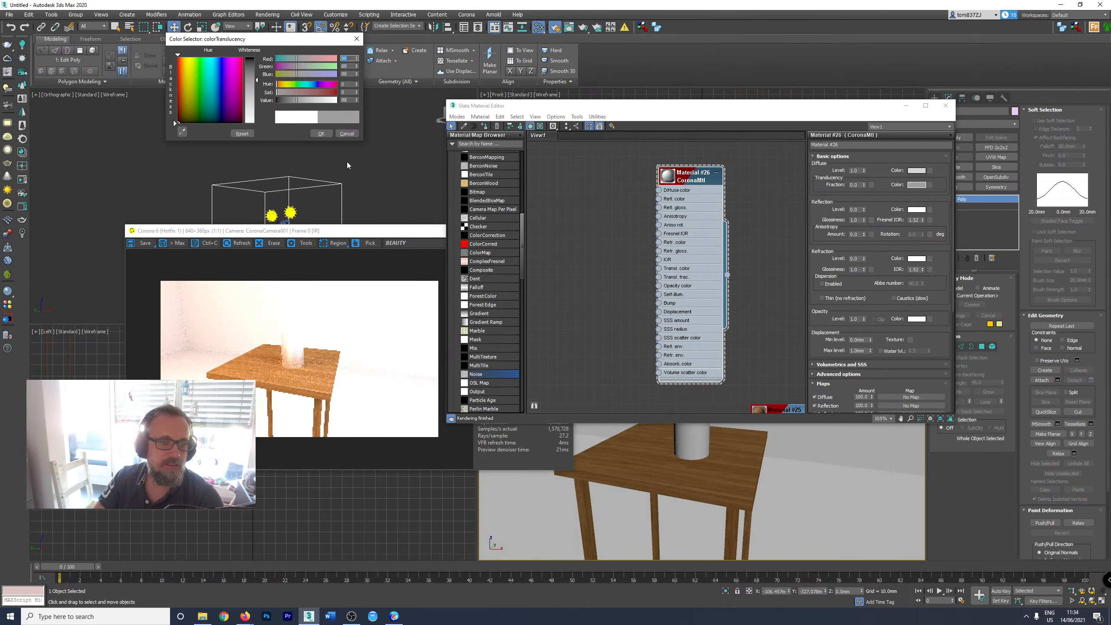
{"action": "right_click", "coordinate": [618, 461]}
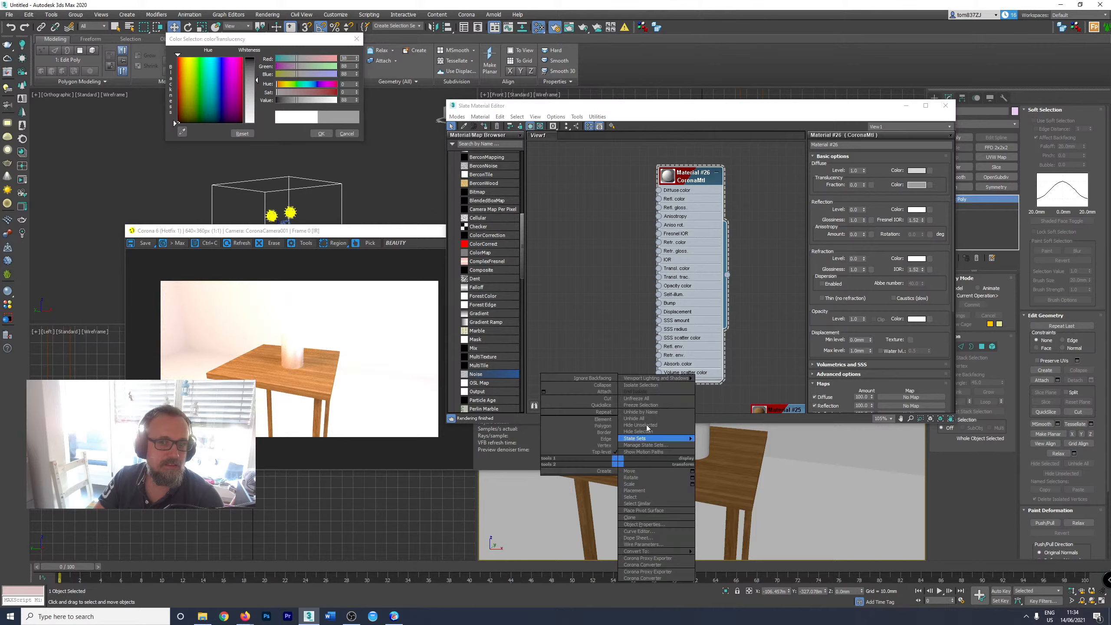
{"action": "left_click", "coordinate": [696, 435]}
{"action": "left_click", "coordinate": [285, 100]}
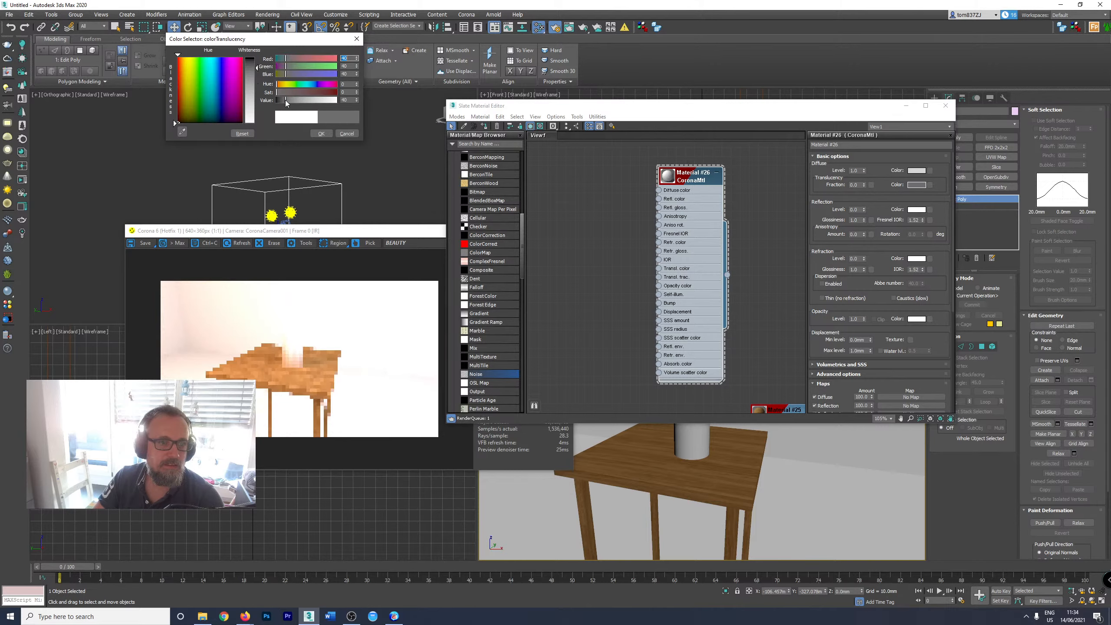
{"action": "left_click_drag", "start_coordinate": [288, 101], "coordinate": [270, 103]}
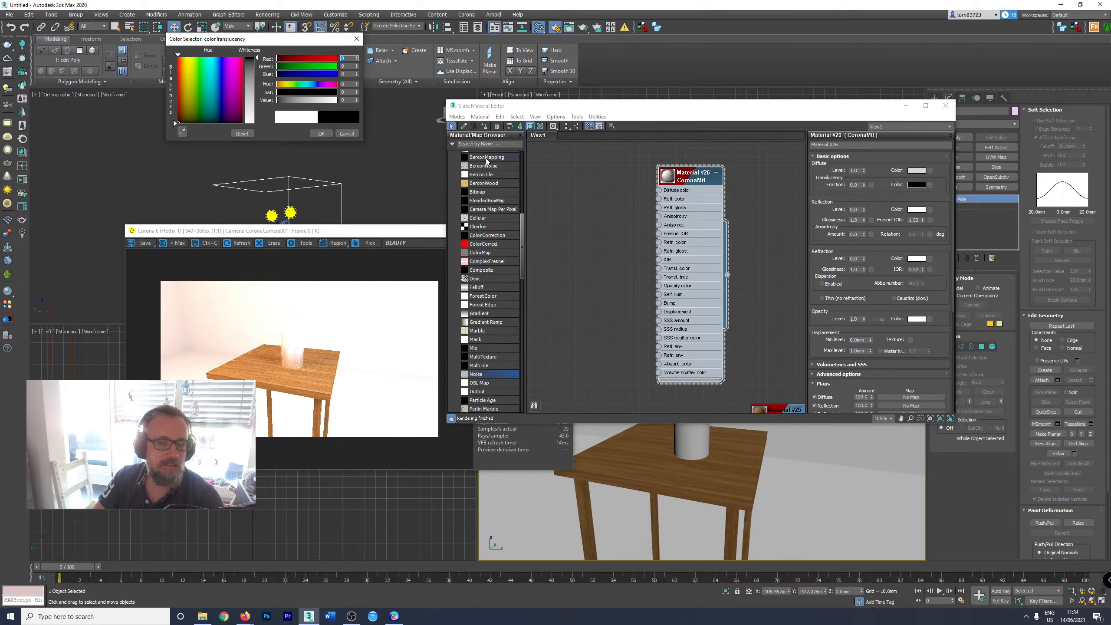
{"action": "left_click_drag", "start_coordinate": [654, 112], "coordinate": [701, 121]}
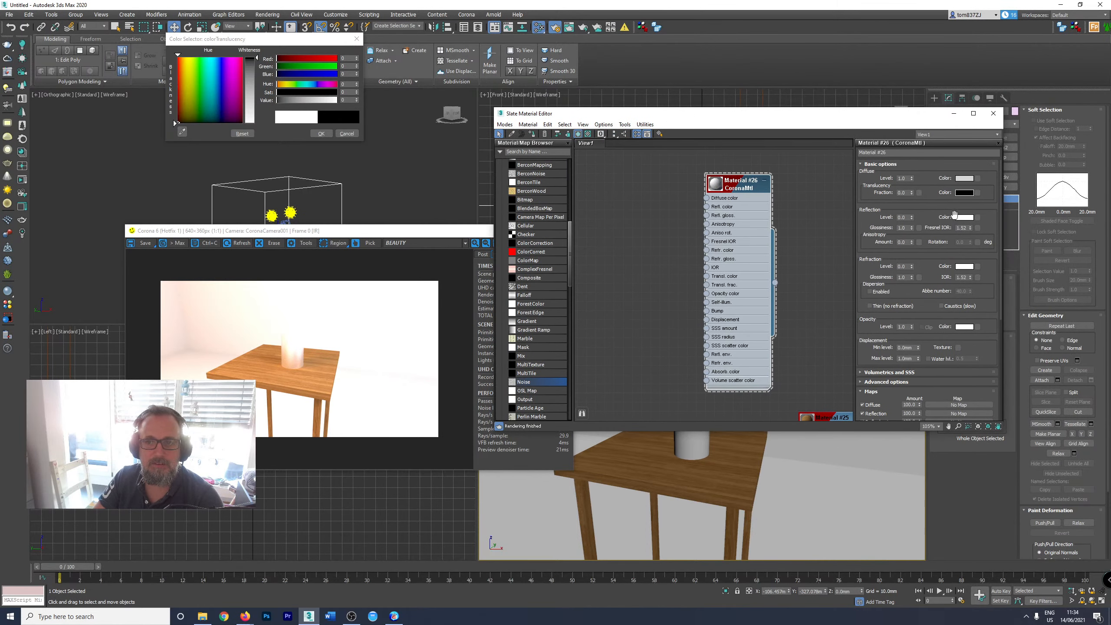
{"action": "left_click", "coordinate": [336, 100]}
{"action": "left_click", "coordinate": [962, 178]}
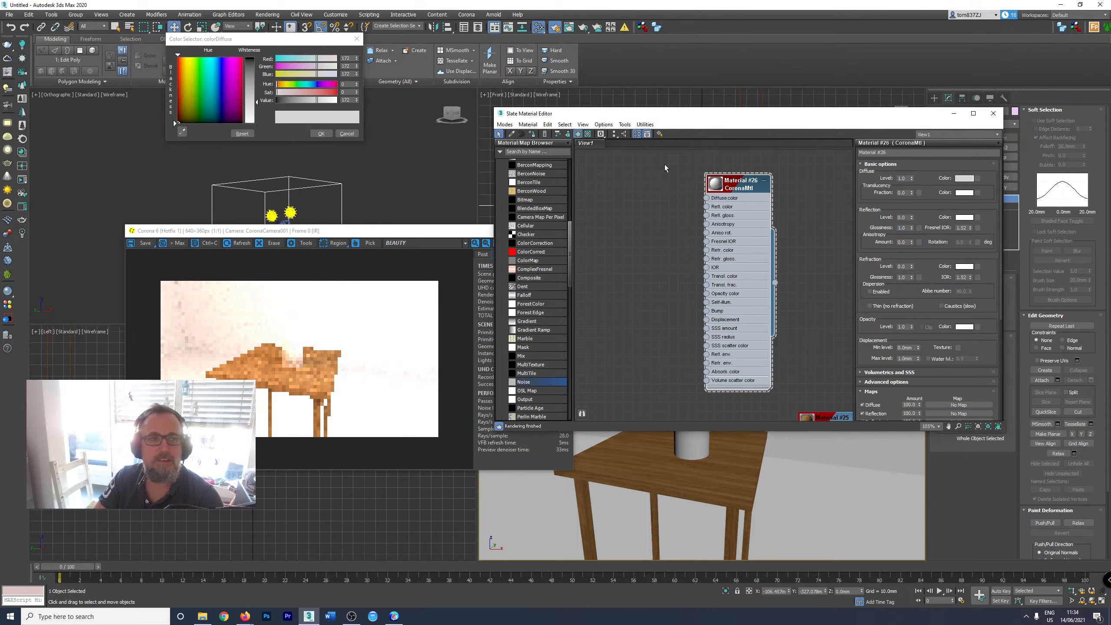
{"action": "left_click", "coordinate": [348, 133]}
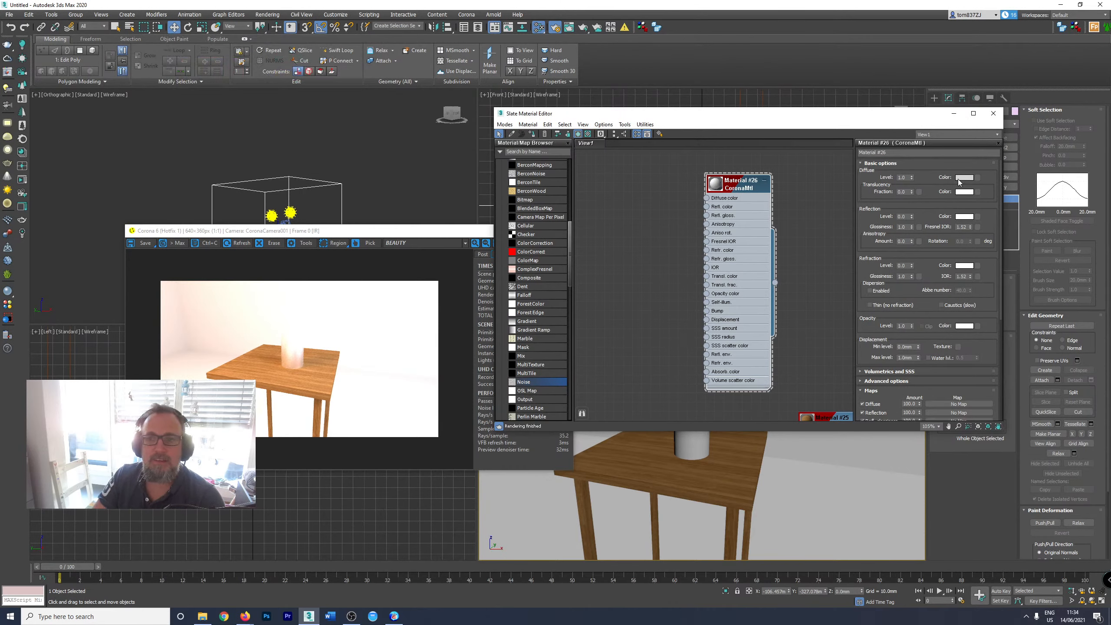
Darken Material #26's diffuse color to a neutral grey with value 91, and clear the windows away from the camera view.
{"action": "left_click", "coordinate": [964, 178]}
{"action": "left_click_drag", "start_coordinate": [292, 100], "coordinate": [298, 99]}
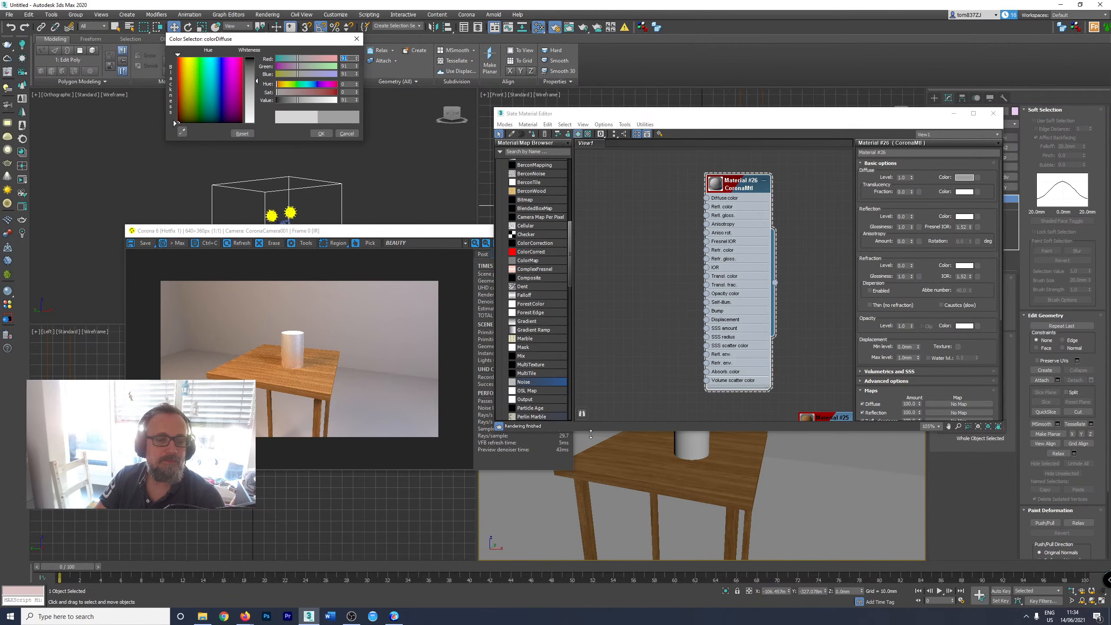
{"action": "right_click", "coordinate": [628, 468]}
{"action": "left_click", "coordinate": [599, 117]}
{"action": "left_click_drag", "start_coordinate": [686, 114], "coordinate": [1110, 169]}
{"action": "left_click_drag", "start_coordinate": [434, 229], "coordinate": [310, 193]}
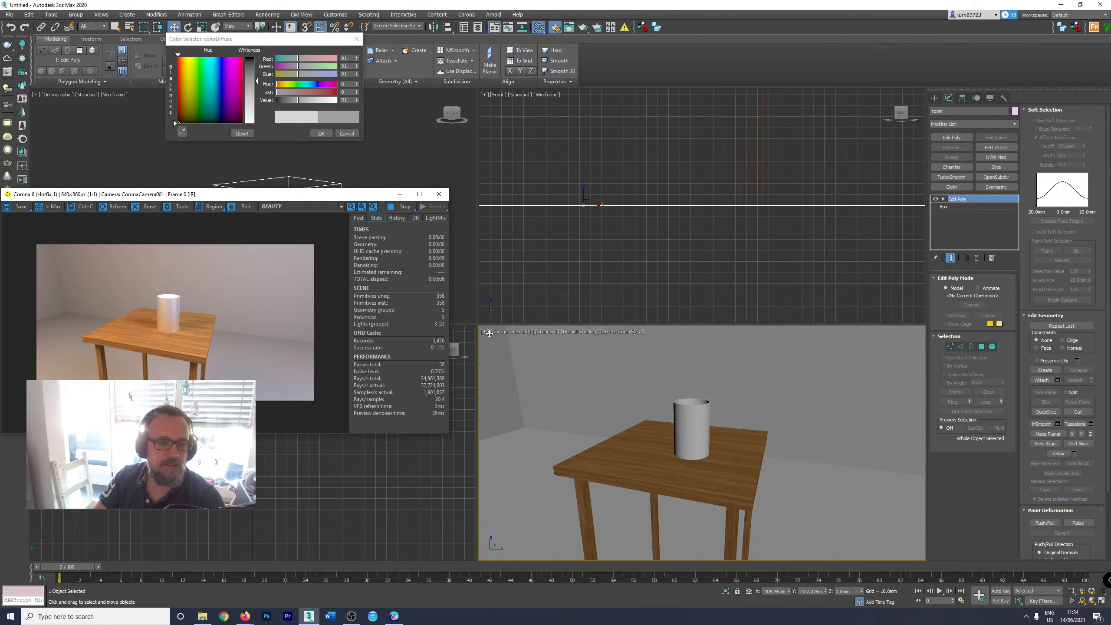
Exit 2D Pan Zoom Mode in the camera view.
{"action": "left_click", "coordinate": [486, 331]}
{"action": "left_click", "coordinate": [621, 332]}
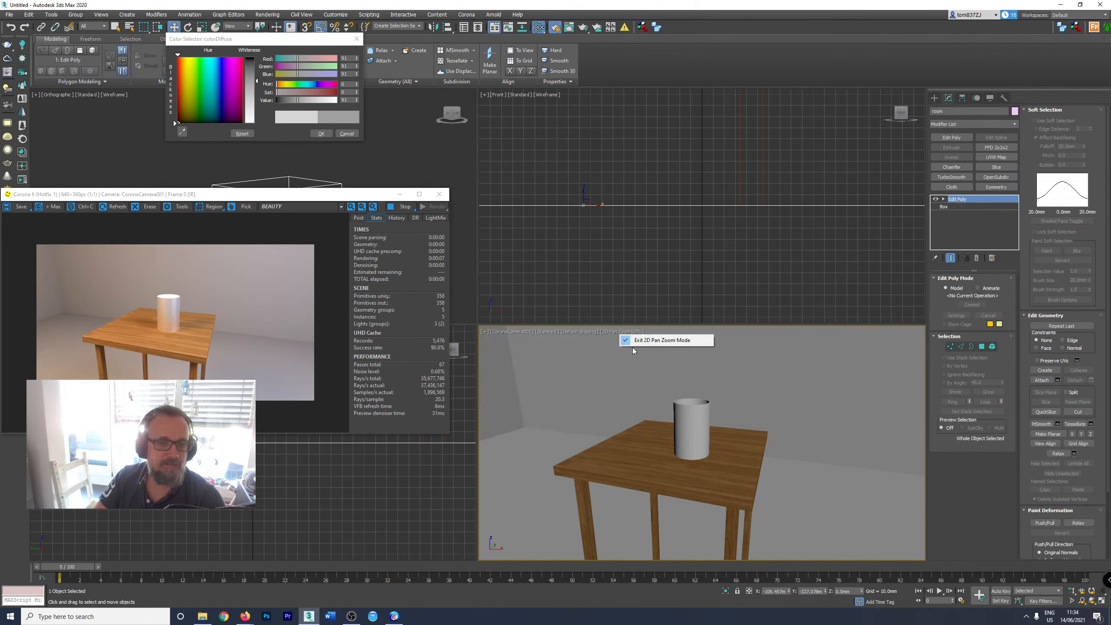
{"action": "left_click", "coordinate": [632, 343]}
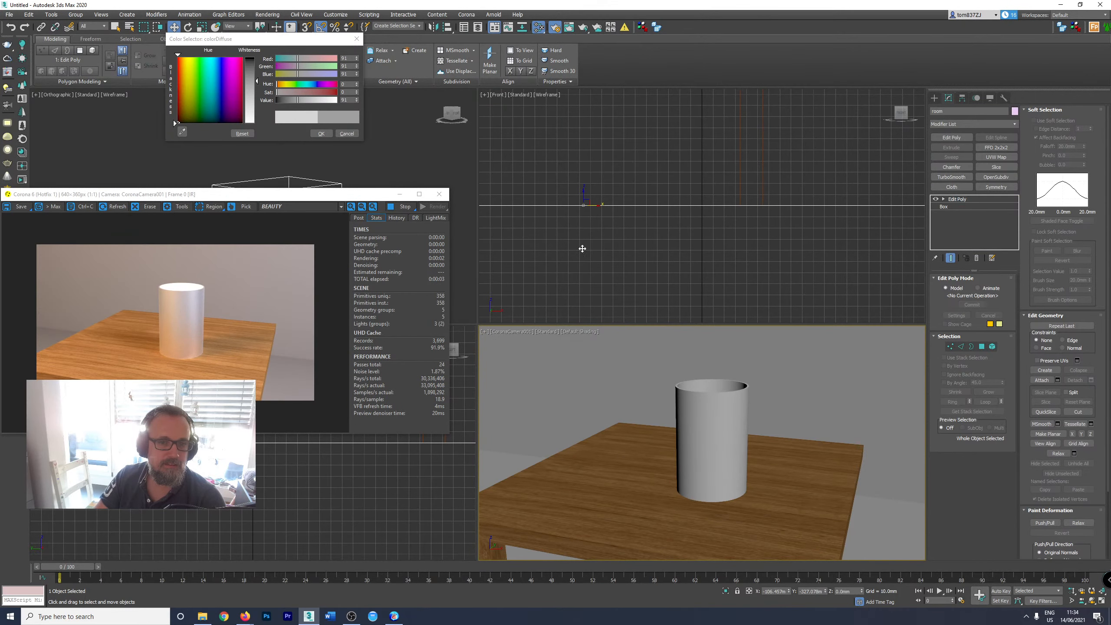
{"action": "middle_click", "coordinate": [581, 222]}
{"action": "middle_click", "coordinate": [579, 391]}
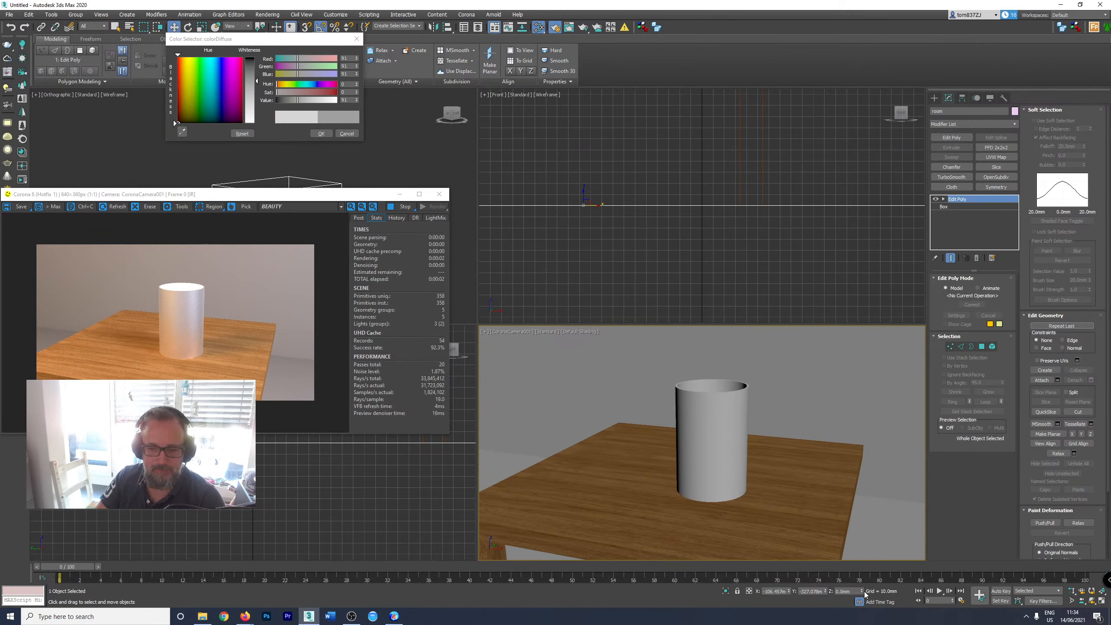
Lower the room box to a Z position of about -516 mm, checking the table in the camera view.
{"action": "left_click_drag", "start_coordinate": [861, 591], "coordinate": [854, 438]}
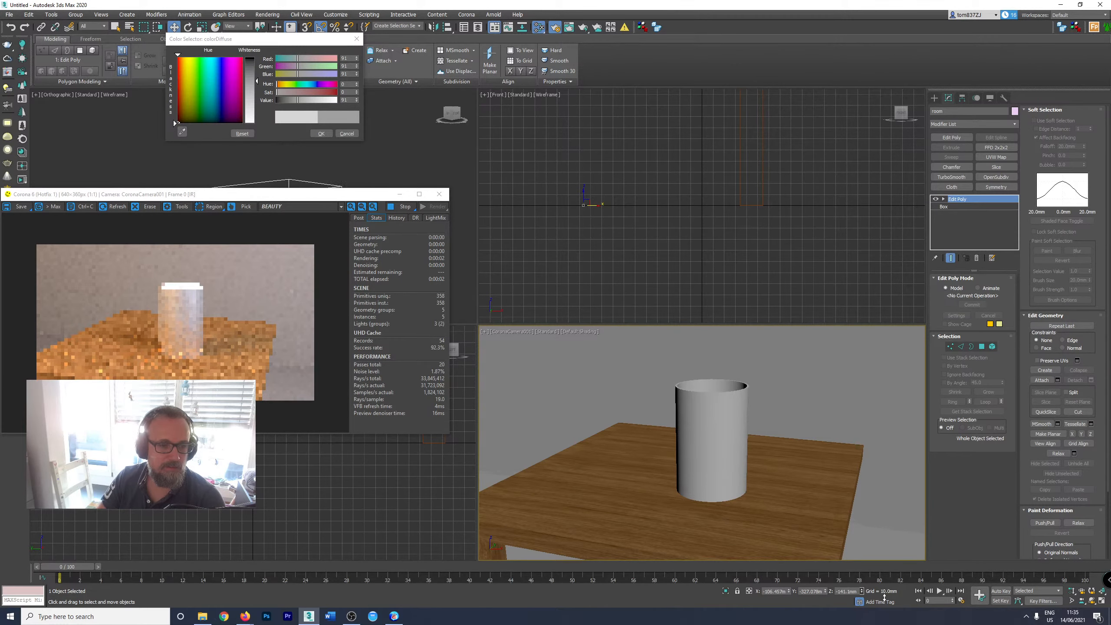
{"action": "middle_click_drag", "start_coordinate": [720, 475], "coordinate": [828, 478]}
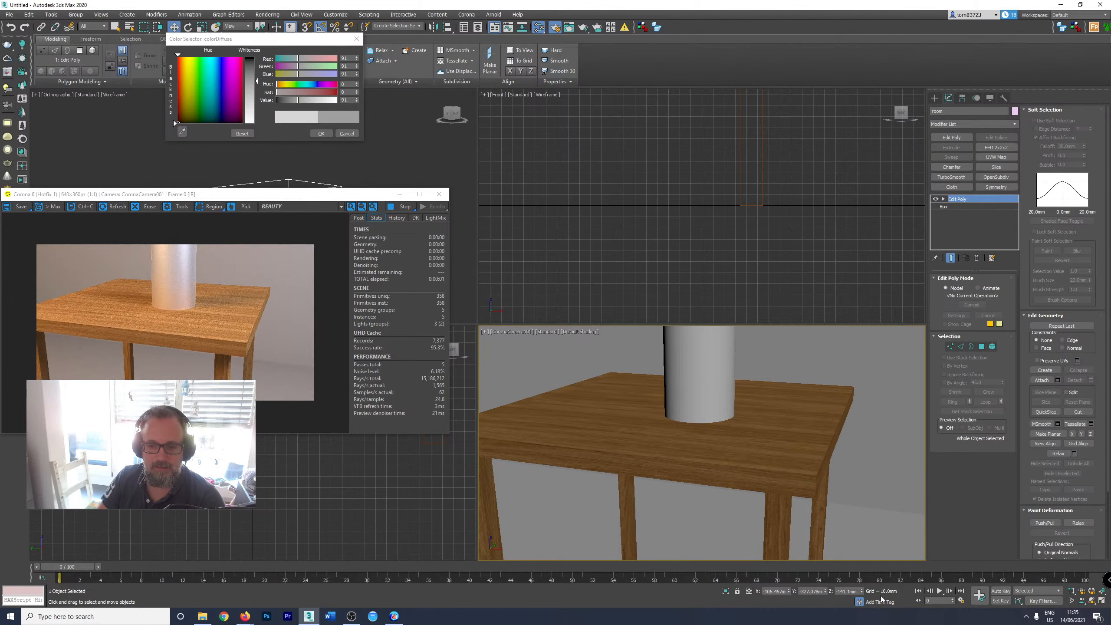
{"action": "left_click_drag", "start_coordinate": [862, 591], "coordinate": [908, 210]}
{"action": "middle_click_drag", "start_coordinate": [723, 394], "coordinate": [734, 439]}
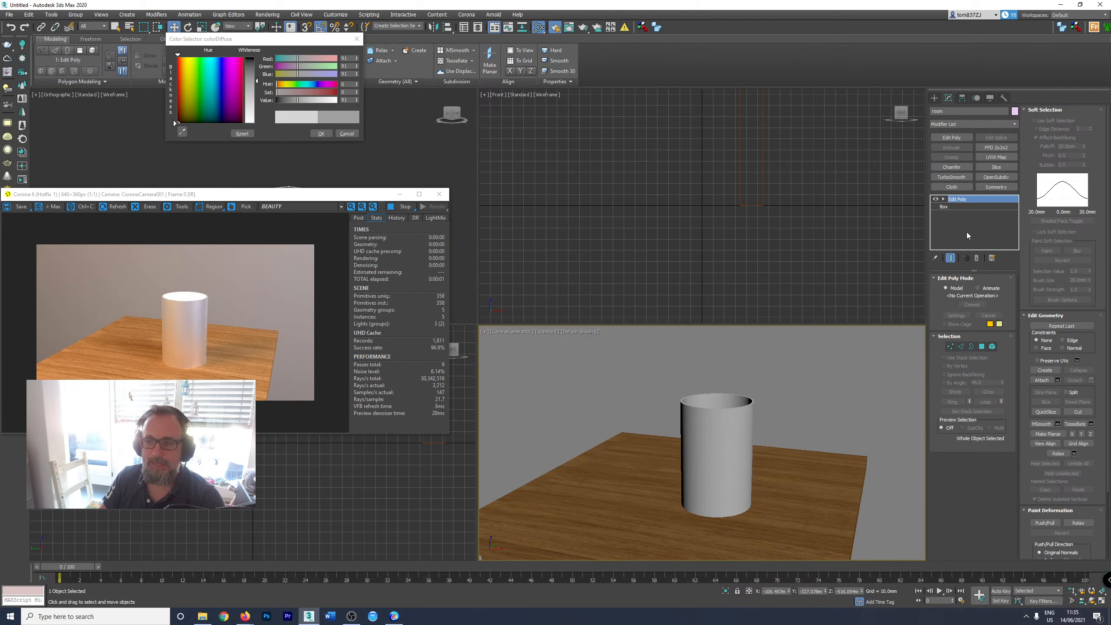
Set the room box's height to 3500 mm in its base Box parameters.
{"action": "left_click", "coordinate": [962, 207]}
{"action": "double_click", "coordinate": [988, 307]}
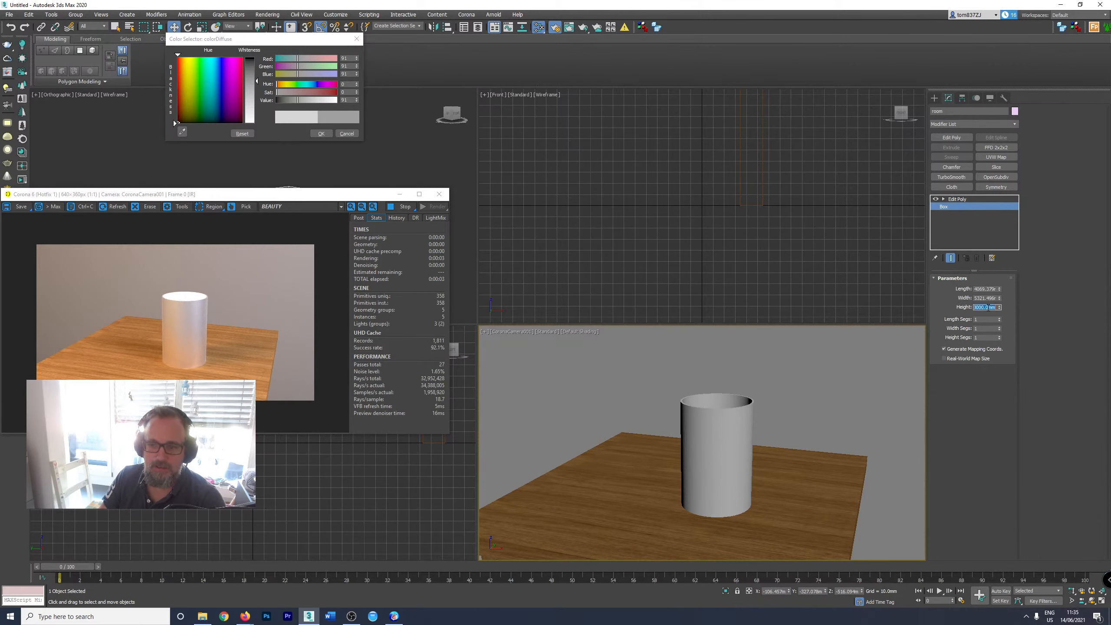
{"action": "type", "text": "3500"}
{"action": "key", "text": "Return"}
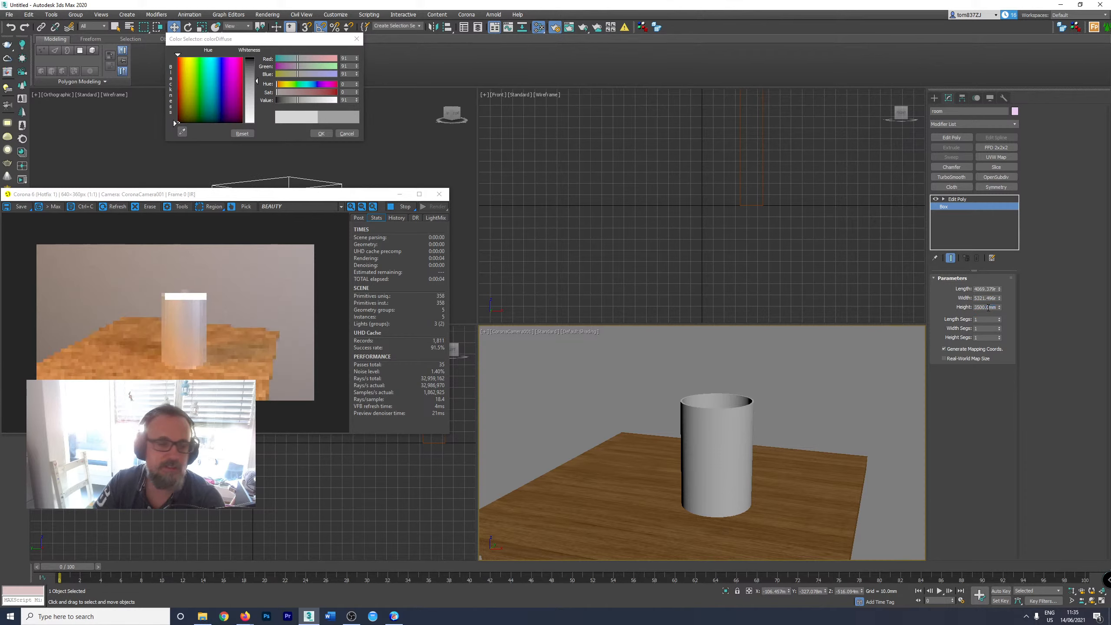
Select the cylinder, confirm the open diffuse color choice, and move the render window clear of the orthographic view.
{"action": "left_click", "coordinate": [725, 428]}
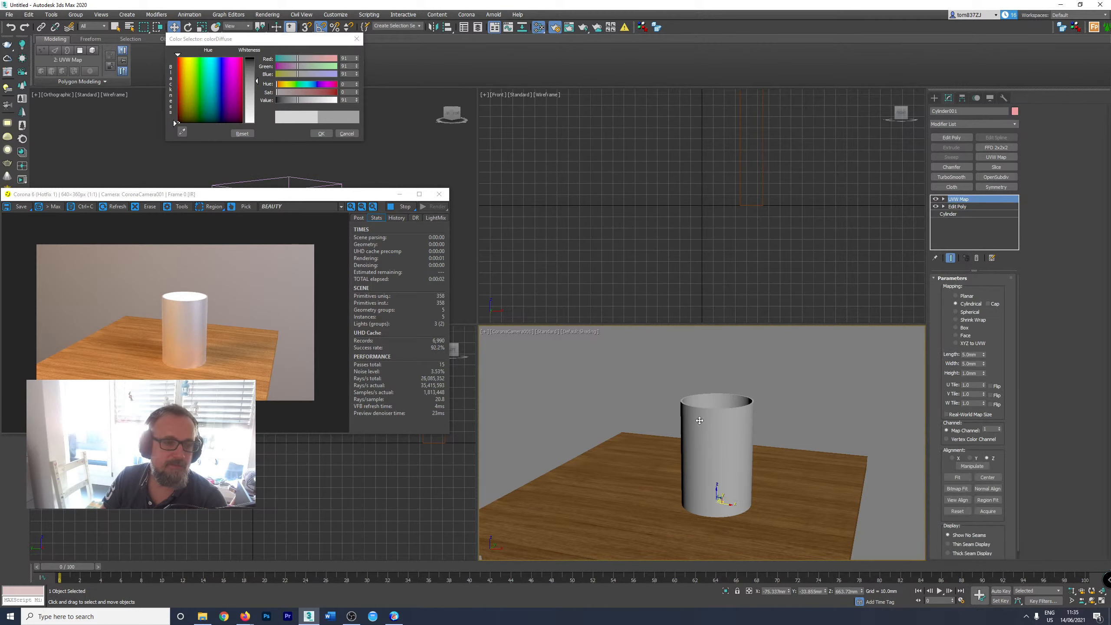
{"action": "left_click", "coordinate": [321, 133]}
{"action": "left_click_drag", "start_coordinate": [359, 194], "coordinate": [433, 309]}
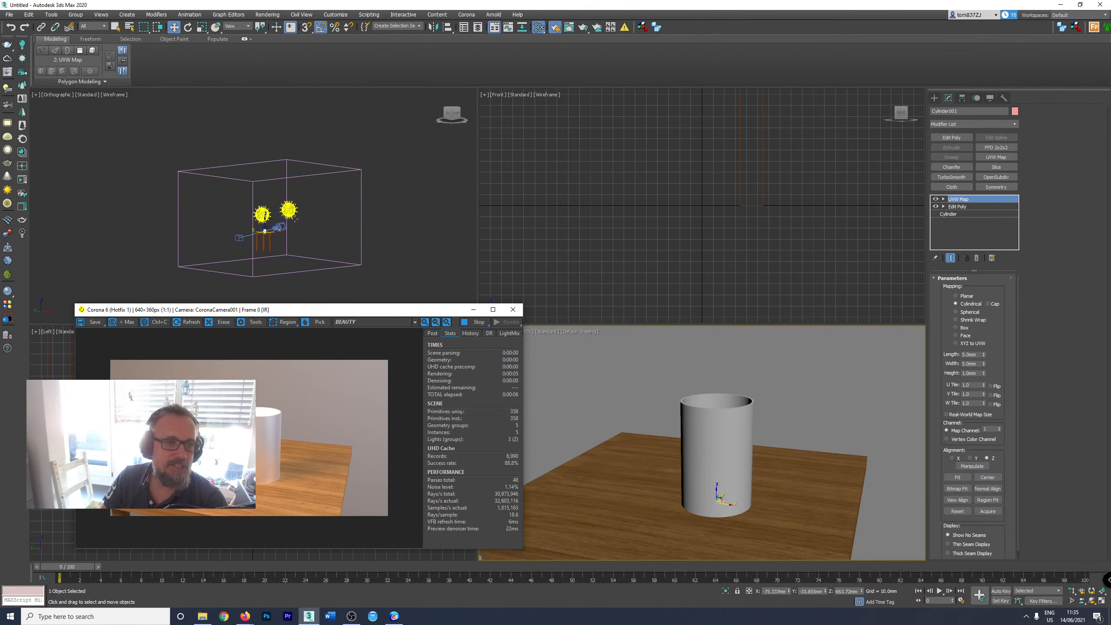
Lower both sphere lights together along Z using relative offset coordinates, keeping them inside the room, and make the camera view active.
{"action": "left_click", "coordinate": [289, 210]}
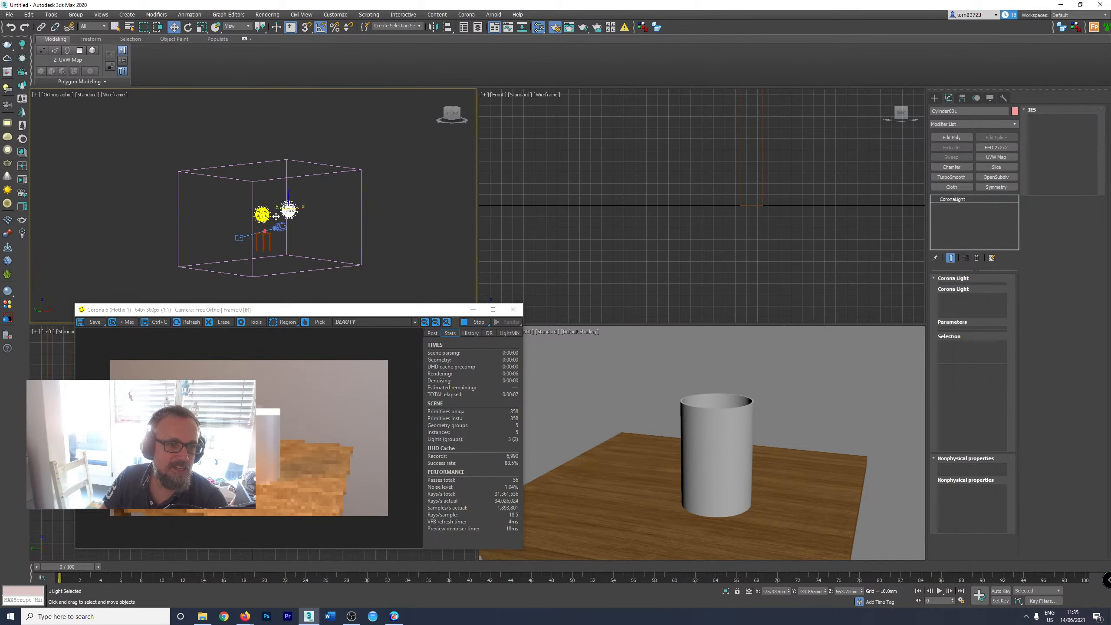
{"action": "left_click", "coordinate": [263, 214], "text": "ctrl"}
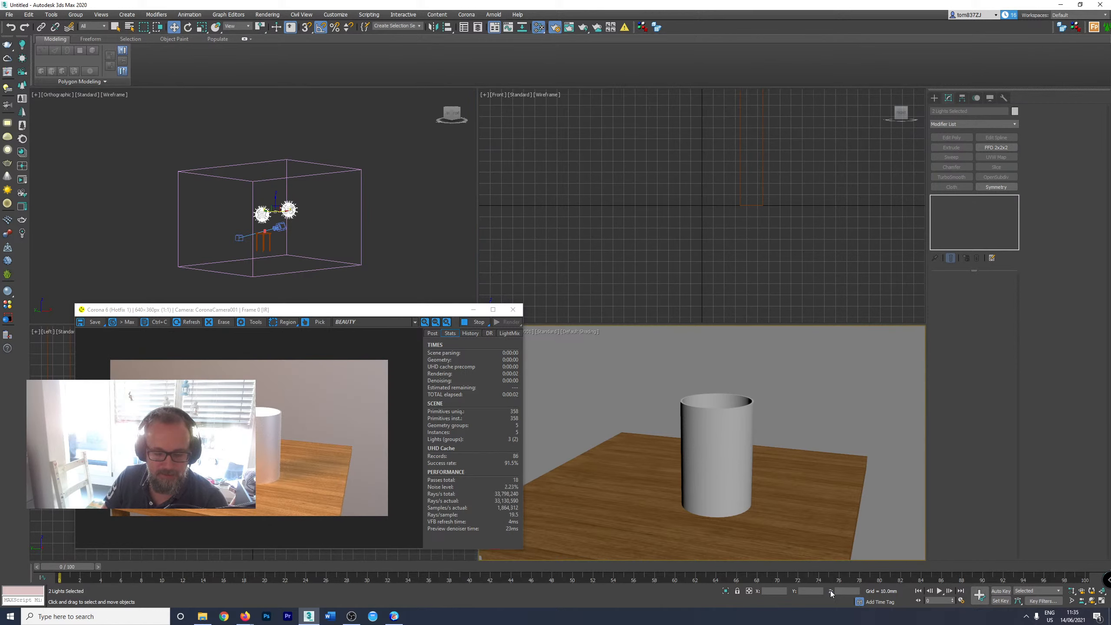
{"action": "left_click", "coordinate": [749, 591]}
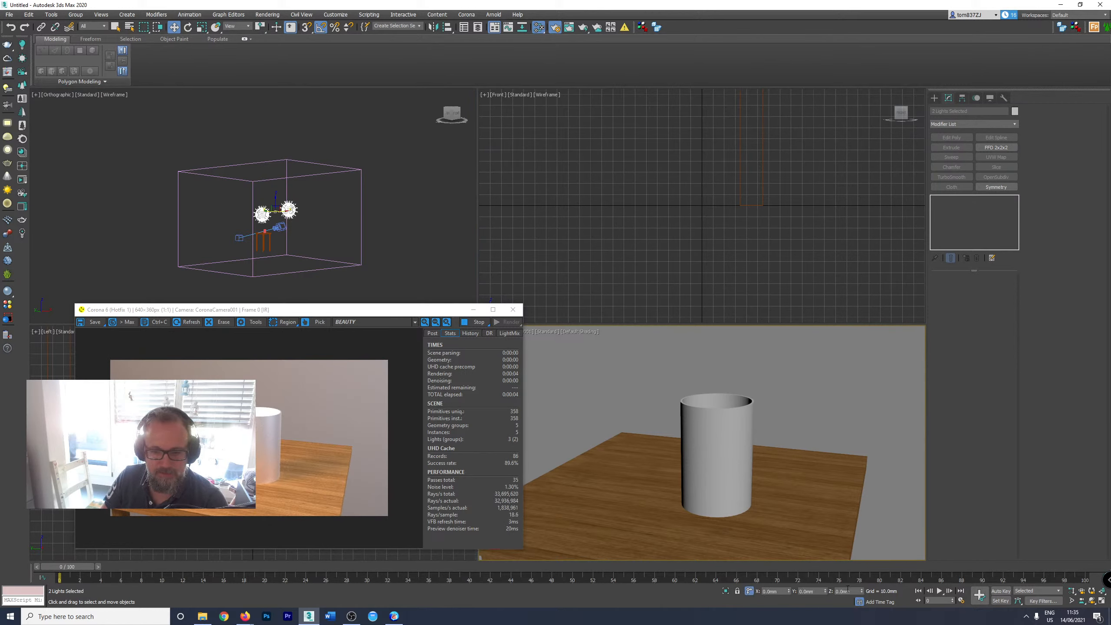
{"action": "left_click", "coordinate": [748, 591]}
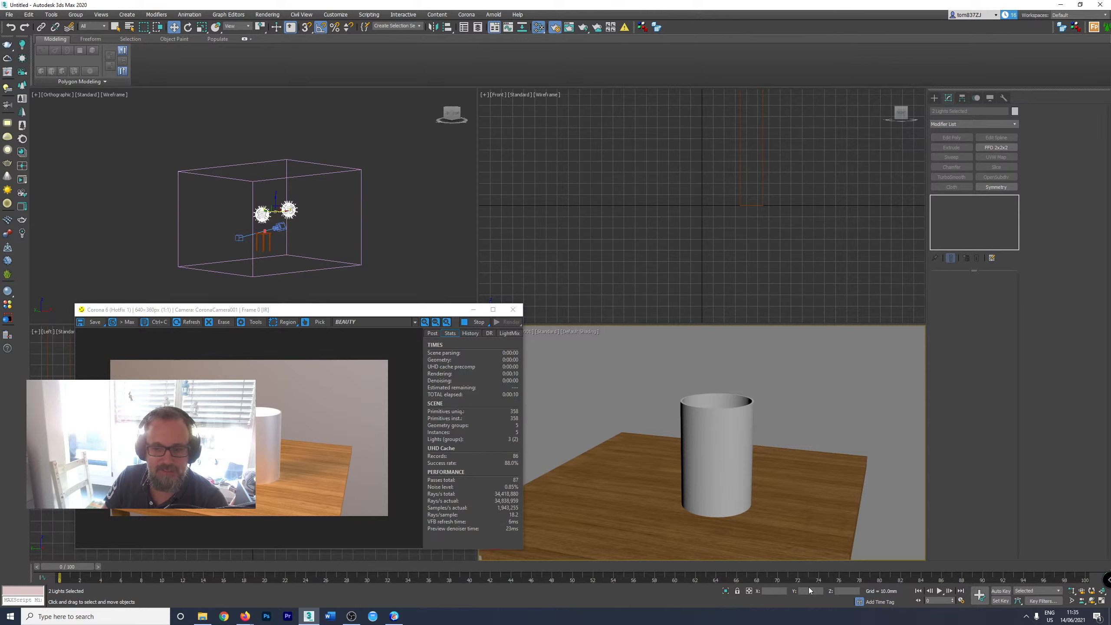
{"action": "left_click", "coordinate": [749, 591]}
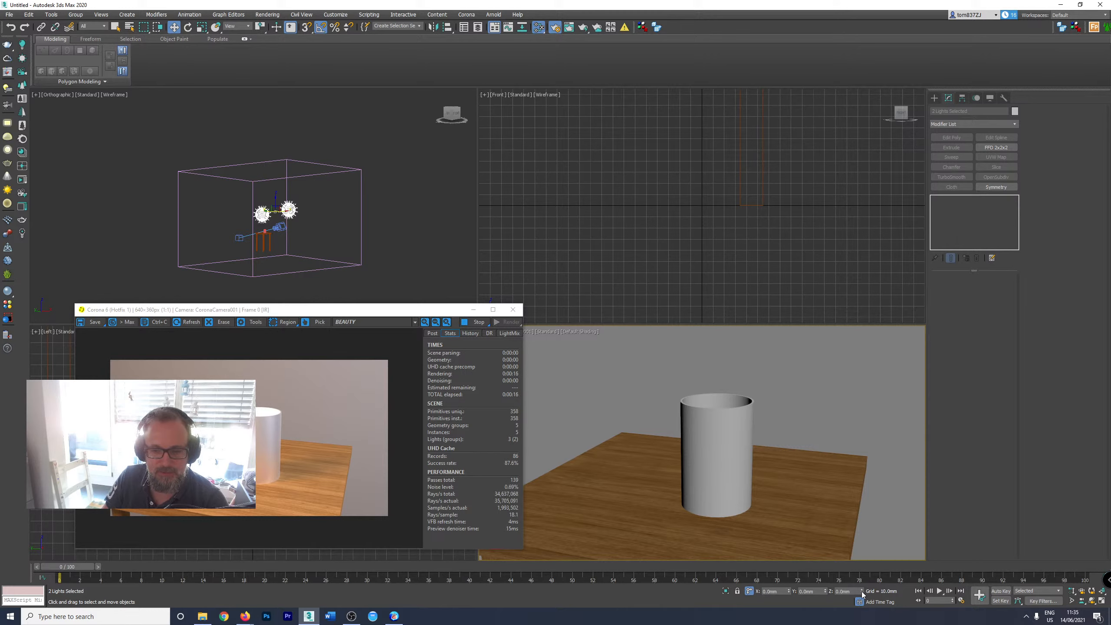
{"action": "left_click_drag", "start_coordinate": [864, 603], "coordinate": [896, 263]}
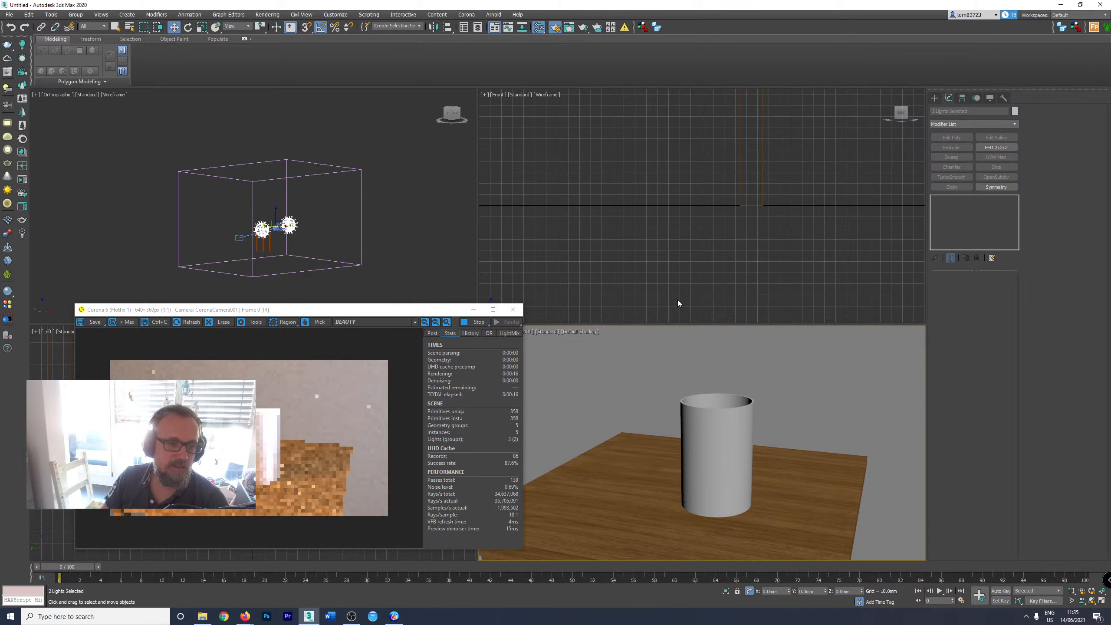
{"action": "right_click", "coordinate": [699, 382]}
{"action": "left_click", "coordinate": [685, 385]}
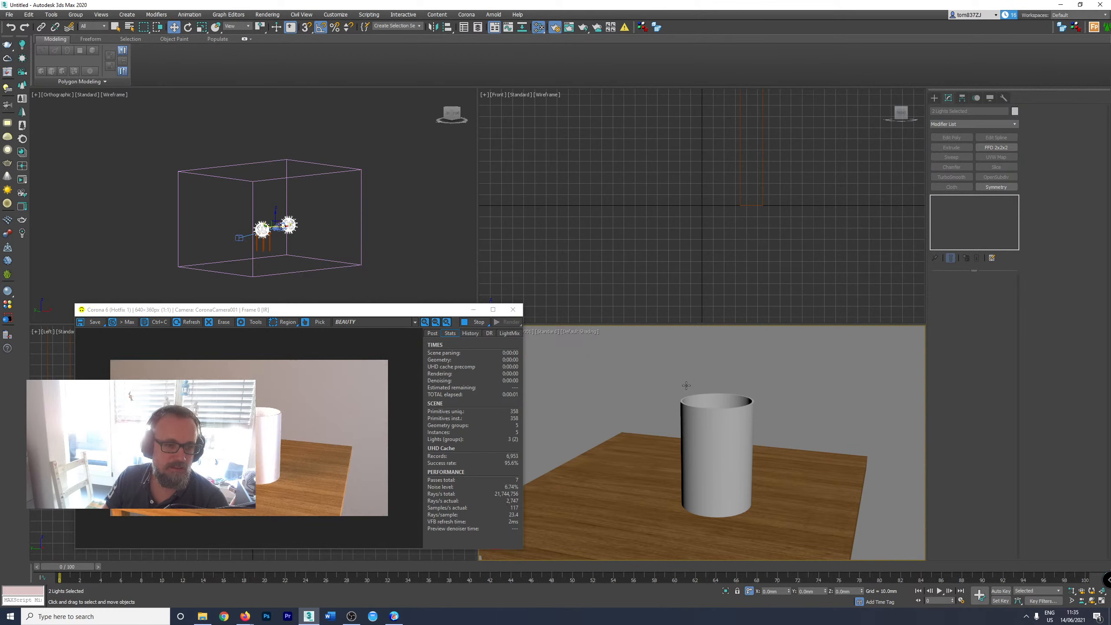
Turn off direct visibility and visibility in reflections for both sphere lights, CoronaLight002 and CoronaLight001.
{"action": "left_click", "coordinate": [289, 224]}
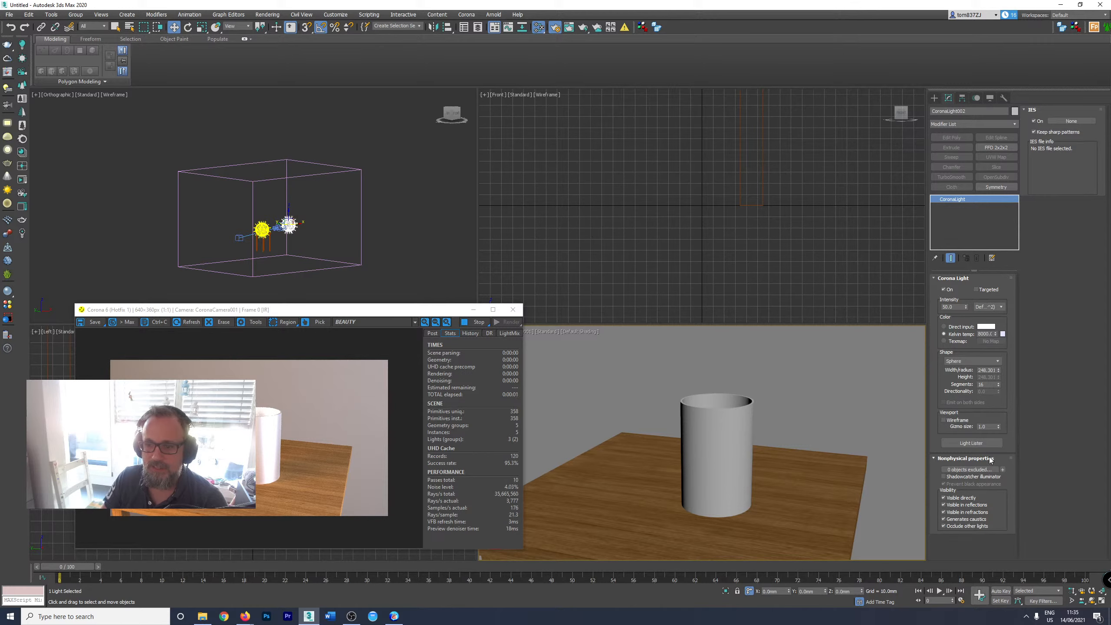
{"action": "left_click", "coordinate": [958, 498]}
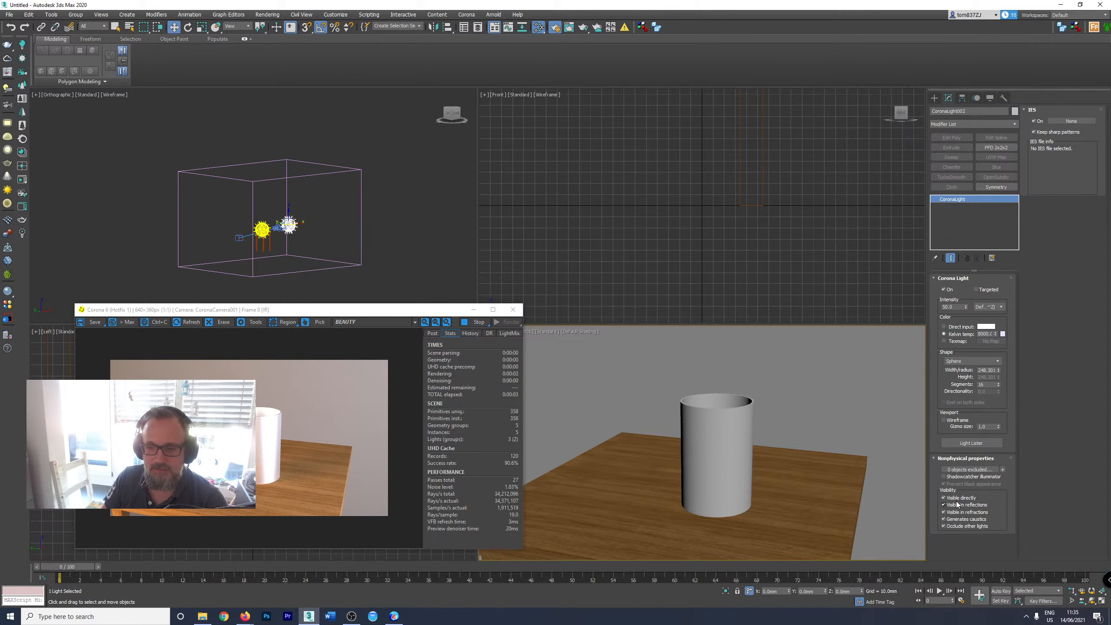
{"action": "left_click", "coordinate": [957, 505]}
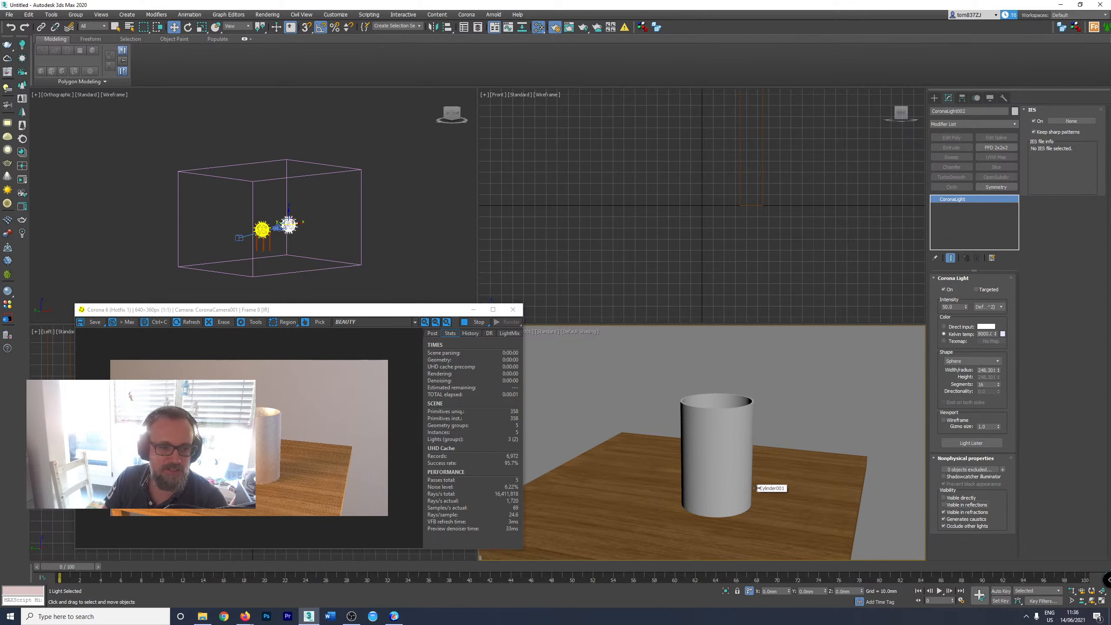
{"action": "left_click", "coordinate": [262, 228]}
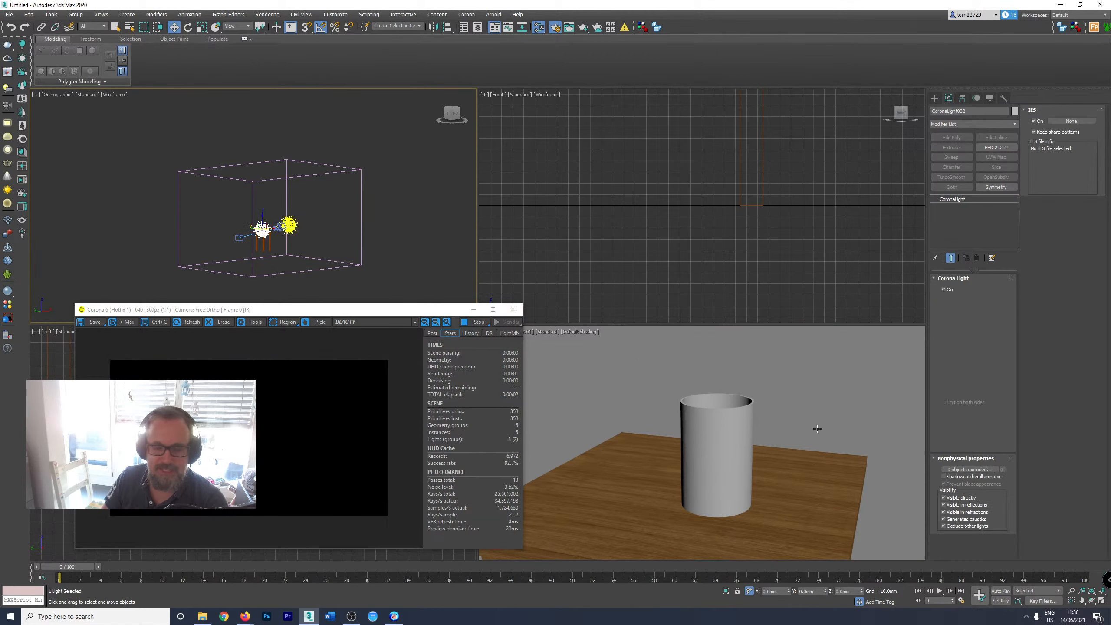
{"action": "left_click", "coordinate": [954, 505]}
{"action": "middle_click", "coordinate": [795, 490]}
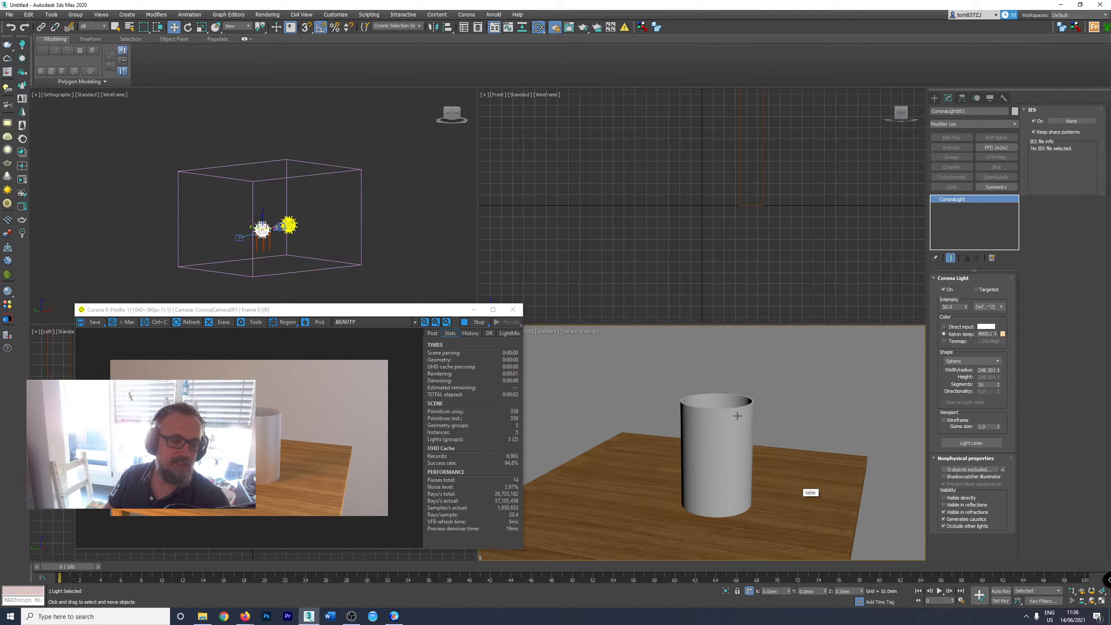
{"action": "left_click", "coordinate": [951, 499]}
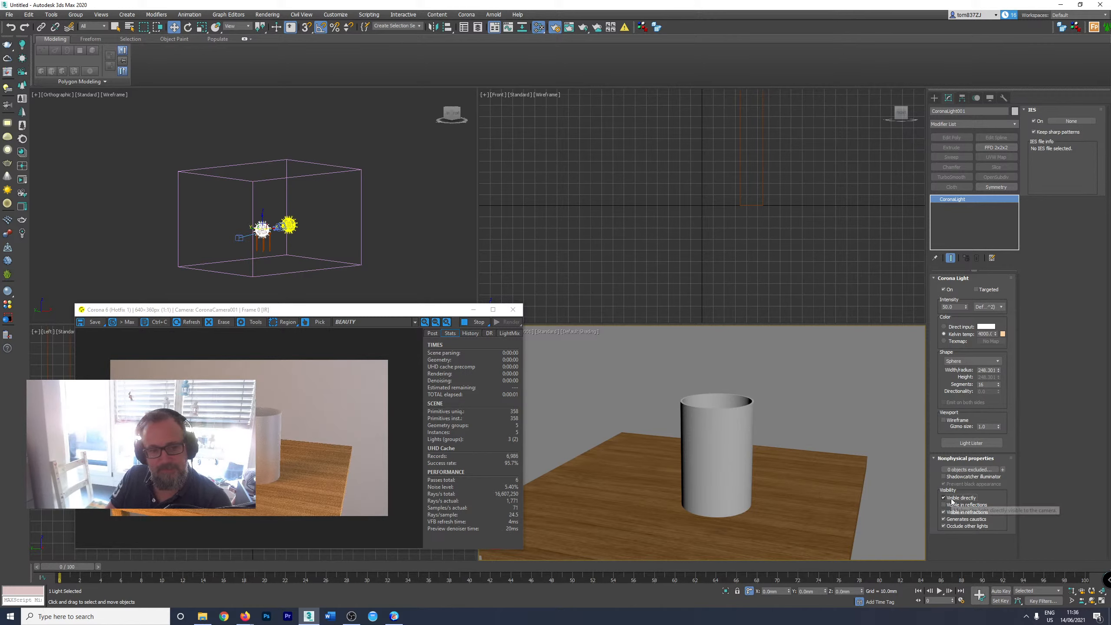
Make CoronaLight002 visible in reflections again to compare the cylinder in the camera render.
{"action": "left_click", "coordinate": [288, 225]}
{"action": "right_click", "coordinate": [603, 455]}
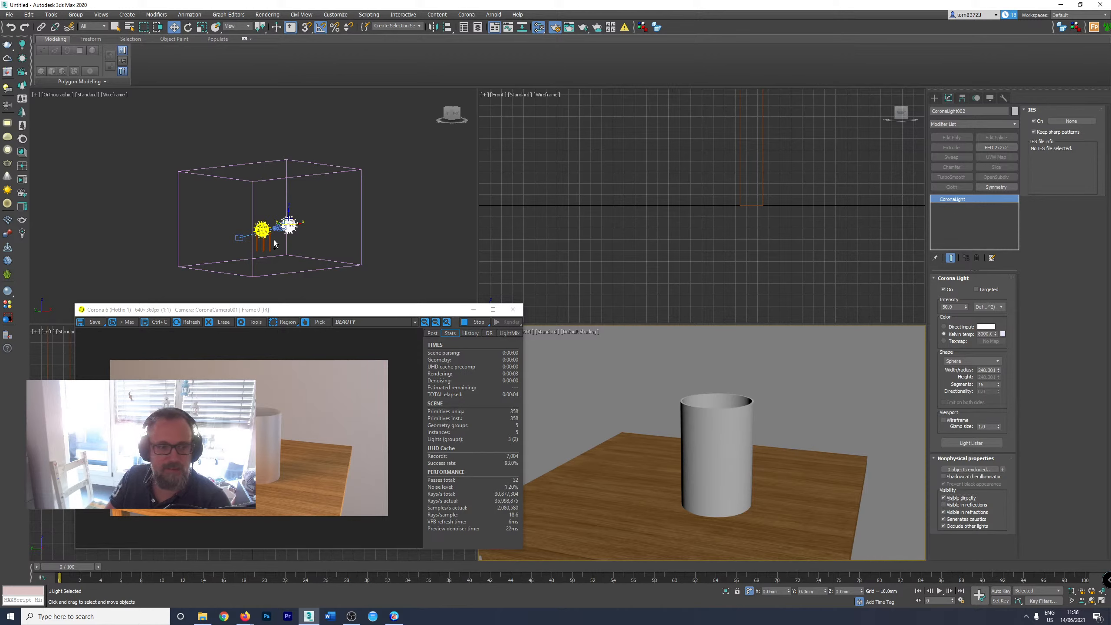
{"action": "left_click", "coordinate": [945, 504]}
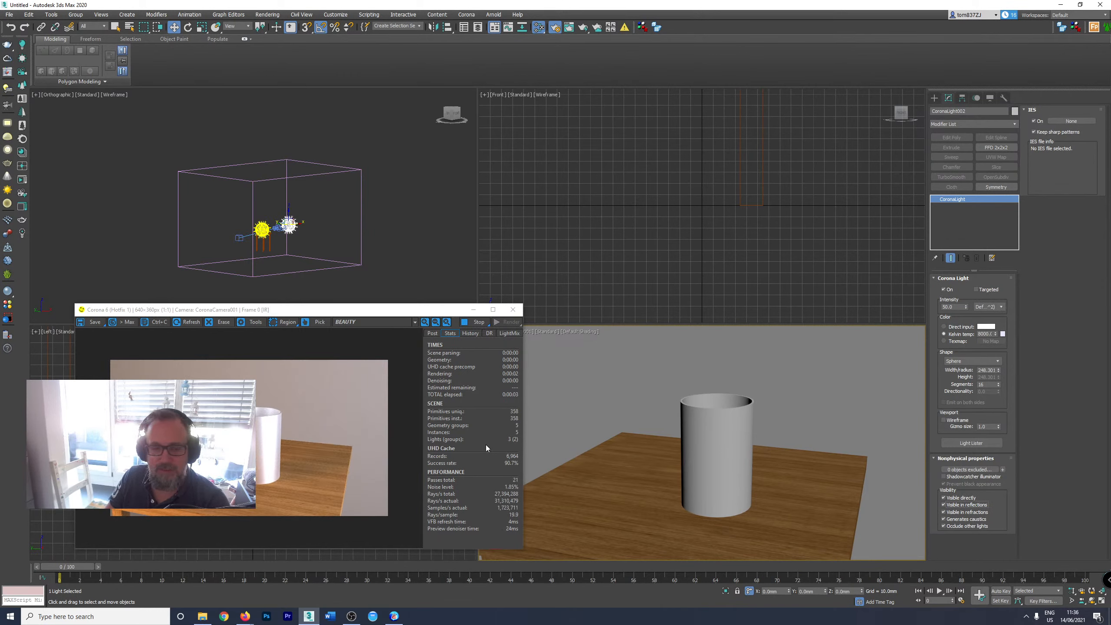
Select the cylinder and open the parameters of its CoronaMtl Material #27 in the Slate Material Editor.
{"action": "left_click", "coordinate": [702, 468]}
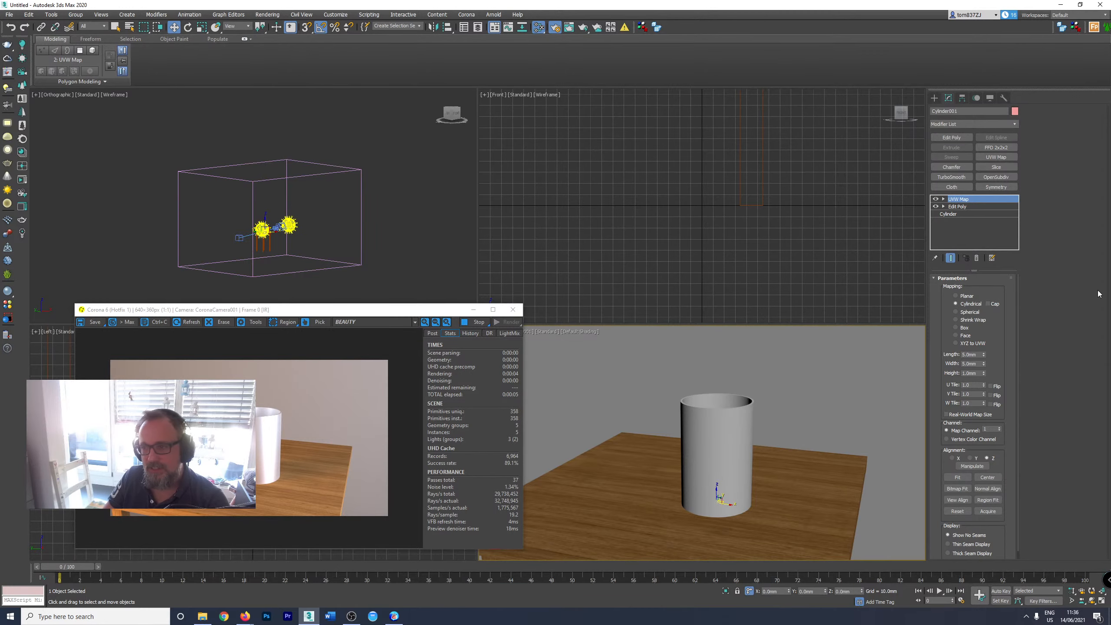
{"action": "key", "text": "m"}
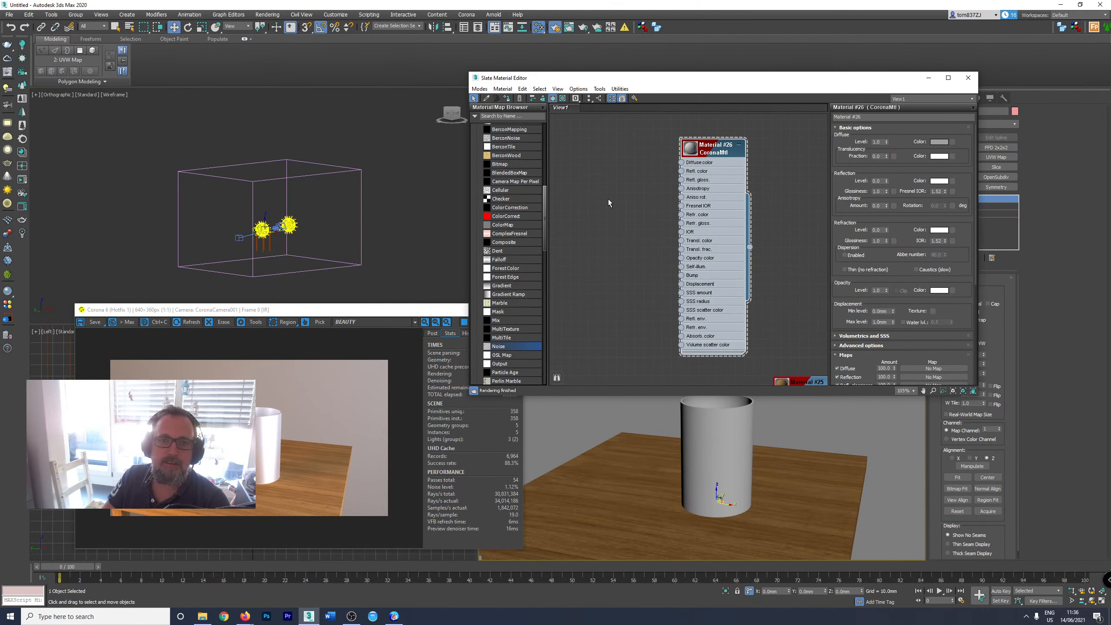
{"action": "scroll", "coordinate": [609, 200], "scroll_direction": "down", "scroll_amount": 4}
{"action": "middle_click_drag", "start_coordinate": [608, 199], "coordinate": [814, 204]}
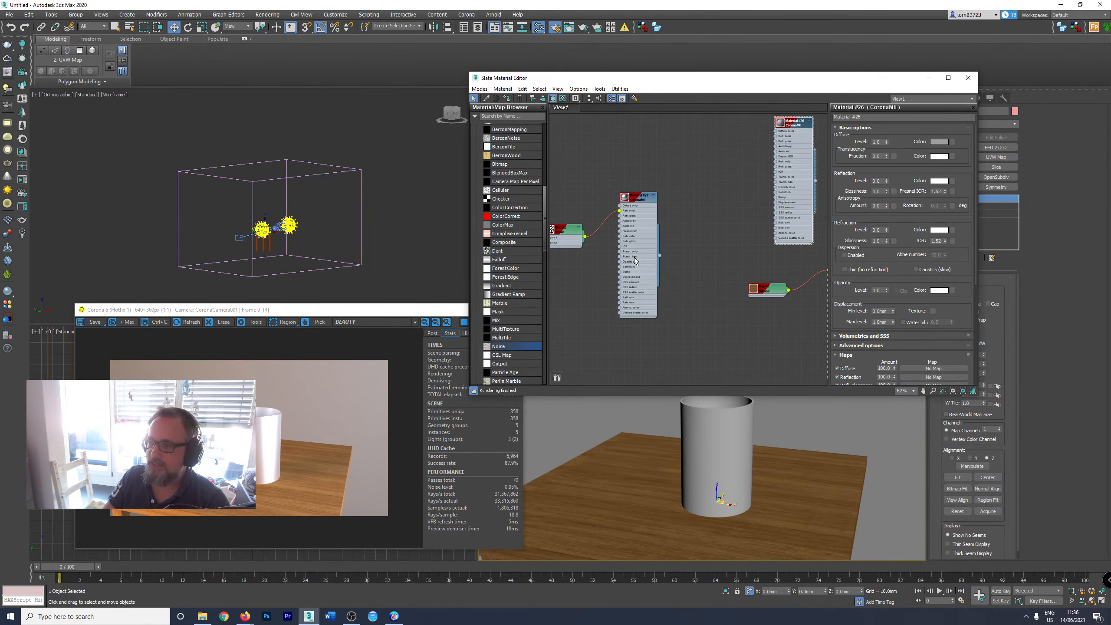
{"action": "scroll", "coordinate": [634, 256], "scroll_direction": "up", "scroll_amount": 5}
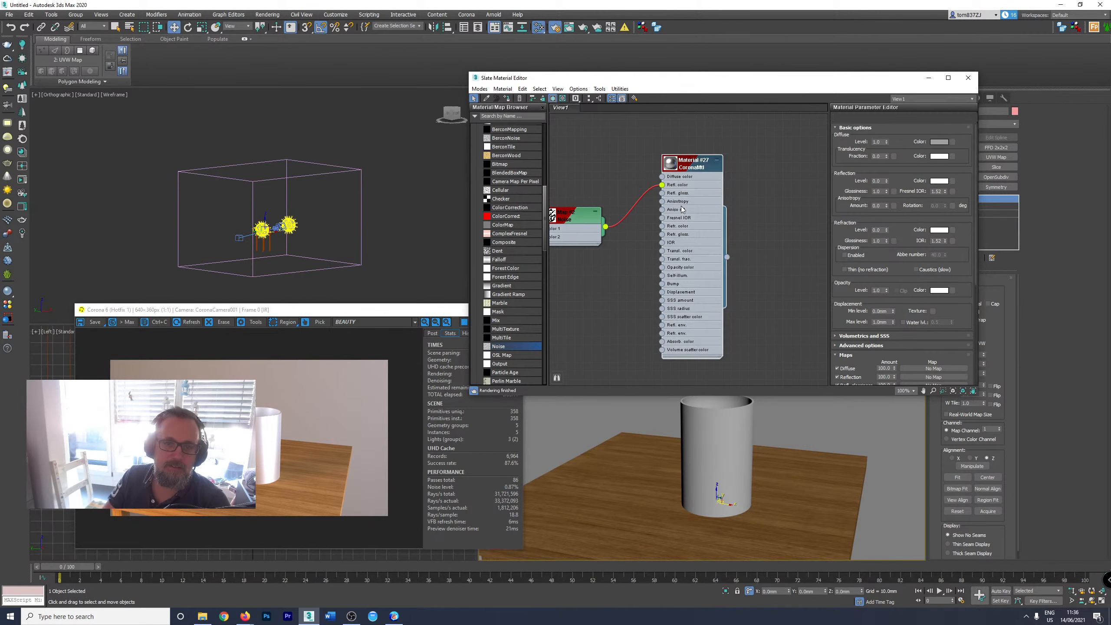
{"action": "double_click", "coordinate": [693, 246]}
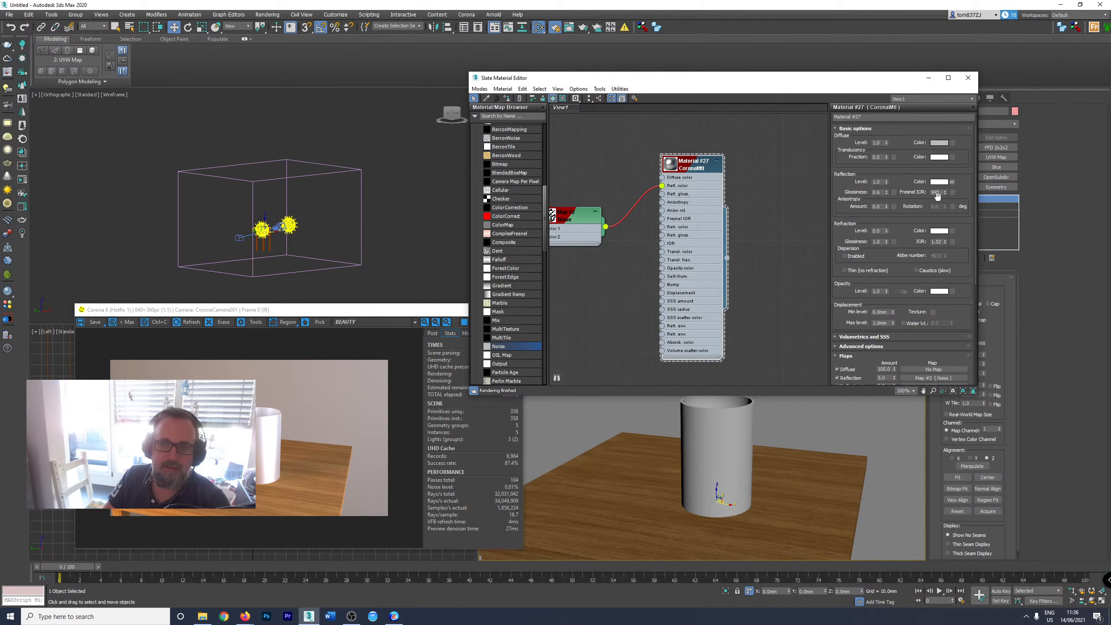
Try a reflection Fresnel IOR of 10 on Material #27, and restore it to 999.
{"action": "double_click", "coordinate": [938, 192]}
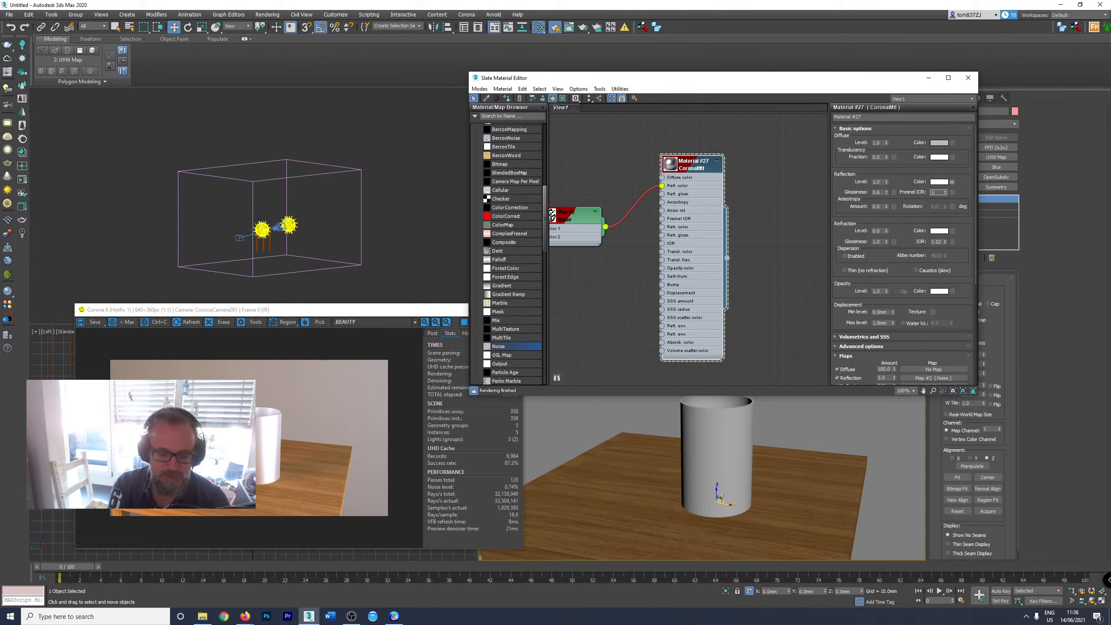
{"action": "type", "text": "10"}
{"action": "key", "text": "Return"}
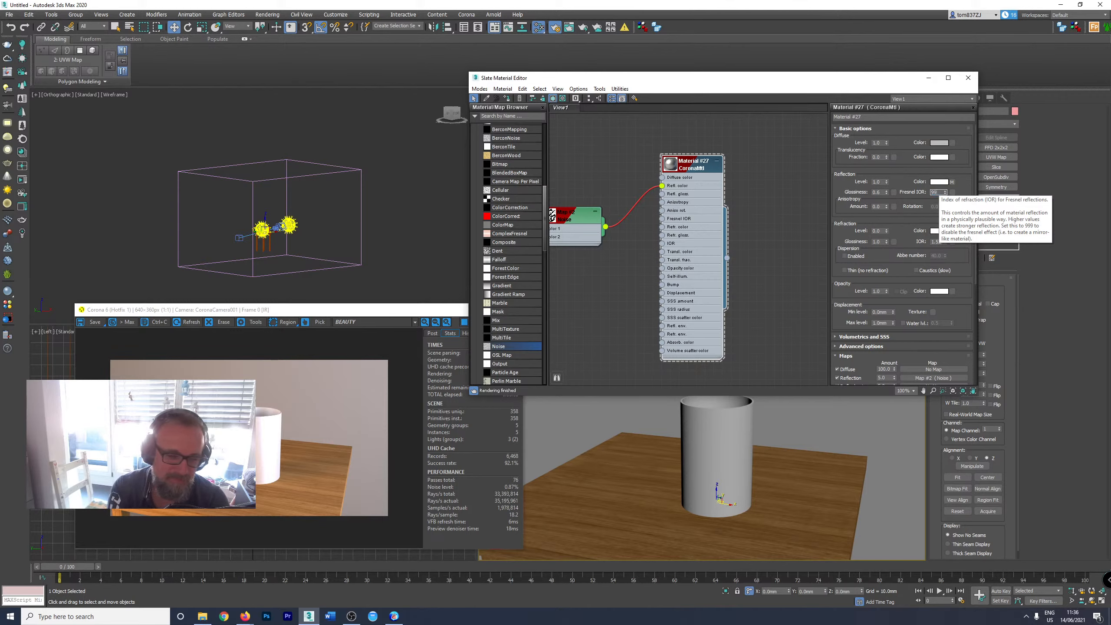
{"action": "type", "text": "9"}
{"action": "key", "text": "Return"}
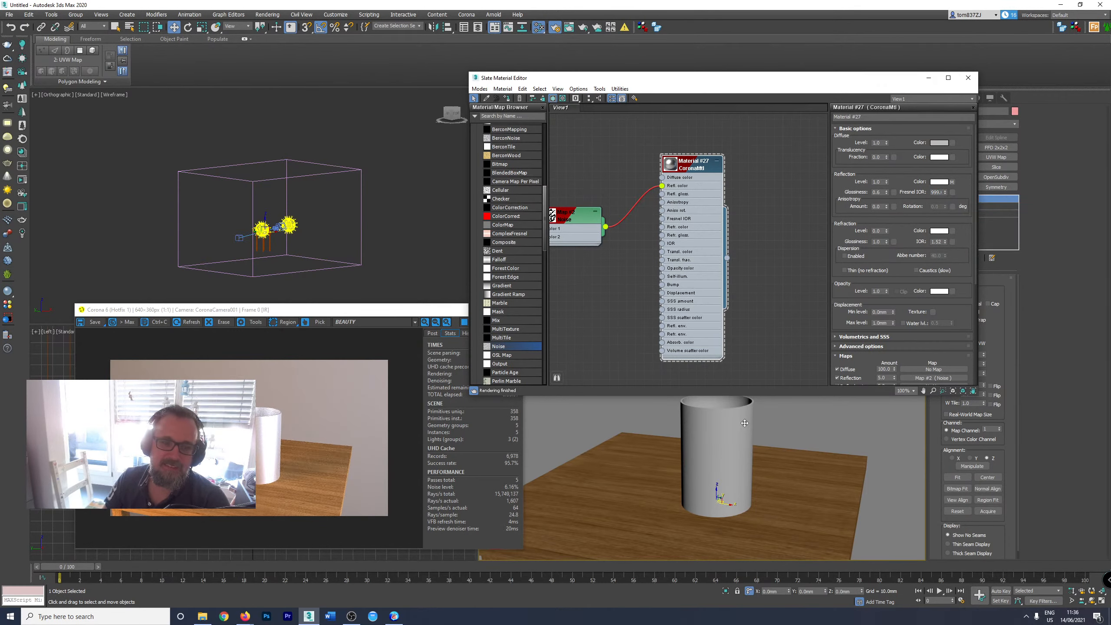
Turn off CoronaLight002's visibility in reflections, moving the material editor clear of the light's parameters and the render.
{"action": "left_click", "coordinate": [288, 224]}
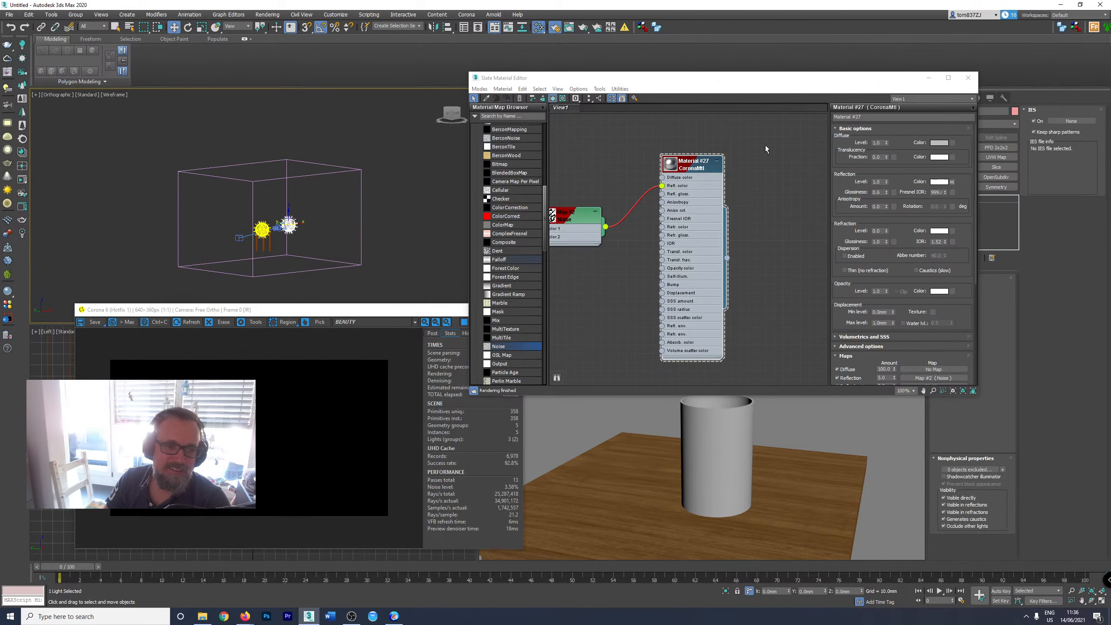
{"action": "left_click", "coordinate": [759, 89]}
{"action": "left_click_drag", "start_coordinate": [764, 82], "coordinate": [551, 105]}
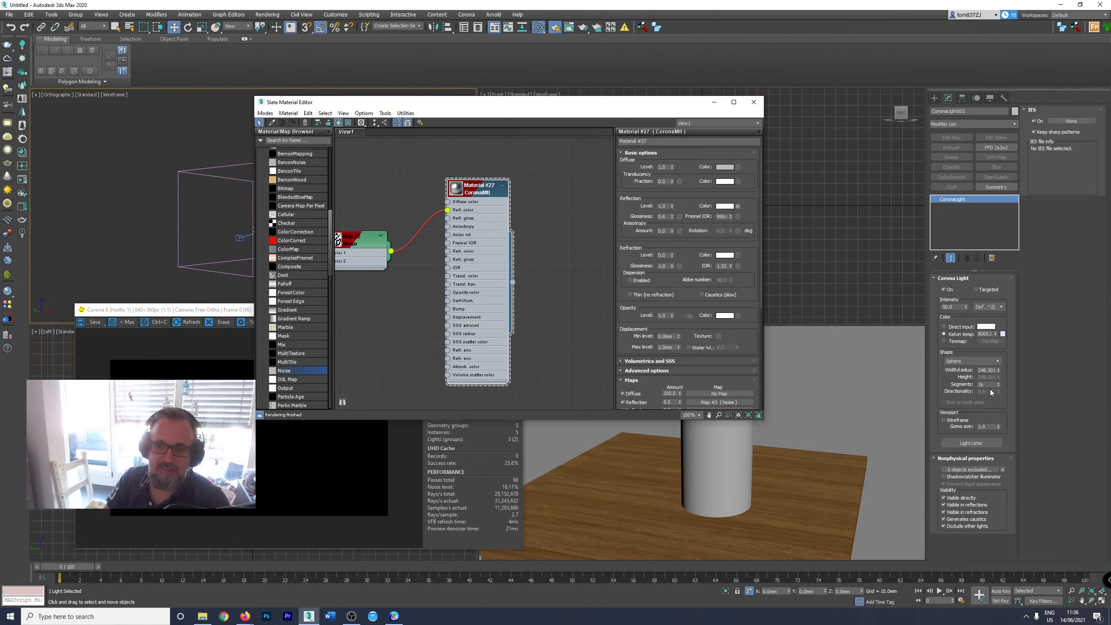
{"action": "left_click", "coordinate": [950, 506]}
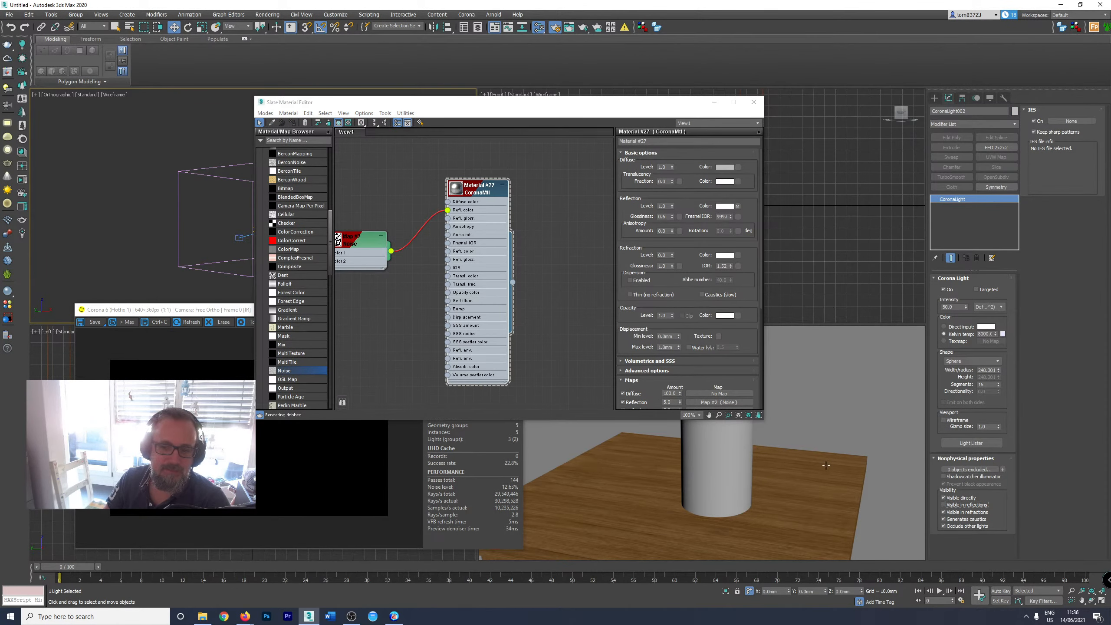
{"action": "left_click_drag", "start_coordinate": [422, 105], "coordinate": [607, 95]}
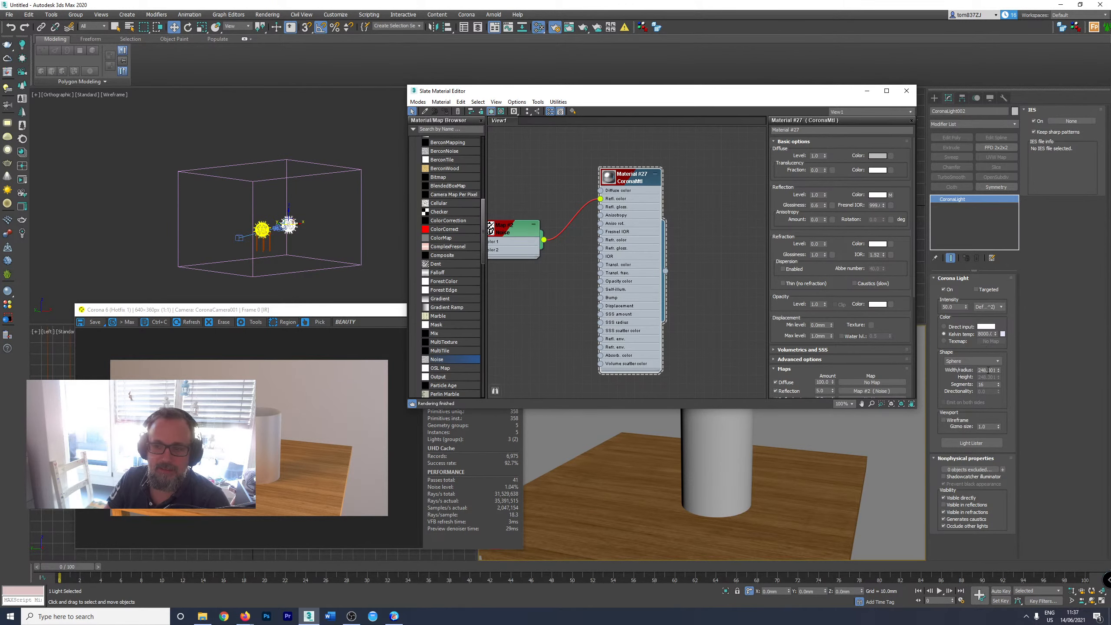
Set the intensity of both CoronaLight002 and CoronaLight001 to 100, and return to the camera view for rendering.
{"action": "left_click_drag", "start_coordinate": [958, 307], "coordinate": [889, 307]}
{"action": "type", "text": "100"}
{"action": "key", "text": "Return"}
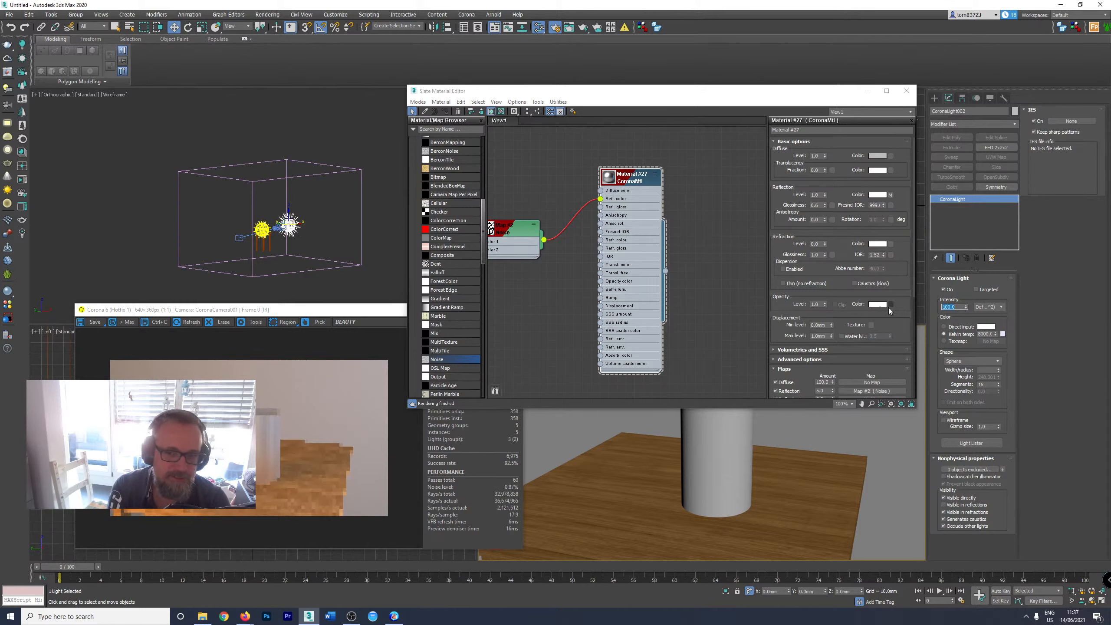
{"action": "left_click", "coordinate": [261, 228]}
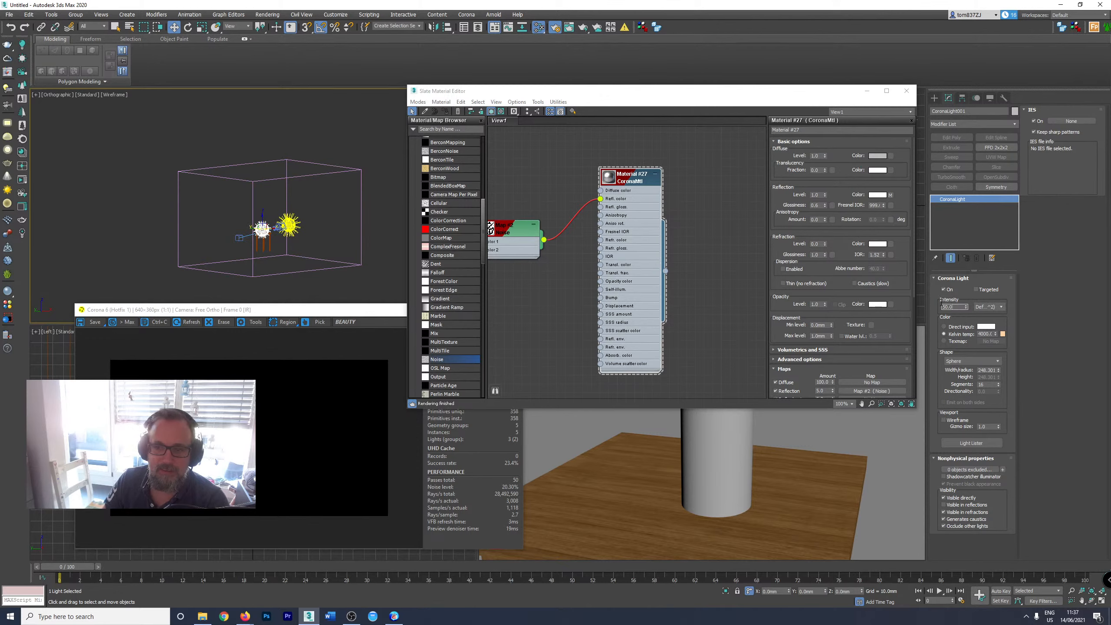
{"action": "left_click_drag", "start_coordinate": [941, 302], "coordinate": [890, 305]}
{"action": "type", "text": "100"}
{"action": "key", "text": "Return"}
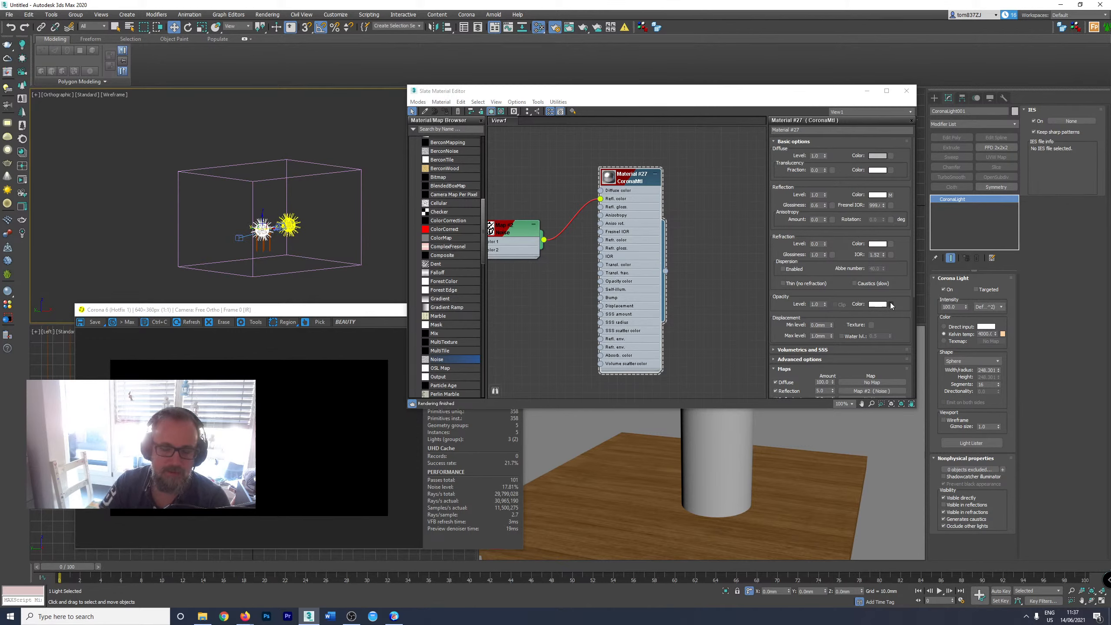
{"action": "right_click", "coordinate": [704, 531]}
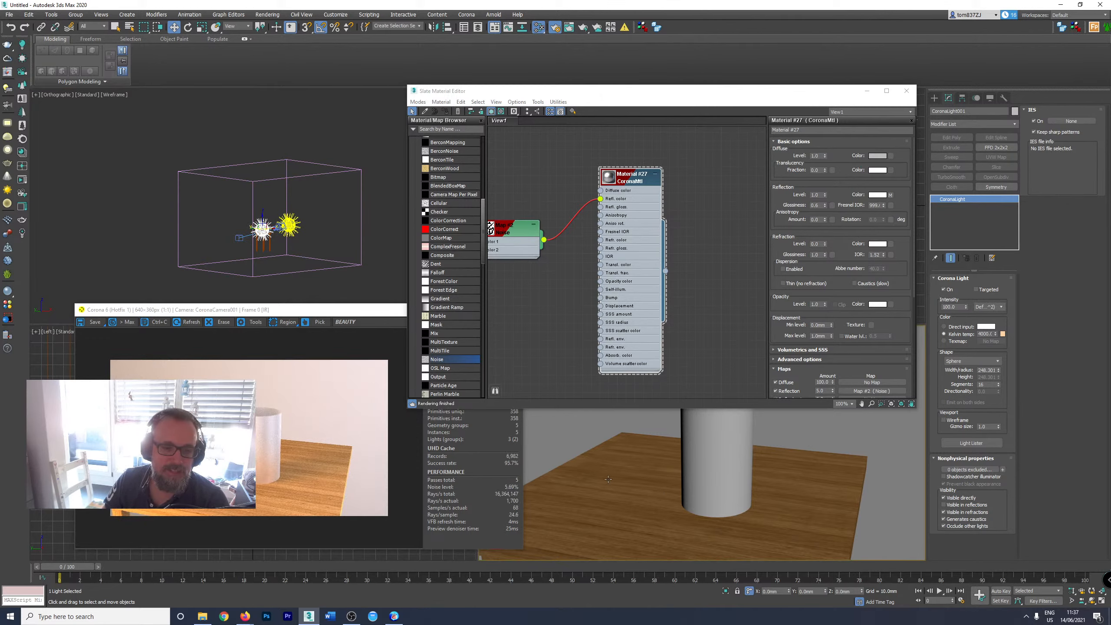
Open the parameters of the wood CoronaMtl Material #25 and move its node clear of the bitmap node.
{"action": "scroll", "coordinate": [657, 297], "scroll_direction": "down", "scroll_amount": 4}
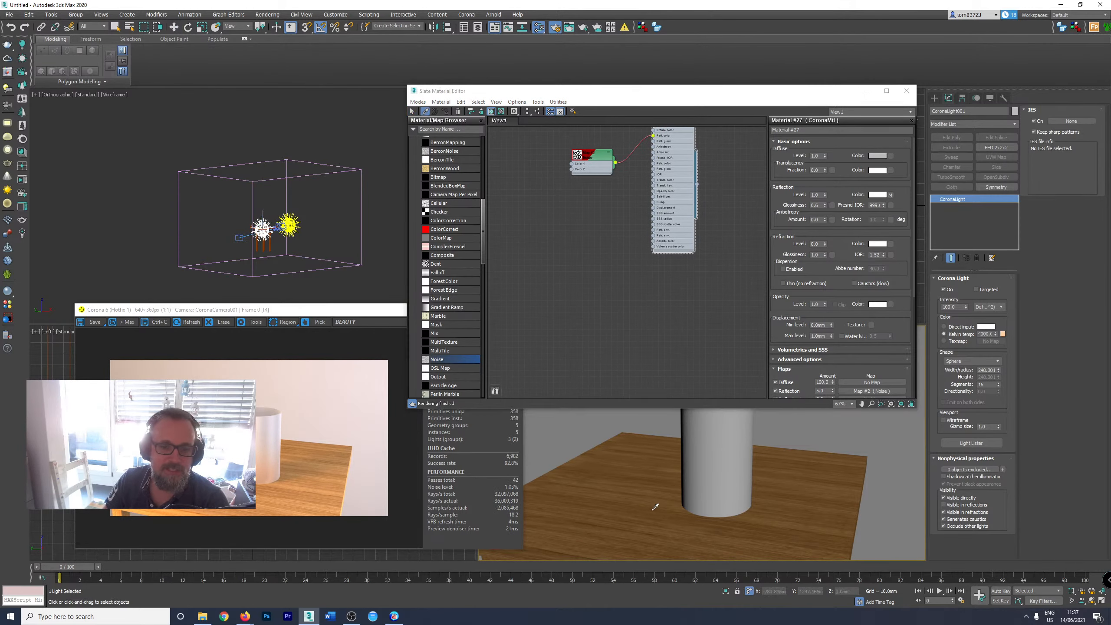
{"action": "middle_click_drag", "start_coordinate": [704, 295], "coordinate": [598, 220]}
{"action": "scroll", "coordinate": [598, 220], "scroll_direction": "up", "scroll_amount": 2}
{"action": "scroll", "coordinate": [598, 220], "scroll_direction": "up", "scroll_amount": 1}
{"action": "double_click", "coordinate": [613, 195]}
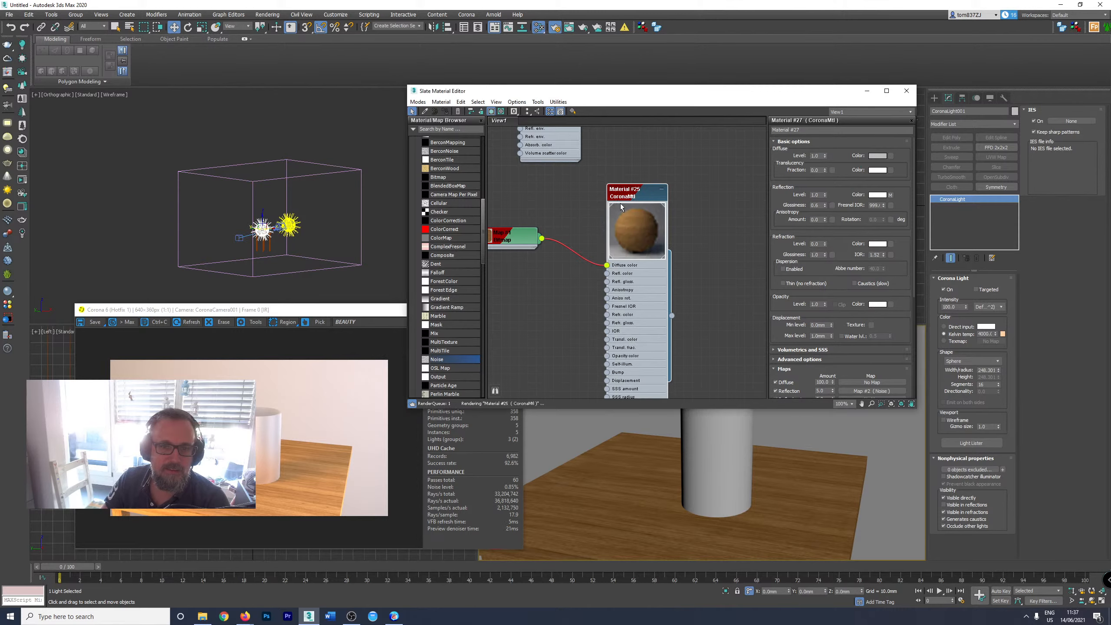
{"action": "left_click_drag", "start_coordinate": [655, 275], "coordinate": [692, 251]}
{"action": "double_click", "coordinate": [693, 251]}
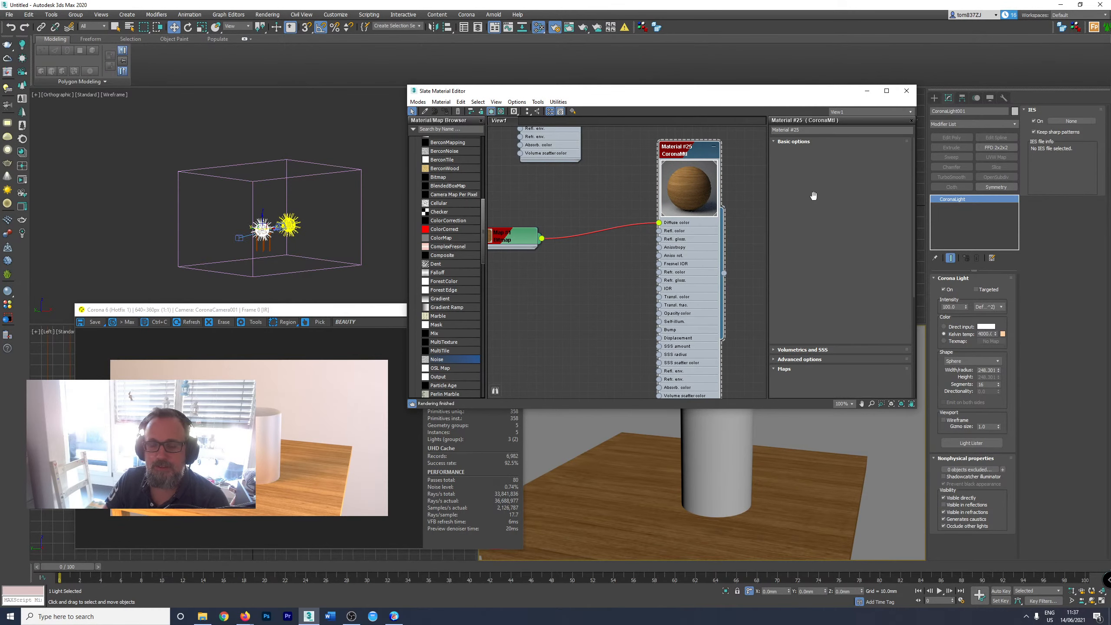
Set Material #25's reflection level to 1 and its reflection glossiness to 0.3.
{"action": "left_click", "coordinate": [877, 195]}
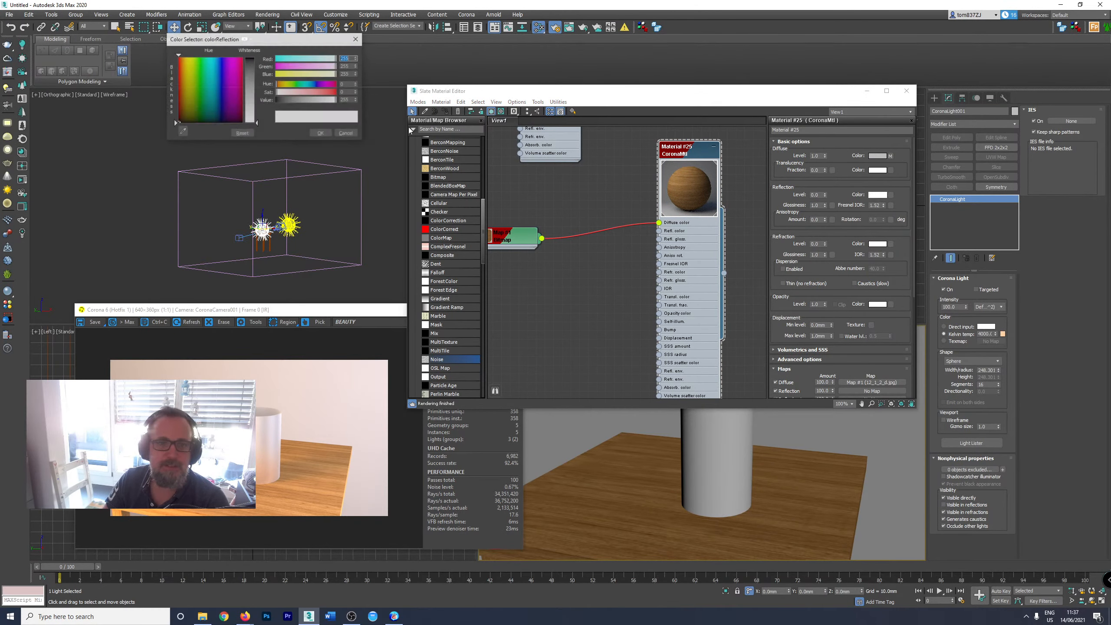
{"action": "left_click_drag", "start_coordinate": [336, 100], "coordinate": [386, 114]}
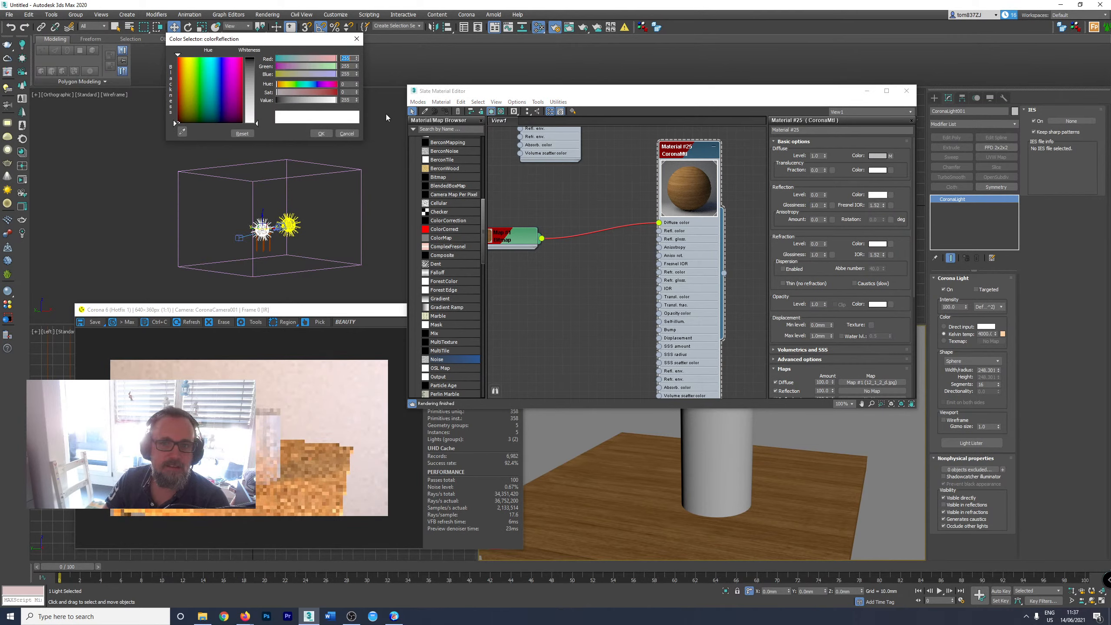
{"action": "left_click", "coordinate": [322, 134]}
{"action": "left_click", "coordinate": [816, 195]}
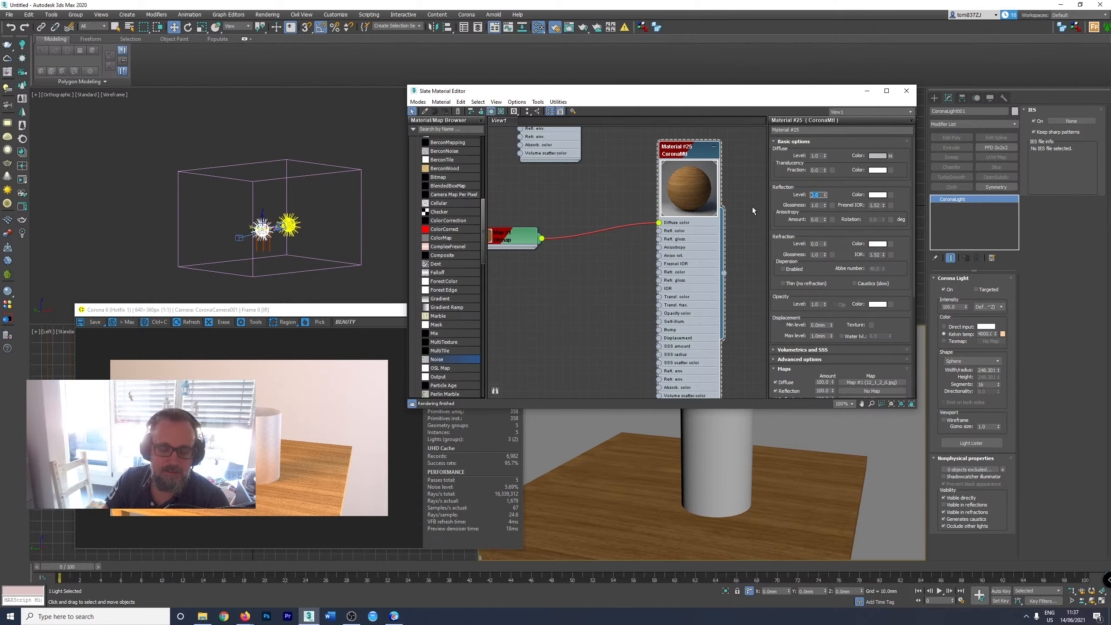
{"action": "type", "text": "1"}
{"action": "key", "text": "Tab"}
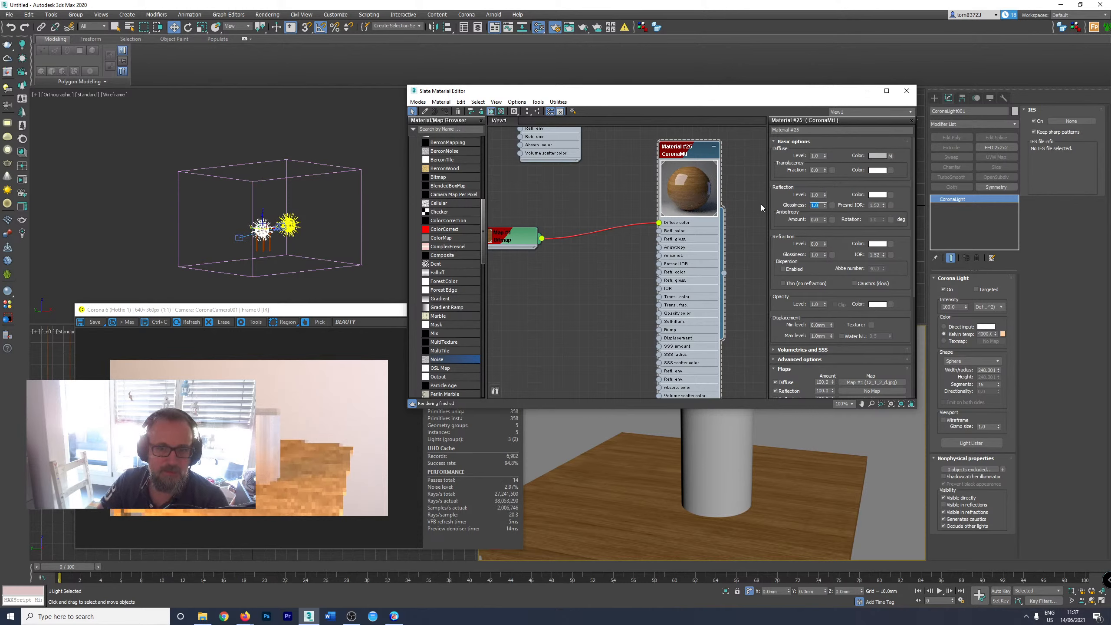
{"action": "type", "text": "0.3"}
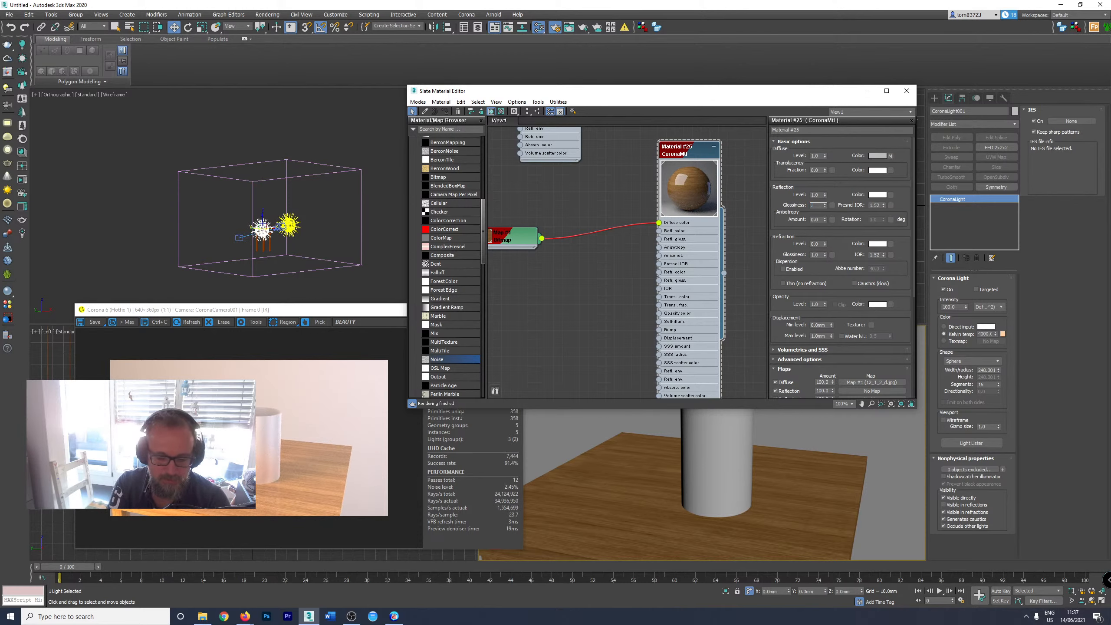
{"action": "key", "text": "Tab"}
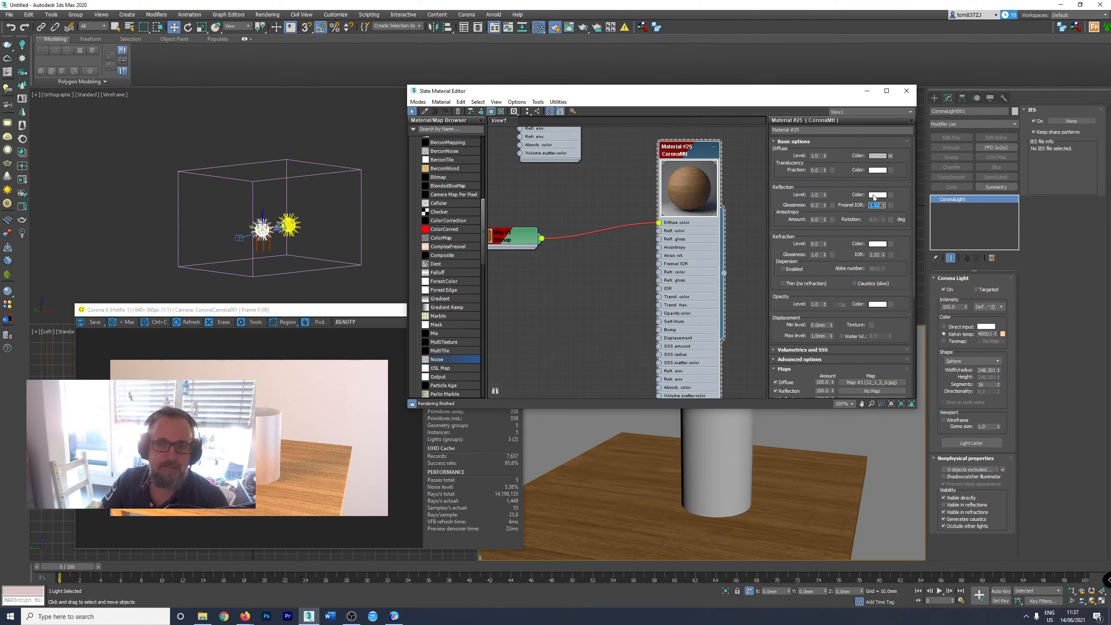
Darken Material #25's reflection colour to a mid grey.
{"action": "left_click", "coordinate": [877, 195]}
{"action": "left_click", "coordinate": [323, 100]}
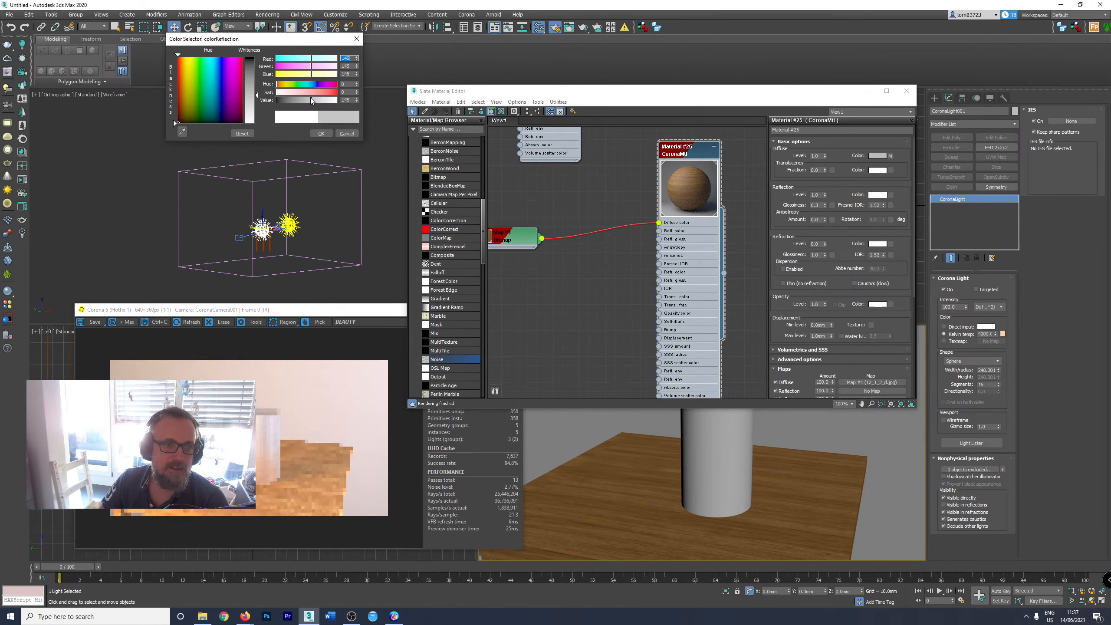
{"action": "left_click", "coordinate": [322, 134]}
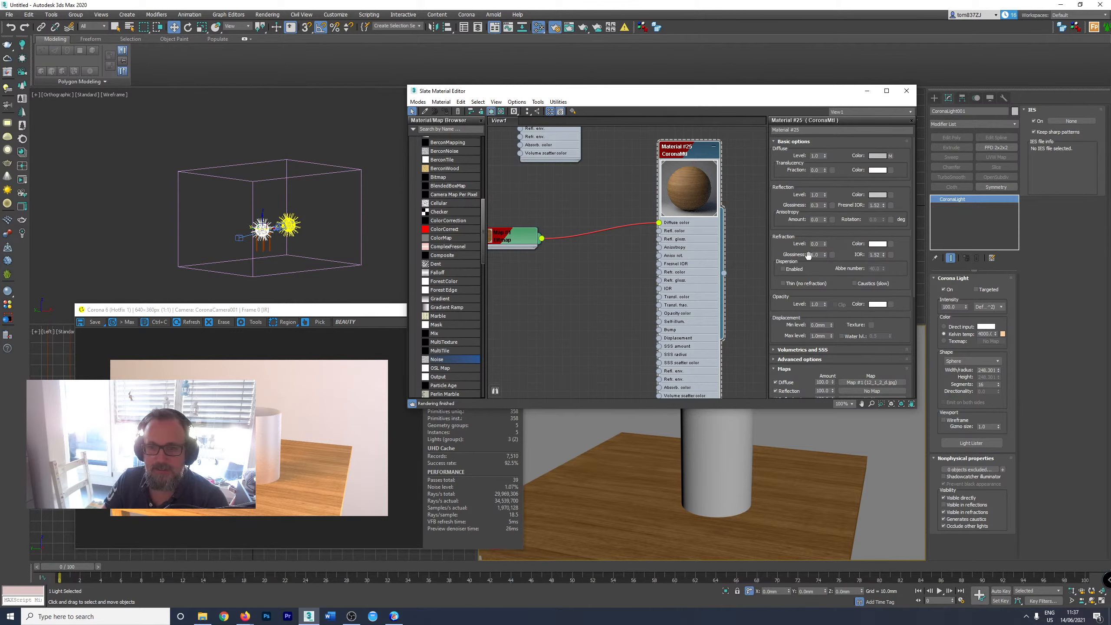
{"action": "left_click", "coordinate": [821, 206]}
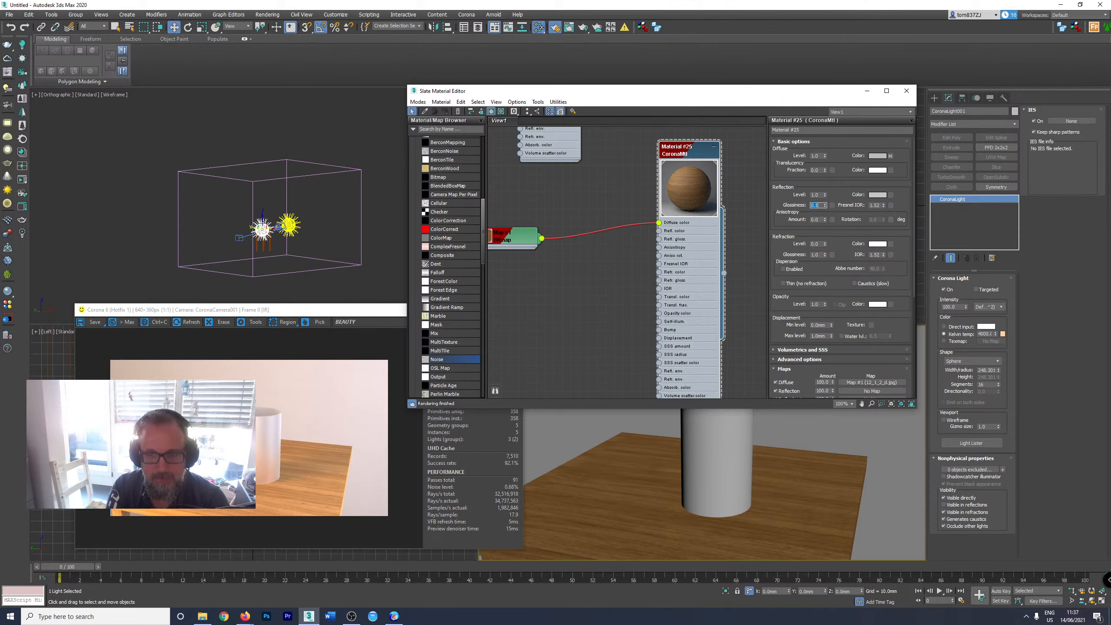
{"action": "key", "text": "Return"}
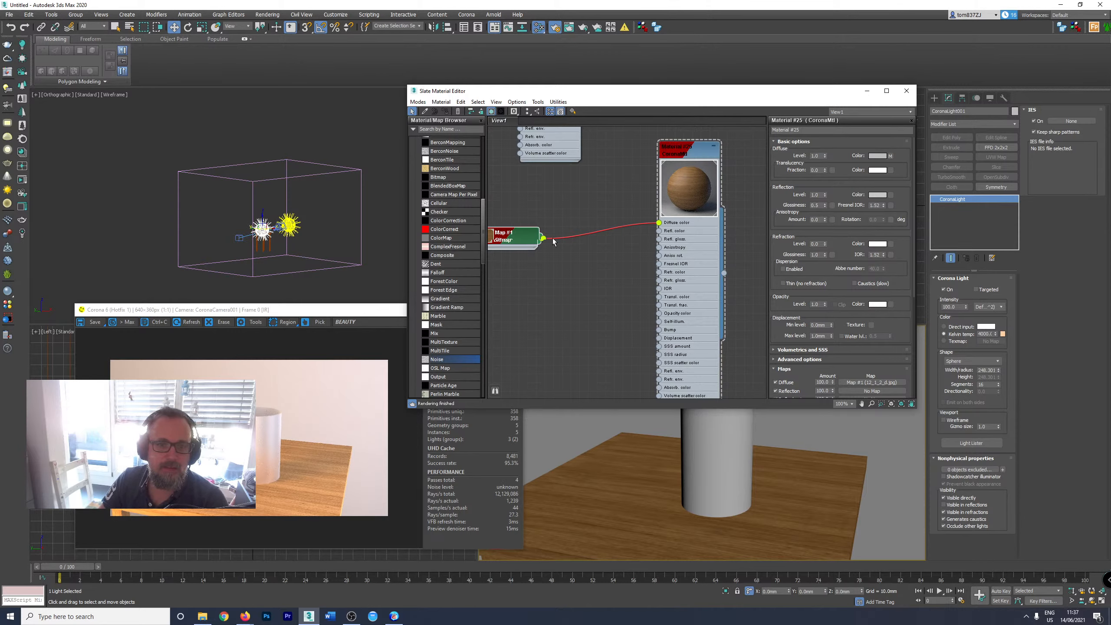
Wire the Map #1 bitmap to Material #25's reflection colour and glossiness, inserting a ColorCorrection map into the reflection colour connection.
{"action": "left_click_drag", "start_coordinate": [553, 242], "coordinate": [585, 264]}
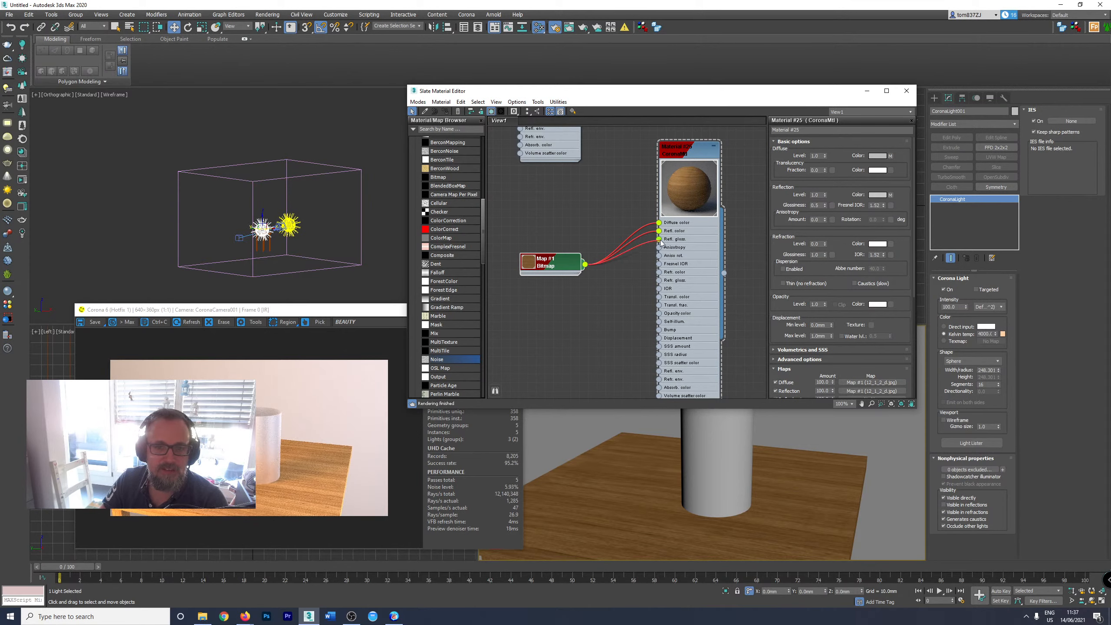
{"action": "left_click_drag", "start_coordinate": [543, 262], "coordinate": [516, 193]}
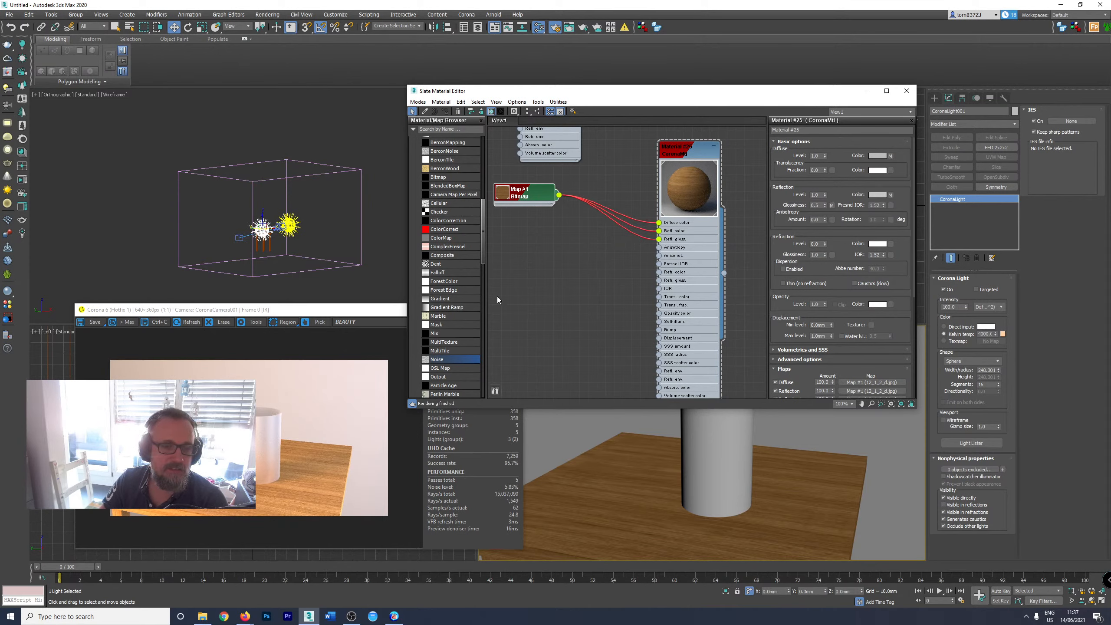
{"action": "scroll", "coordinate": [453, 355], "scroll_direction": "up", "scroll_amount": 3}
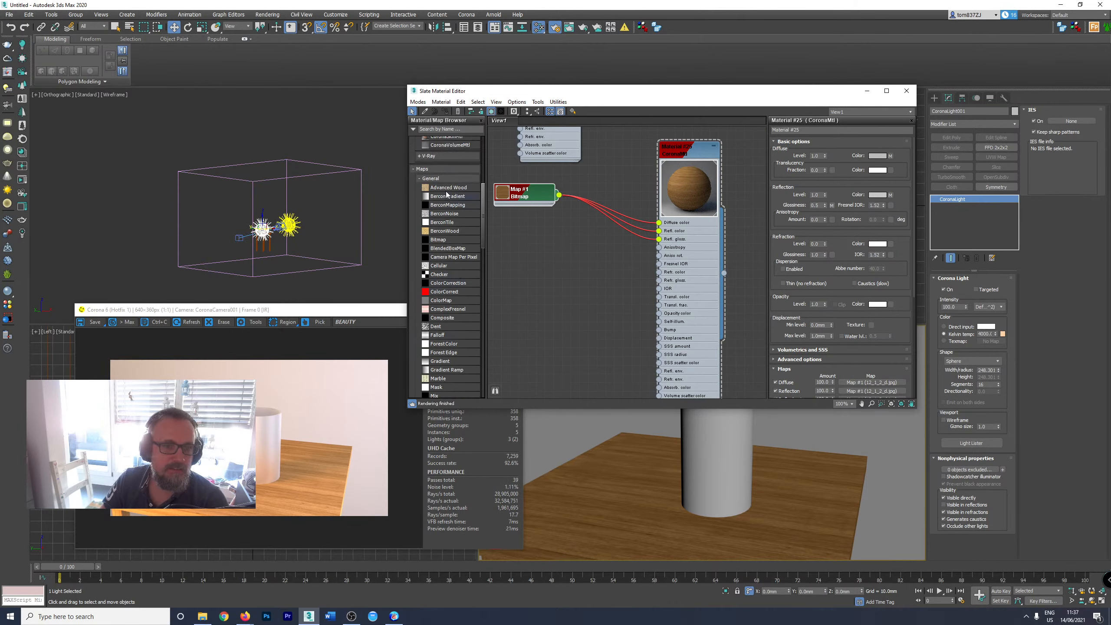
{"action": "scroll", "coordinate": [446, 194], "scroll_direction": "down", "scroll_amount": 4}
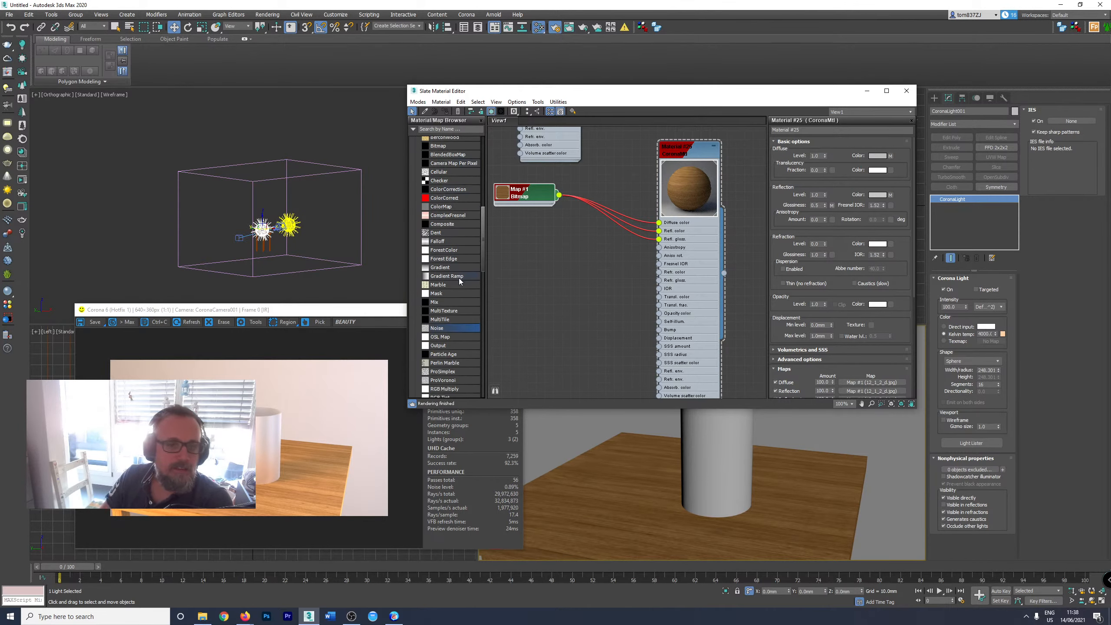
{"action": "left_click_drag", "start_coordinate": [448, 190], "coordinate": [581, 293]}
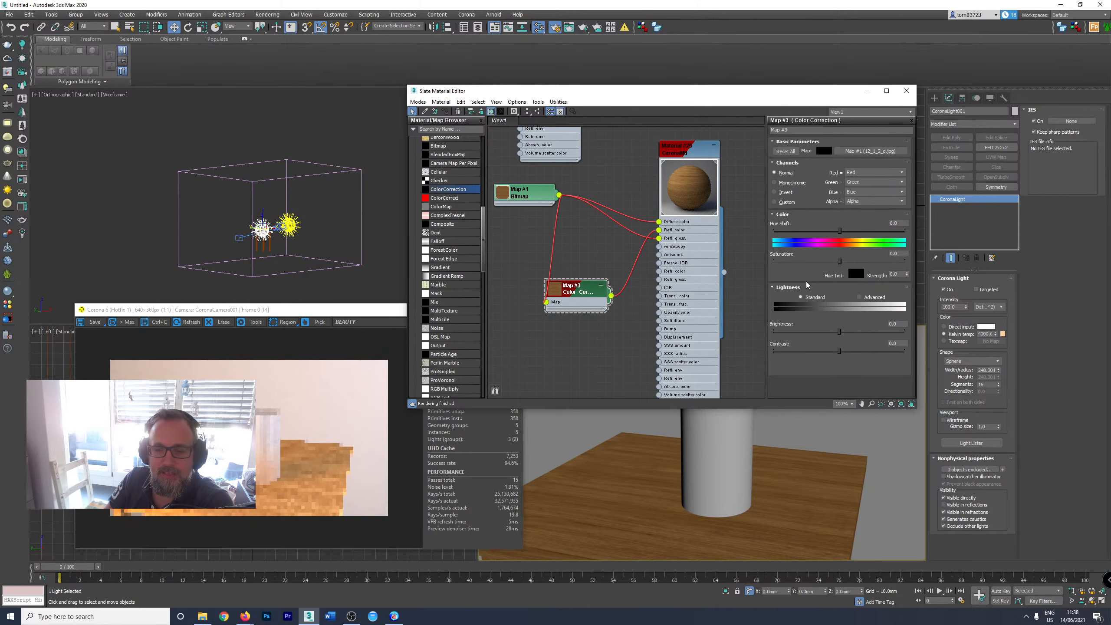
Switch the ColorCorrection map's lightness to Advanced and set its RGB gamma/contrast to 5.
{"action": "left_click", "coordinate": [871, 297]}
{"action": "double_click", "coordinate": [835, 331]}
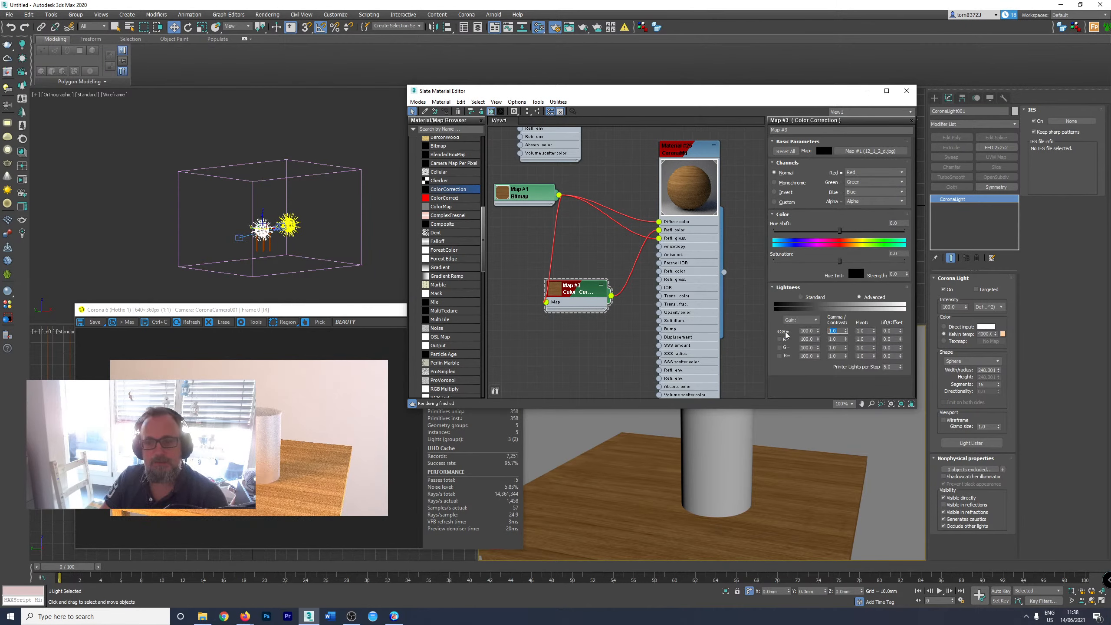
{"action": "type", "text": "5"}
{"action": "key", "text": "Return"}
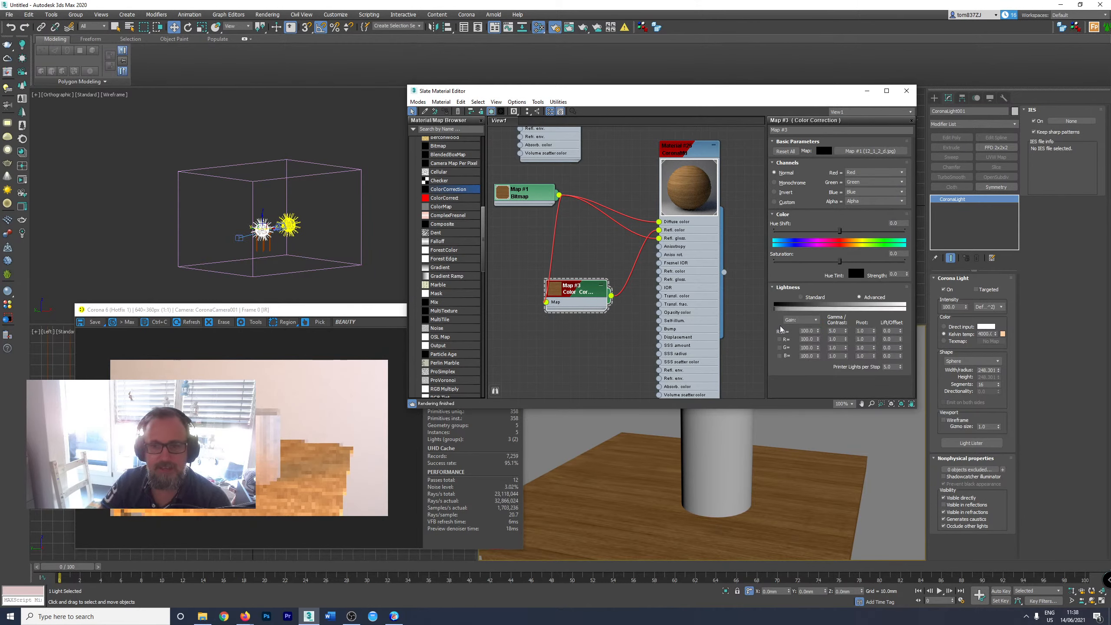
Copy the ColorCorrection map into the reflection glossiness connection and set the copy's RGB gamma/contrast to 10.
{"action": "left_click_drag", "start_coordinate": [569, 300], "coordinate": [659, 239], "text": "shift"}
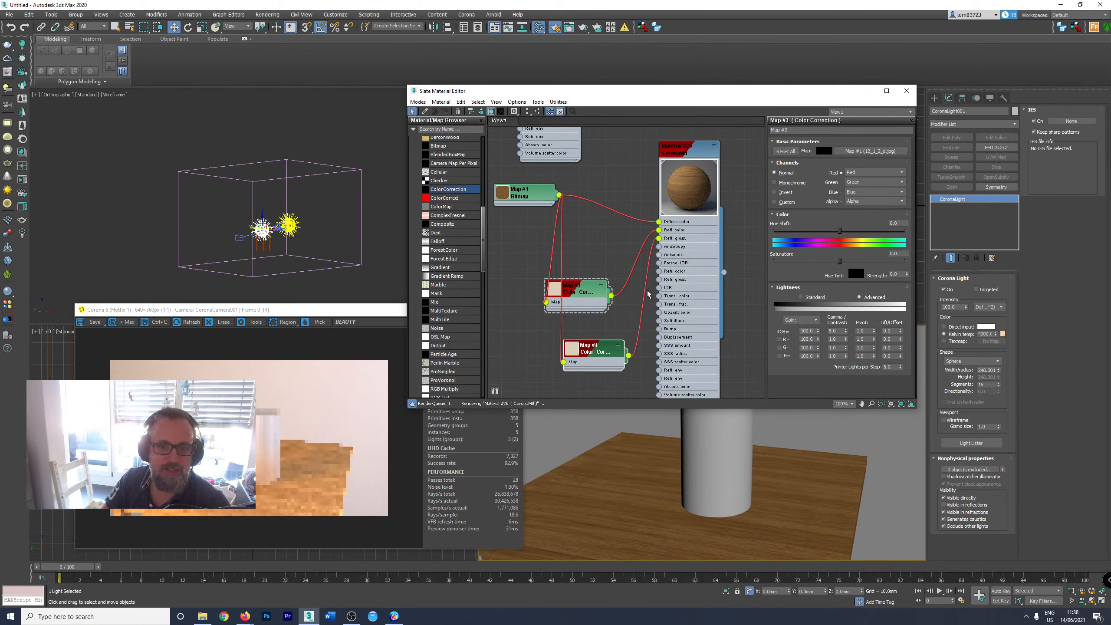
{"action": "left_click_drag", "start_coordinate": [610, 353], "coordinate": [574, 353]}
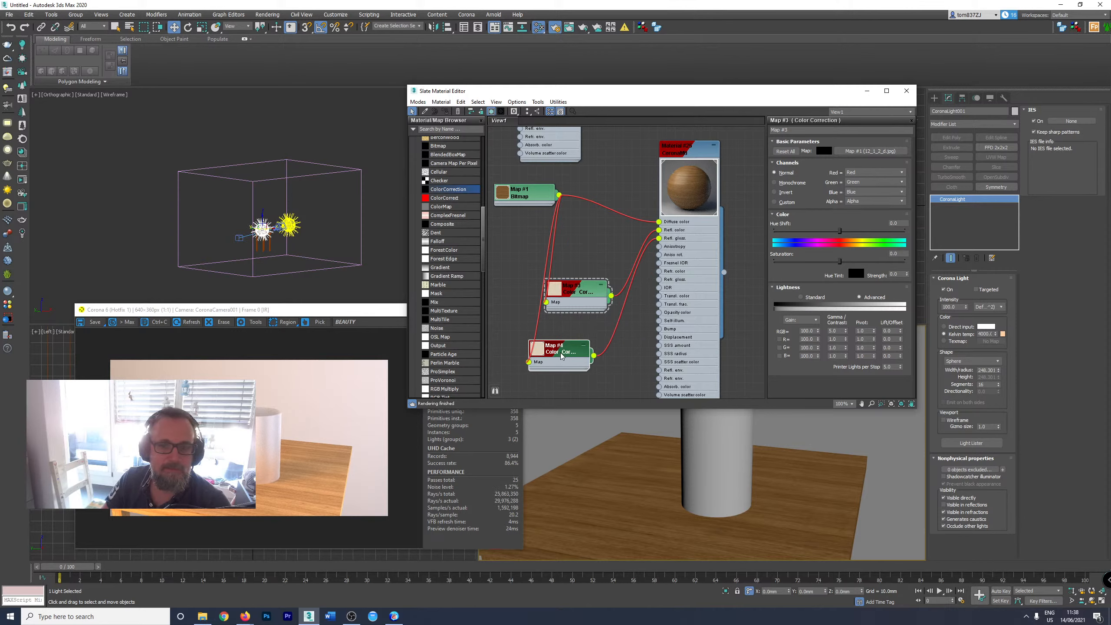
{"action": "left_click", "coordinate": [566, 355]}
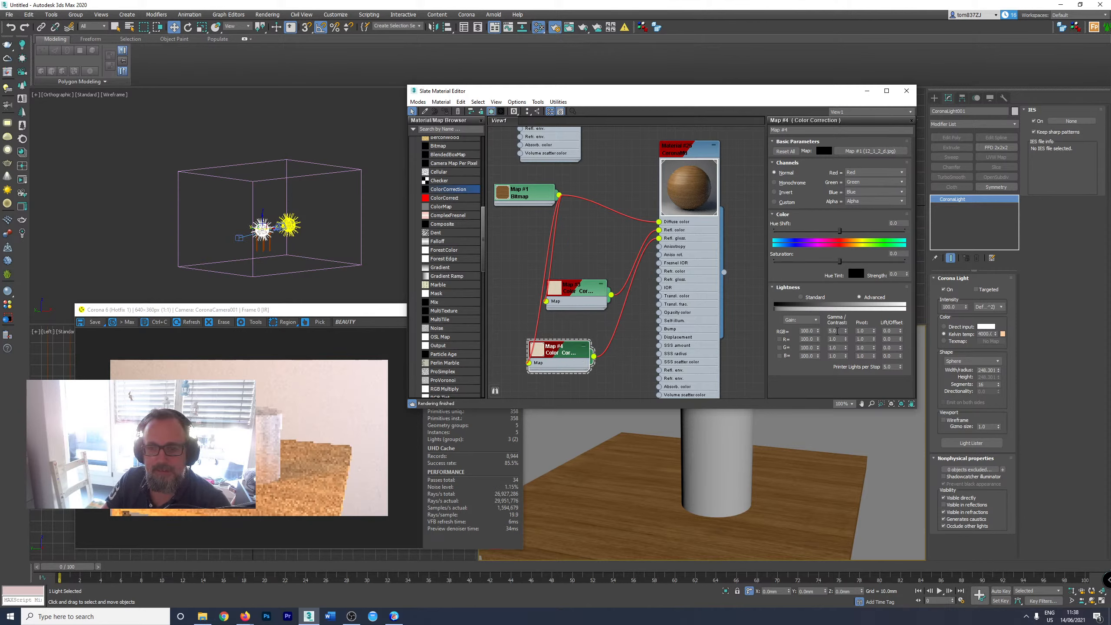
{"action": "left_click_drag", "start_coordinate": [839, 330], "coordinate": [801, 339]}
{"action": "type", "text": "10"}
{"action": "key", "text": "Return"}
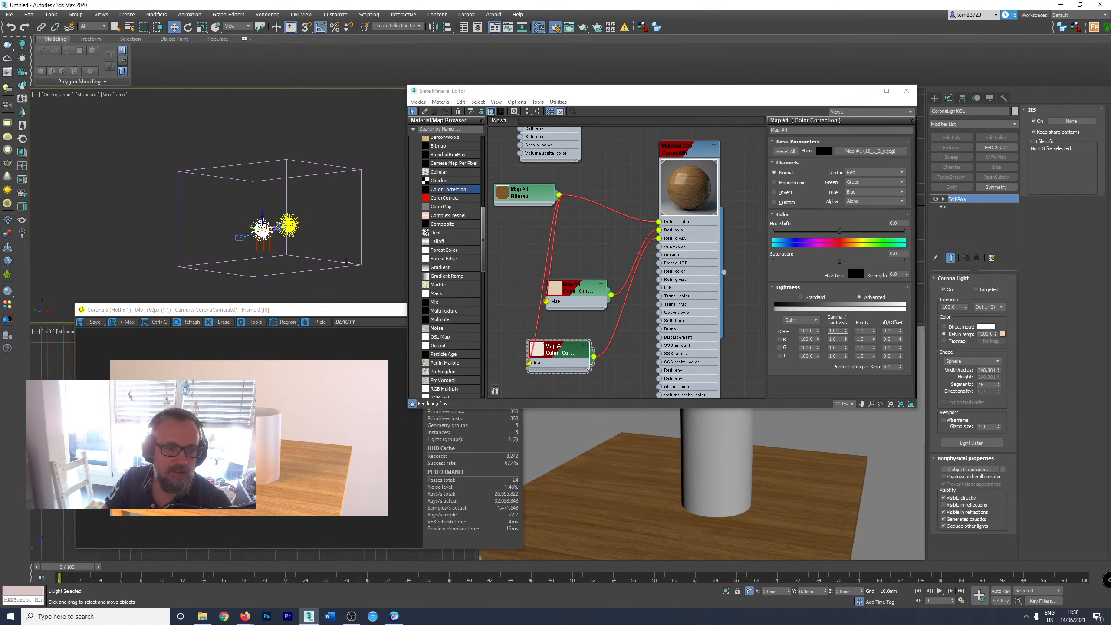
Select the cylinder in the camera view and reposition the Slate Material Editor above it.
{"action": "left_click", "coordinate": [343, 260]}
{"action": "left_click_drag", "start_coordinate": [605, 103], "coordinate": [523, 108]}
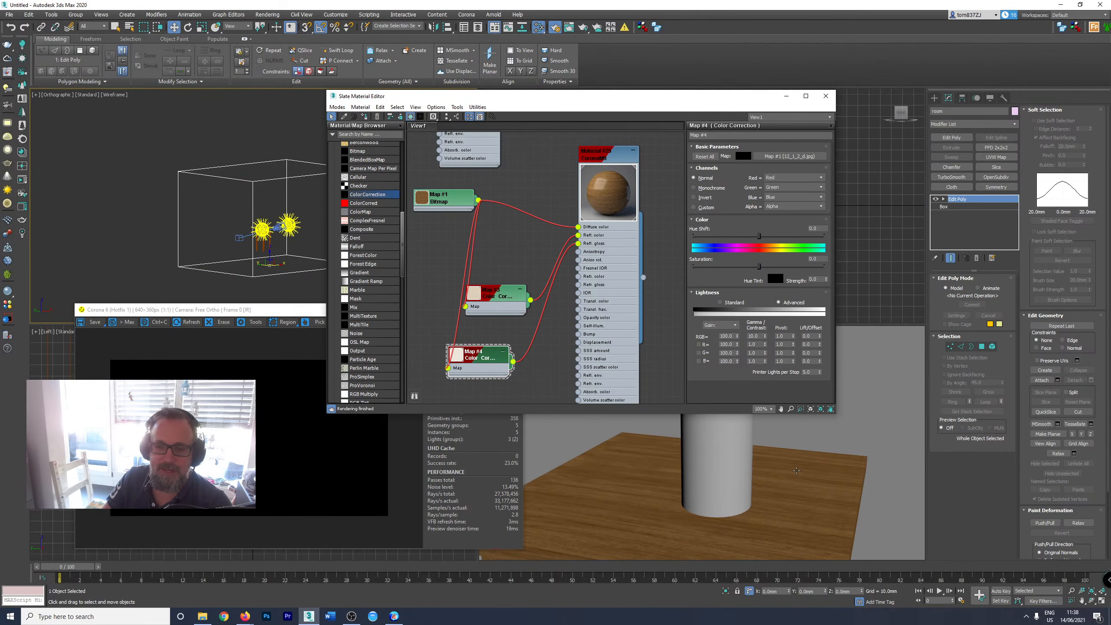
{"action": "left_click", "coordinate": [713, 454]}
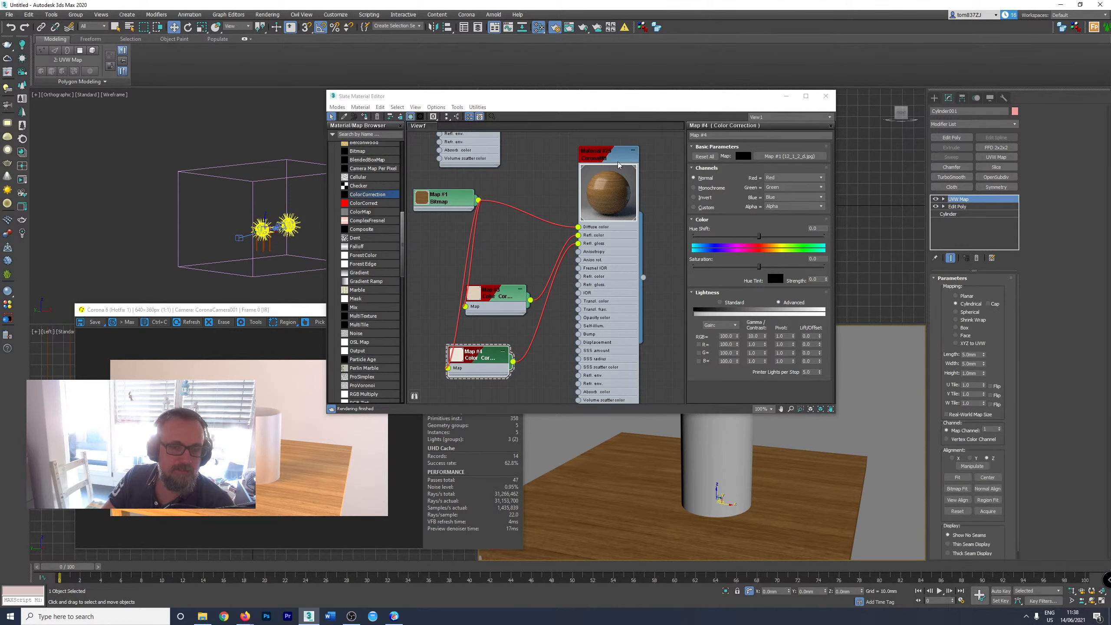
{"action": "left_click_drag", "start_coordinate": [588, 97], "coordinate": [649, 92]}
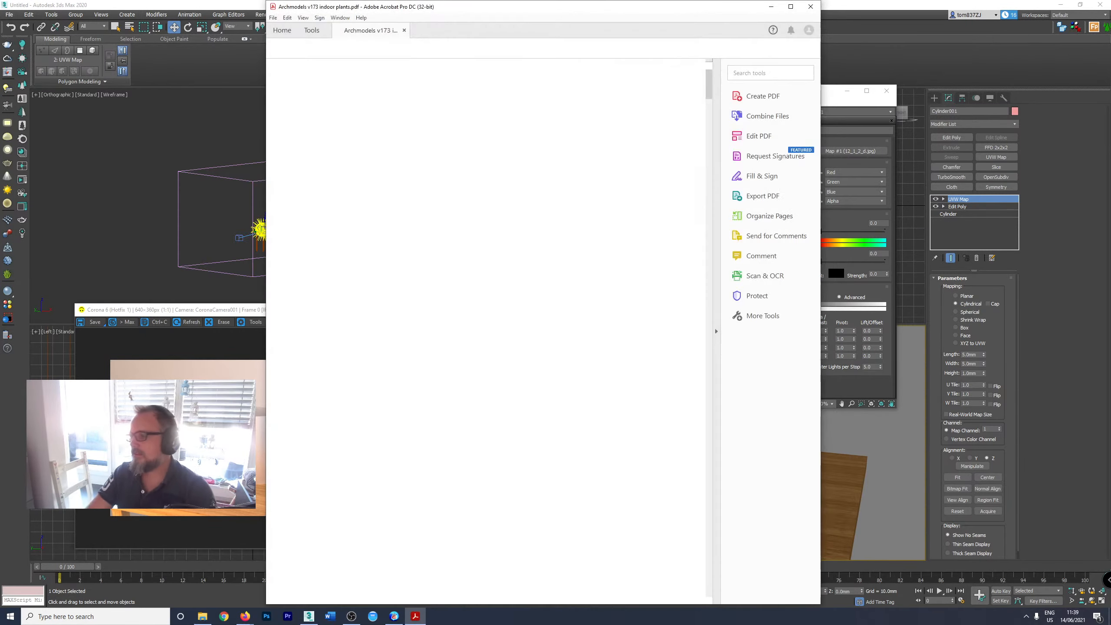
Move the Archmodels v173 indoor plants PDF out of the way and switch the orthographic view to a top view around the table.
{"action": "left_click_drag", "start_coordinate": [579, 12], "coordinate": [1110, 88]}
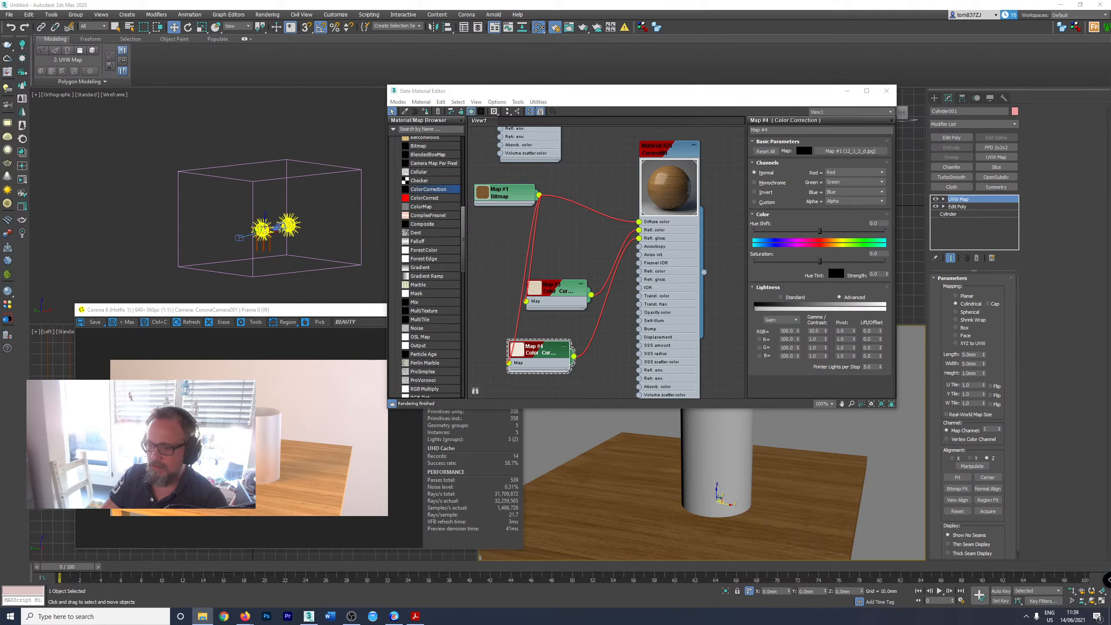
{"action": "right_click", "coordinate": [319, 230]}
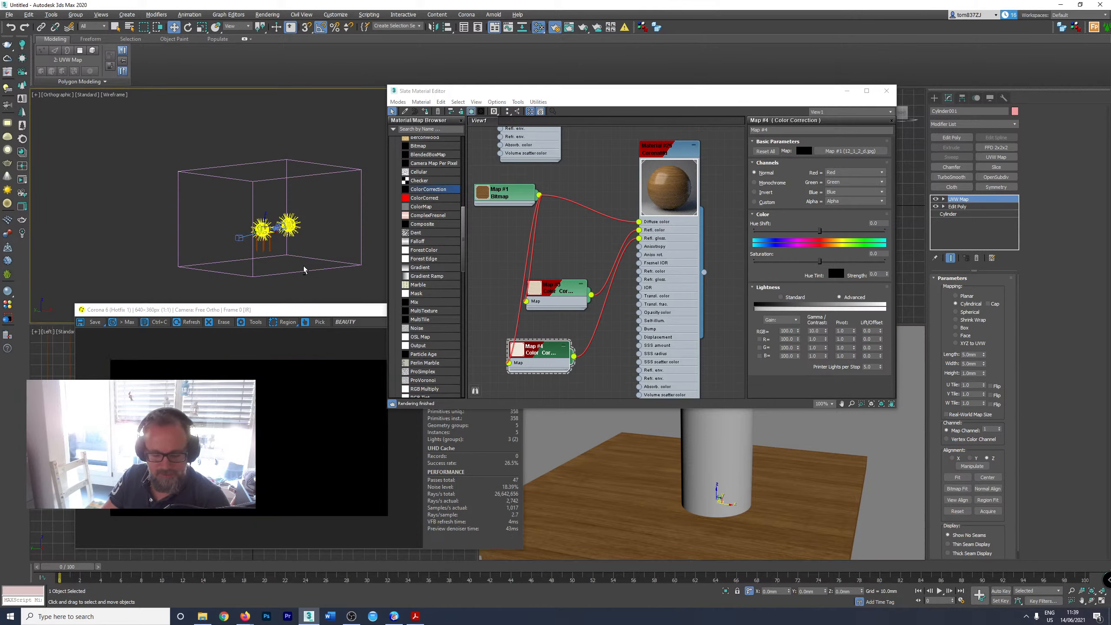
{"action": "key", "text": "t"}
{"action": "scroll", "coordinate": [312, 265], "scroll_direction": "down", "scroll_amount": 5}
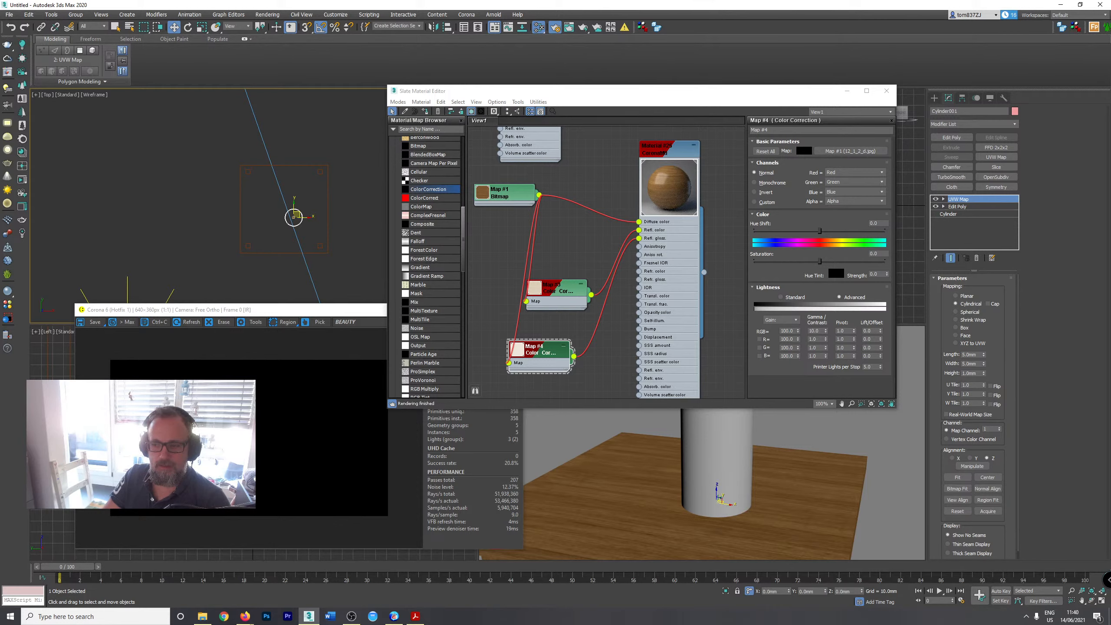
{"action": "left_click_drag", "start_coordinate": [1110, 457], "coordinate": [1110, 344]}
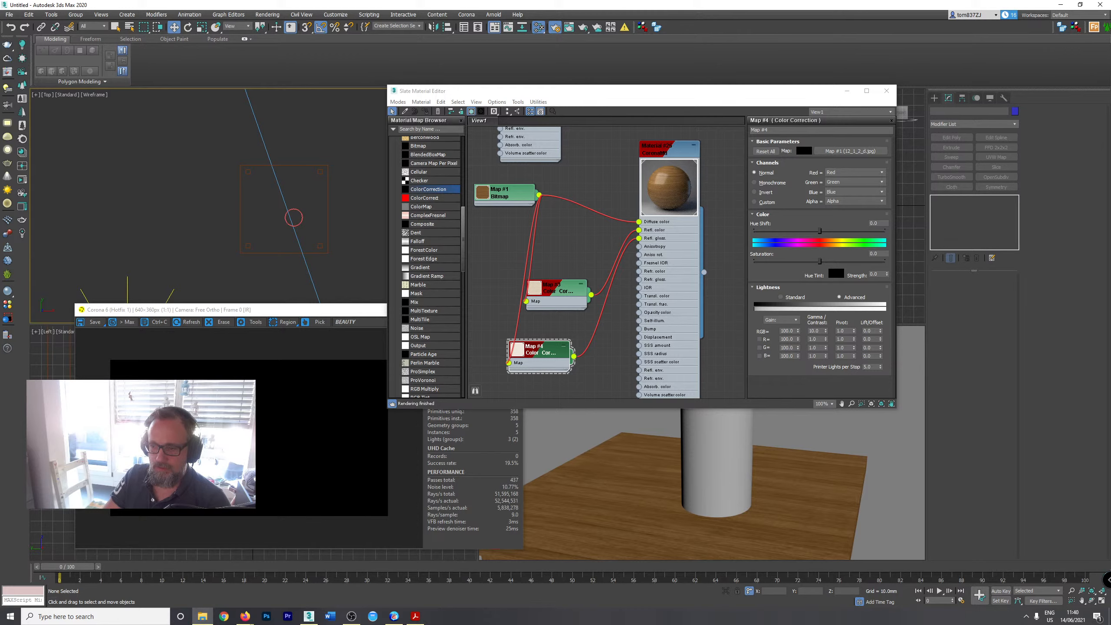
{"action": "left_click_drag", "start_coordinate": [1110, 344], "coordinate": [1110, 434]}
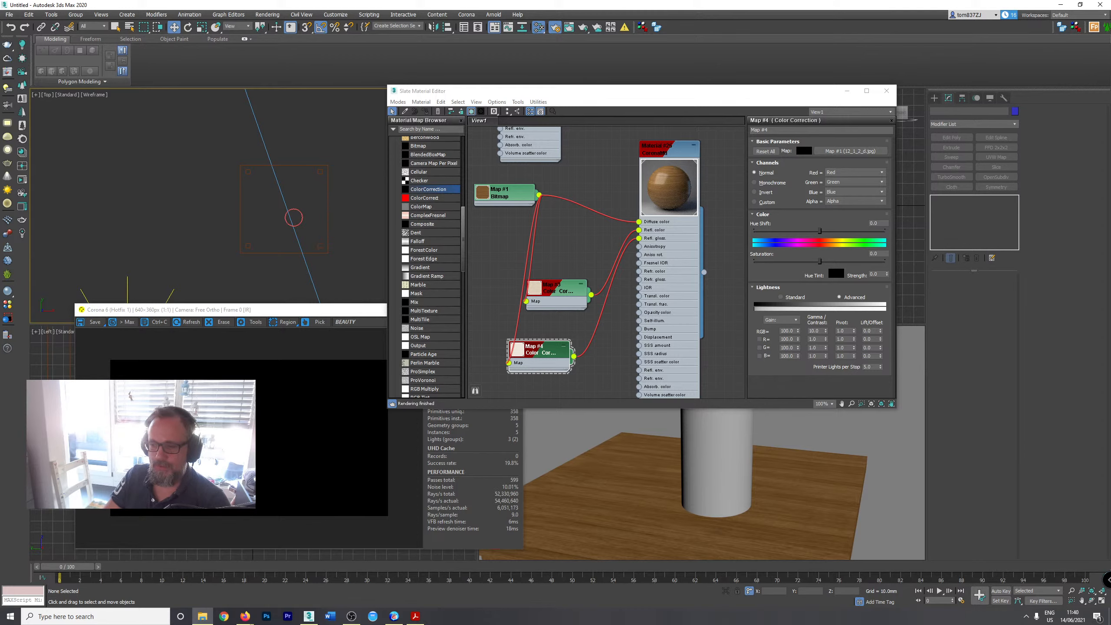
Close the Corona render window and the Slate Material Editor.
{"action": "left_click", "coordinate": [352, 310]}
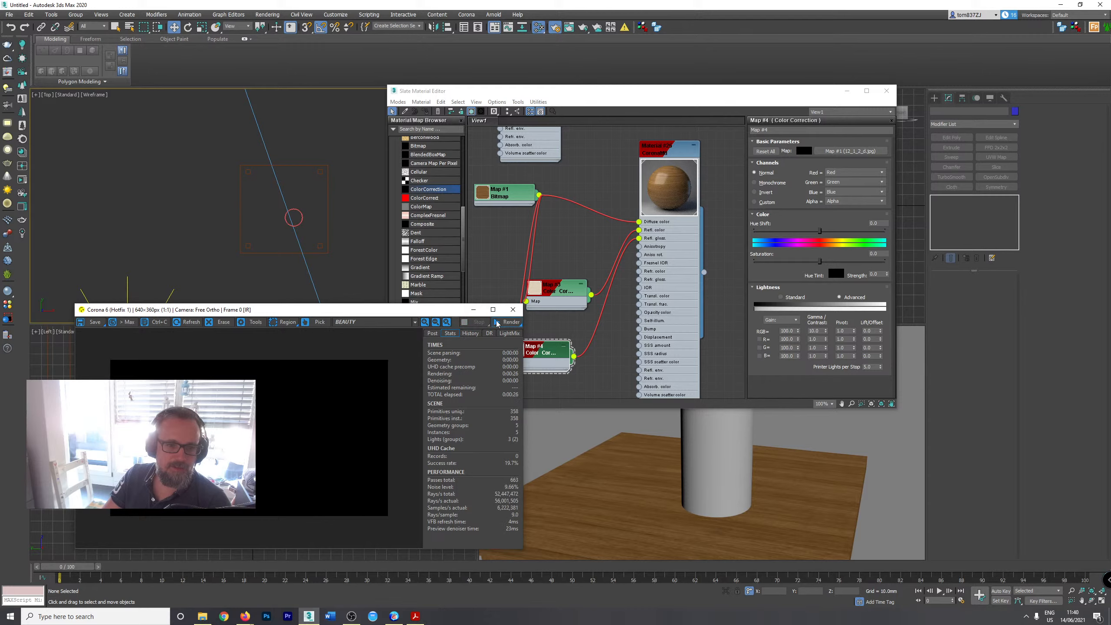
{"action": "left_click", "coordinate": [512, 309]}
{"action": "left_click", "coordinate": [886, 91]}
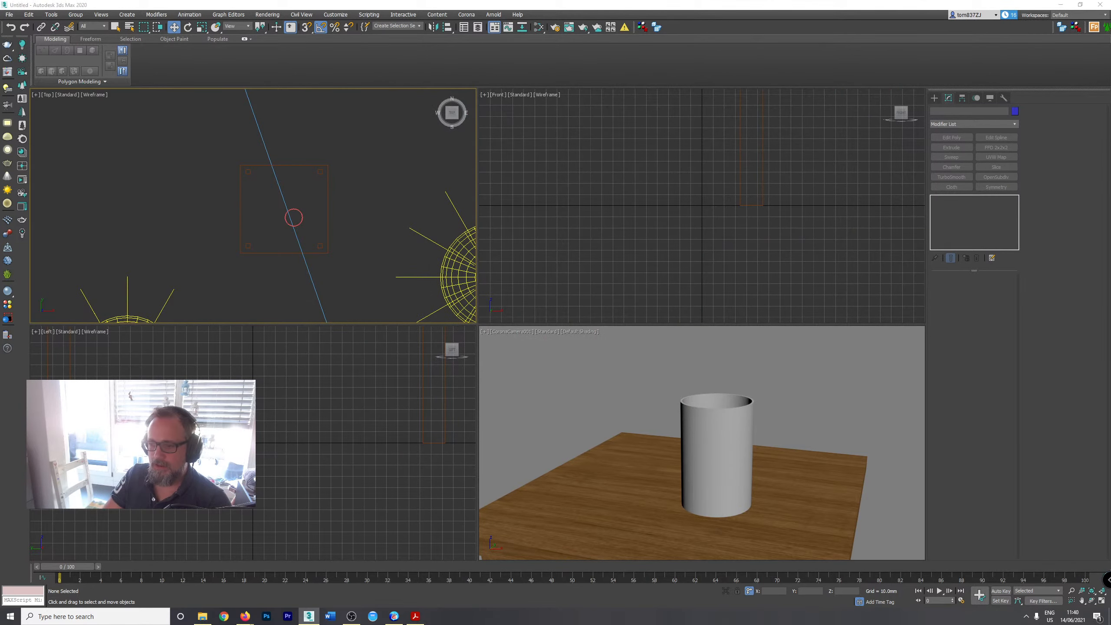
{"action": "left_click_drag", "start_coordinate": [880, 379], "coordinate": [338, 238]}
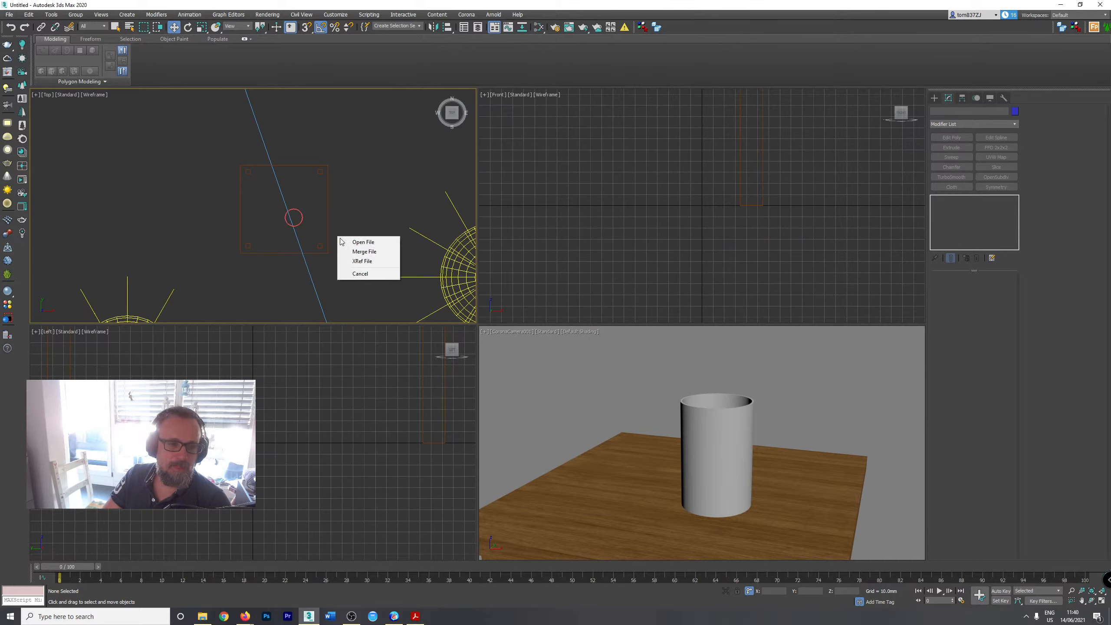
{"action": "left_click", "coordinate": [345, 242]}
{"action": "left_click", "coordinate": [595, 325]}
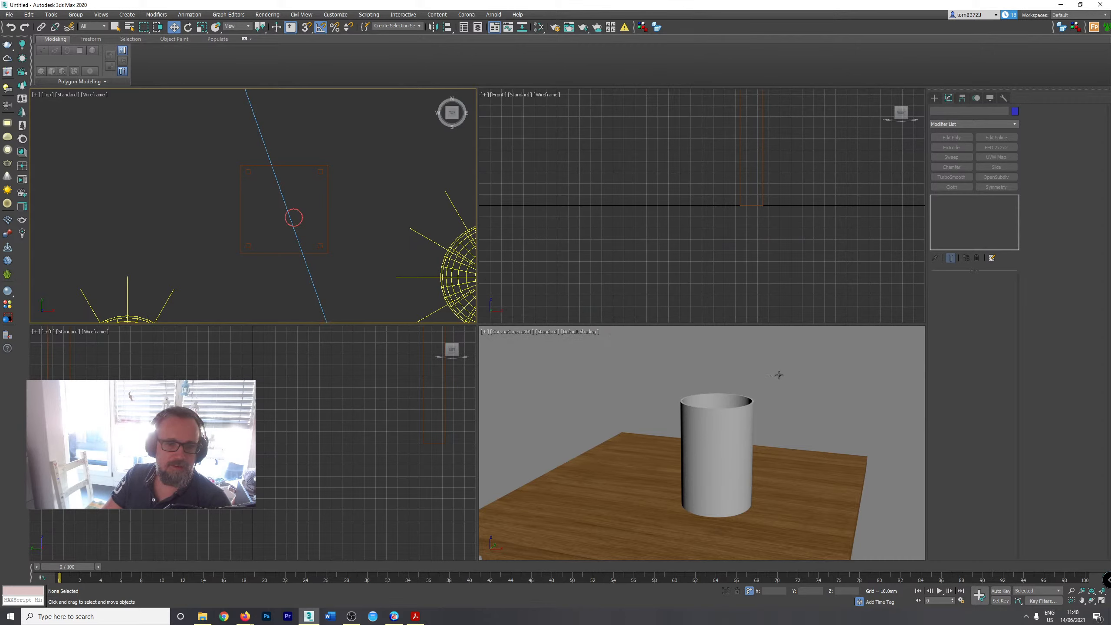
Merge the AM173_054 plant model file into the scene and move it behind the cylinder in the top view.
{"action": "left_click_drag", "start_coordinate": [989, 414], "coordinate": [389, 206]}
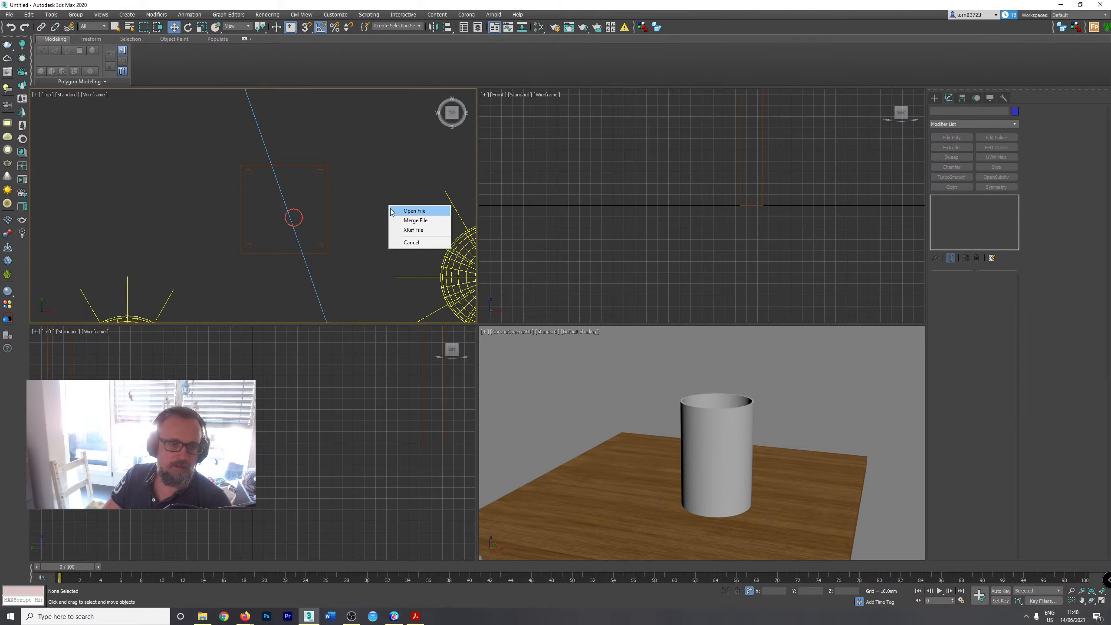
{"action": "left_click", "coordinate": [416, 220]}
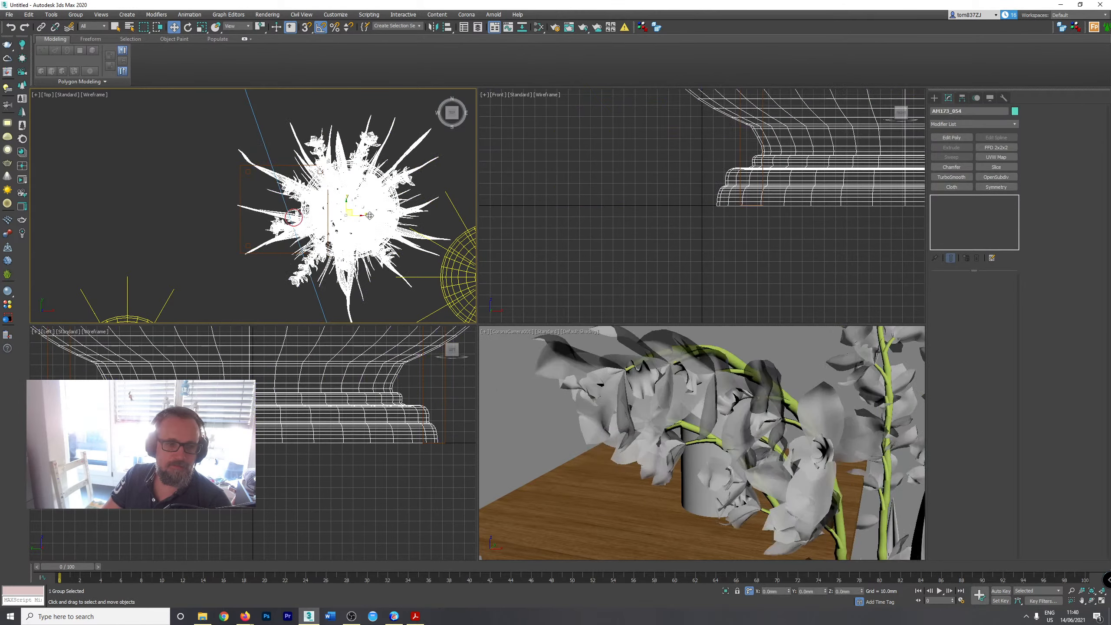
{"action": "scroll", "coordinate": [356, 224], "scroll_direction": "down", "scroll_amount": 3}
{"action": "left_click_drag", "start_coordinate": [356, 224], "coordinate": [290, 143]}
Raise the plant in a front view so its pot base rests on the tabletop.
{"action": "key", "text": "f"}
{"action": "key", "text": "z"}
{"action": "scroll", "coordinate": [331, 218], "scroll_direction": "down", "scroll_amount": 3}
{"action": "scroll", "coordinate": [331, 219], "scroll_direction": "up", "scroll_amount": 2}
{"action": "key", "text": "r"}
{"action": "key", "text": "w"}
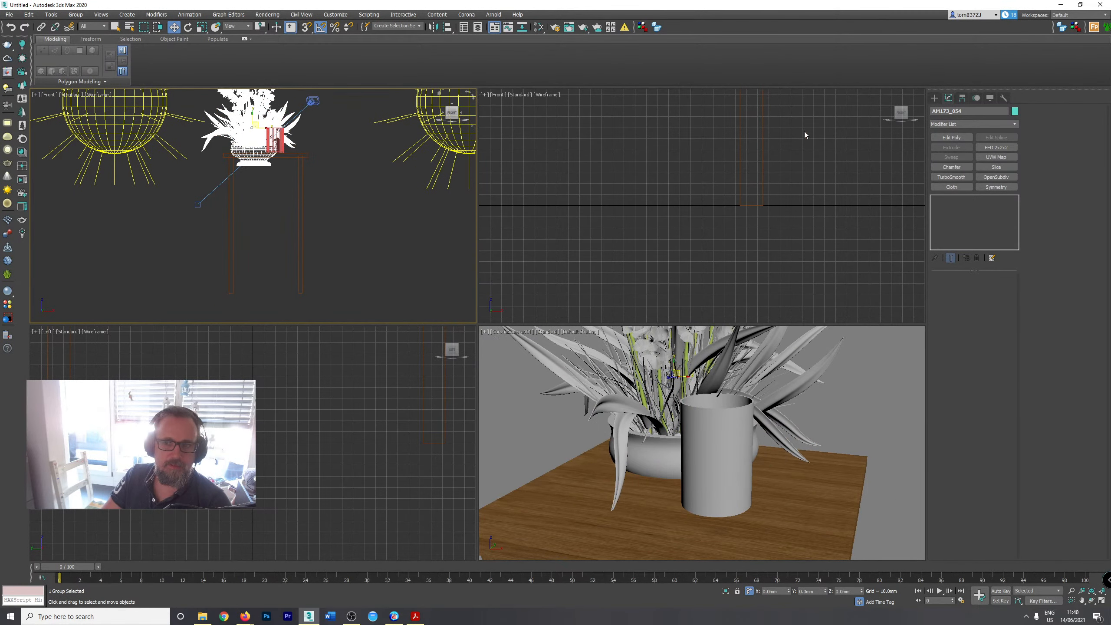
{"action": "middle_click_drag", "start_coordinate": [290, 144], "coordinate": [316, 221]}
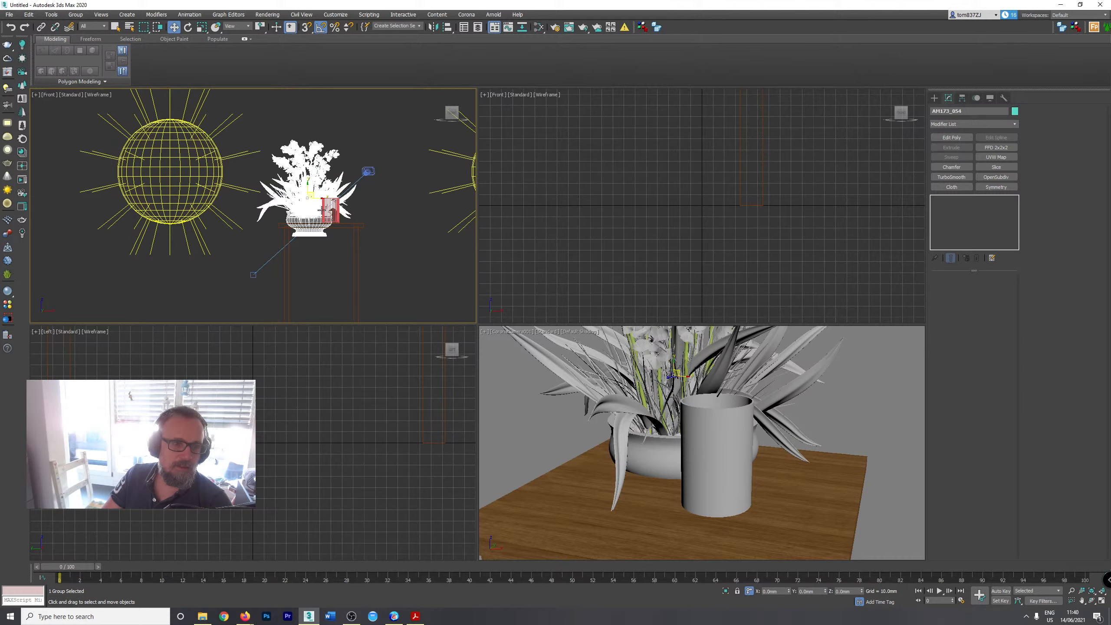
{"action": "mouse_move", "coordinate": [313, 192]}
{"action": "left_mouse_down"}
{"action": "mouse_move", "coordinate": [318, 181]}
{"action": "mouse_move", "coordinate": [304, 189]}
{"action": "left_mouse_up"}
{"action": "scroll", "coordinate": [319, 180], "scroll_direction": "up", "scroll_amount": 5}
{"action": "scroll", "coordinate": [303, 189], "scroll_direction": "up", "scroll_amount": 5}
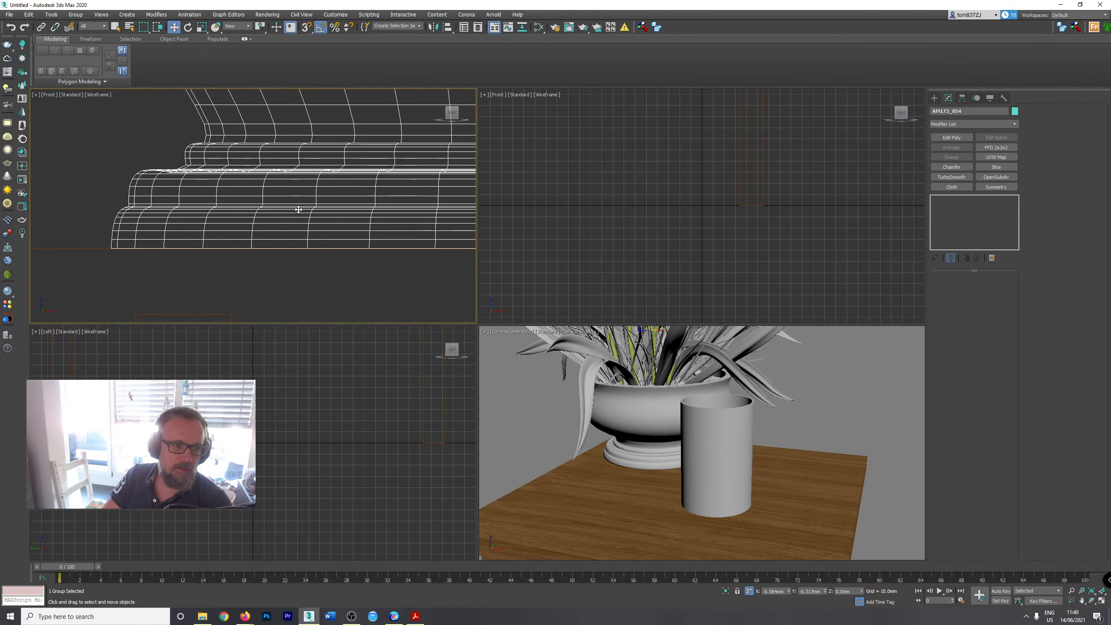
{"action": "scroll", "coordinate": [300, 209], "scroll_direction": "down", "scroll_amount": 5}
{"action": "scroll", "coordinate": [312, 229], "scroll_direction": "down", "scroll_amount": 5}
Scale the plant down uniformly to suit the table.
{"action": "key", "text": "r"}
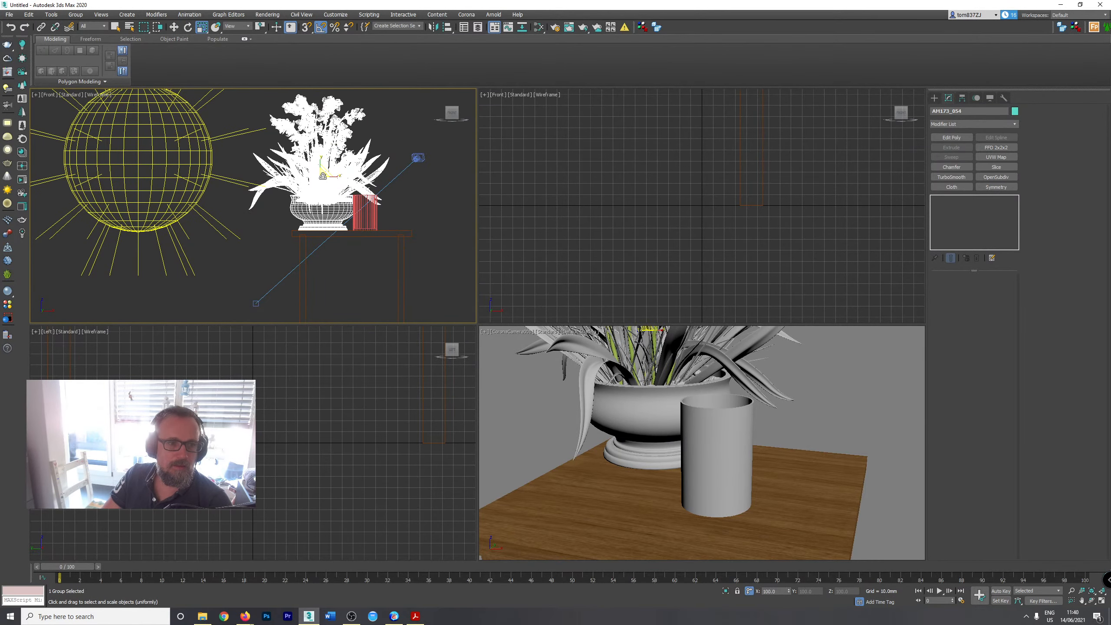
{"action": "left_click_drag", "start_coordinate": [324, 176], "coordinate": [323, 193]}
{"action": "key", "text": "e"}
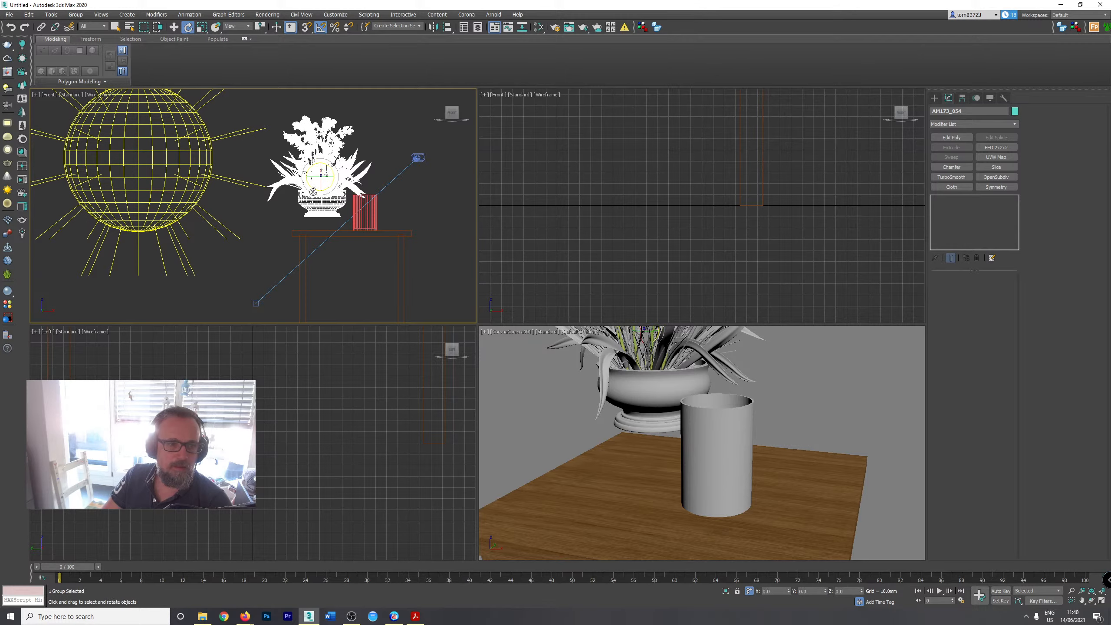
Lower the scaled plant in the front view until its pot stands on the tabletop again.
{"action": "key", "text": "z"}
{"action": "key", "text": "w"}
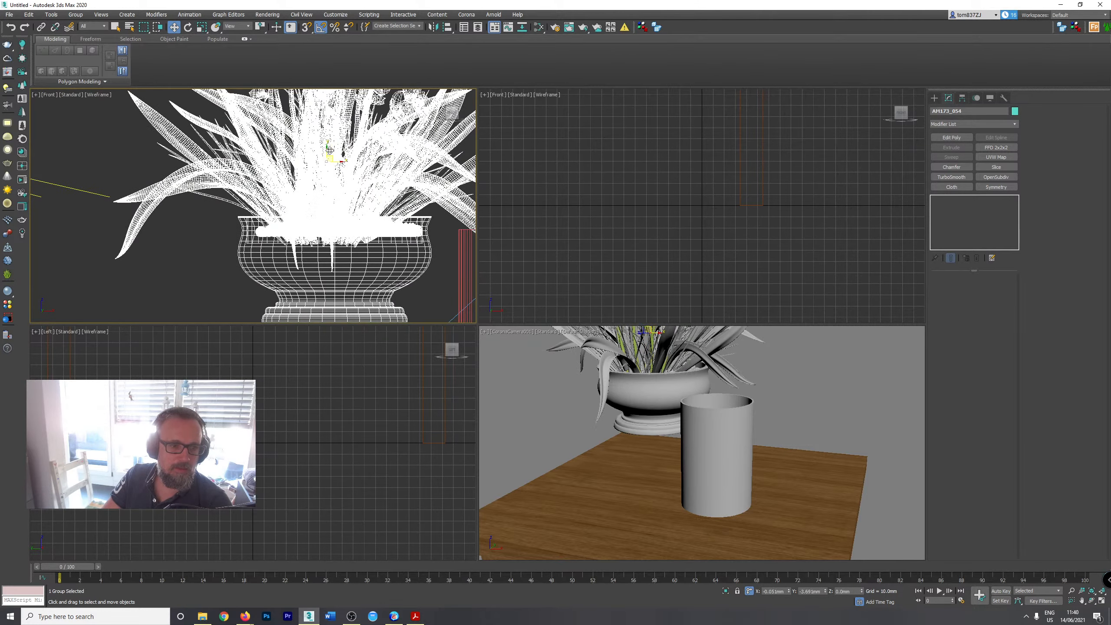
{"action": "middle_click_drag", "start_coordinate": [321, 240], "coordinate": [320, 128]}
{"action": "scroll", "coordinate": [333, 198], "scroll_direction": "up", "scroll_amount": 3}
{"action": "left_click_drag", "start_coordinate": [333, 205], "coordinate": [335, 291]}
{"action": "scroll", "coordinate": [334, 291], "scroll_direction": "down", "scroll_amount": 1}
{"action": "middle_click_drag", "start_coordinate": [335, 291], "coordinate": [321, 151]}
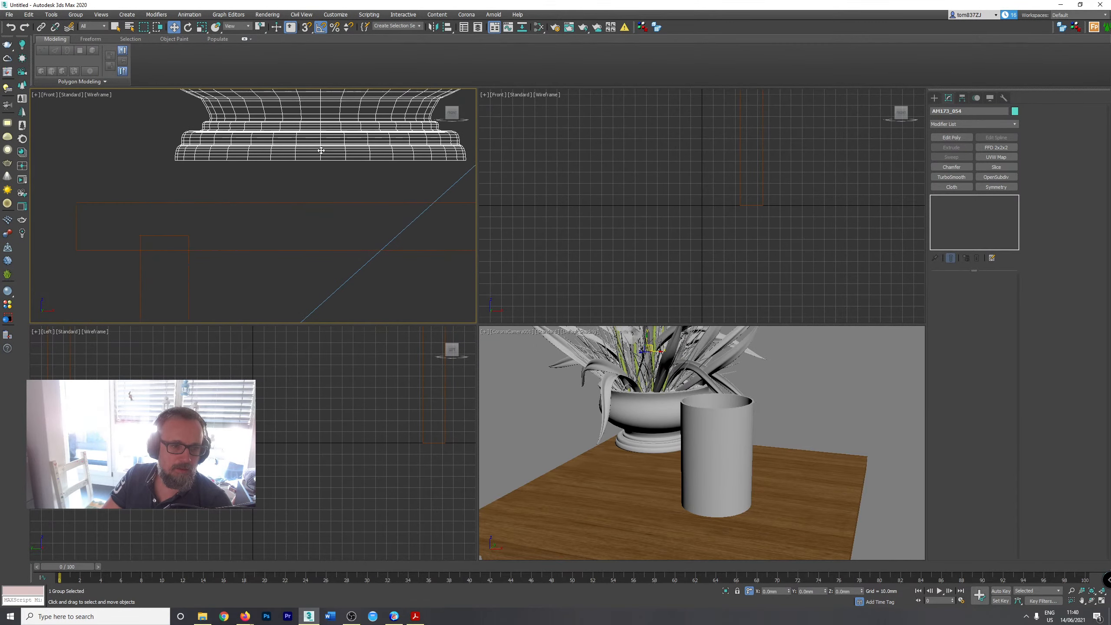
{"action": "left_click_drag", "start_coordinate": [324, 151], "coordinate": [334, 199]}
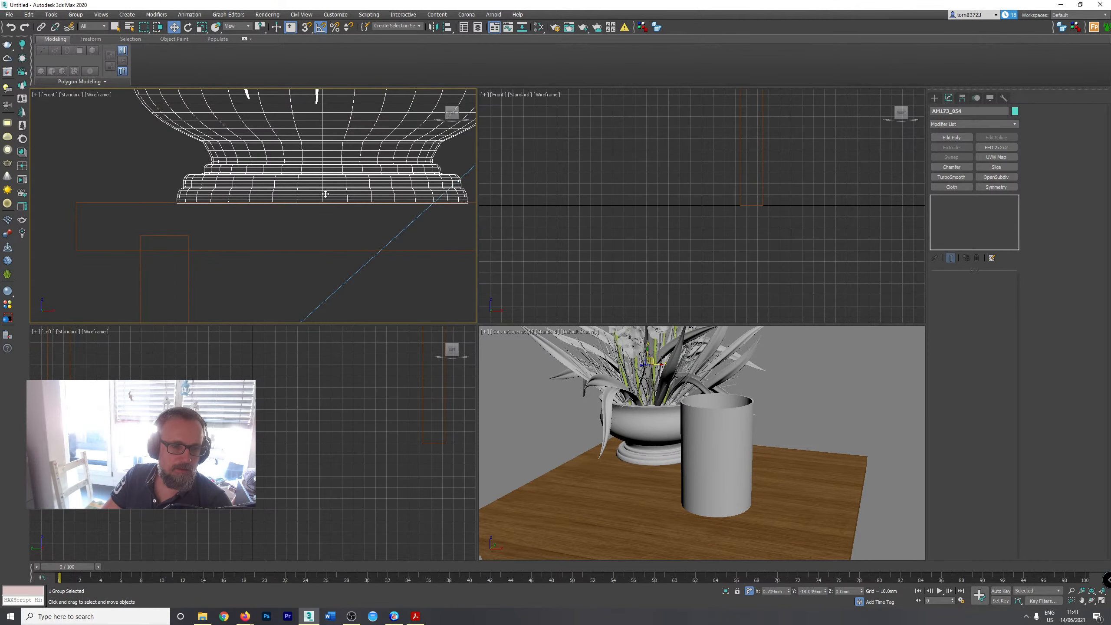
{"action": "scroll", "coordinate": [334, 198], "scroll_direction": "down", "scroll_amount": 3}
{"action": "scroll", "coordinate": [333, 199], "scroll_direction": "down", "scroll_amount": 3}
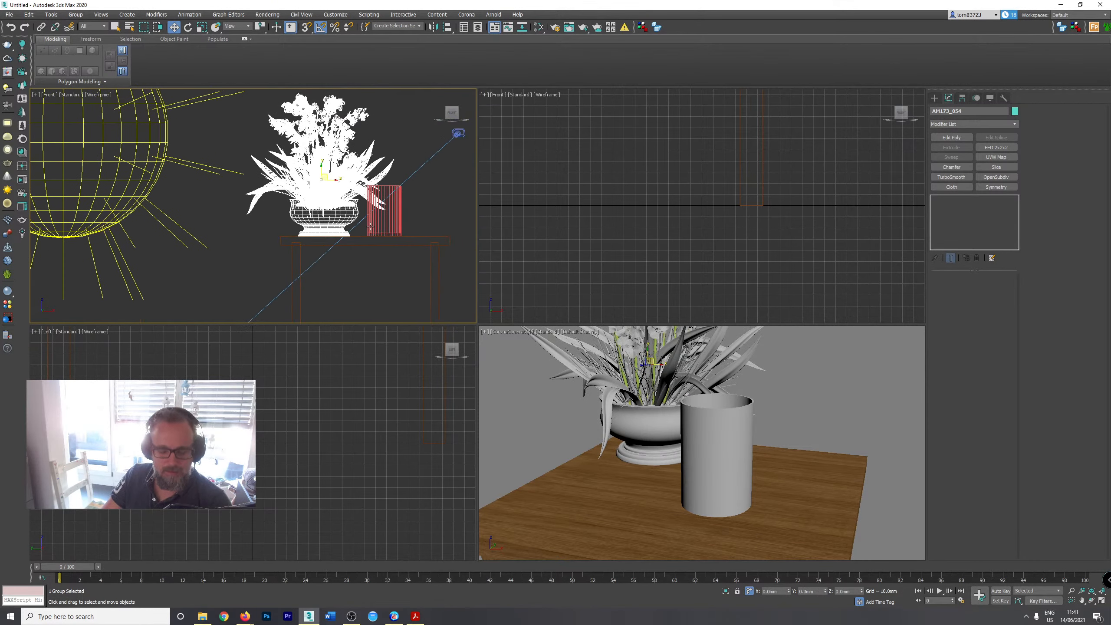
Relink the missing AM173_054 textures in Asset Tracking to the maps folder of Archmodels v173 Indoor Plants.
{"action": "key", "text": "shift+t"}
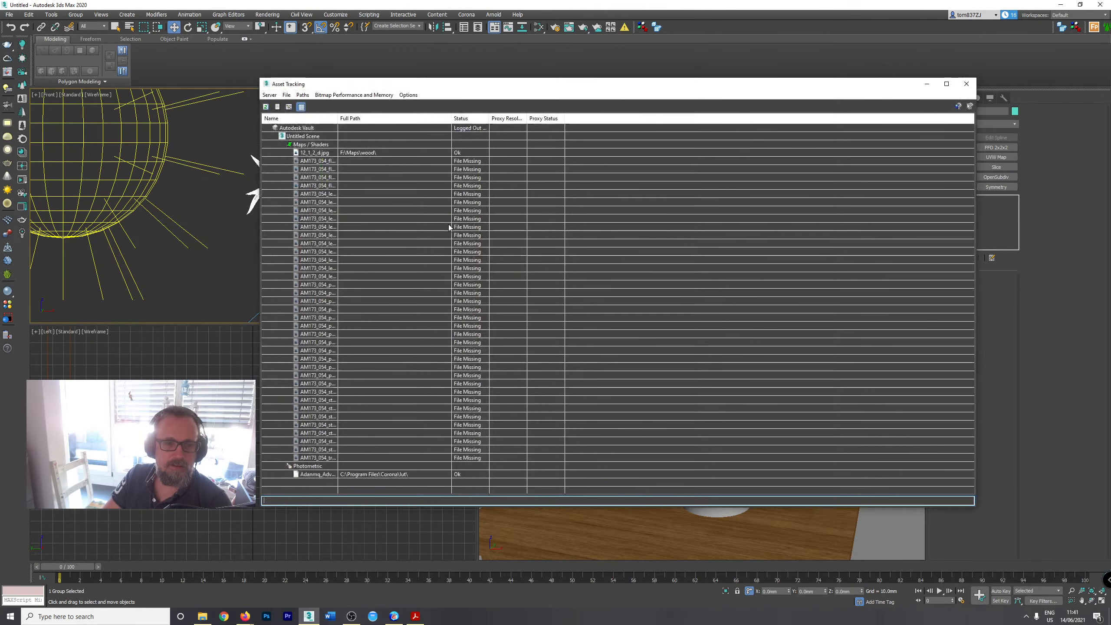
{"action": "left_click", "coordinate": [339, 161]}
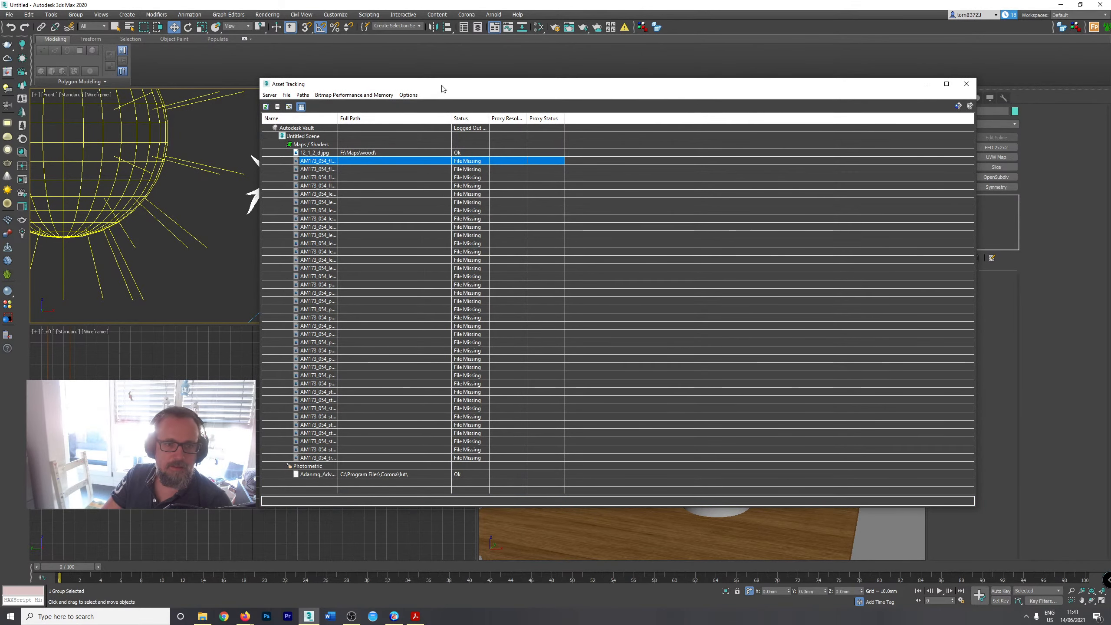
{"action": "left_click_drag", "start_coordinate": [442, 87], "coordinate": [1110, 157]}
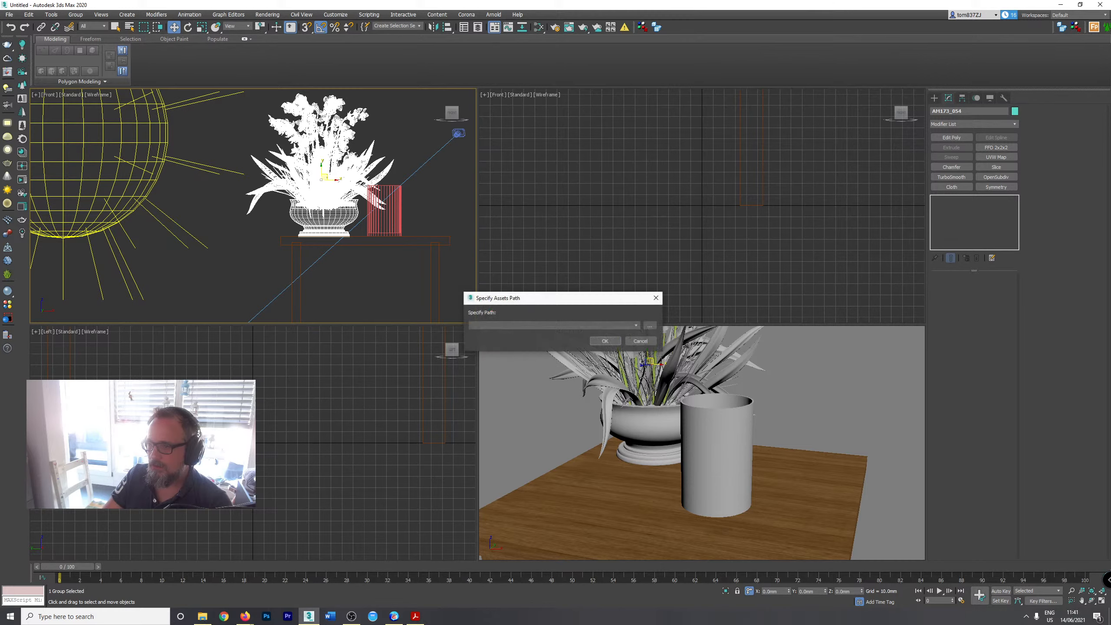
{"action": "left_click_drag", "start_coordinate": [570, 301], "coordinate": [578, 280]}
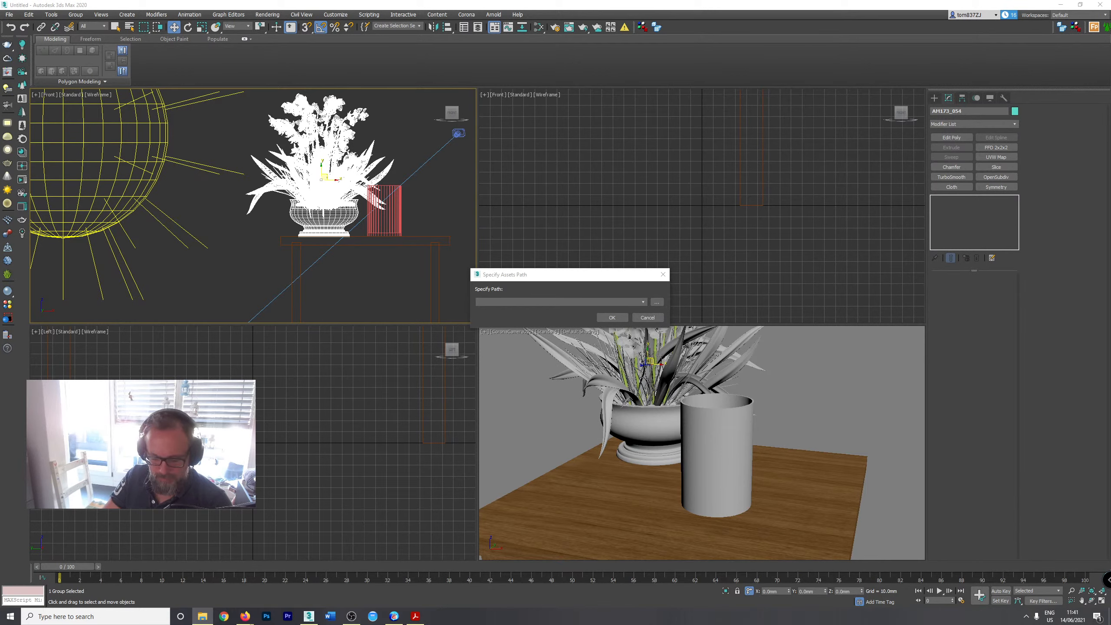
{"action": "left_click", "coordinate": [541, 299]}
{"action": "key", "text": "ctrl+v"}
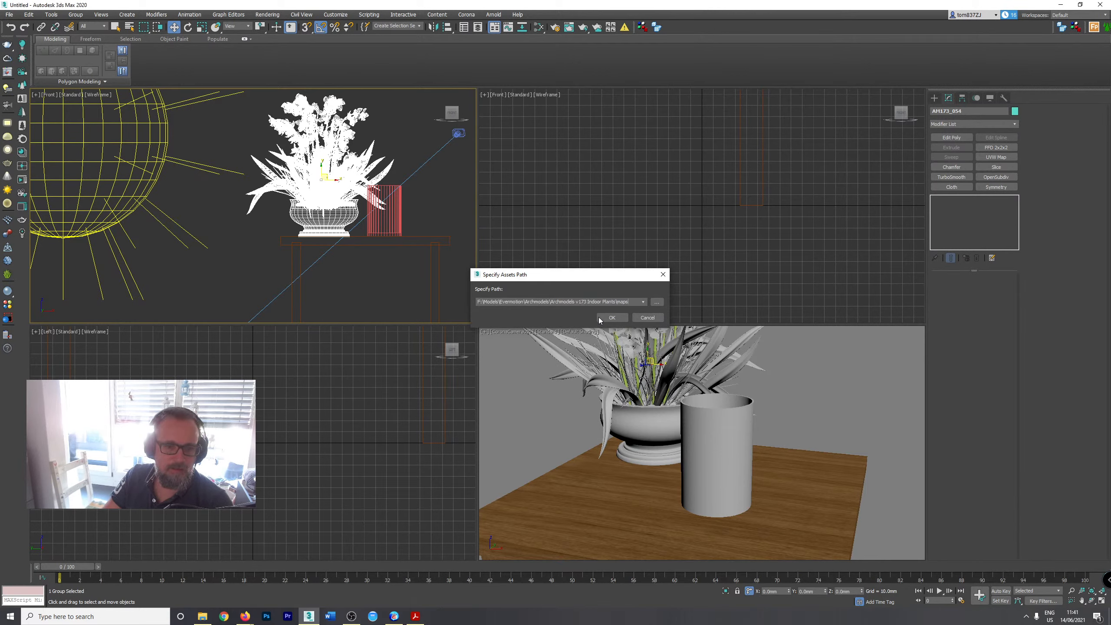
{"action": "left_click", "coordinate": [612, 318]}
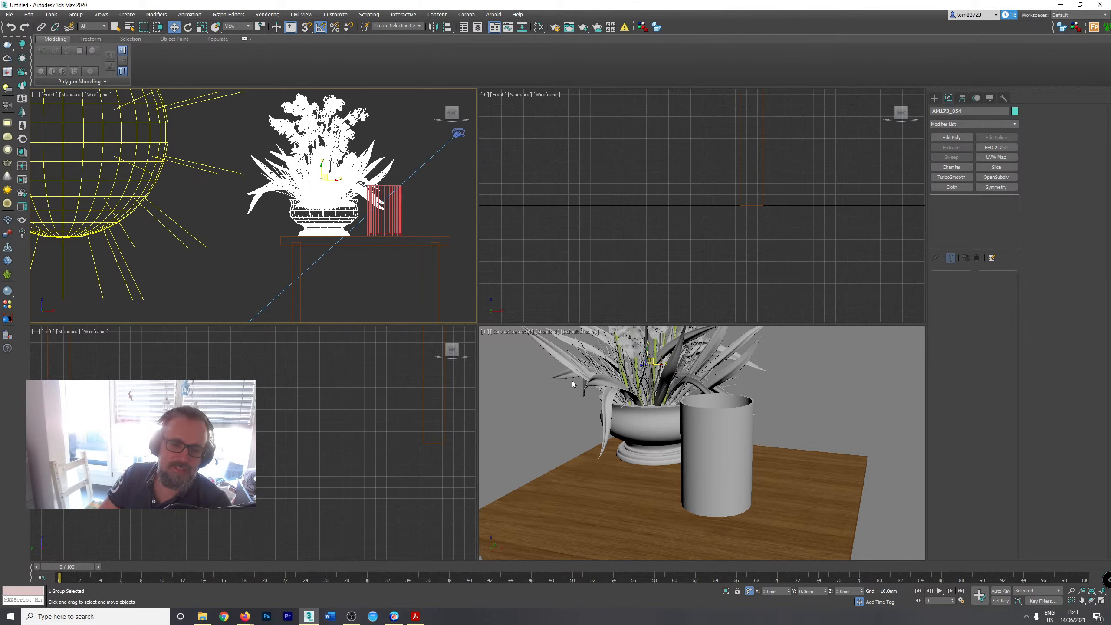
Run the Corona Converter on everything (materials, maps, lights), with specular converted to reflection, and close the converter.
{"action": "right_click", "coordinate": [527, 384]}
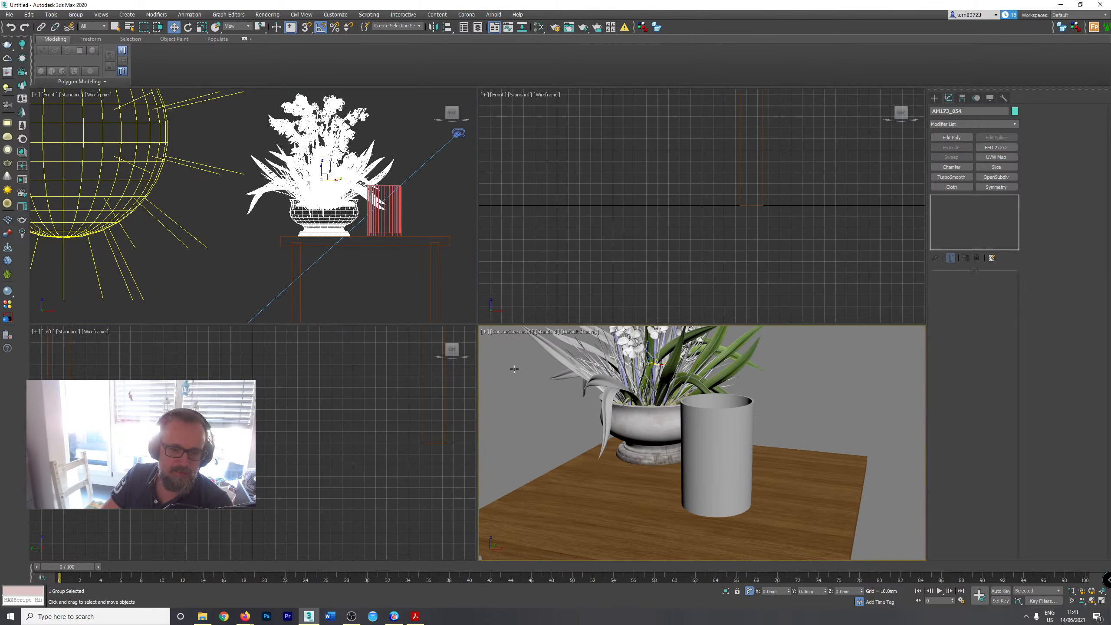
{"action": "right_click", "coordinate": [590, 368]}
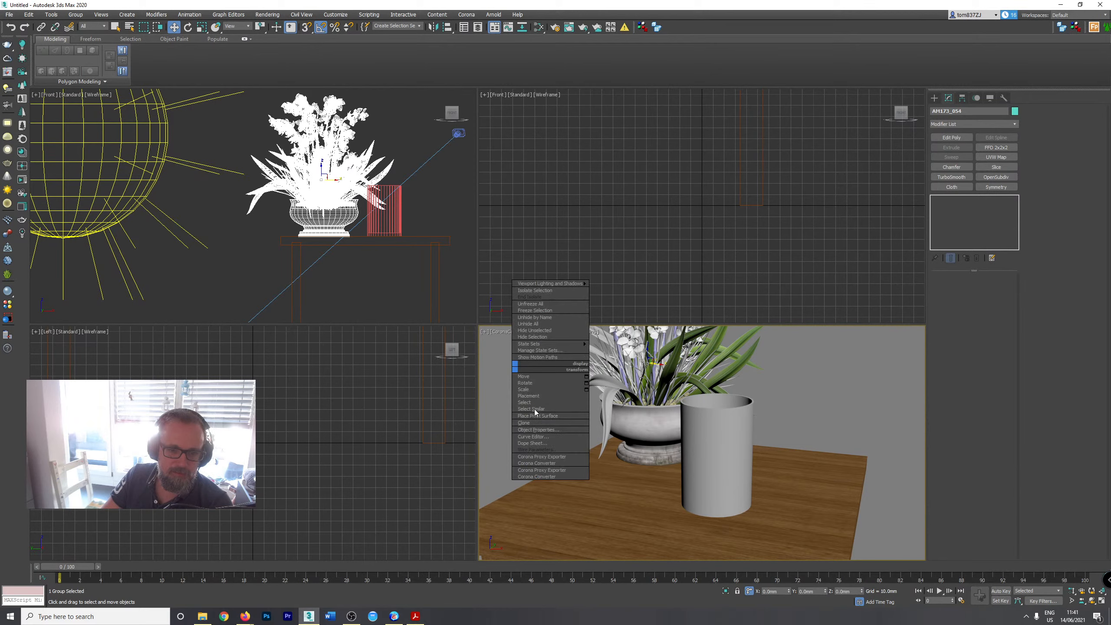
{"action": "left_click", "coordinate": [537, 477]}
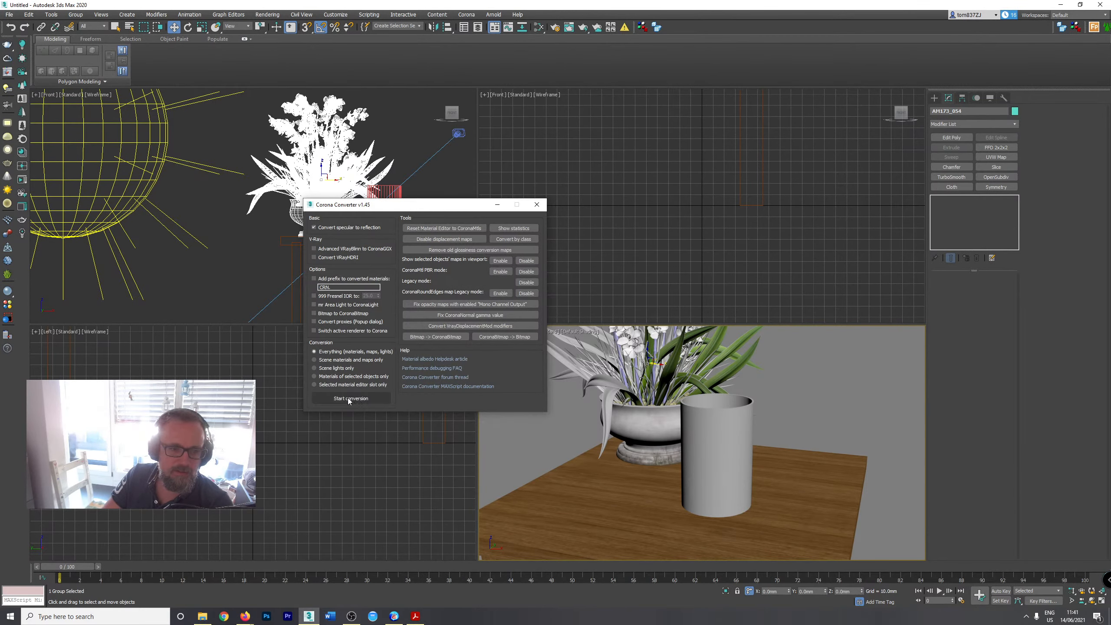
{"action": "left_click", "coordinate": [348, 398]}
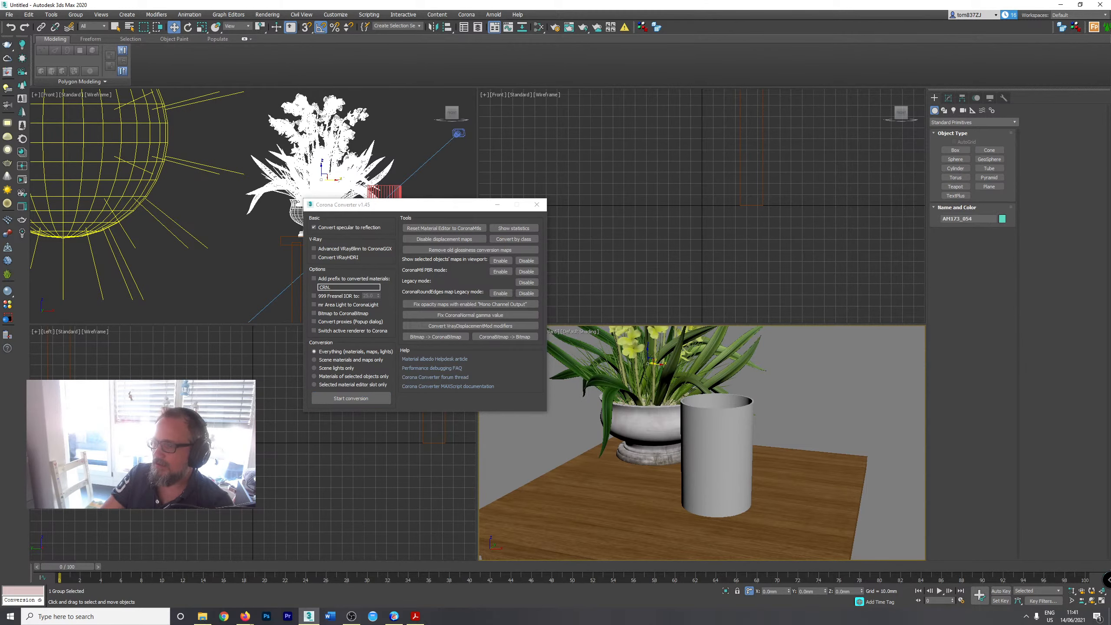
{"action": "left_click", "coordinate": [536, 204]}
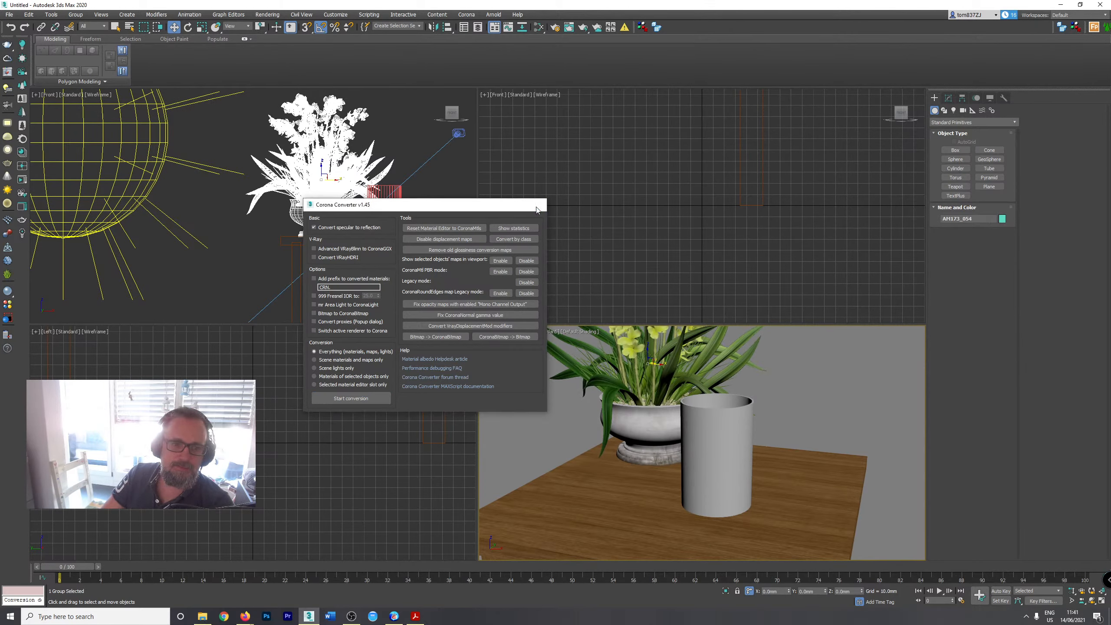
{"action": "right_click", "coordinate": [684, 383]}
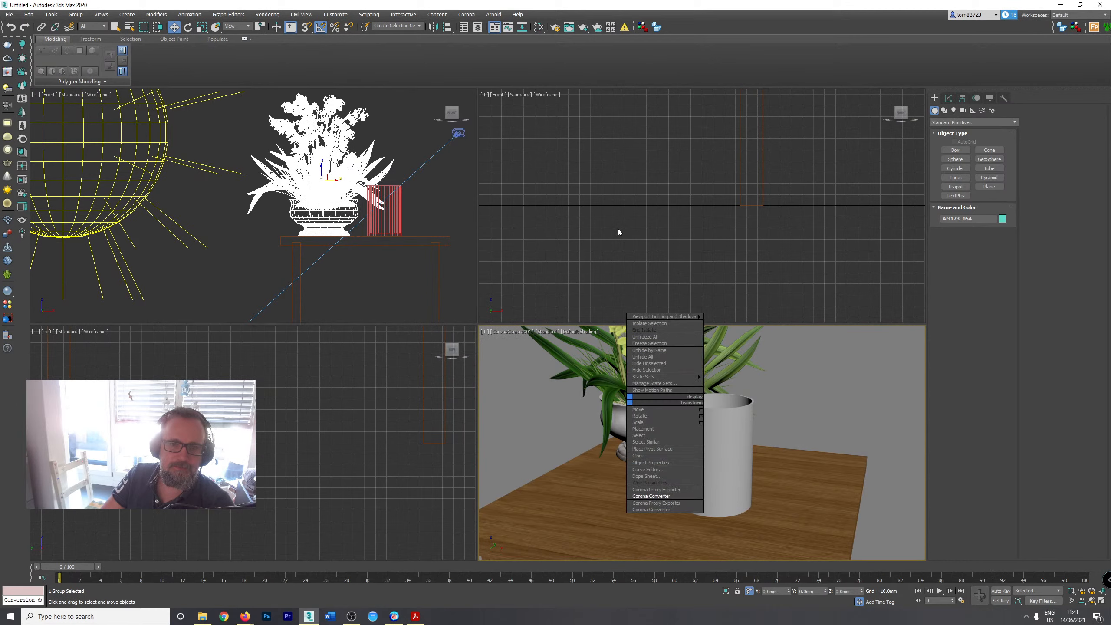
Start a Corona interactive render of the camera view and move the error message window out of the way.
{"action": "left_click", "coordinate": [554, 28]}
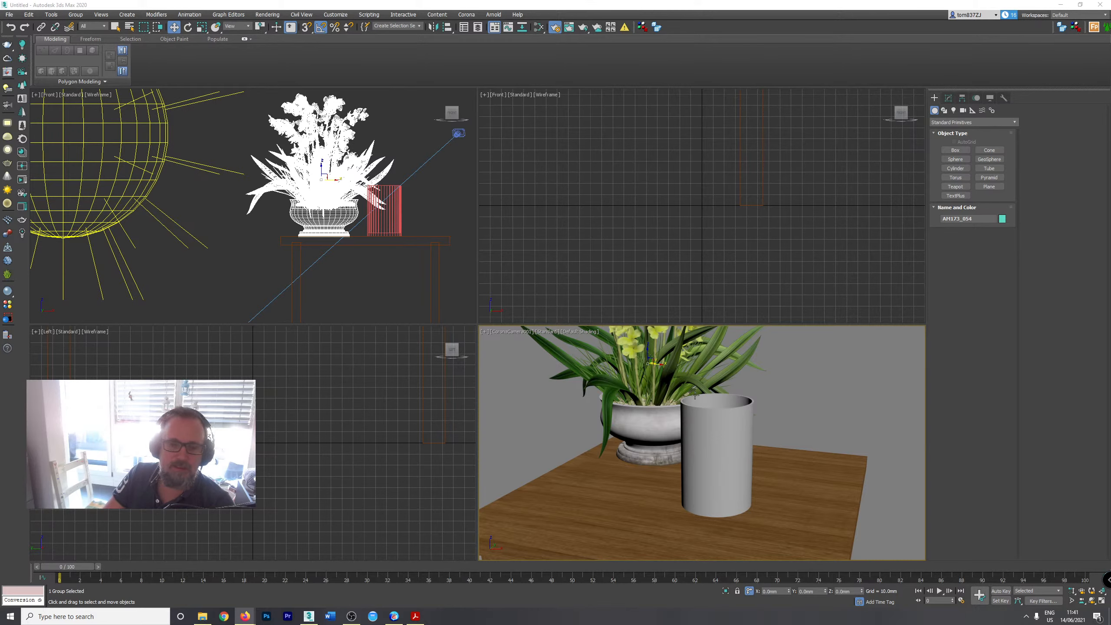
{"action": "left_click", "coordinate": [555, 28]}
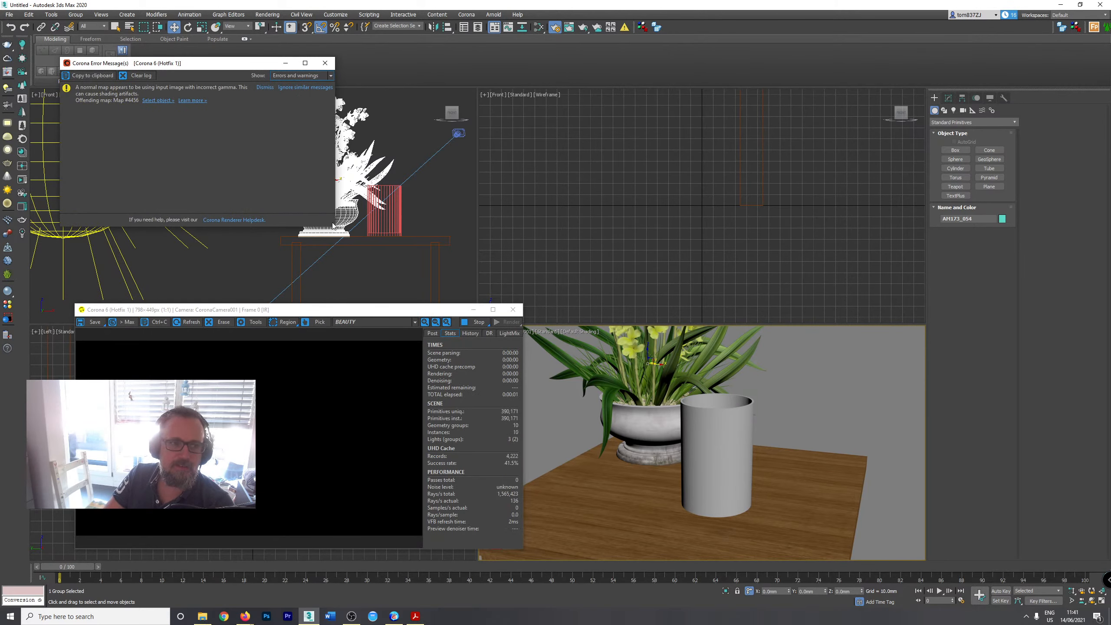
{"action": "left_click_drag", "start_coordinate": [332, 227], "coordinate": [508, 377]}
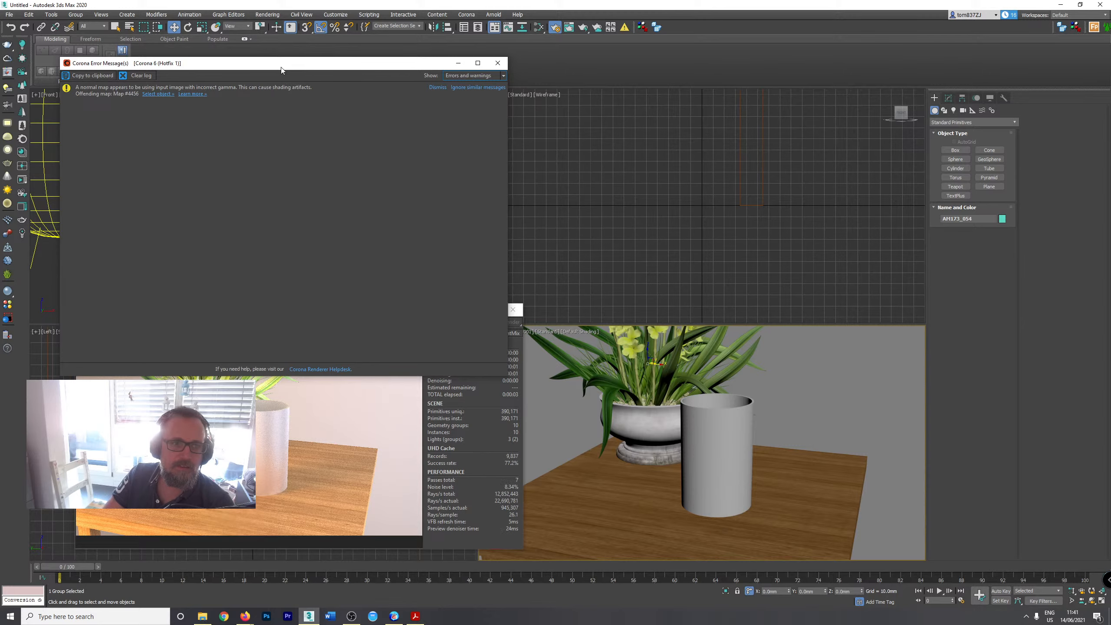
{"action": "left_click_drag", "start_coordinate": [282, 65], "coordinate": [1110, 100]}
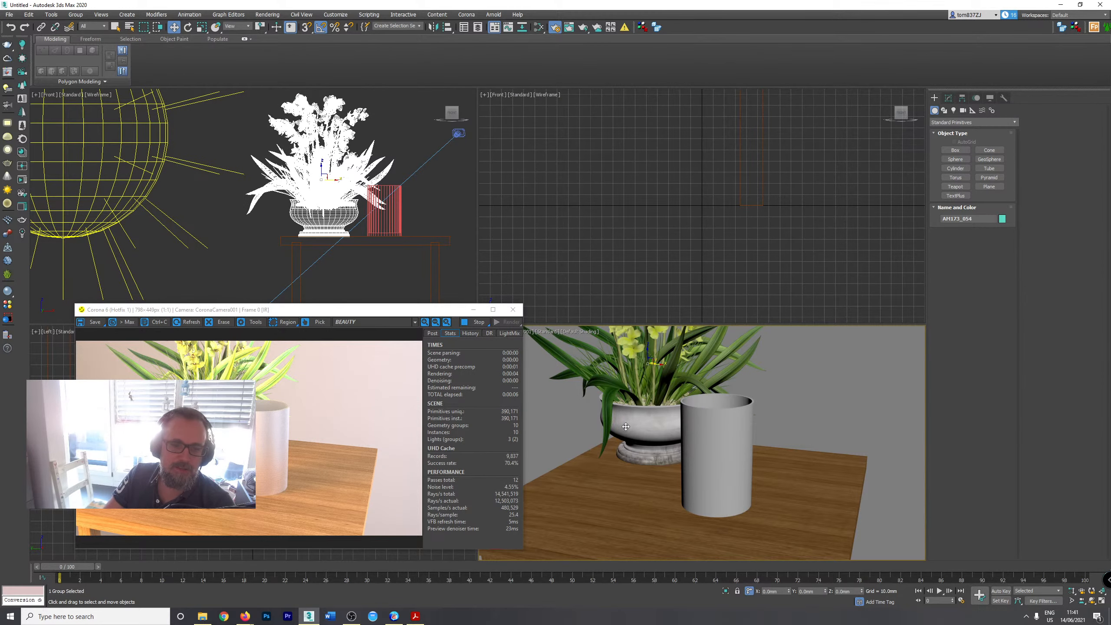
Show the modify parameters of the sphere light beside the plant and move the Corona render window up over the front view.
{"action": "scroll", "coordinate": [326, 251], "scroll_direction": "down", "scroll_amount": 6}
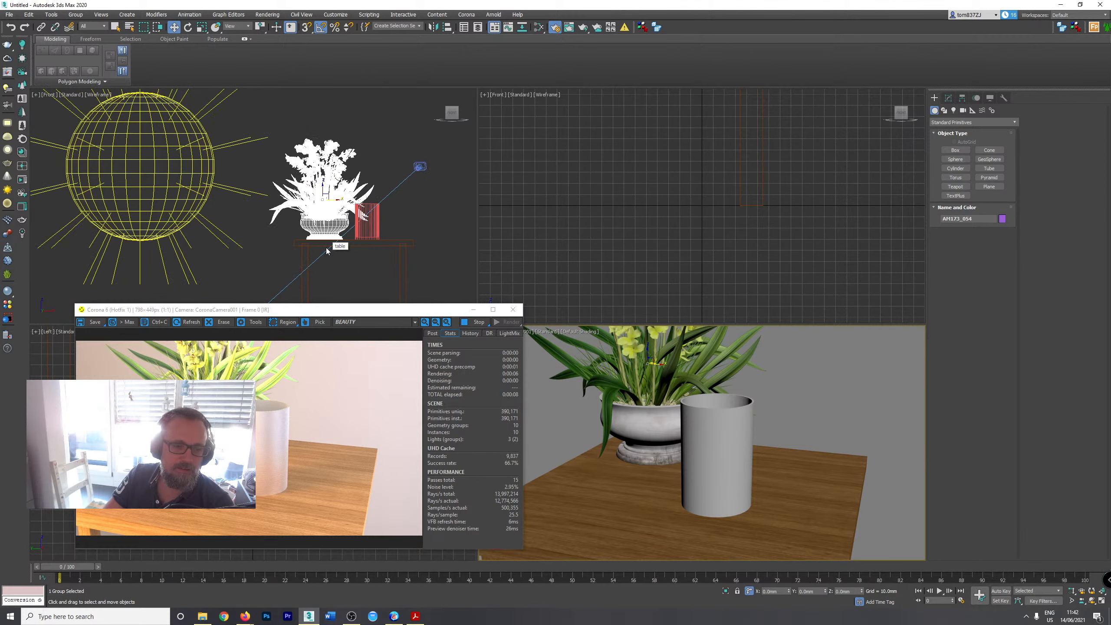
{"action": "scroll", "coordinate": [320, 232], "scroll_direction": "up", "scroll_amount": 2}
{"action": "scroll", "coordinate": [320, 232], "scroll_direction": "up", "scroll_amount": 2}
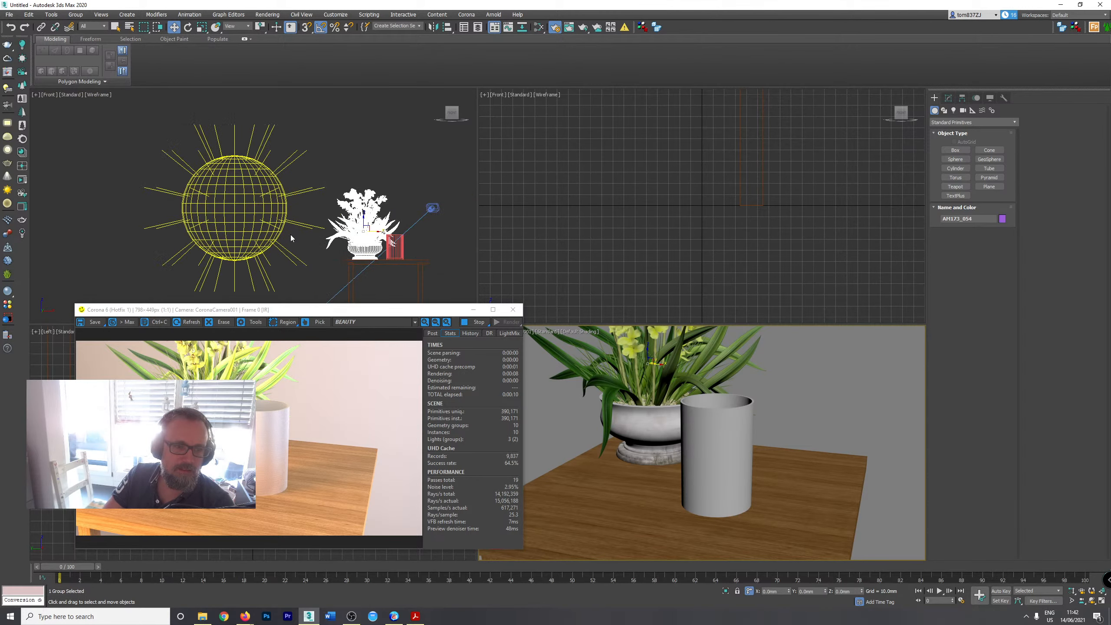
{"action": "left_click", "coordinate": [264, 226]}
{"action": "right_click", "coordinate": [565, 431]}
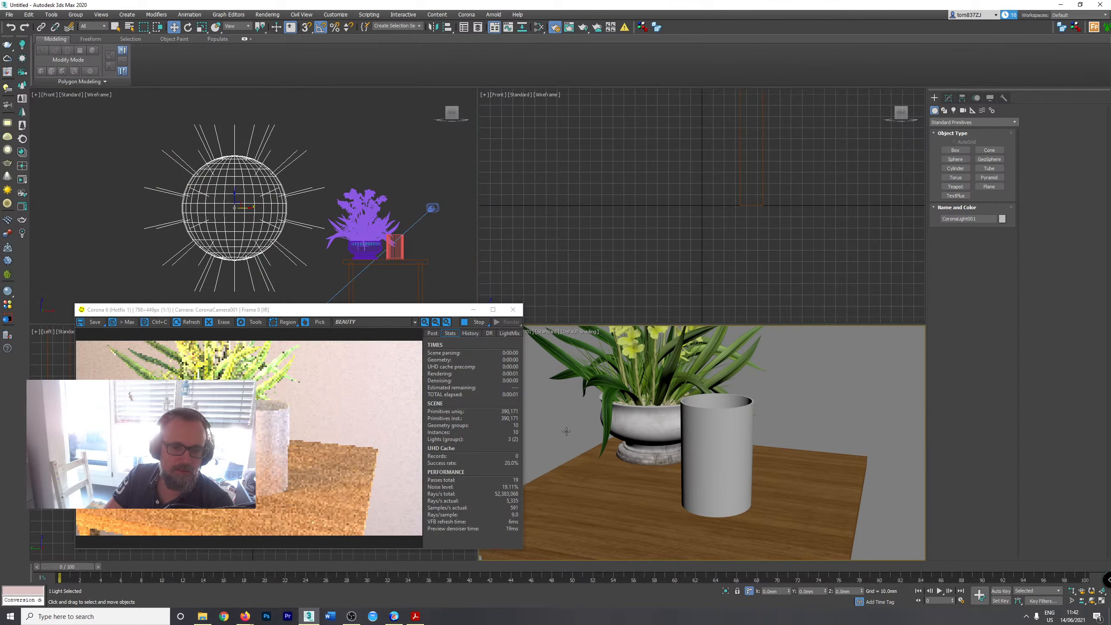
{"action": "left_click", "coordinate": [948, 98]}
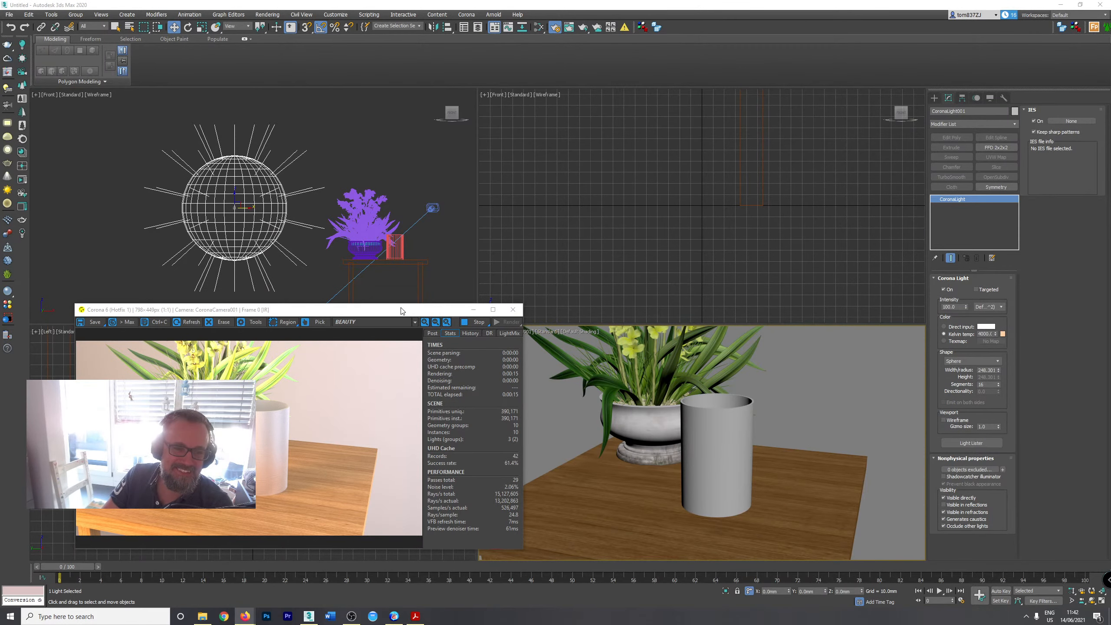
{"action": "left_click_drag", "start_coordinate": [389, 310], "coordinate": [404, 144]}
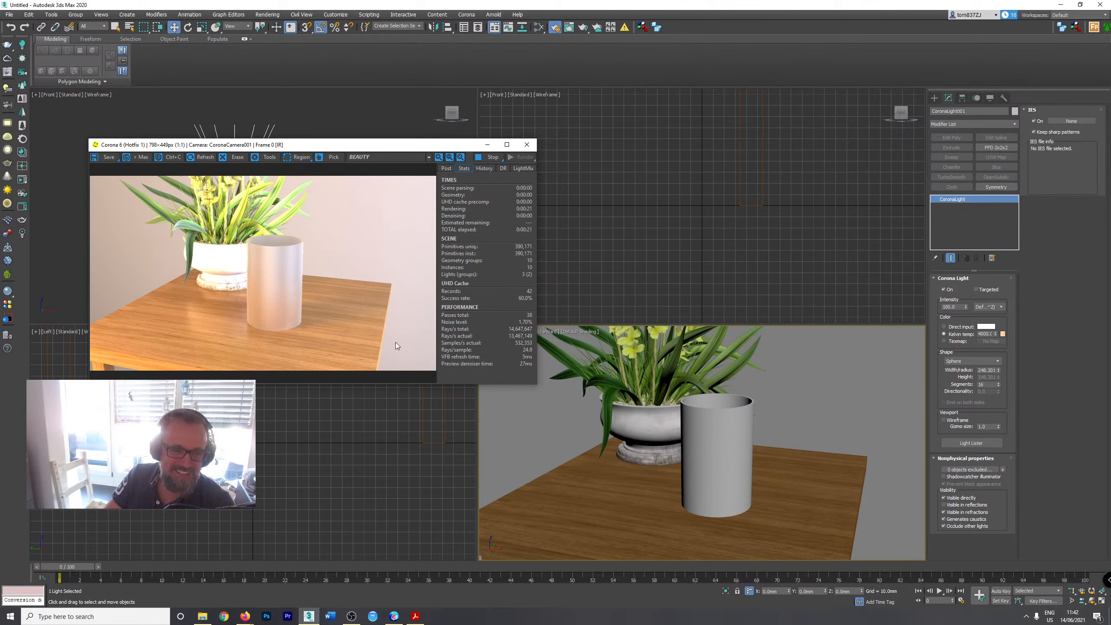
{"action": "left_click_drag", "start_coordinate": [310, 146], "coordinate": [261, 172]}
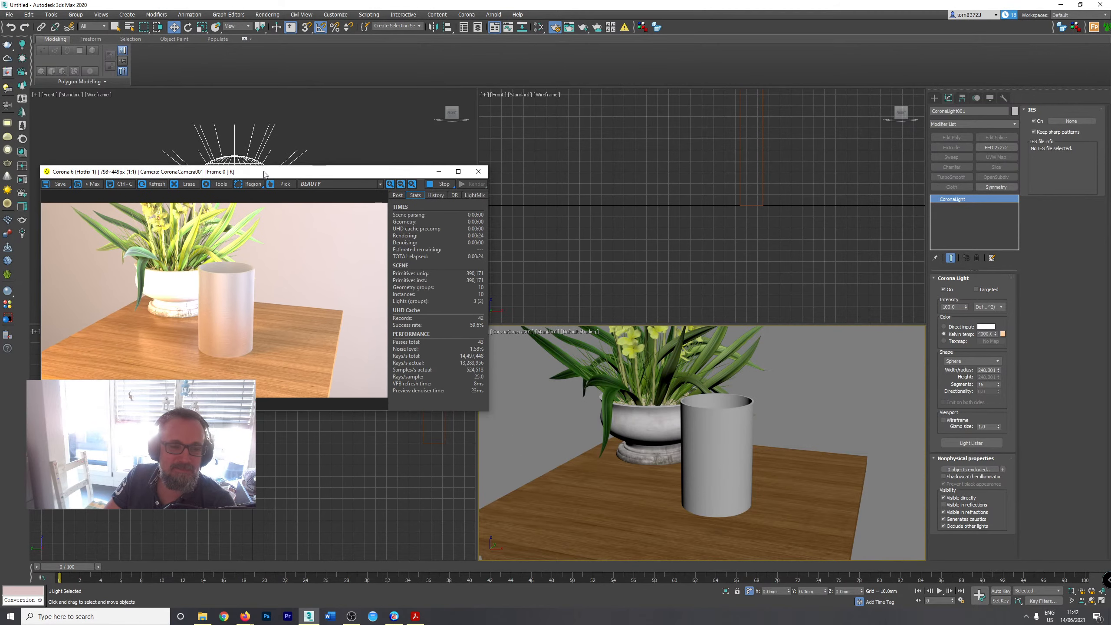
Select the room box in the orthographic view and move the Corona render window clear of the viewport and the modify parameters.
{"action": "right_click", "coordinate": [606, 387]}
{"action": "left_click", "coordinate": [585, 424]}
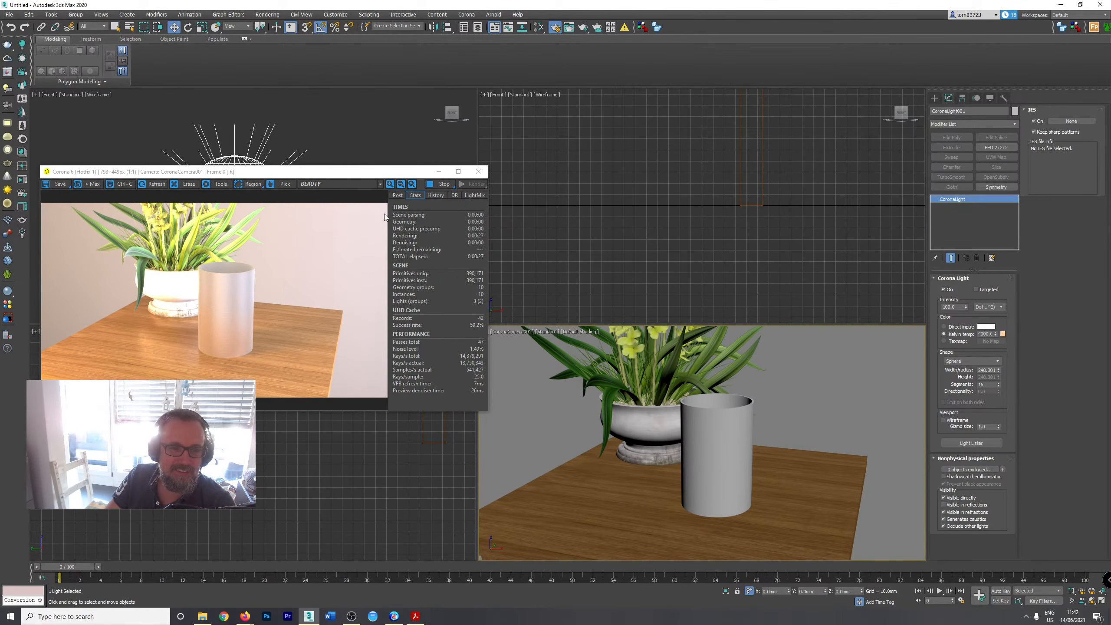
{"action": "left_click_drag", "start_coordinate": [366, 172], "coordinate": [895, 75]}
{"action": "scroll", "coordinate": [344, 223], "scroll_direction": "down", "scroll_amount": 6}
{"action": "middle_click_drag", "start_coordinate": [344, 226], "coordinate": [380, 281]}
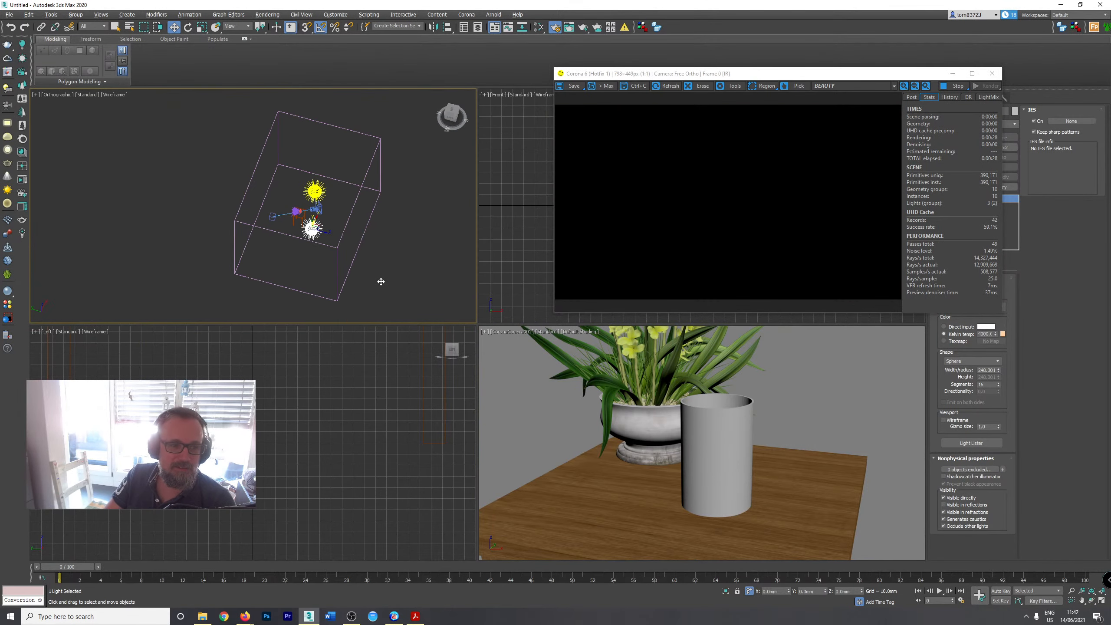
{"action": "left_click", "coordinate": [334, 248]}
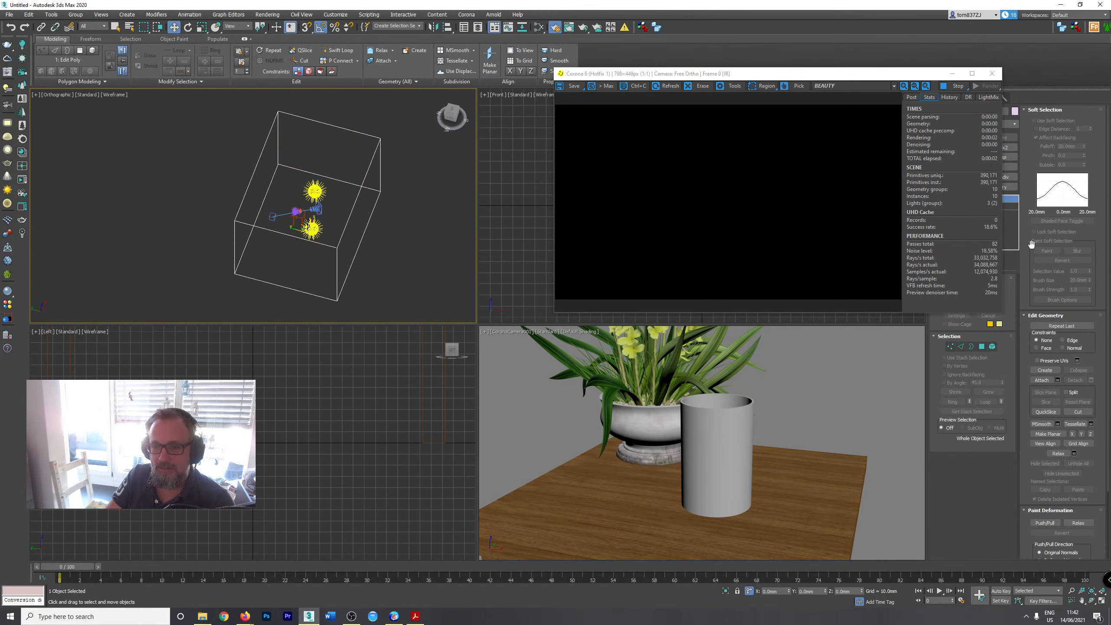
{"action": "right_click", "coordinate": [503, 293]}
{"action": "left_click_drag", "start_coordinate": [875, 73], "coordinate": [637, 138]}
{"action": "left_click_drag", "start_coordinate": [496, 140], "coordinate": [682, 179]}
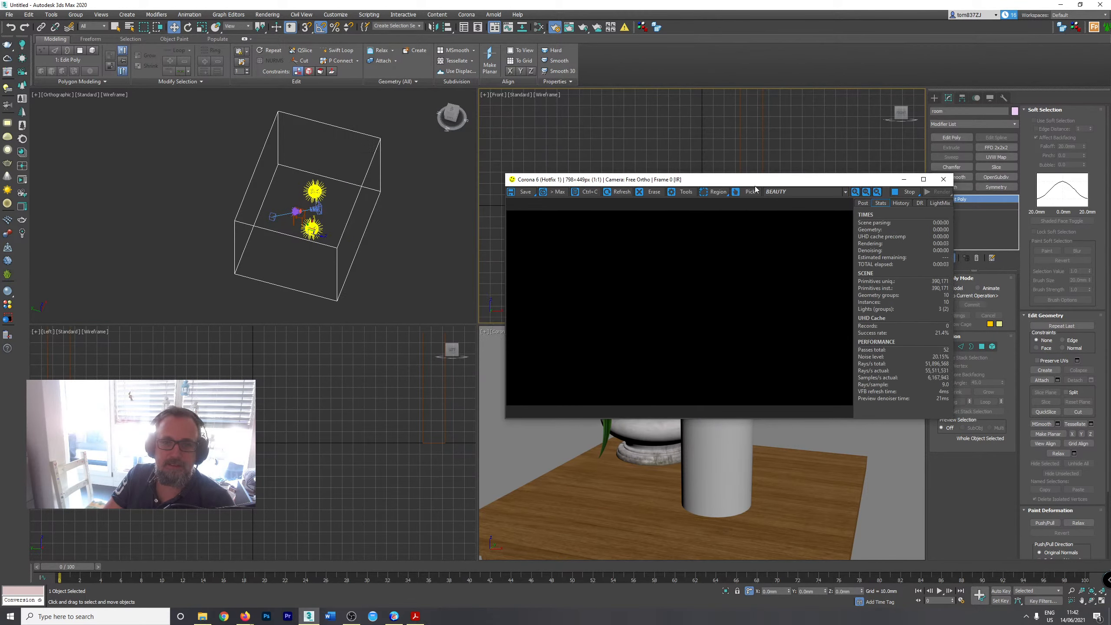
{"action": "left_click_drag", "start_coordinate": [870, 180], "coordinate": [785, 274]}
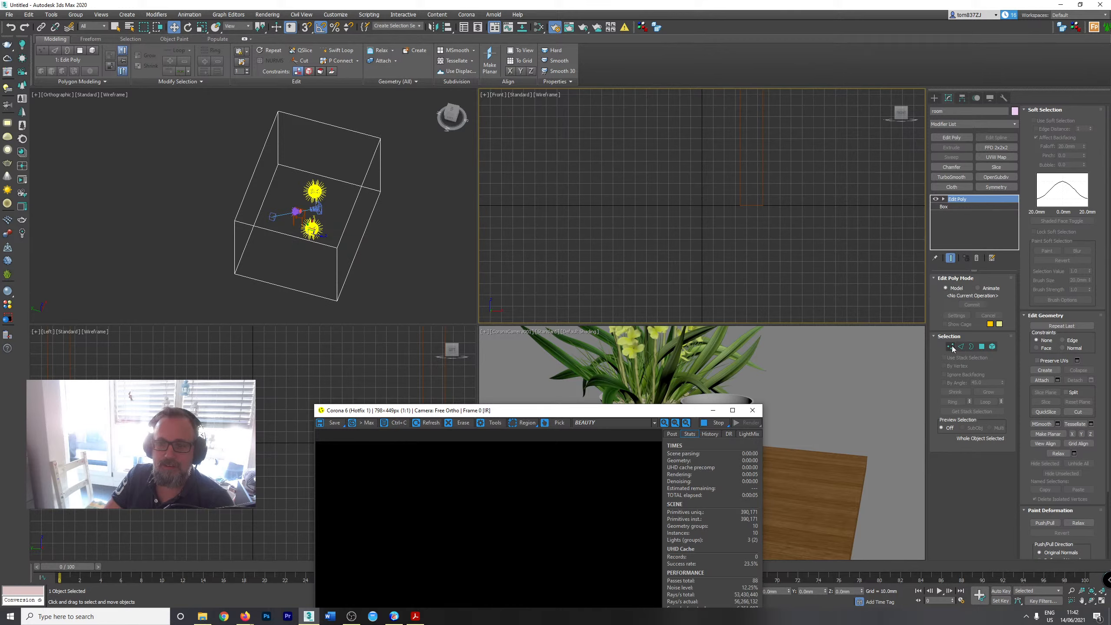
At vertex level, select the four vertices of one side wall of the room box and move that wall outward.
{"action": "left_click_drag", "start_coordinate": [312, 228], "coordinate": [364, 308]}
{"action": "right_click", "coordinate": [367, 308]}
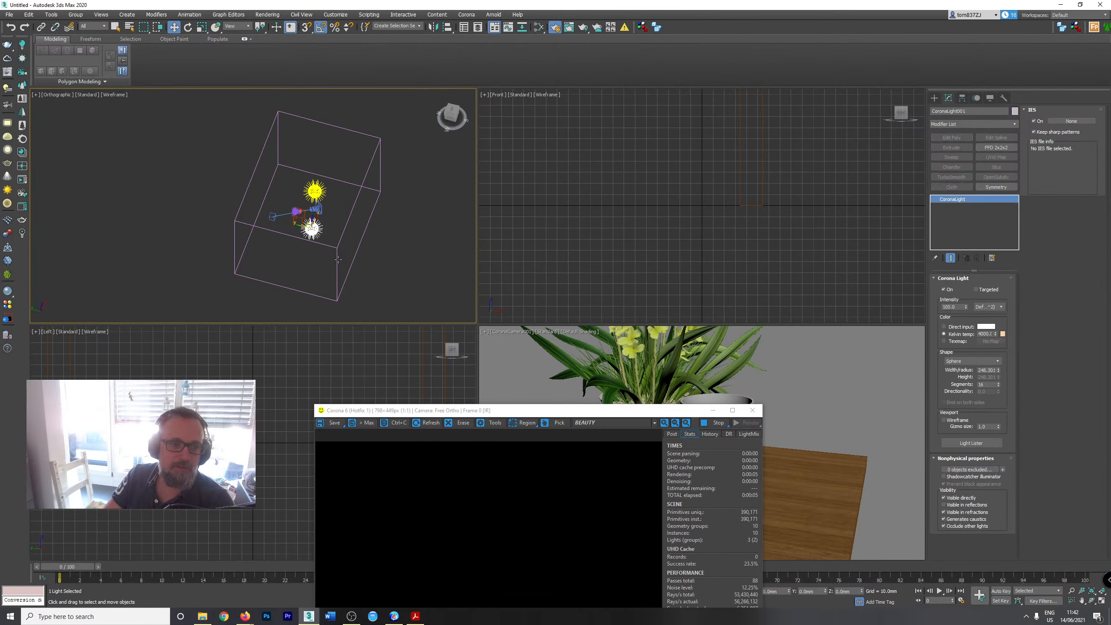
{"action": "left_click", "coordinate": [337, 267]}
{"action": "key", "text": "1"}
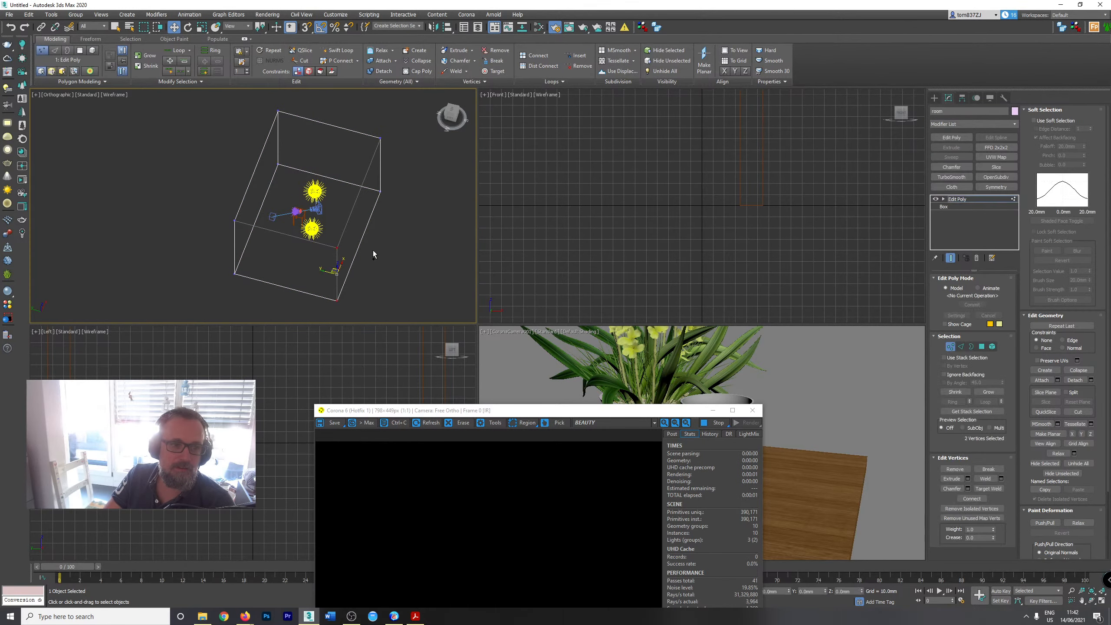
{"action": "left_click_drag", "start_coordinate": [356, 126], "coordinate": [435, 218], "text": "ctrl"}
{"action": "left_click_drag", "start_coordinate": [349, 215], "coordinate": [461, 262]}
Extend the room by moving the adjacent wall's four vertices outward, check it in the camera render and leave vertex editing.
{"action": "scroll", "coordinate": [241, 234], "scroll_direction": "down", "scroll_amount": 5}
{"action": "left_click_drag", "start_coordinate": [245, 178], "coordinate": [281, 227]}
{"action": "left_click_drag", "start_coordinate": [318, 192], "coordinate": [339, 224], "text": "ctrl"}
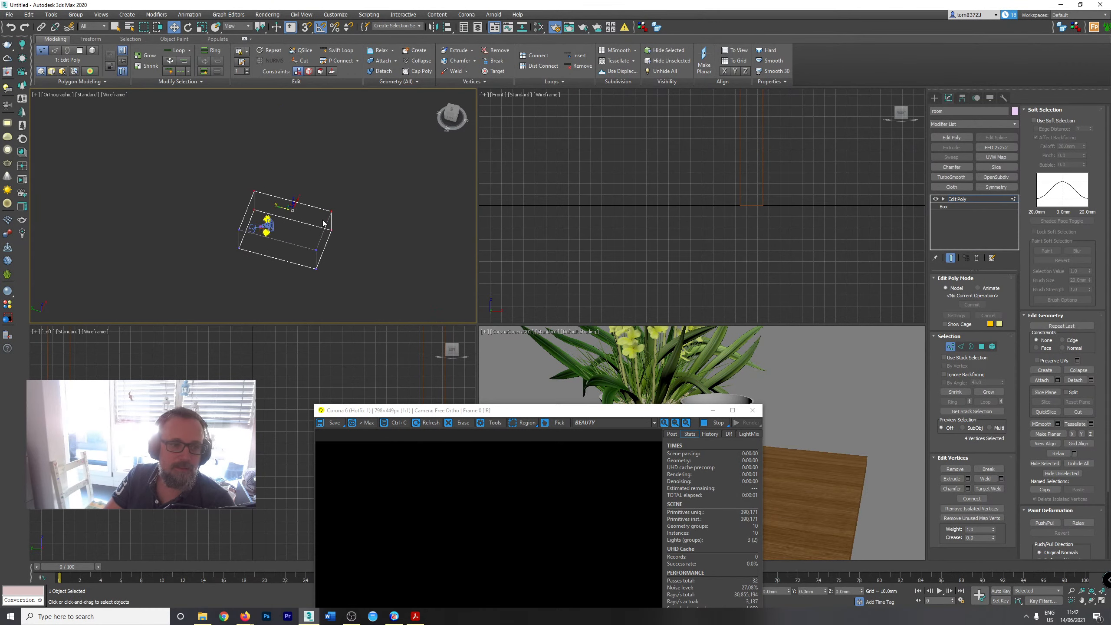
{"action": "middle_click_drag", "start_coordinate": [339, 224], "coordinate": [260, 207], "text": "alt"}
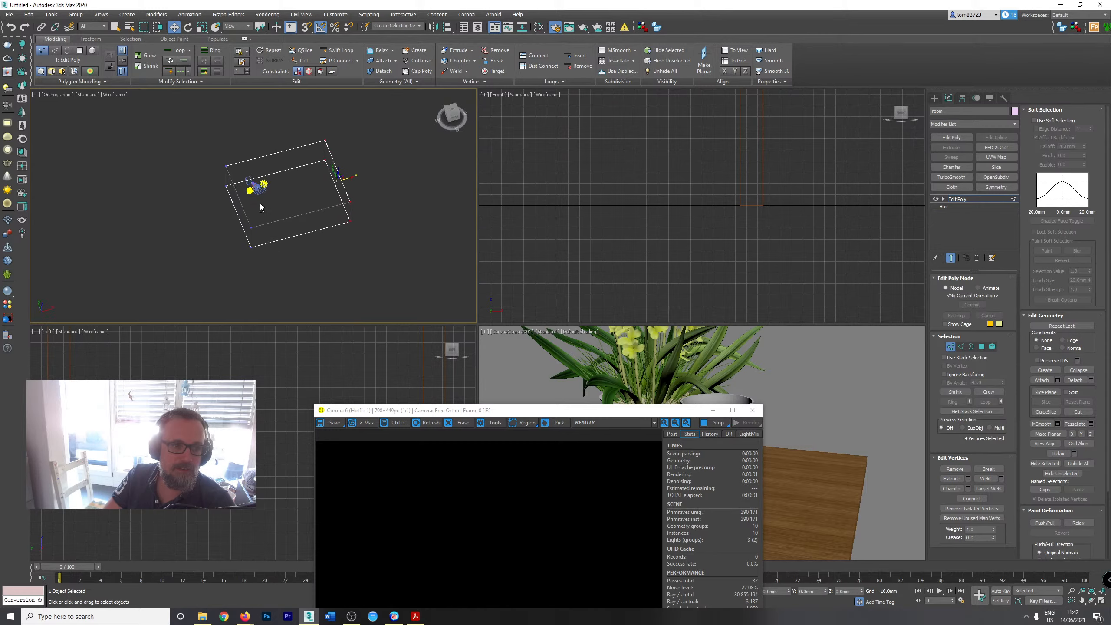
{"action": "right_click", "coordinate": [626, 367]}
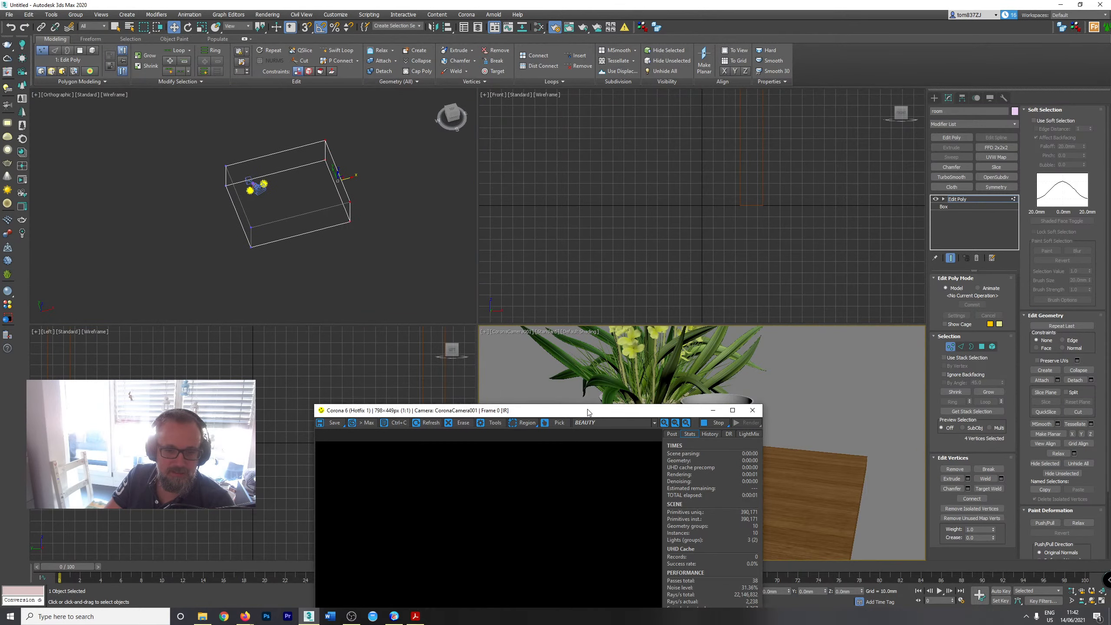
{"action": "left_click_drag", "start_coordinate": [588, 410], "coordinate": [465, 224]}
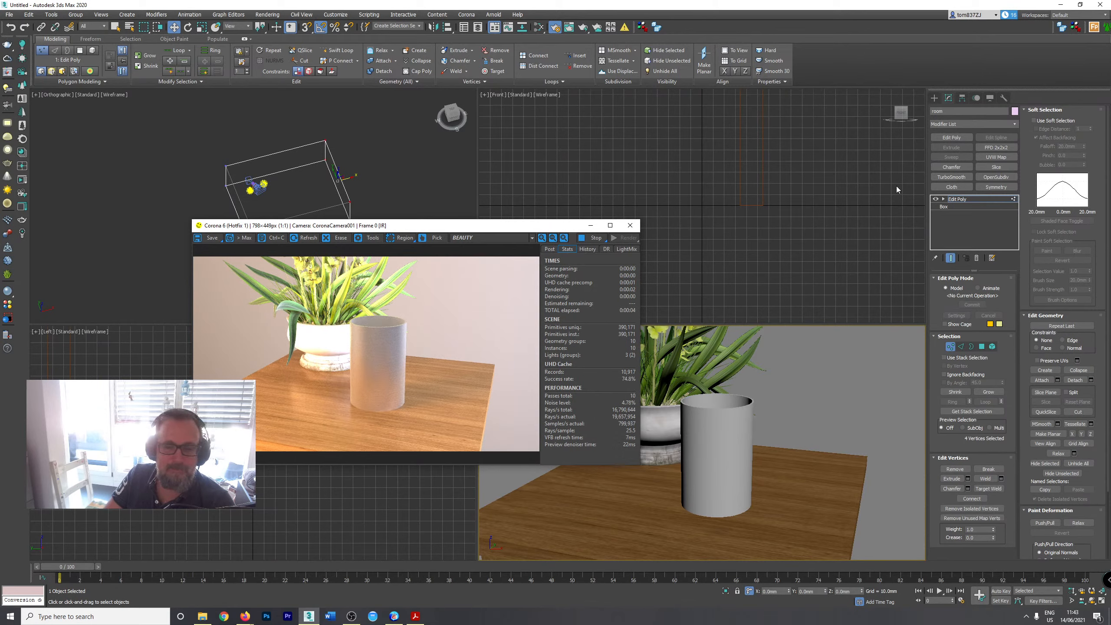
{"action": "left_click", "coordinate": [955, 200]}
Select the warm 4000 K sphere light, reactivate the camera view for rendering and move the Corona render window above it.
{"action": "scroll", "coordinate": [271, 194], "scroll_direction": "up", "scroll_amount": 4}
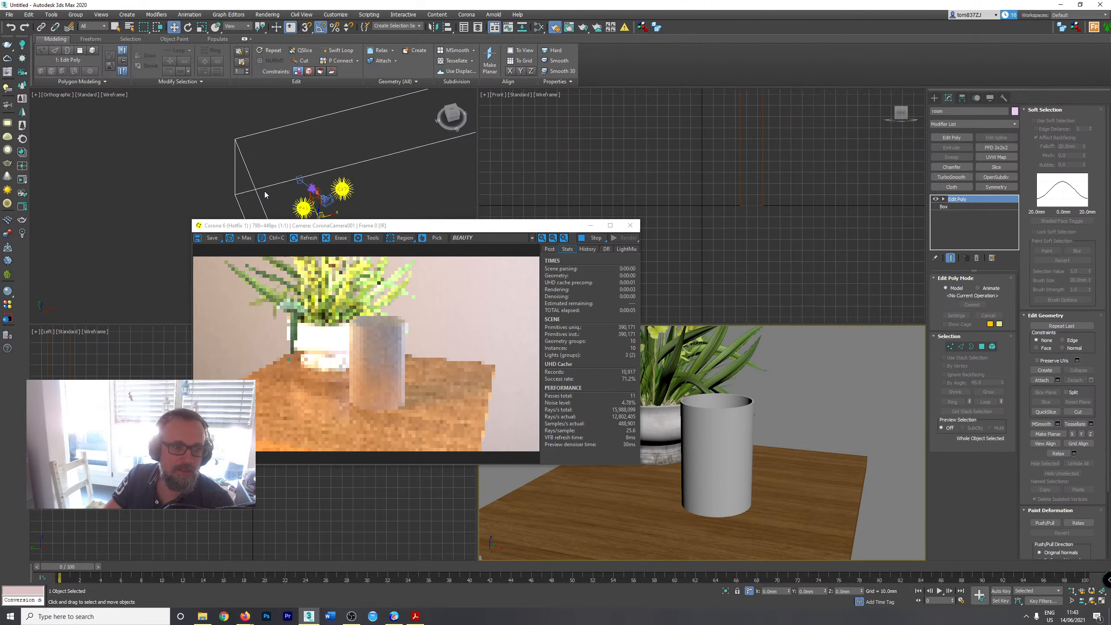
{"action": "left_click", "coordinate": [304, 206]}
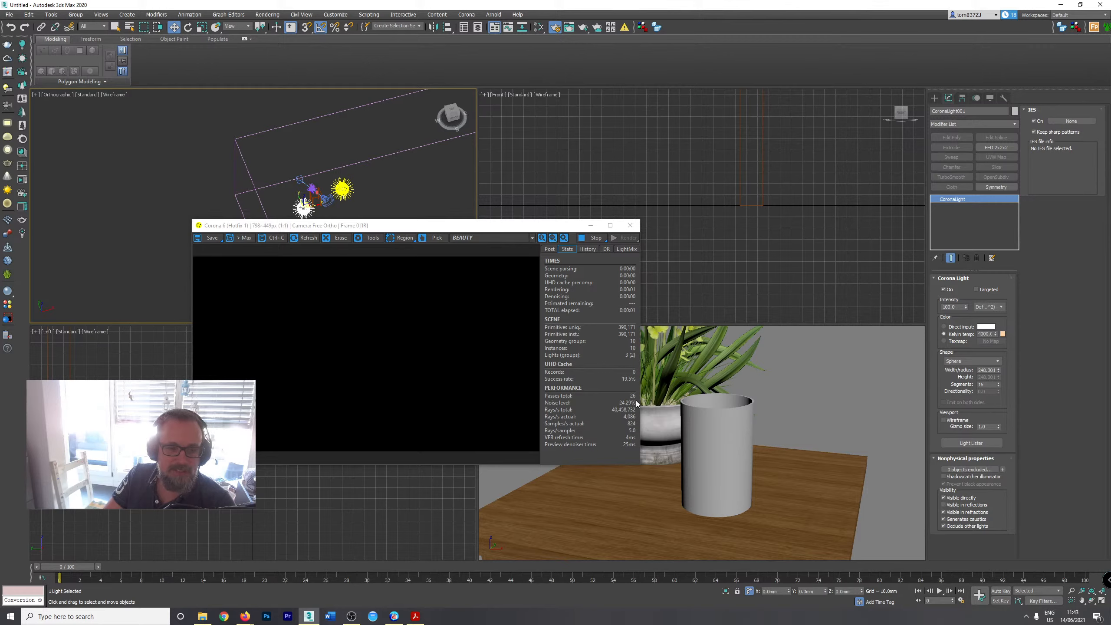
{"action": "right_click", "coordinate": [795, 416]}
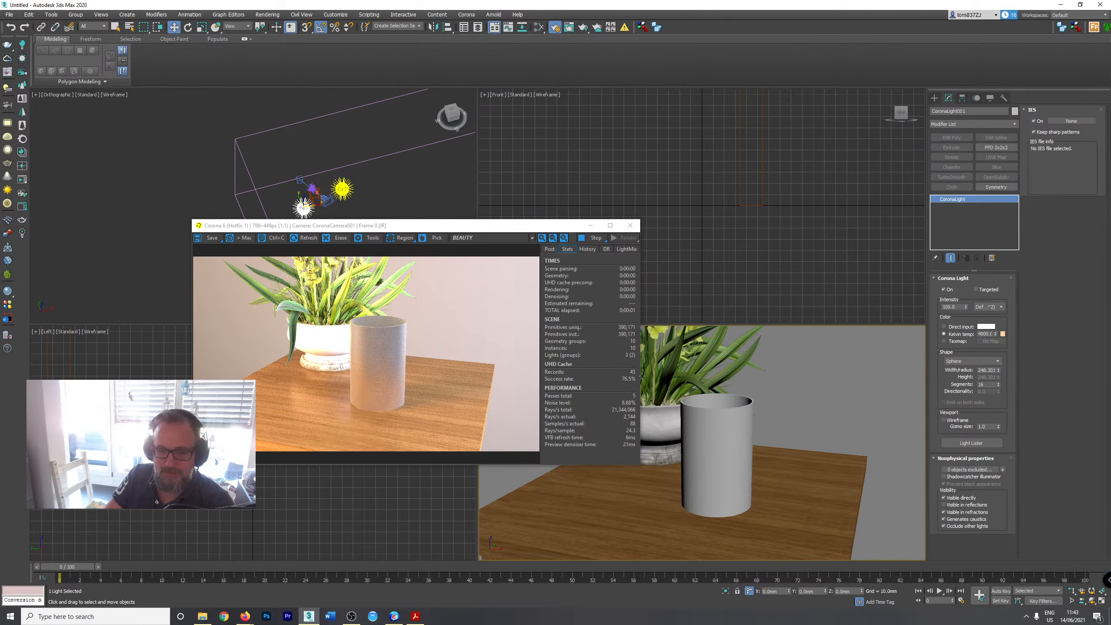
{"action": "left_click_drag", "start_coordinate": [394, 225], "coordinate": [502, 73]}
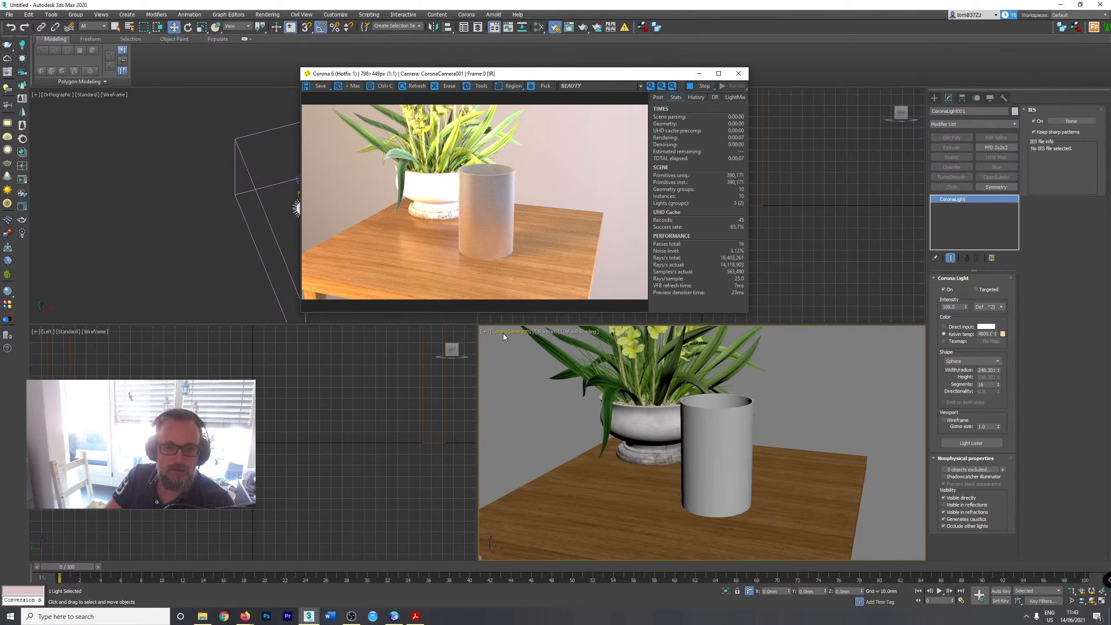
{"action": "right_click", "coordinate": [653, 418]}
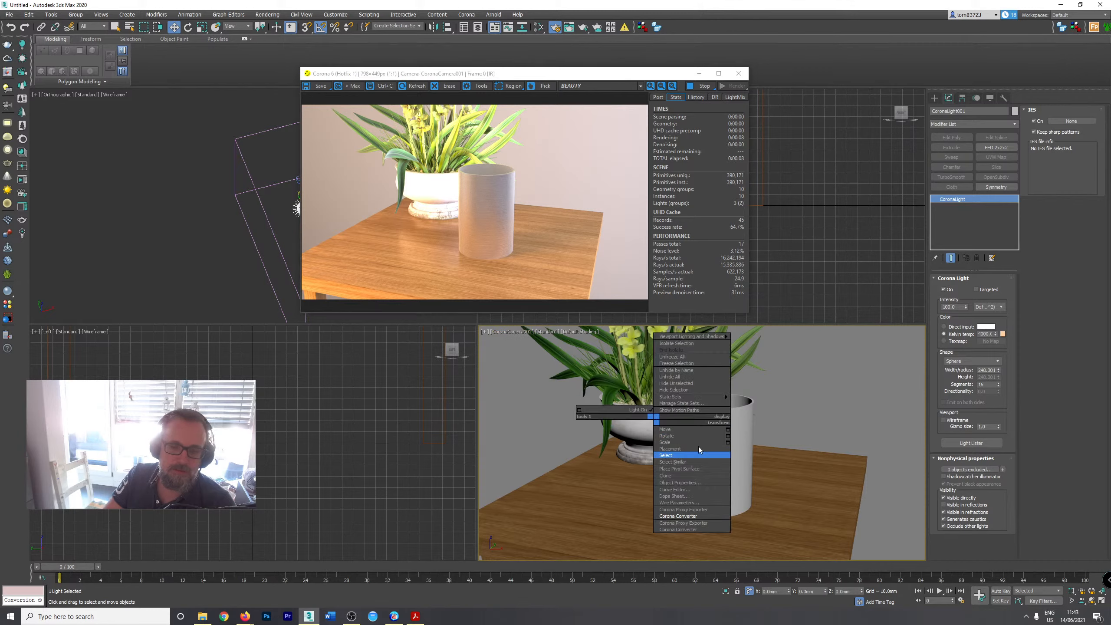
Switch the warm sphere light off and back on to compare its effect in the interactive render.
{"action": "left_click", "coordinate": [944, 290]}
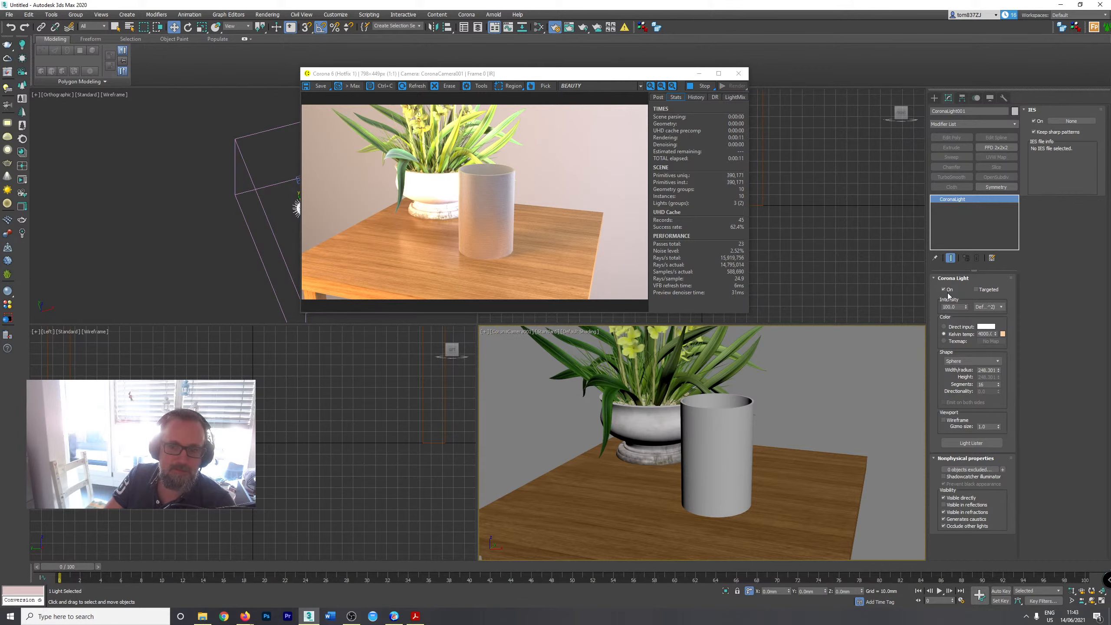
{"action": "left_click", "coordinate": [946, 290]}
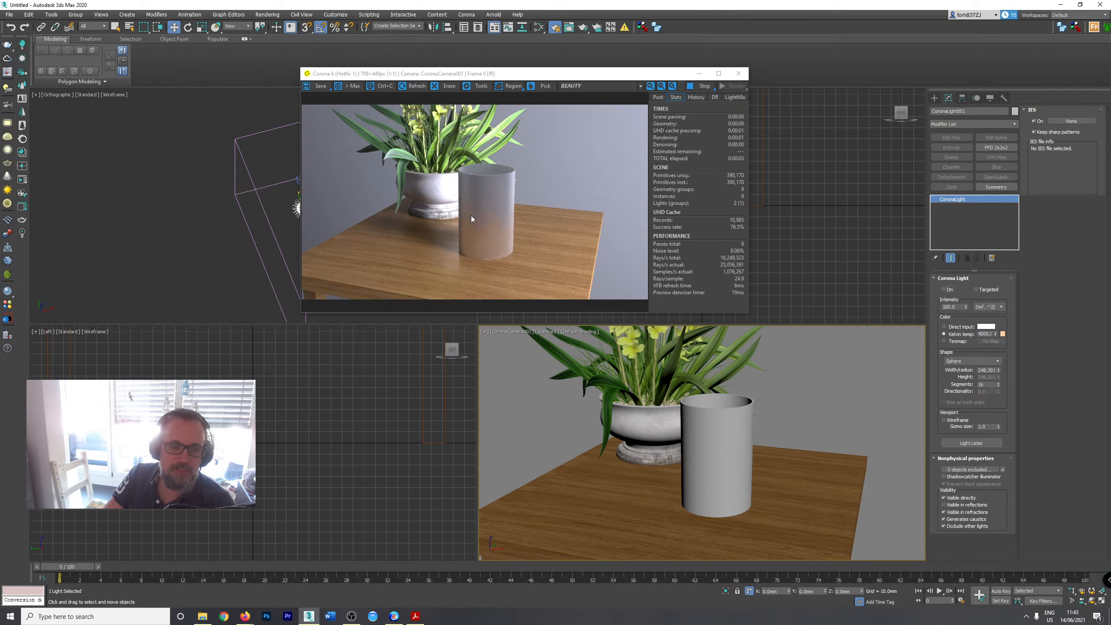
{"action": "left_click", "coordinate": [944, 290]}
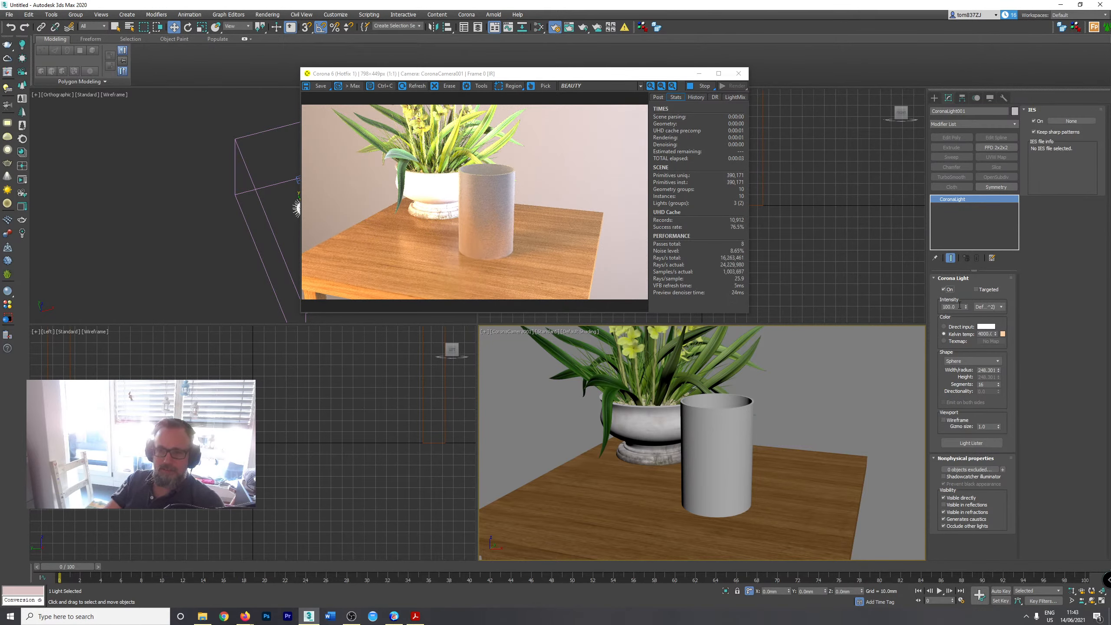
Set the warm sphere light's intensity to 50, then lower it to 30.
{"action": "left_click_drag", "start_coordinate": [959, 307], "coordinate": [876, 306]}
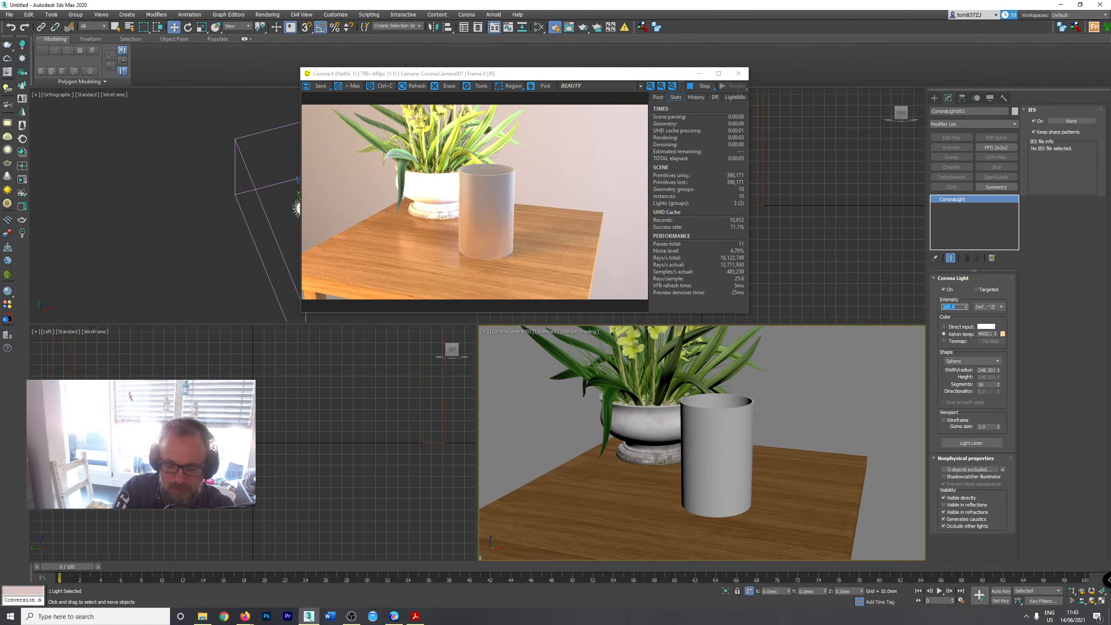
{"action": "type", "text": "50"}
{"action": "key", "text": "Return"}
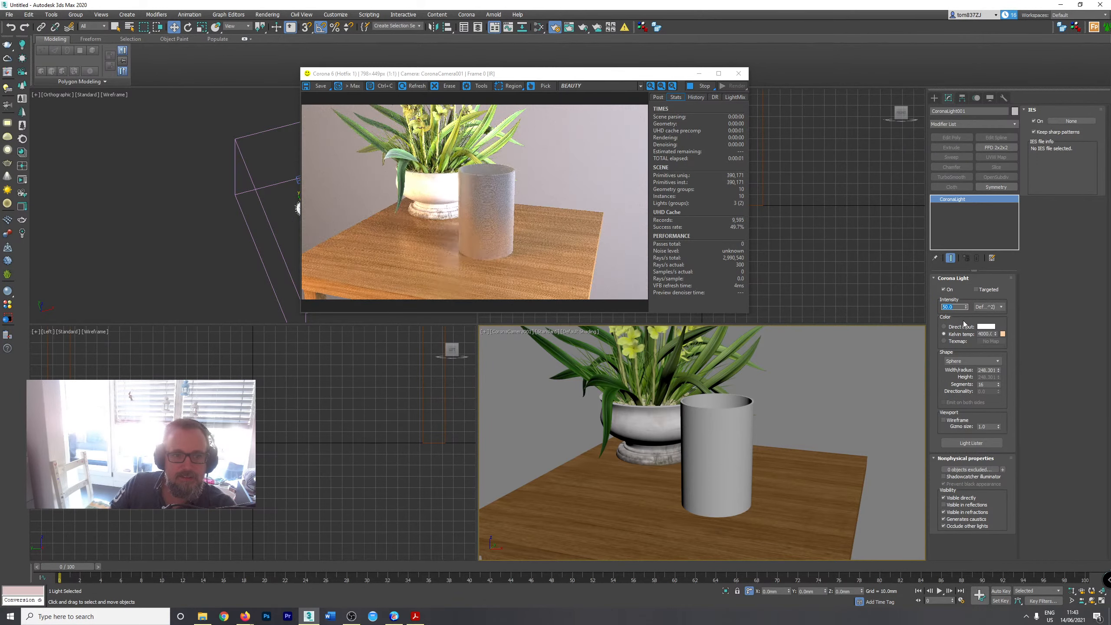
{"action": "type", "text": "30"}
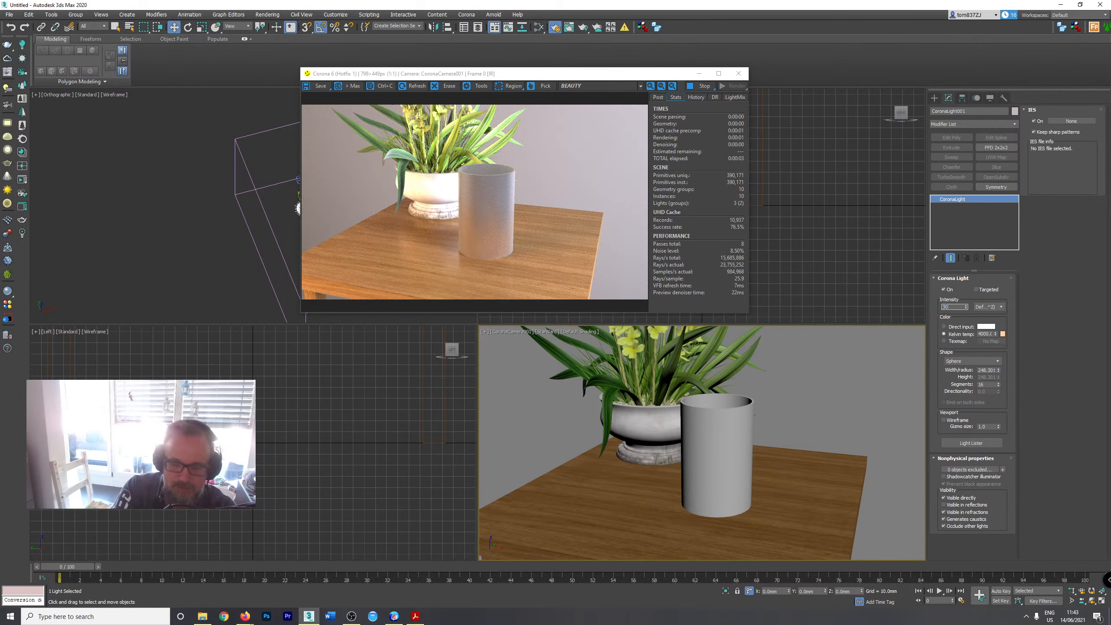
{"action": "key", "text": "Return"}
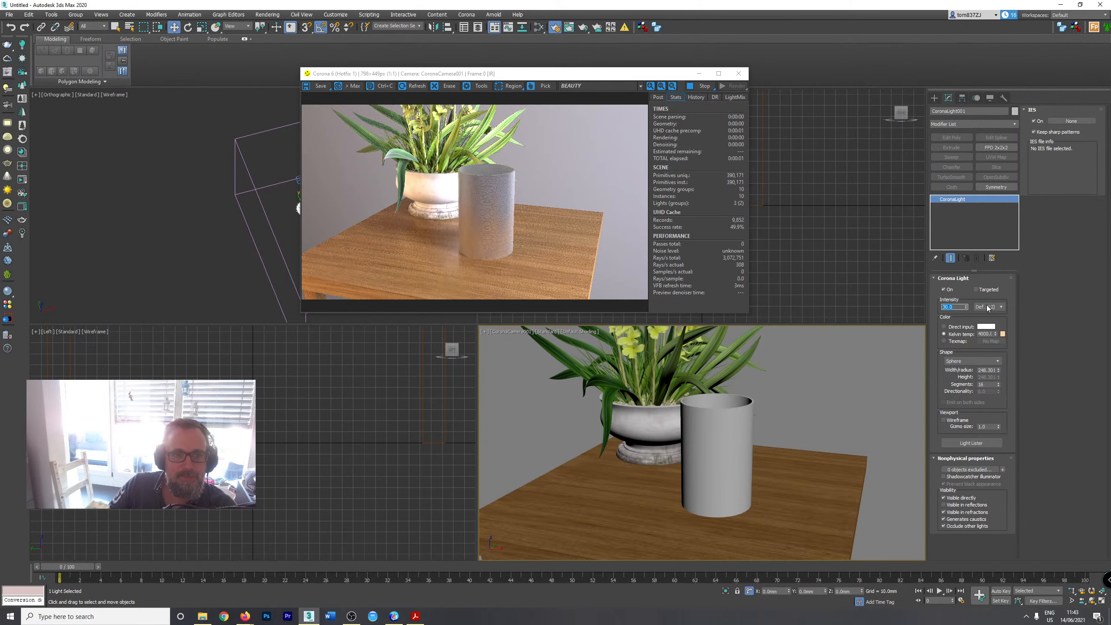
Select the second, cooler sphere light and set its intensity to 30, keeping the render on the camera view.
{"action": "middle_click_drag", "start_coordinate": [271, 197], "coordinate": [146, 209]}
{"action": "right_click", "coordinate": [833, 397]}
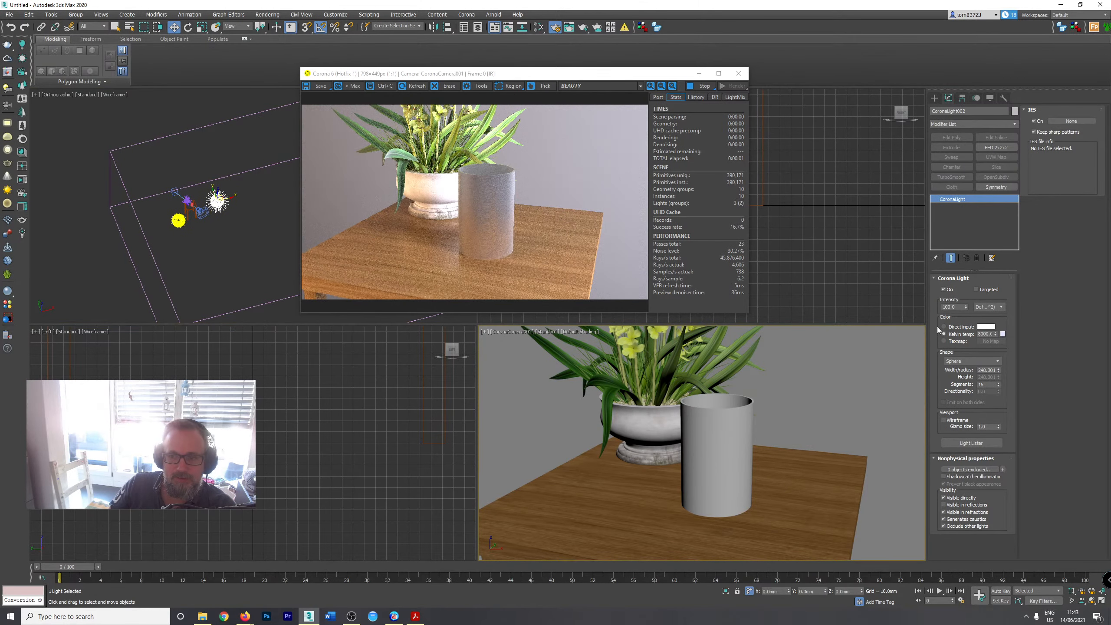
{"action": "double_click", "coordinate": [958, 306]}
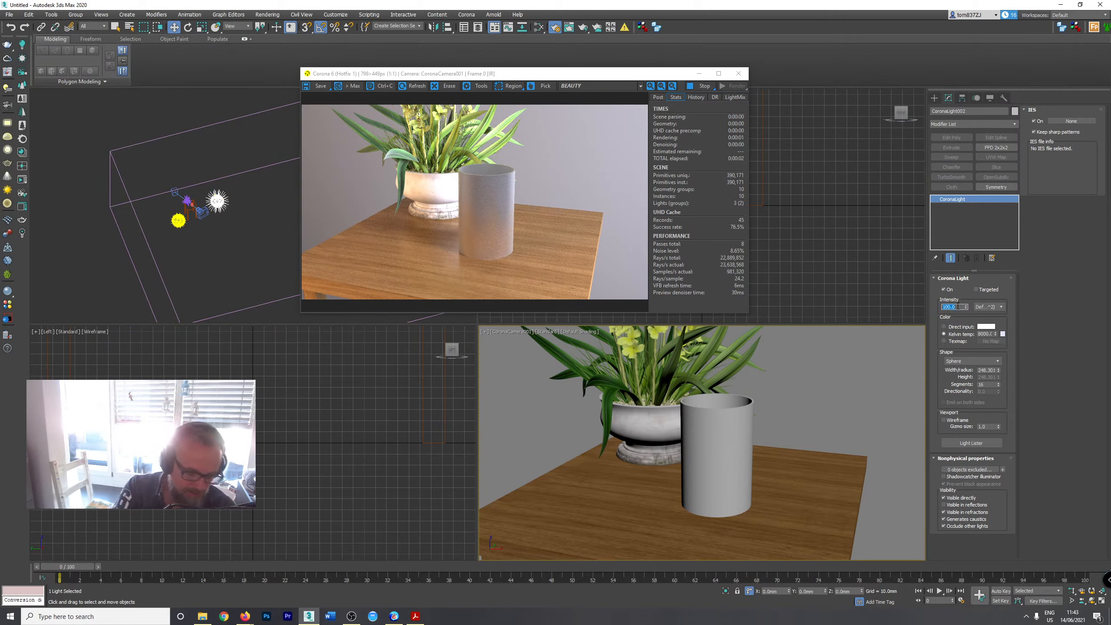
{"action": "type", "text": "30"}
{"action": "key", "text": "Return"}
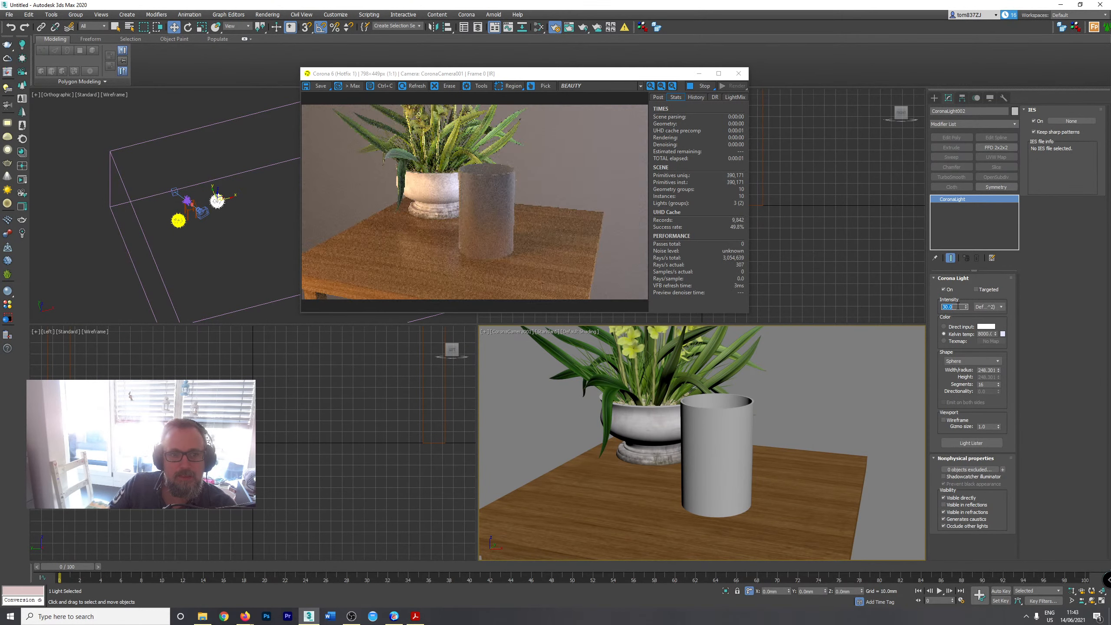
Select the cylinder in the camera view, look over the Raffles Cairo night restaurant image and close the photo.
{"action": "right_click", "coordinate": [662, 406]}
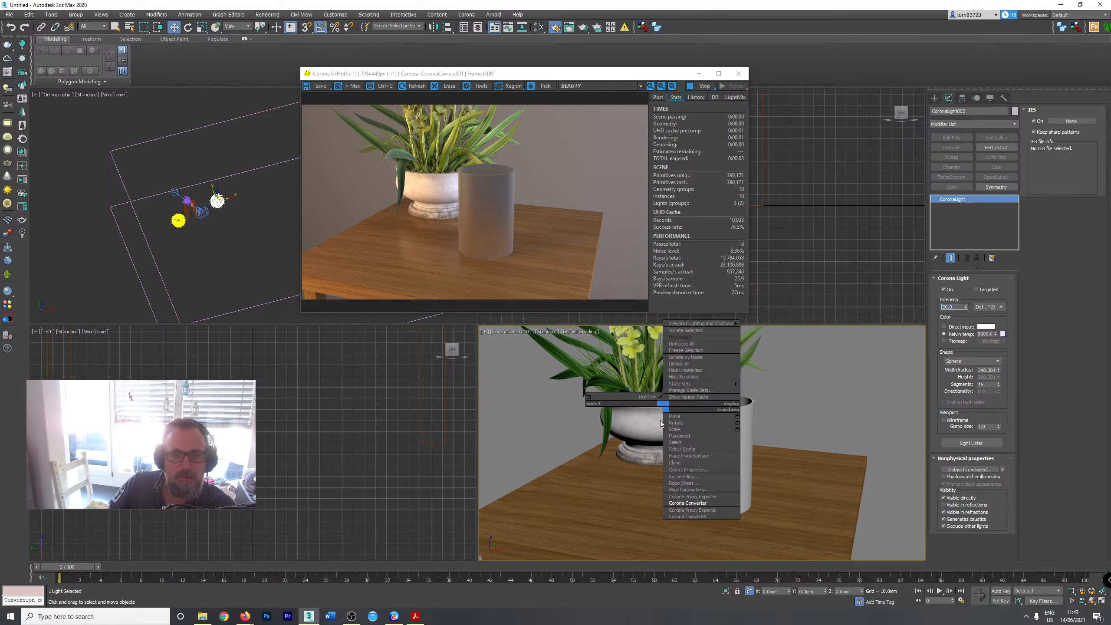
{"action": "left_click", "coordinate": [632, 418]}
{"action": "left_click", "coordinate": [684, 399]}
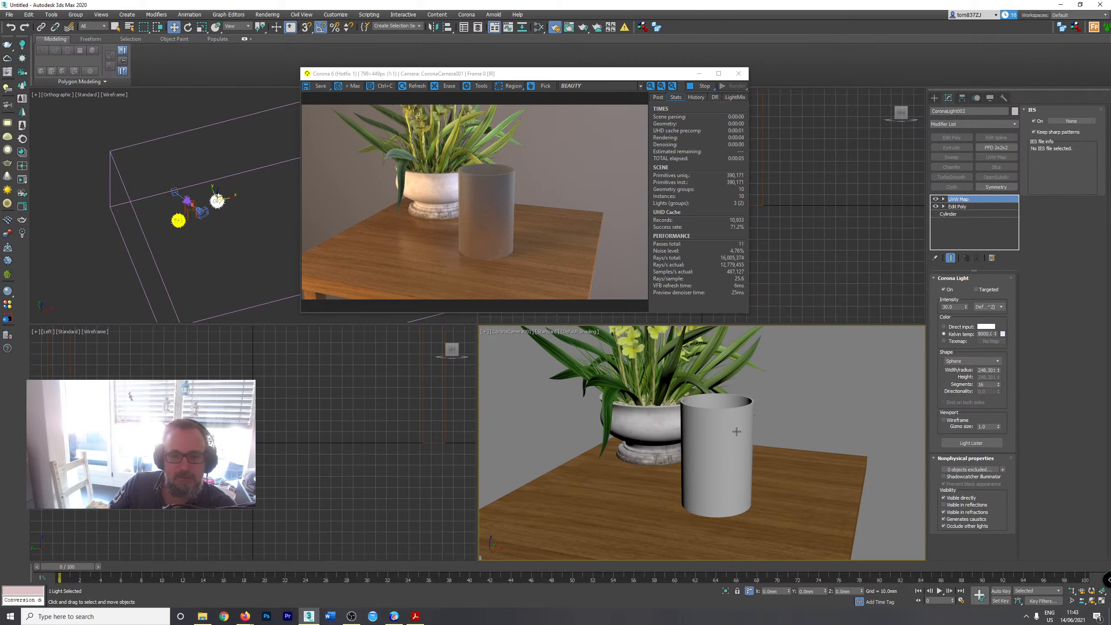
{"action": "scroll", "coordinate": [437, 148], "scroll_direction": "up", "scroll_amount": 5}
{"action": "scroll", "coordinate": [446, 187], "scroll_direction": "down", "scroll_amount": 5}
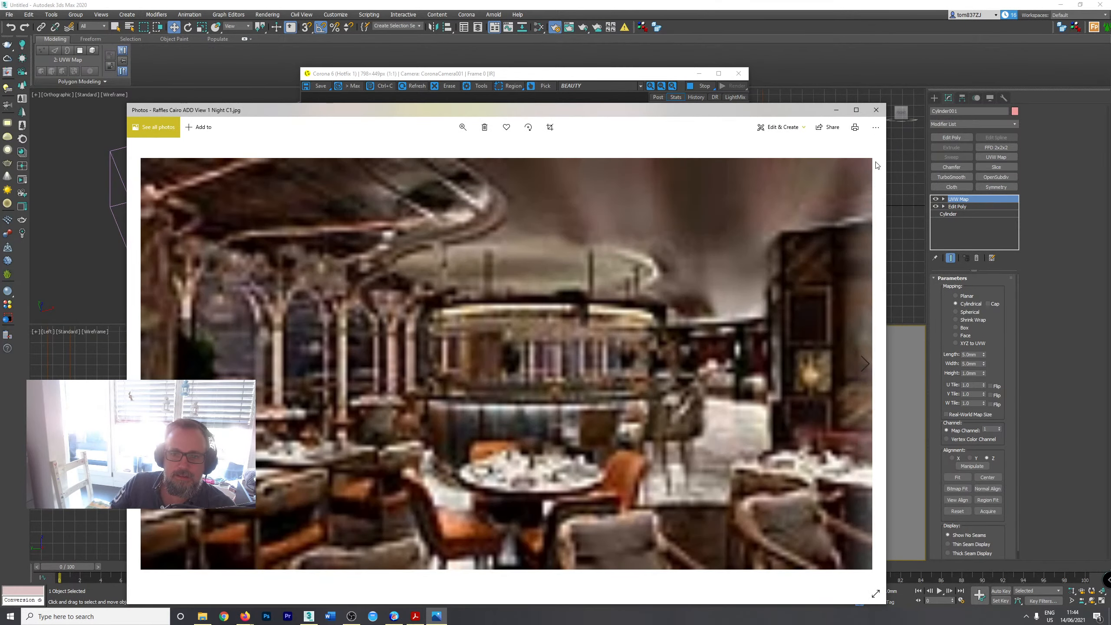
{"action": "left_click", "coordinate": [877, 110]}
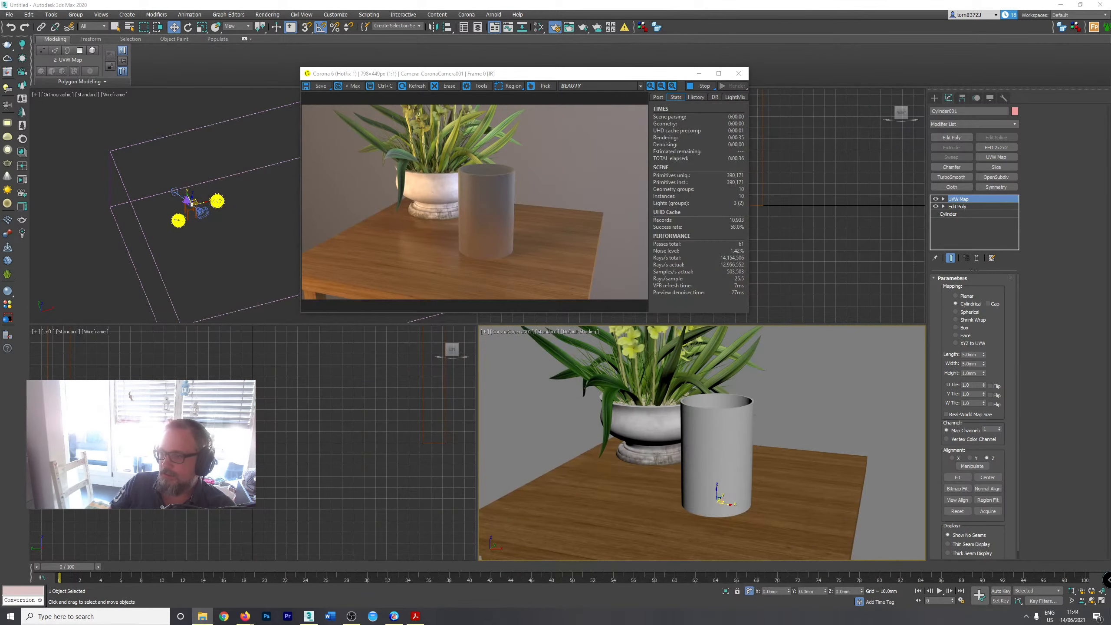
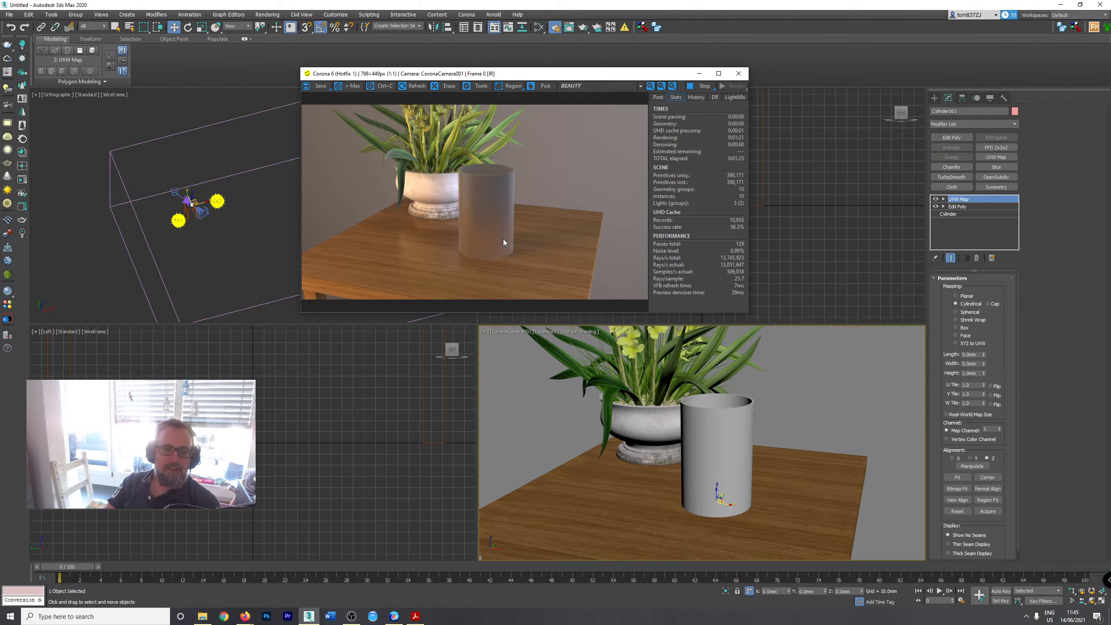
Open the Slate Material Editor for the selected cylinder, close it again and activate the plain Select tool.
{"action": "left_click", "coordinate": [719, 449]}
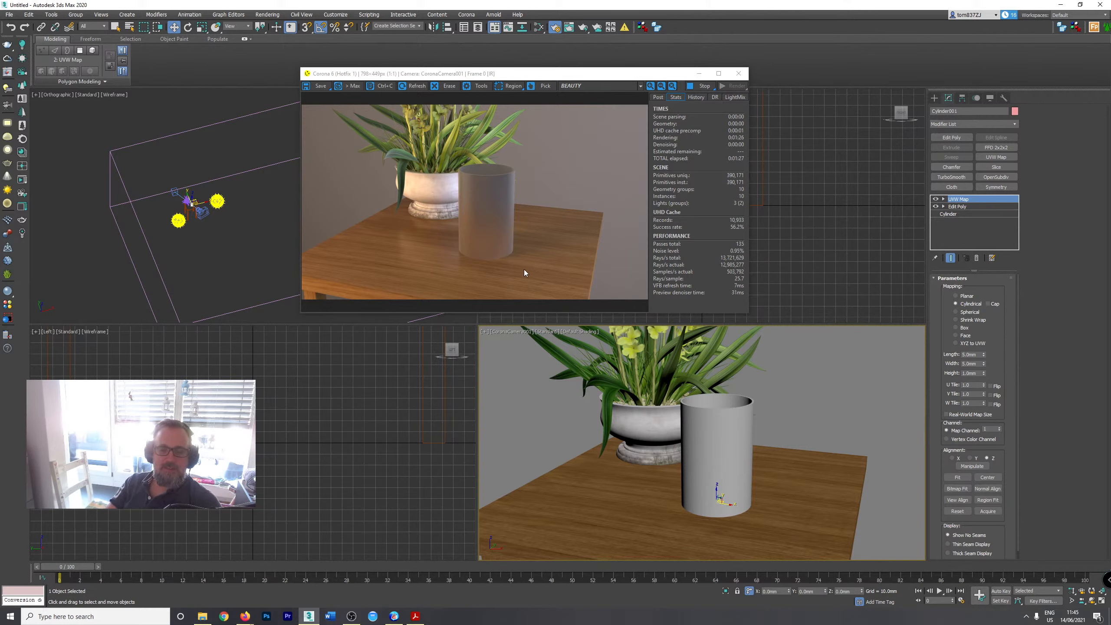
{"action": "left_click", "coordinate": [541, 29]}
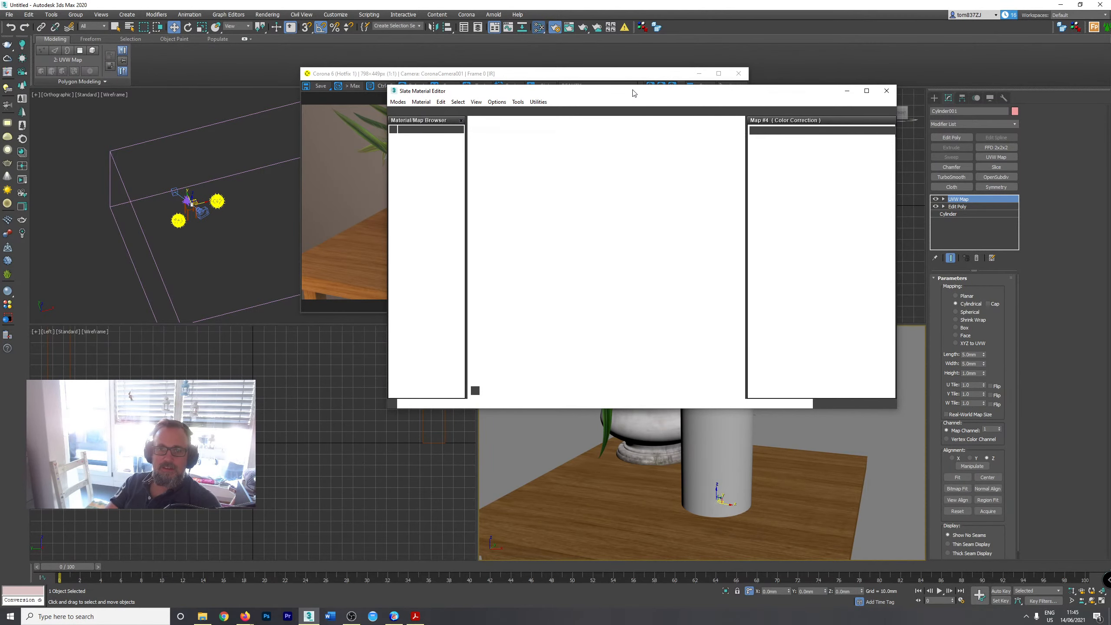
{"action": "key", "text": "m"}
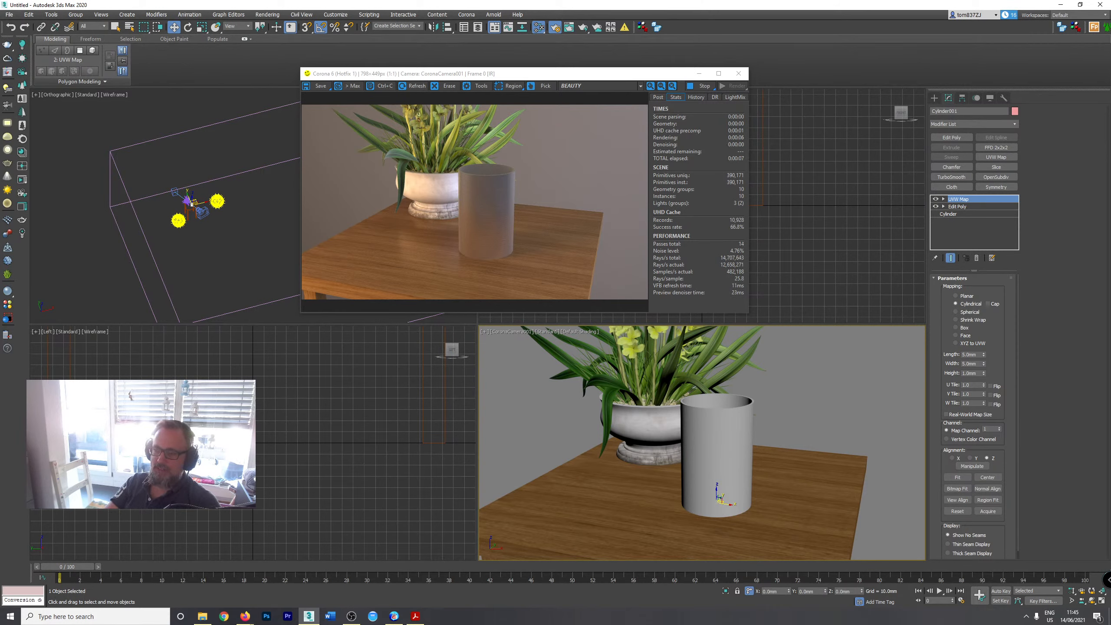
{"action": "key", "text": "q"}
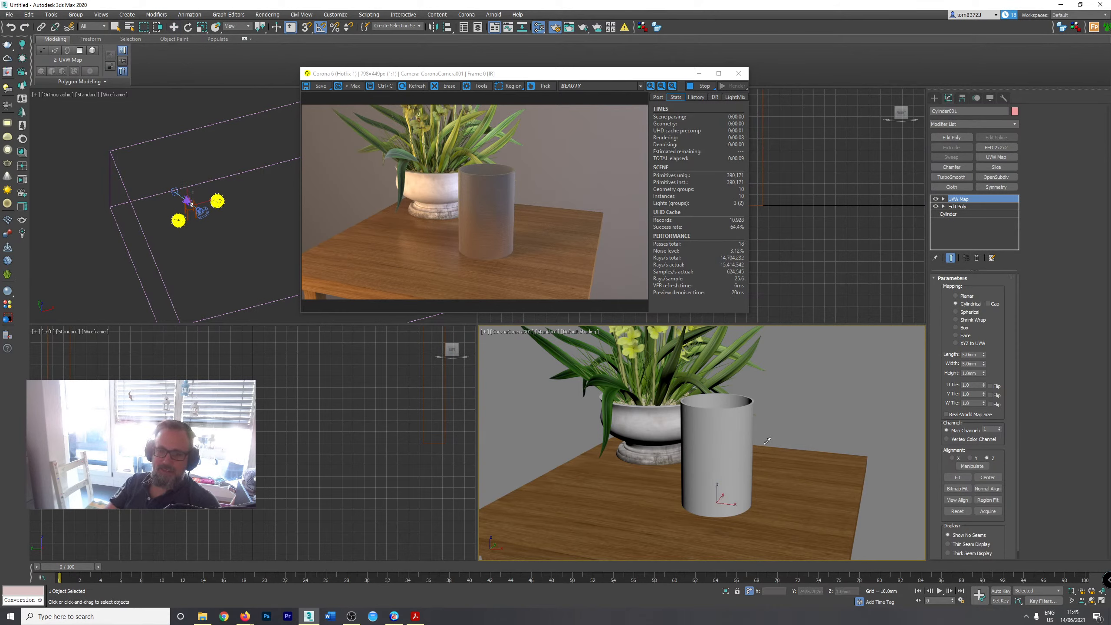
Make the warm and the cool sphere lights visible in reflections and return the interactive render to the camera view.
{"action": "key", "text": "w"}
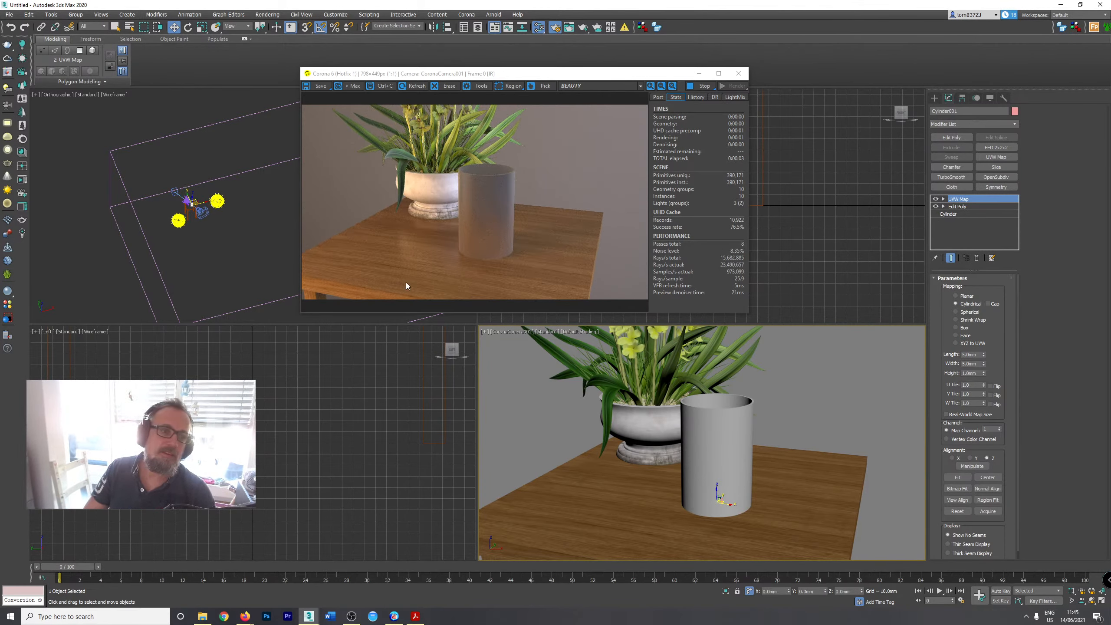
{"action": "left_click", "coordinate": [178, 220]}
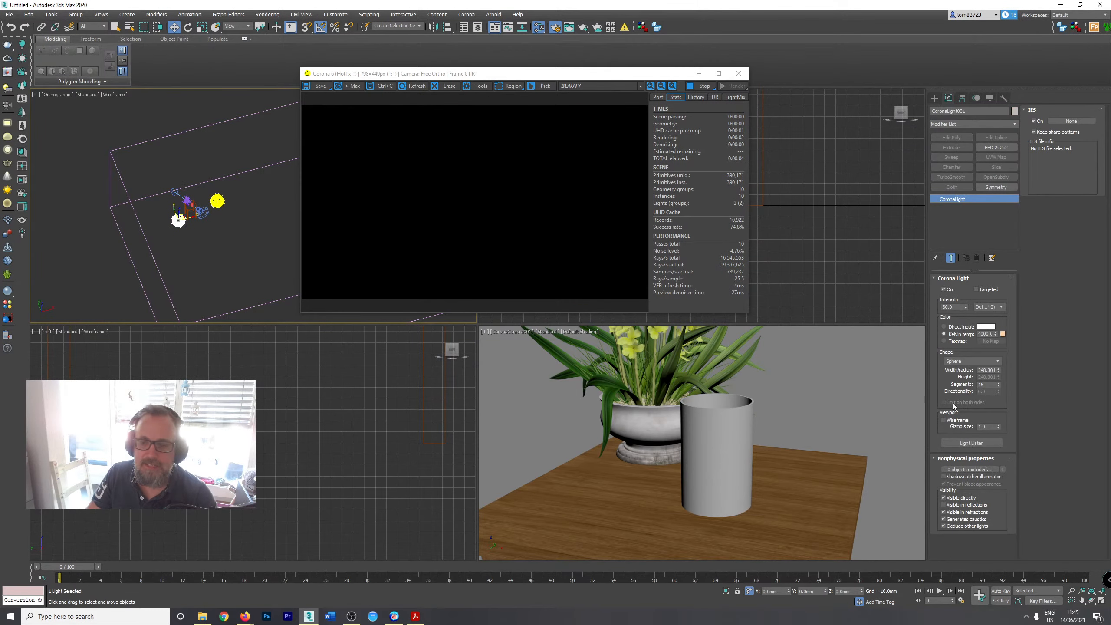
{"action": "left_click", "coordinate": [943, 505]}
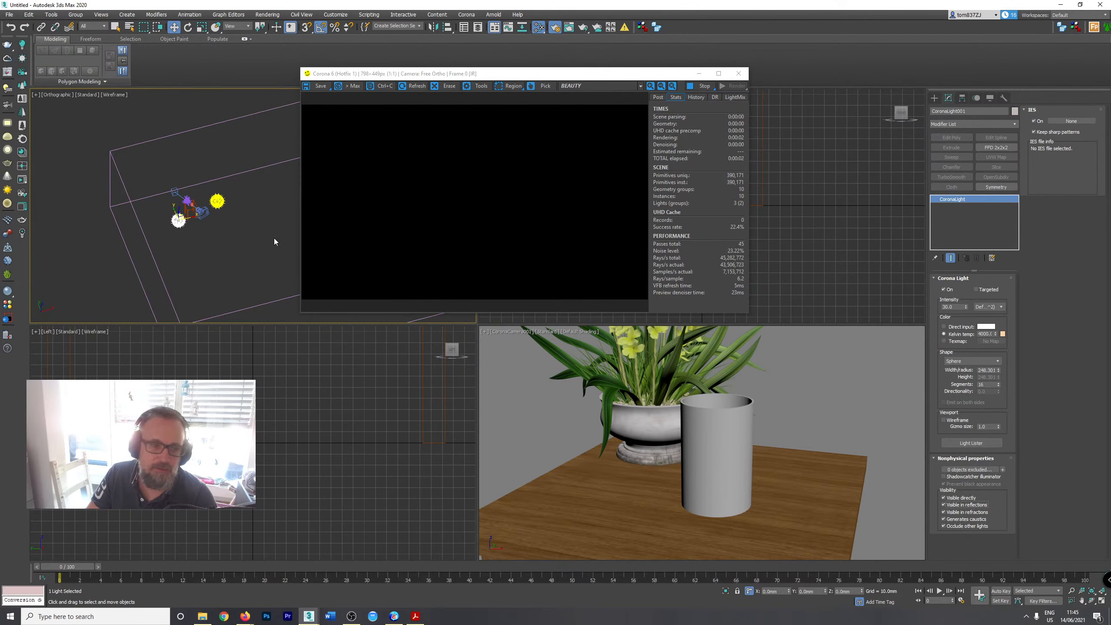
{"action": "left_click", "coordinate": [218, 201]}
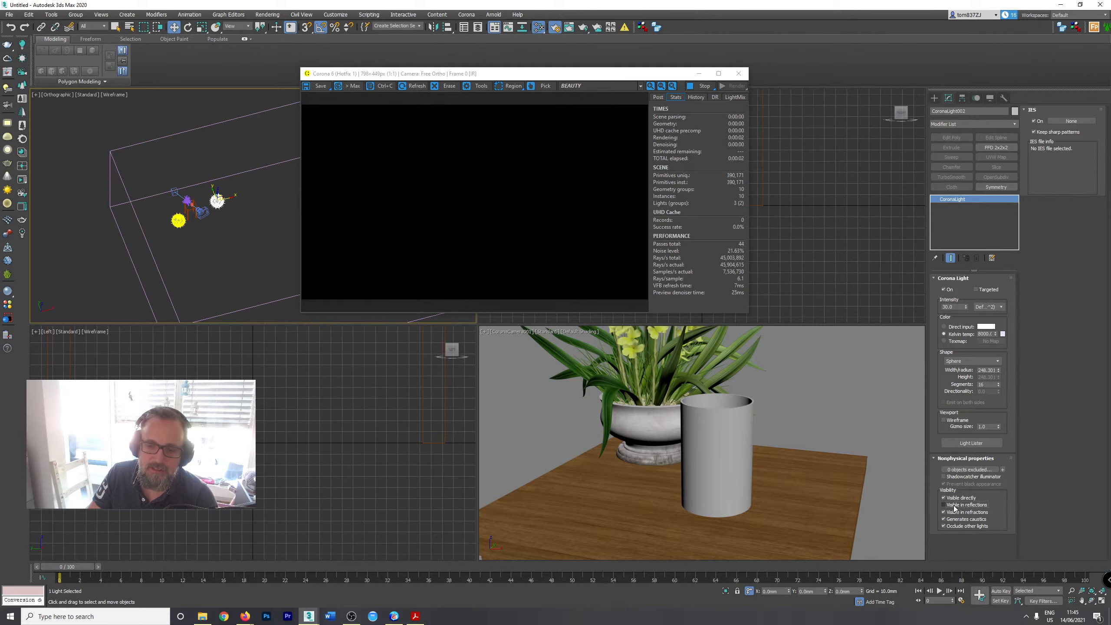
{"action": "left_click", "coordinate": [954, 508]}
{"action": "right_click", "coordinate": [703, 484]}
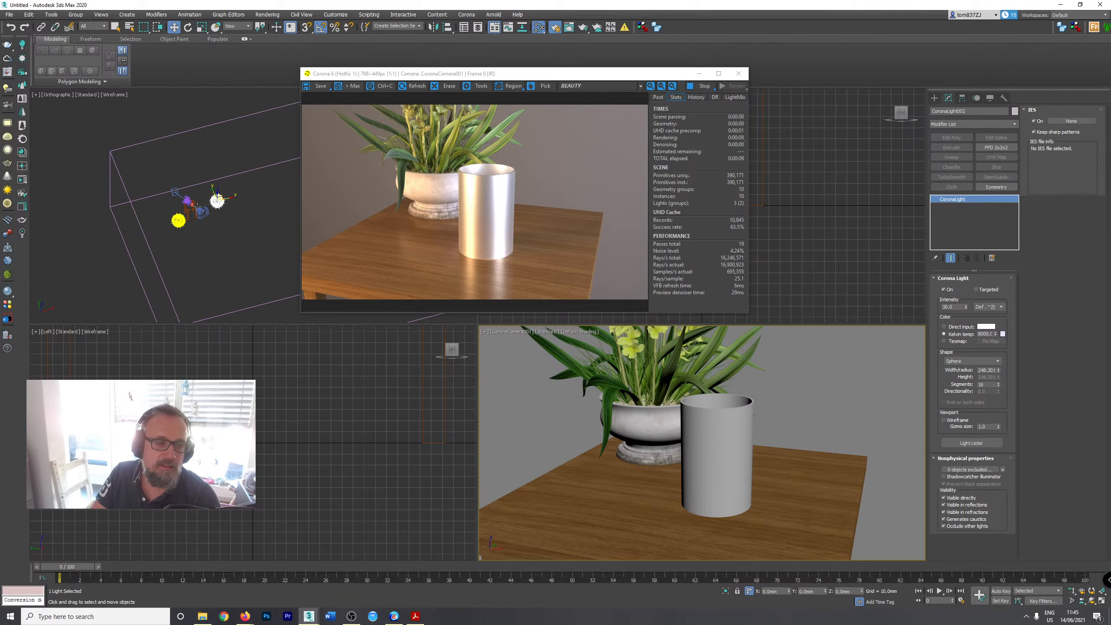
Move the two sphere lights farther away from the table, one on each side, and return the render to the camera view.
{"action": "middle_click_drag", "start_coordinate": [230, 209], "coordinate": [215, 239], "text": "alt"}
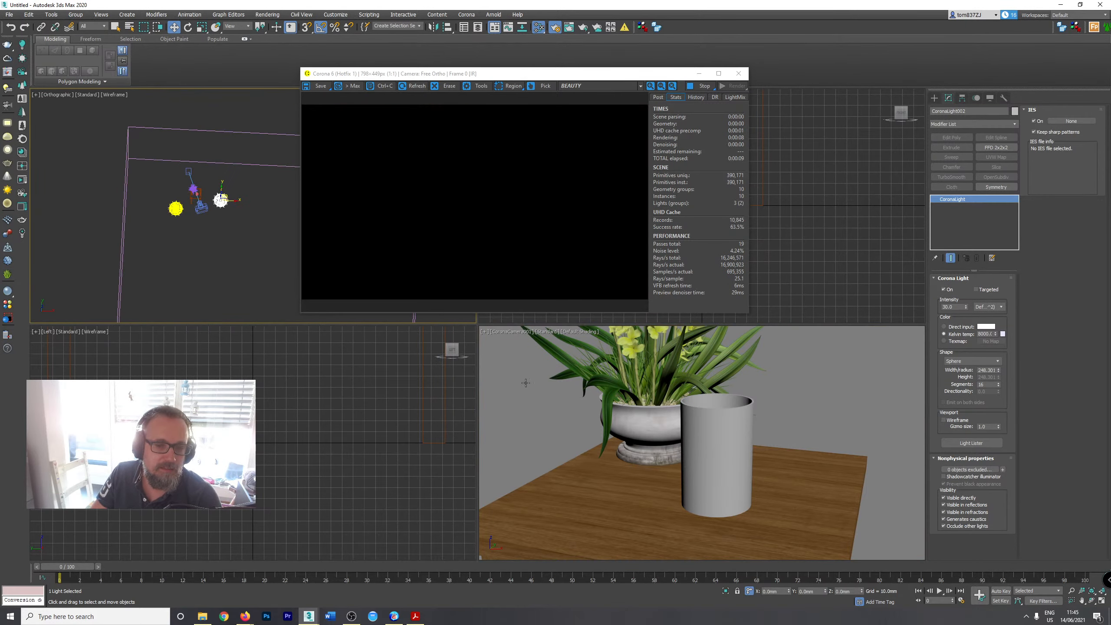
{"action": "right_click", "coordinate": [578, 379]}
{"action": "left_click", "coordinate": [177, 208], "text": "ctrl"}
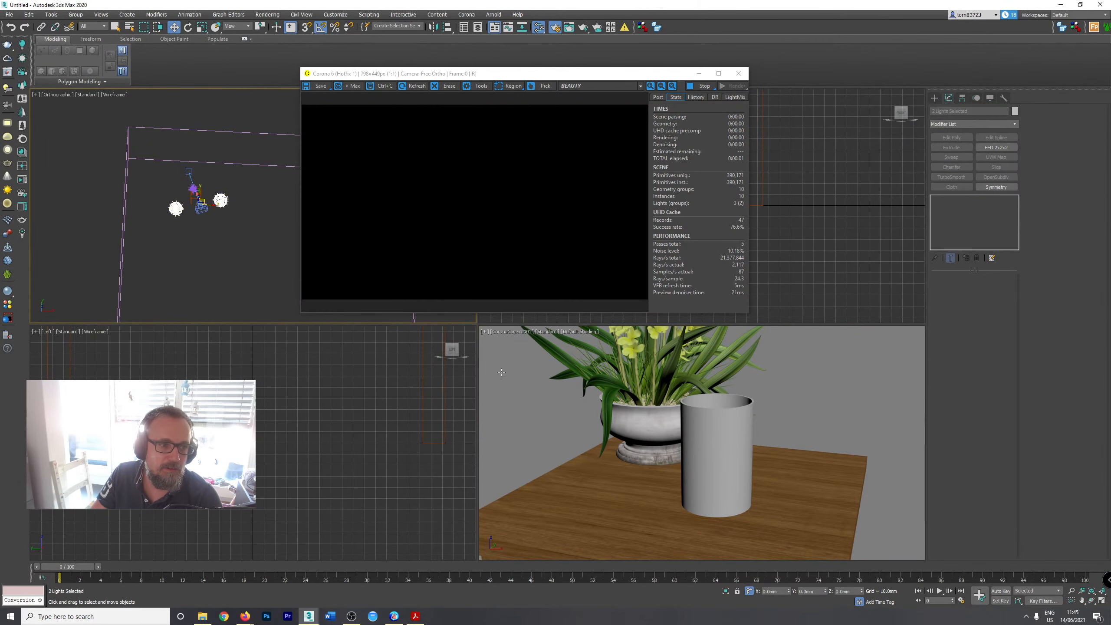
{"action": "right_click", "coordinate": [501, 372]}
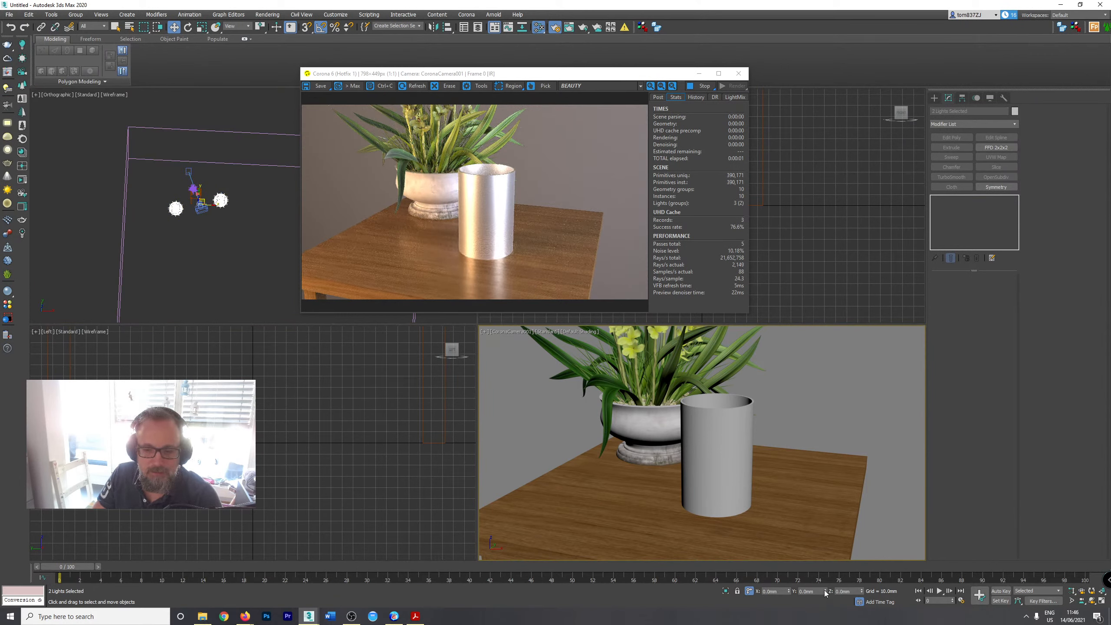
{"action": "left_click_drag", "start_coordinate": [825, 592], "coordinate": [835, 101]}
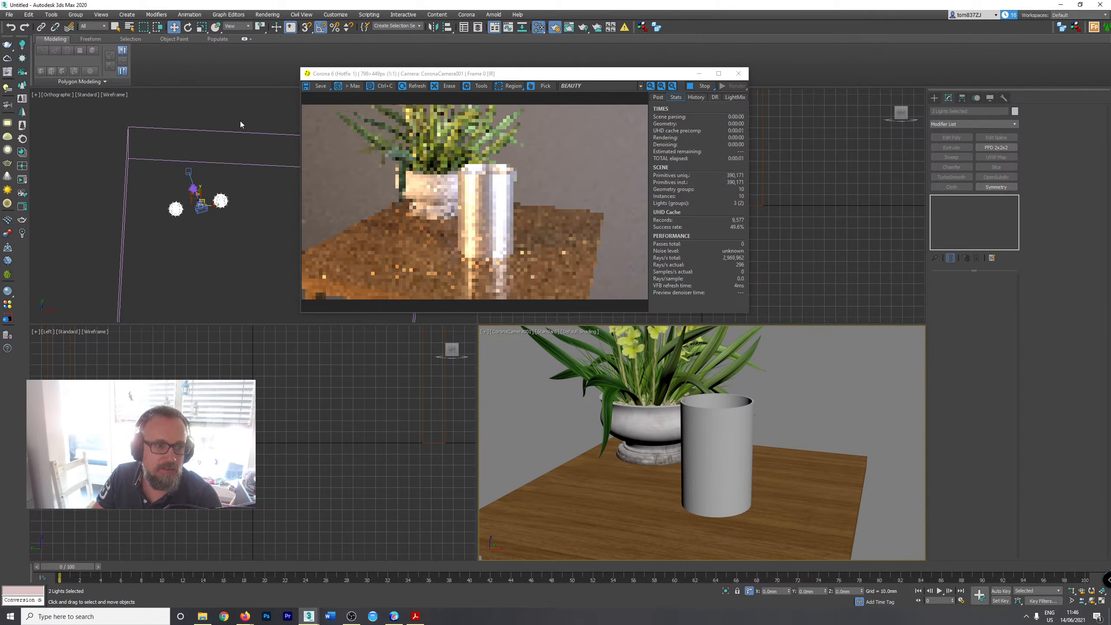
{"action": "right_click", "coordinate": [200, 189]}
{"action": "left_click_drag", "start_coordinate": [198, 191], "coordinate": [267, 210]}
{"action": "left_click", "coordinate": [220, 233]}
{"action": "left_click_drag", "start_coordinate": [173, 243], "coordinate": [156, 245]}
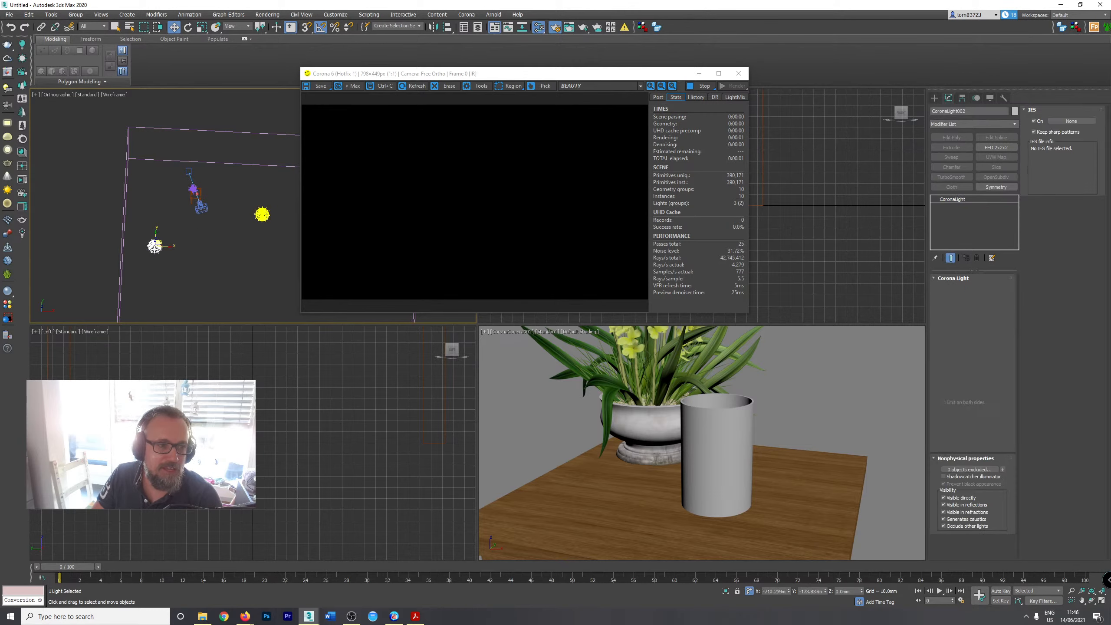
{"action": "right_click", "coordinate": [708, 466]}
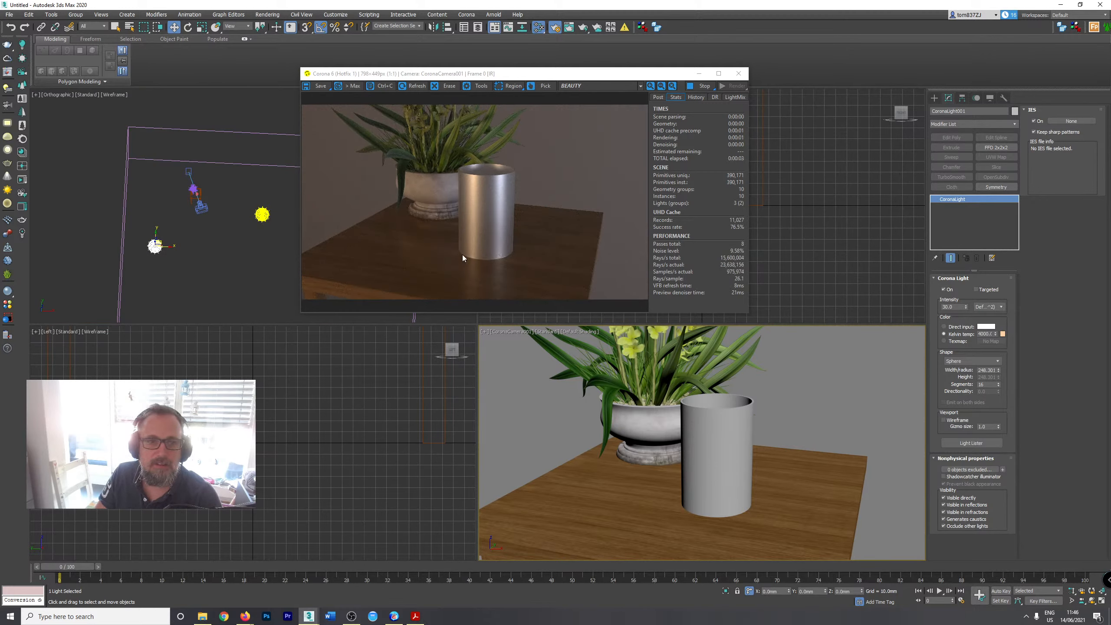
Set the warm sphere light's intensity to 100, then lower it to 50.
{"action": "left_click", "coordinate": [958, 307]}
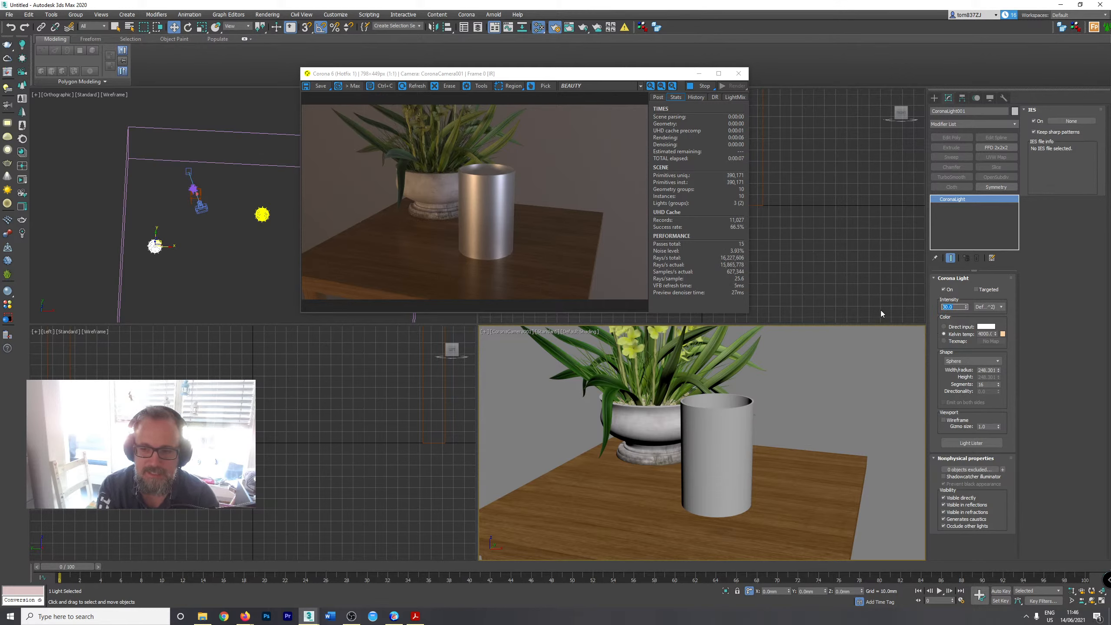
{"action": "type", "text": "100"}
{"action": "key", "text": "Return"}
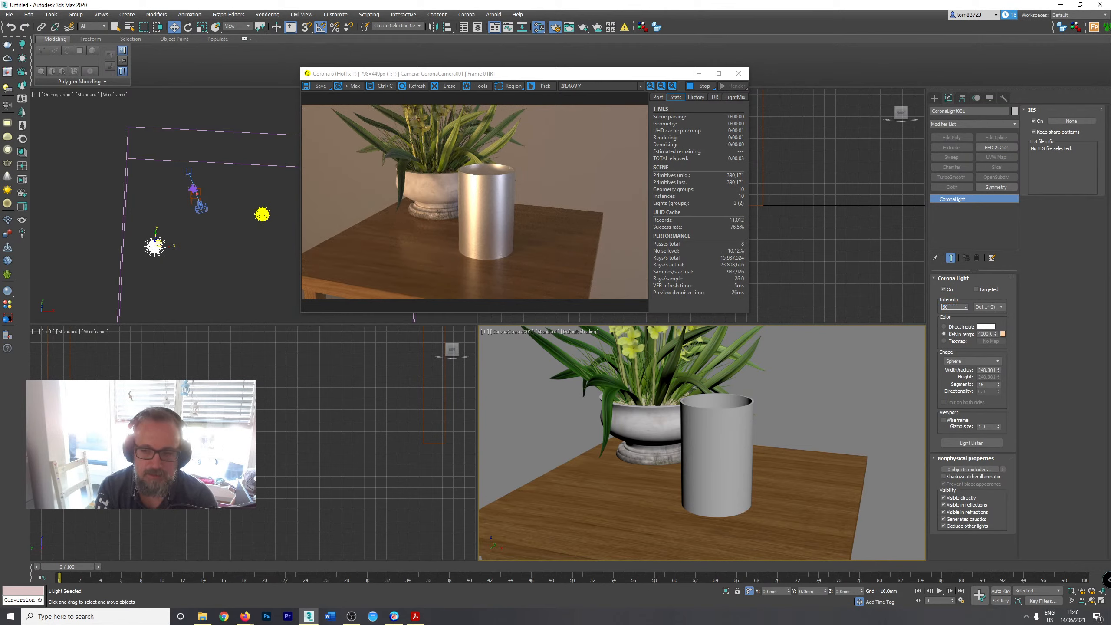
{"action": "key", "text": "Return"}
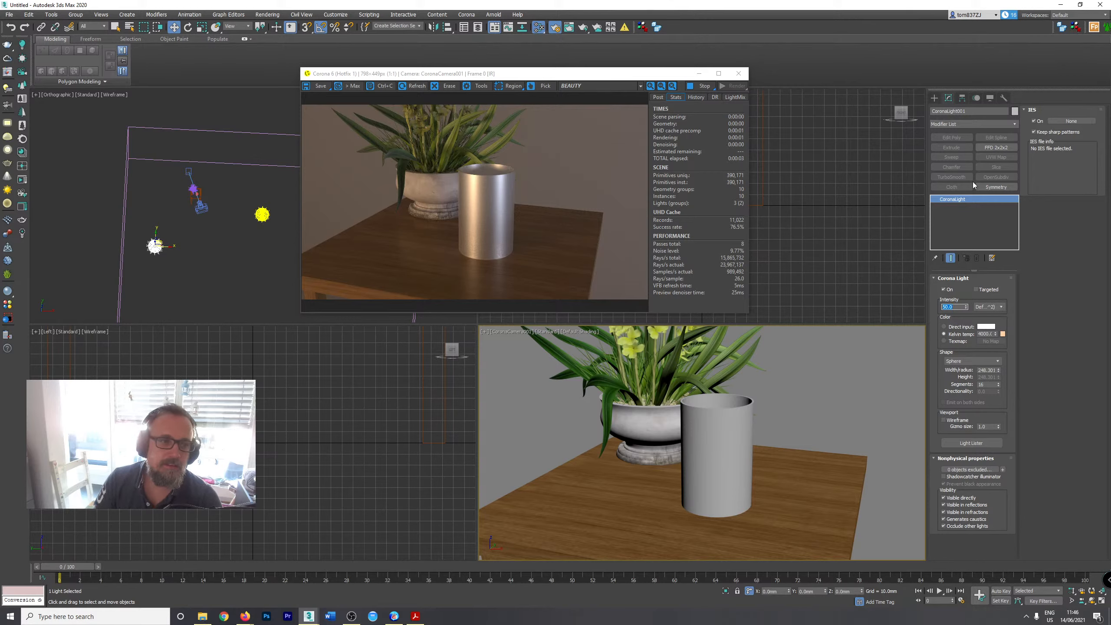
Select the cooler sphere light and set its intensity to 100, then lower it to 80 while viewing the camera render.
{"action": "left_click", "coordinate": [262, 214]}
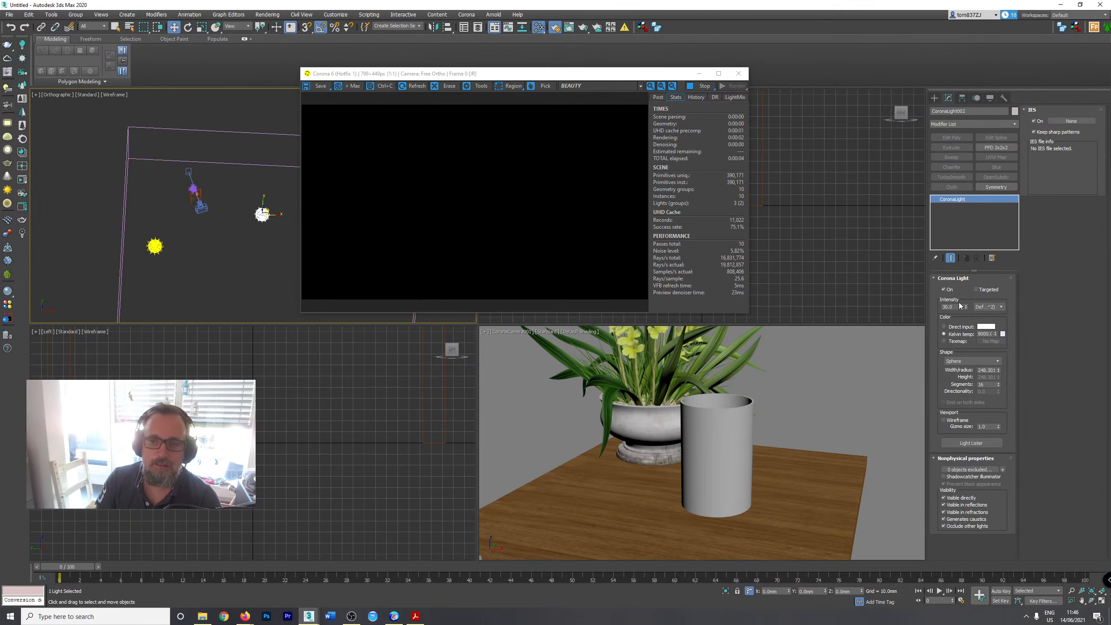
{"action": "type", "text": "100"}
{"action": "key", "text": "Return"}
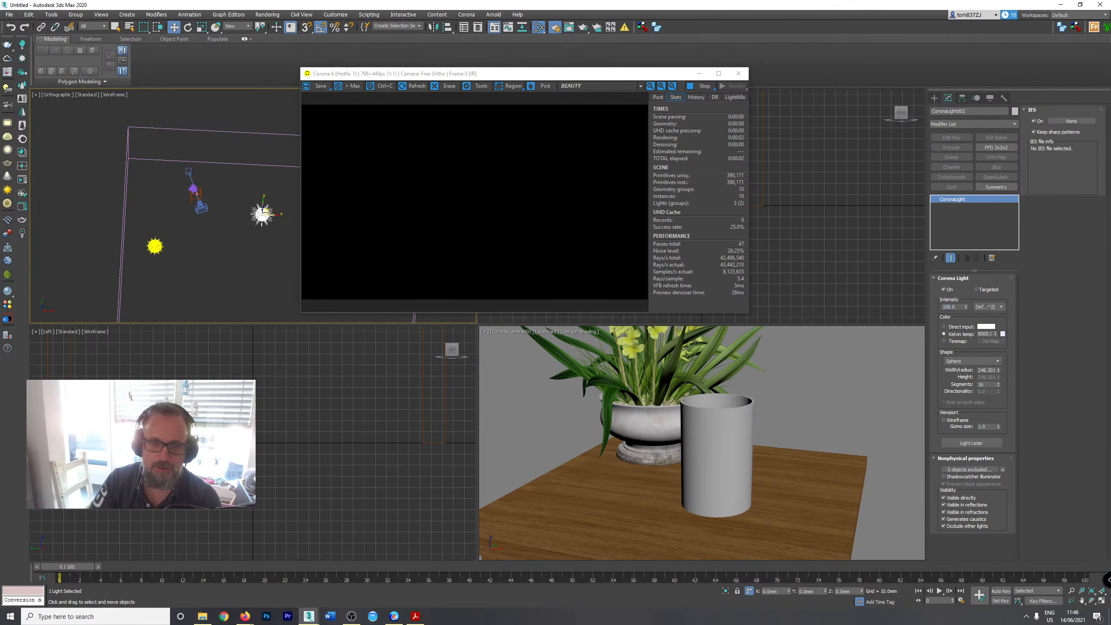
{"action": "right_click", "coordinate": [558, 427]}
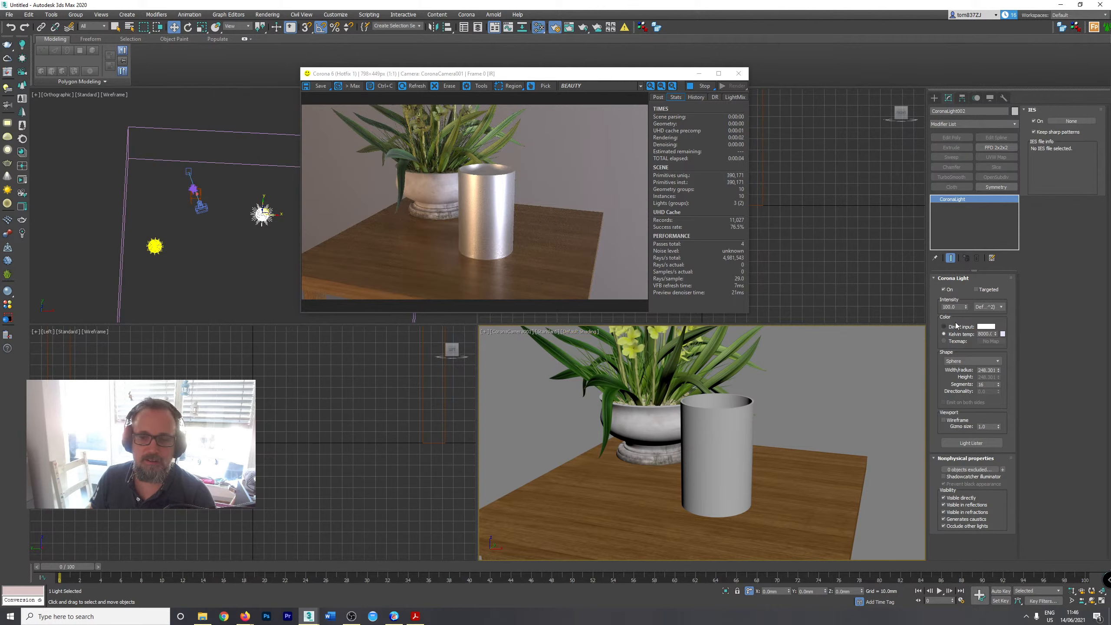
{"action": "double_click", "coordinate": [954, 307]}
{"action": "type", "text": "80"}
{"action": "key", "text": "Return"}
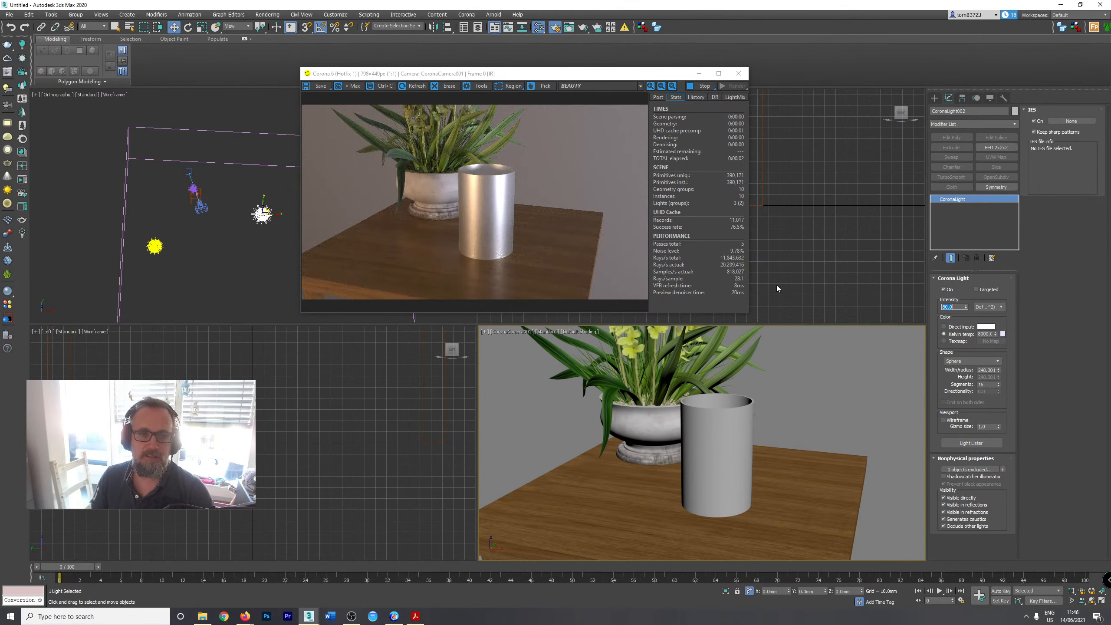
Create a third Corona sphere light around the table in the orthographic view, with a radius of about 1985 mm.
{"action": "middle_click_drag", "start_coordinate": [242, 214], "coordinate": [234, 231]}
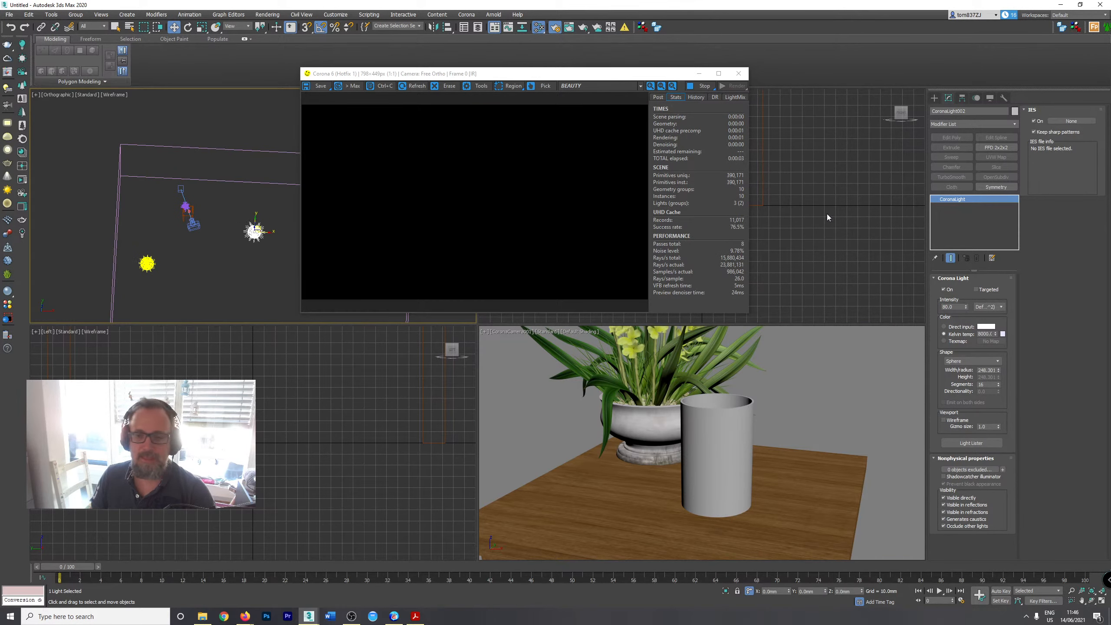
{"action": "left_click", "coordinate": [935, 99]}
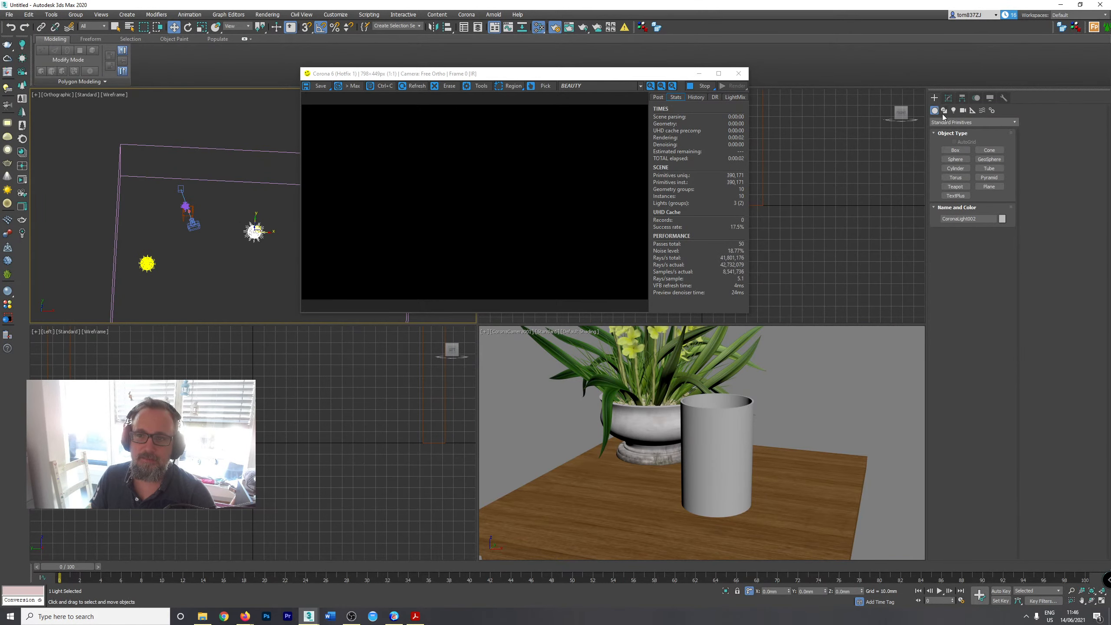
{"action": "left_click", "coordinate": [954, 111]}
{"action": "left_click", "coordinate": [955, 150]}
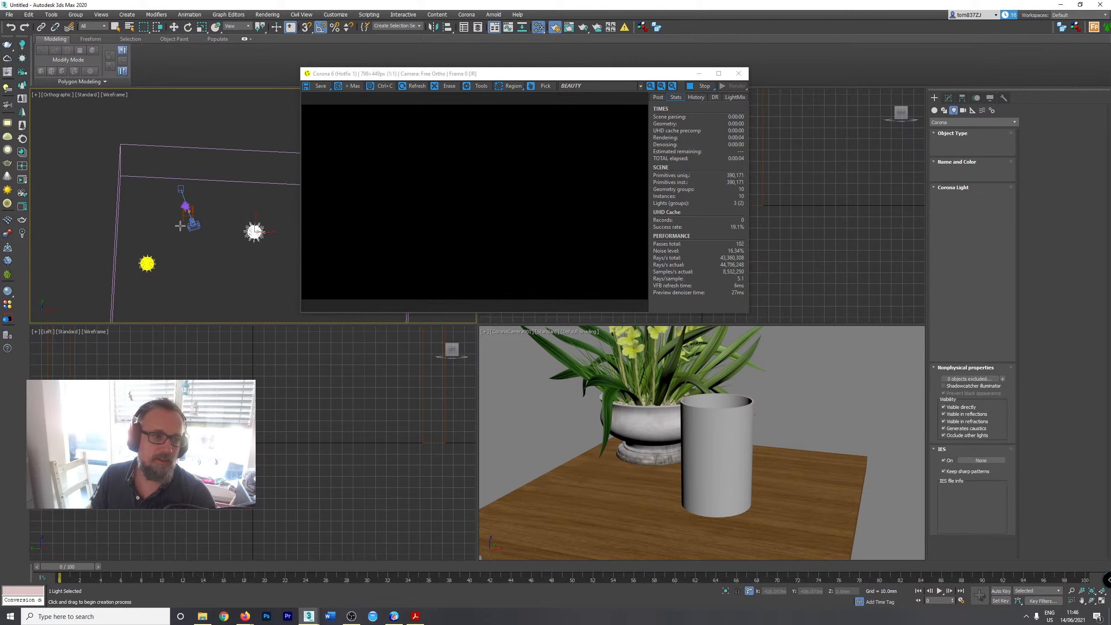
{"action": "left_click_drag", "start_coordinate": [179, 206], "coordinate": [218, 240]}
{"action": "right_click", "coordinate": [284, 240]}
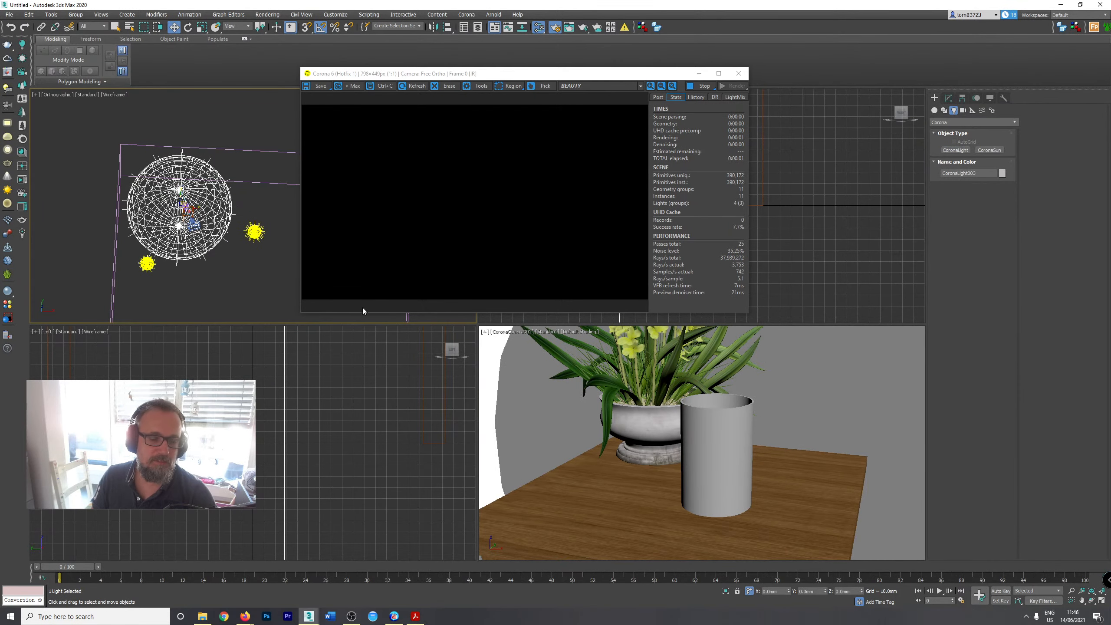
Show the new light in a front view and change its shape to Rectangle.
{"action": "right_click", "coordinate": [571, 389]}
{"action": "left_click_drag", "start_coordinate": [585, 72], "coordinate": [954, 127]}
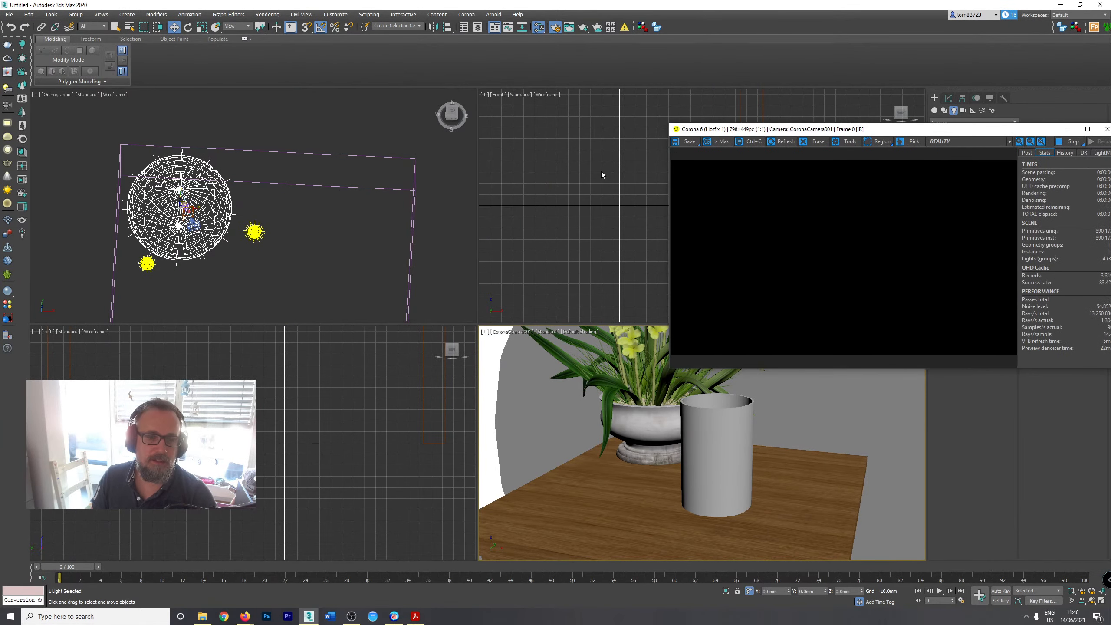
{"action": "right_click", "coordinate": [309, 244]}
{"action": "key", "text": "f"}
{"action": "key", "text": "z"}
{"action": "scroll", "coordinate": [306, 237], "scroll_direction": "down", "scroll_amount": 5}
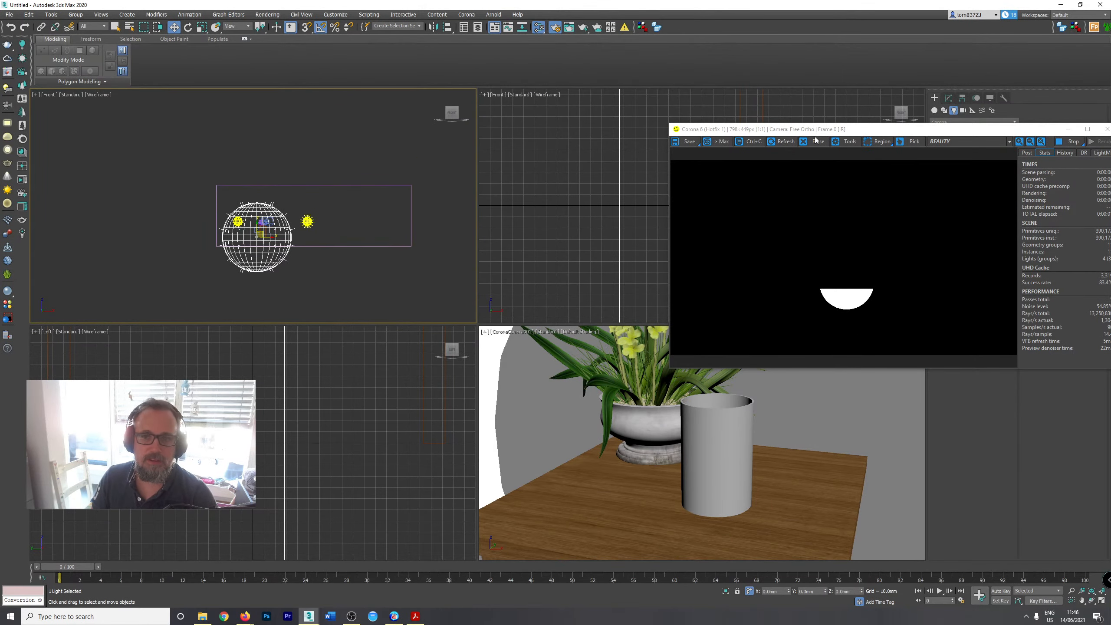
{"action": "left_click_drag", "start_coordinate": [819, 129], "coordinate": [469, 207]}
{"action": "left_click", "coordinate": [947, 99]}
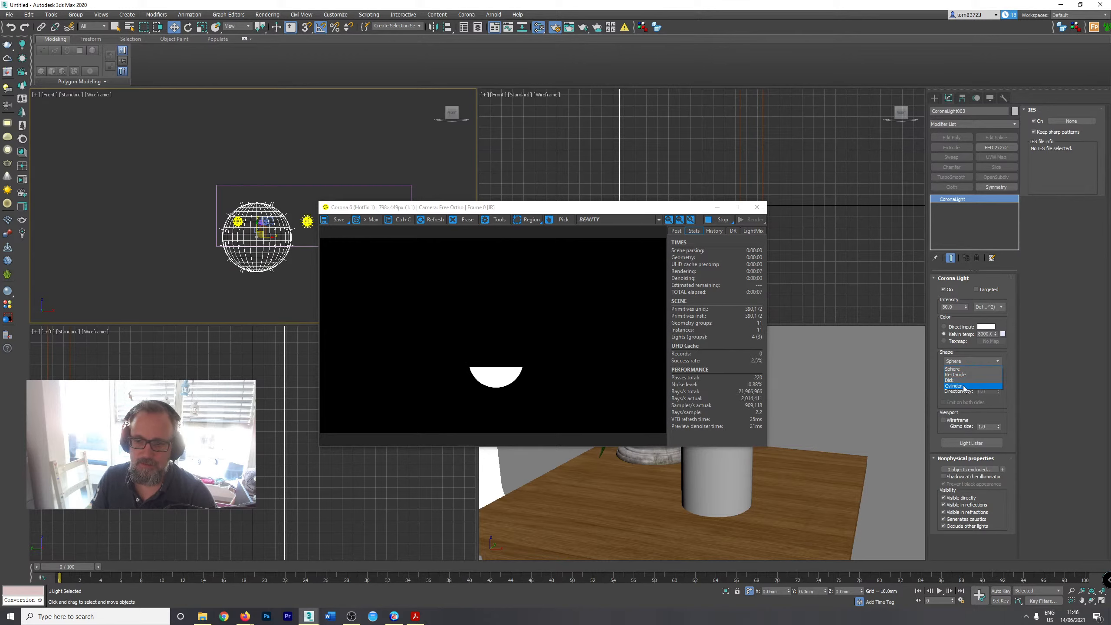
{"action": "left_click", "coordinate": [955, 374]}
Raise the rectangular light above the table, set its colour temperature to 5000 K and return the render to the camera view.
{"action": "scroll", "coordinate": [256, 239], "scroll_direction": "up", "scroll_amount": 4}
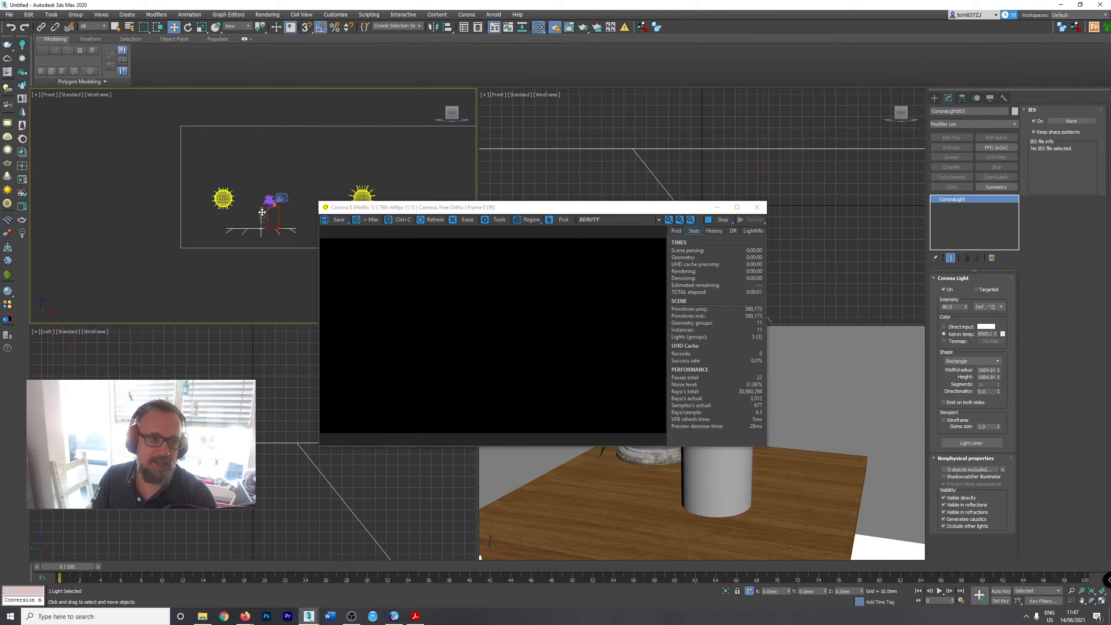
{"action": "left_click_drag", "start_coordinate": [261, 231], "coordinate": [301, 179]}
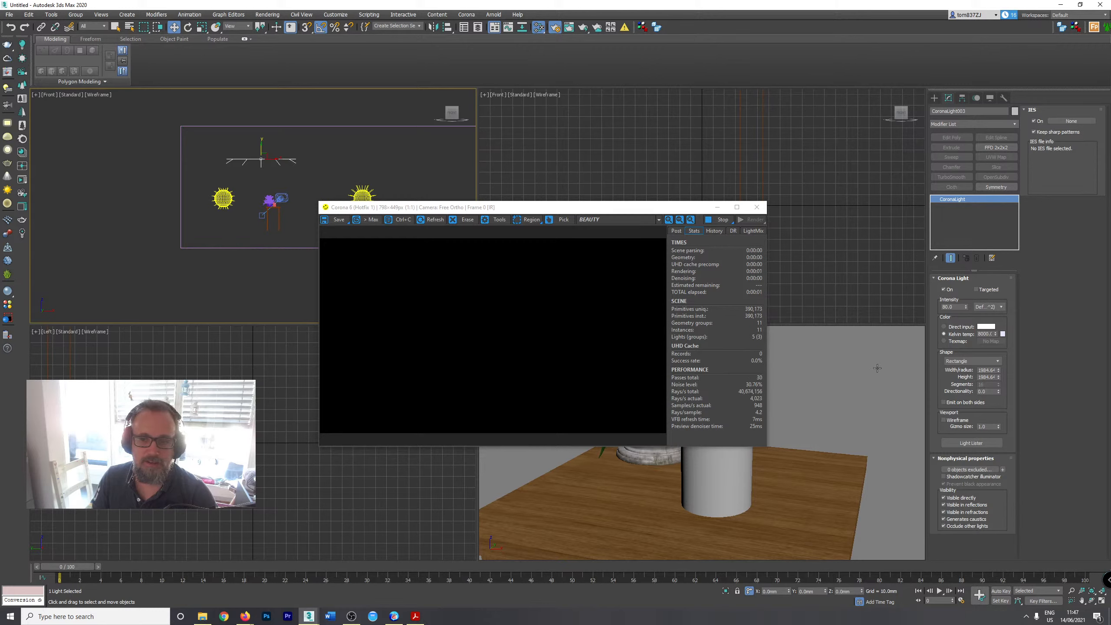
{"action": "double_click", "coordinate": [984, 333]}
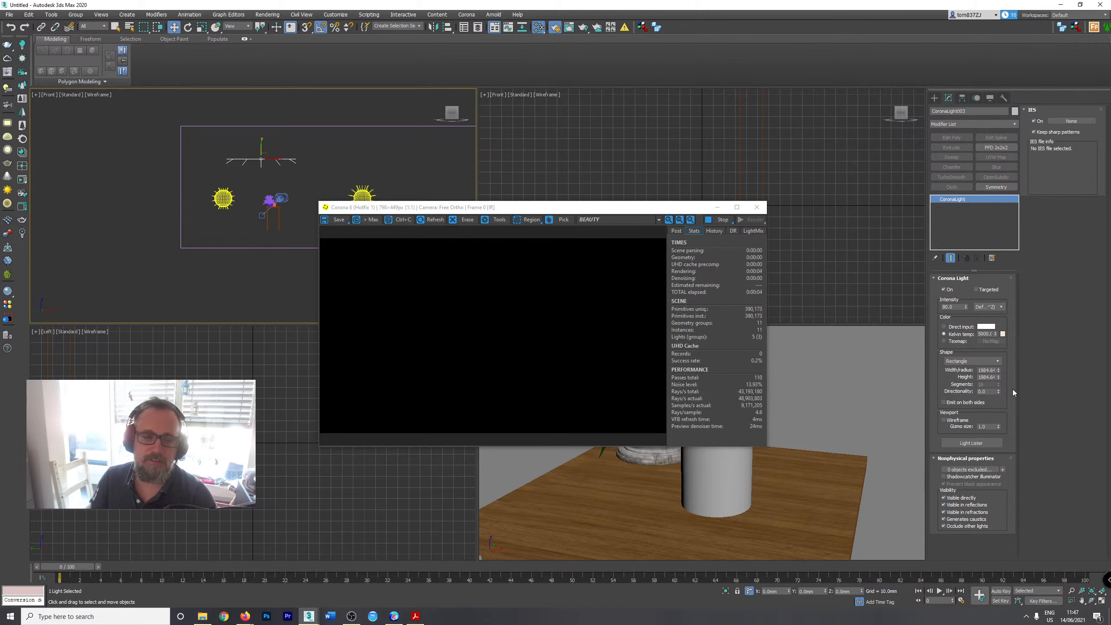
{"action": "right_click", "coordinate": [603, 492]}
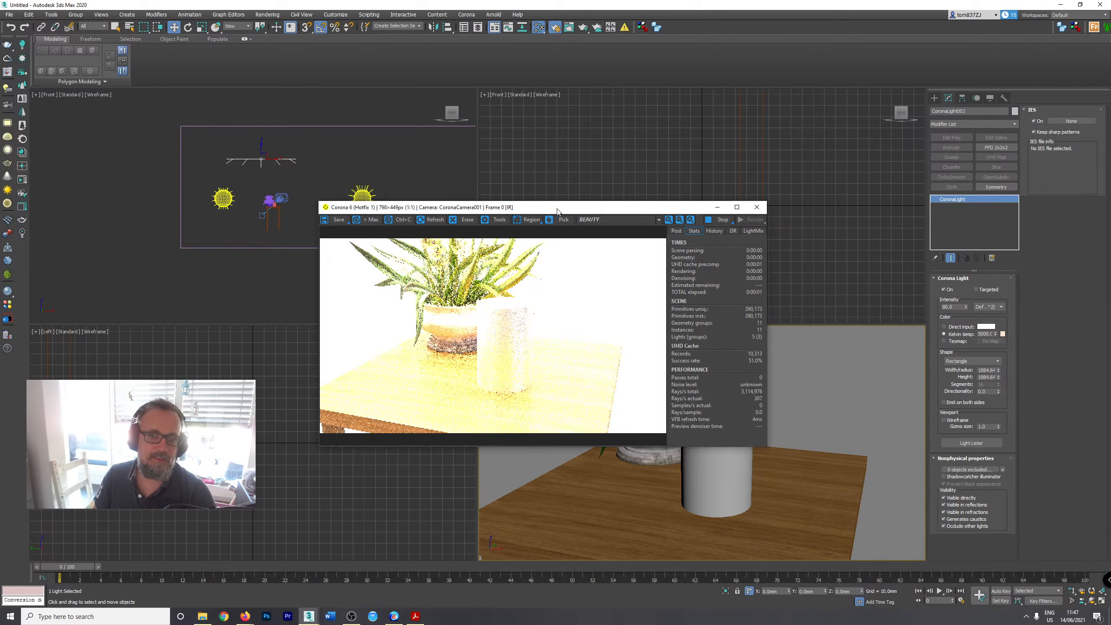
{"action": "left_click_drag", "start_coordinate": [557, 208], "coordinate": [356, 221]}
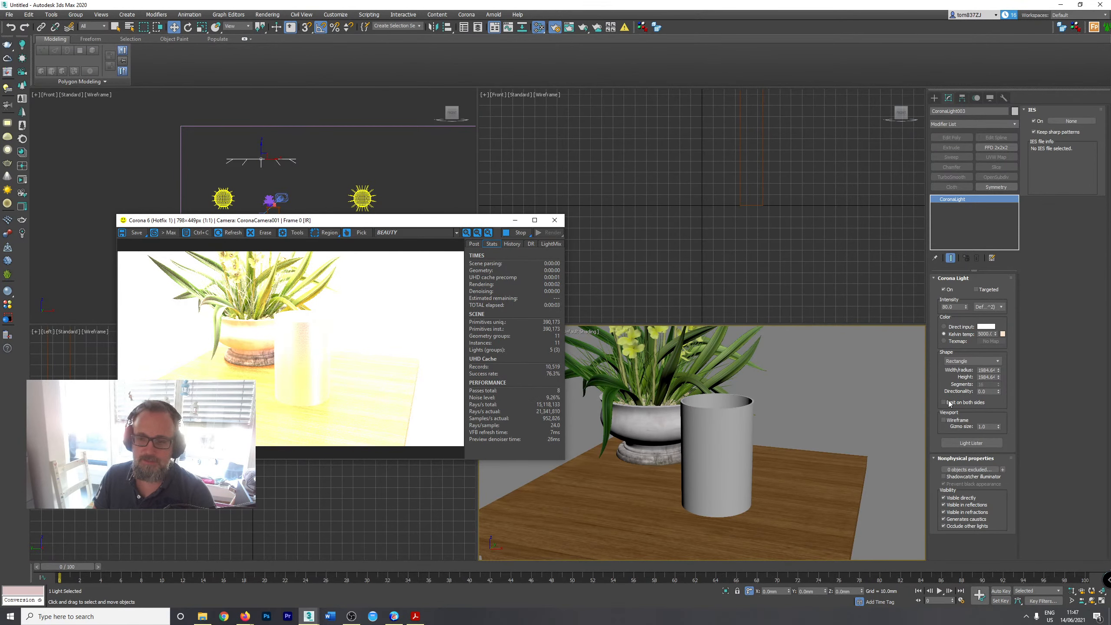
Set the rectangular light's intensity to 10, try 5 and 3, and settle on 5.
{"action": "double_click", "coordinate": [953, 306]}
{"action": "type", "text": "10"}
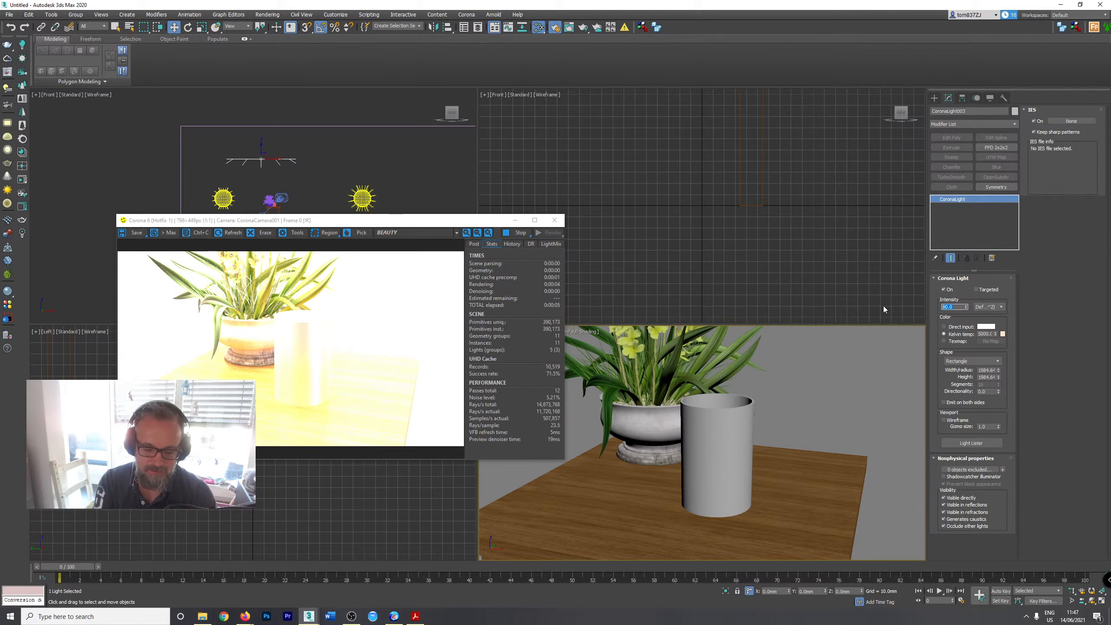
{"action": "key", "text": "Return"}
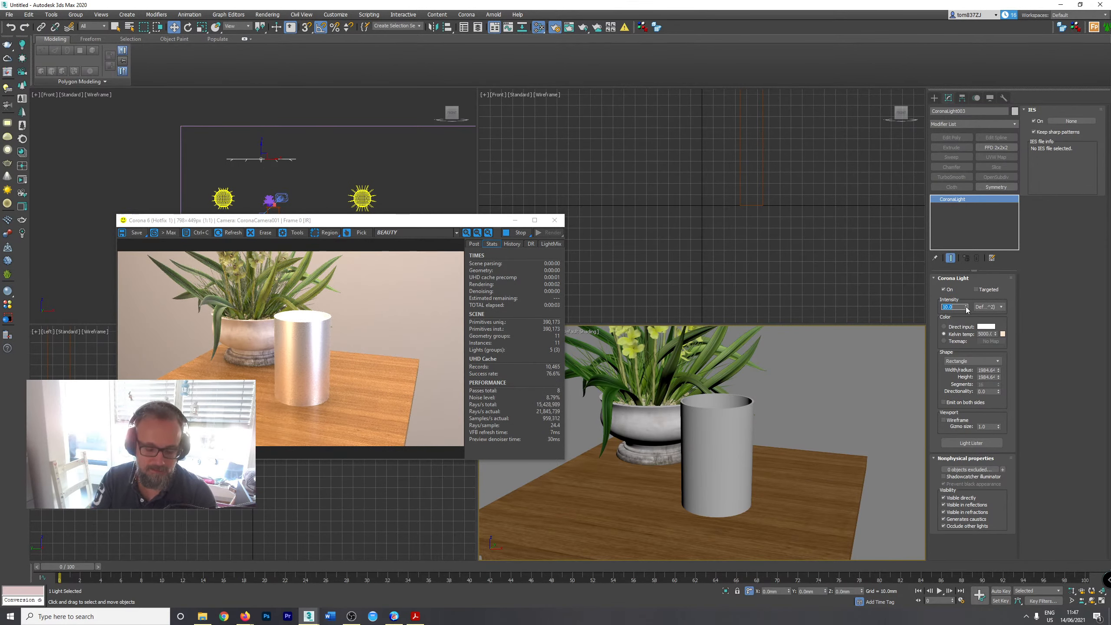
{"action": "type", "text": "5"}
{"action": "key", "text": "Return"}
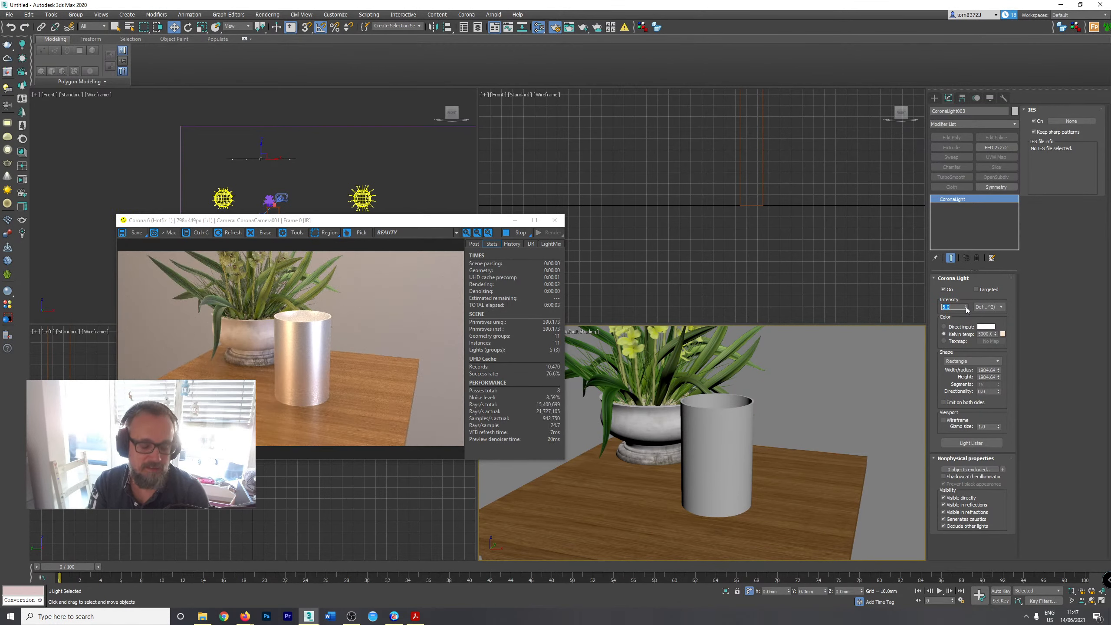
{"action": "type", "text": "3"}
{"action": "key", "text": "Return"}
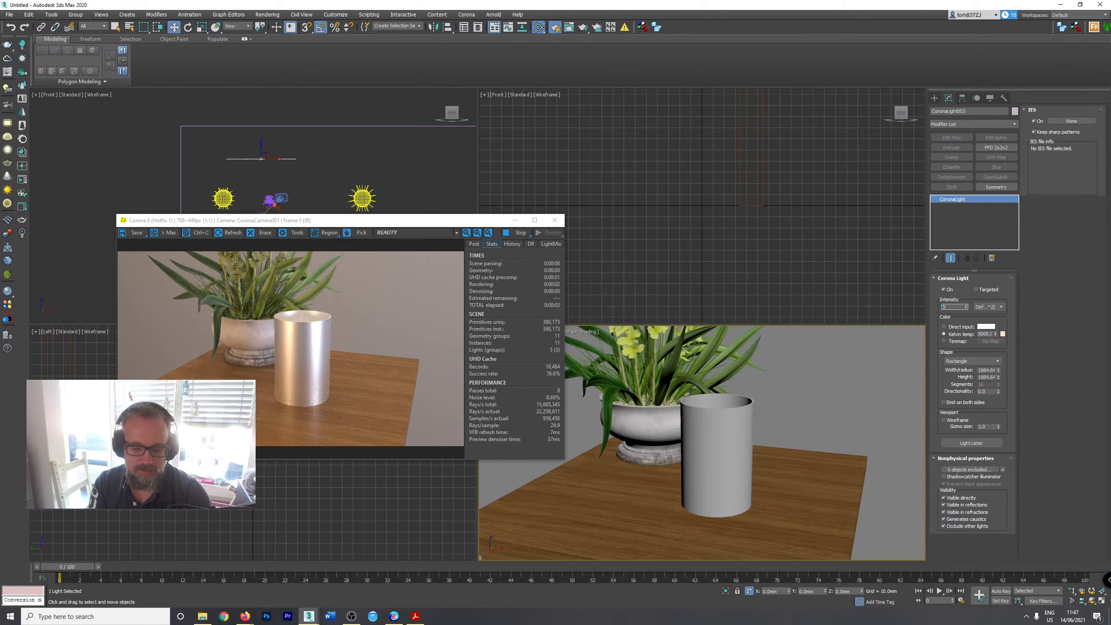
{"action": "type", "text": "5"}
{"action": "key", "text": "Return"}
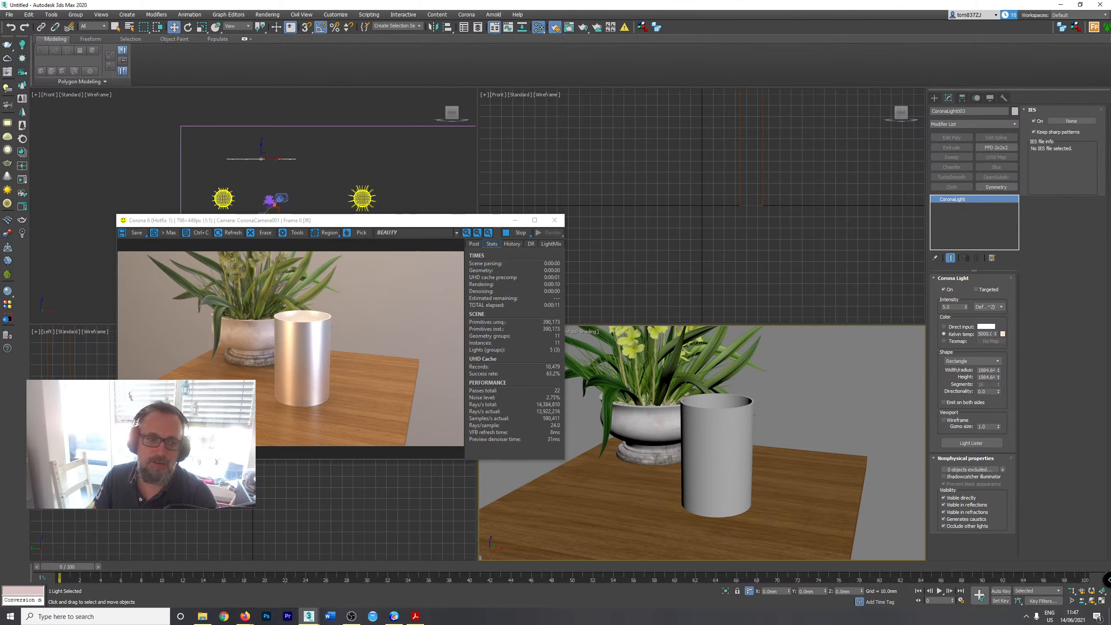
Select the plant group and load its materials into the Slate Material Editor, bringing the first CoronaMtl network into view.
{"action": "left_click", "coordinate": [722, 364]}
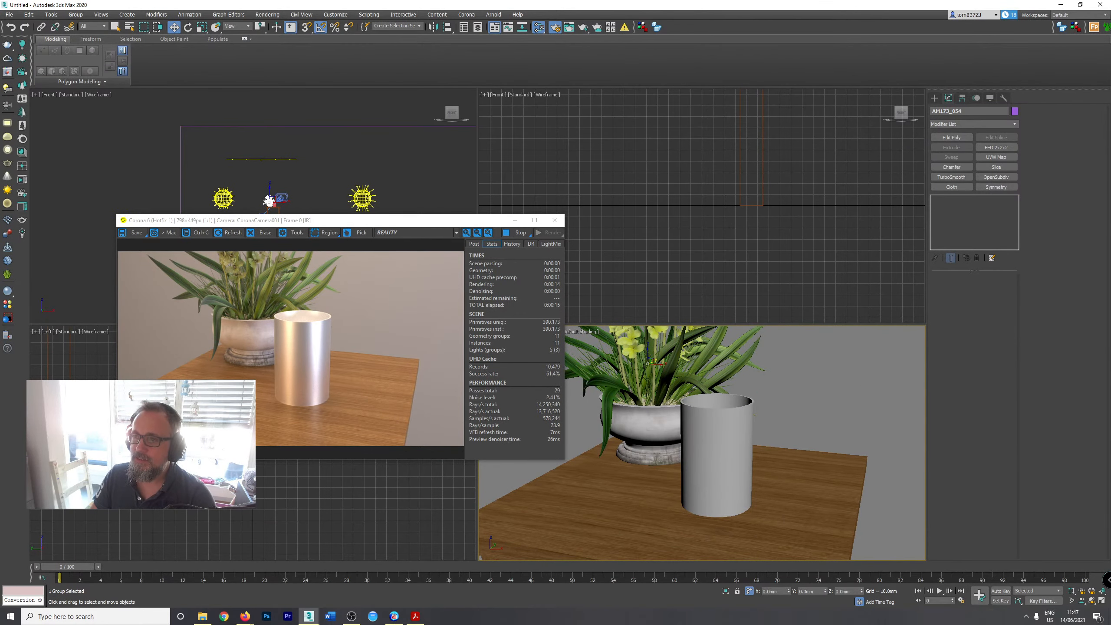
{"action": "key", "text": "m"}
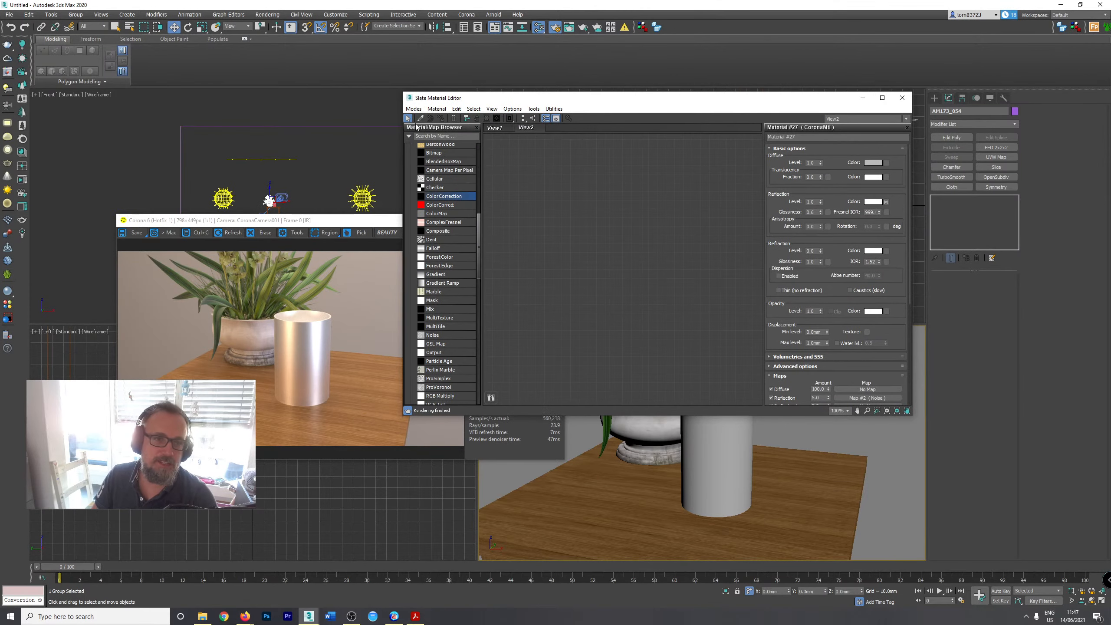
{"action": "left_click", "coordinate": [437, 108]}
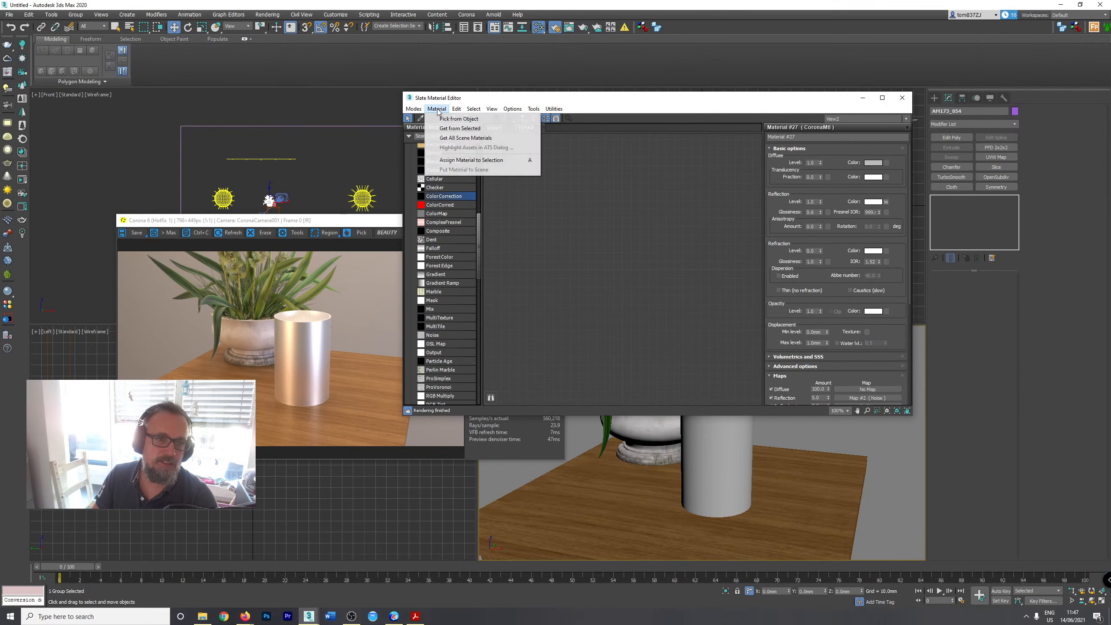
{"action": "left_click", "coordinate": [449, 128]}
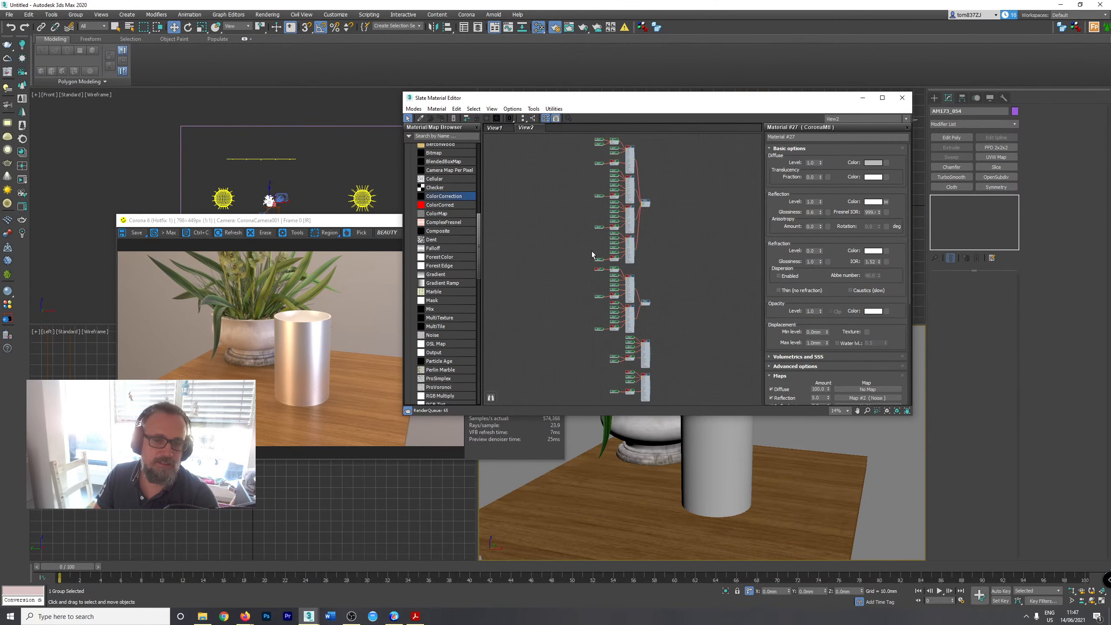
{"action": "scroll", "coordinate": [621, 252], "scroll_direction": "up", "scroll_amount": 3}
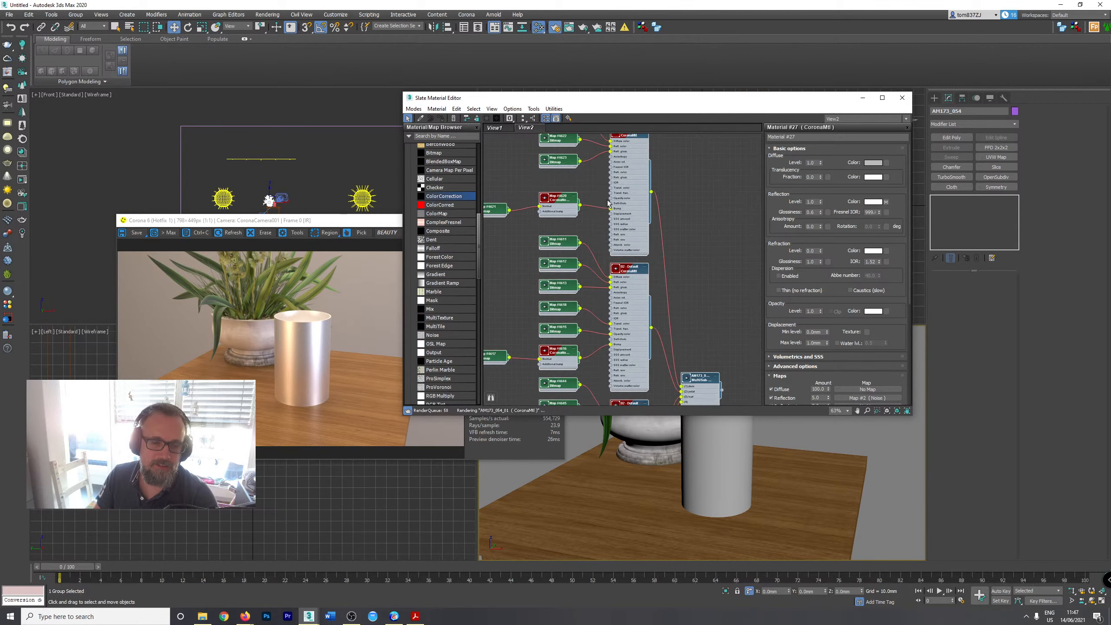
{"action": "scroll", "coordinate": [660, 263], "scroll_direction": "up", "scroll_amount": 4}
{"action": "scroll", "coordinate": [660, 263], "scroll_direction": "up", "scroll_amount": 1}
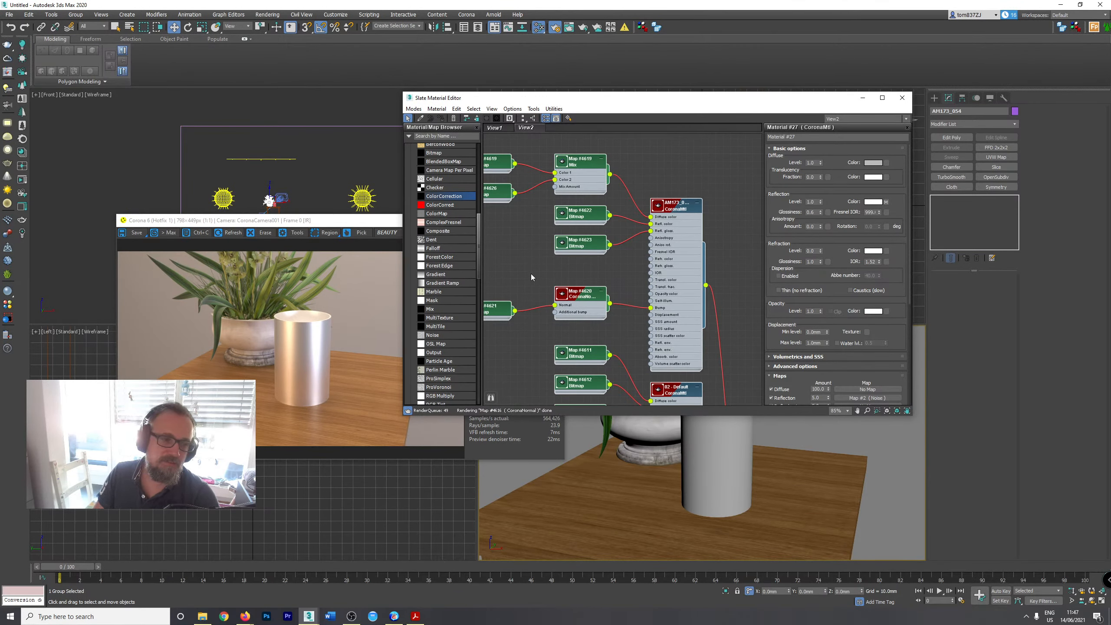
{"action": "scroll", "coordinate": [647, 219], "scroll_direction": "up", "scroll_amount": 2}
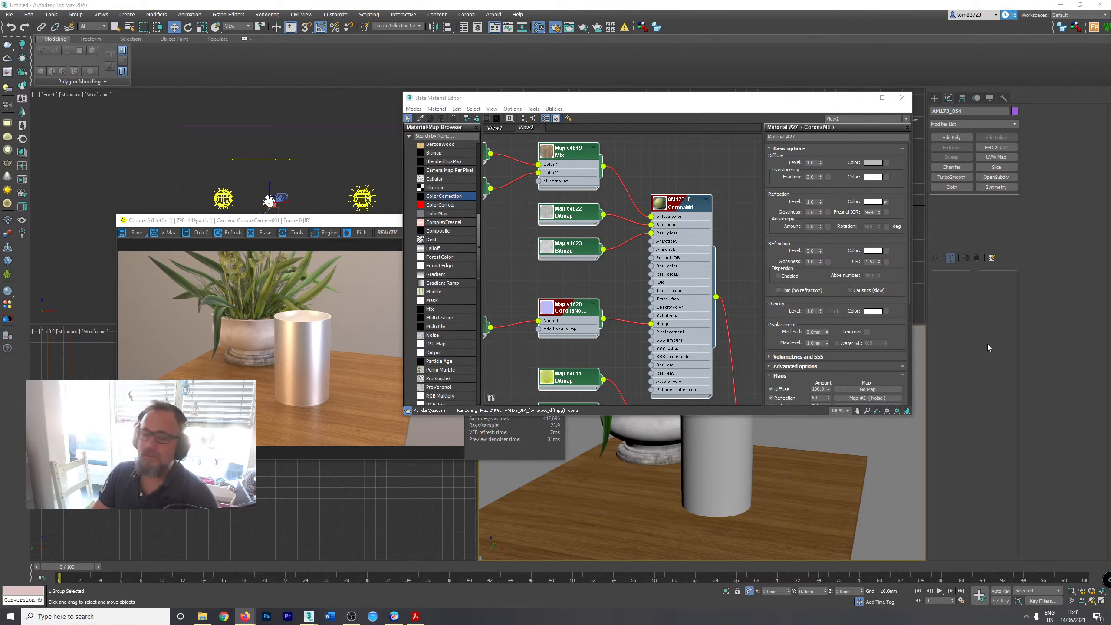
Inspect the CoronaNormal map feeding the bump slot of the plant's stem material.
{"action": "middle_click_drag", "start_coordinate": [553, 185], "coordinate": [586, 208]}
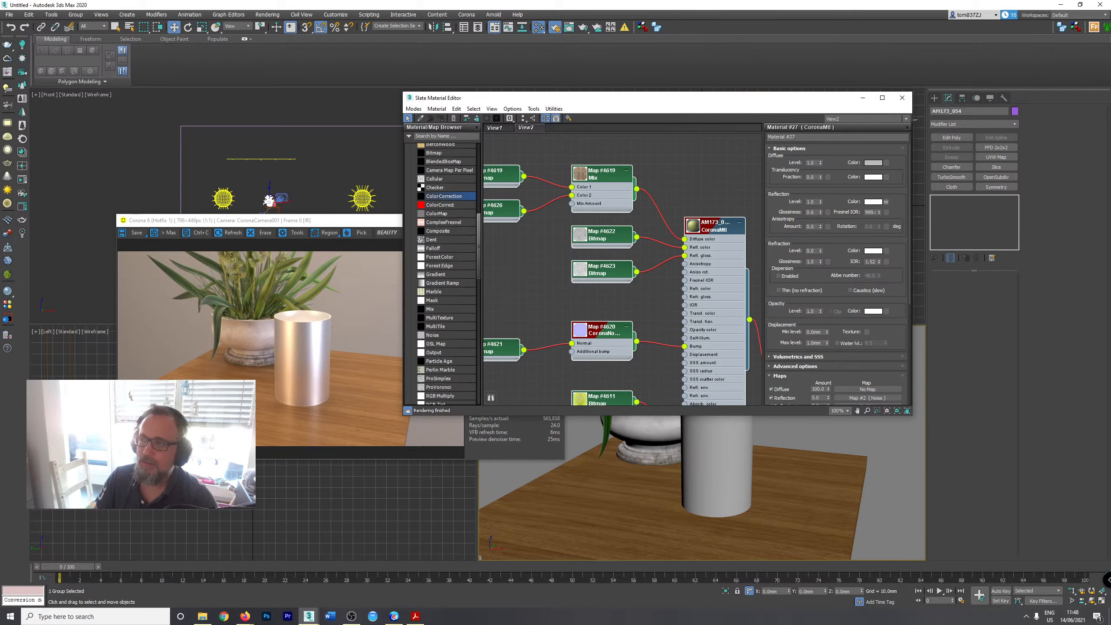
{"action": "right_click", "coordinate": [584, 310]}
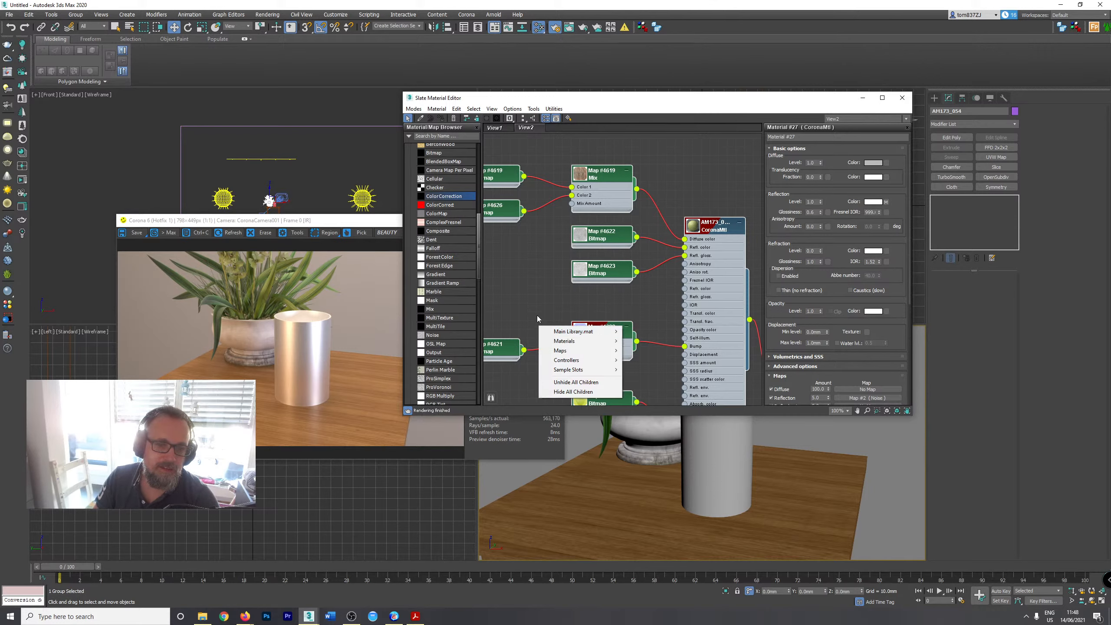
{"action": "left_click", "coordinate": [530, 300]}
{"action": "middle_click_drag", "start_coordinate": [497, 324], "coordinate": [547, 280]}
{"action": "double_click", "coordinate": [621, 299]}
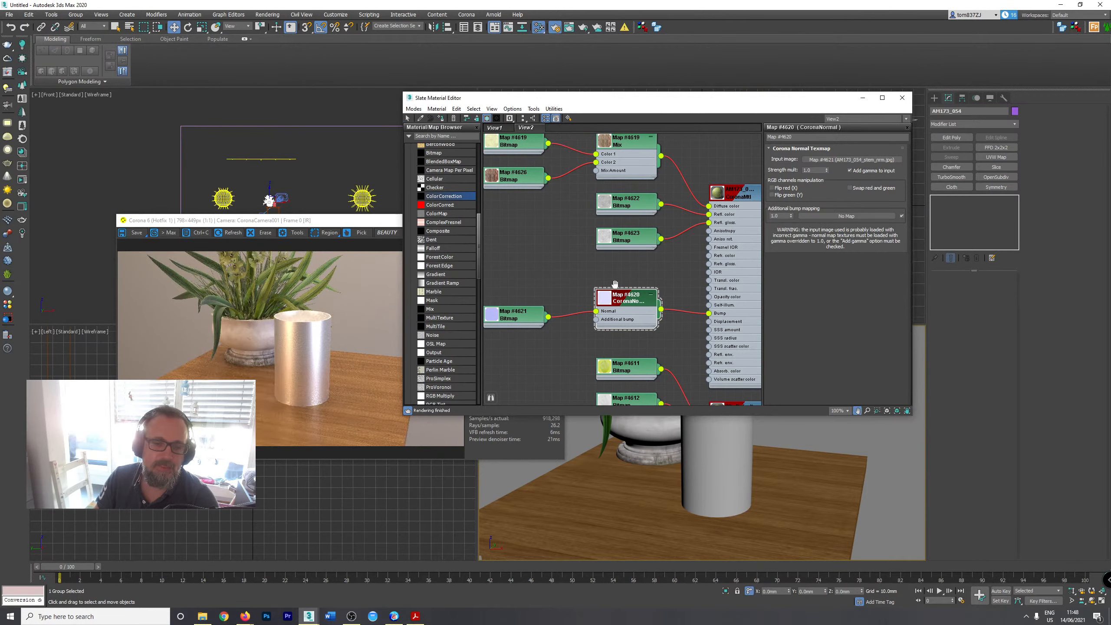
{"action": "middle_click_drag", "start_coordinate": [560, 308], "coordinate": [615, 305]}
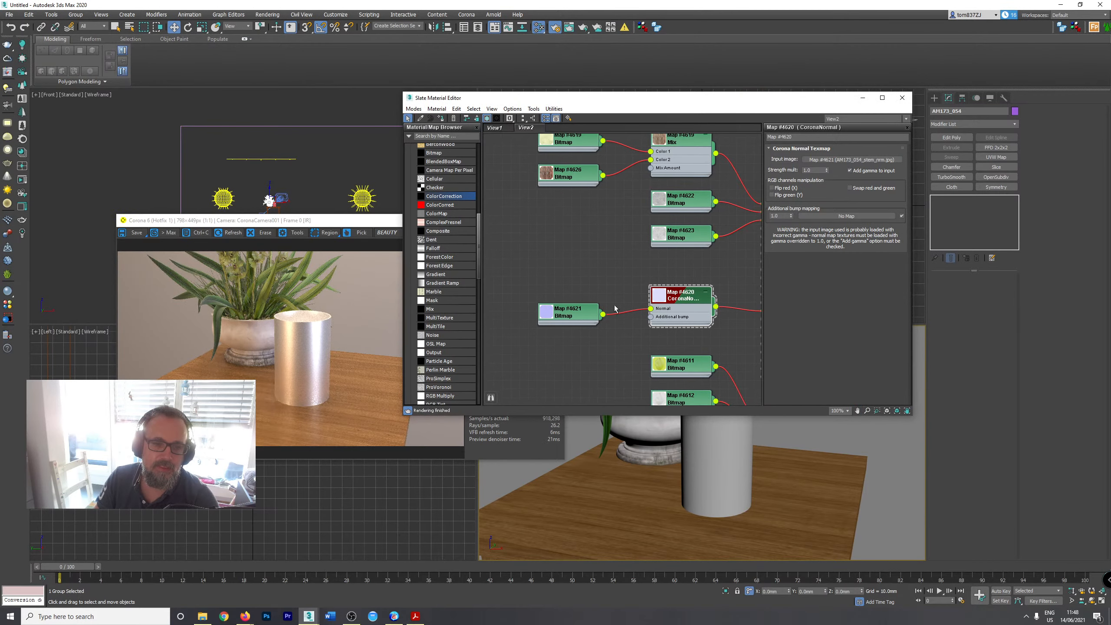
Examine the stem normal bitmap AM173_054_stem_nrm.jpg, including its preview, bitmap parameters and output settings.
{"action": "double_click", "coordinate": [587, 316]}
{"action": "double_click", "coordinate": [550, 323]}
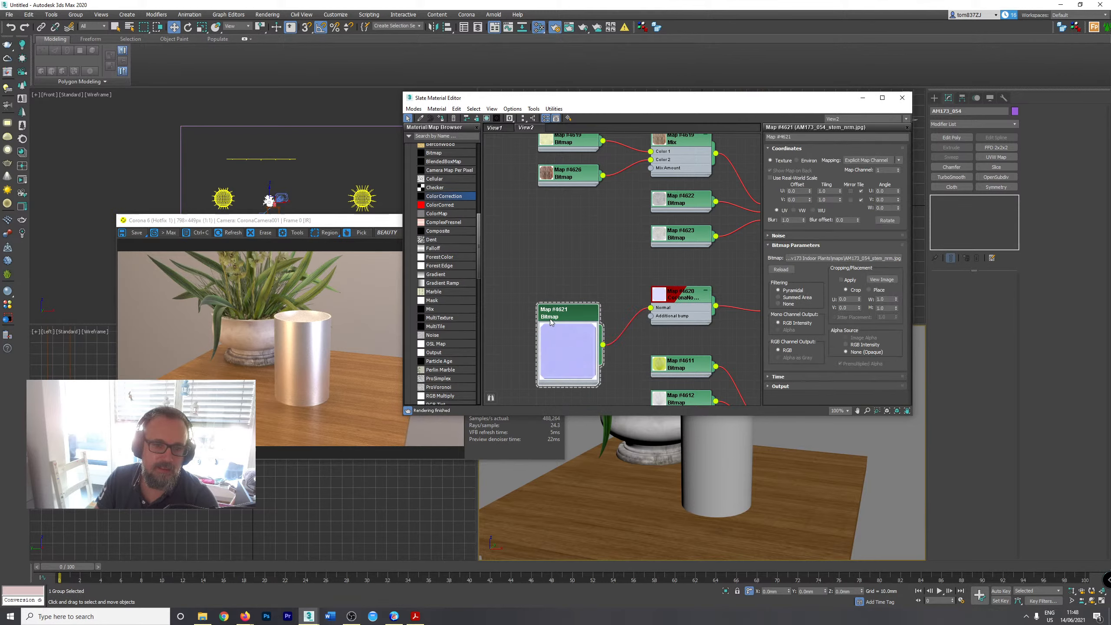
{"action": "double_click", "coordinate": [567, 340]}
{"action": "double_click", "coordinate": [662, 300]}
{"action": "double_click", "coordinate": [663, 324]}
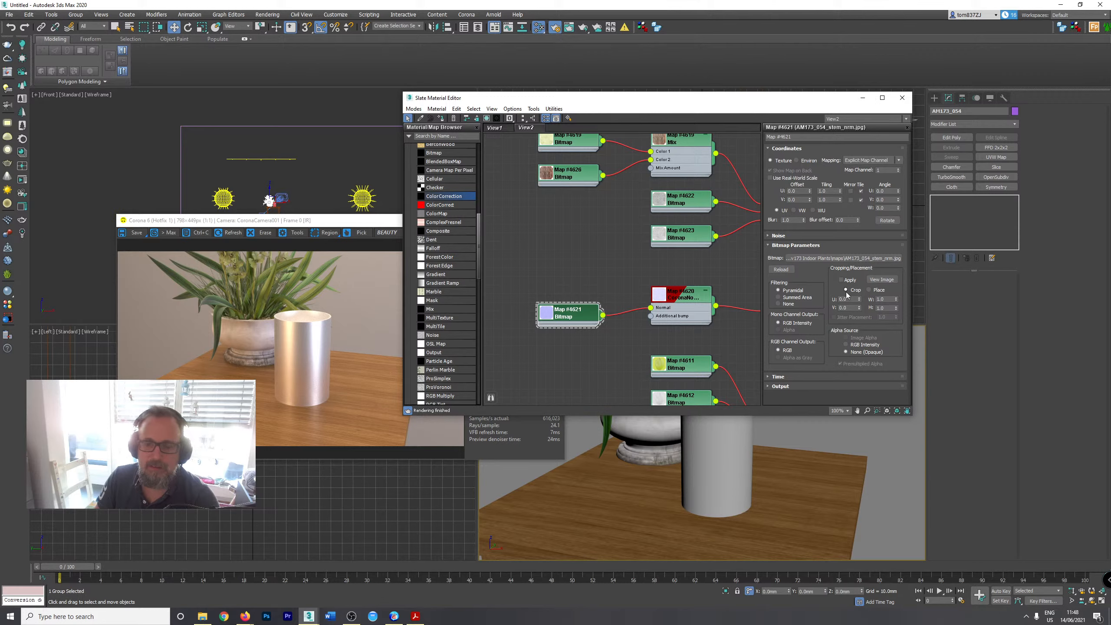
{"action": "left_click", "coordinate": [797, 385]}
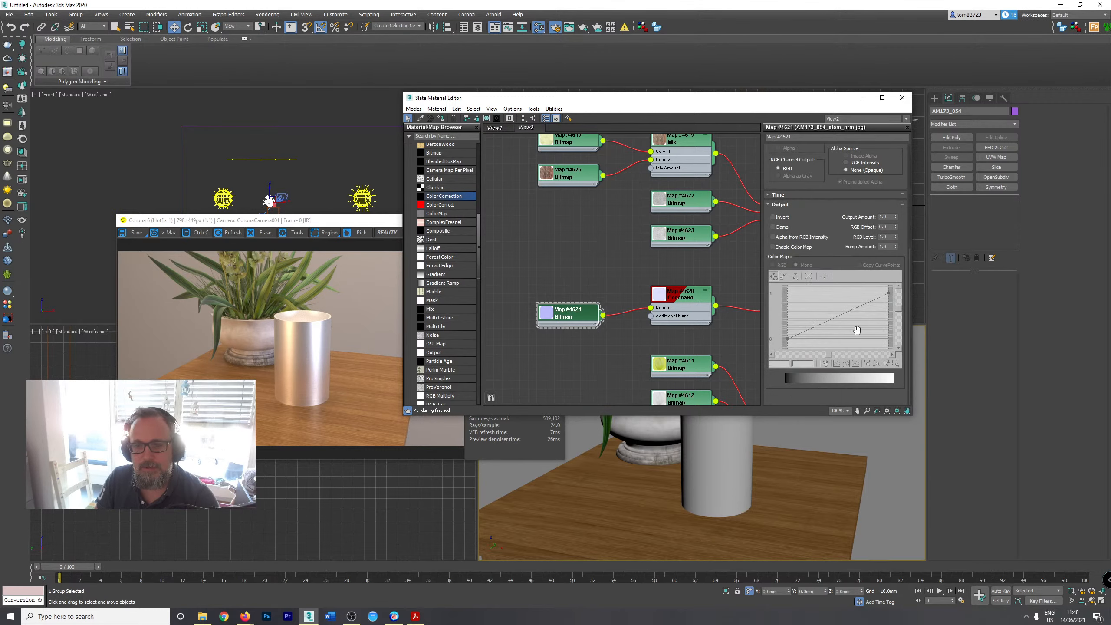
{"action": "left_click", "coordinate": [781, 204]}
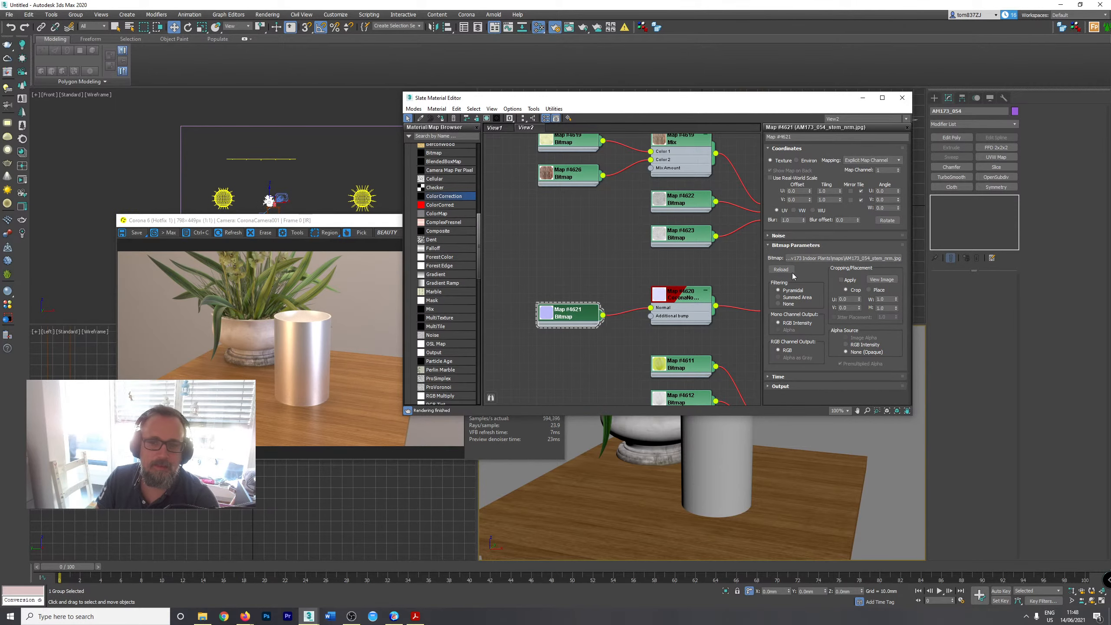
Reload AM173_054_stem_nrm.jpg with automatic gamma and show the parameters of the CoronaNormal map it feeds.
{"action": "left_click", "coordinate": [798, 260]}
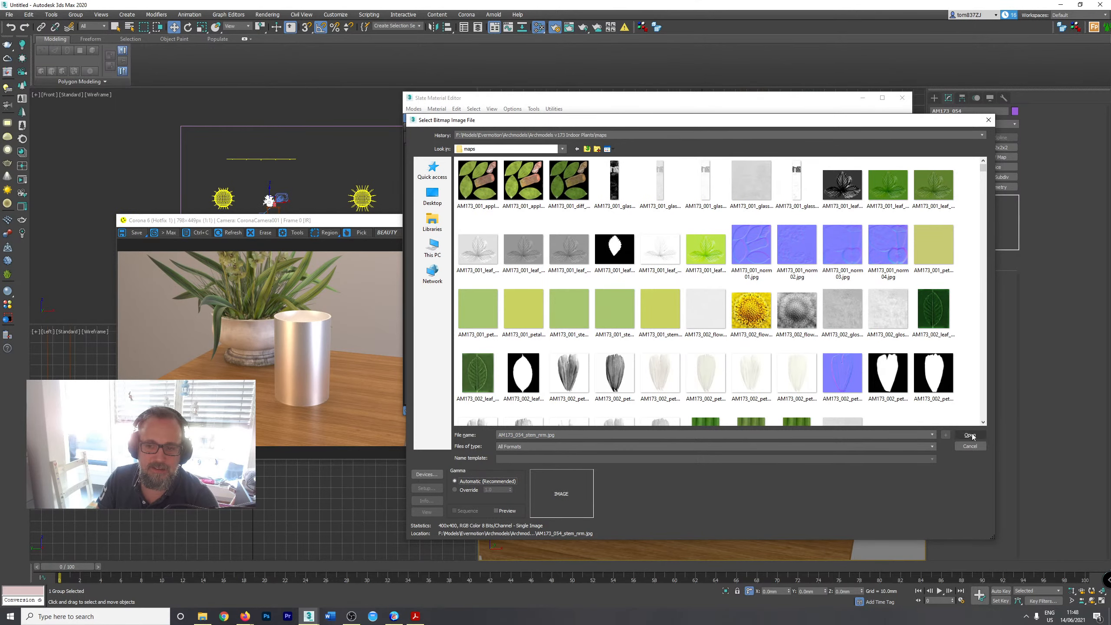
{"action": "left_click", "coordinate": [958, 434]}
{"action": "left_click", "coordinate": [664, 322]}
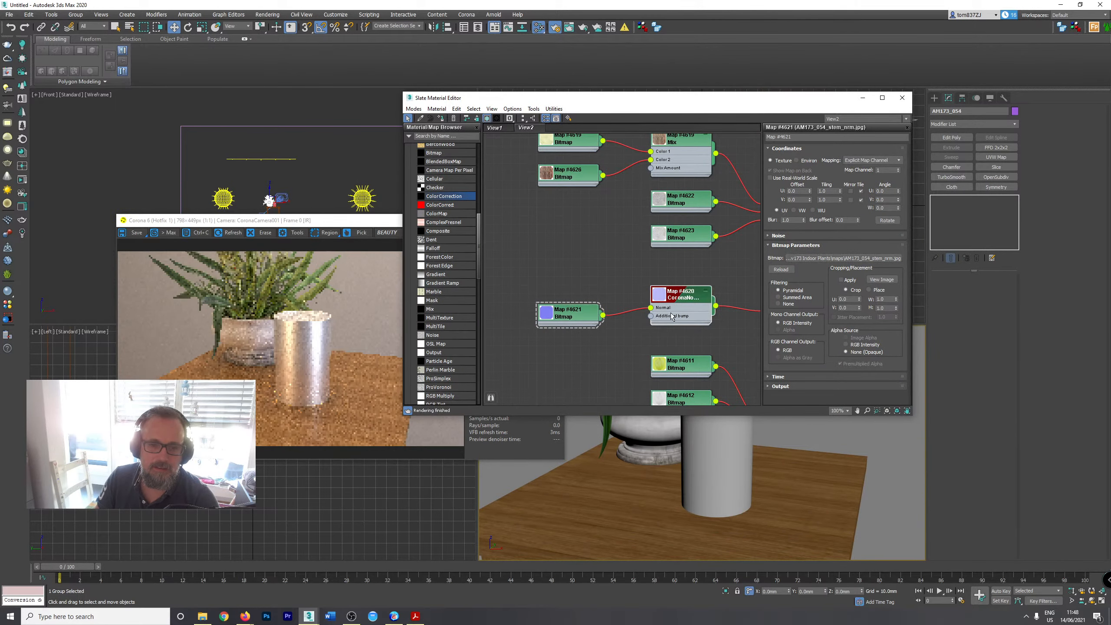
{"action": "double_click", "coordinate": [670, 319]}
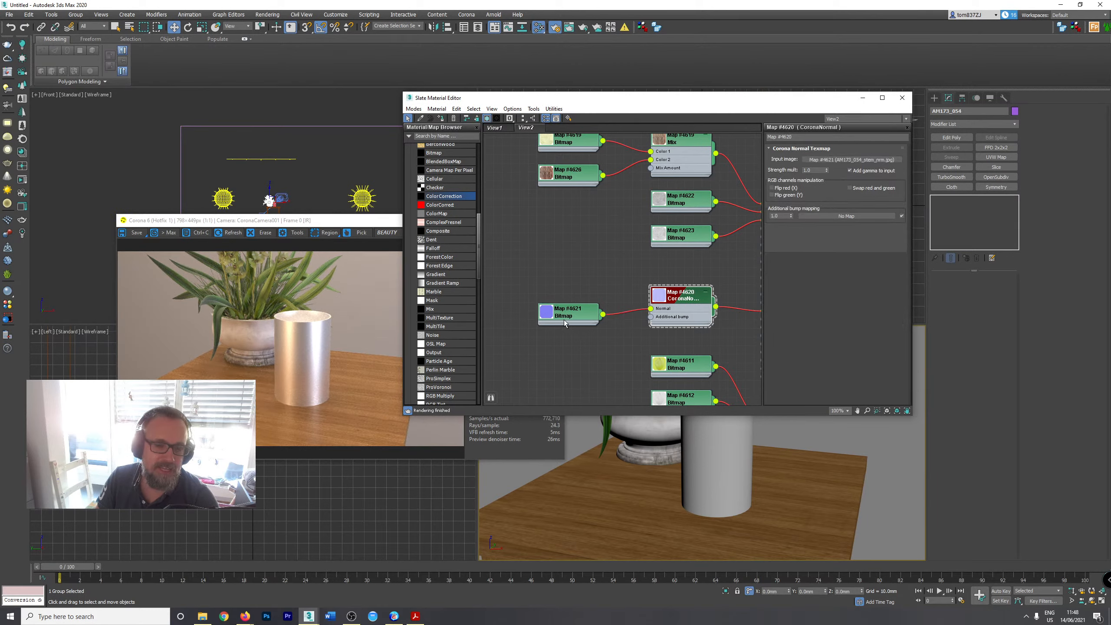
Find the petal material's normal bitmap, AM173_054_petal_nrm.jpg, in the plant's node network and show its parameters.
{"action": "scroll", "coordinate": [580, 329], "scroll_direction": "down", "scroll_amount": 3}
{"action": "scroll", "coordinate": [618, 349], "scroll_direction": "down", "scroll_amount": 4}
{"action": "middle_click_drag", "start_coordinate": [618, 348], "coordinate": [551, 179]}
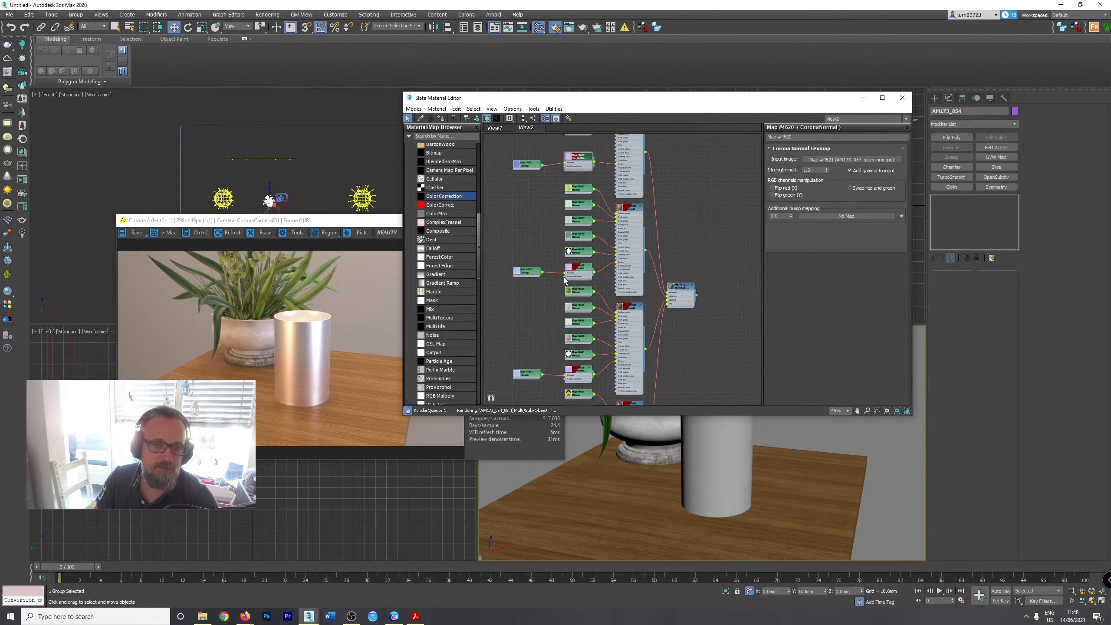
{"action": "scroll", "coordinate": [547, 268], "scroll_direction": "up", "scroll_amount": 4}
{"action": "scroll", "coordinate": [548, 270], "scroll_direction": "up", "scroll_amount": 1}
{"action": "double_click", "coordinate": [515, 274]}
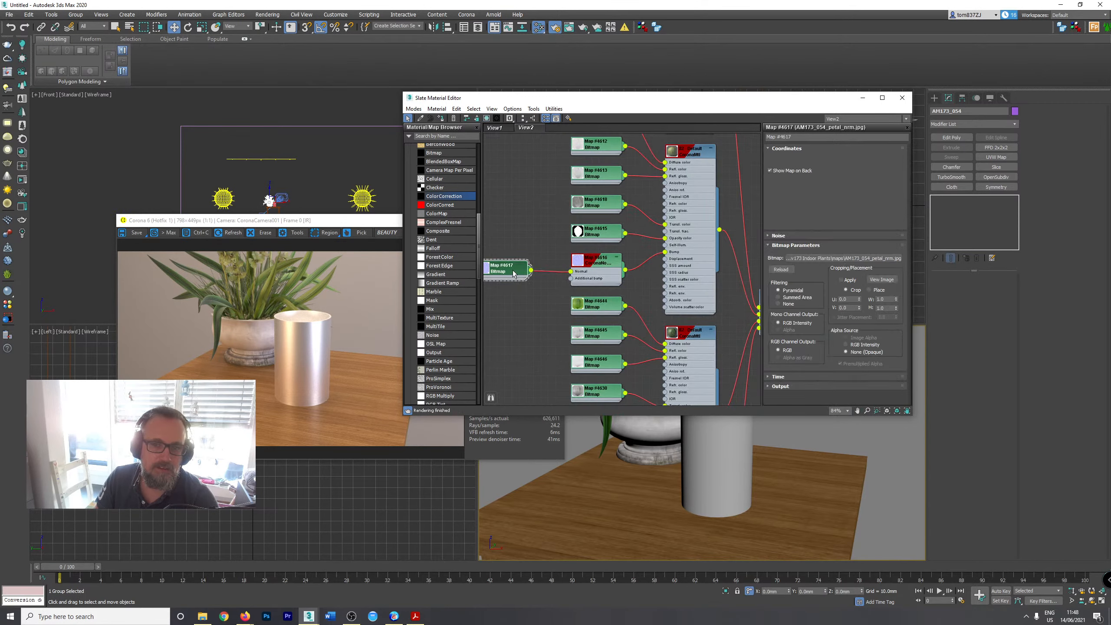
Locate the stone material's normal bitmap and reload AM173_054_stone_nrm.jpg with its gamma overridden.
{"action": "scroll", "coordinate": [608, 273], "scroll_direction": "down", "scroll_amount": 4}
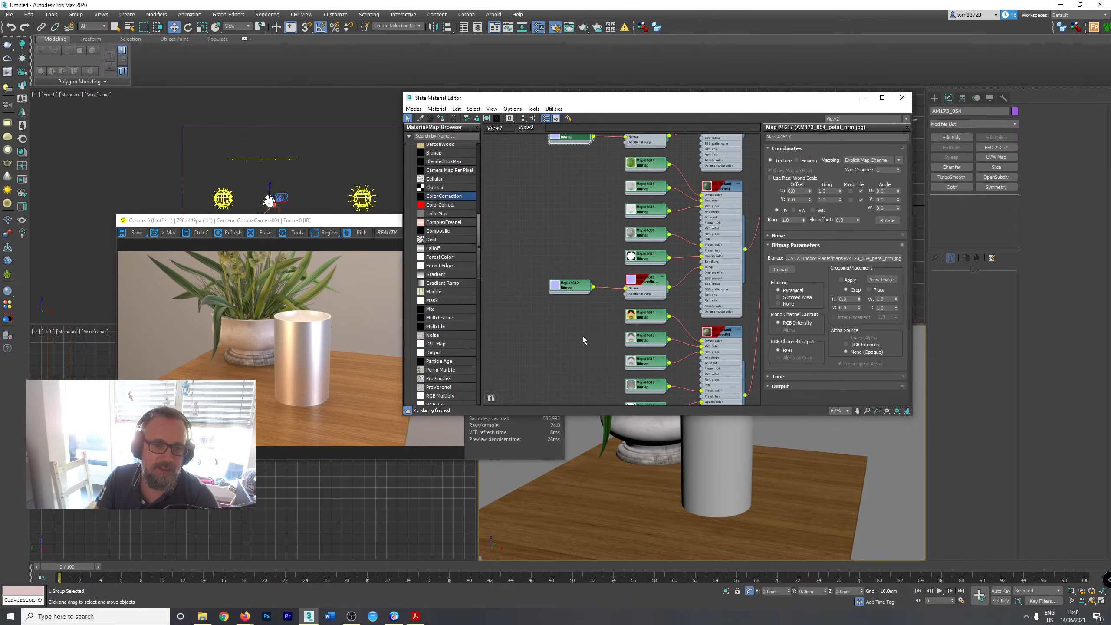
{"action": "middle_click_drag", "start_coordinate": [600, 342], "coordinate": [580, 267]}
{"action": "middle_click_drag", "start_coordinate": [560, 332], "coordinate": [575, 228]}
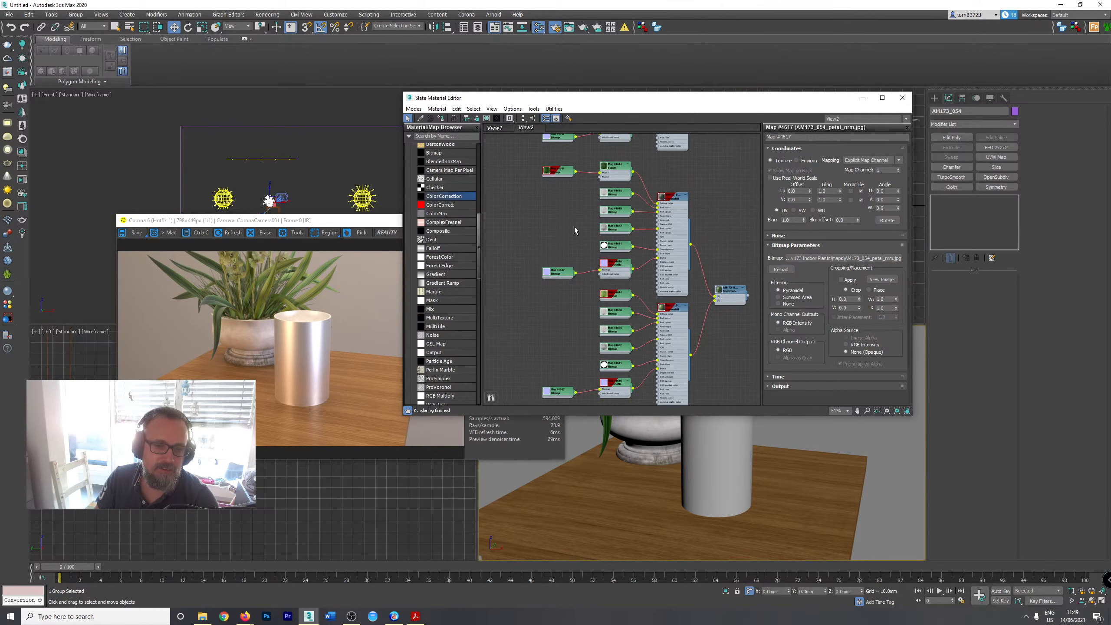
{"action": "mouse_move", "coordinate": [595, 339]}
{"action": "middle_mouse_down"}
{"action": "mouse_move", "coordinate": [576, 239]}
{"action": "mouse_move", "coordinate": [578, 288]}
{"action": "middle_mouse_up"}
{"action": "middle_click_drag", "start_coordinate": [580, 360], "coordinate": [538, 258]}
{"action": "scroll", "coordinate": [572, 275], "scroll_direction": "up", "scroll_amount": 4}
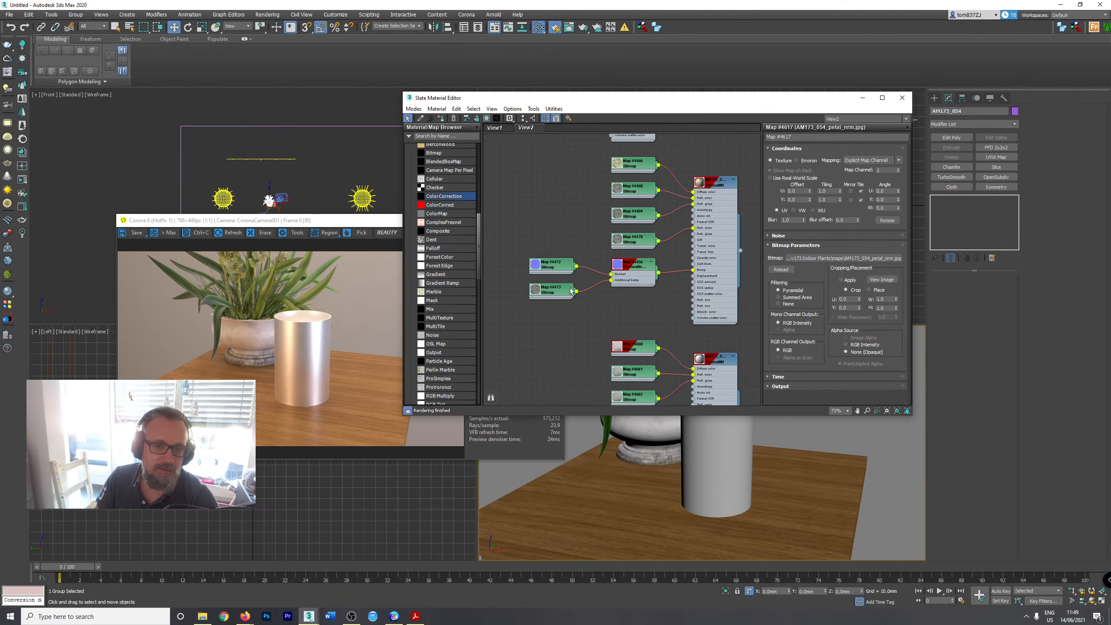
{"action": "left_click", "coordinate": [560, 267]}
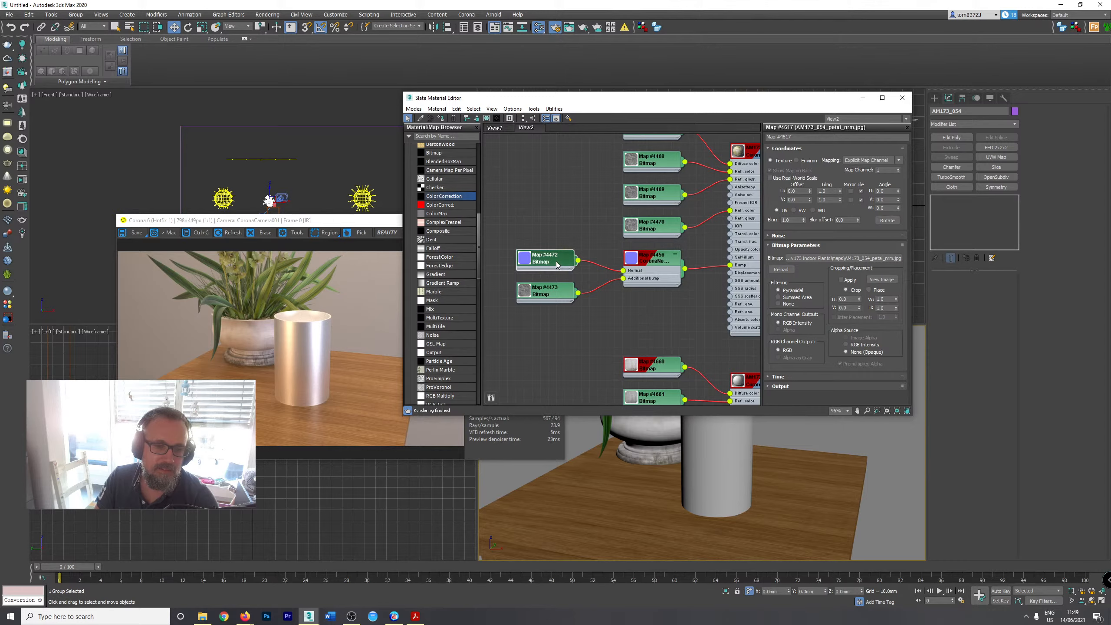
{"action": "left_click", "coordinate": [826, 259]}
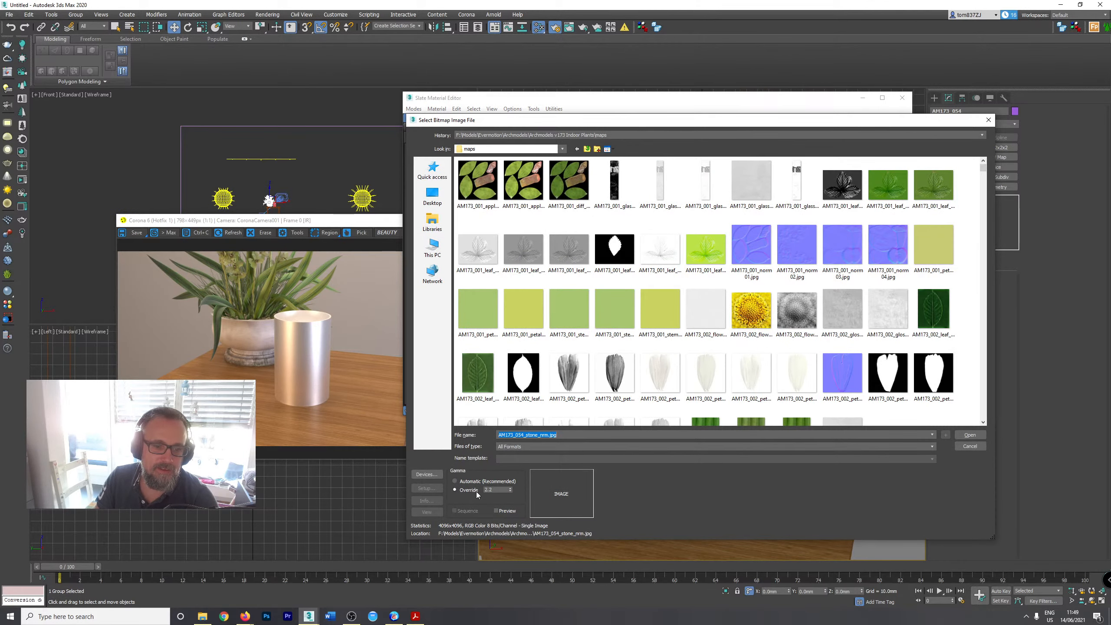
{"action": "left_click", "coordinate": [461, 488]}
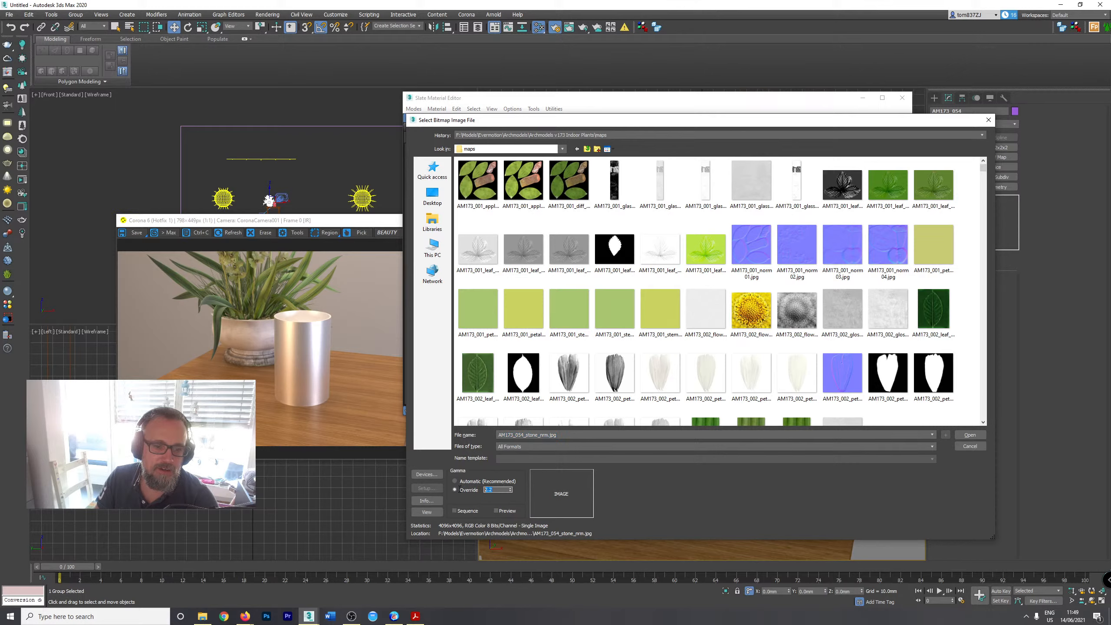
{"action": "left_click", "coordinate": [970, 435]}
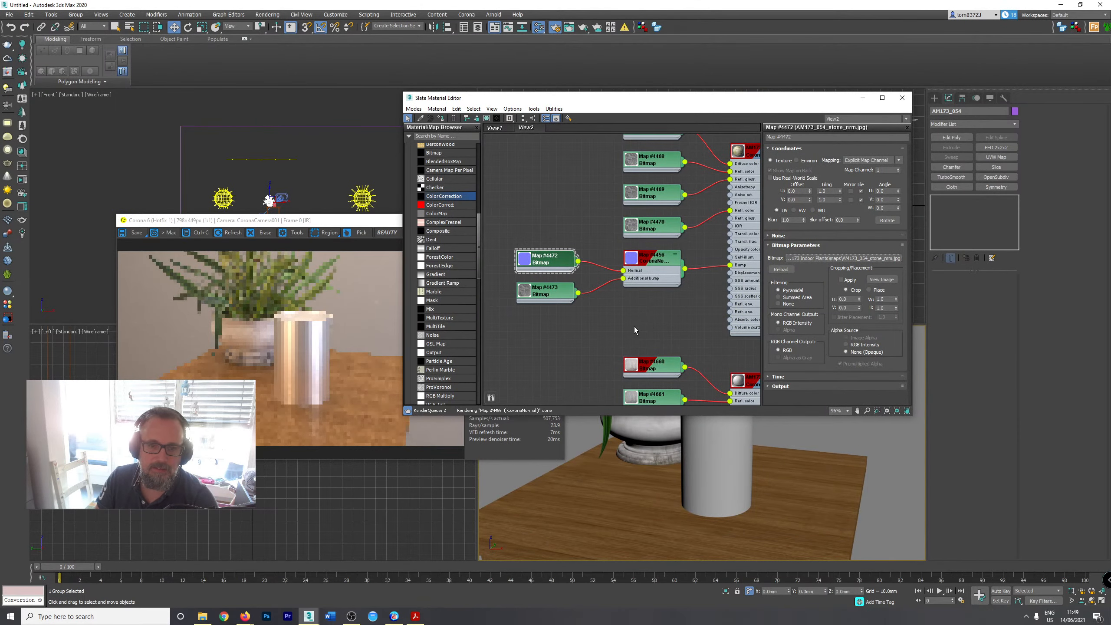
Check the gamma setting of the petal normal bitmap AM173_054_petal_nrm.jpg without reloading the file.
{"action": "scroll", "coordinate": [620, 308], "scroll_direction": "down", "scroll_amount": 2}
{"action": "scroll", "coordinate": [595, 312], "scroll_direction": "down", "scroll_amount": 4}
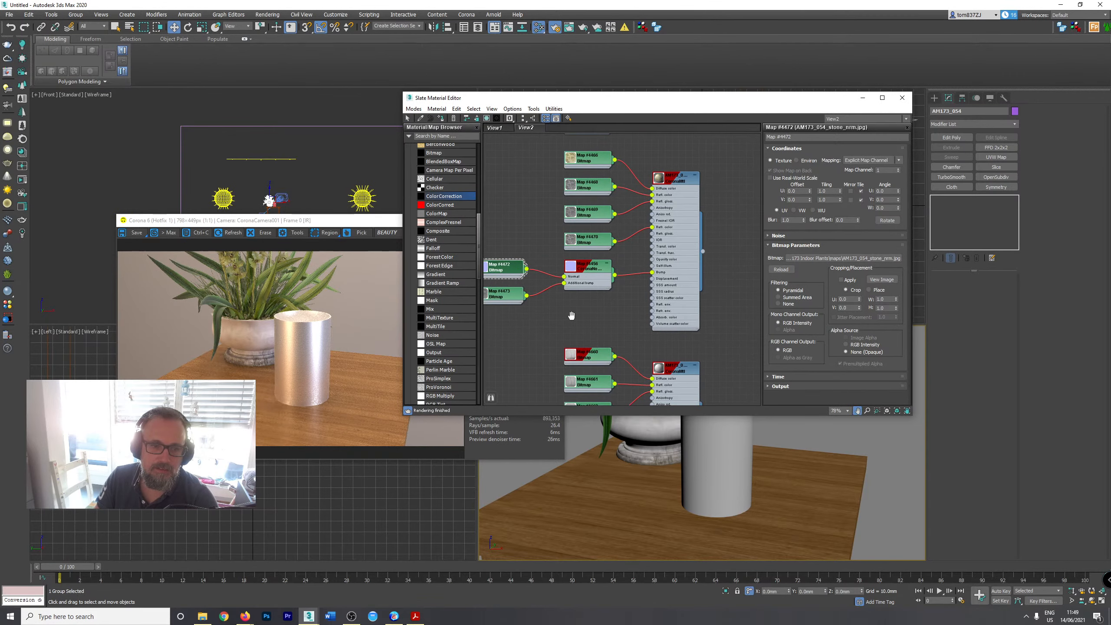
{"action": "scroll", "coordinate": [626, 402], "scroll_direction": "down", "scroll_amount": 3}
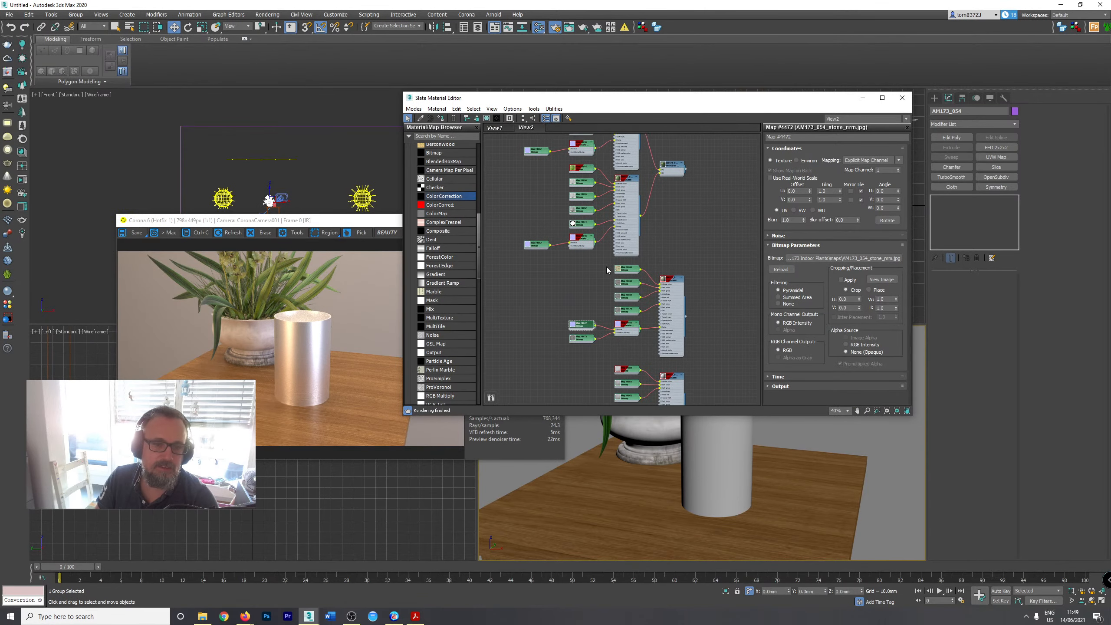
{"action": "scroll", "coordinate": [580, 285], "scroll_direction": "up", "scroll_amount": 8}
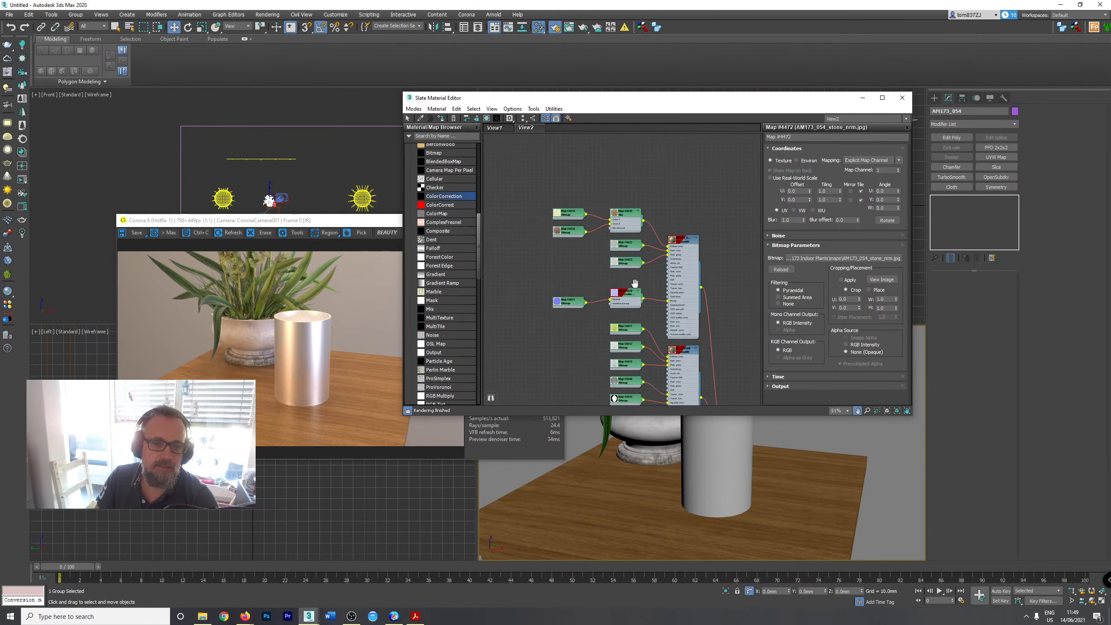
{"action": "middle_click_drag", "start_coordinate": [580, 281], "coordinate": [586, 249]}
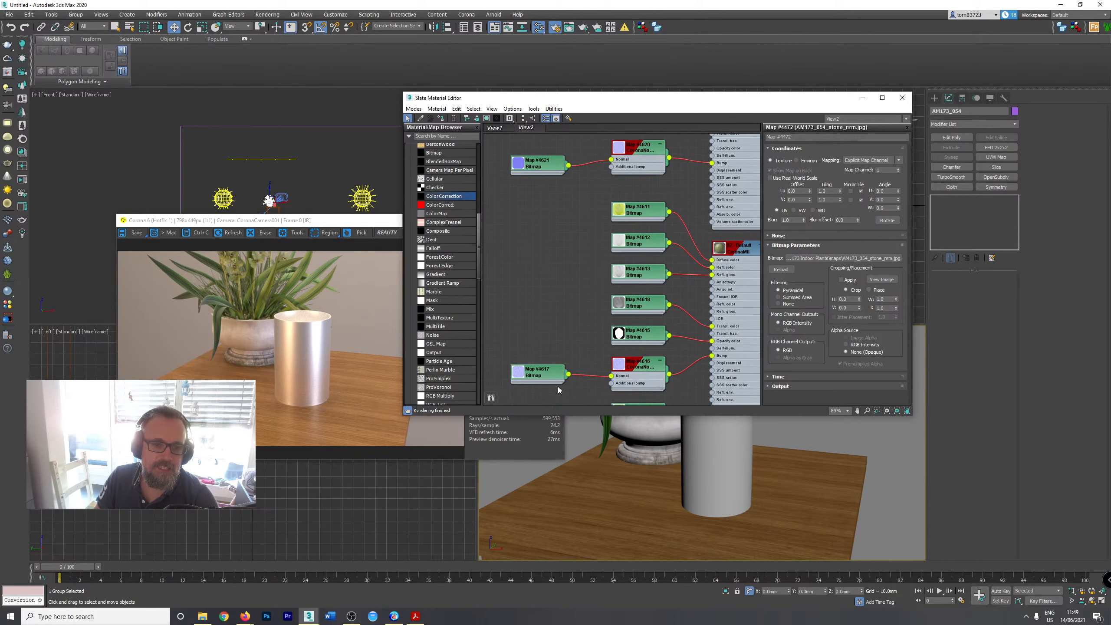
{"action": "double_click", "coordinate": [544, 372]}
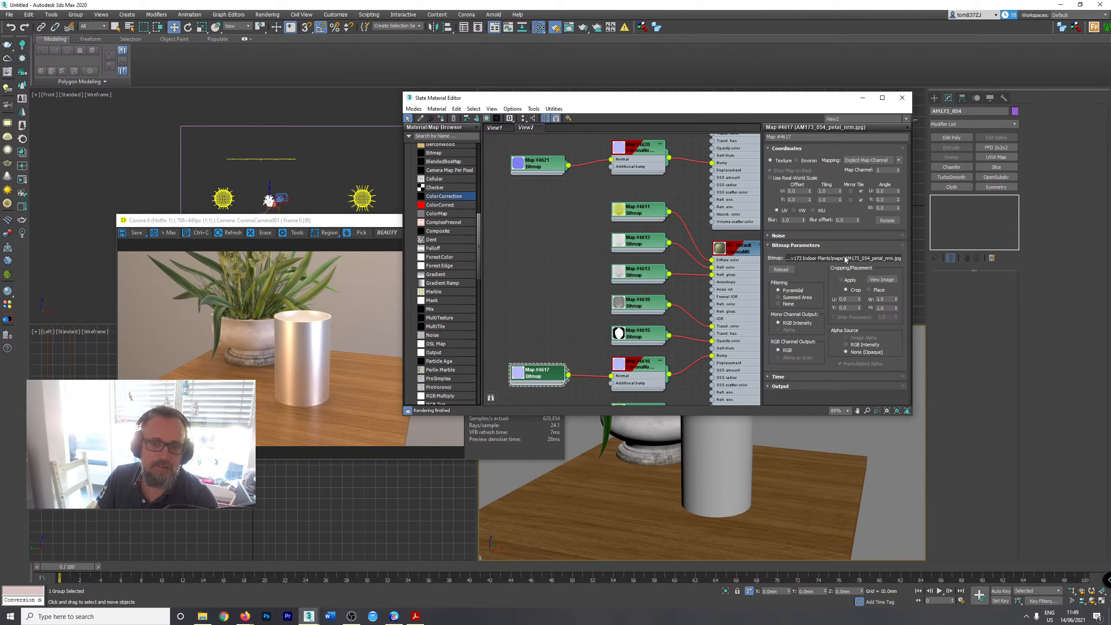
{"action": "left_click", "coordinate": [841, 259]}
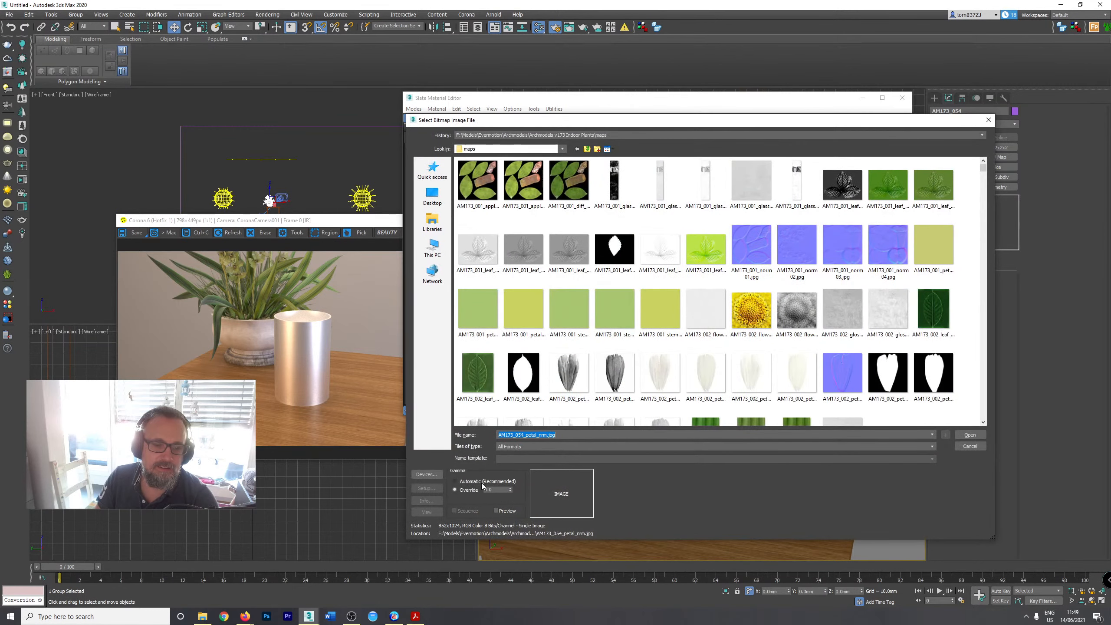
{"action": "left_click", "coordinate": [970, 446]}
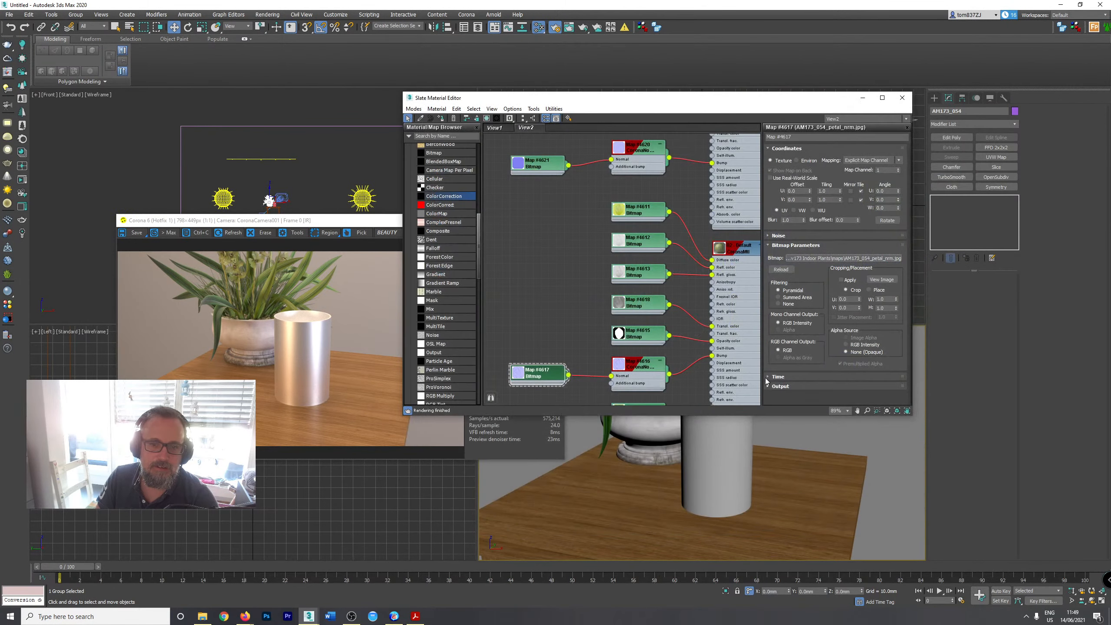
{"action": "middle_click_drag", "start_coordinate": [543, 285], "coordinate": [573, 205]}
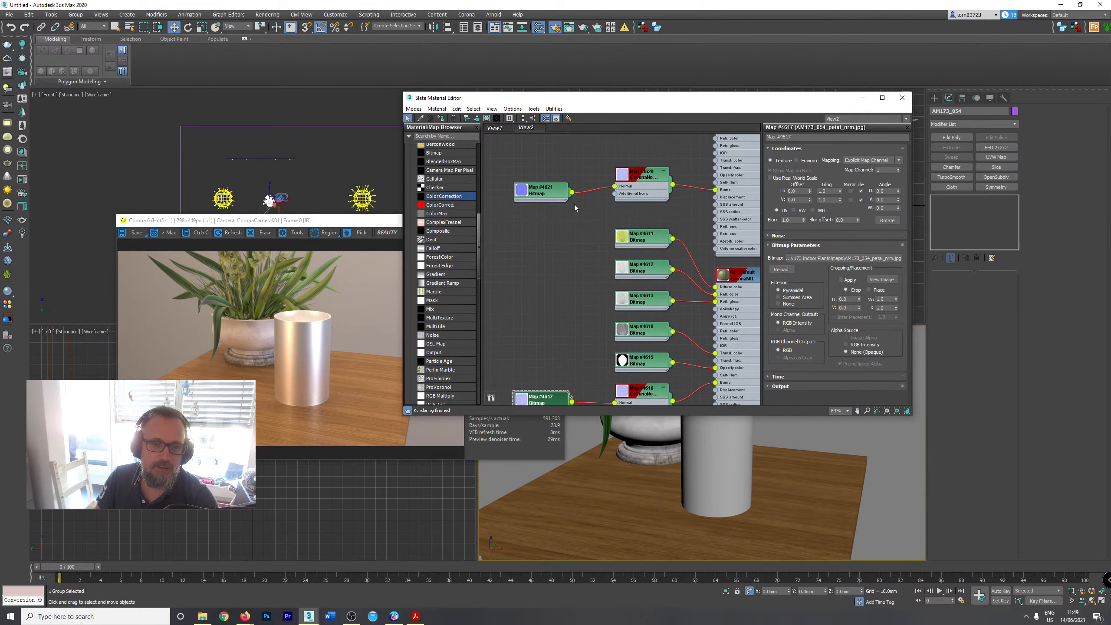
Reload the stem material's normal bitmap, AM173_054_stem_nrm.jpg, with its gamma left on automatic.
{"action": "scroll", "coordinate": [542, 200], "scroll_direction": "up", "scroll_amount": 1}
{"action": "double_click", "coordinate": [542, 189]}
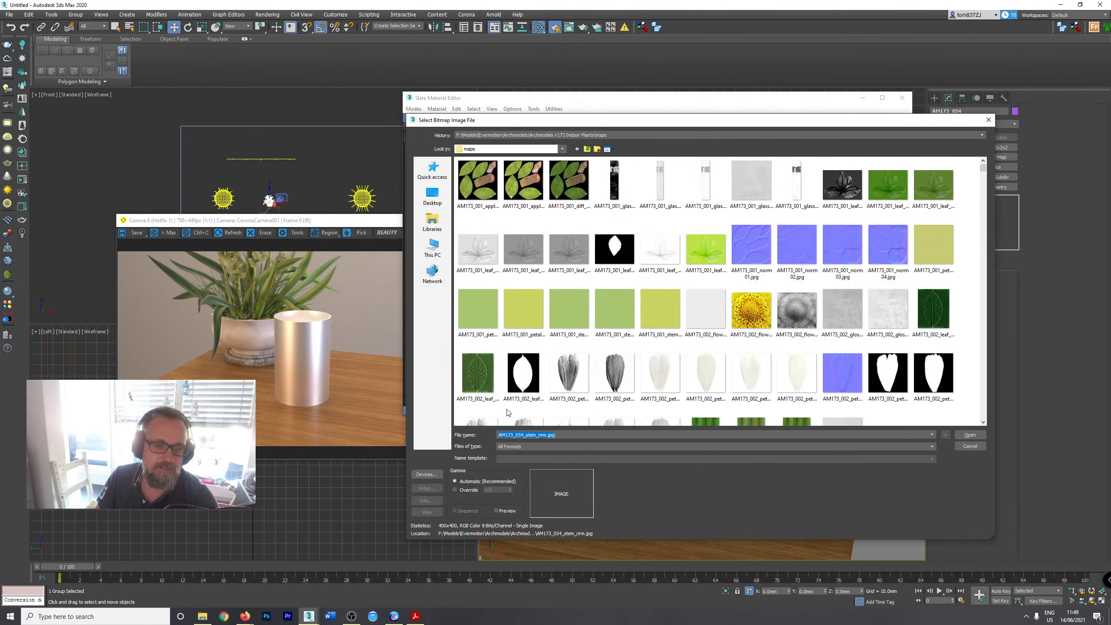
{"action": "left_click", "coordinate": [969, 435]}
Compare the gamma option of the CoronaNormal map fed by the stem bitmap with that of the petal's CoronaNormal map.
{"action": "double_click", "coordinate": [649, 187]}
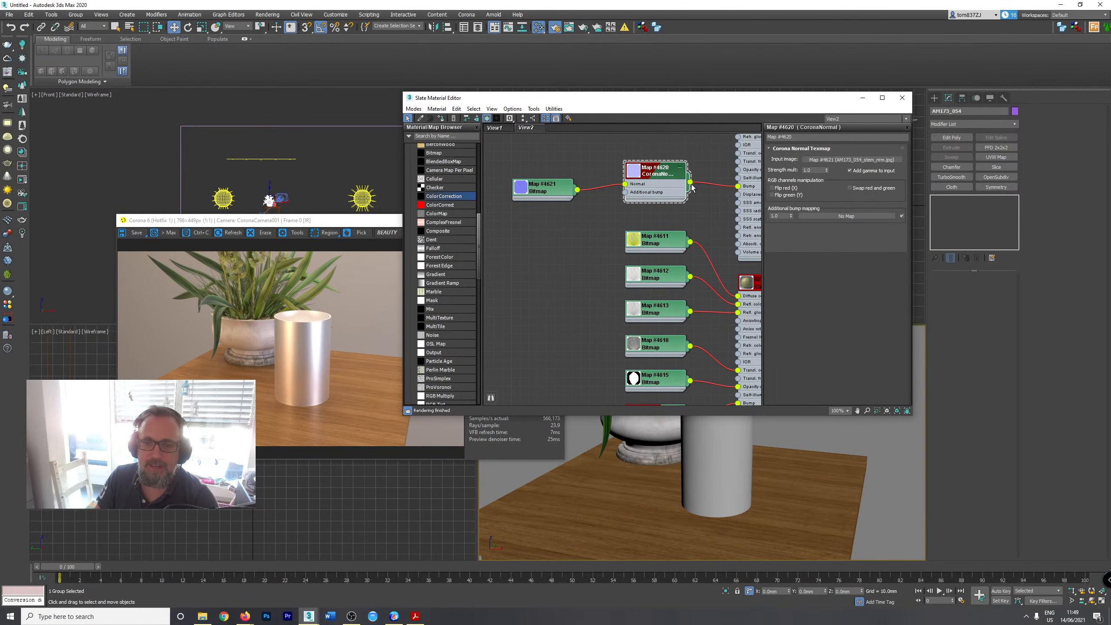
{"action": "middle_click_drag", "start_coordinate": [684, 270], "coordinate": [641, 158]}
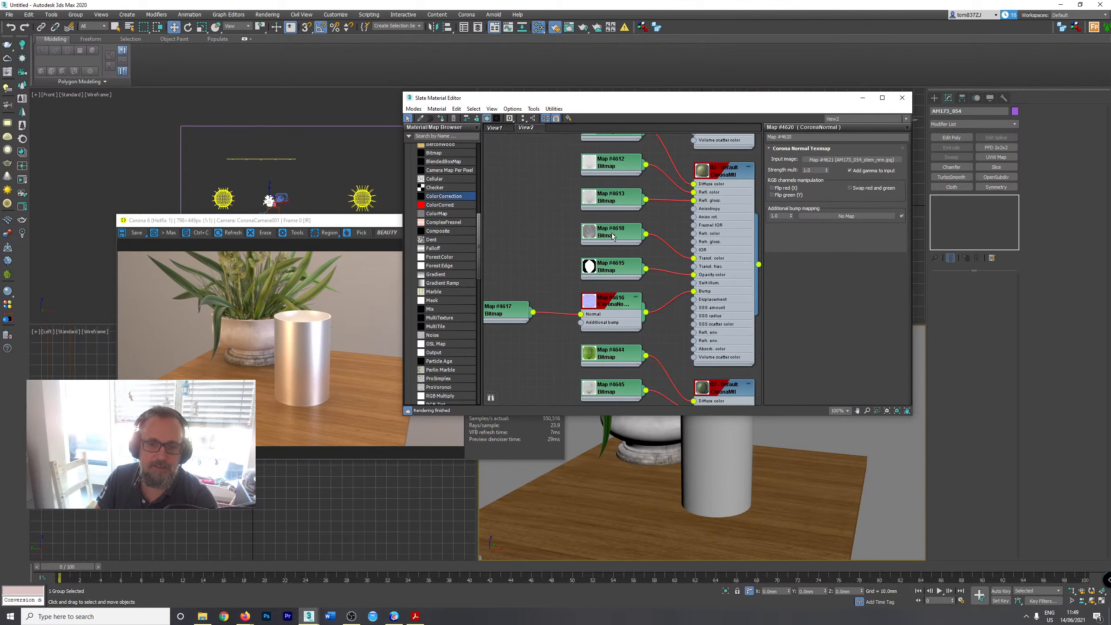
{"action": "double_click", "coordinate": [612, 302]}
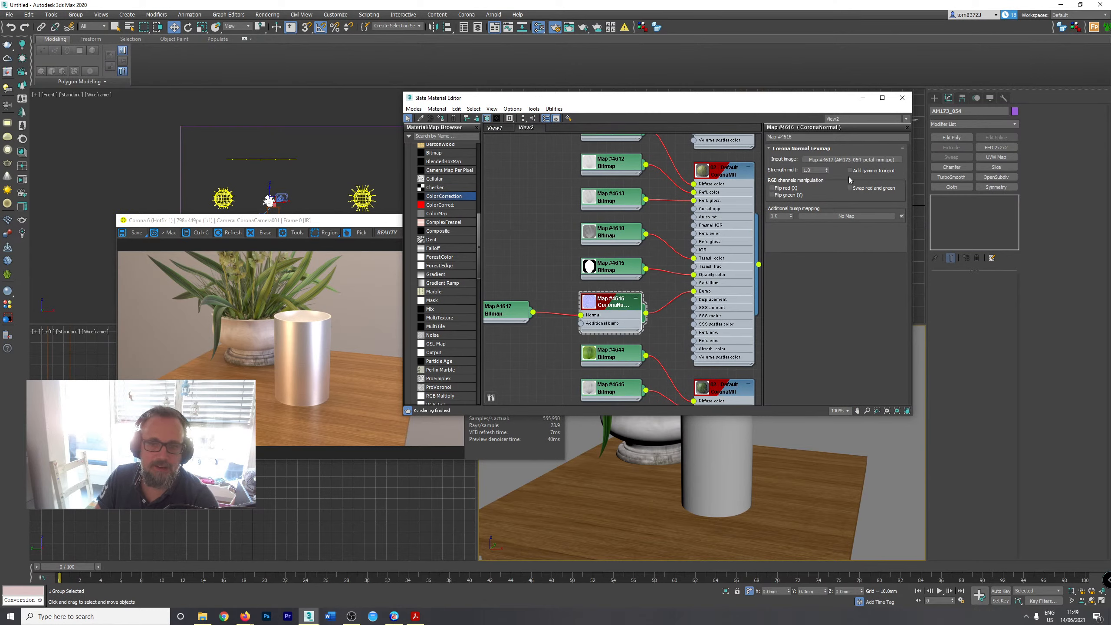
Find the stem material AM173_054_06 in the node network and disconnect the Mix map from its diffuse color.
{"action": "middle_click_drag", "start_coordinate": [624, 197], "coordinate": [663, 291]}
{"action": "middle_click_drag", "start_coordinate": [533, 181], "coordinate": [563, 348]}
{"action": "scroll", "coordinate": [545, 290], "scroll_direction": "down", "scroll_amount": 1}
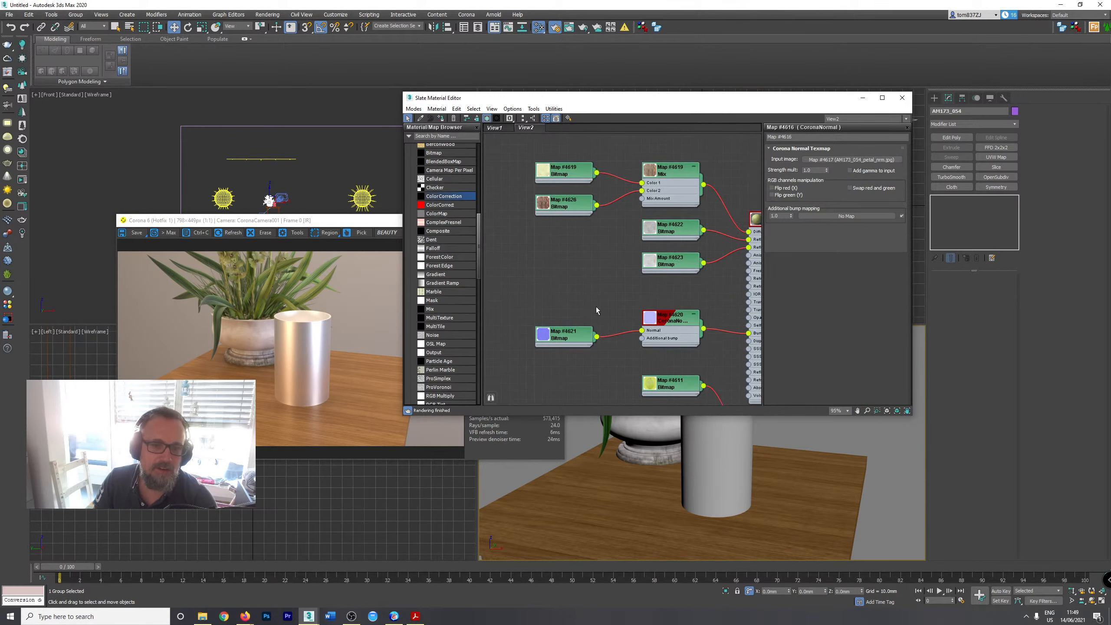
{"action": "middle_click_drag", "start_coordinate": [617, 267], "coordinate": [535, 289]}
{"action": "scroll", "coordinate": [523, 305], "scroll_direction": "down", "scroll_amount": 2}
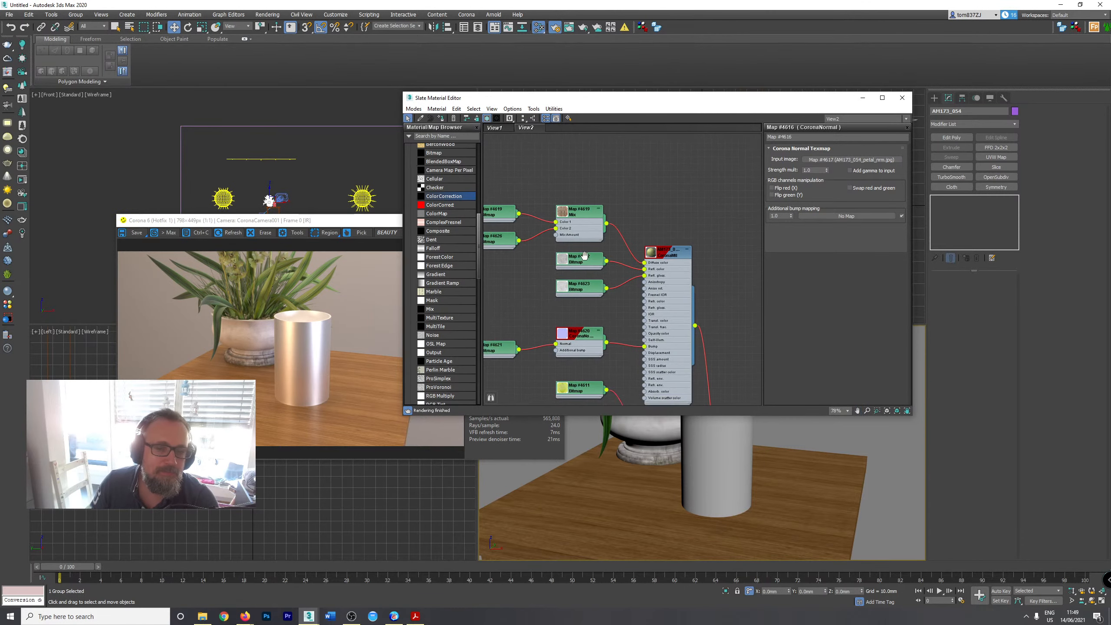
{"action": "scroll", "coordinate": [621, 267], "scroll_direction": "up", "scroll_amount": 2}
{"action": "scroll", "coordinate": [665, 242], "scroll_direction": "up", "scroll_amount": 1}
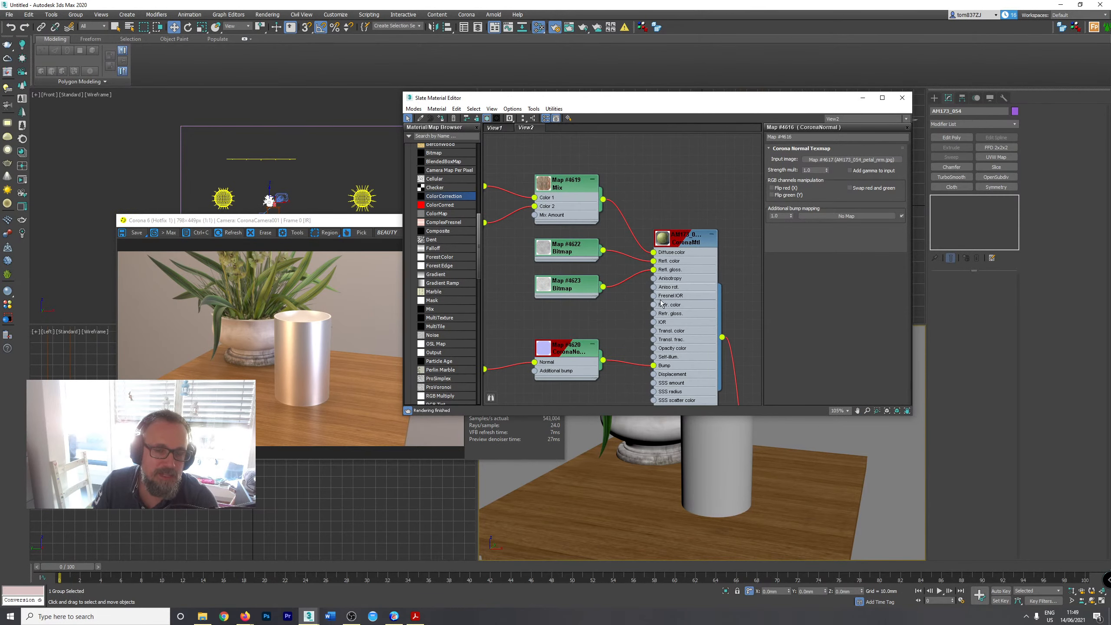
{"action": "right_click", "coordinate": [677, 292]}
{"action": "key", "text": "Escape"}
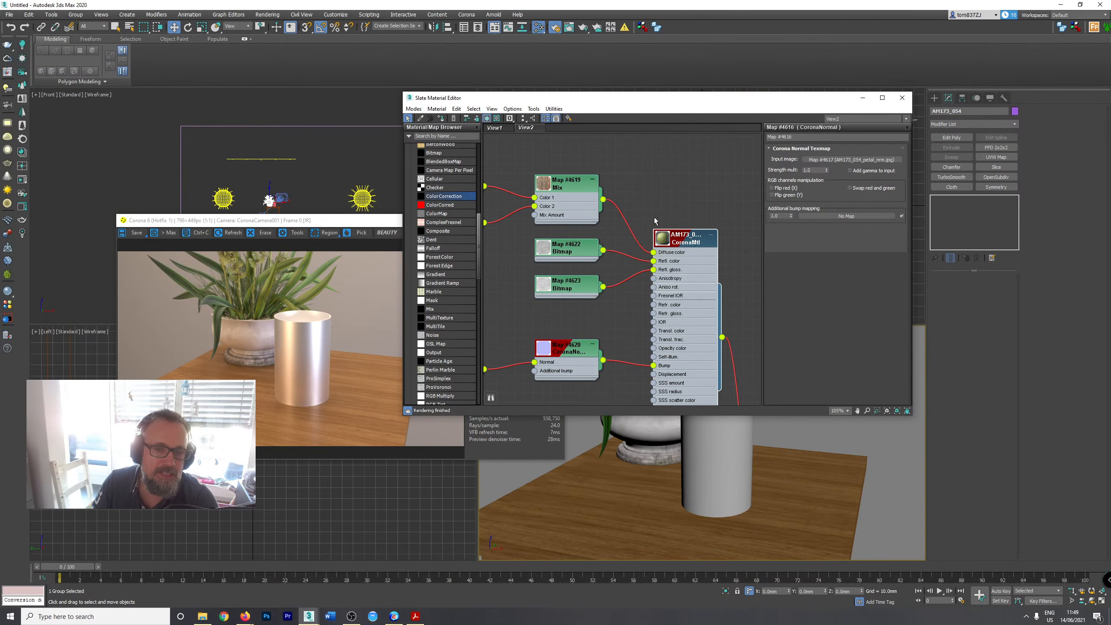
{"action": "left_click_drag", "start_coordinate": [655, 252], "coordinate": [651, 199]}
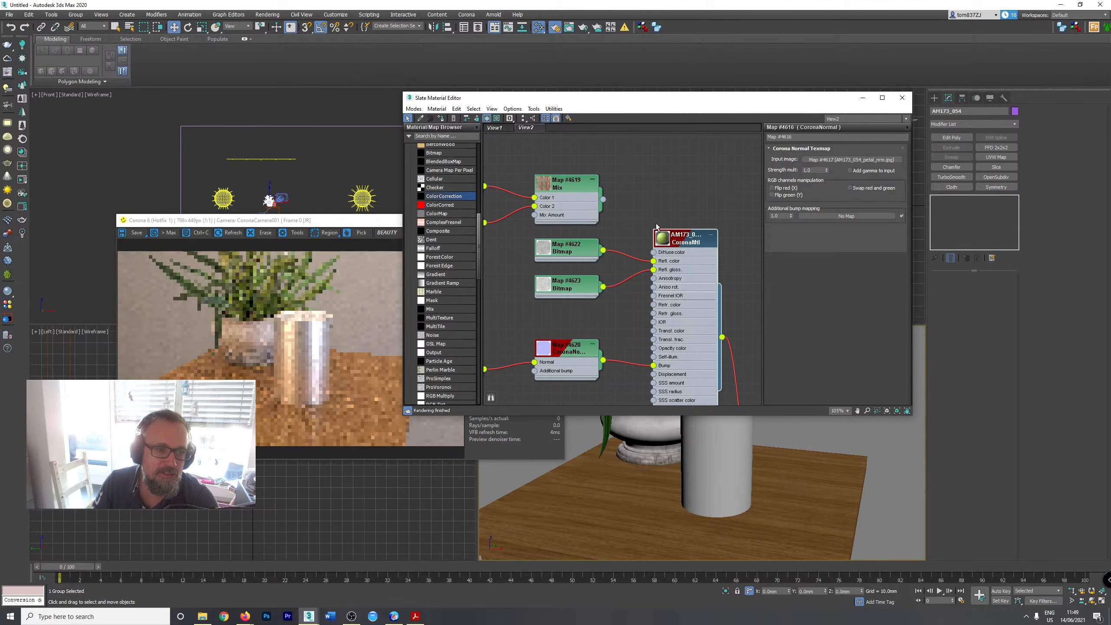
Show the basic options of material AM173_054_06 and set its diffuse color to red with RGB values 152, 27, 27.
{"action": "double_click", "coordinate": [700, 292]}
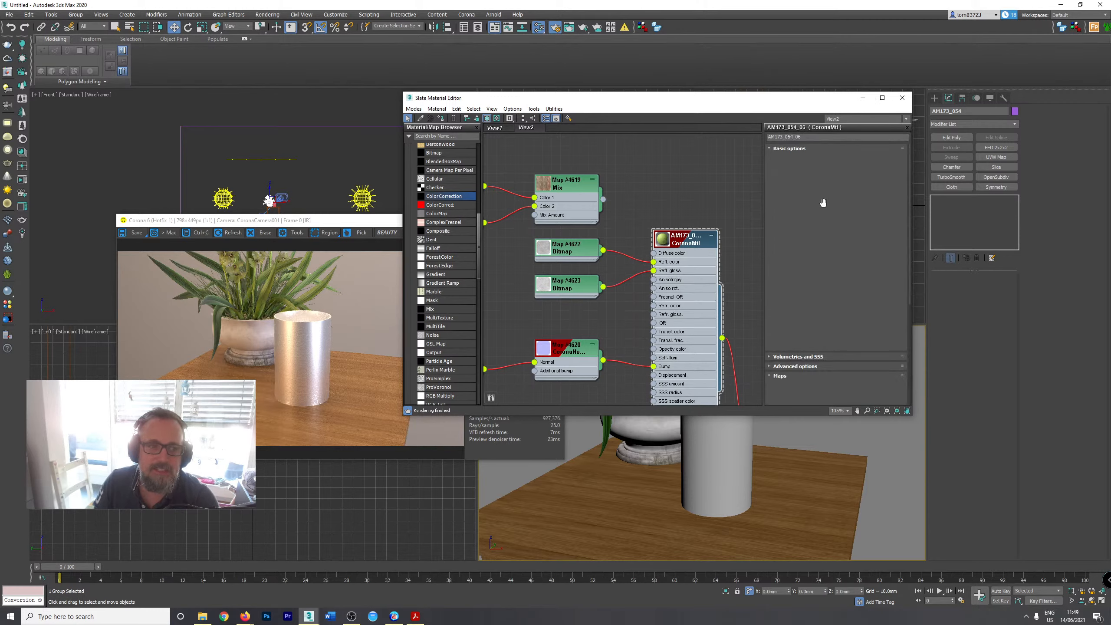
{"action": "left_click", "coordinate": [873, 162]}
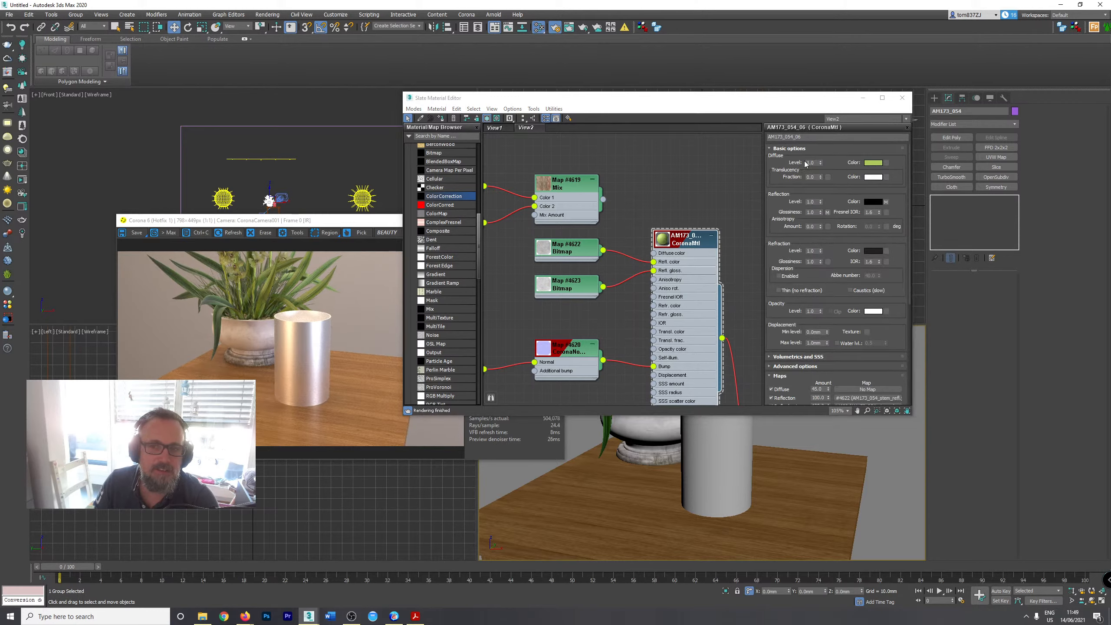
{"action": "left_click_drag", "start_coordinate": [296, 87], "coordinate": [274, 84]}
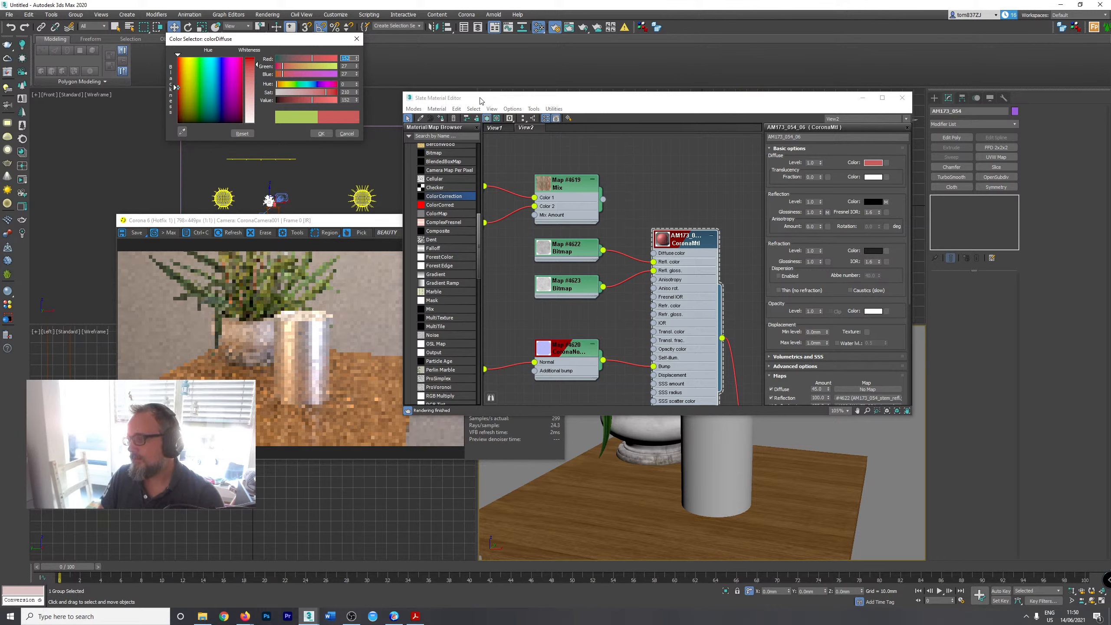
{"action": "double_click", "coordinate": [321, 134]}
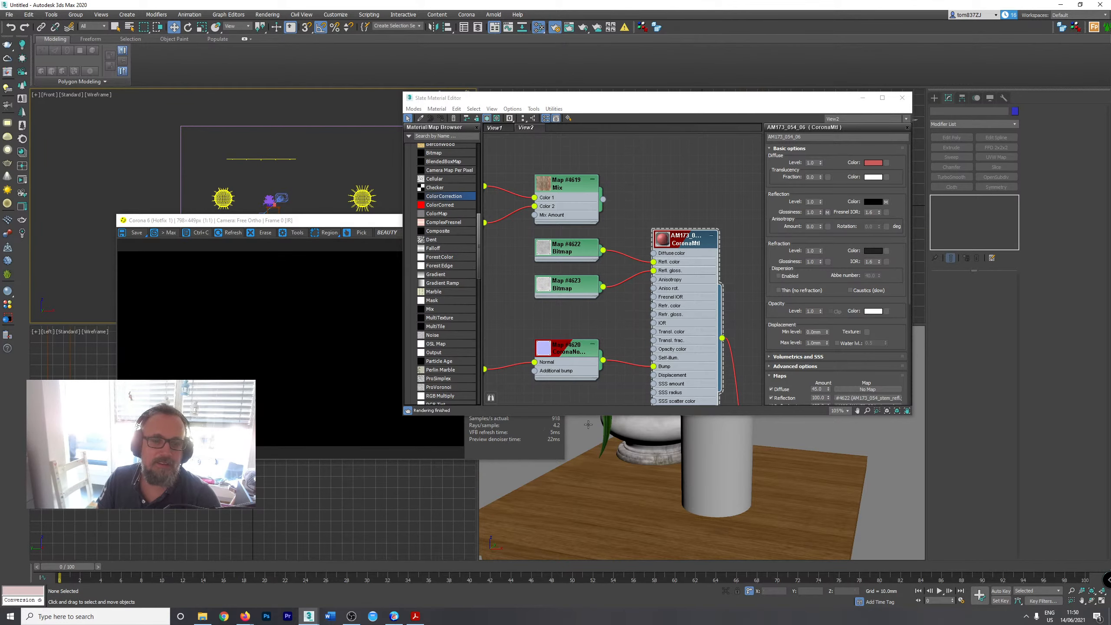
Reactivate the camera viewport and move the material editor and the render window apart to uncover it.
{"action": "left_click", "coordinate": [641, 499]}
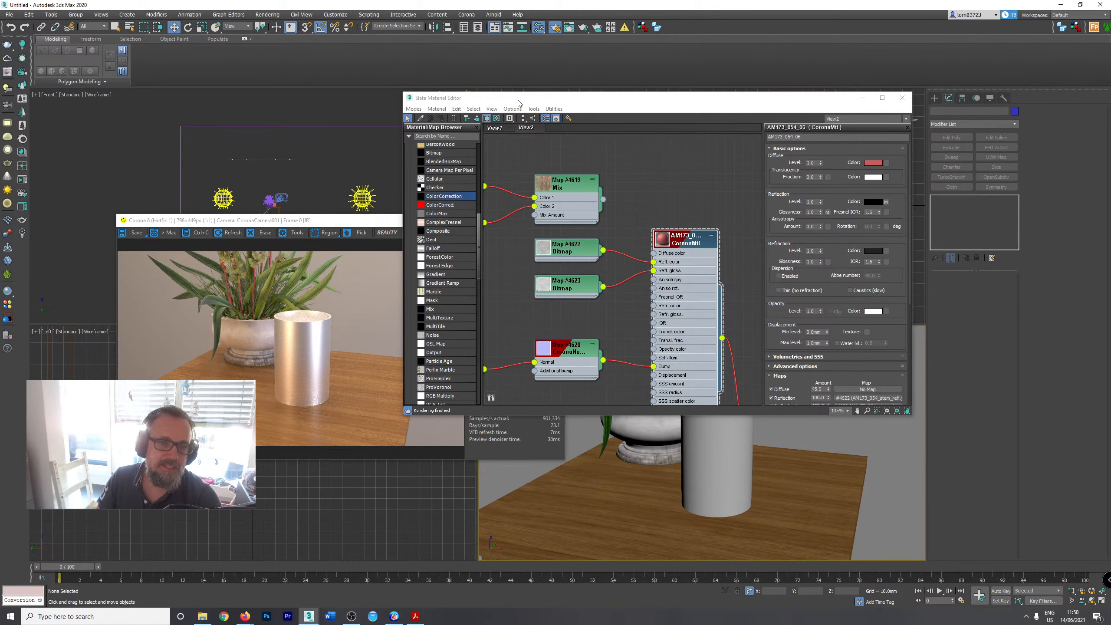
{"action": "left_click_drag", "start_coordinate": [481, 97], "coordinate": [848, 120]}
{"action": "left_click_drag", "start_coordinate": [445, 220], "coordinate": [336, 119]}
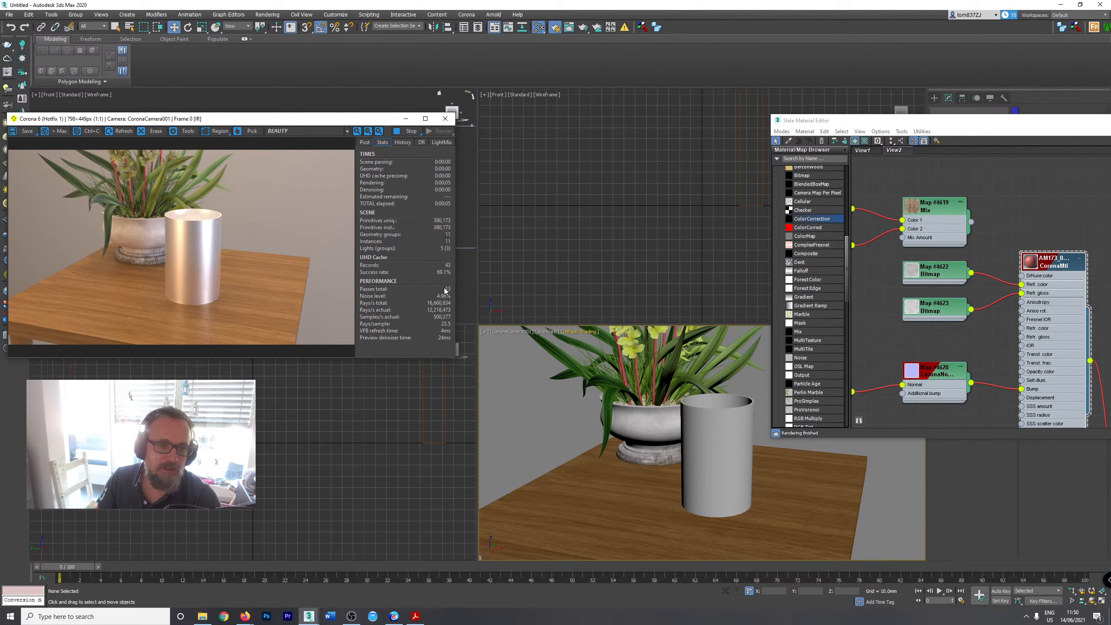
Turn on 2D Pan Zoom Mode for the camera viewport and frame the plant's flowers and stems up close.
{"action": "left_click", "coordinate": [485, 336]}
{"action": "left_click", "coordinate": [484, 331]}
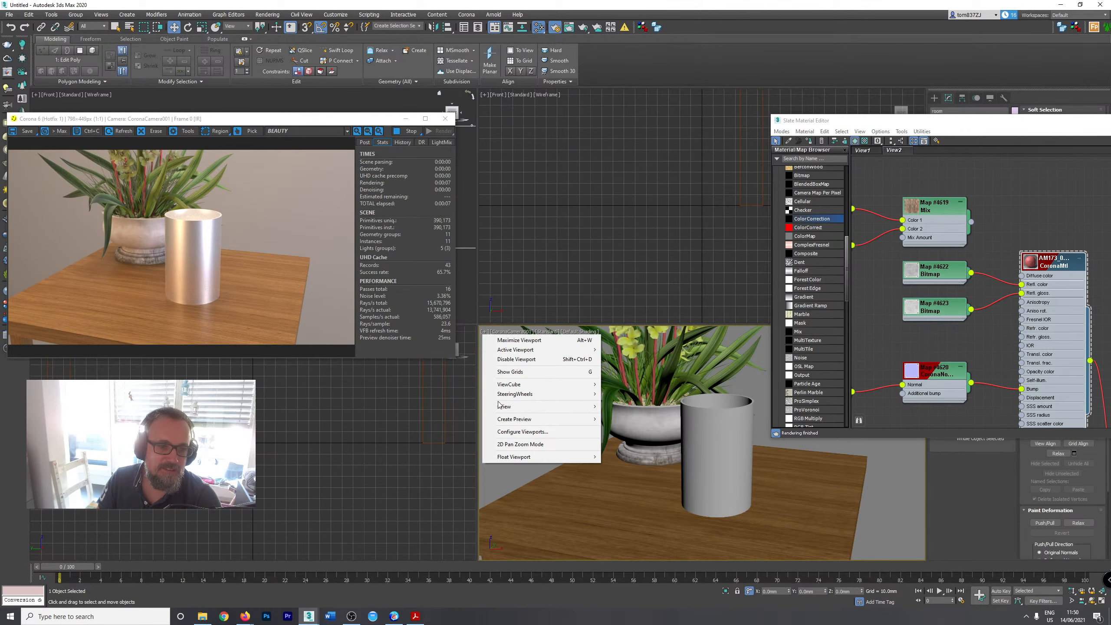
{"action": "left_click", "coordinate": [520, 444]}
{"action": "scroll", "coordinate": [654, 440], "scroll_direction": "up", "scroll_amount": 5}
{"action": "middle_click_drag", "start_coordinate": [653, 440], "coordinate": [664, 512]}
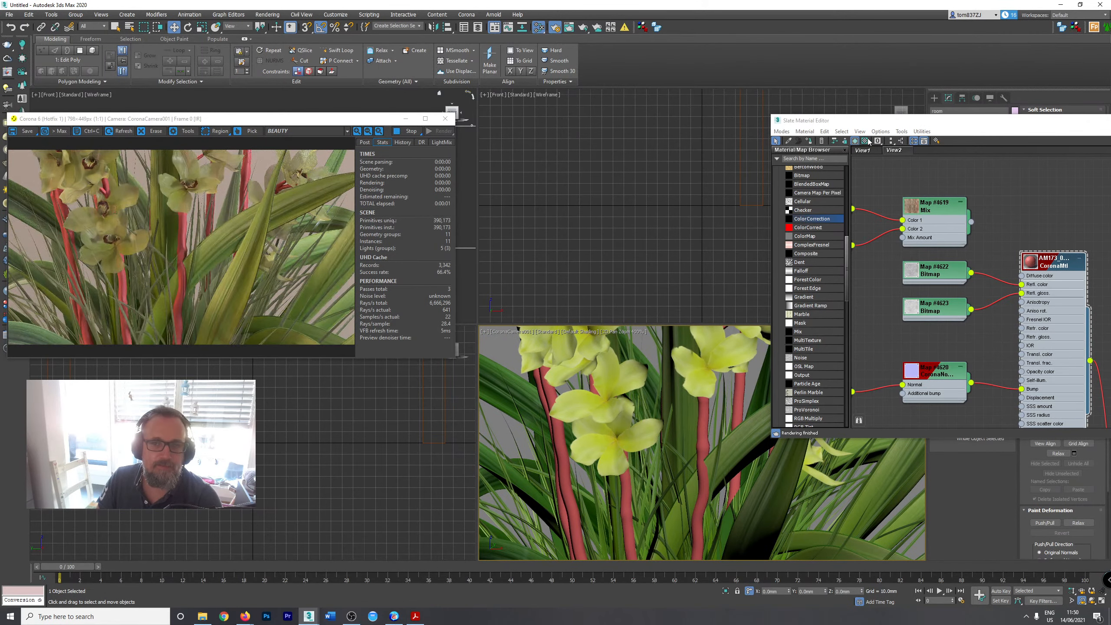
Move the material editor back above the camera viewport and examine the recolored stems in close-up and with the whole plant framed.
{"action": "left_click_drag", "start_coordinate": [866, 126], "coordinate": [529, 55]}
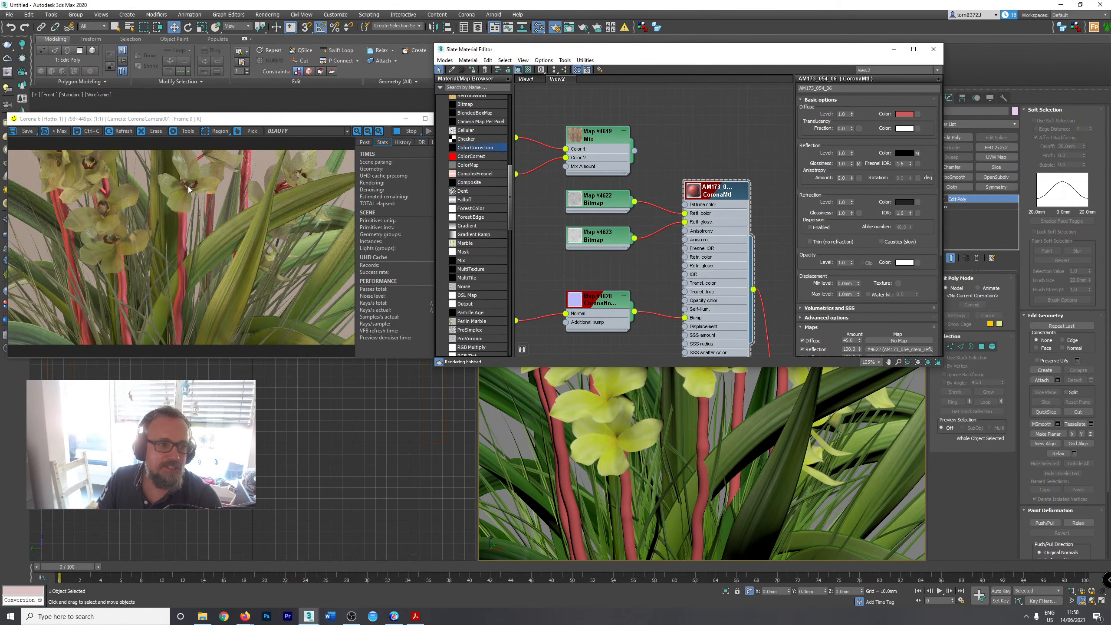
{"action": "scroll", "coordinate": [601, 394], "scroll_direction": "up", "scroll_amount": 3}
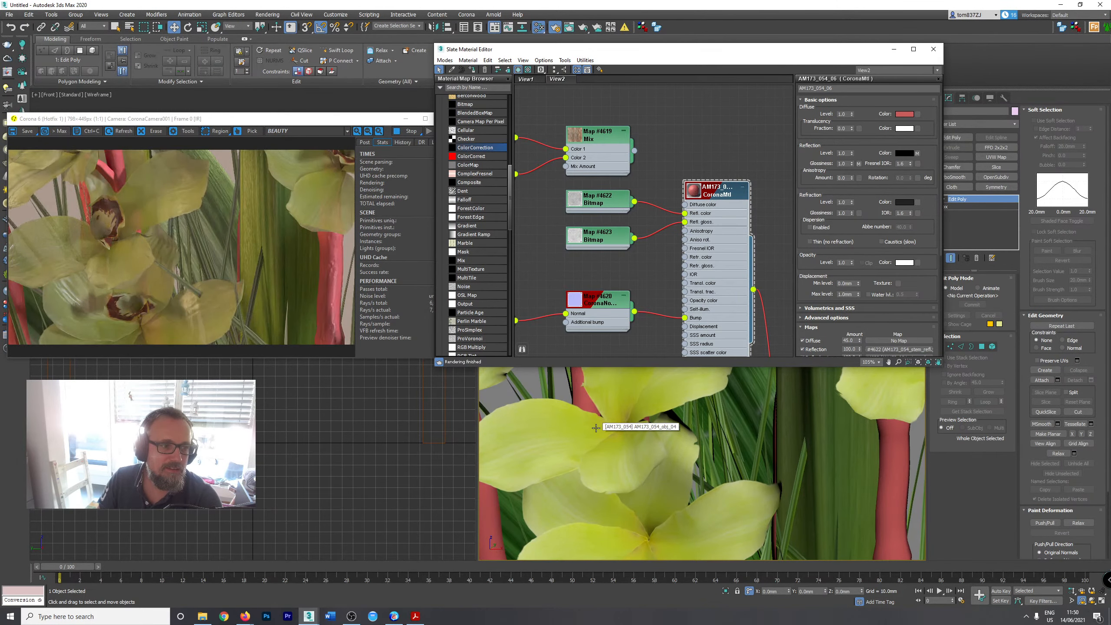
{"action": "scroll", "coordinate": [594, 427], "scroll_direction": "down", "scroll_amount": 5}
{"action": "middle_click_drag", "start_coordinate": [625, 485], "coordinate": [635, 469]}
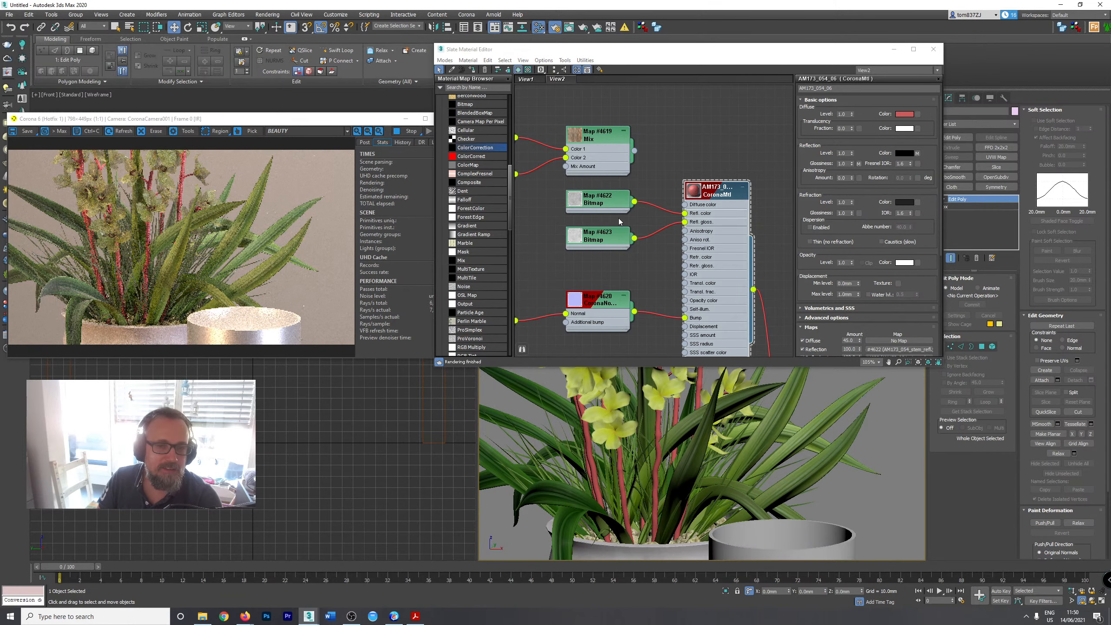
Reconnect the Mix map to the diffuse color of AM173_054_06 and inspect the stems enlarged in the render window.
{"action": "middle_click_drag", "start_coordinate": [581, 164], "coordinate": [614, 217]}
{"action": "left_click_drag", "start_coordinate": [668, 203], "coordinate": [718, 257]}
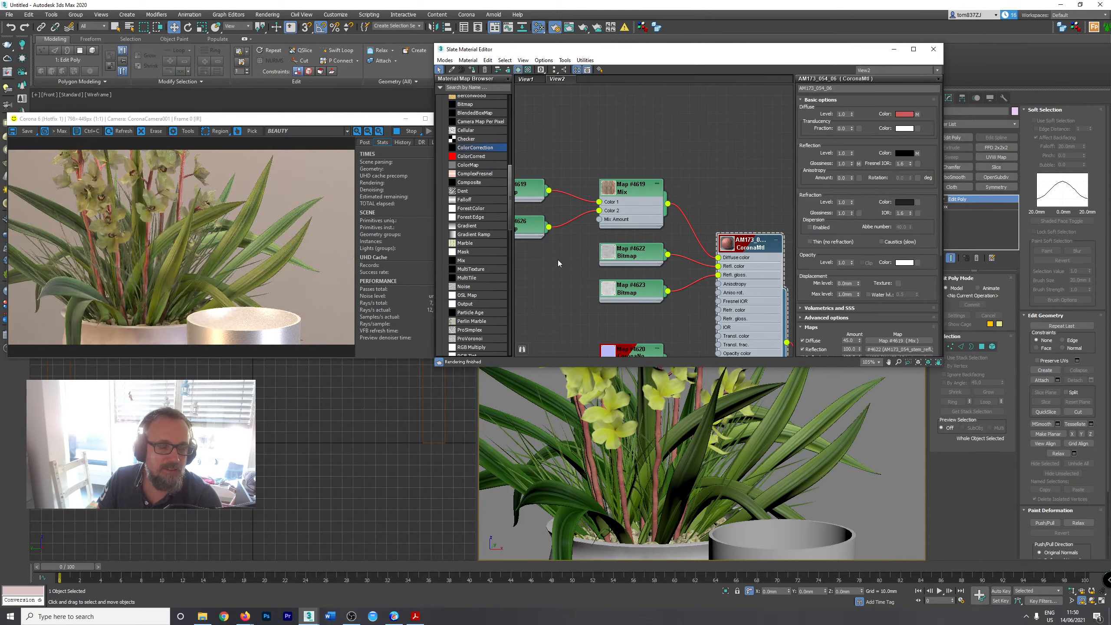
{"action": "scroll", "coordinate": [255, 260], "scroll_direction": "up", "scroll_amount": 2}
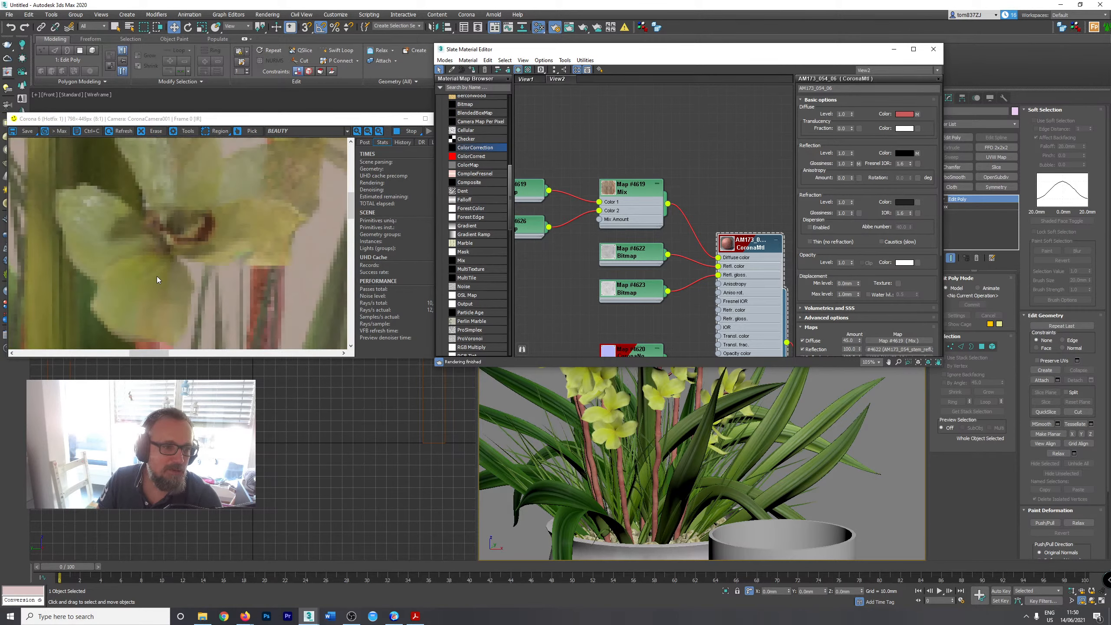
{"action": "scroll", "coordinate": [157, 276], "scroll_direction": "down", "scroll_amount": 1}
Set the Diffuse map amount of material AM173_054_06 to 100.
{"action": "scroll", "coordinate": [844, 178], "scroll_direction": "down", "scroll_amount": 5}
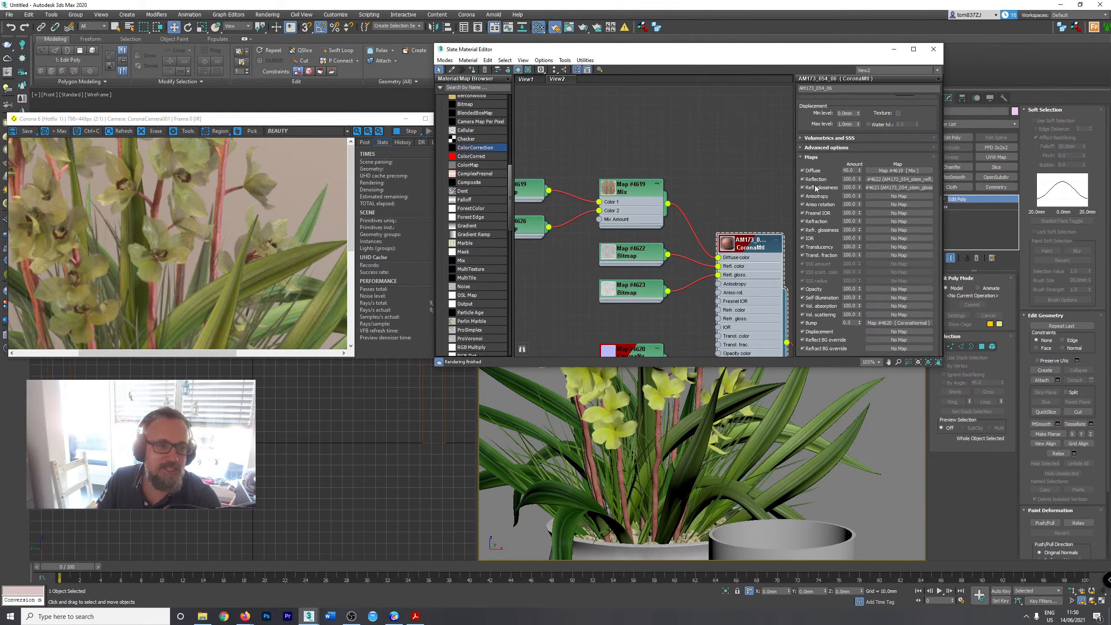
{"action": "double_click", "coordinate": [850, 171]}
{"action": "type", "text": "1"}
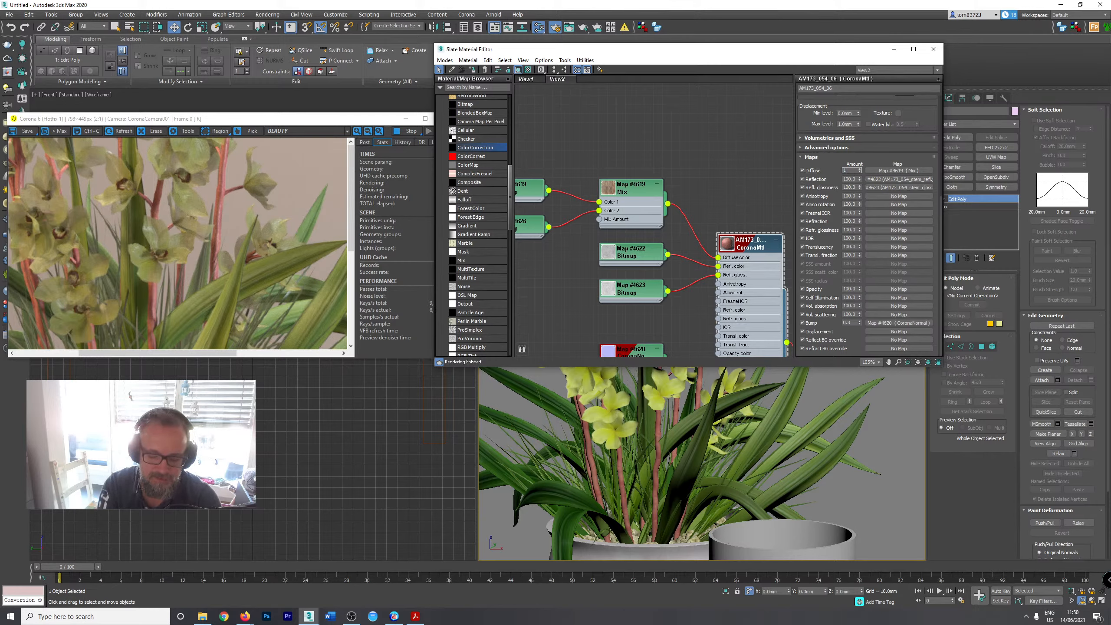
{"action": "type", "text": "00"}
{"action": "key", "text": "Return"}
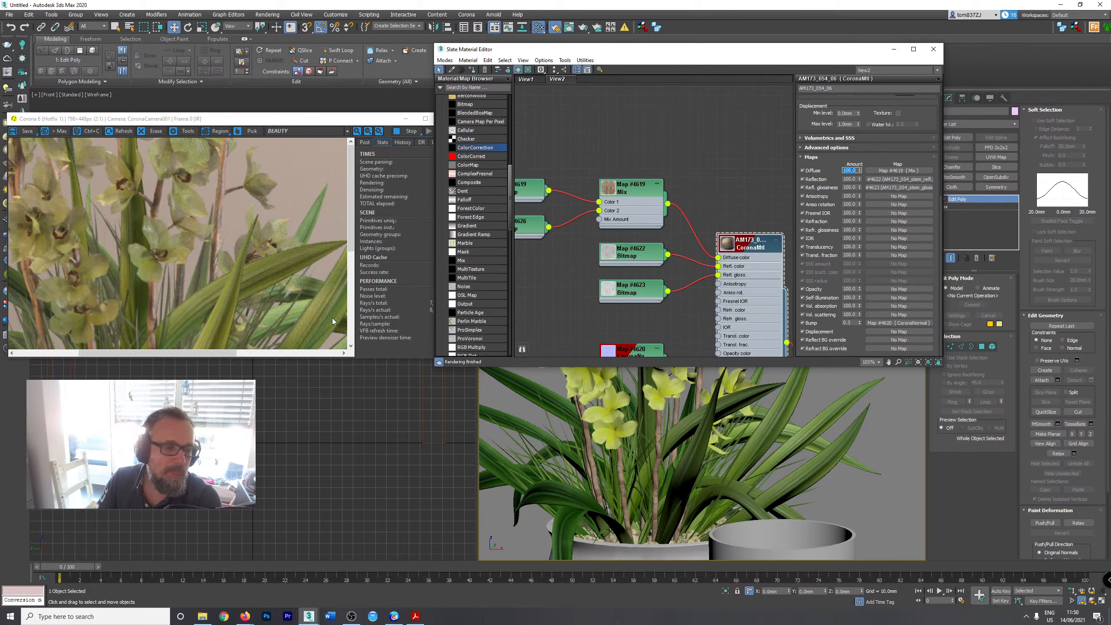
Frame more of the plant in the camera view and set the stem material's Diffuse map amount to 45.
{"action": "scroll", "coordinate": [619, 437], "scroll_direction": "down", "scroll_amount": 3}
{"action": "middle_click_drag", "start_coordinate": [620, 437], "coordinate": [649, 458]}
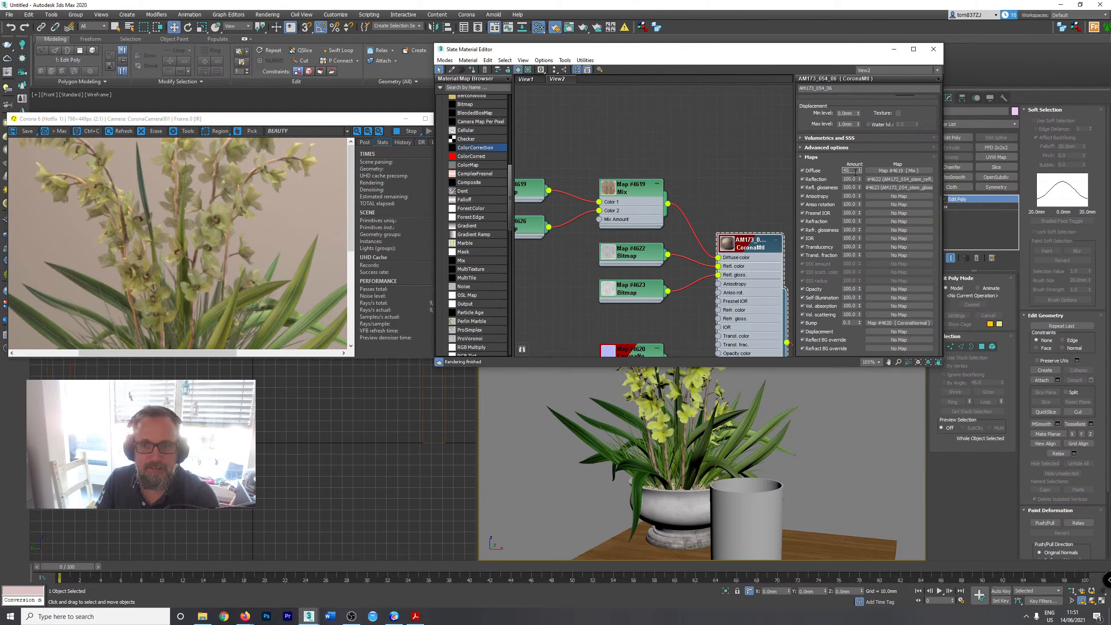
{"action": "key", "text": "Tab"}
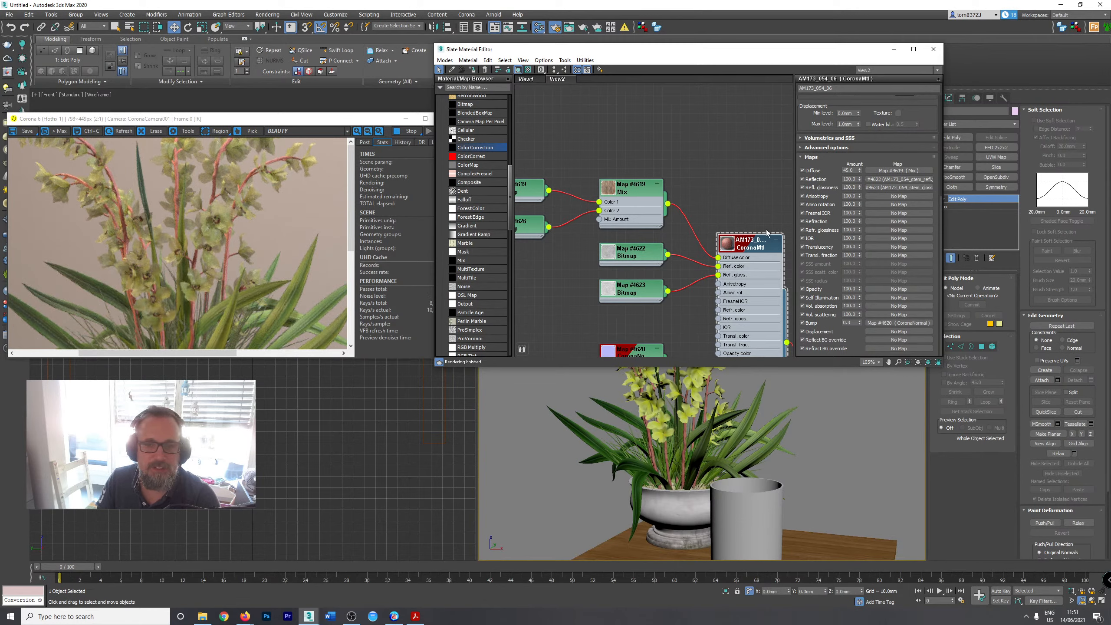
Change the diffuse color of AM173_054_06 to a muted green with hue 77, saturation 161 and value 121.
{"action": "middle_click_drag", "start_coordinate": [763, 187], "coordinate": [720, 222]}
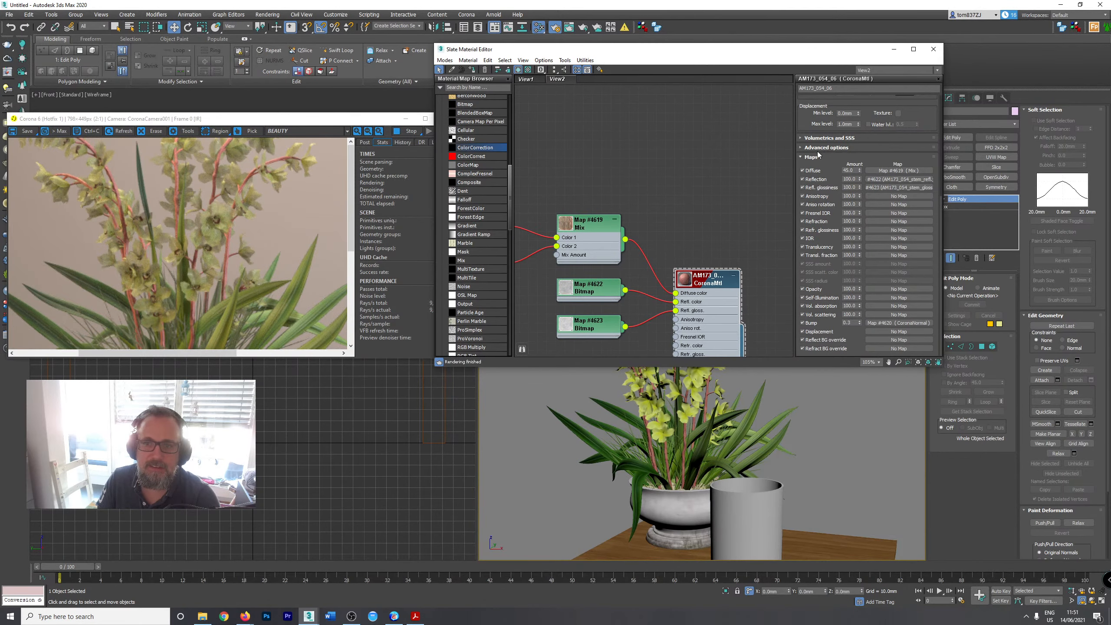
{"action": "left_click_drag", "start_coordinate": [813, 125], "coordinate": [817, 338]}
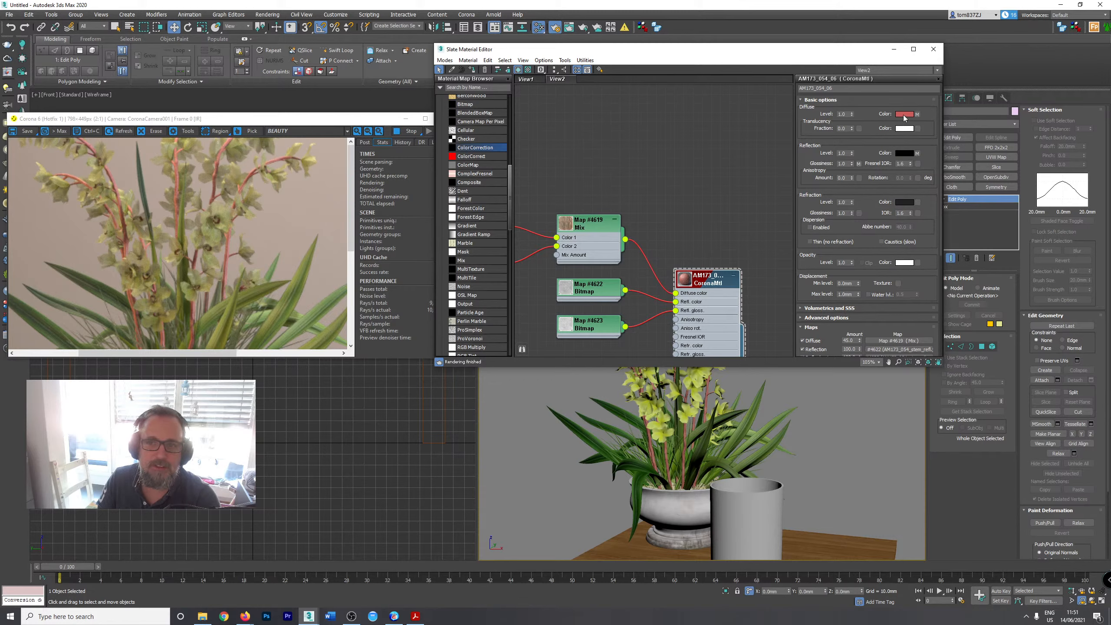
{"action": "left_click", "coordinate": [903, 115]}
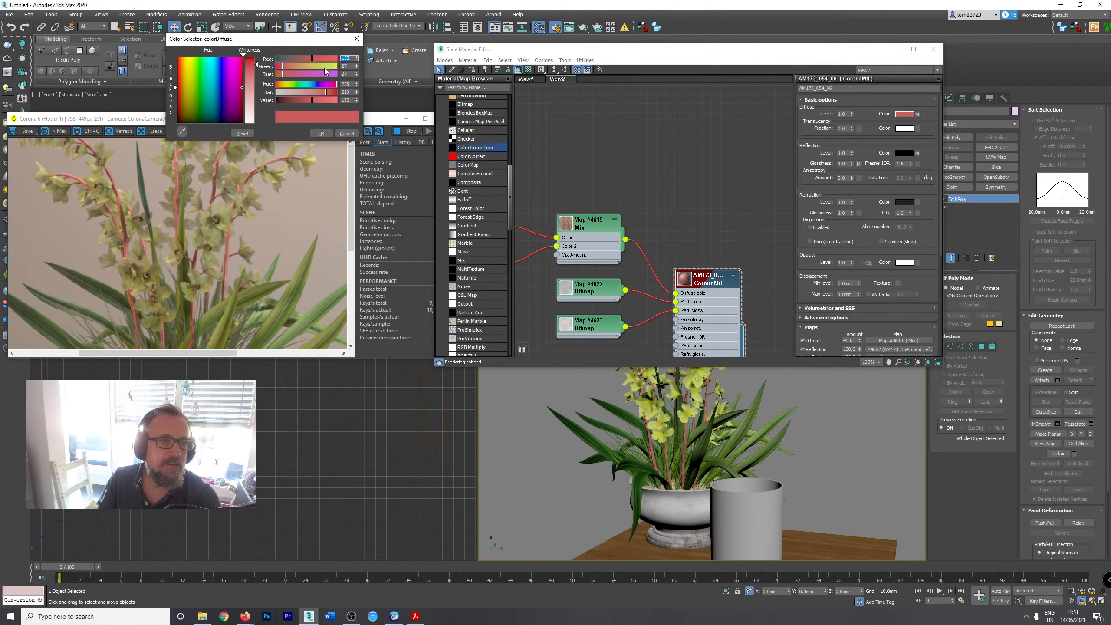
{"action": "left_click_drag", "start_coordinate": [324, 68], "coordinate": [291, 58]}
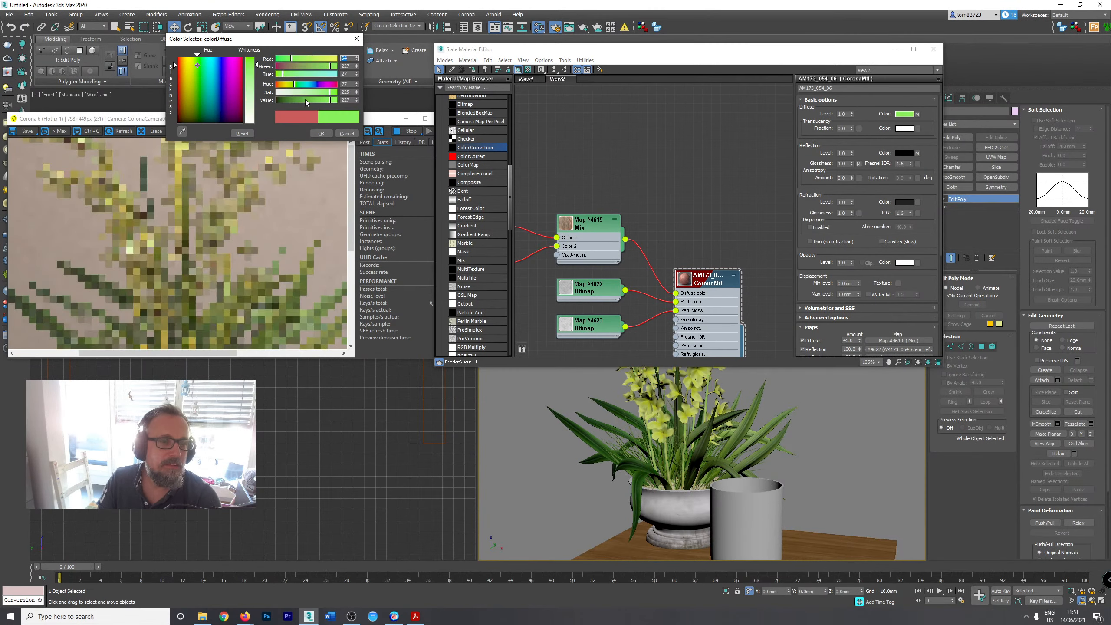
{"action": "left_click", "coordinate": [314, 92]}
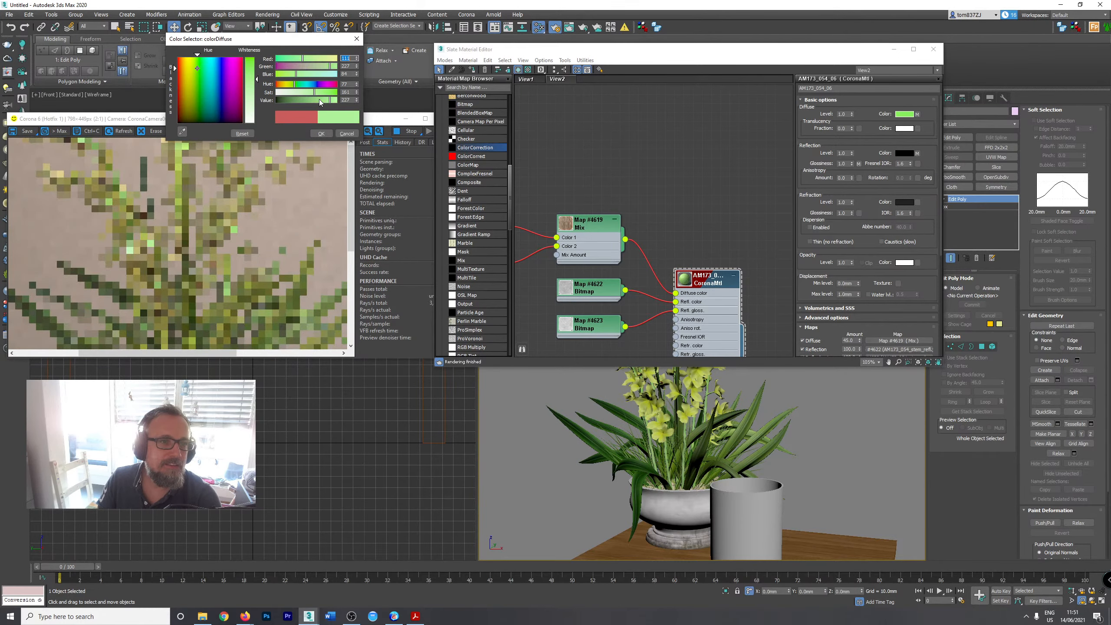
{"action": "left_click", "coordinate": [316, 99]}
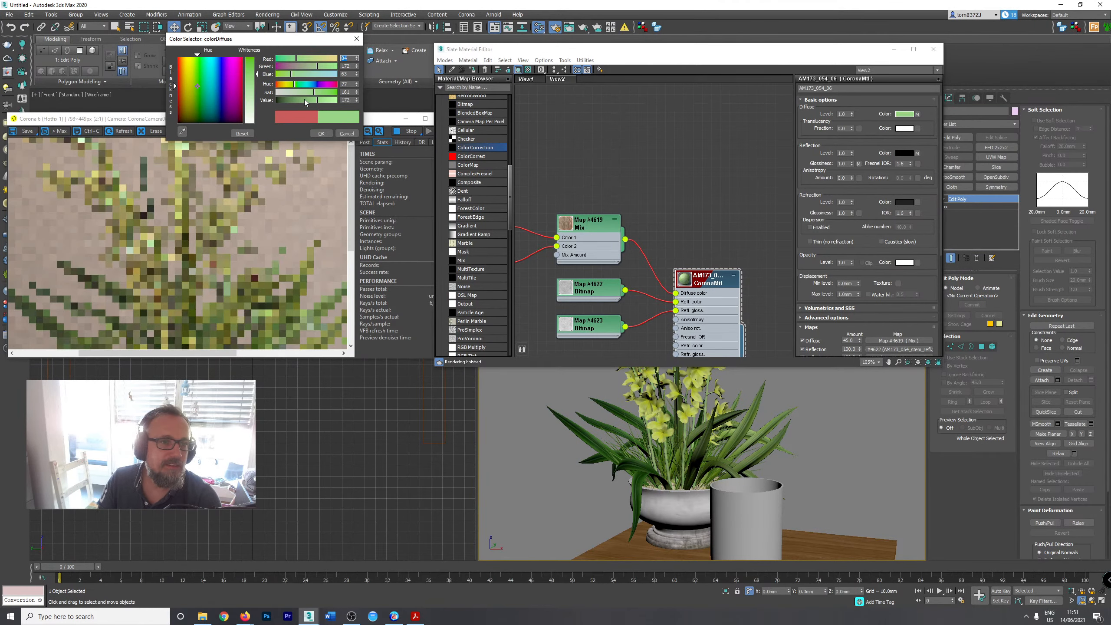
{"action": "left_click", "coordinate": [304, 99]}
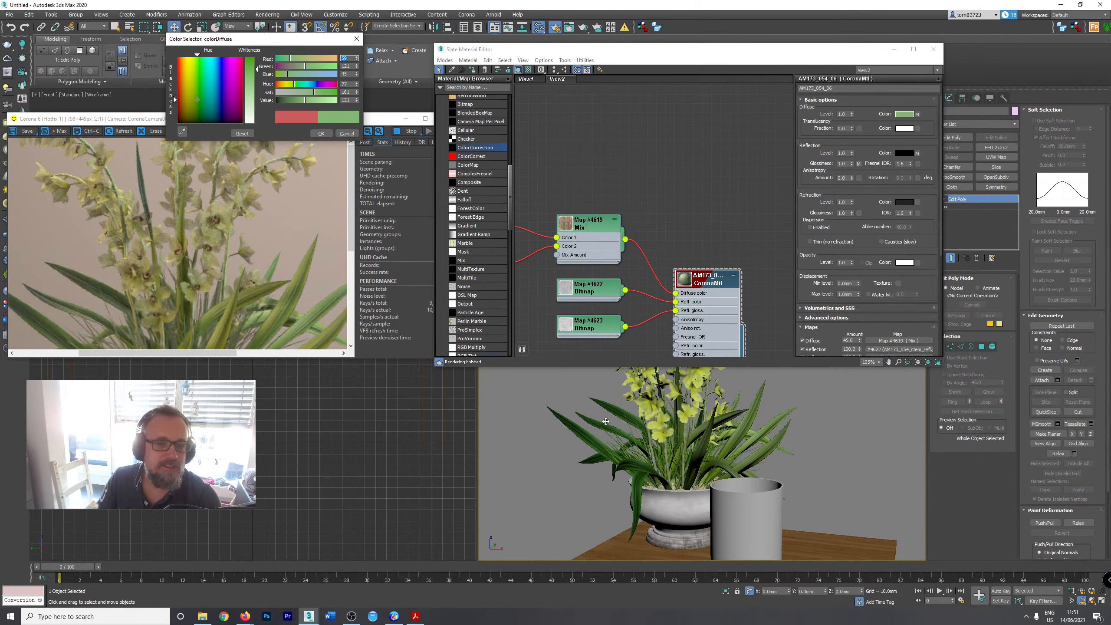
Inspect the recolored green stems in close-up through the camera view and accept the new diffuse color.
{"action": "scroll", "coordinate": [606, 421], "scroll_direction": "up", "scroll_amount": 8}
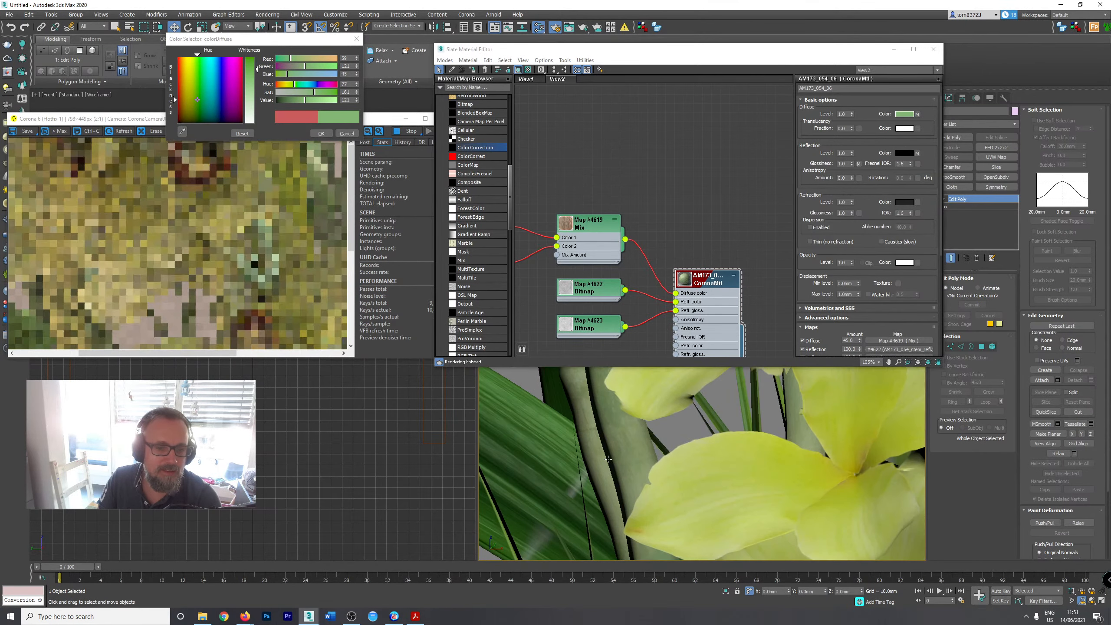
{"action": "scroll", "coordinate": [621, 453], "scroll_direction": "down", "scroll_amount": 4}
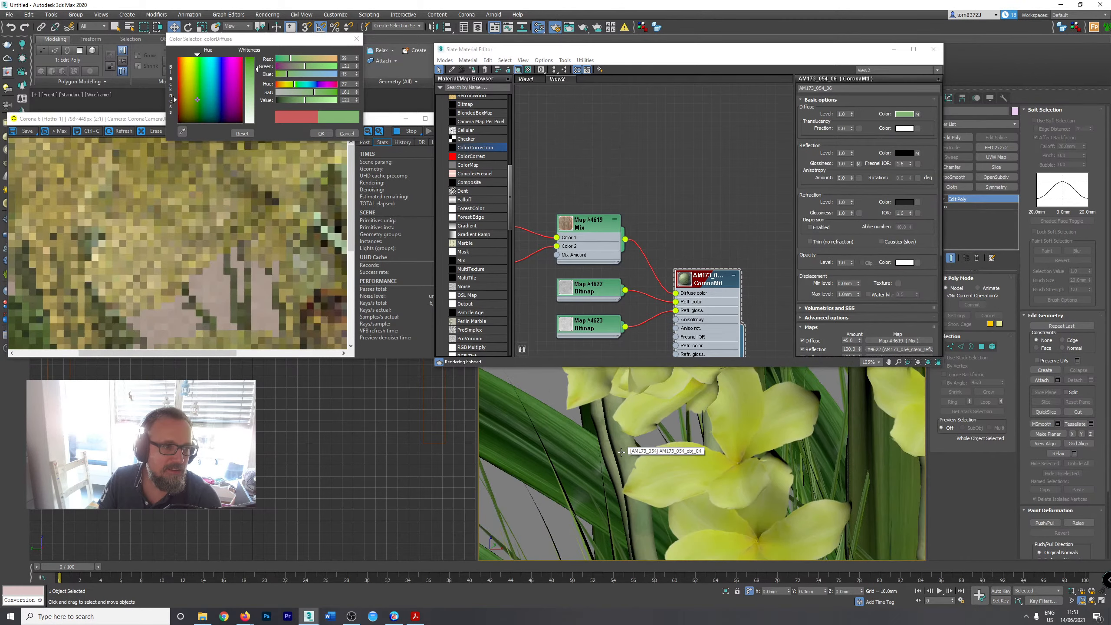
{"action": "scroll", "coordinate": [621, 452], "scroll_direction": "down", "scroll_amount": 6}
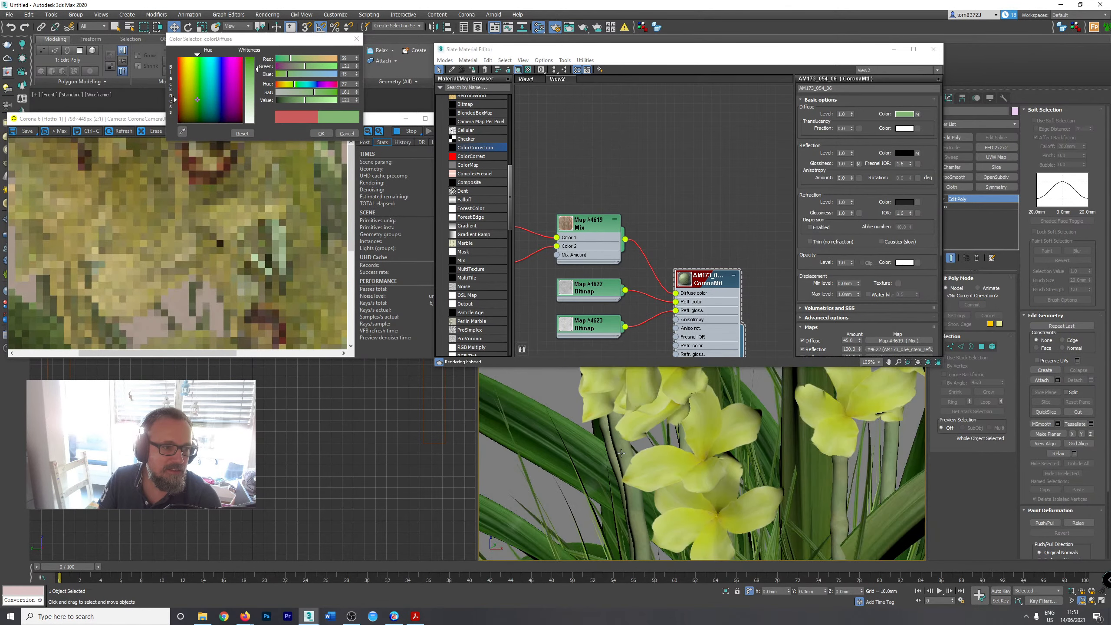
{"action": "scroll", "coordinate": [652, 435], "scroll_direction": "up", "scroll_amount": 3}
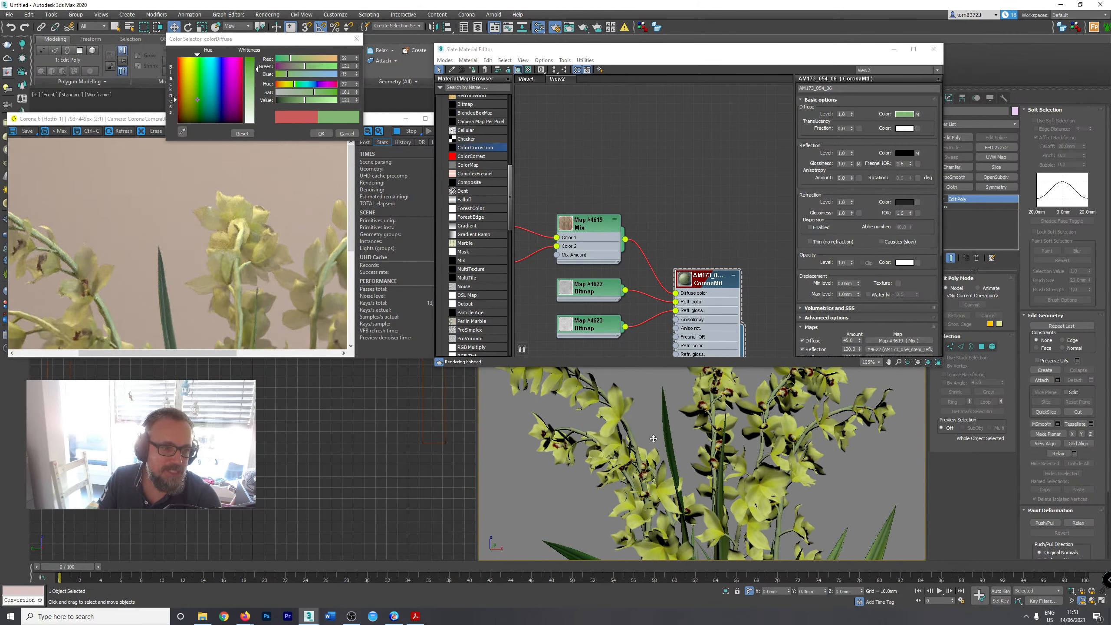
{"action": "middle_click_drag", "start_coordinate": [645, 430], "coordinate": [648, 394], "text": "alt"}
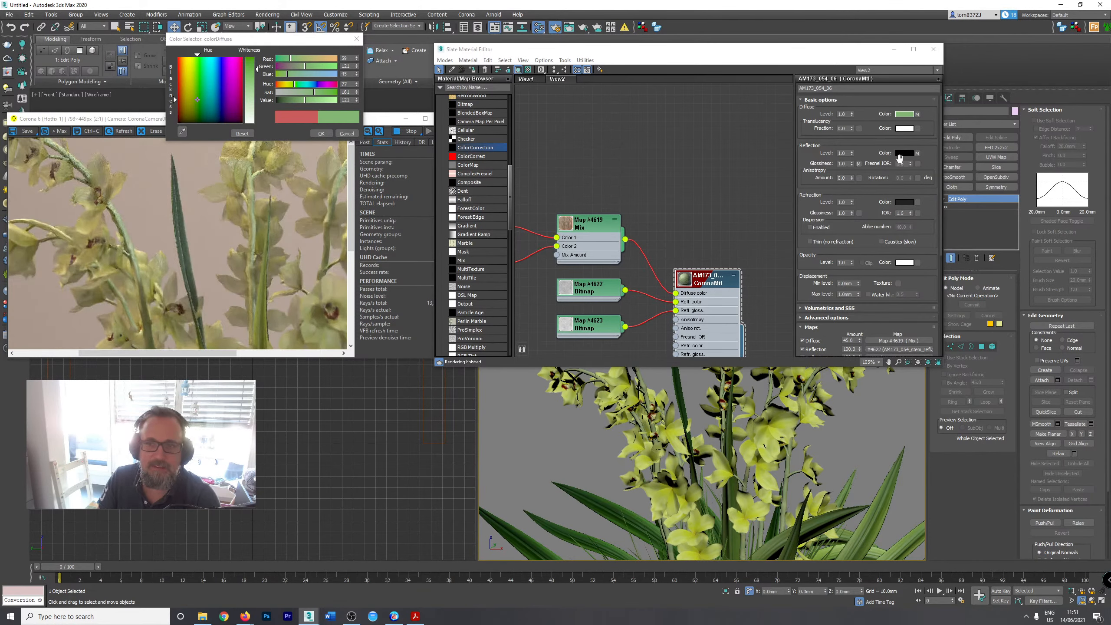
{"action": "left_click", "coordinate": [321, 134]}
Examine the whole plant with the cylinder and table in the camera view, and review the stem material's map nodes.
{"action": "scroll", "coordinate": [646, 422], "scroll_direction": "down", "scroll_amount": 5}
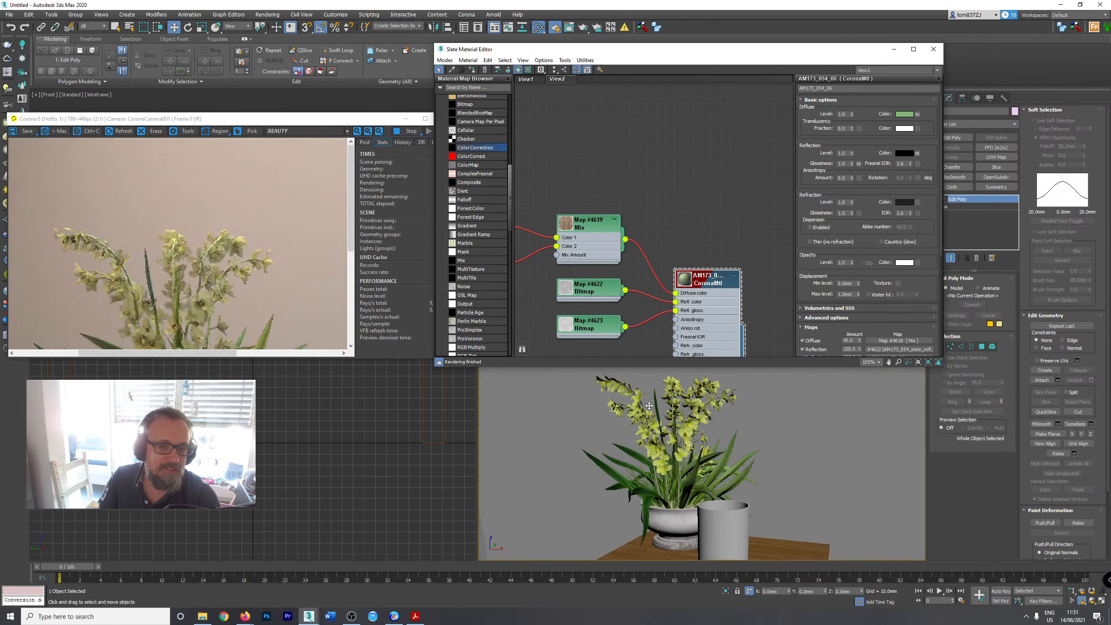
{"action": "middle_click_drag", "start_coordinate": [646, 421], "coordinate": [647, 457], "text": "alt"}
{"action": "scroll", "coordinate": [672, 235], "scroll_direction": "down", "scroll_amount": 1}
{"action": "middle_click_drag", "start_coordinate": [672, 235], "coordinate": [662, 156]}
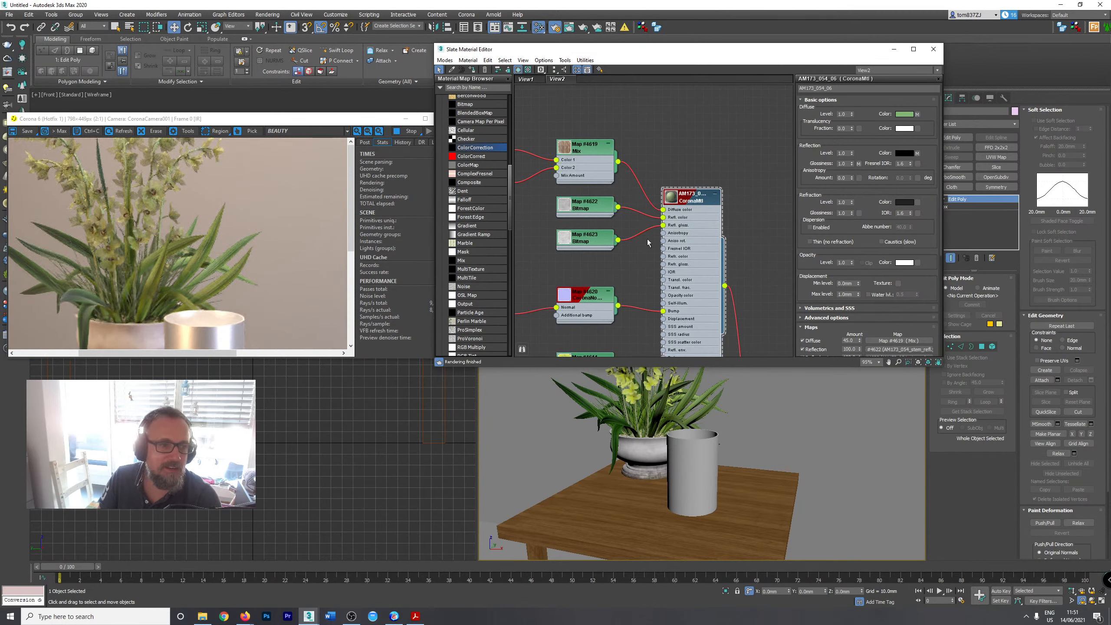
{"action": "middle_click_drag", "start_coordinate": [641, 249], "coordinate": [677, 220]}
{"action": "scroll", "coordinate": [689, 264], "scroll_direction": "down", "scroll_amount": 1}
{"action": "middle_click_drag", "start_coordinate": [689, 264], "coordinate": [729, 237]}
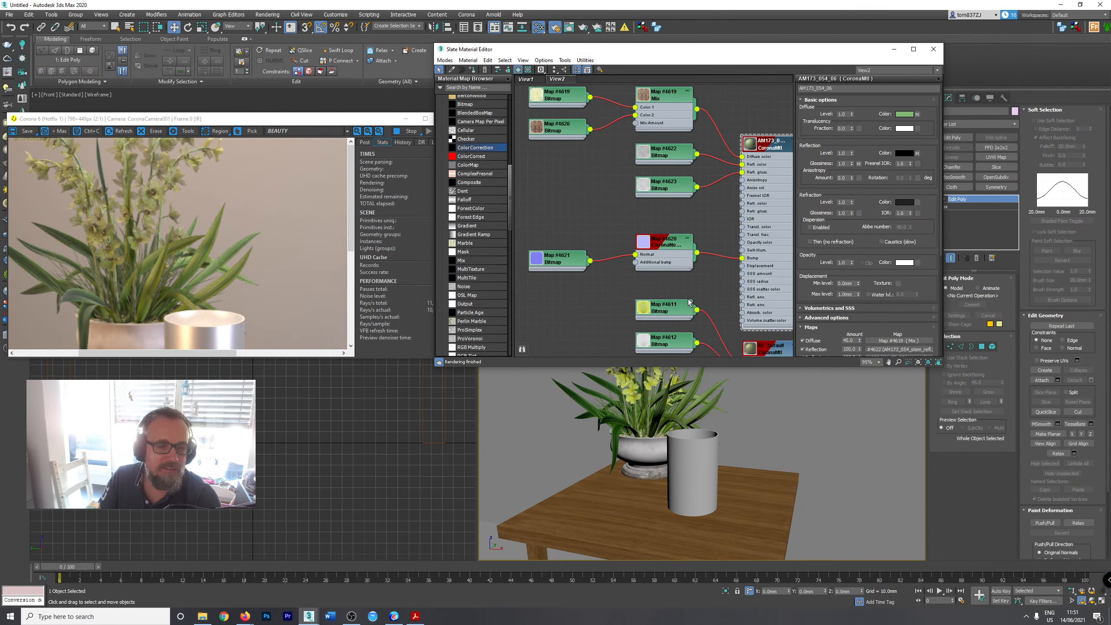
{"action": "scroll", "coordinate": [688, 299], "scroll_direction": "up", "scroll_amount": 2}
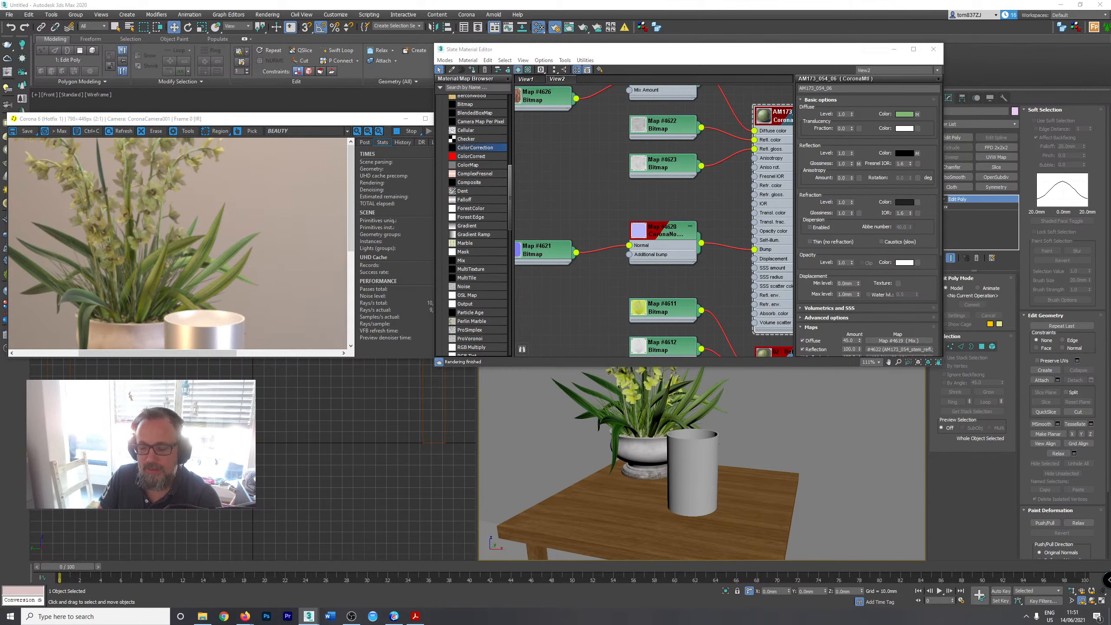
Switch to Firefox, move its window down and search Google Images for "orchids".
{"action": "key", "text": "alt+Tab"}
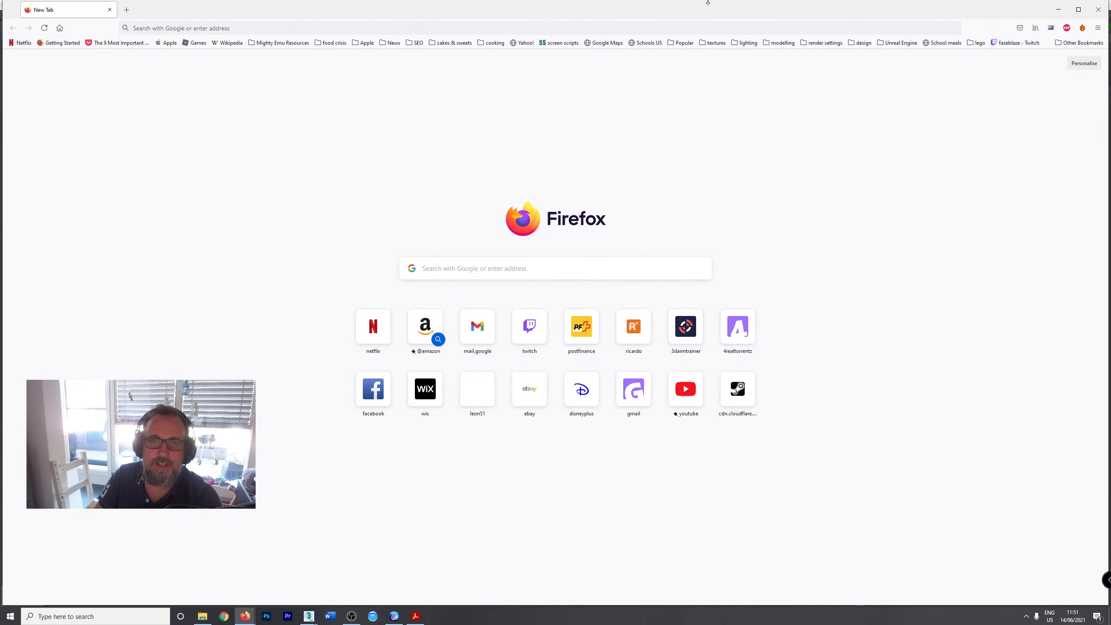
{"action": "left_click_drag", "start_coordinate": [710, 14], "coordinate": [722, 70]}
{"action": "left_click", "coordinate": [505, 87]}
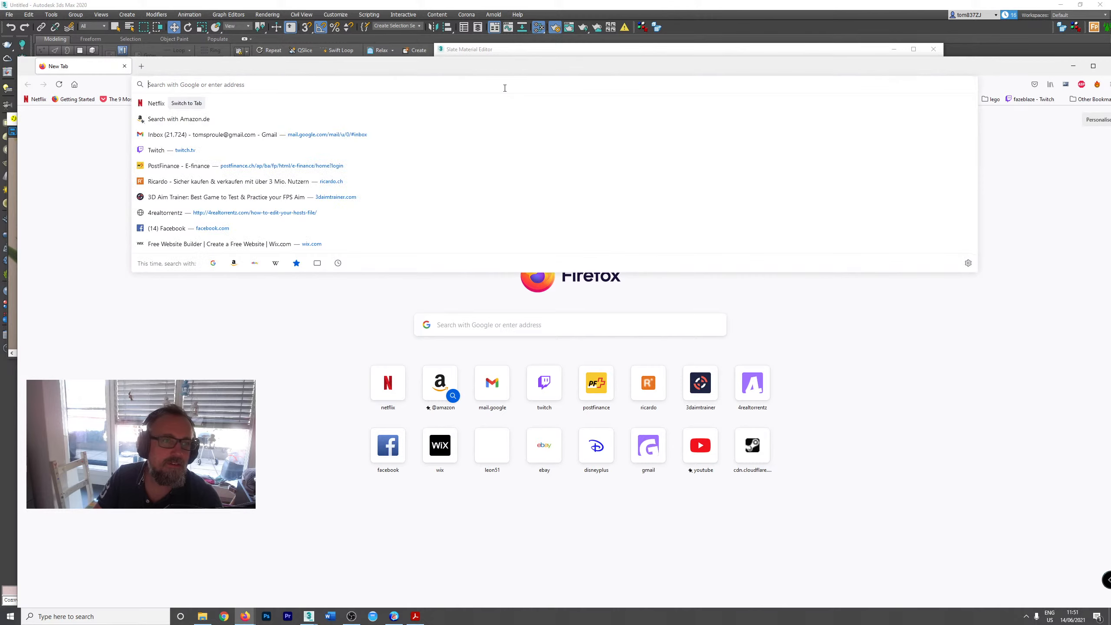
{"action": "type", "text": "orchids"}
{"action": "key", "text": "Return"}
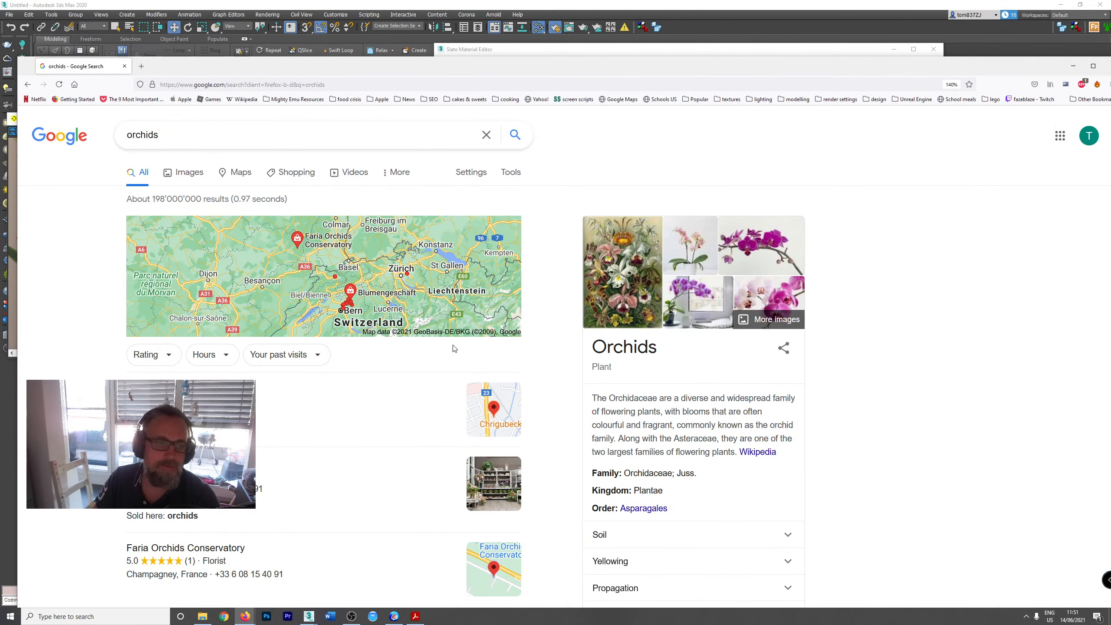
{"action": "left_click", "coordinate": [185, 174]}
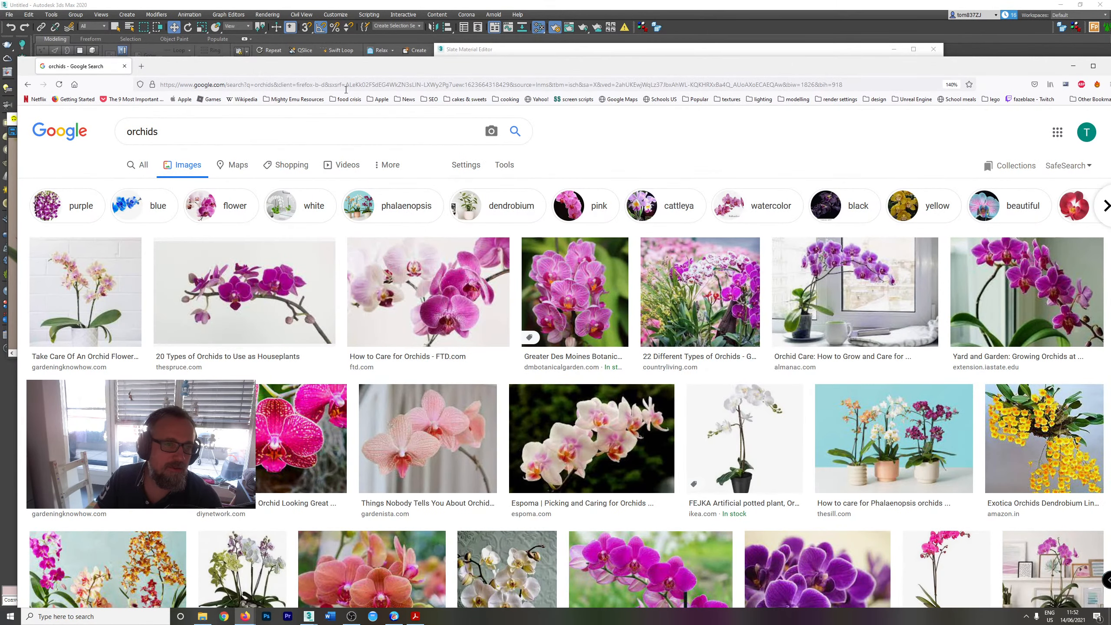
Look over the orchid photos in the image search for petal colours, and switch back to 3ds Max.
{"action": "left_click_drag", "start_coordinate": [492, 65], "coordinate": [801, 60]}
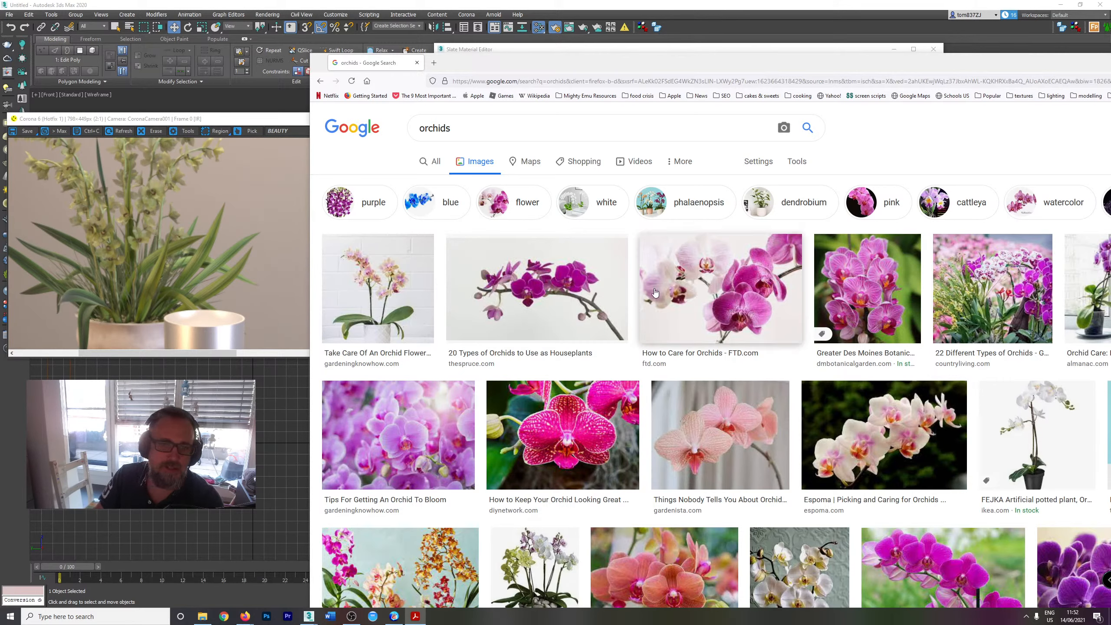
{"action": "scroll", "coordinate": [446, 307], "scroll_direction": "down", "scroll_amount": 3}
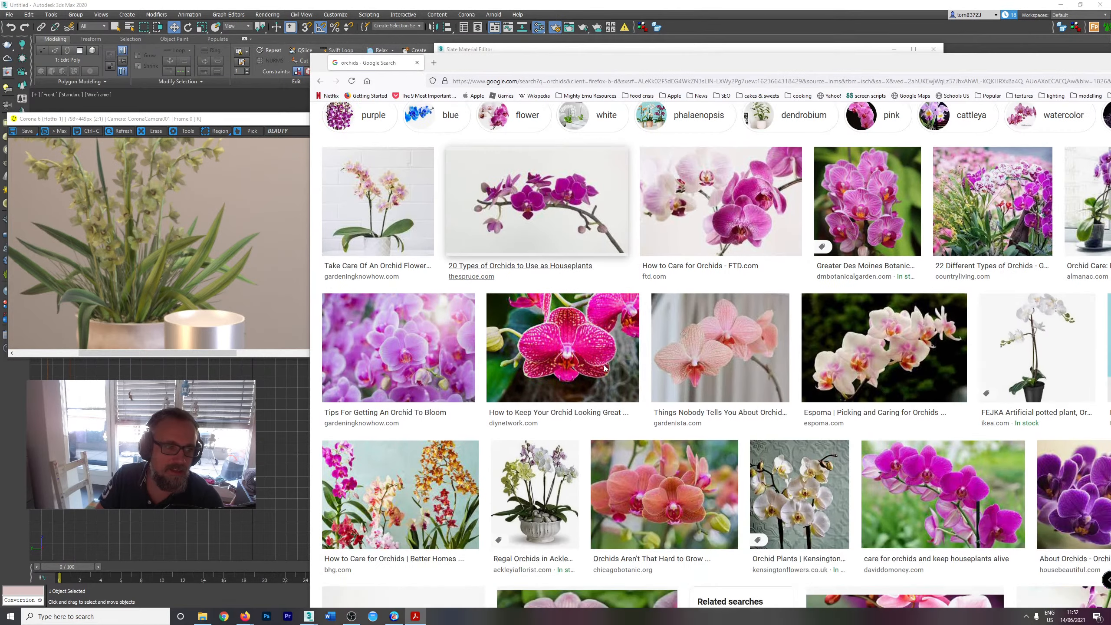
{"action": "left_click_drag", "start_coordinate": [947, 65], "coordinate": [591, 112]}
{"action": "left_click", "coordinate": [1010, 110]}
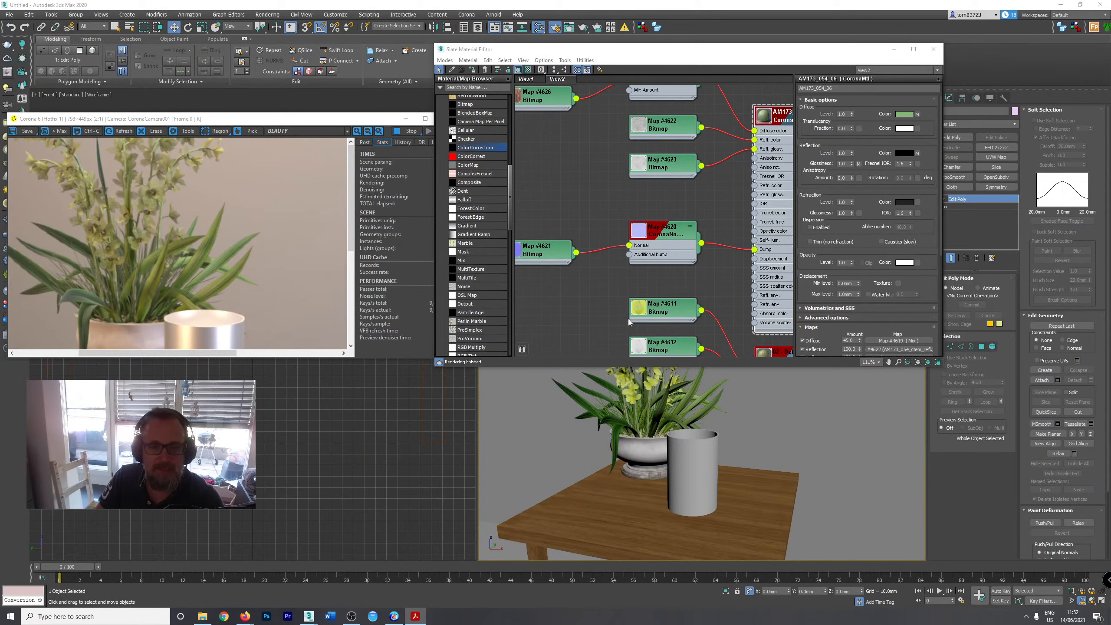
Find the petal material in the node graph and open the parameters of its diffuse bitmap, Map #4611.
{"action": "middle_click_drag", "start_coordinate": [647, 267], "coordinate": [591, 179]}
{"action": "scroll", "coordinate": [592, 180], "scroll_direction": "down", "scroll_amount": 2}
{"action": "middle_click_drag", "start_coordinate": [640, 233], "coordinate": [591, 181]}
{"action": "scroll", "coordinate": [619, 212], "scroll_direction": "up", "scroll_amount": 3}
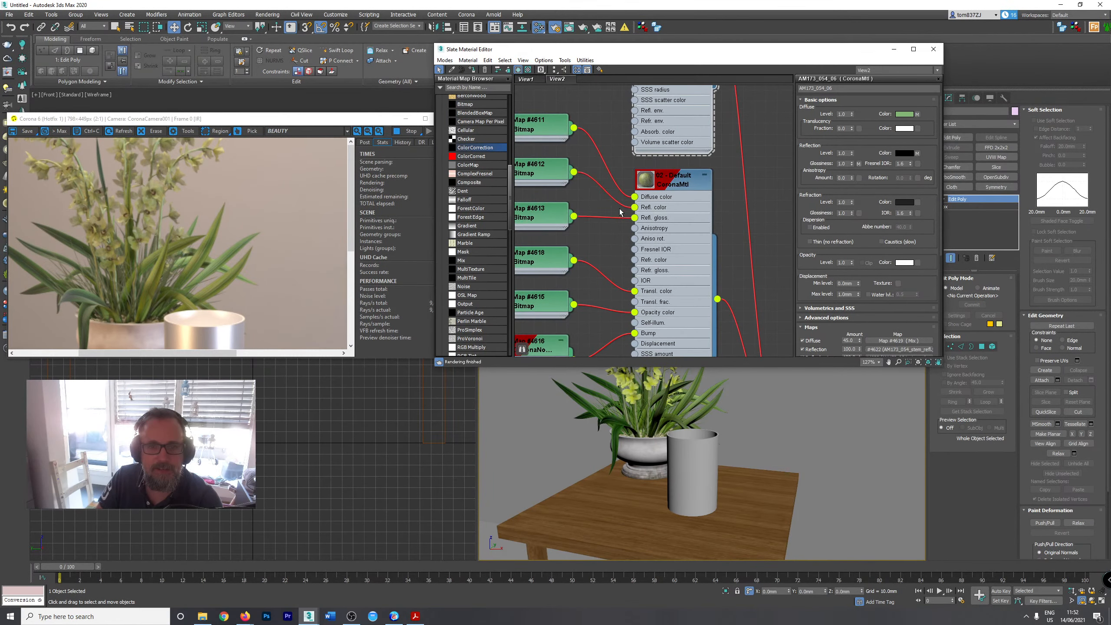
{"action": "mouse_move", "coordinate": [634, 197]}
{"action": "left_mouse_down"}
{"action": "mouse_move", "coordinate": [603, 152]}
{"action": "mouse_move", "coordinate": [634, 197]}
{"action": "left_mouse_up"}
{"action": "middle_click_drag", "start_coordinate": [608, 206], "coordinate": [684, 277]}
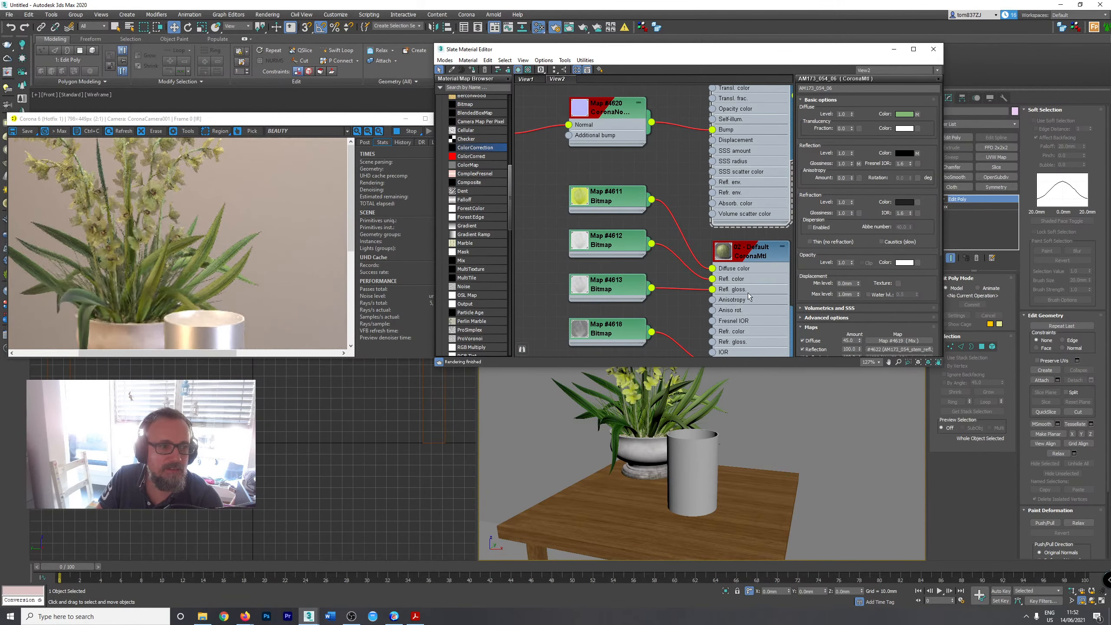
{"action": "left_click", "coordinate": [608, 201]}
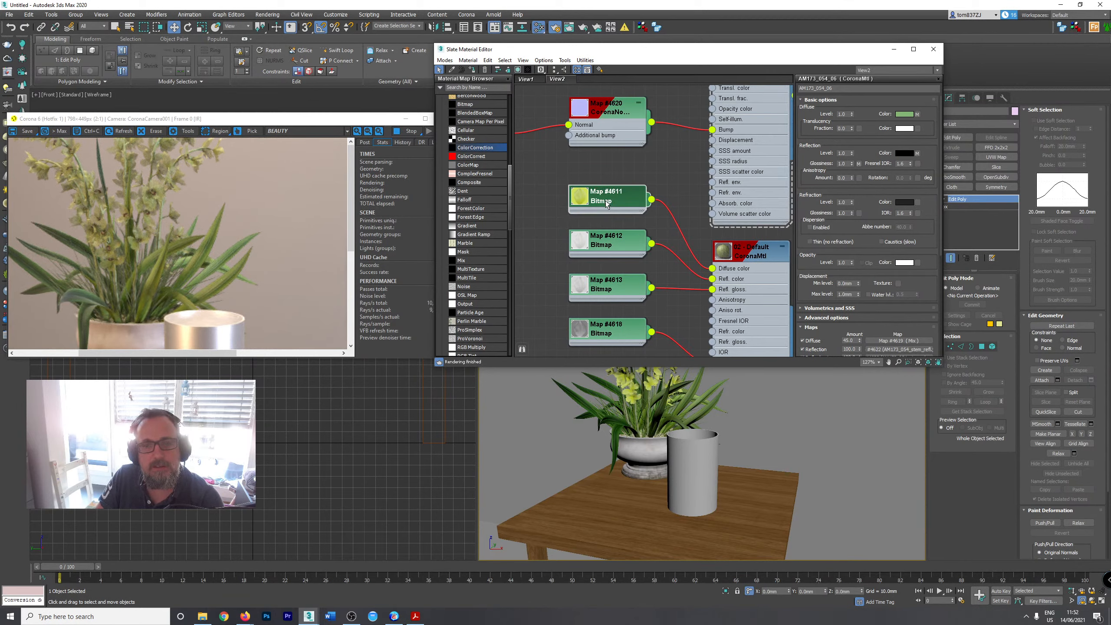
{"action": "double_click", "coordinate": [607, 204]}
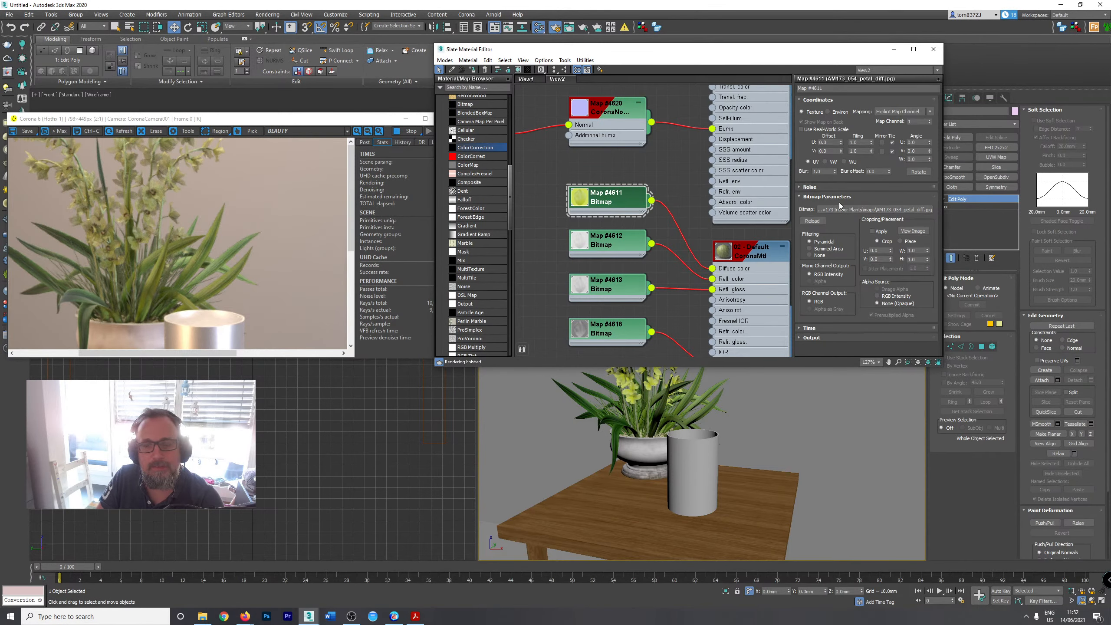
Insert a ColorCorrection map between the Map #4611 petal bitmap and the material's Diffuse color, tidy the nodes and open its parameters.
{"action": "left_click_drag", "start_coordinate": [594, 176], "coordinate": [599, 174]}
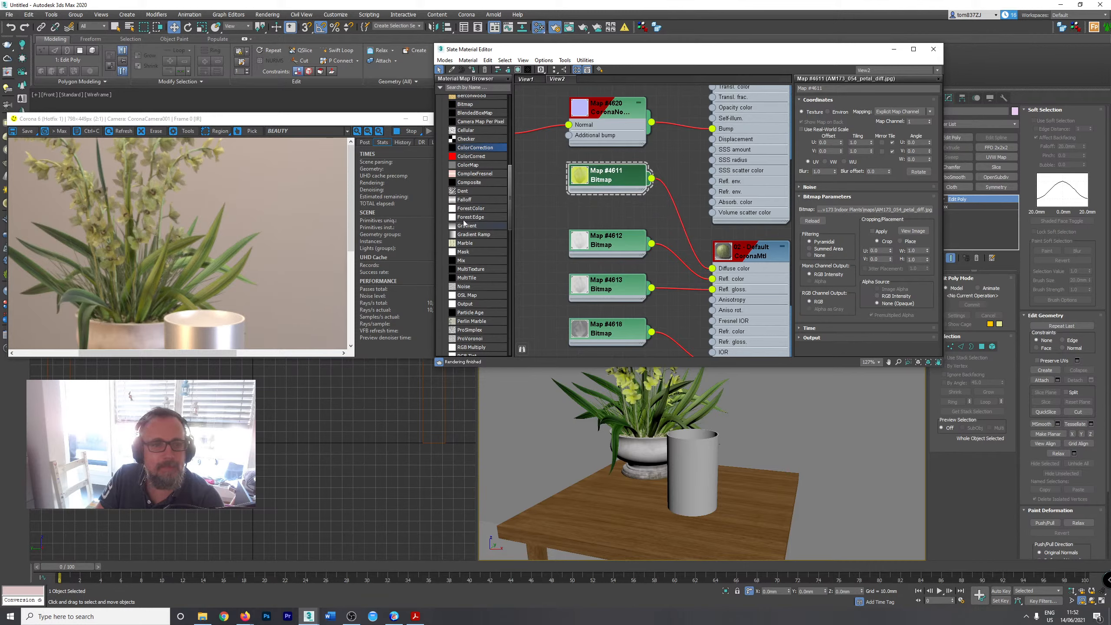
{"action": "left_click_drag", "start_coordinate": [467, 156], "coordinate": [674, 209]}
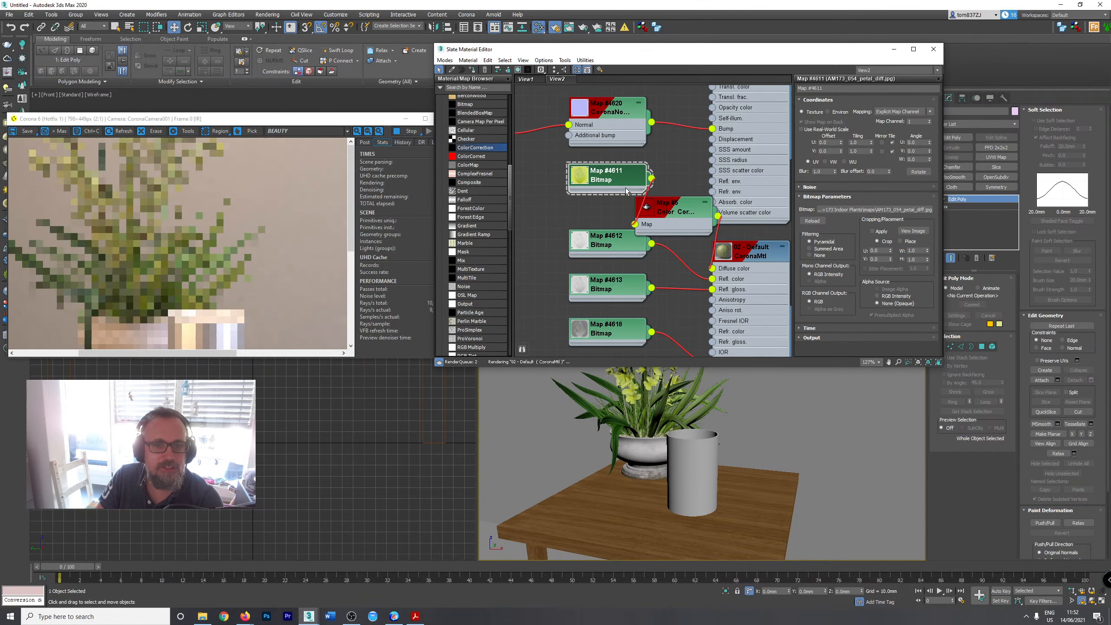
{"action": "left_click_drag", "start_coordinate": [617, 181], "coordinate": [562, 193]}
{"action": "left_click_drag", "start_coordinate": [671, 206], "coordinate": [648, 183]}
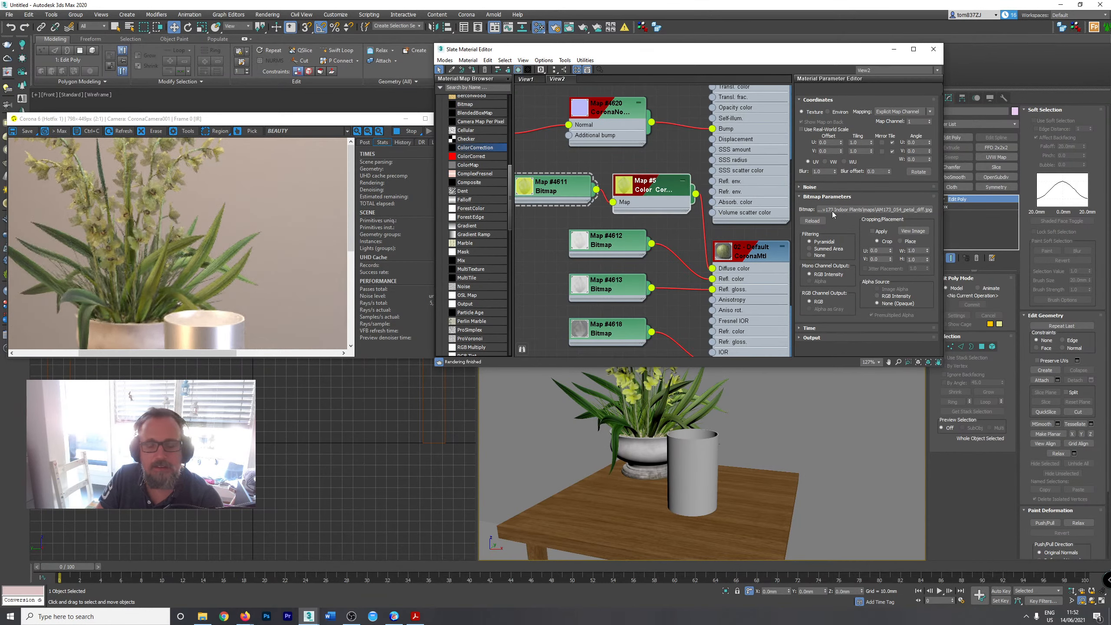
{"action": "double_click", "coordinate": [644, 192]}
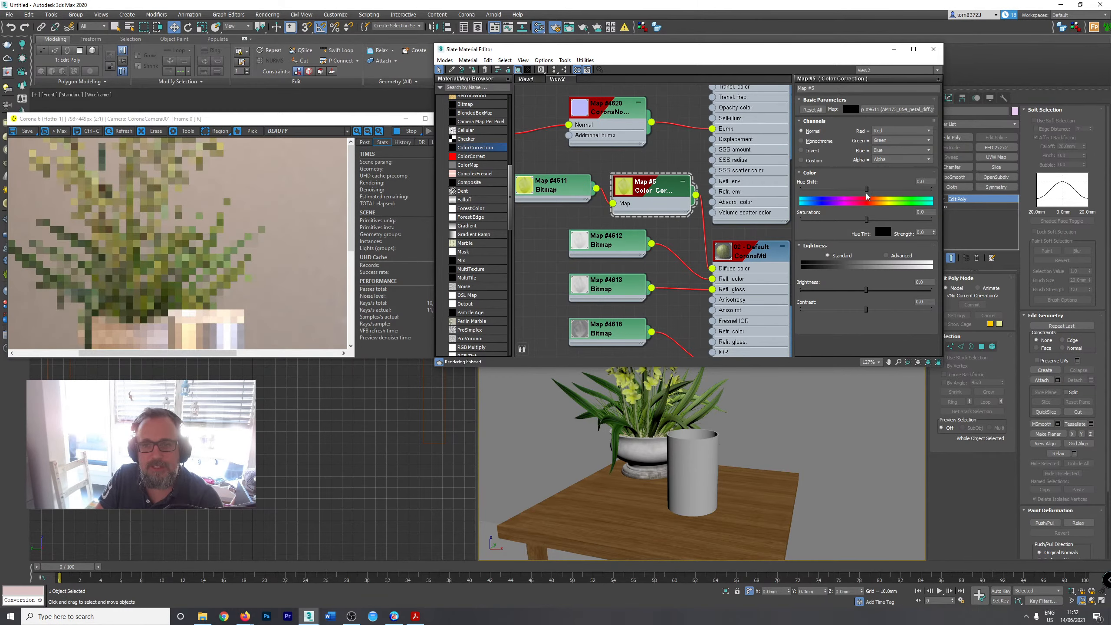
Shift the petal colour correction's hue to about -120 for pink-purple flowers and raise its saturation to about 17.
{"action": "left_click", "coordinate": [884, 190]}
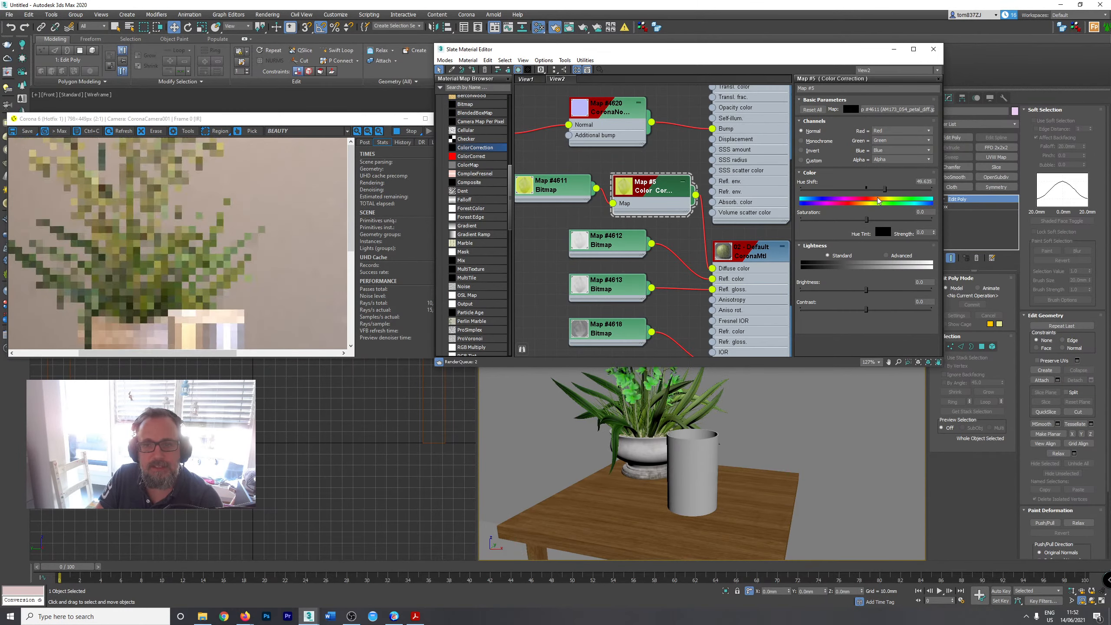
{"action": "left_click", "coordinate": [836, 189]}
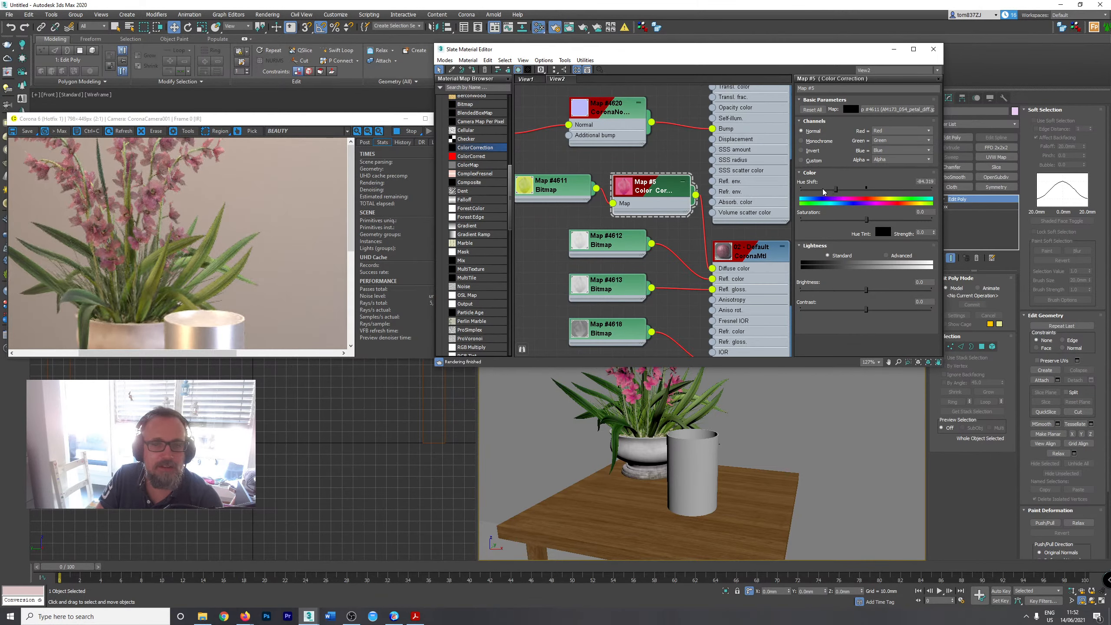
{"action": "left_click", "coordinate": [825, 190]}
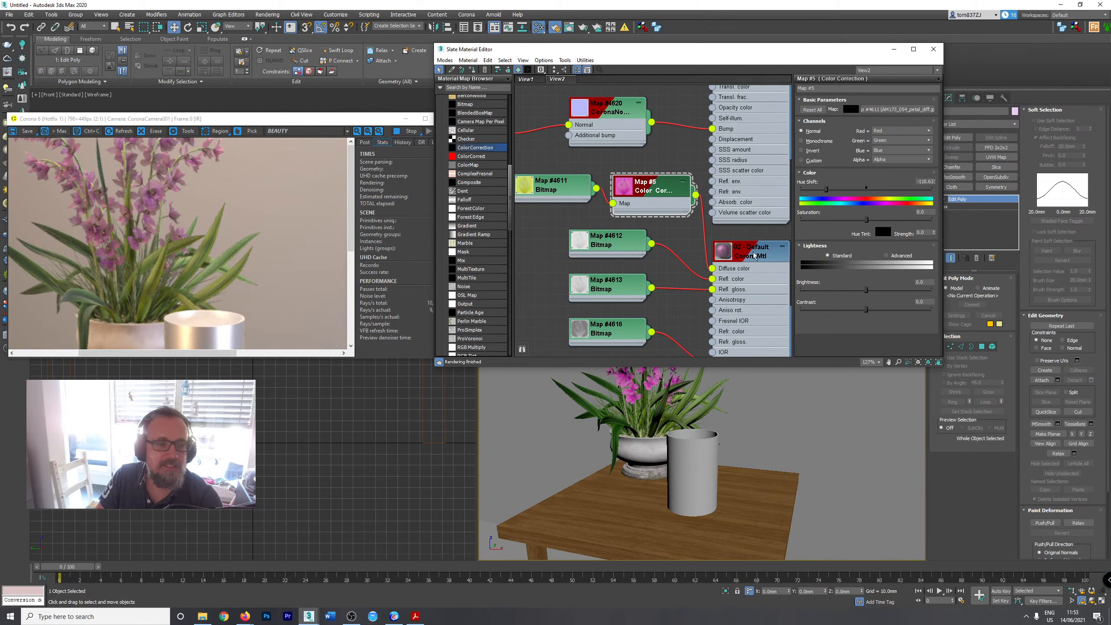
{"action": "left_click", "coordinate": [878, 218]}
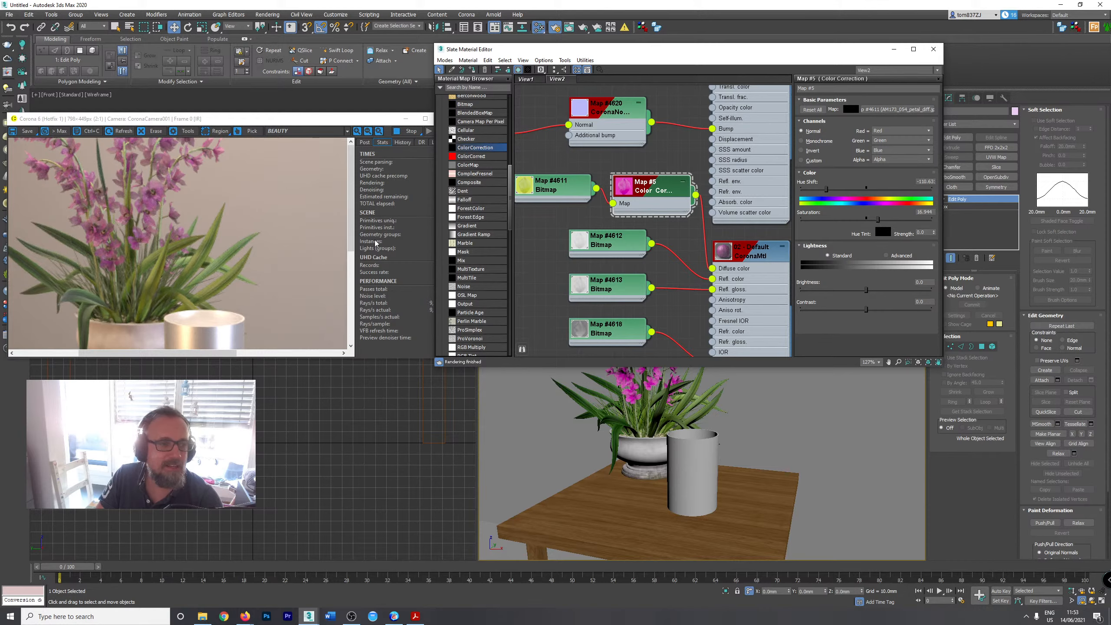
Inspect the flowers up close in the render and raise the petal colour correction's saturation to about 27.6.
{"action": "middle_click_drag", "start_coordinate": [676, 301], "coordinate": [657, 216]}
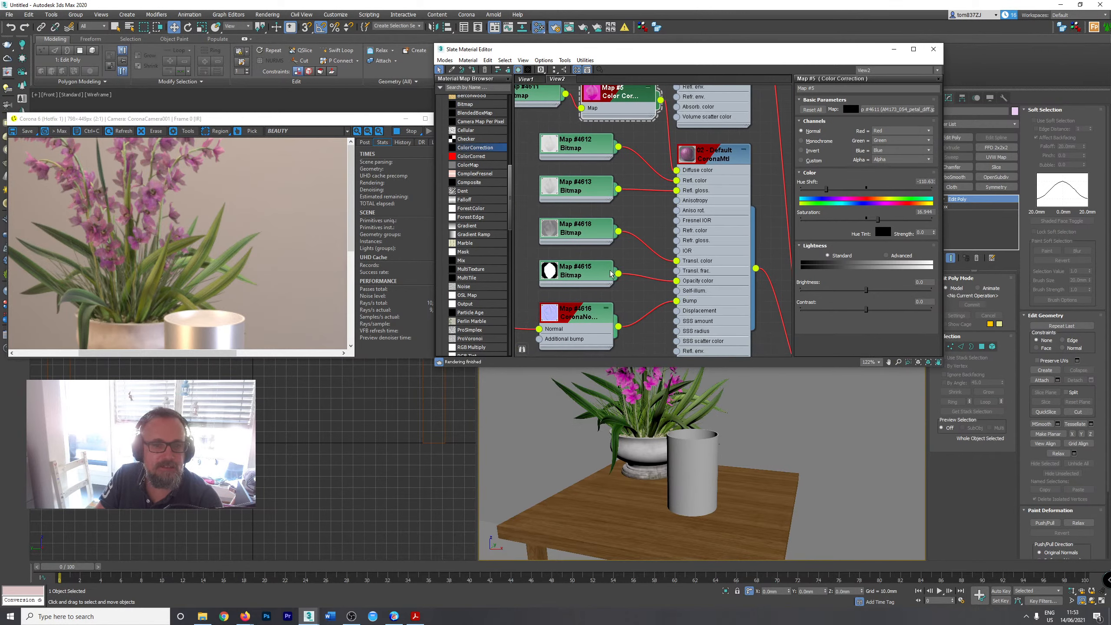
{"action": "scroll", "coordinate": [597, 385], "scroll_direction": "up", "scroll_amount": 10}
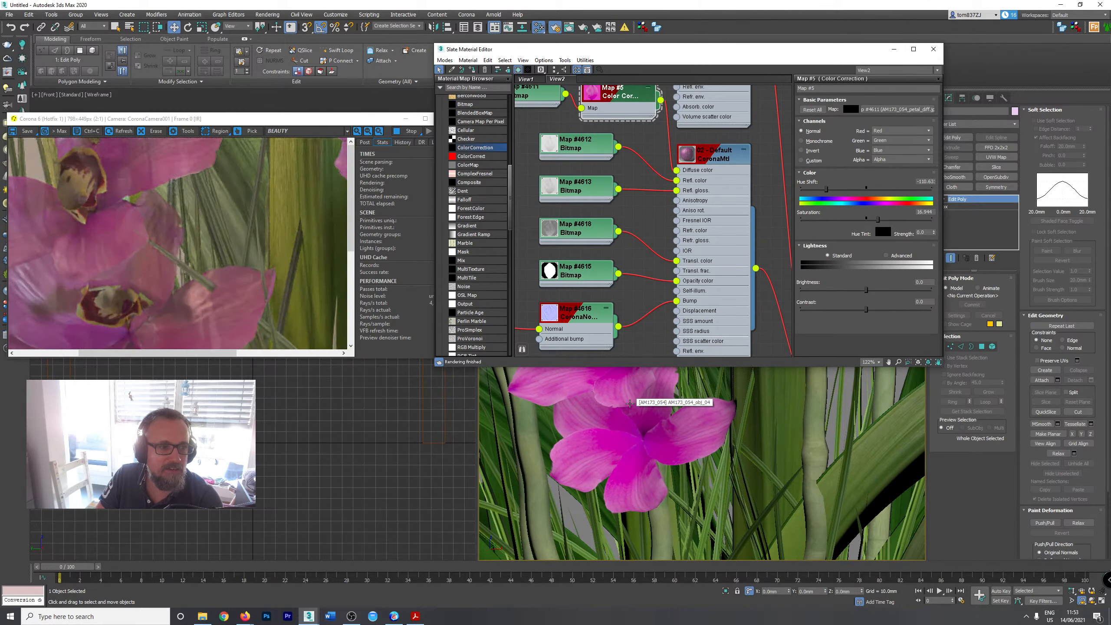
{"action": "scroll", "coordinate": [630, 403], "scroll_direction": "down", "scroll_amount": 10}
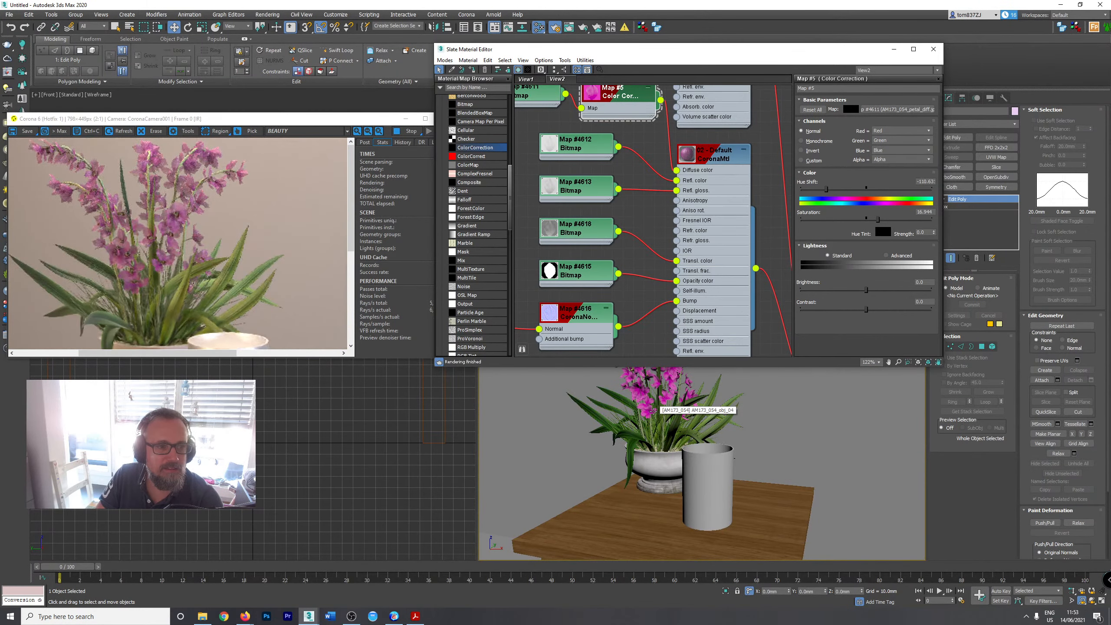
{"action": "scroll", "coordinate": [655, 424], "scroll_direction": "up", "scroll_amount": 2}
{"action": "scroll", "coordinate": [656, 435], "scroll_direction": "up", "scroll_amount": 2}
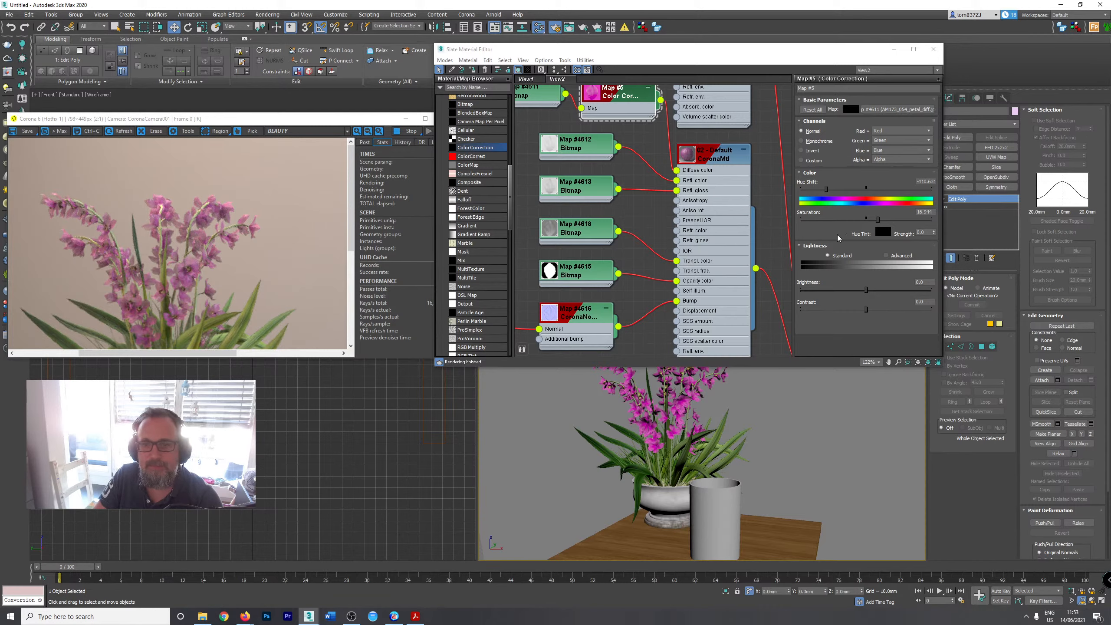
{"action": "left_click", "coordinate": [884, 220]}
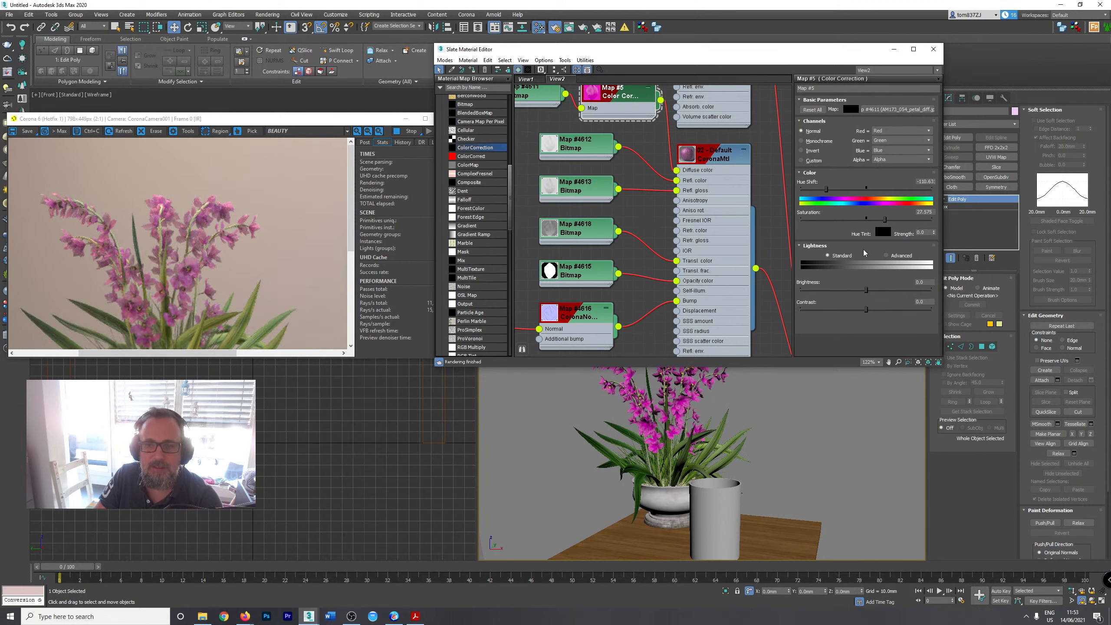
Switch the colour correction's lightness to Advanced and lower the RGB gamma/contrast to deepen the petal colour.
{"action": "left_click", "coordinate": [886, 256]}
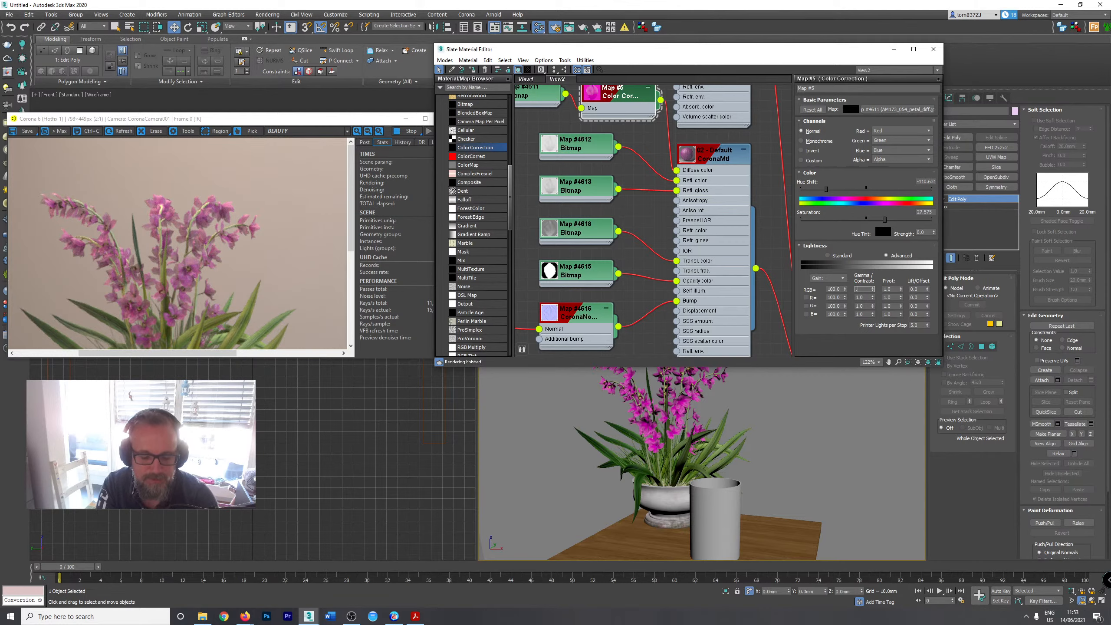
{"action": "type", "text": "0.7"}
{"action": "key", "text": "Return"}
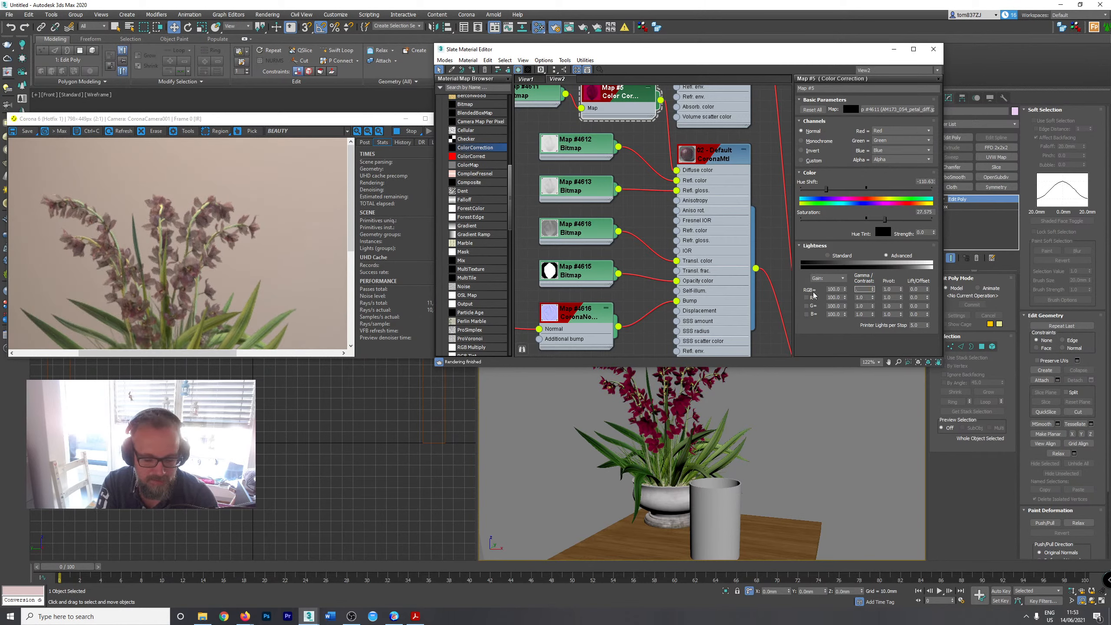
{"action": "type", "text": "0.5"}
{"action": "key", "text": "Return"}
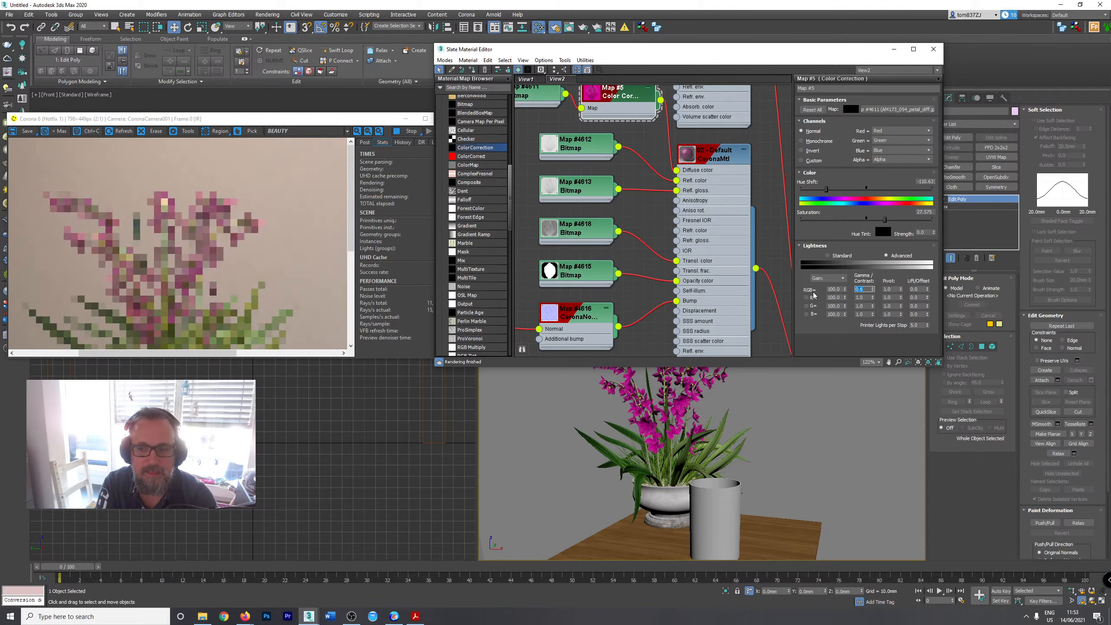
{"action": "left_click", "coordinate": [814, 296]}
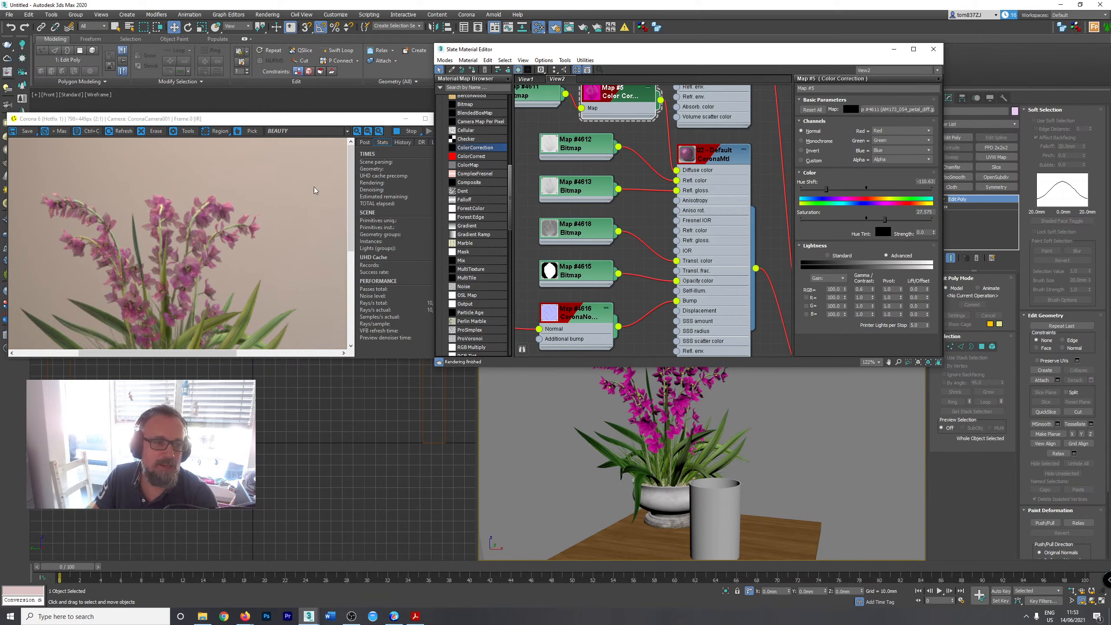
Test what the leaf material affects by disconnecting Map #4644 from its Diffuse color, checking the render and reconnecting it.
{"action": "scroll", "coordinate": [637, 441], "scroll_direction": "down", "scroll_amount": 5}
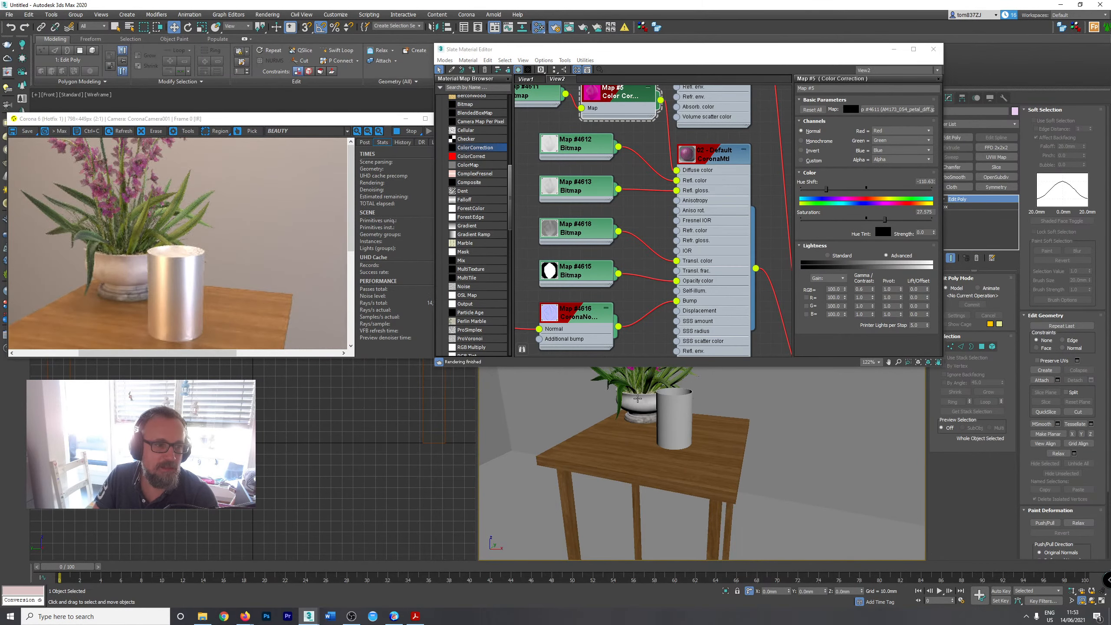
{"action": "scroll", "coordinate": [637, 398], "scroll_direction": "up", "scroll_amount": 3}
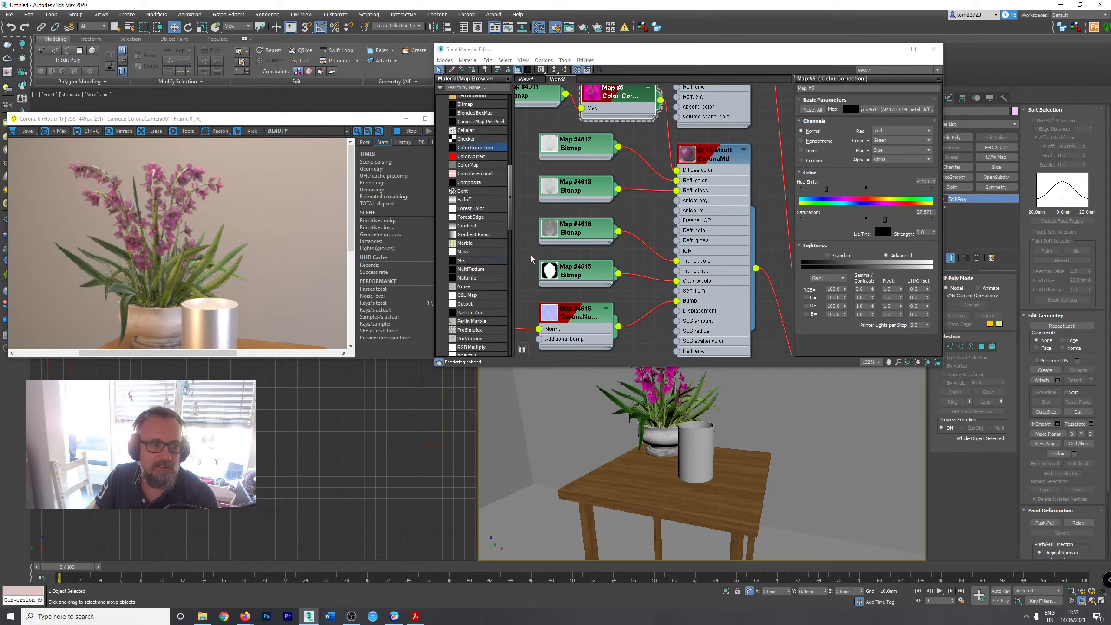
{"action": "scroll", "coordinate": [659, 298], "scroll_direction": "down", "scroll_amount": 5}
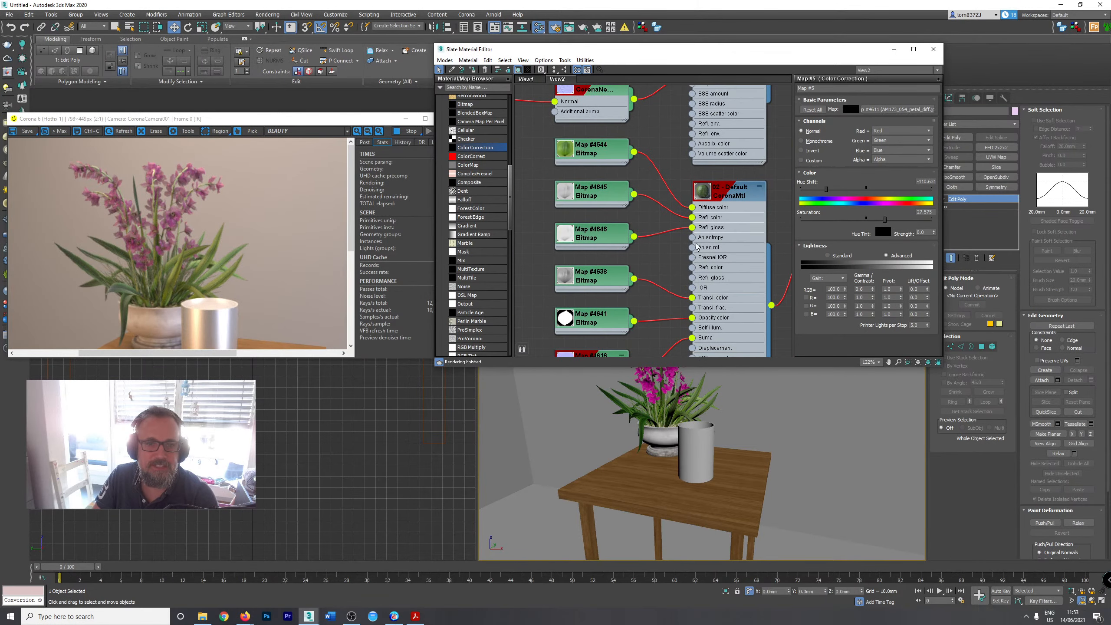
{"action": "left_click_drag", "start_coordinate": [690, 205], "coordinate": [667, 189]}
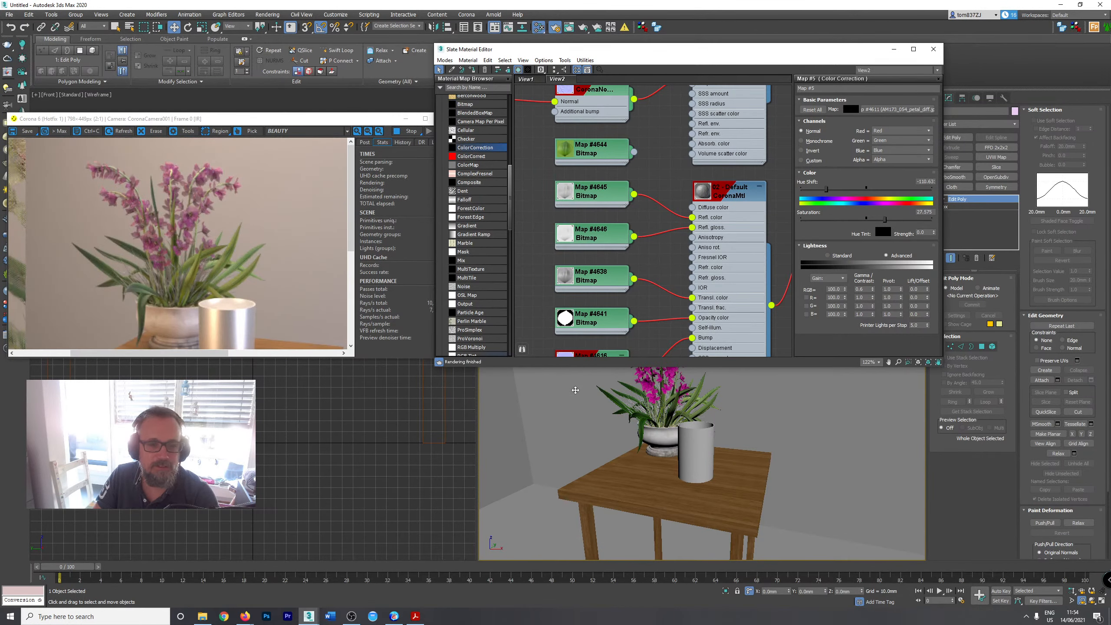
{"action": "scroll", "coordinate": [651, 422], "scroll_direction": "up", "scroll_amount": 5}
{"action": "middle_click_drag", "start_coordinate": [651, 421], "coordinate": [672, 487]}
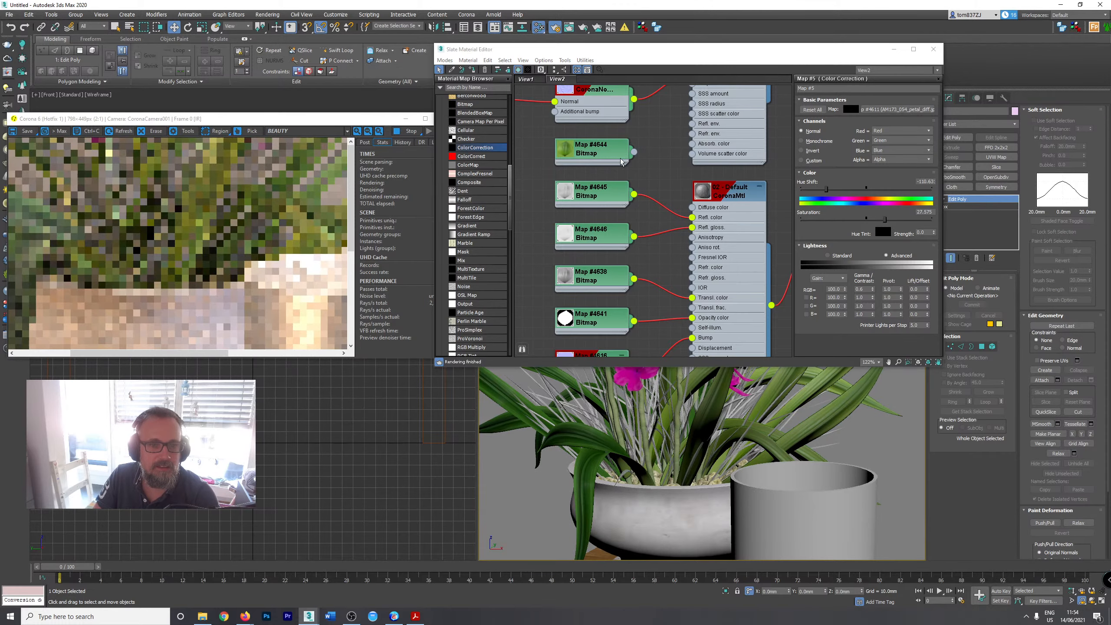
{"action": "left_click_drag", "start_coordinate": [634, 152], "coordinate": [692, 207]}
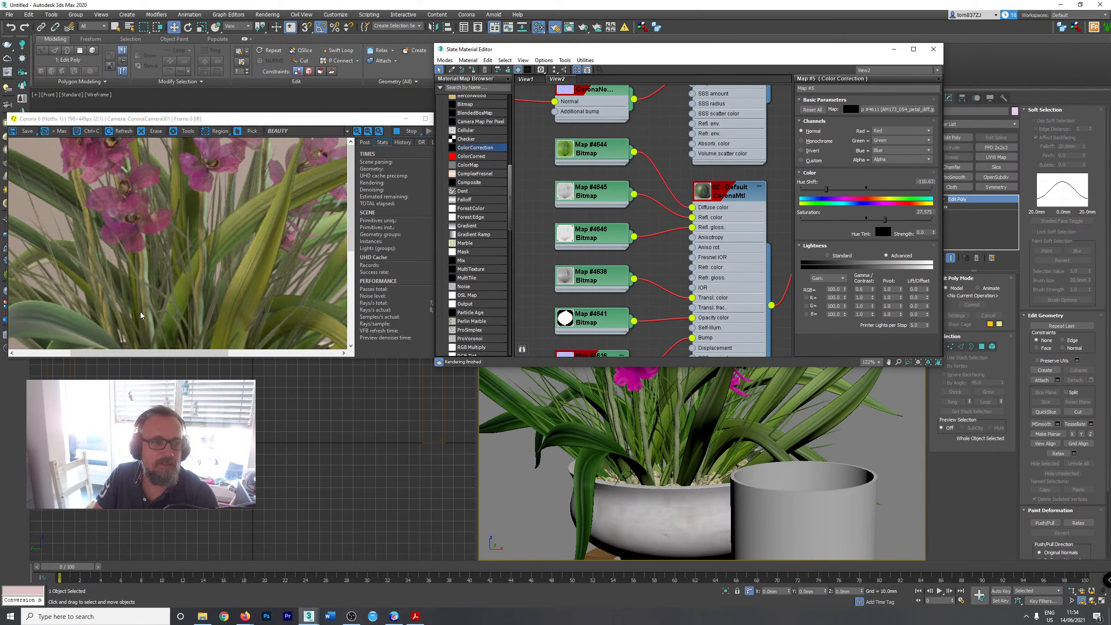
Open the leaf material, review its map list and connect the Map #4644 diffuse bitmap to its translucency colour.
{"action": "left_click", "coordinate": [714, 226]}
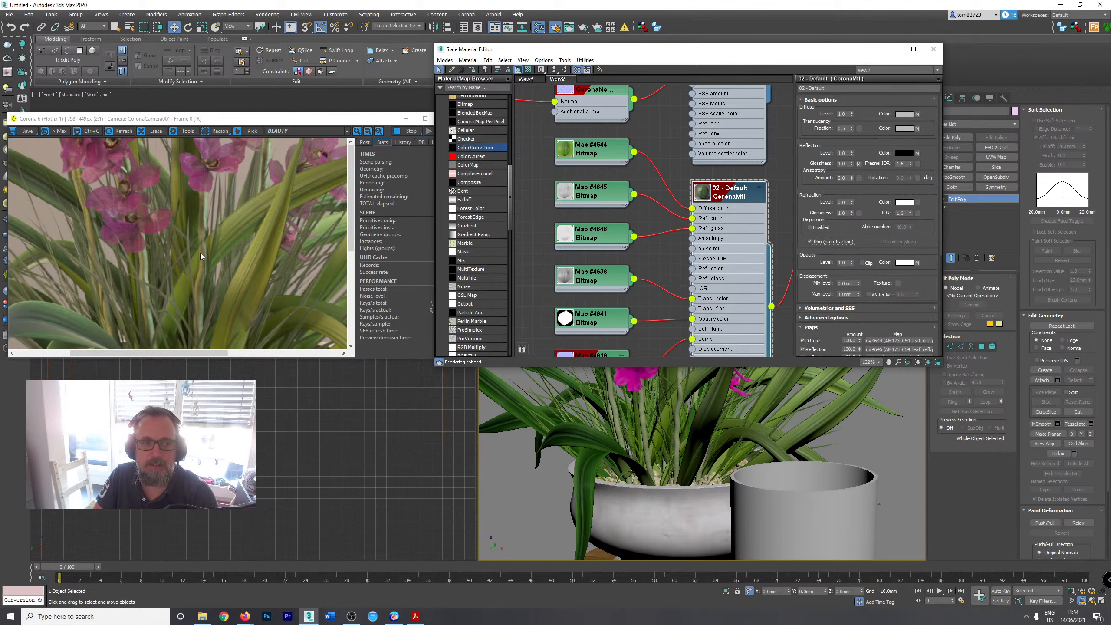
{"action": "double_click", "coordinate": [703, 196]}
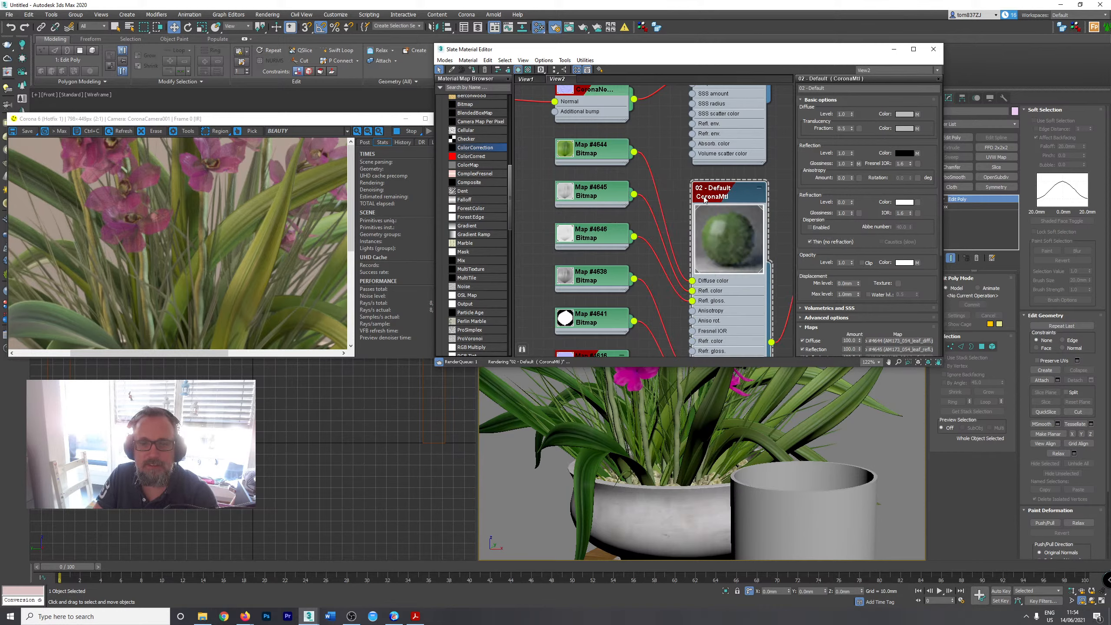
{"action": "double_click", "coordinate": [752, 260]}
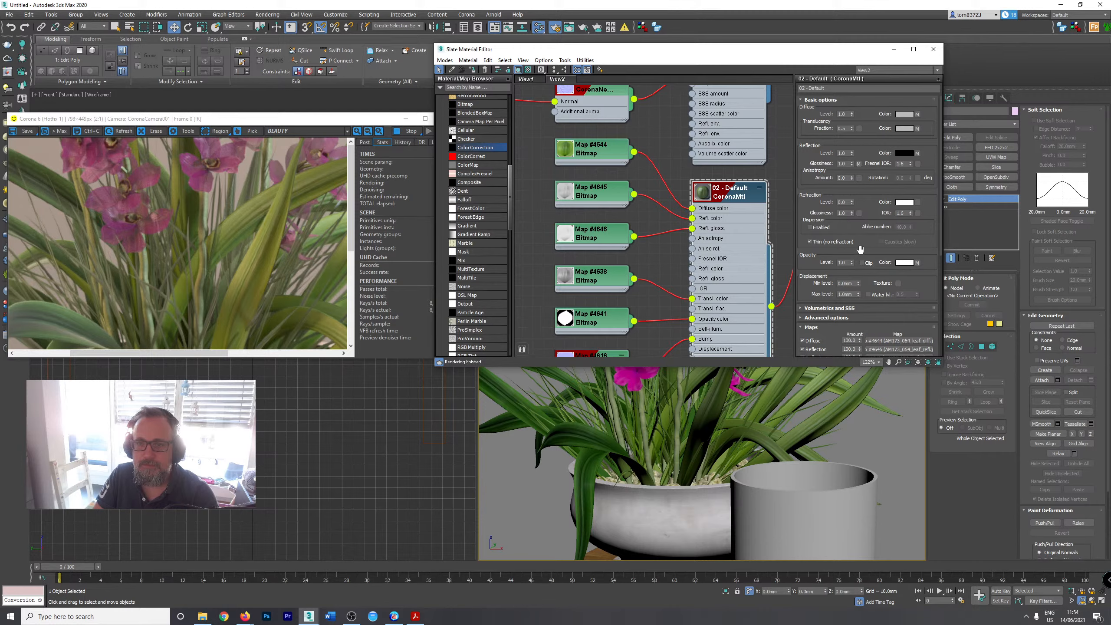
{"action": "left_click_drag", "start_coordinate": [854, 250], "coordinate": [844, 74]}
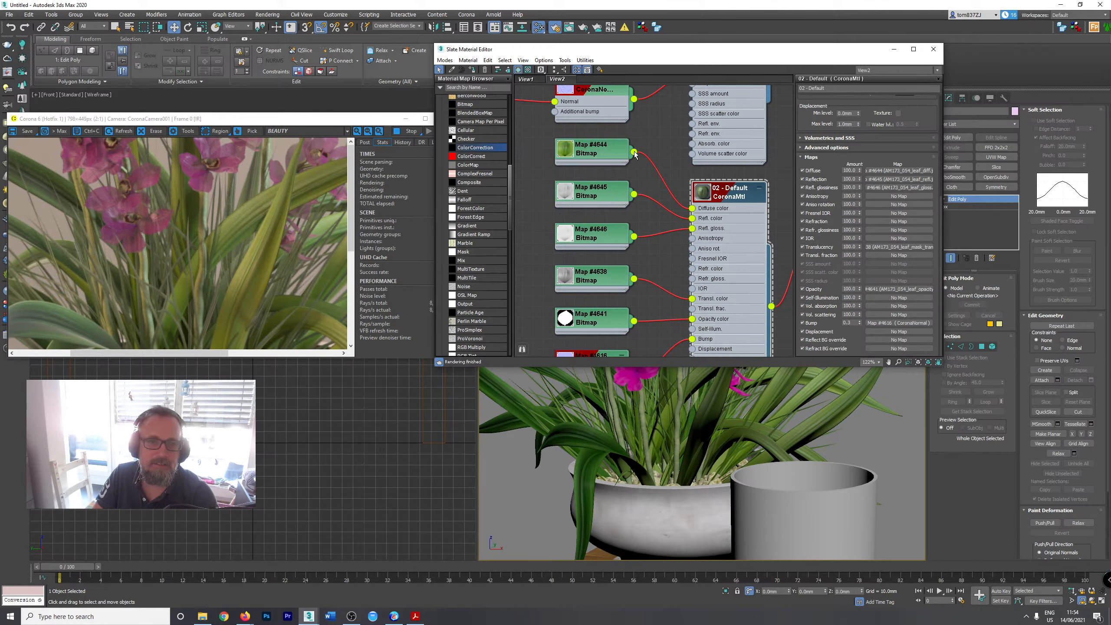
{"action": "left_click_drag", "start_coordinate": [635, 154], "coordinate": [692, 299]}
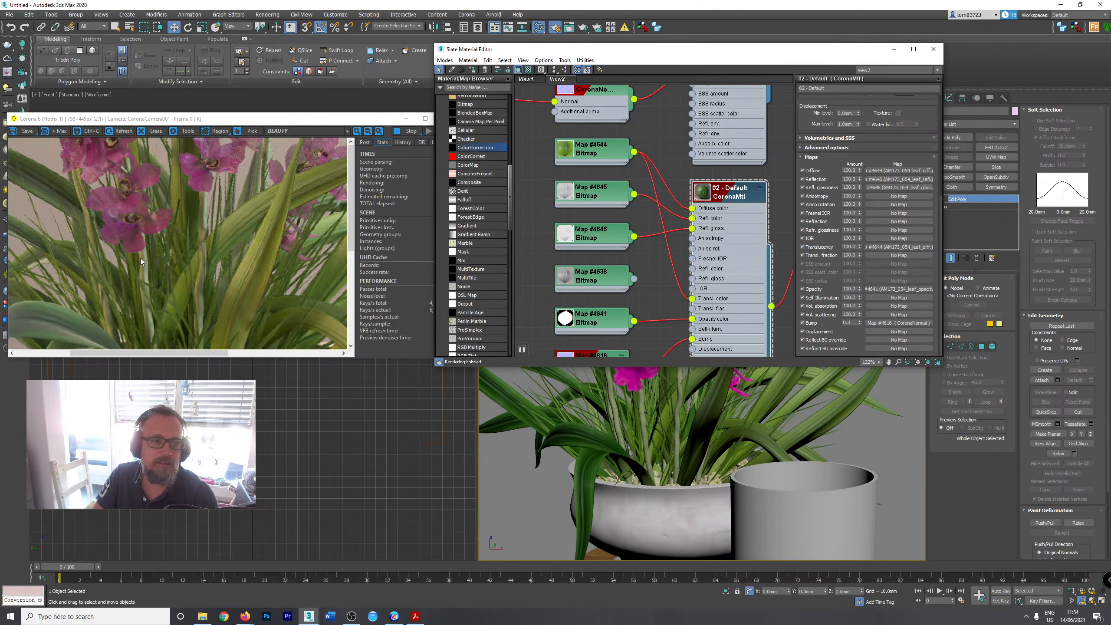
Delete the unconnected Map #4638 bitmap beside the leaf material 02 - Default.
{"action": "left_click", "coordinate": [614, 289]}
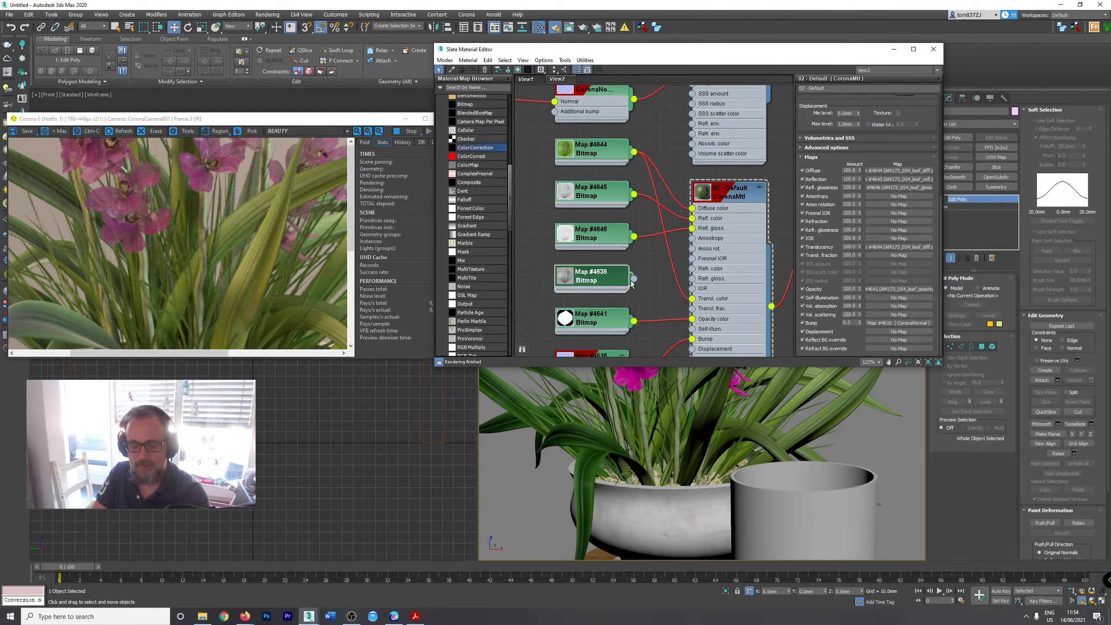
{"action": "key", "text": "Delete"}
{"action": "middle_click_drag", "start_coordinate": [642, 260], "coordinate": [640, 144]}
{"action": "middle_click_drag", "start_coordinate": [634, 266], "coordinate": [631, 177]}
{"action": "middle_click_drag", "start_coordinate": [632, 211], "coordinate": [629, 172]}
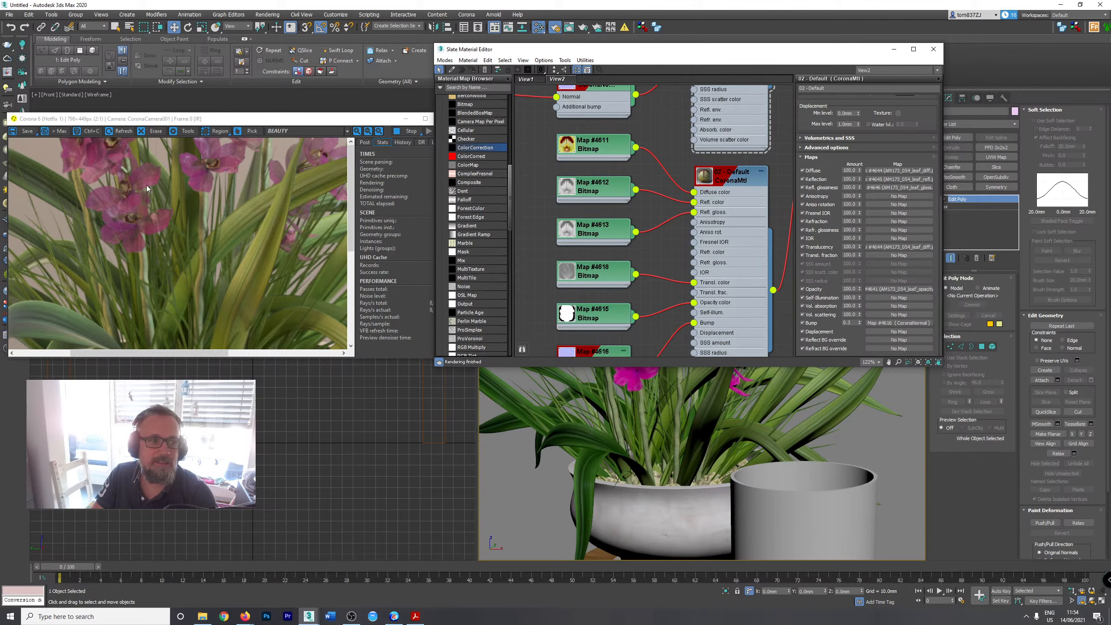
Copy the petal colour correction and insert it between the Map #4611 inner-petal bitmap and its material's Diffuse color.
{"action": "scroll", "coordinate": [604, 230], "scroll_direction": "down", "scroll_amount": 10}
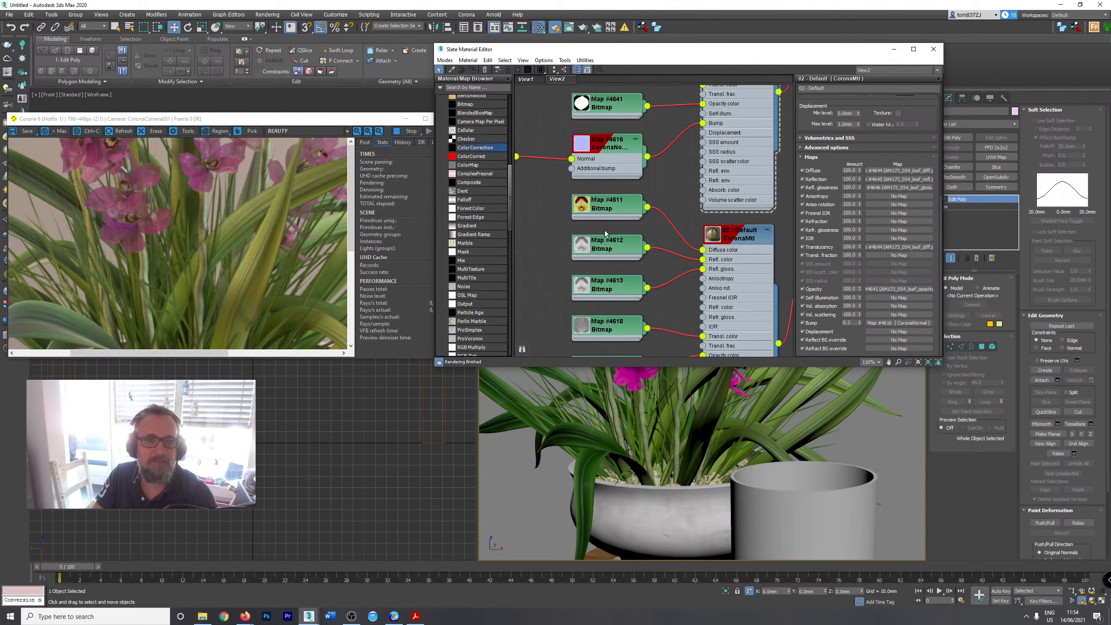
{"action": "scroll", "coordinate": [610, 226], "scroll_direction": "down", "scroll_amount": 2}
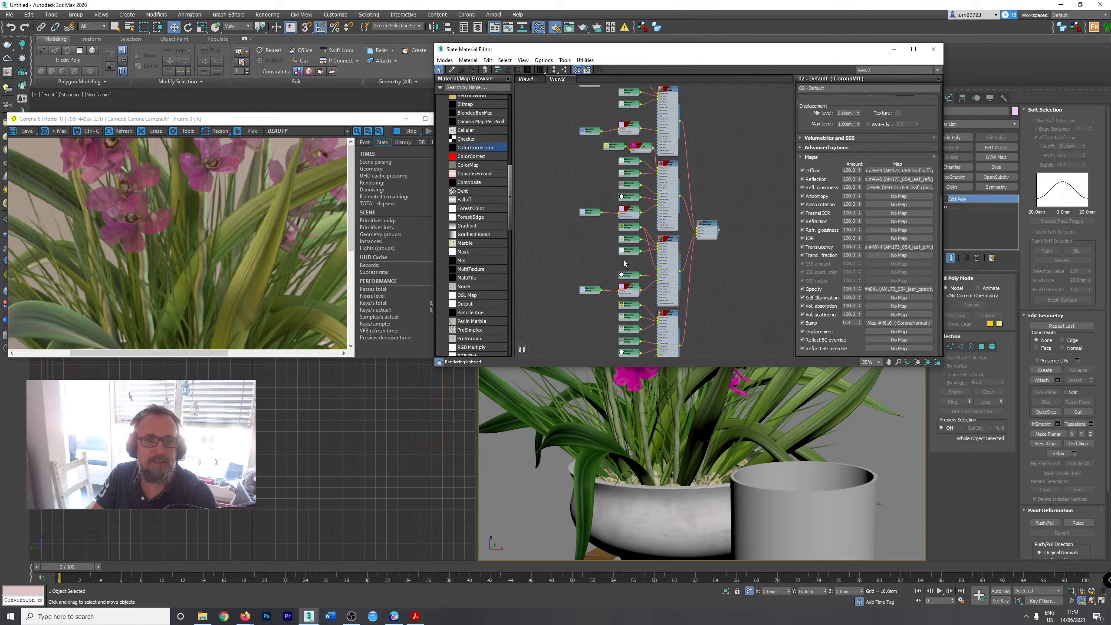
{"action": "left_click_drag", "start_coordinate": [637, 148], "coordinate": [633, 264]}
{"action": "scroll", "coordinate": [630, 289], "scroll_direction": "up", "scroll_amount": 8}
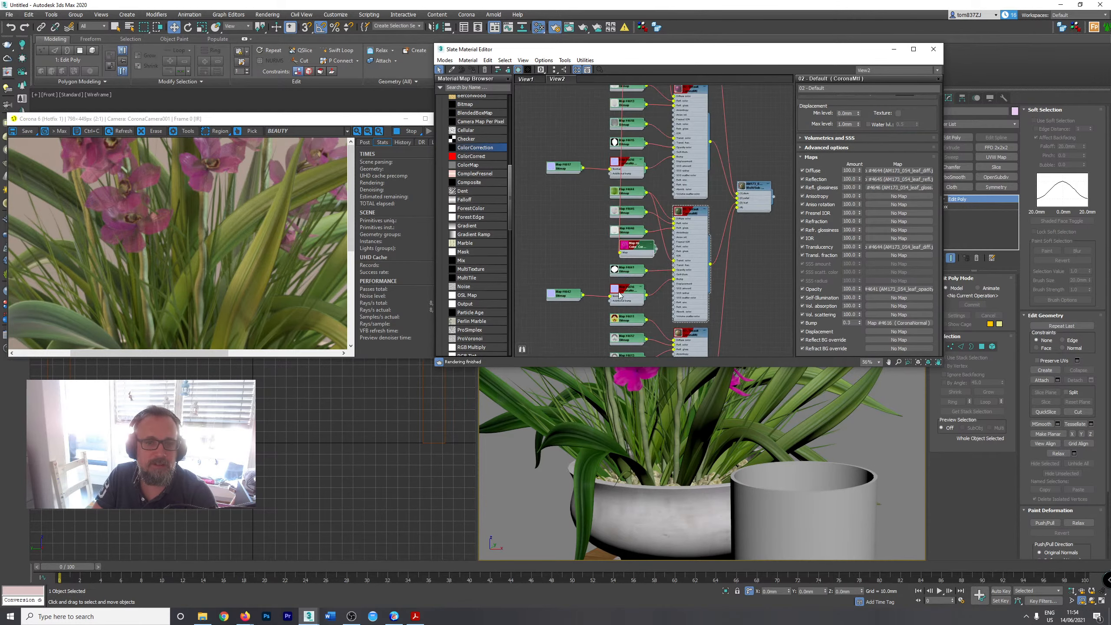
{"action": "left_click_drag", "start_coordinate": [629, 329], "coordinate": [621, 239]}
{"action": "middle_click_drag", "start_coordinate": [673, 249], "coordinate": [636, 181]}
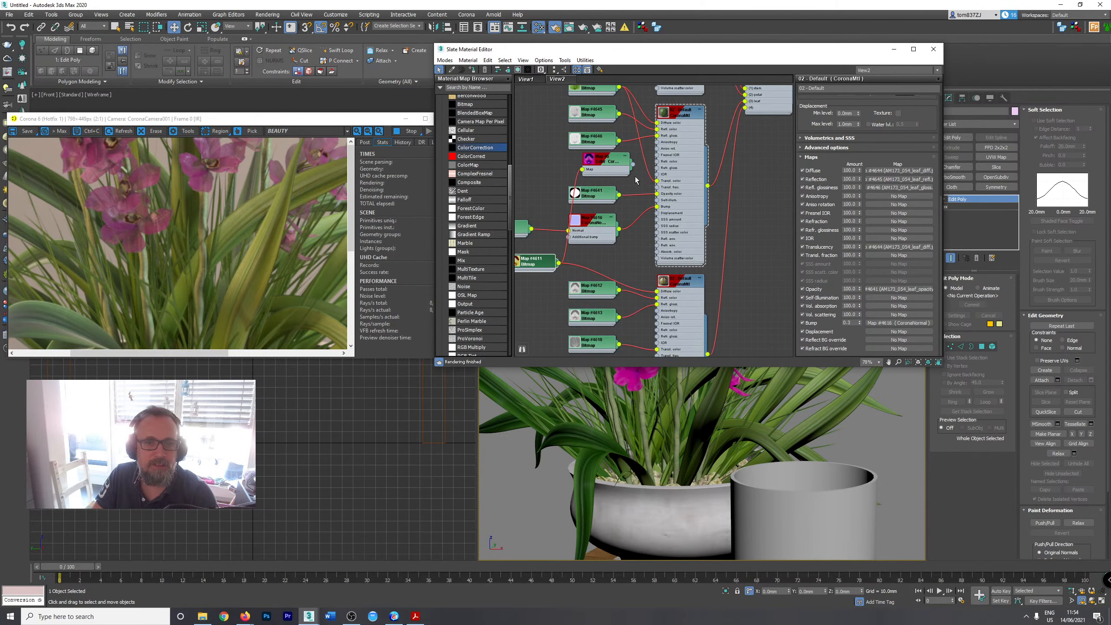
{"action": "left_click_drag", "start_coordinate": [633, 164], "coordinate": [657, 292]}
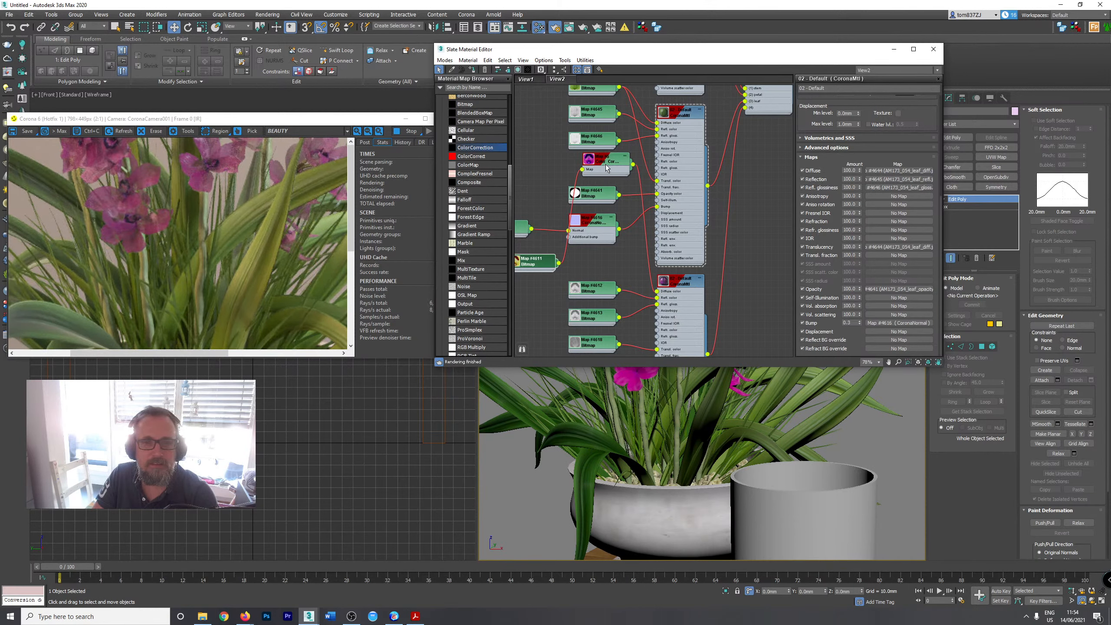
{"action": "left_click_drag", "start_coordinate": [583, 171], "coordinate": [581, 274]}
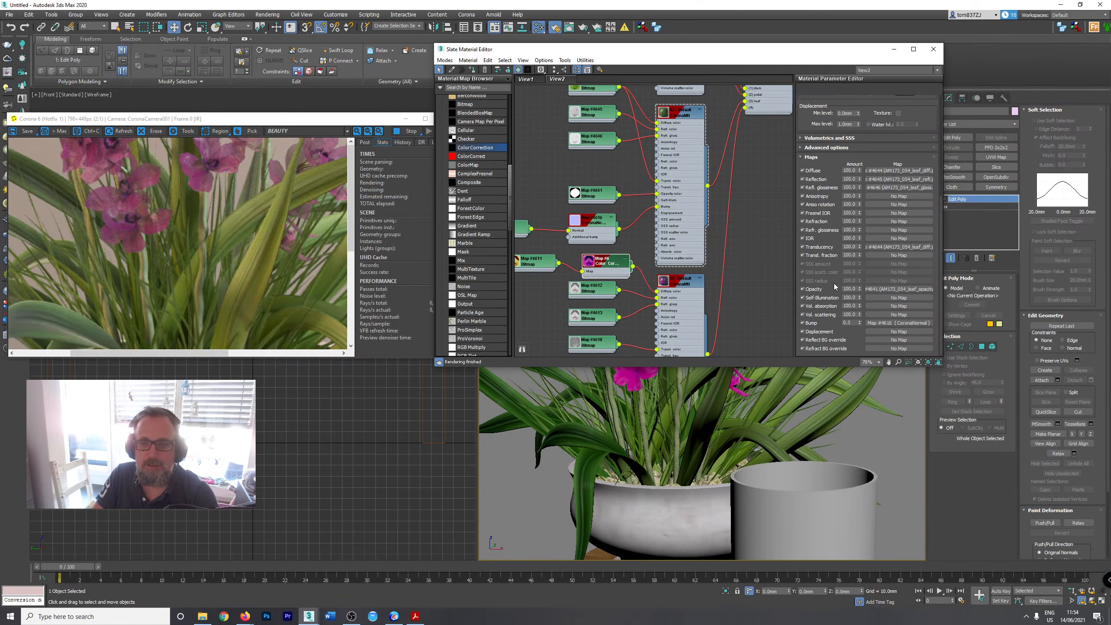
Reset the inner-petal colour correction's RGB gamma/contrast to 1.0 and lower its saturation to about -41.9.
{"action": "scroll", "coordinate": [115, 224], "scroll_direction": "up", "scroll_amount": 2}
{"action": "scroll", "coordinate": [270, 265], "scroll_direction": "down", "scroll_amount": 2}
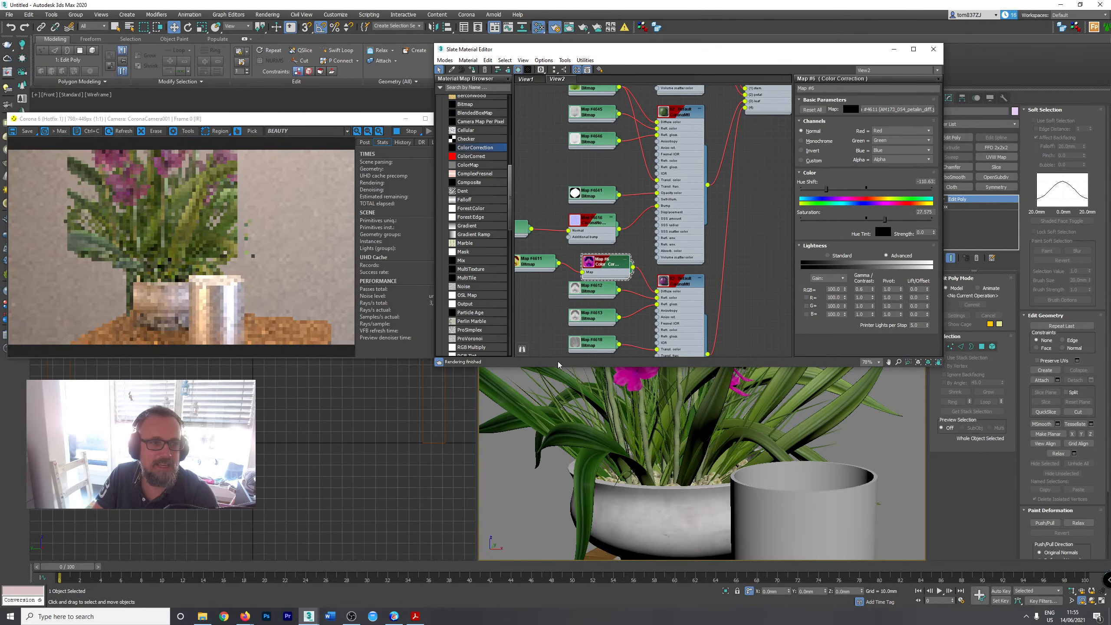
{"action": "scroll", "coordinate": [650, 414], "scroll_direction": "up", "scroll_amount": 6}
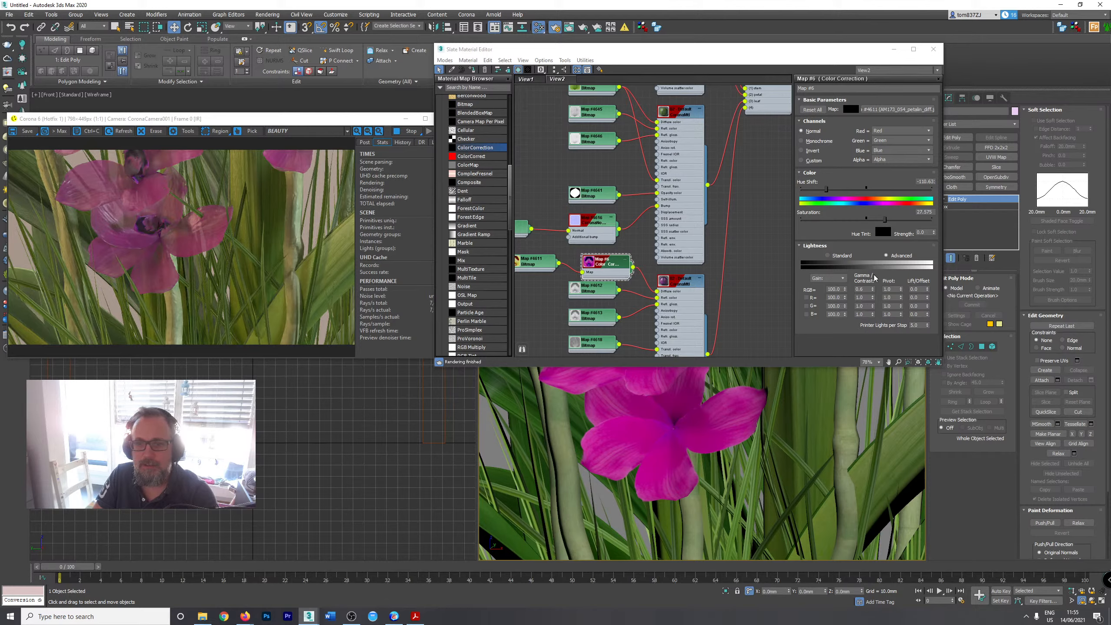
{"action": "right_click", "coordinate": [872, 289]}
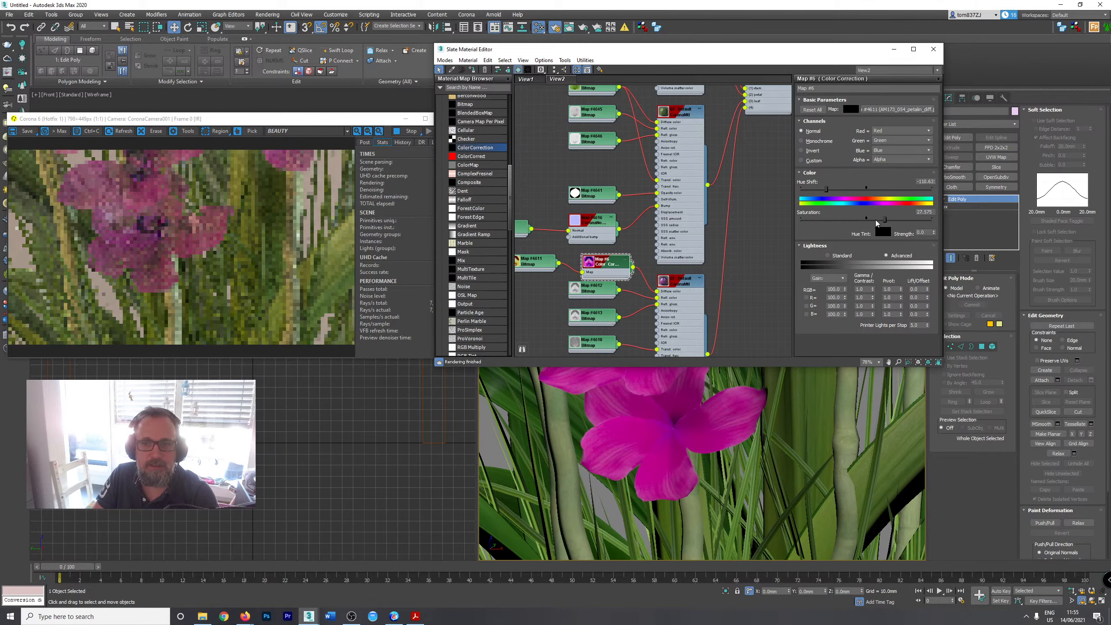
{"action": "left_click_drag", "start_coordinate": [877, 221], "coordinate": [839, 221]}
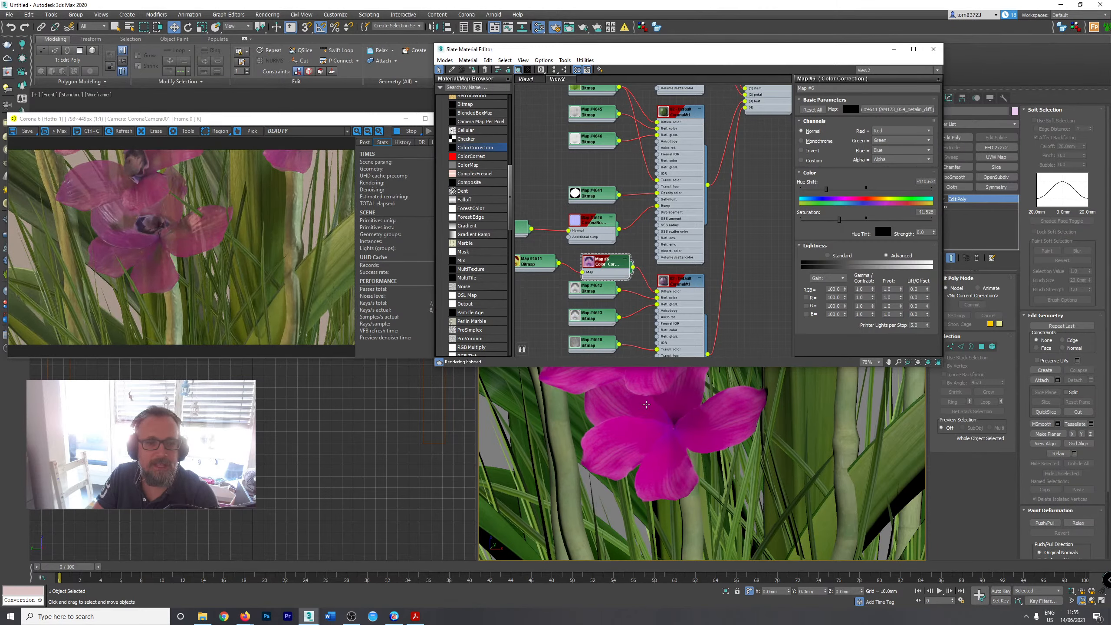
Test which leaves AM173_054_03 controls by disconnecting and reconnecting its Falloff diffuse map, and enlarge the material's preview.
{"action": "scroll", "coordinate": [646, 405], "scroll_direction": "down", "scroll_amount": 5}
{"action": "middle_click_drag", "start_coordinate": [659, 455], "coordinate": [654, 363]}
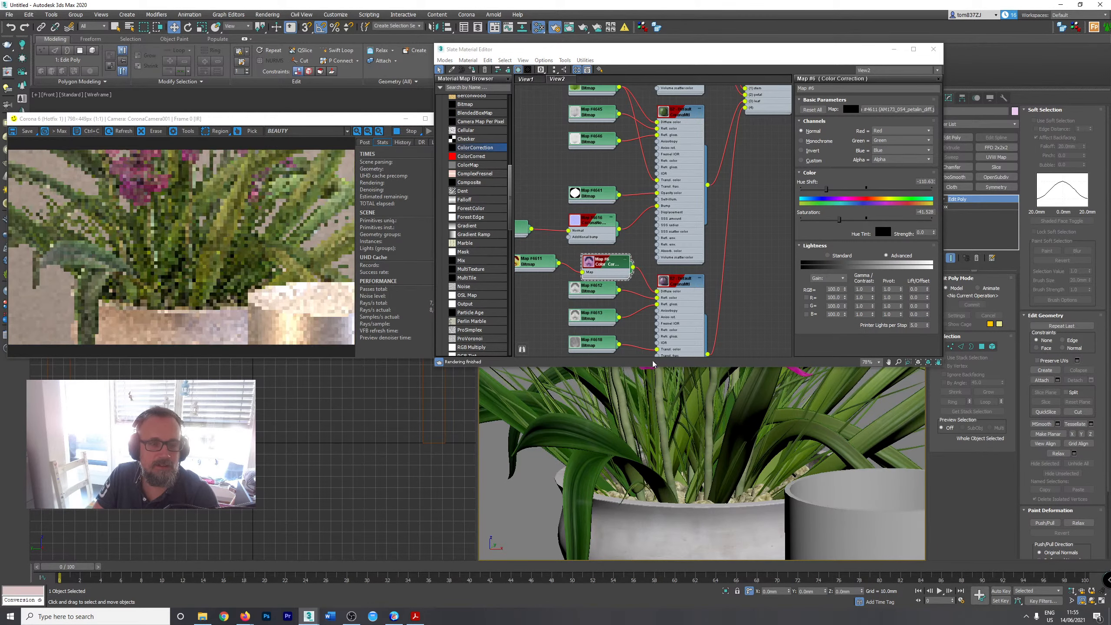
{"action": "middle_click_drag", "start_coordinate": [662, 276], "coordinate": [660, 168]}
{"action": "scroll", "coordinate": [654, 247], "scroll_direction": "down", "scroll_amount": 1}
{"action": "middle_click_drag", "start_coordinate": [671, 259], "coordinate": [667, 183]}
{"action": "middle_click_drag", "start_coordinate": [674, 303], "coordinate": [710, 189]}
{"action": "left_click_drag", "start_coordinate": [687, 199], "coordinate": [667, 170]}
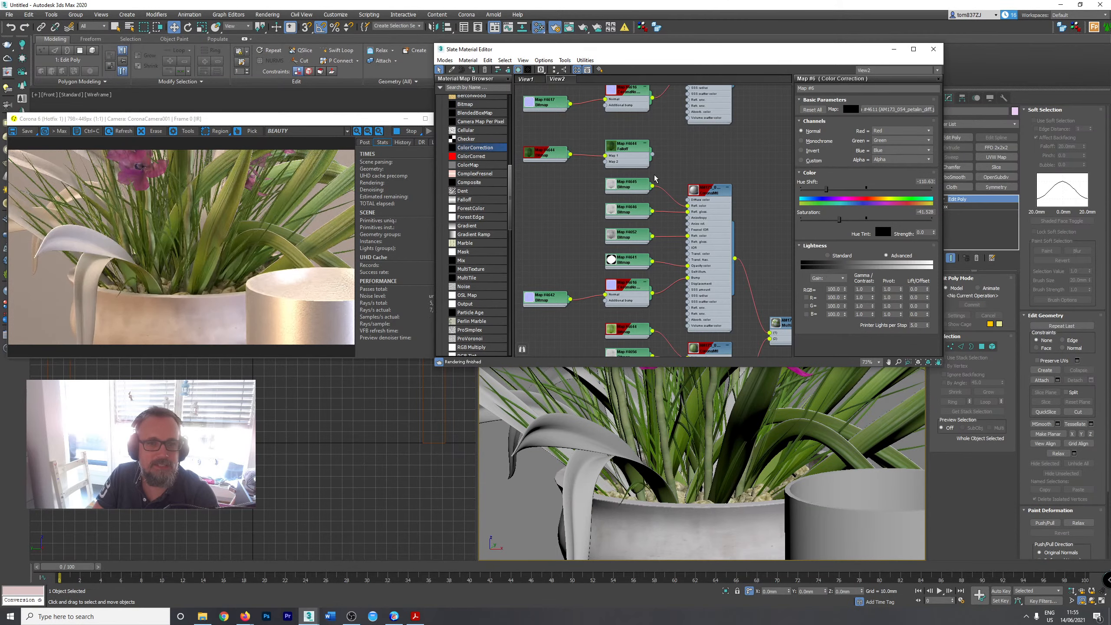
{"action": "left_click_drag", "start_coordinate": [653, 158], "coordinate": [687, 200]}
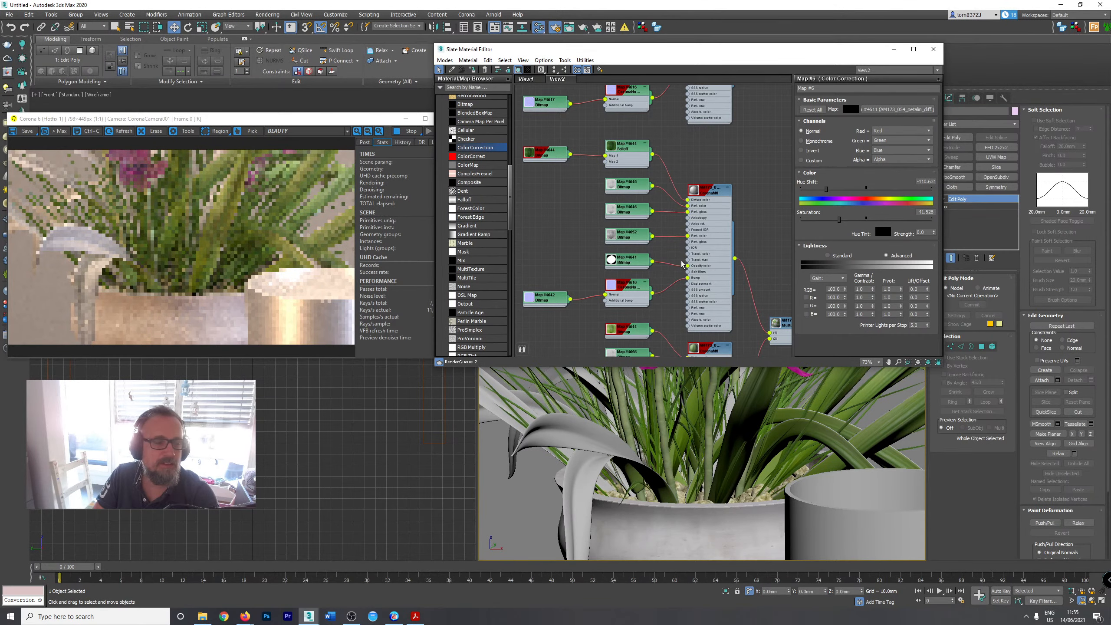
{"action": "double_click", "coordinate": [693, 189]}
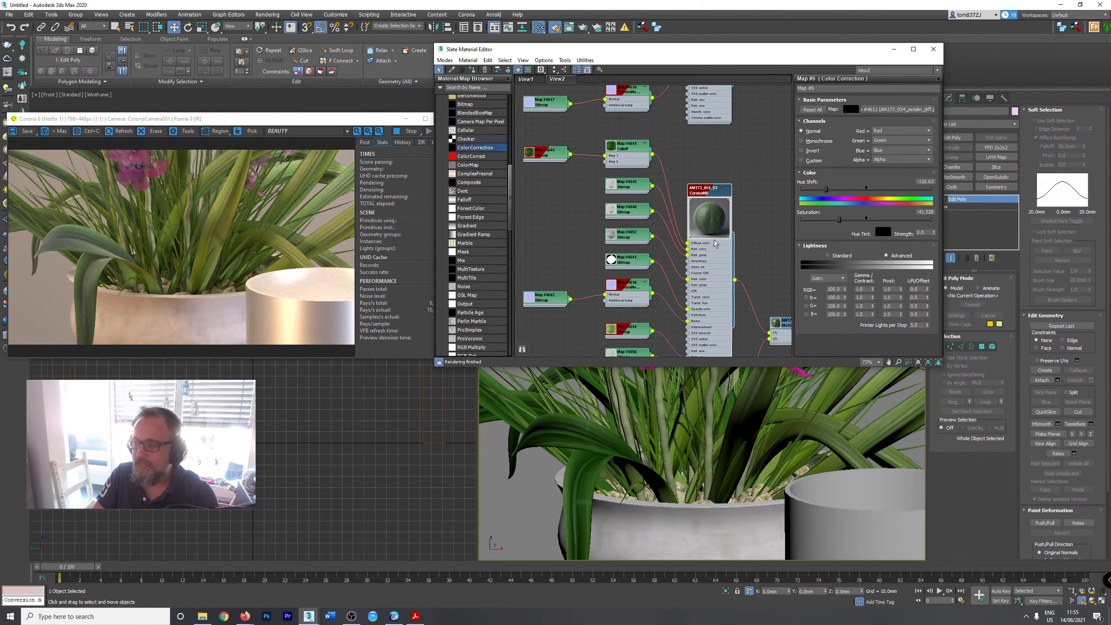
Switch to Firefox, examine the leaves and petals in the orchid image results, and return to 3ds Max.
{"action": "left_click", "coordinate": [244, 616]}
{"action": "left_click", "coordinate": [290, 594]}
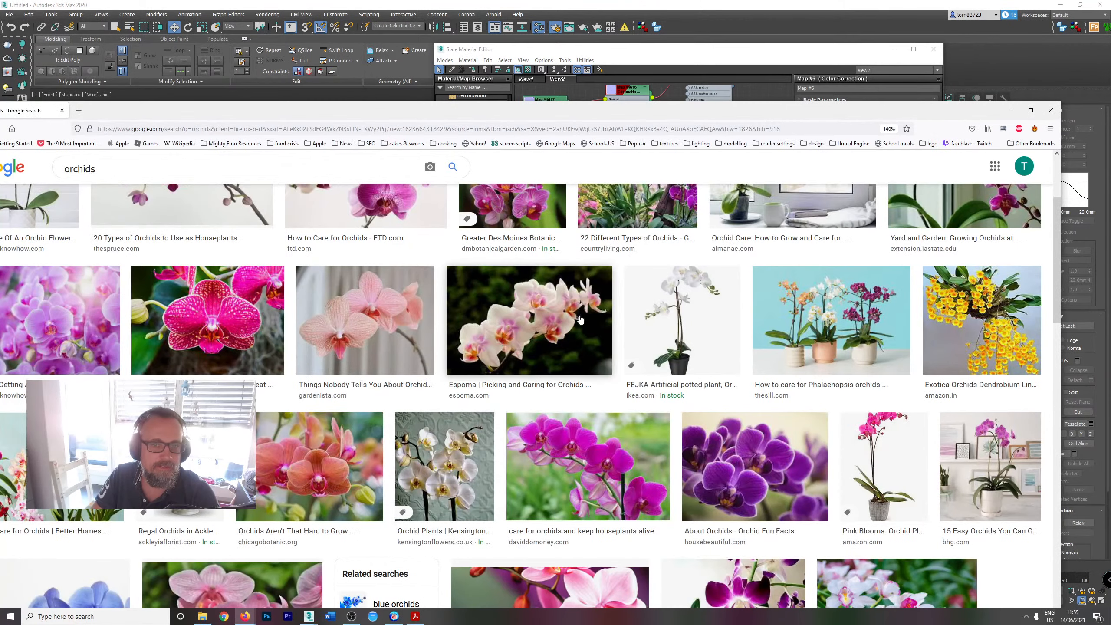
{"action": "scroll", "coordinate": [695, 219], "scroll_direction": "up", "scroll_amount": 3}
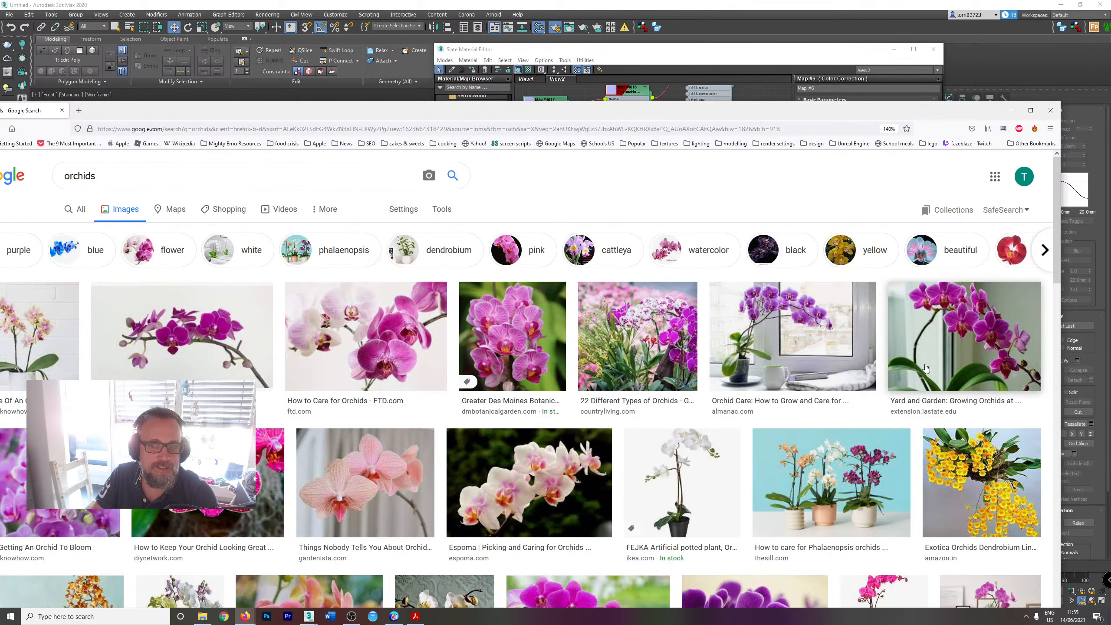
{"action": "scroll", "coordinate": [716, 379], "scroll_direction": "down", "scroll_amount": 1}
{"action": "scroll", "coordinate": [715, 379], "scroll_direction": "down", "scroll_amount": 3}
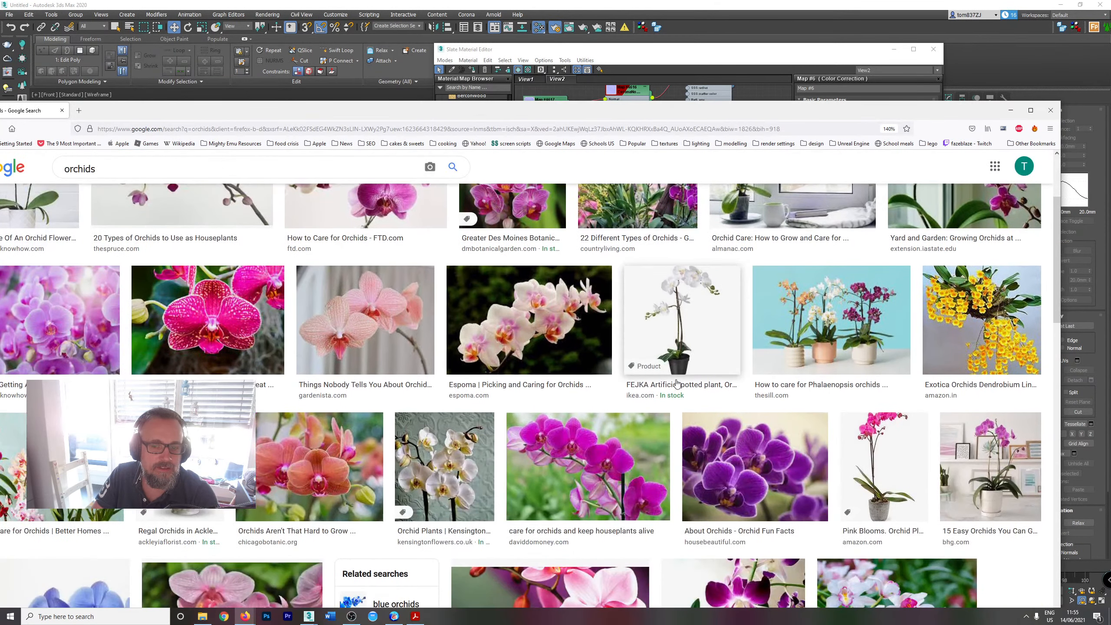
{"action": "scroll", "coordinate": [689, 342], "scroll_direction": "up", "scroll_amount": 1}
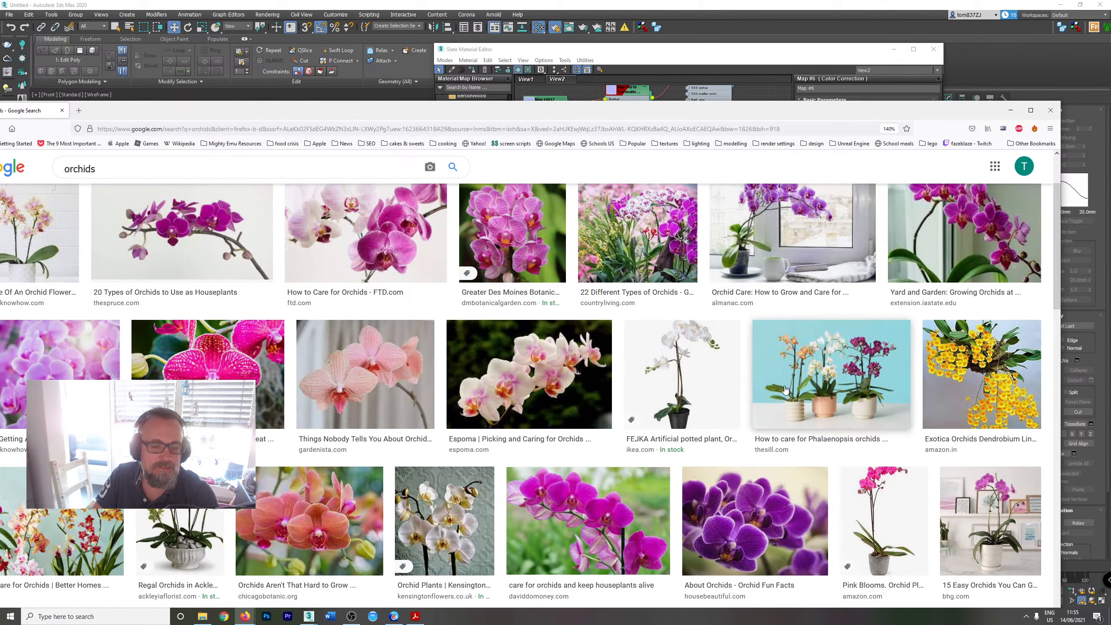
{"action": "left_click", "coordinate": [1011, 111]}
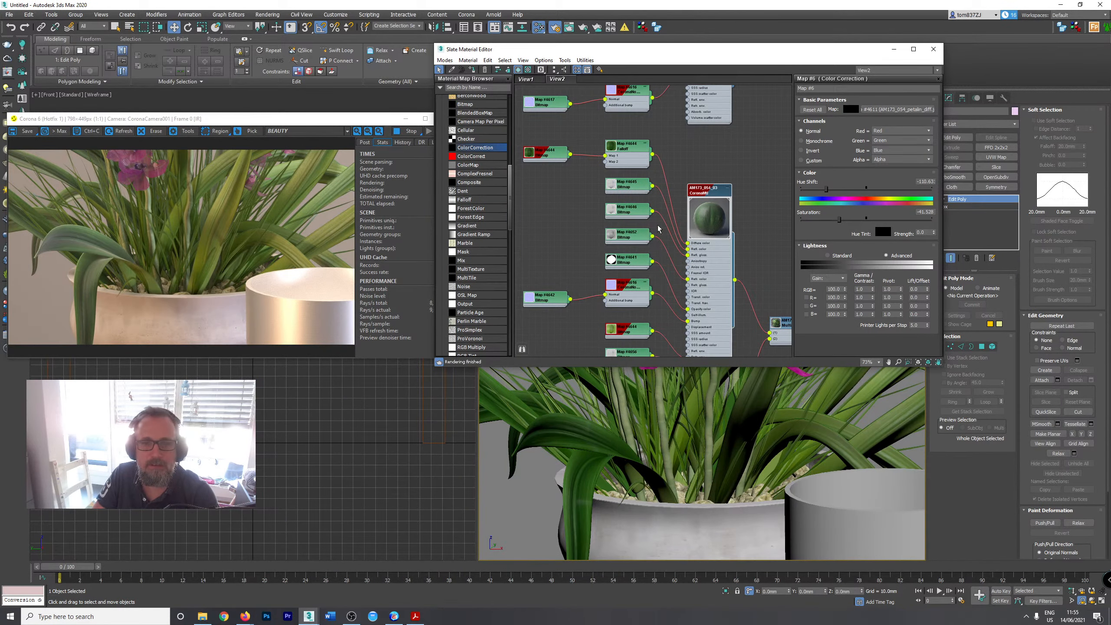
Open the AM173_054_03 leaf material's parameters and set its Reflection map amount to 50.
{"action": "scroll", "coordinate": [703, 260], "scroll_direction": "up", "scroll_amount": 5}
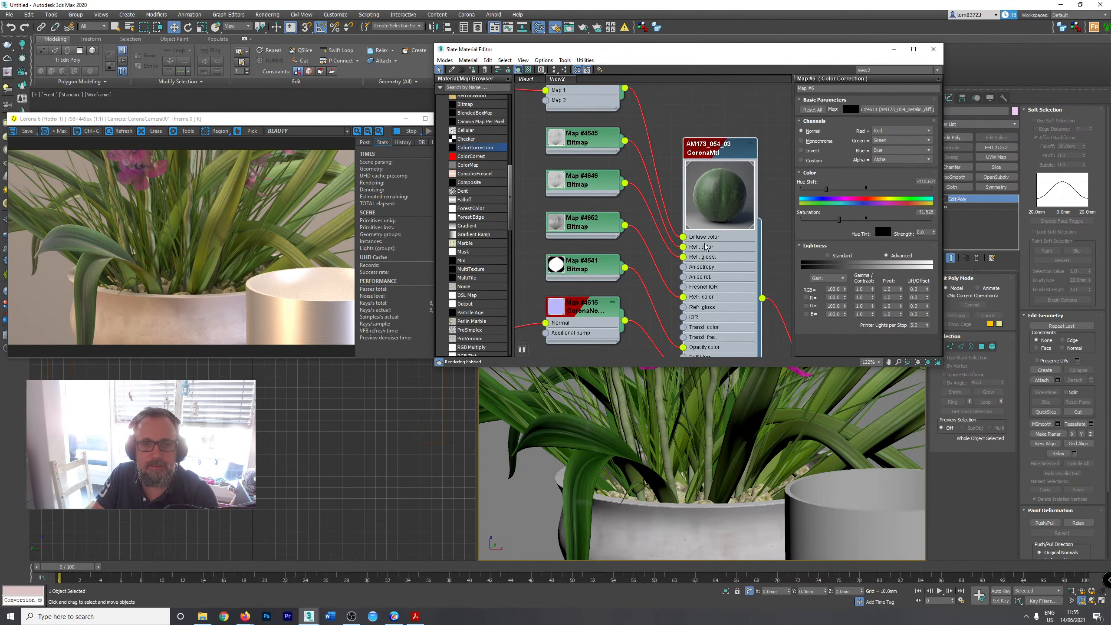
{"action": "double_click", "coordinate": [716, 280]}
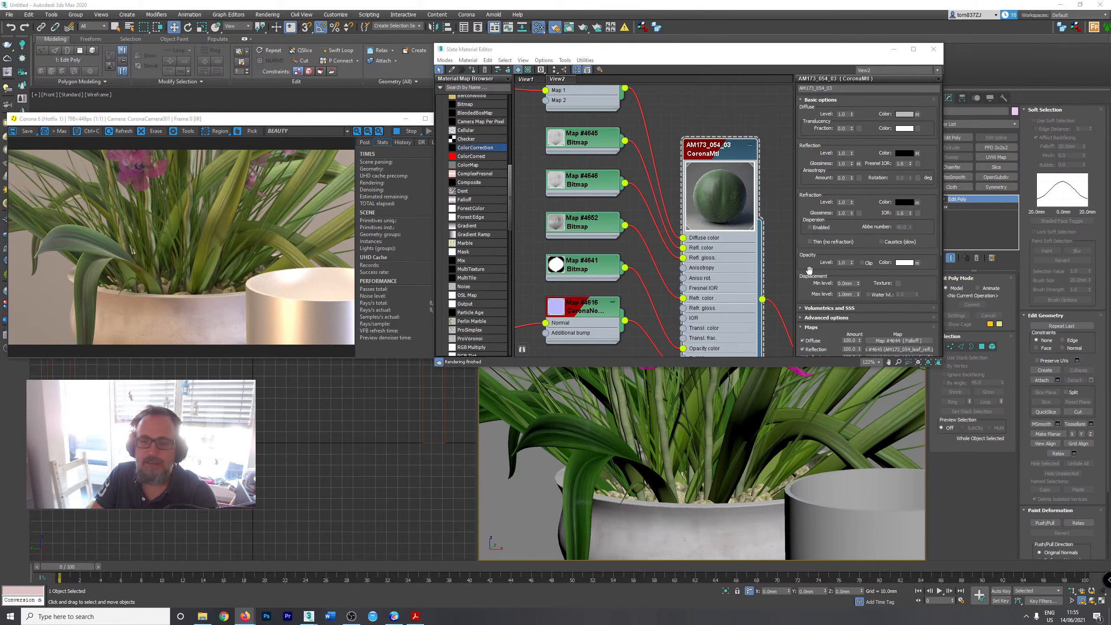
{"action": "left_click", "coordinate": [878, 279]}
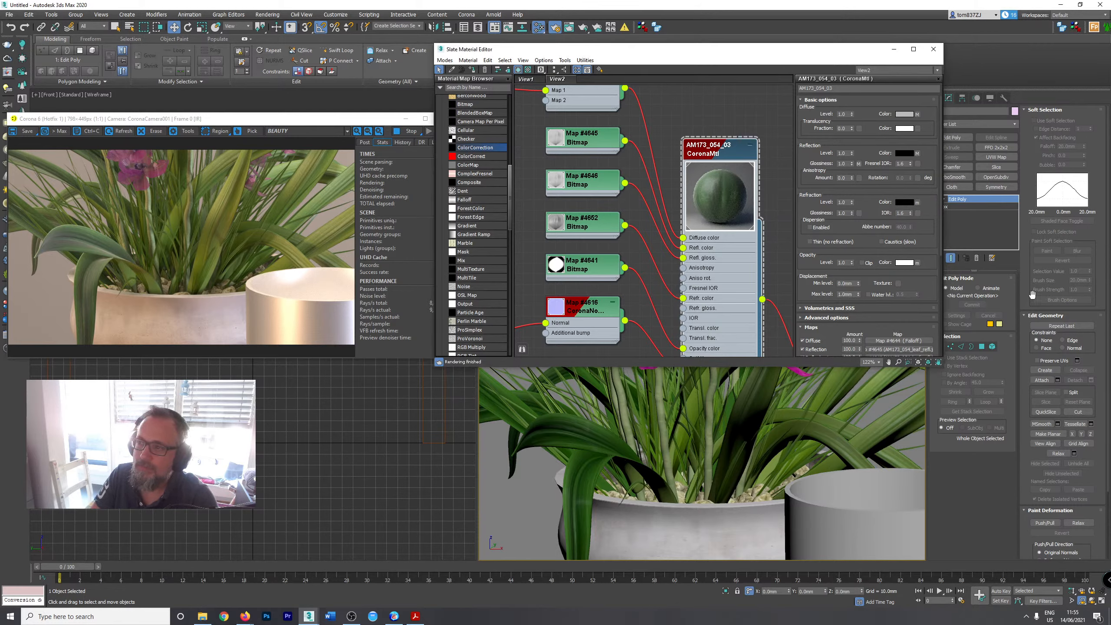
{"action": "scroll", "coordinate": [887, 296], "scroll_direction": "down", "scroll_amount": 5}
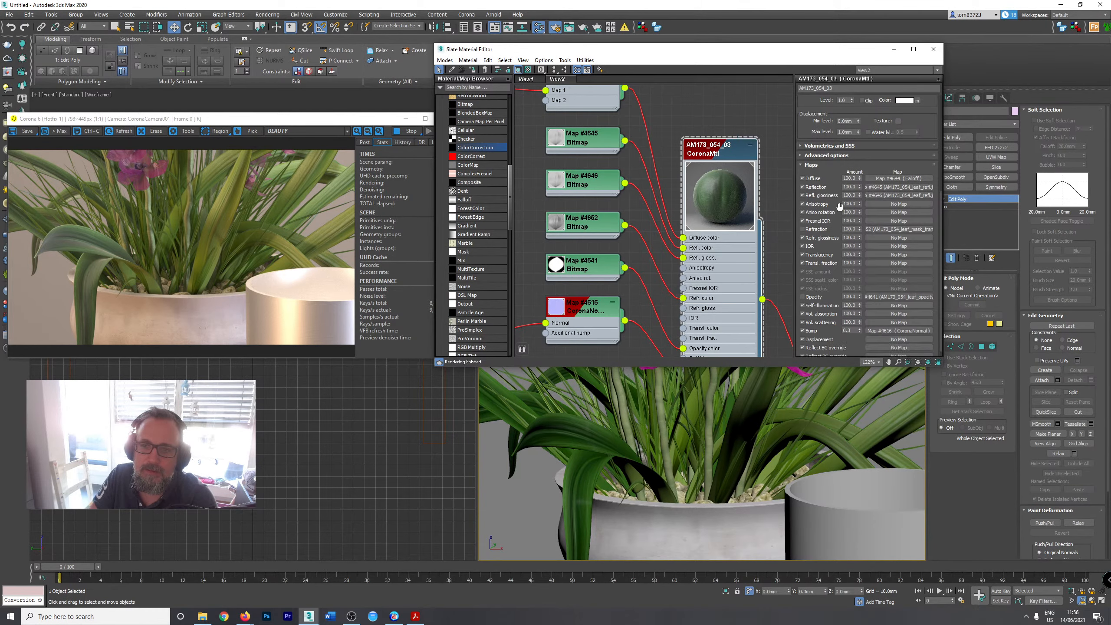
{"action": "double_click", "coordinate": [849, 187]}
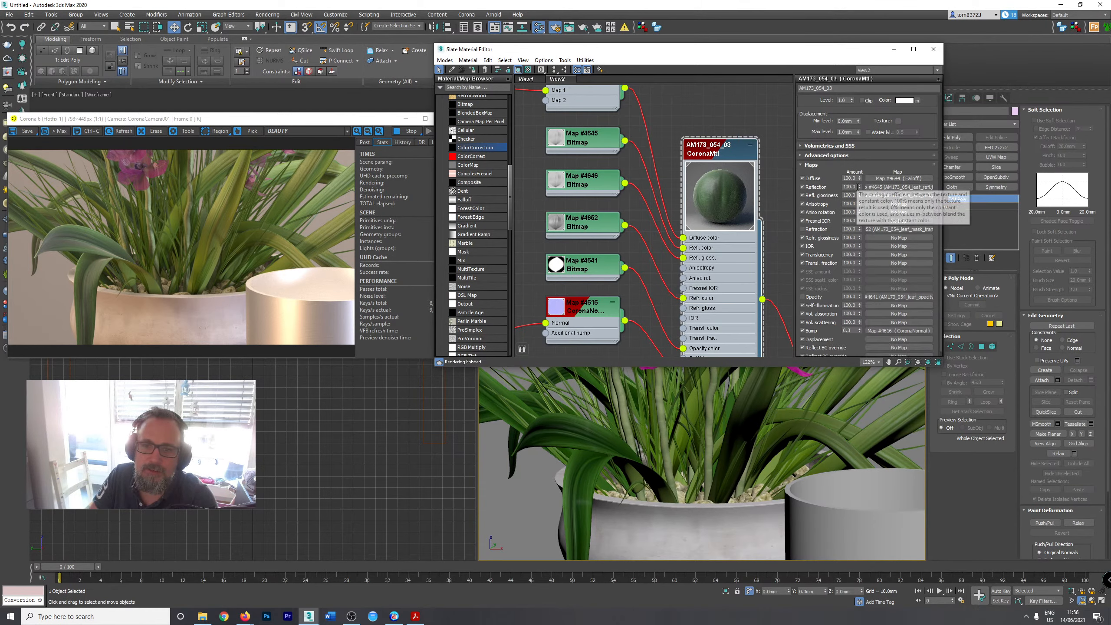
{"action": "type", "text": "0"}
{"action": "key", "text": "Return"}
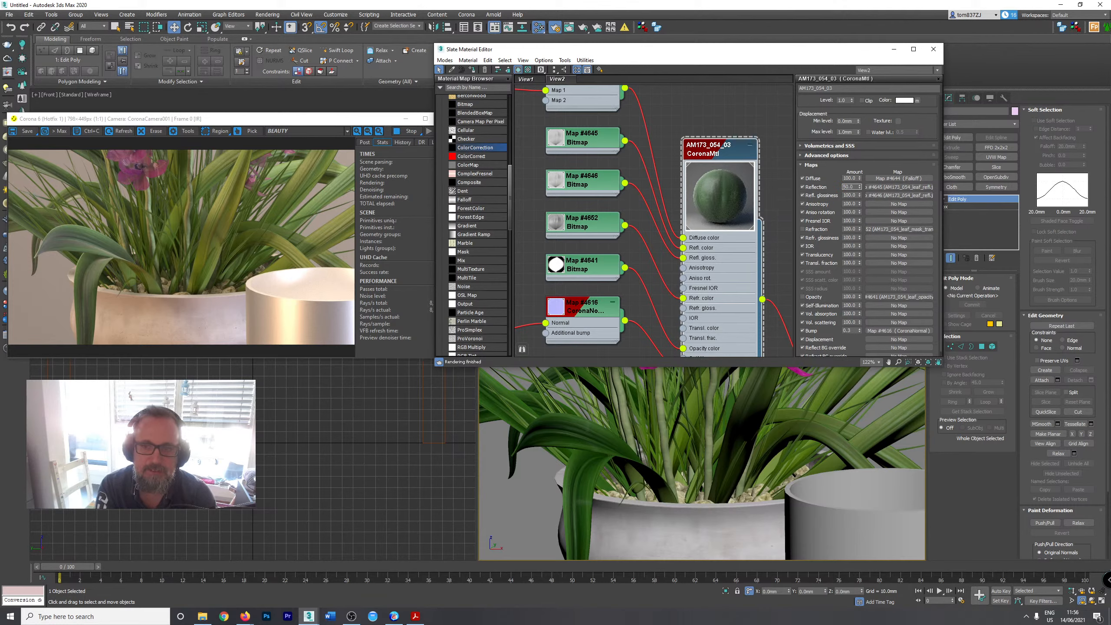
Leave the accidentally entered element selection mode and set the leaf material's Refl. glossiness map amount to 50.
{"action": "left_click", "coordinate": [992, 347]}
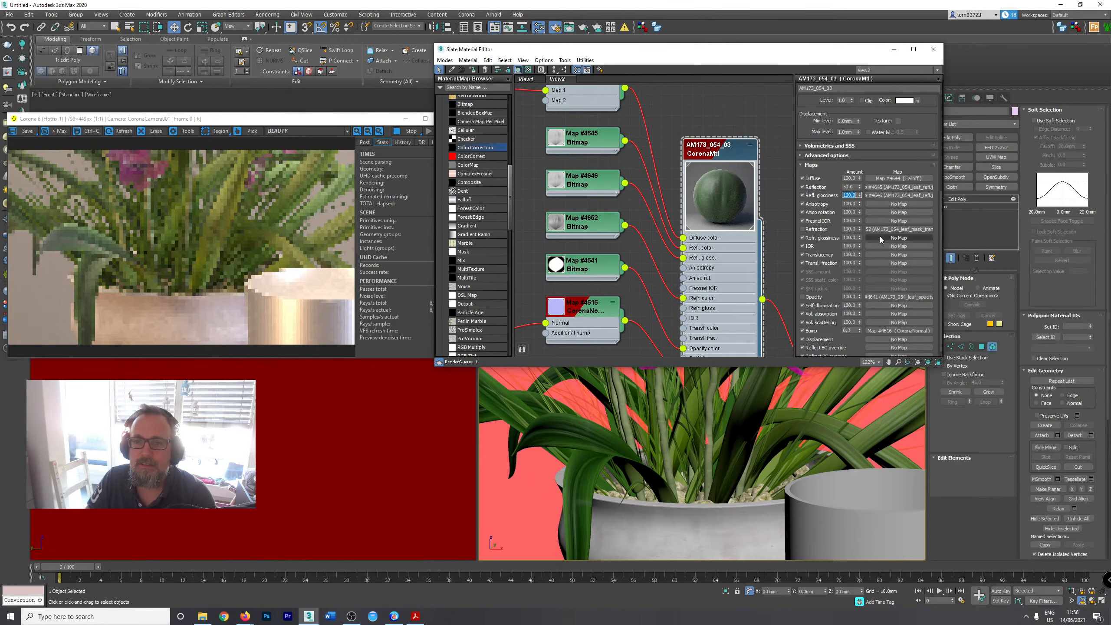
{"action": "left_click", "coordinate": [849, 195]}
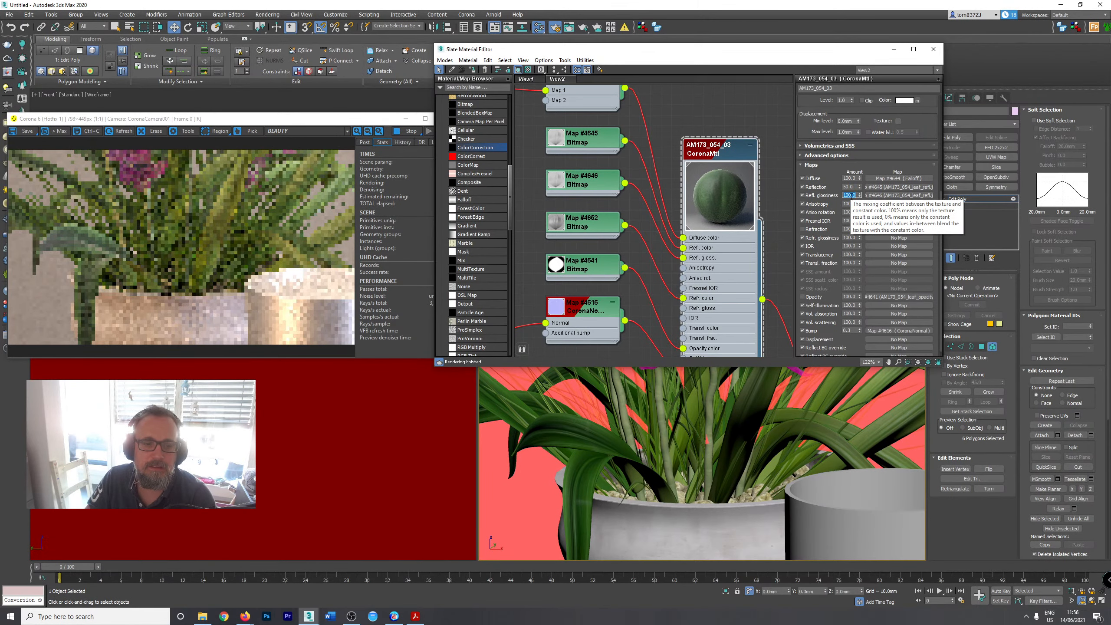
{"action": "left_click", "coordinate": [986, 199]}
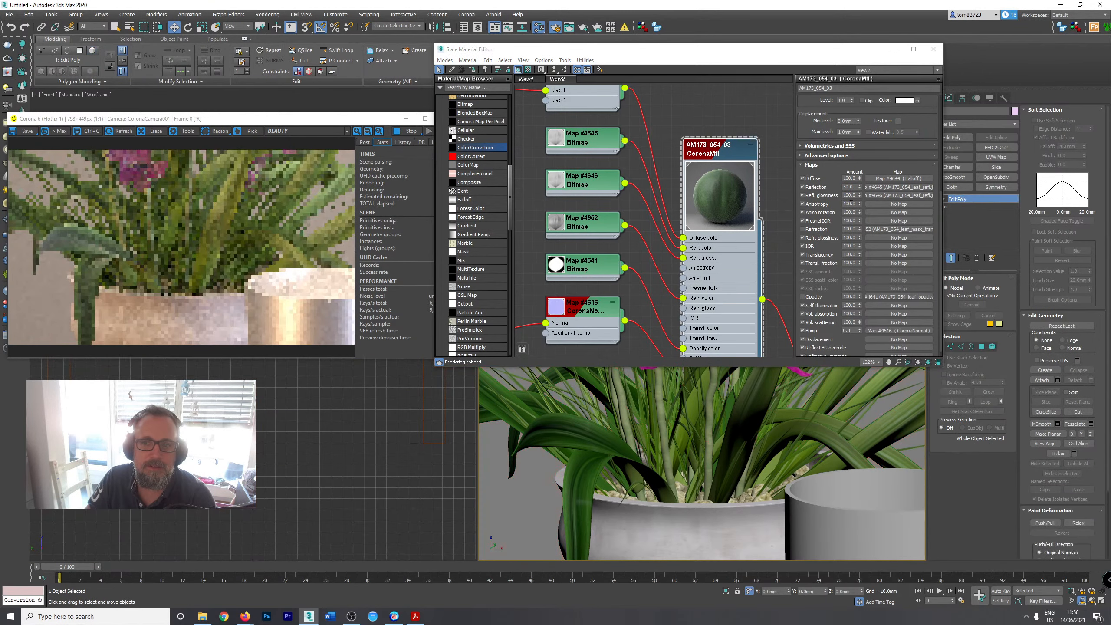
{"action": "double_click", "coordinate": [851, 196]}
{"action": "type", "text": "50"}
{"action": "key", "text": "Return"}
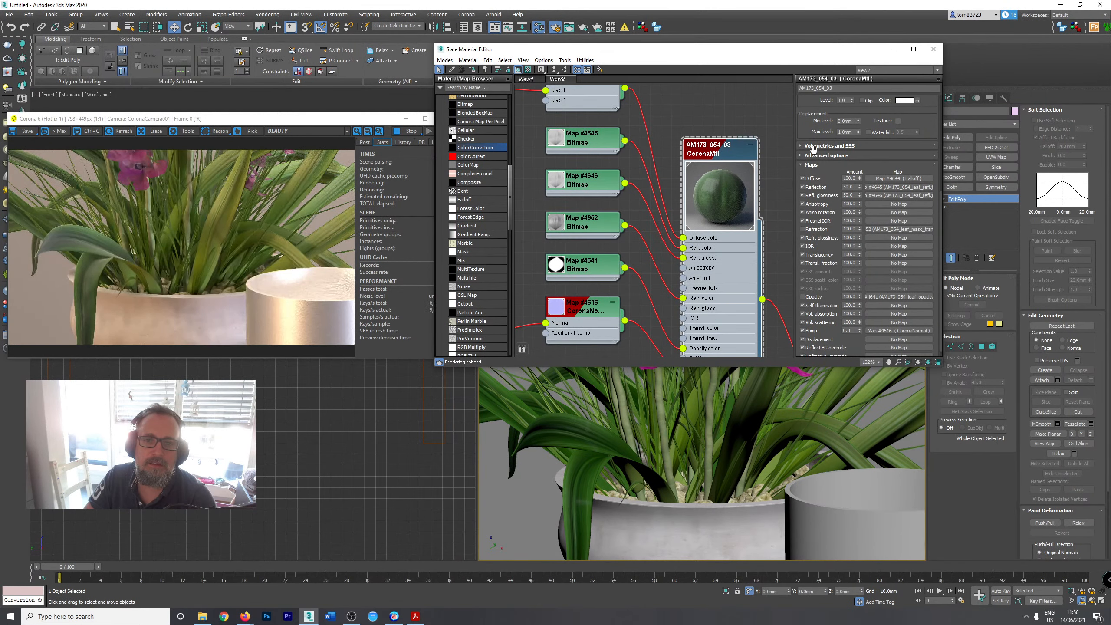
Set the leaf material's Fresnel IOR to 3.0 and check the whole plant in the render.
{"action": "left_click_drag", "start_coordinate": [817, 171], "coordinate": [816, 335]}
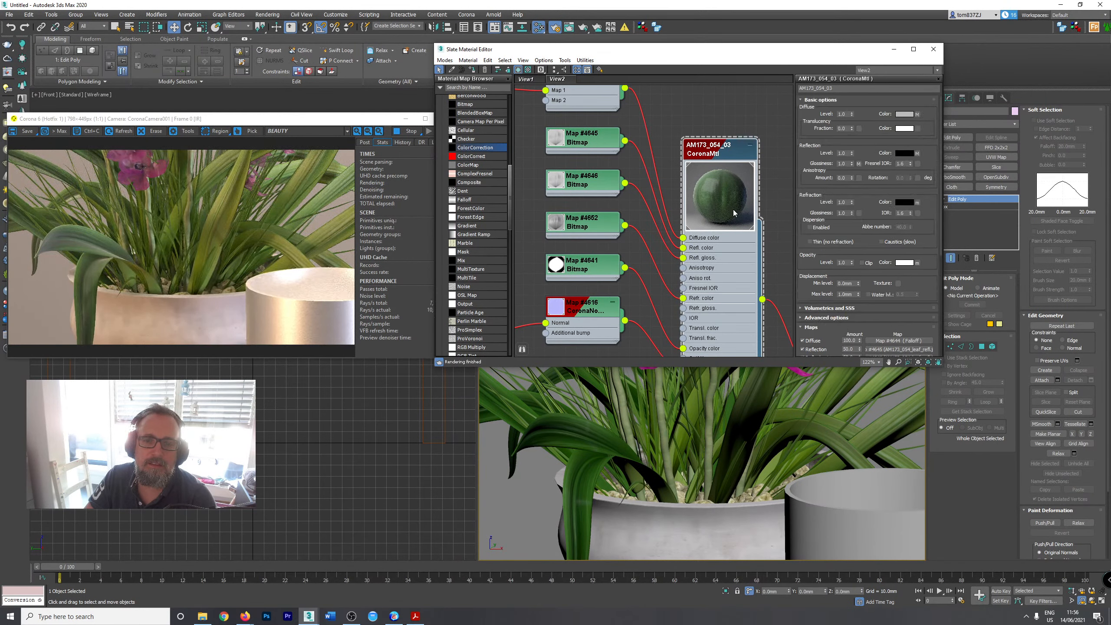
{"action": "double_click", "coordinate": [843, 164]}
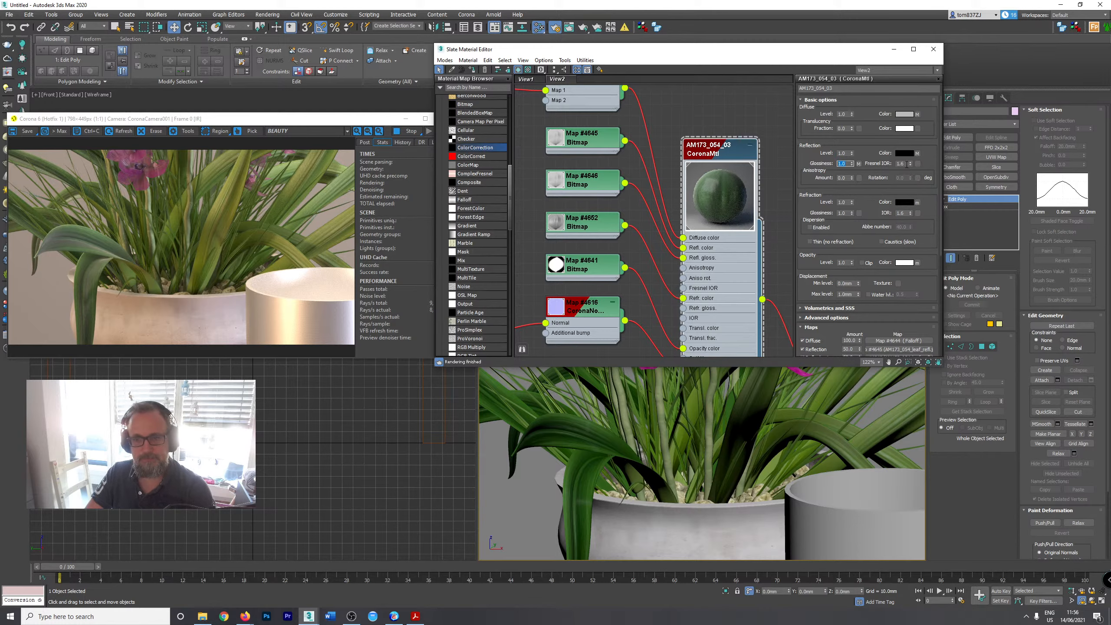
{"action": "double_click", "coordinate": [902, 164]}
{"action": "type", "text": "3"}
{"action": "key", "text": "Tab"}
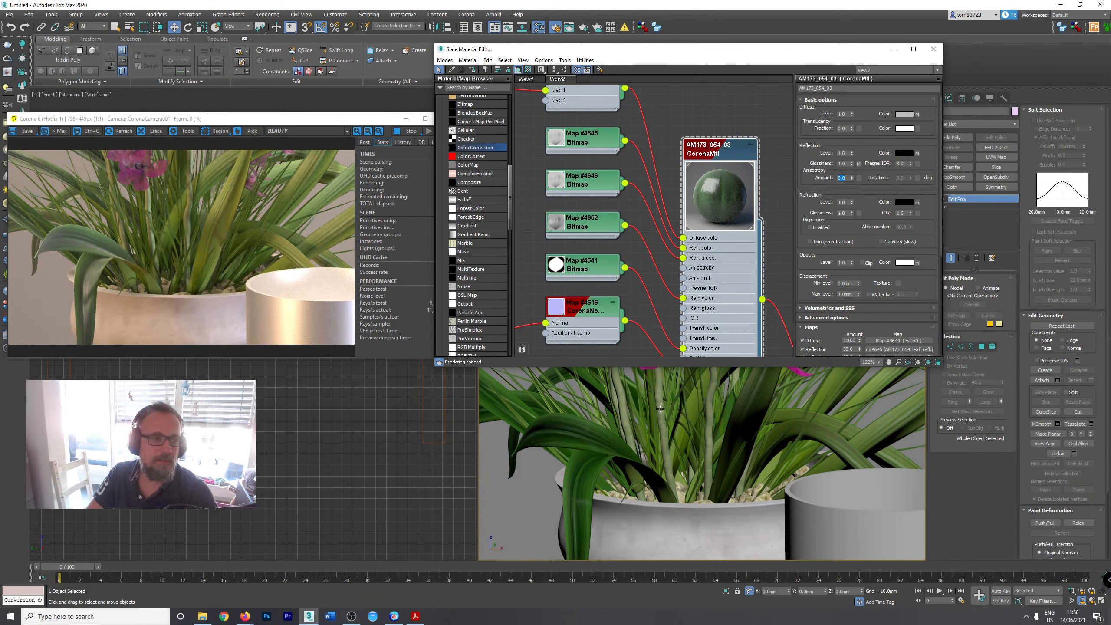
{"action": "scroll", "coordinate": [660, 424], "scroll_direction": "down", "scroll_amount": 4}
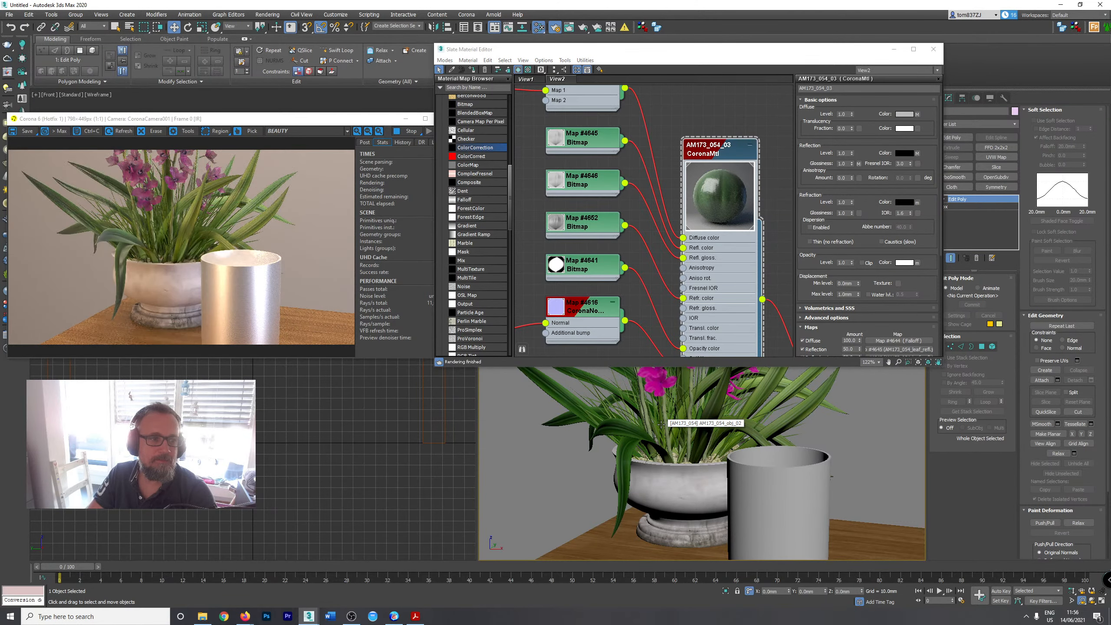
Disconnect and reconnect the diffuse bitmap of the second leaf material, AM173_054_04, to identify which leaves use it.
{"action": "scroll", "coordinate": [661, 424], "scroll_direction": "up", "scroll_amount": 4}
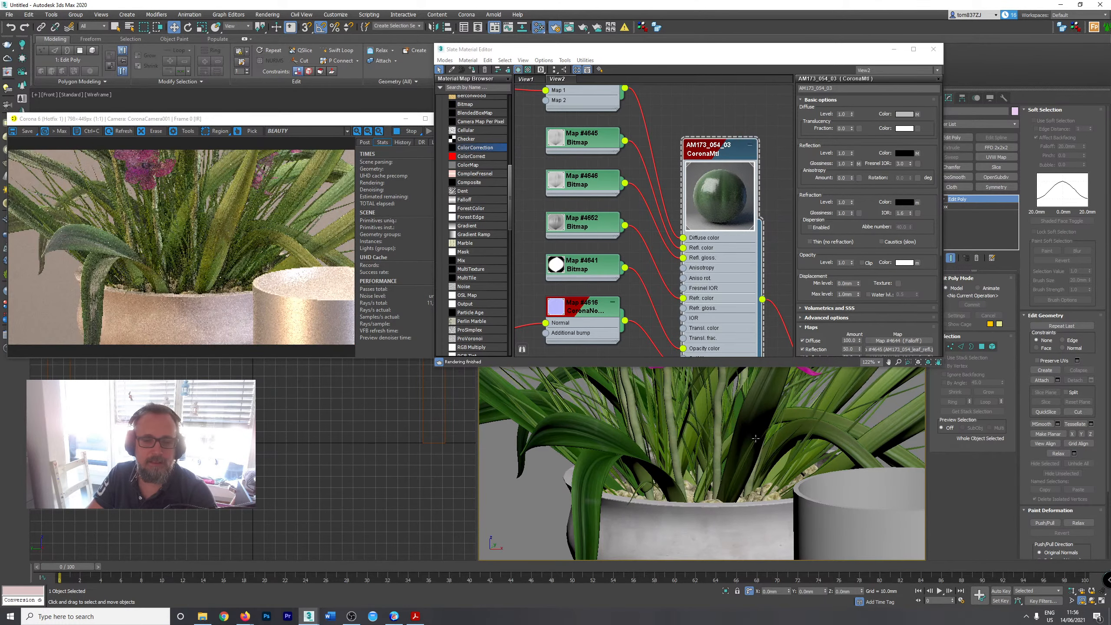
{"action": "scroll", "coordinate": [719, 298], "scroll_direction": "down", "scroll_amount": 3}
{"action": "middle_click_drag", "start_coordinate": [718, 298], "coordinate": [696, 161]}
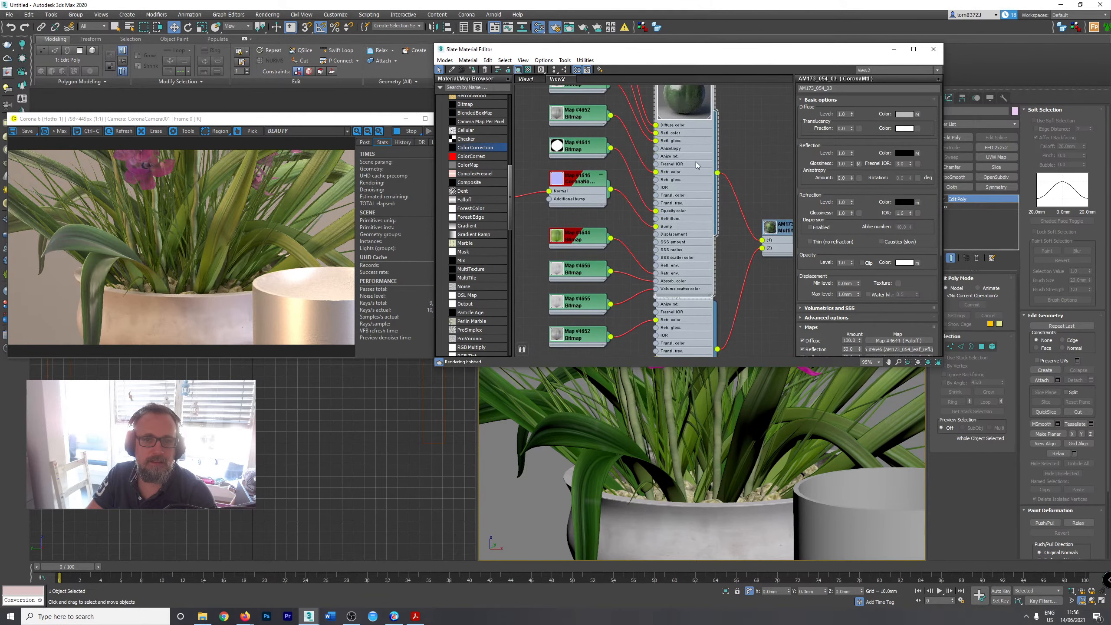
{"action": "left_click_drag", "start_coordinate": [689, 112], "coordinate": [689, 57]}
{"action": "middle_click_drag", "start_coordinate": [696, 279], "coordinate": [696, 217]}
{"action": "scroll", "coordinate": [646, 229], "scroll_direction": "up", "scroll_amount": 2}
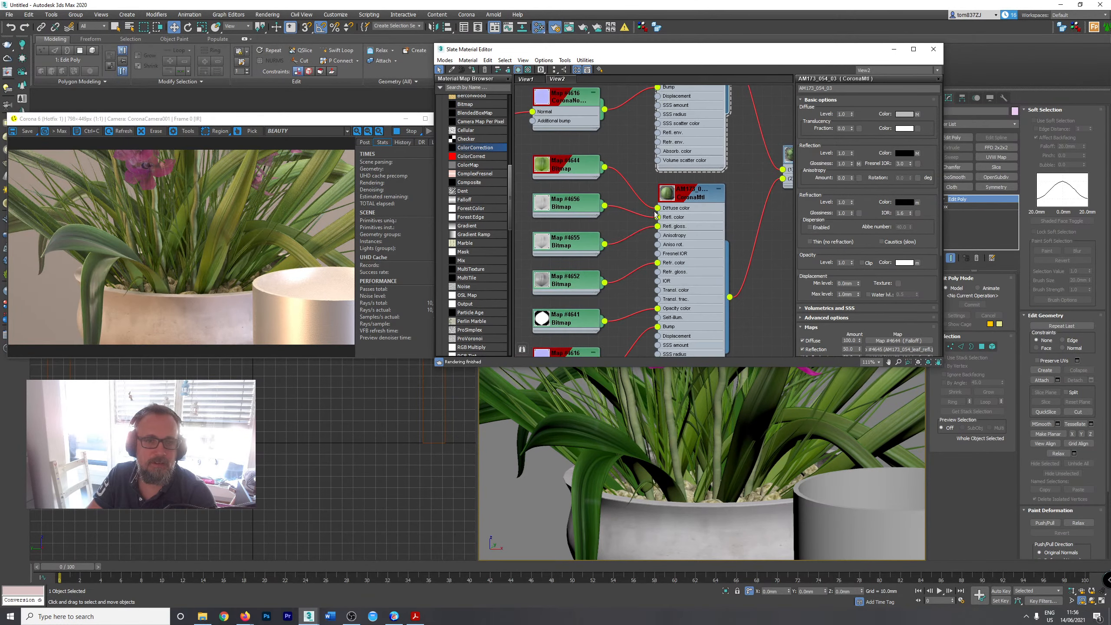
{"action": "left_click_drag", "start_coordinate": [657, 208], "coordinate": [630, 173]}
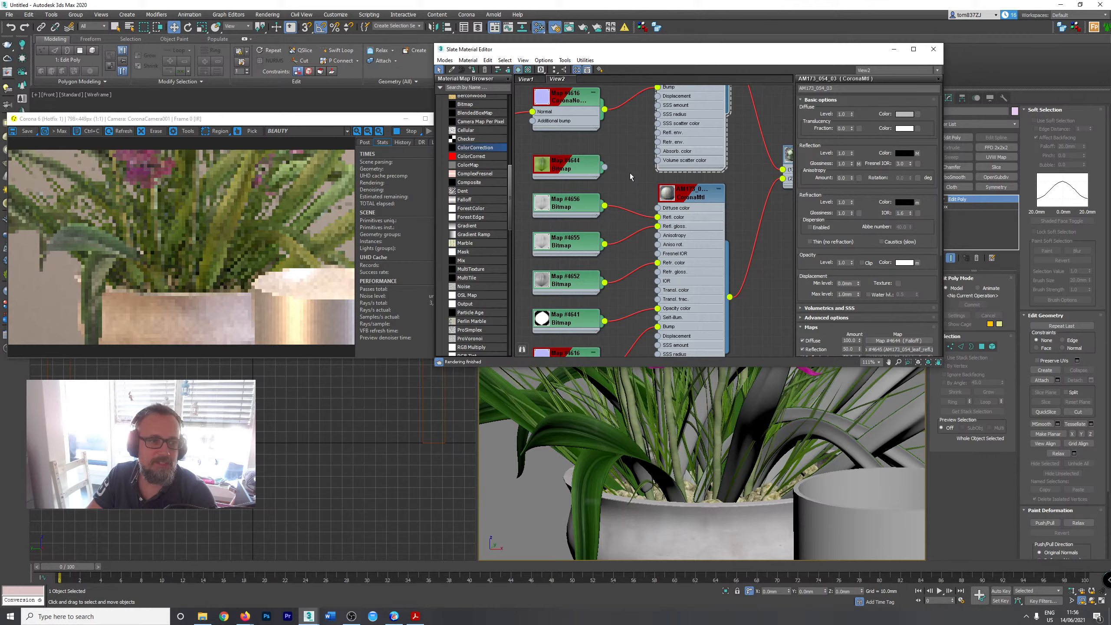
{"action": "left_click_drag", "start_coordinate": [604, 167], "coordinate": [661, 214]}
Open the AM173_054_04 leaf material's parameters and set its Reflection and Refl. glossiness map amounts to 50.
{"action": "double_click", "coordinate": [690, 238]}
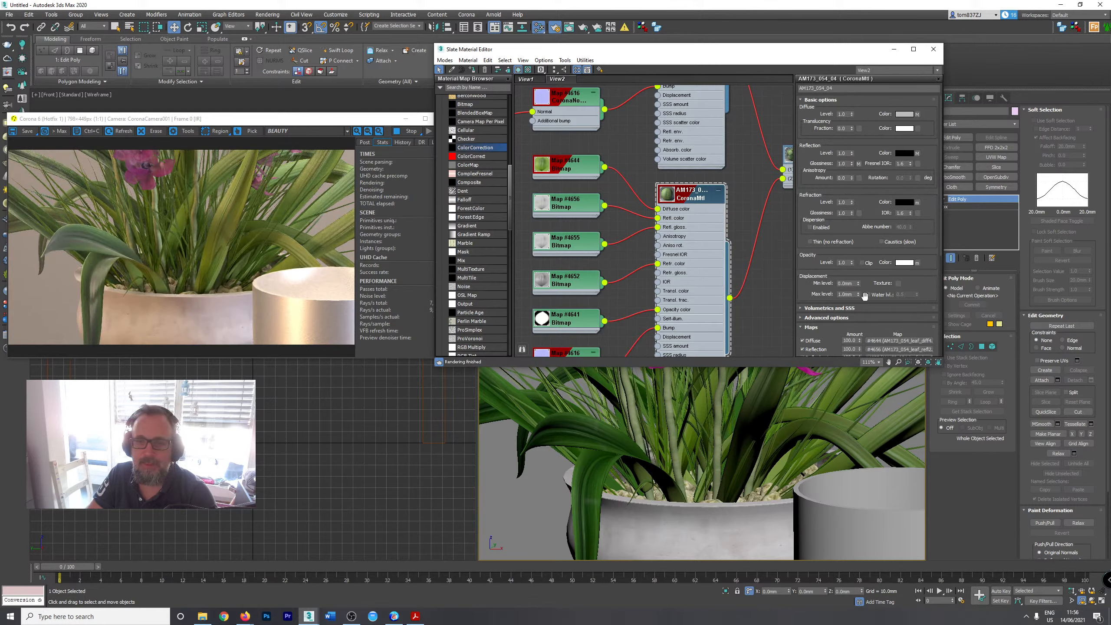
{"action": "scroll", "coordinate": [864, 297], "scroll_direction": "down", "scroll_amount": 5}
{"action": "double_click", "coordinate": [849, 207]}
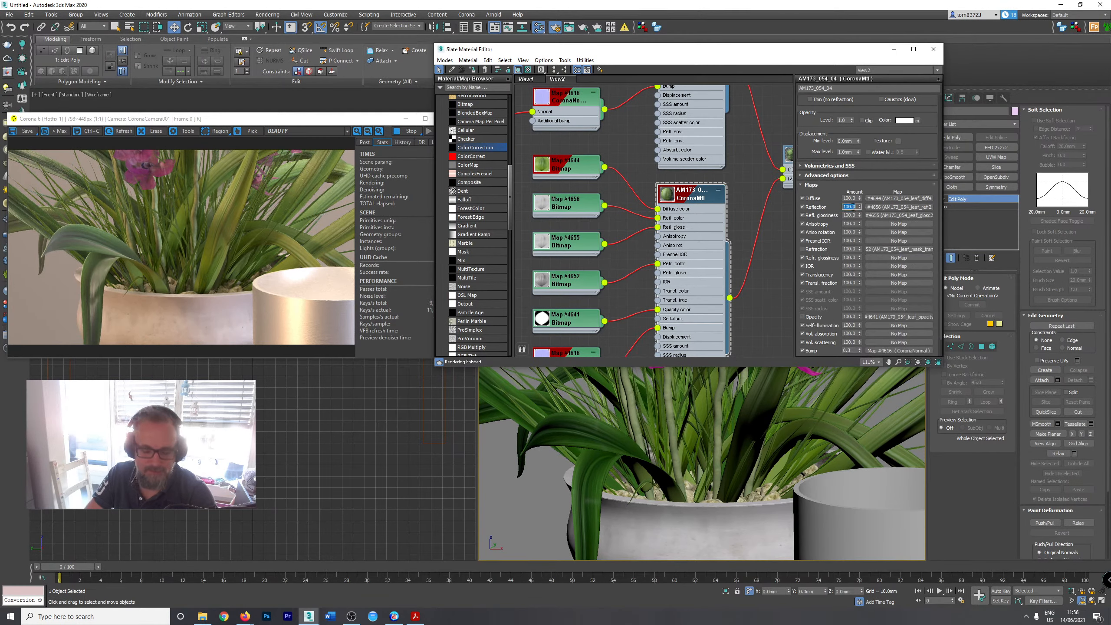
{"action": "type", "text": "50"}
{"action": "key", "text": "Return"}
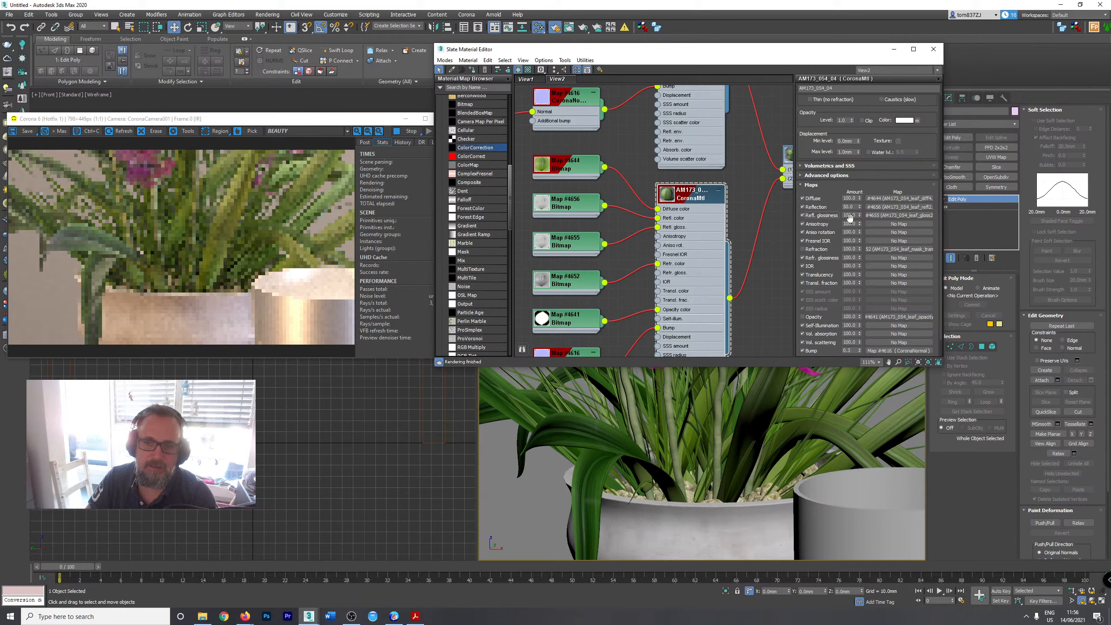
{"action": "double_click", "coordinate": [849, 215]}
{"action": "type", "text": "50"}
{"action": "key", "text": "Return"}
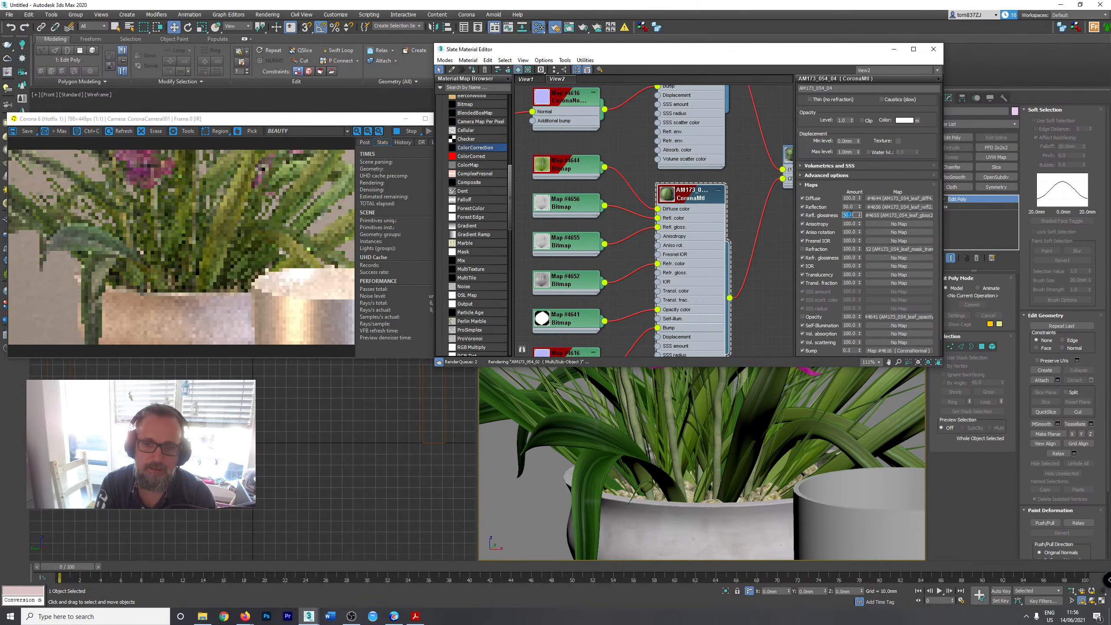
Set the AM173_054_04 leaf material's Fresnel IOR to 3.0 and enlarge the material preview on its node.
{"action": "middle_click_drag", "start_coordinate": [731, 161], "coordinate": [747, 268]}
{"action": "scroll", "coordinate": [748, 269], "scroll_direction": "down", "scroll_amount": 3}
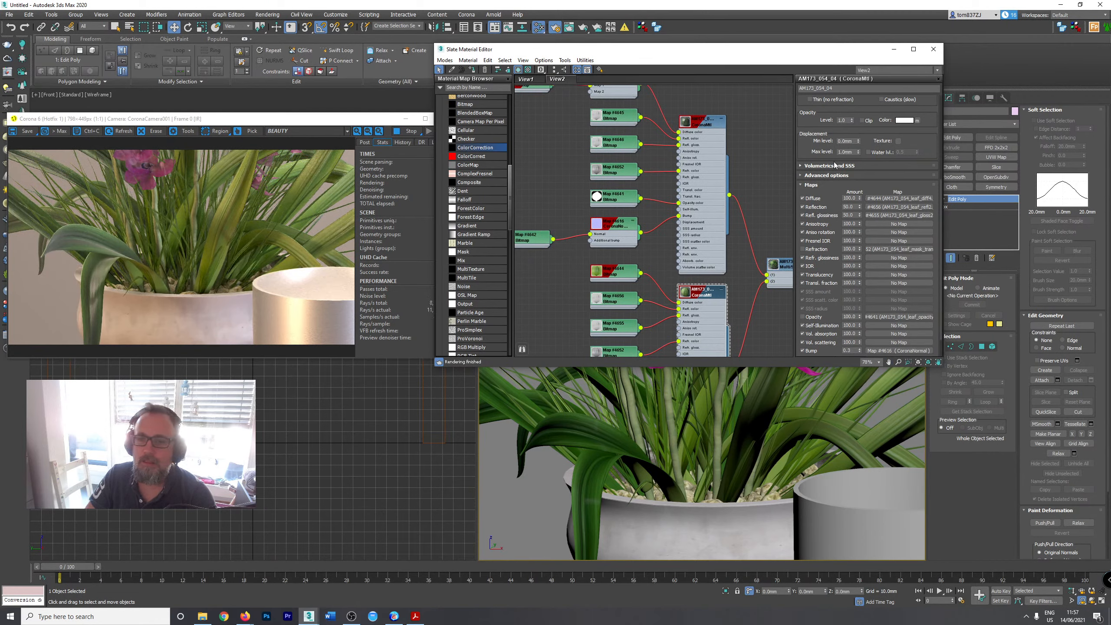
{"action": "scroll", "coordinate": [821, 151], "scroll_direction": "up", "scroll_amount": 5}
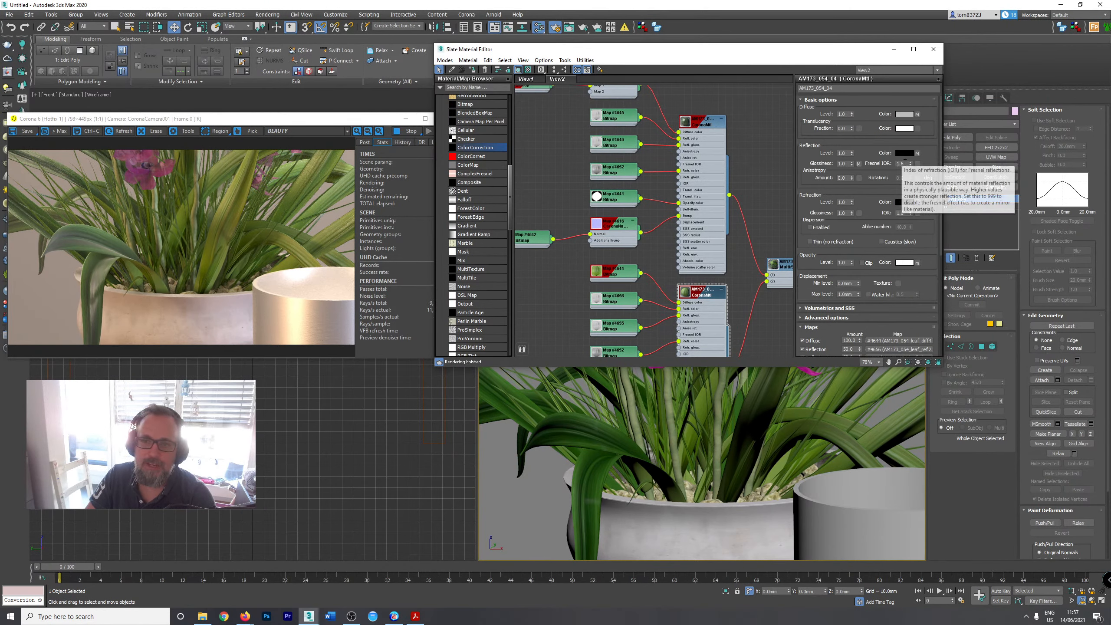
{"action": "type", "text": "3"}
{"action": "key", "text": "Tab"}
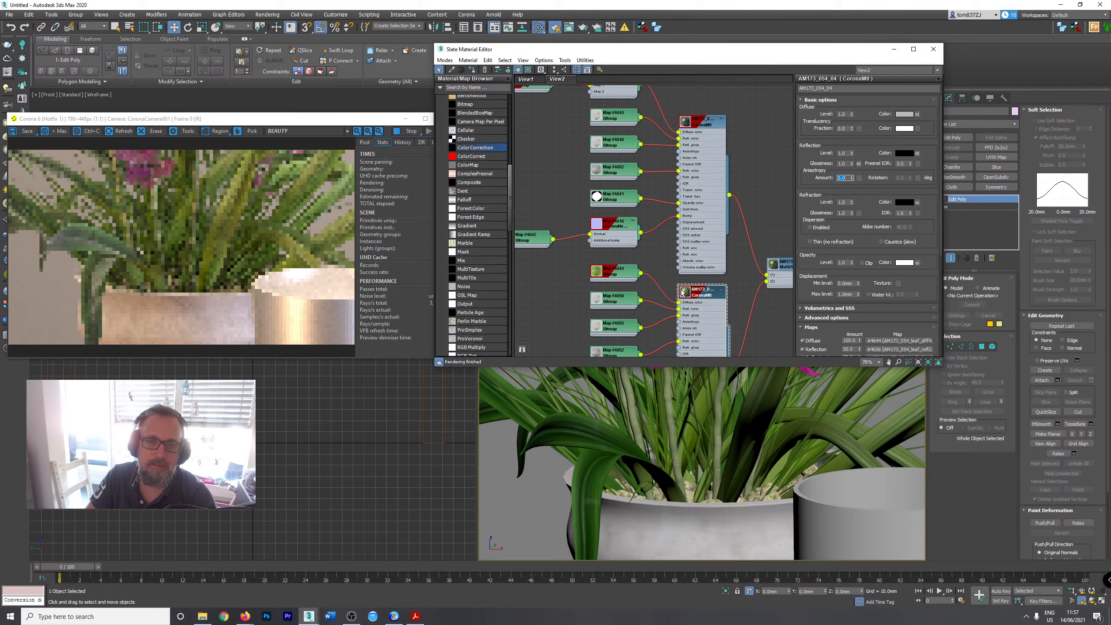
{"action": "double_click", "coordinate": [684, 292]}
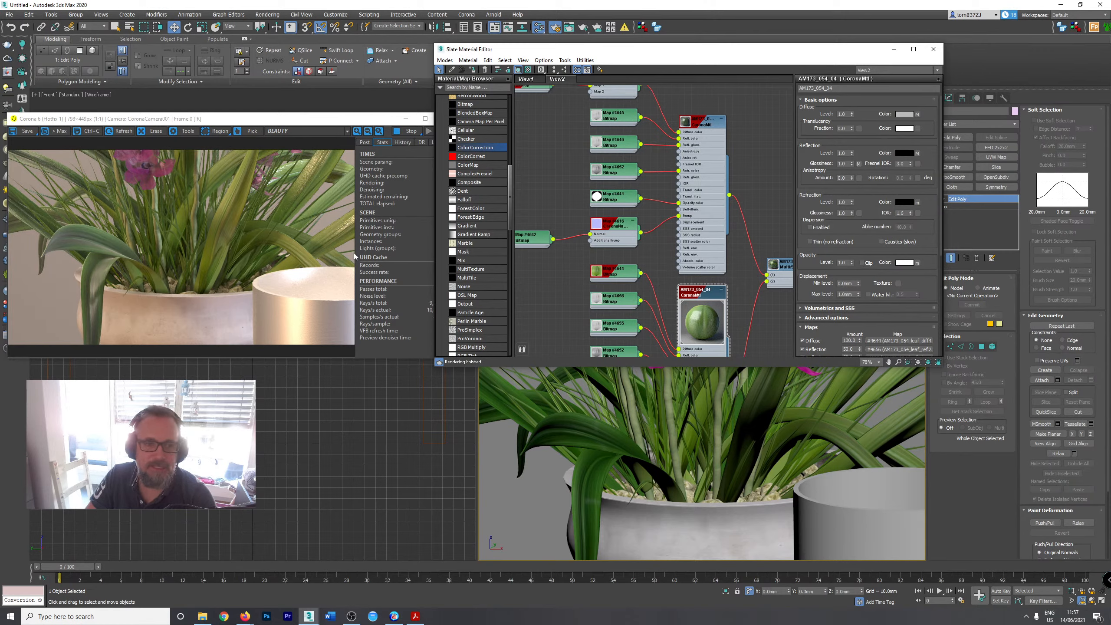
Inspect a broad leaf close up in the render and set the AM173_054_04 material's Bump map amount to 0.1.
{"action": "left_click", "coordinate": [324, 226]}
{"action": "scroll", "coordinate": [739, 438], "scroll_direction": "up", "scroll_amount": 5}
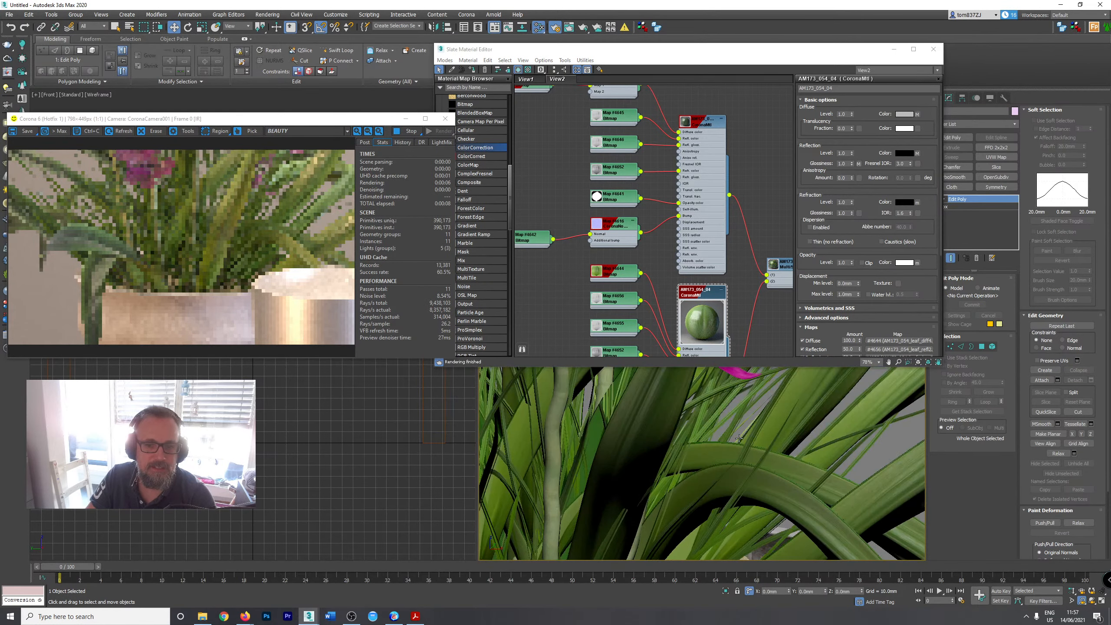
{"action": "middle_click_drag", "start_coordinate": [739, 438], "coordinate": [610, 420]}
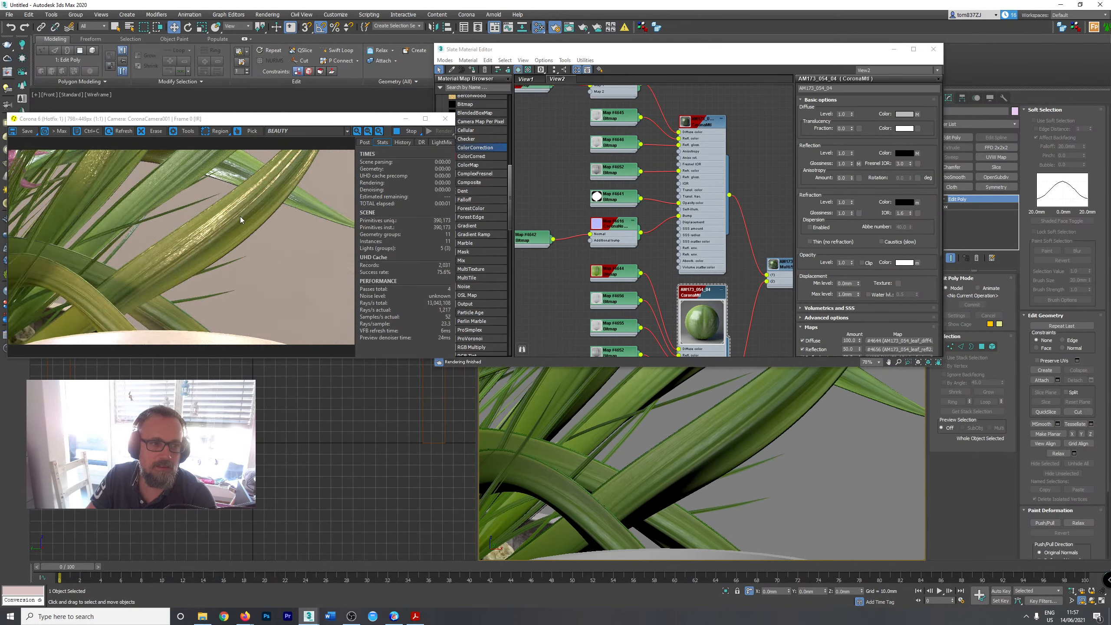
{"action": "middle_click_drag", "start_coordinate": [696, 307], "coordinate": [657, 260]}
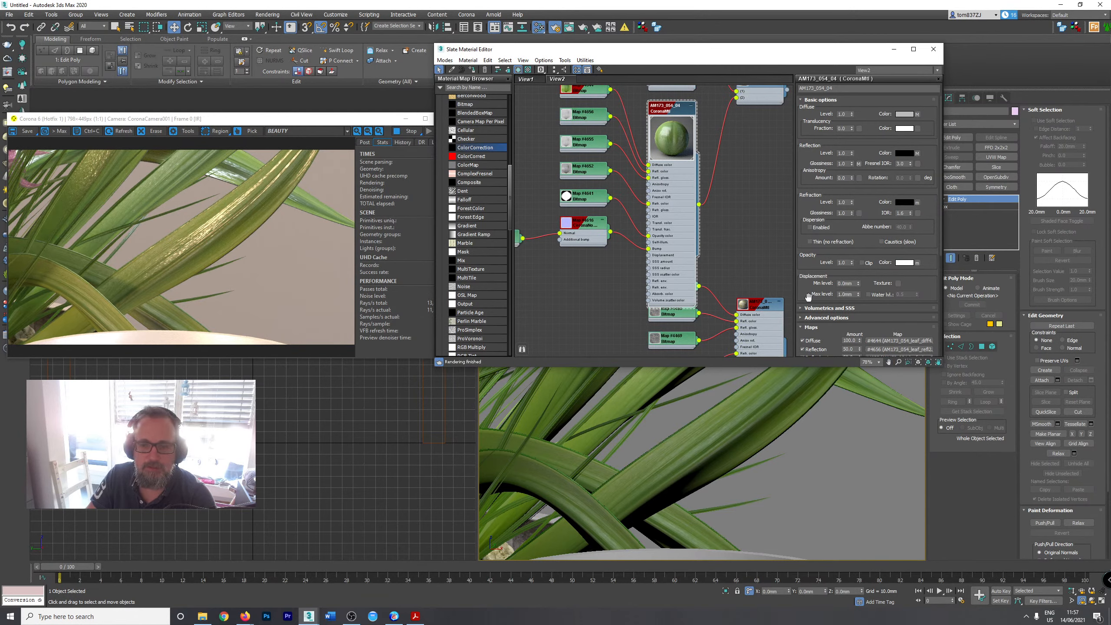
{"action": "left_click_drag", "start_coordinate": [806, 294], "coordinate": [789, 96]}
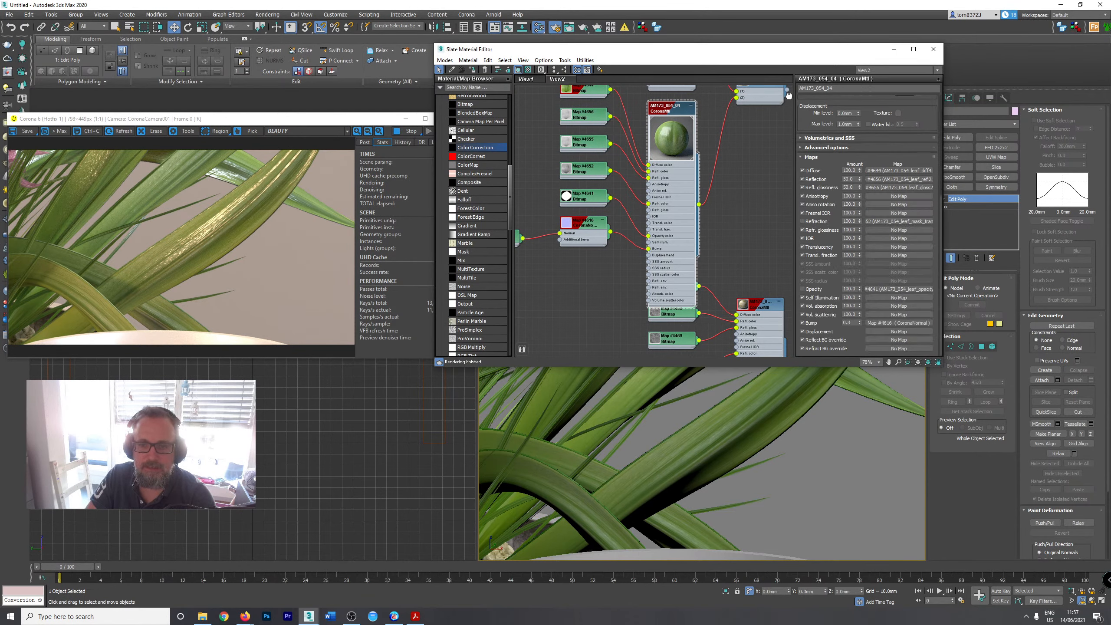
{"action": "left_click", "coordinate": [852, 322]}
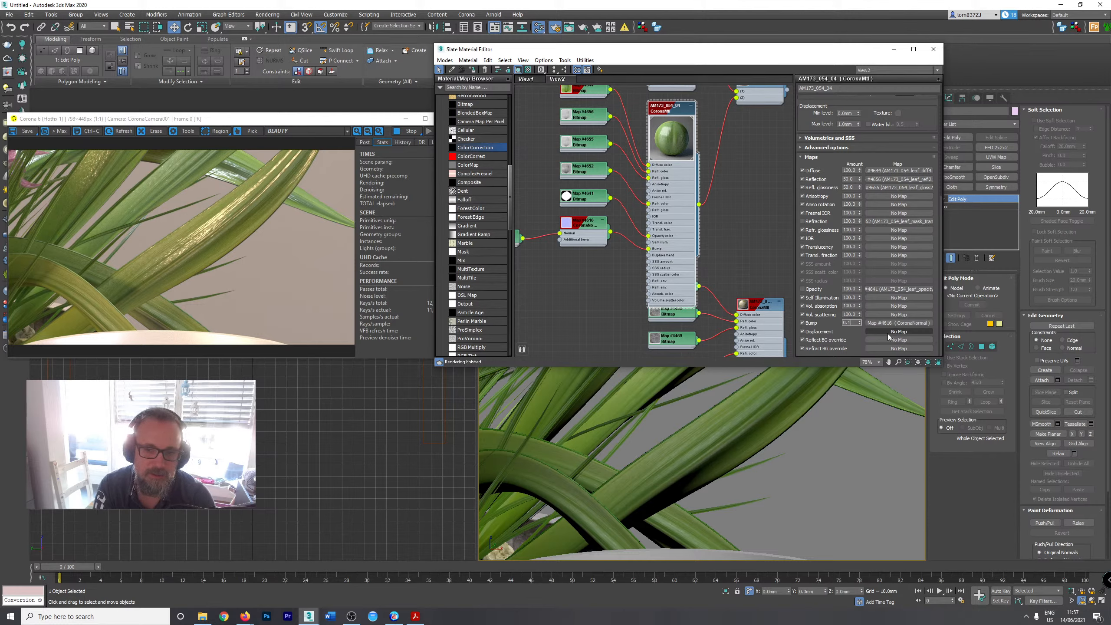
{"action": "key", "text": "Tab"}
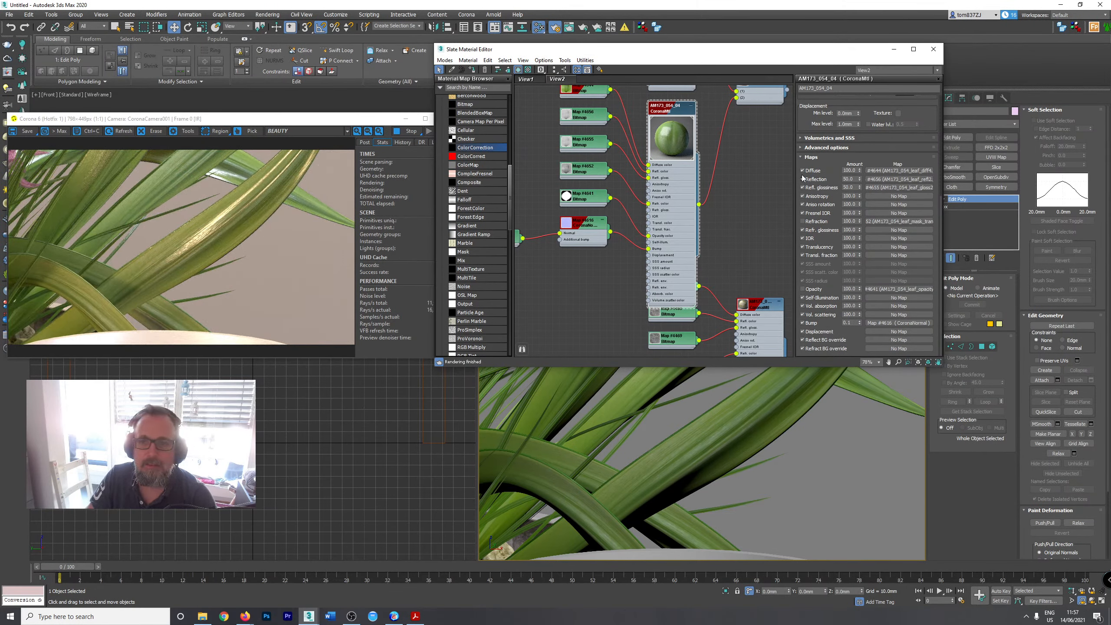
Set the AM173_054_04 material's reflection Glossiness to 0.7 and check the whole plant in the render.
{"action": "scroll", "coordinate": [812, 127], "scroll_direction": "up", "scroll_amount": 4}
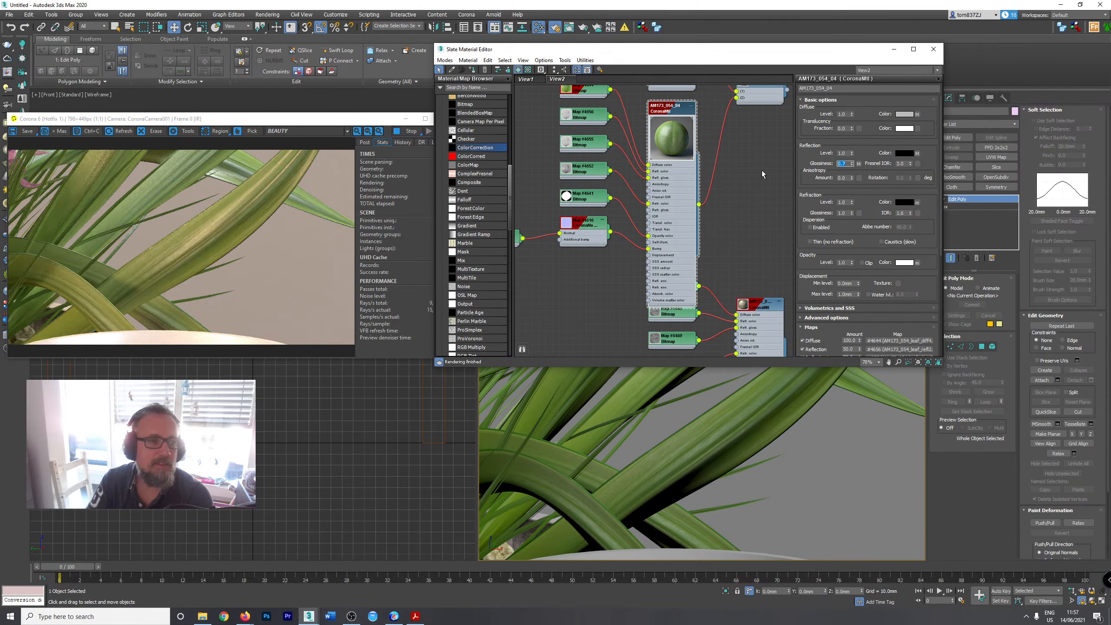
{"action": "scroll", "coordinate": [662, 438], "scroll_direction": "down", "scroll_amount": 3}
{"action": "middle_click_drag", "start_coordinate": [663, 437], "coordinate": [758, 468]}
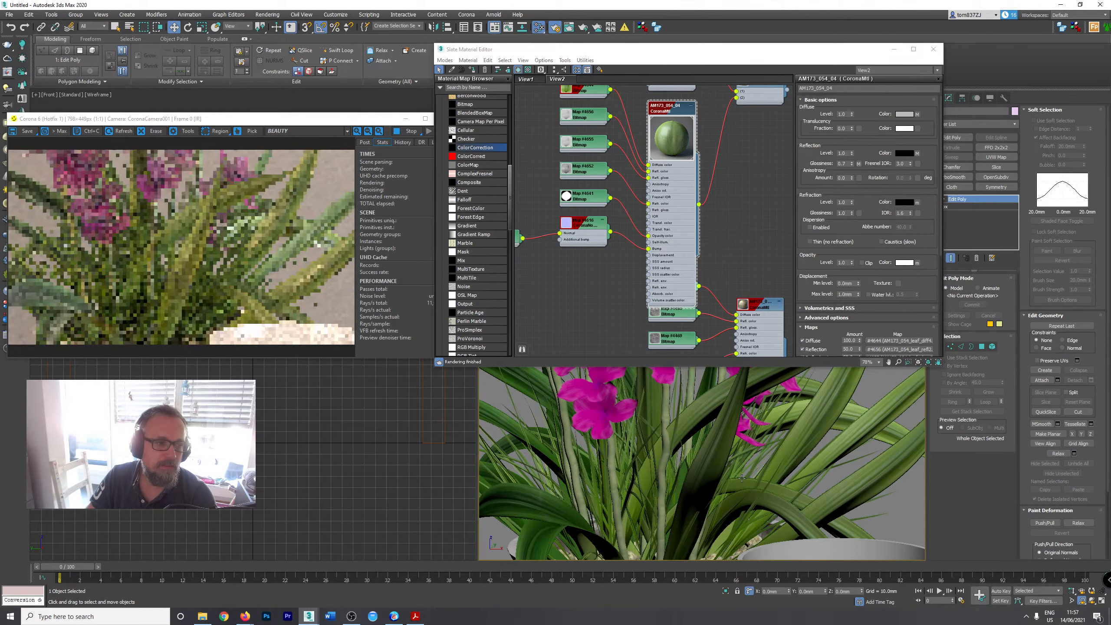
{"action": "middle_click_drag", "start_coordinate": [705, 502], "coordinate": [721, 388]}
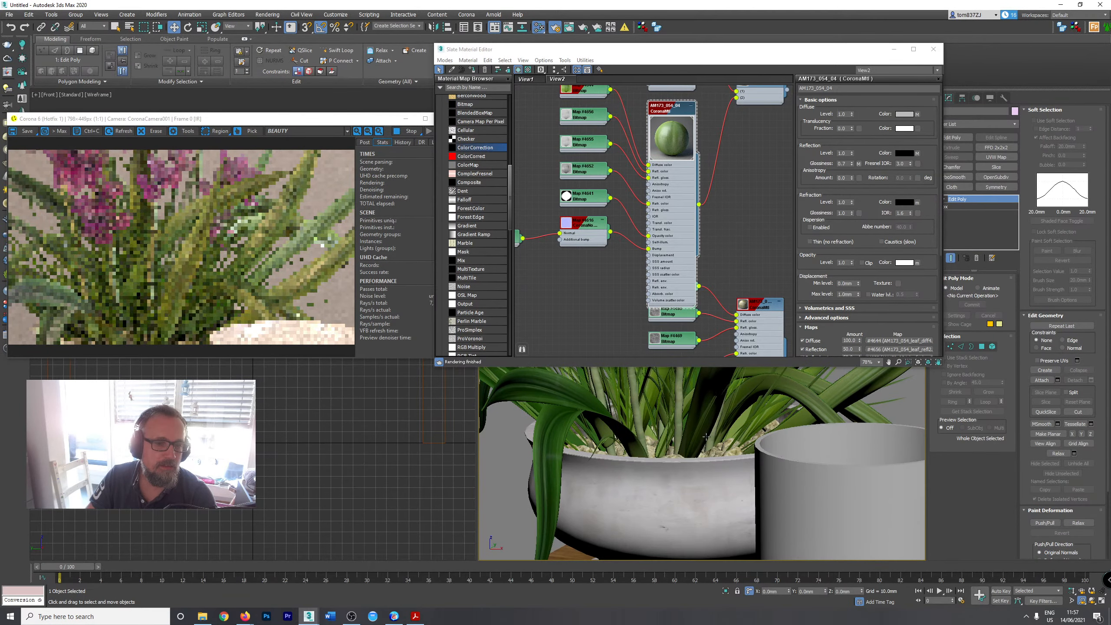
{"action": "middle_click_drag", "start_coordinate": [705, 436], "coordinate": [697, 476]}
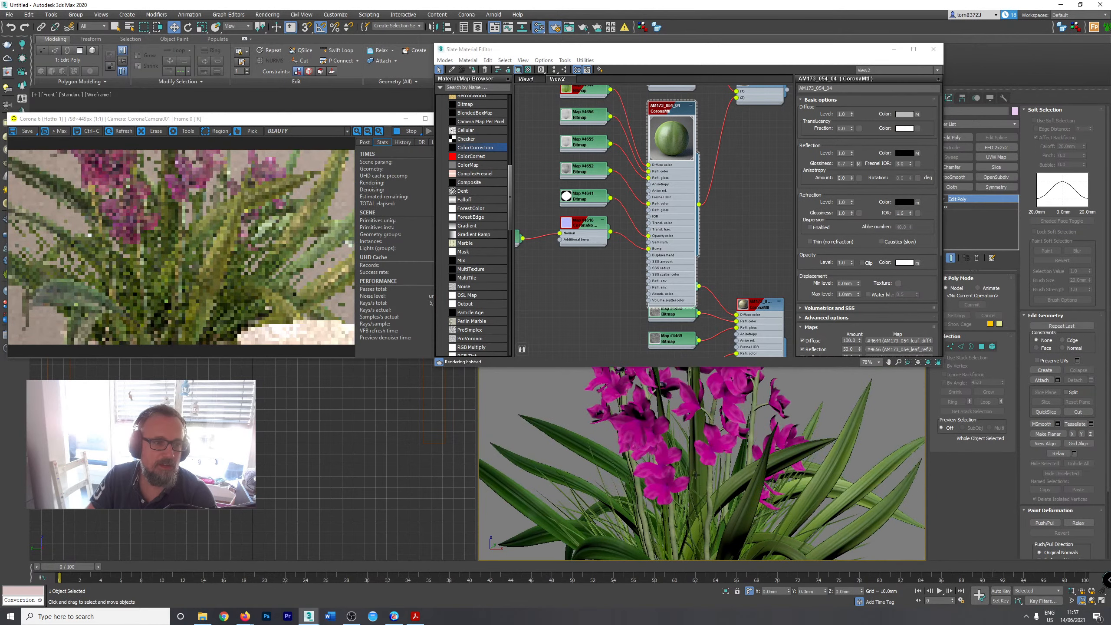
Open the petal bitmap's Color Correction map, Map #5, and shift its hue to about -151 for purple petals.
{"action": "left_click", "coordinate": [669, 421]}
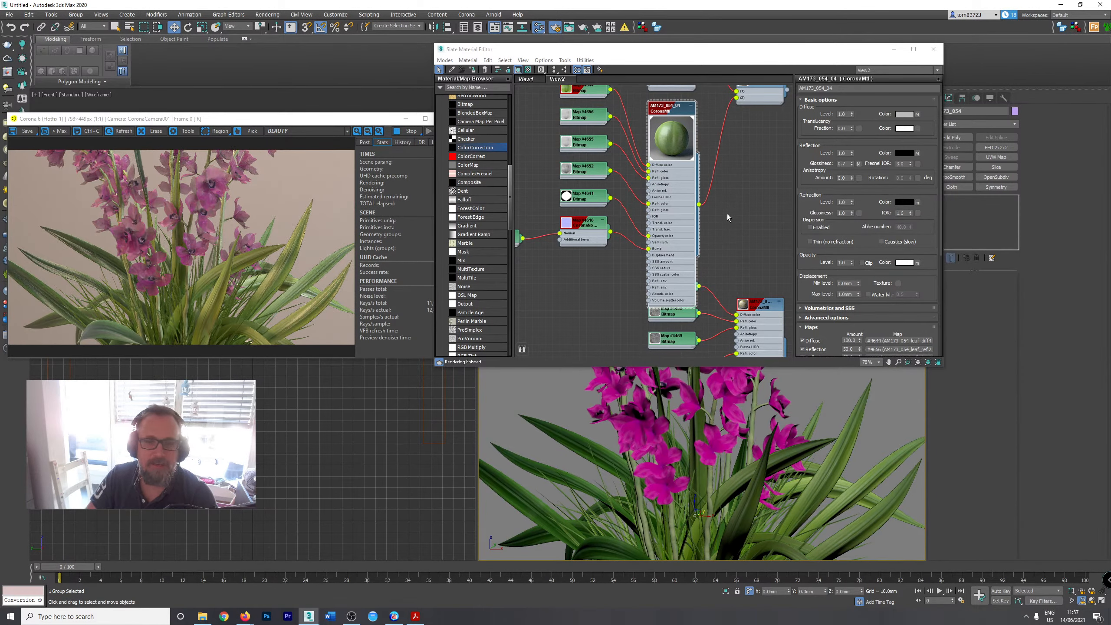
{"action": "scroll", "coordinate": [727, 214], "scroll_direction": "down", "scroll_amount": 6}
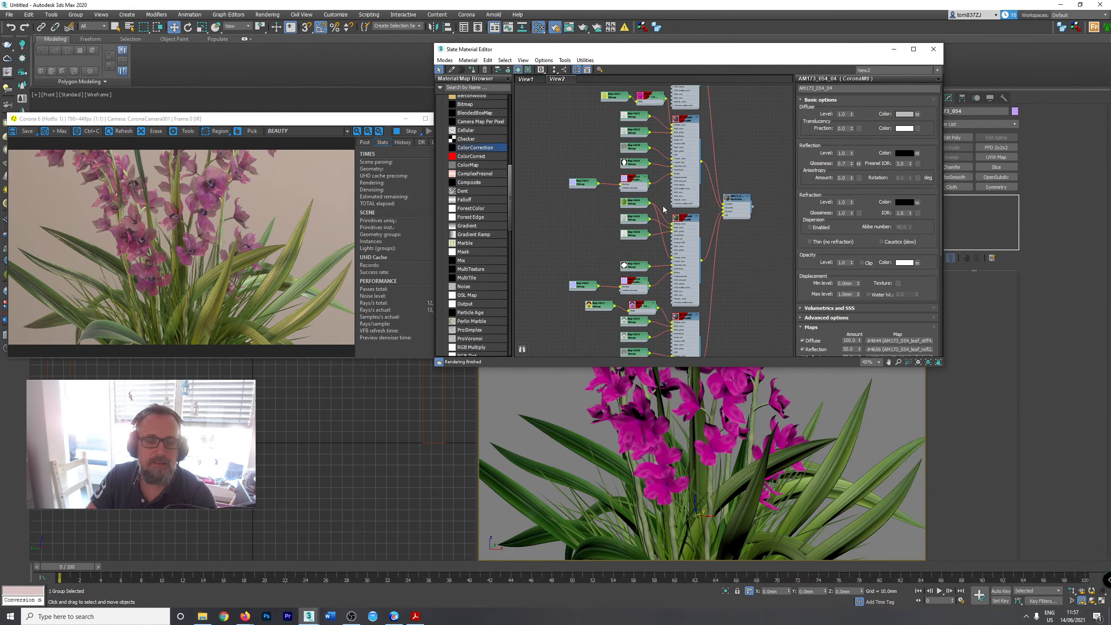
{"action": "middle_click_drag", "start_coordinate": [652, 129], "coordinate": [632, 249]}
{"action": "scroll", "coordinate": [634, 232], "scroll_direction": "up", "scroll_amount": 6}
{"action": "double_click", "coordinate": [635, 221]}
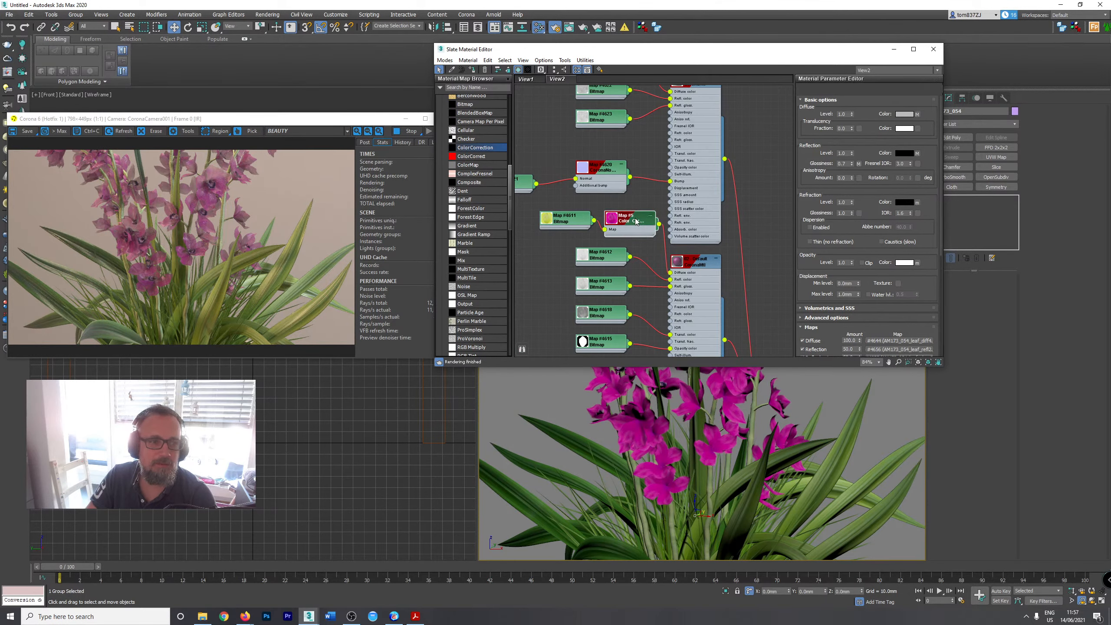
{"action": "double_click", "coordinate": [636, 221]}
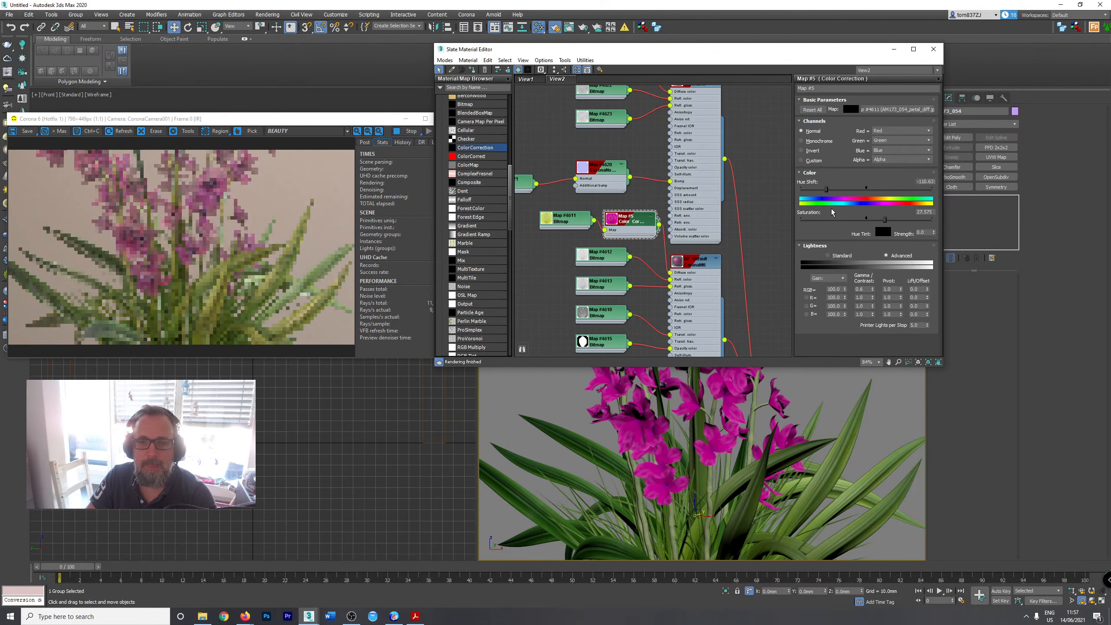
{"action": "left_click_drag", "start_coordinate": [821, 191], "coordinate": [812, 192]}
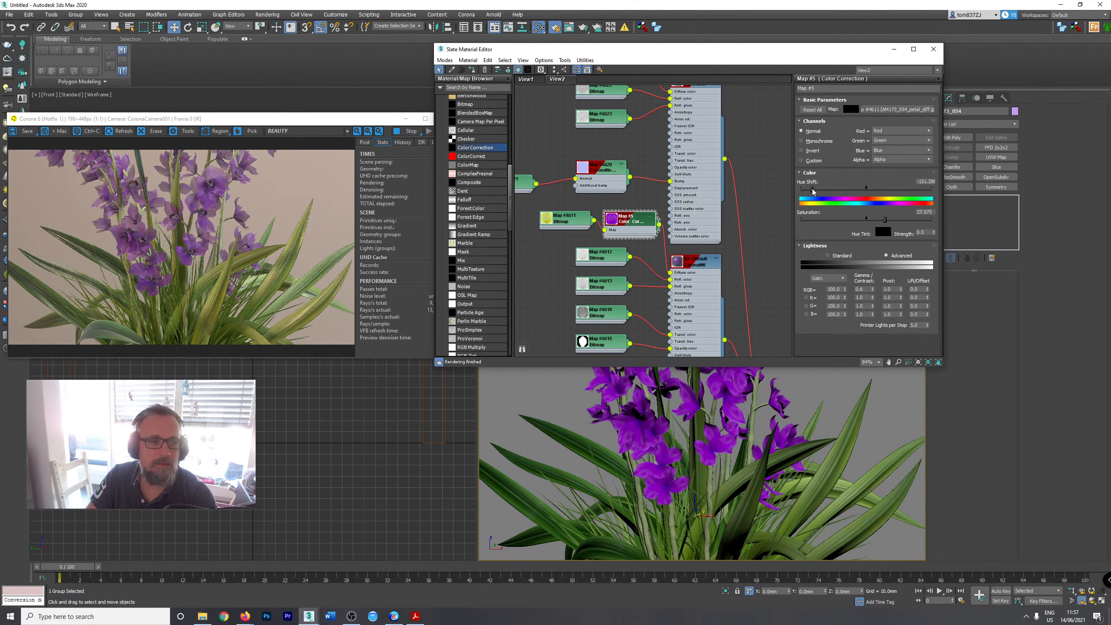
Examine the recoloured flowers in the render, both close up and with the whole pot and table in view.
{"action": "key", "text": "ctrl+z"}
{"action": "key", "text": "ctrl+z"}
{"action": "key", "text": "ctrl+z"}
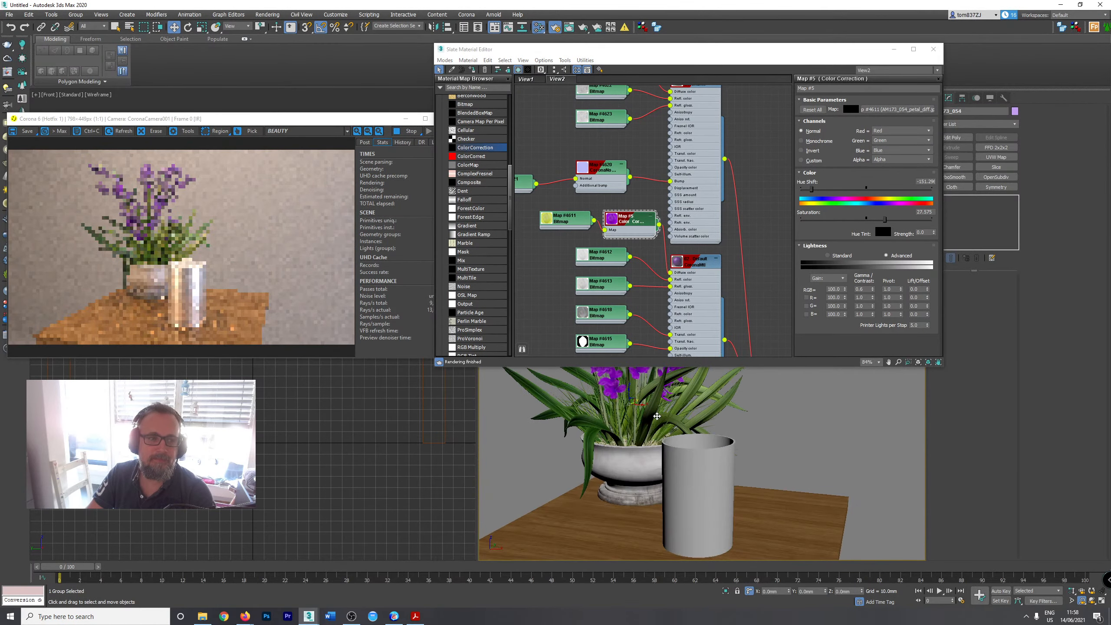
{"action": "scroll", "coordinate": [660, 415], "scroll_direction": "up", "scroll_amount": 10}
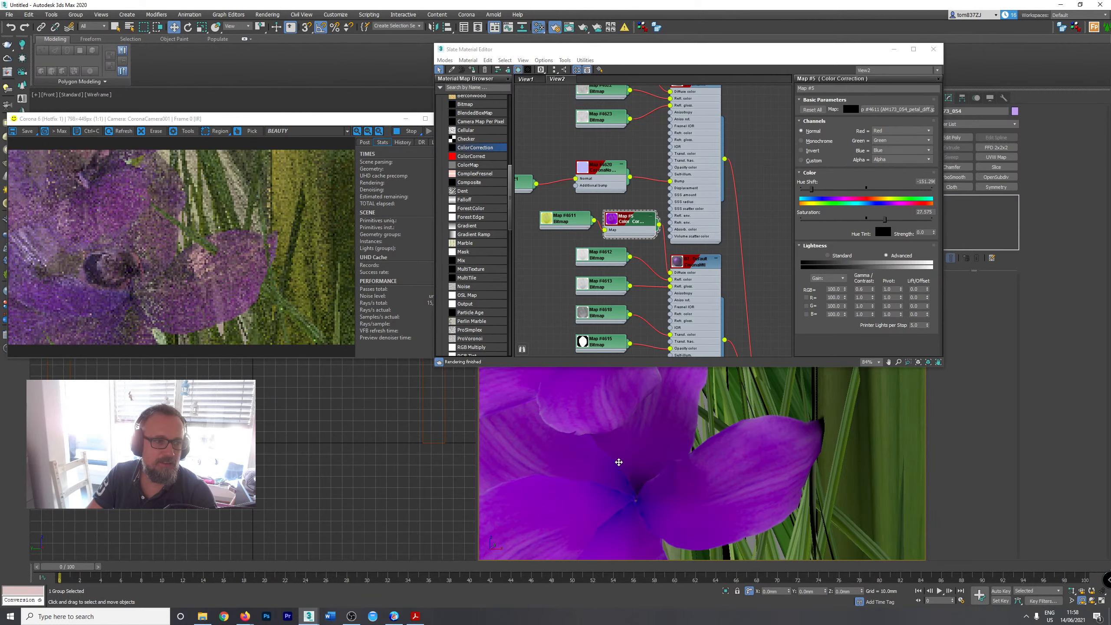
{"action": "scroll", "coordinate": [618, 462], "scroll_direction": "down", "scroll_amount": 10}
{"action": "middle_click_drag", "start_coordinate": [625, 412], "coordinate": [680, 414]}
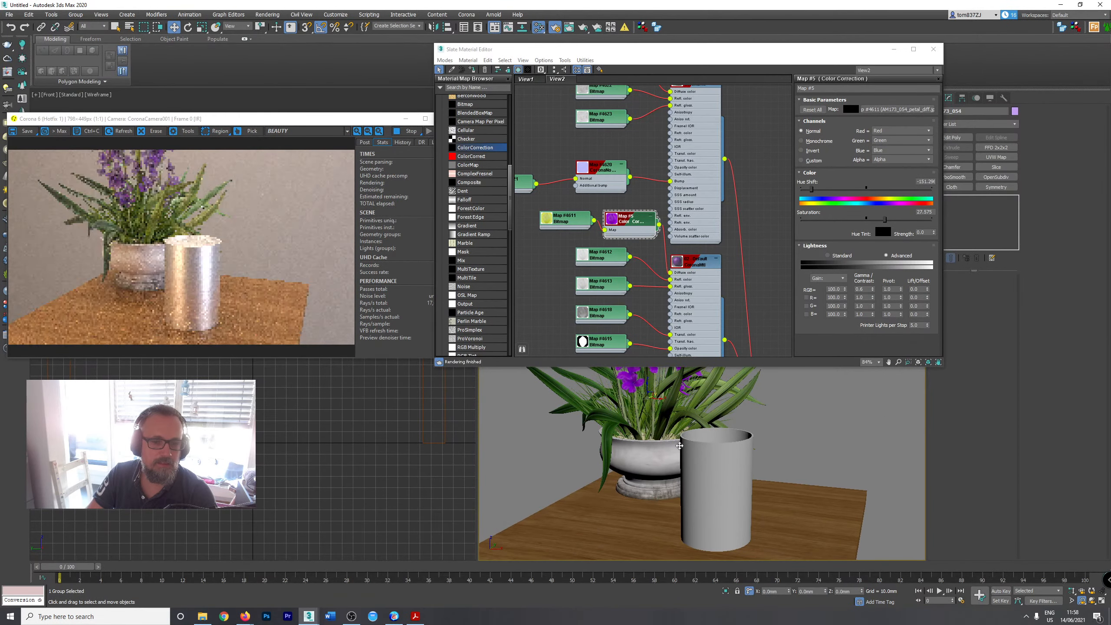
Lay out the child nodes of the flower's Multi/Sub-Object material in the node graph.
{"action": "scroll", "coordinate": [691, 332], "scroll_direction": "down", "scroll_amount": 4}
{"action": "middle_click_drag", "start_coordinate": [691, 350], "coordinate": [635, 266]}
{"action": "scroll", "coordinate": [634, 266], "scroll_direction": "down", "scroll_amount": 2}
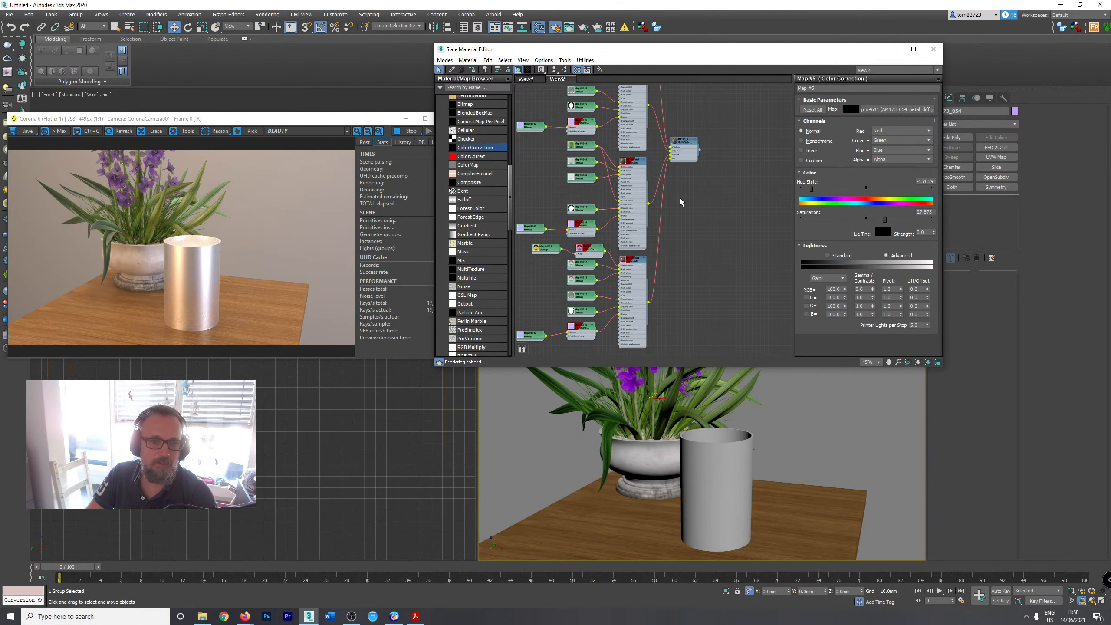
{"action": "left_click", "coordinate": [684, 160]}
{"action": "key", "text": "c"}
Move the leaf Multi/Sub-Object material node away from the flower network and lay out its child nodes.
{"action": "scroll", "coordinate": [660, 215], "scroll_direction": "down", "scroll_amount": 2}
{"action": "middle_click_drag", "start_coordinate": [660, 214], "coordinate": [632, 136]}
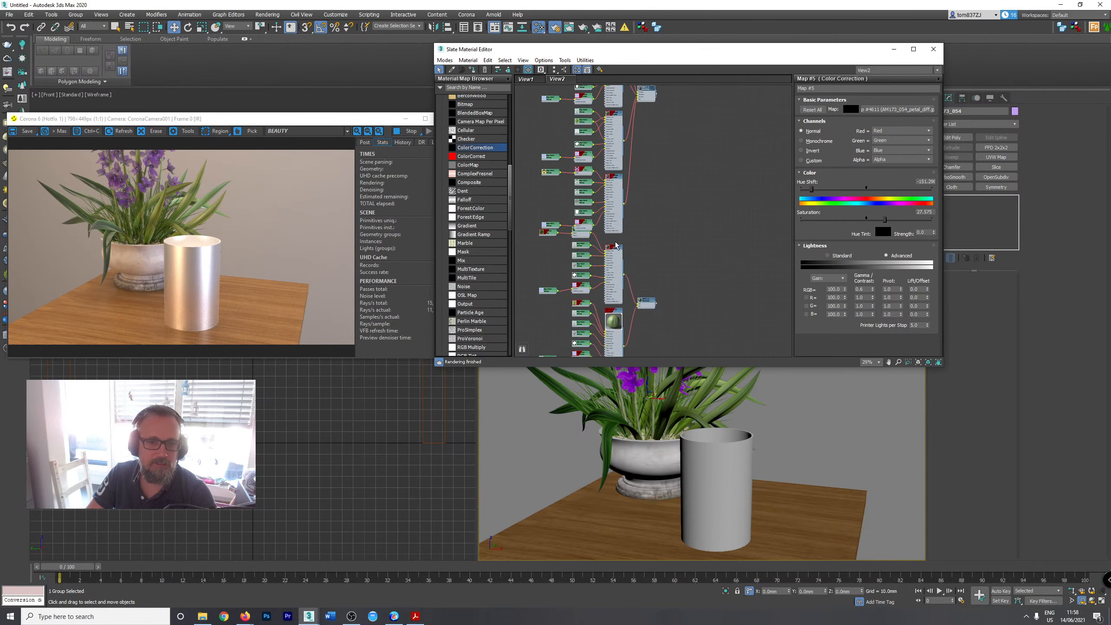
{"action": "middle_click_drag", "start_coordinate": [665, 300], "coordinate": [672, 230]}
{"action": "left_click", "coordinate": [654, 236]}
{"action": "left_click_drag", "start_coordinate": [655, 236], "coordinate": [632, 258]}
{"action": "key", "text": "c"}
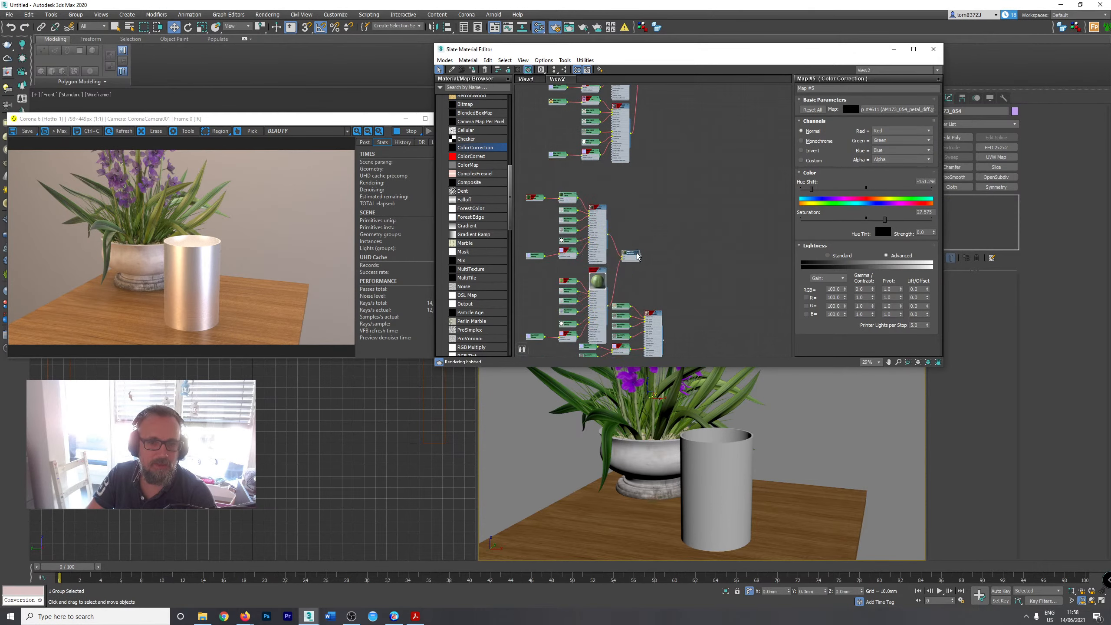
Locate the flowerpot's Corona material, AM173_054_10, in the node graph and open its parameters.
{"action": "middle_click_drag", "start_coordinate": [616, 275], "coordinate": [570, 154]}
{"action": "scroll", "coordinate": [586, 228], "scroll_direction": "up", "scroll_amount": 2}
{"action": "scroll", "coordinate": [613, 212], "scroll_direction": "up", "scroll_amount": 2}
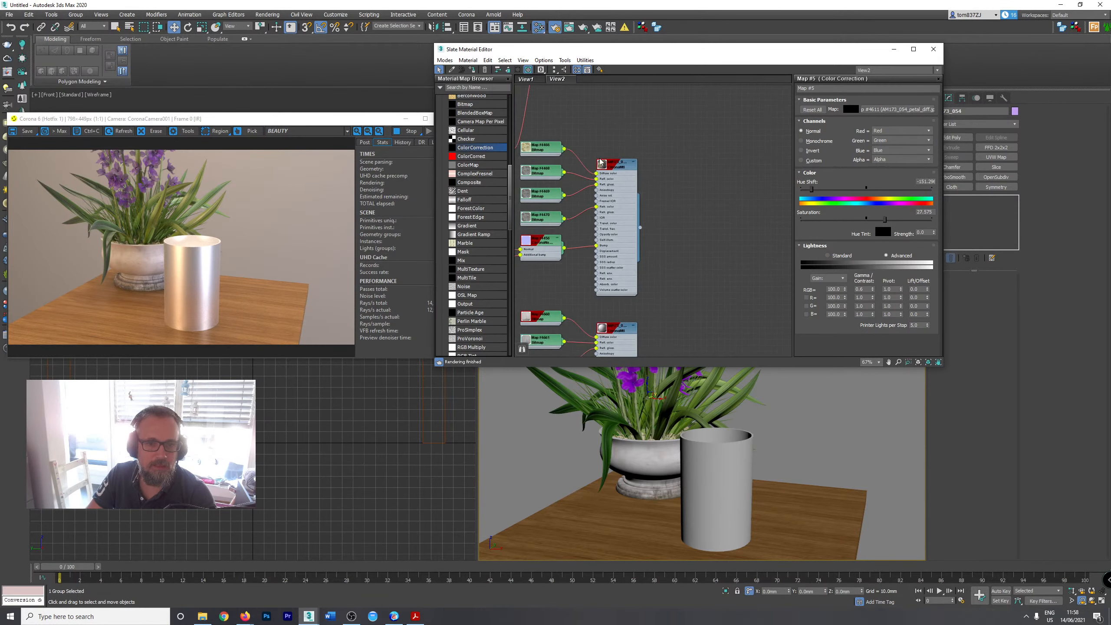
{"action": "double_click", "coordinate": [619, 205]}
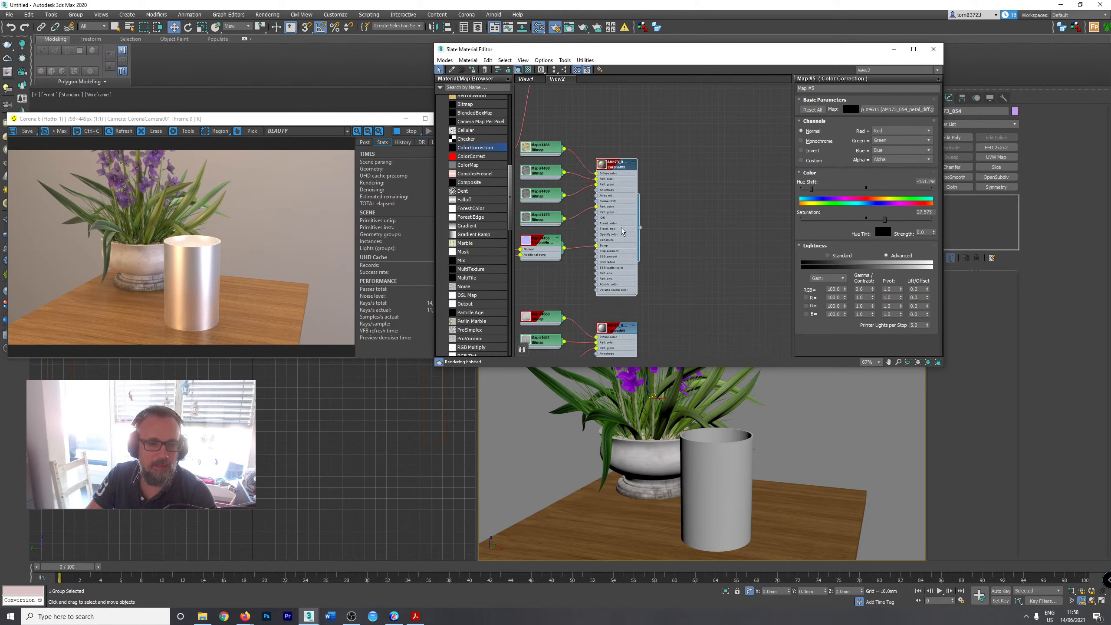
{"action": "scroll", "coordinate": [545, 301], "scroll_direction": "down", "scroll_amount": 1}
{"action": "middle_click_drag", "start_coordinate": [545, 300], "coordinate": [604, 217]}
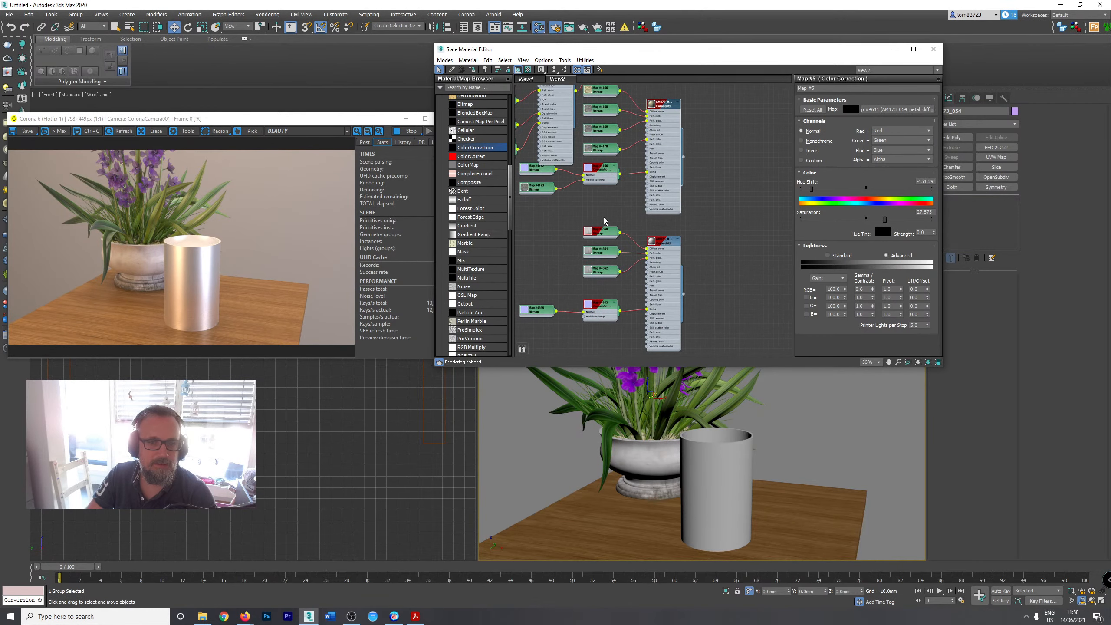
{"action": "scroll", "coordinate": [650, 259], "scroll_direction": "up", "scroll_amount": 2}
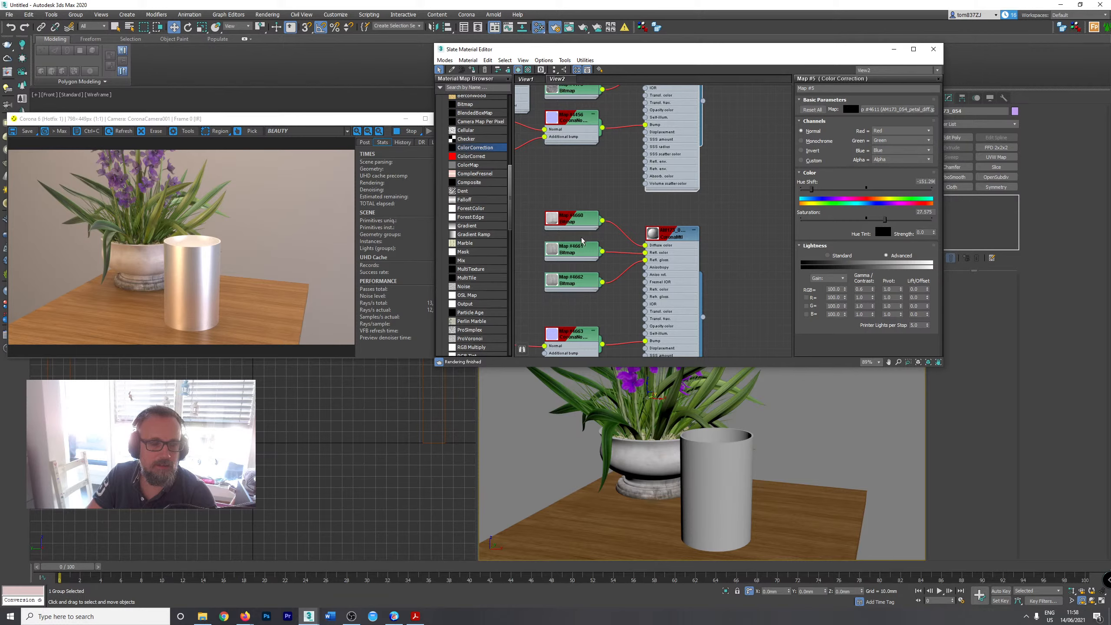
{"action": "scroll", "coordinate": [643, 254], "scroll_direction": "down", "scroll_amount": 1}
{"action": "left_click", "coordinate": [695, 273]}
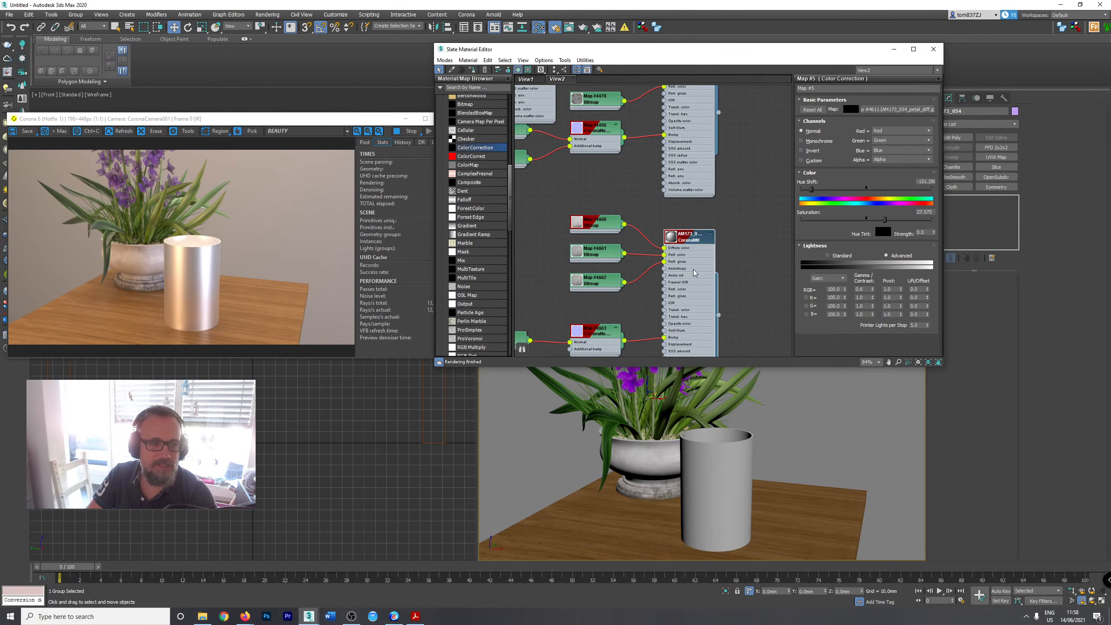
{"action": "double_click", "coordinate": [665, 250]}
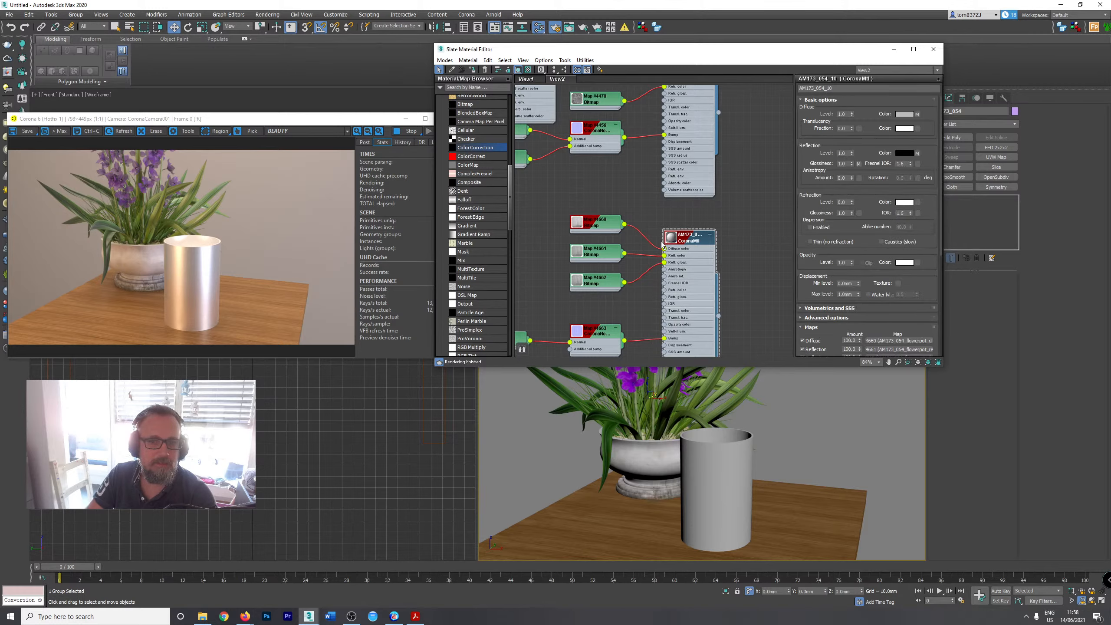
Unplug Map #4660 from the Diffuse color input of AM173_054_10 as a test and reconnect it.
{"action": "left_click_drag", "start_coordinate": [664, 252], "coordinate": [645, 212]}
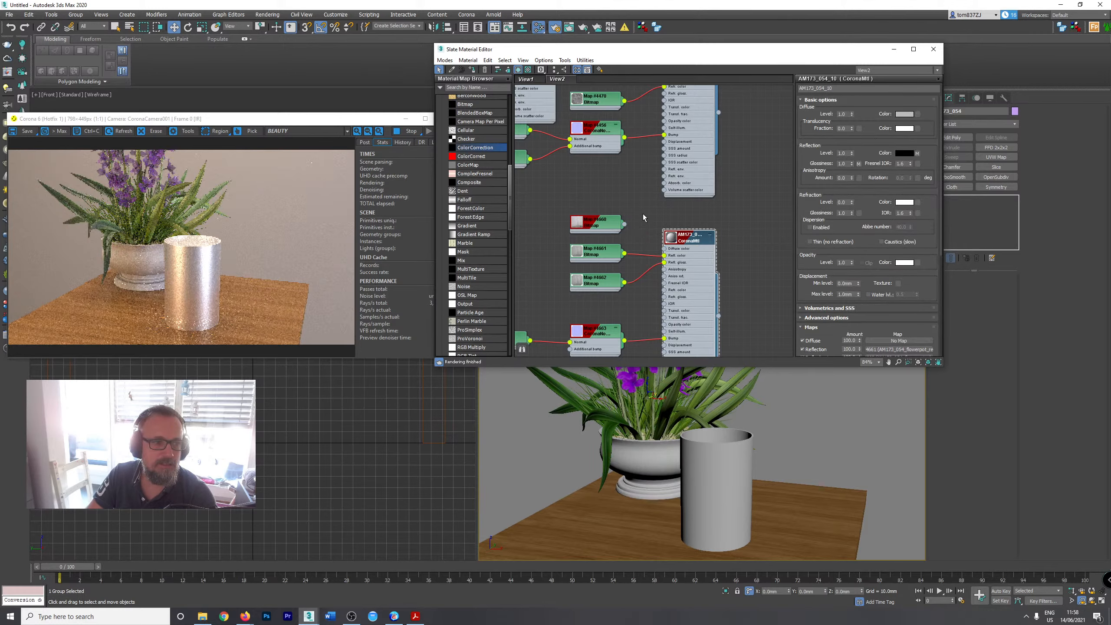
{"action": "scroll", "coordinate": [623, 234], "scroll_direction": "up", "scroll_amount": 3}
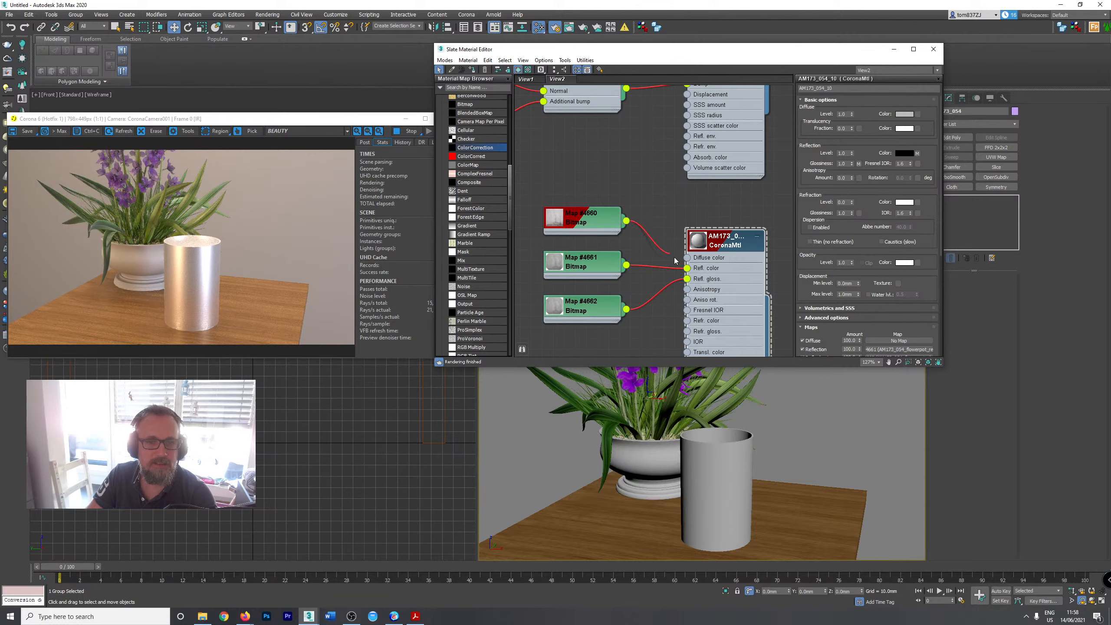
{"action": "left_click_drag", "start_coordinate": [675, 261], "coordinate": [687, 257]}
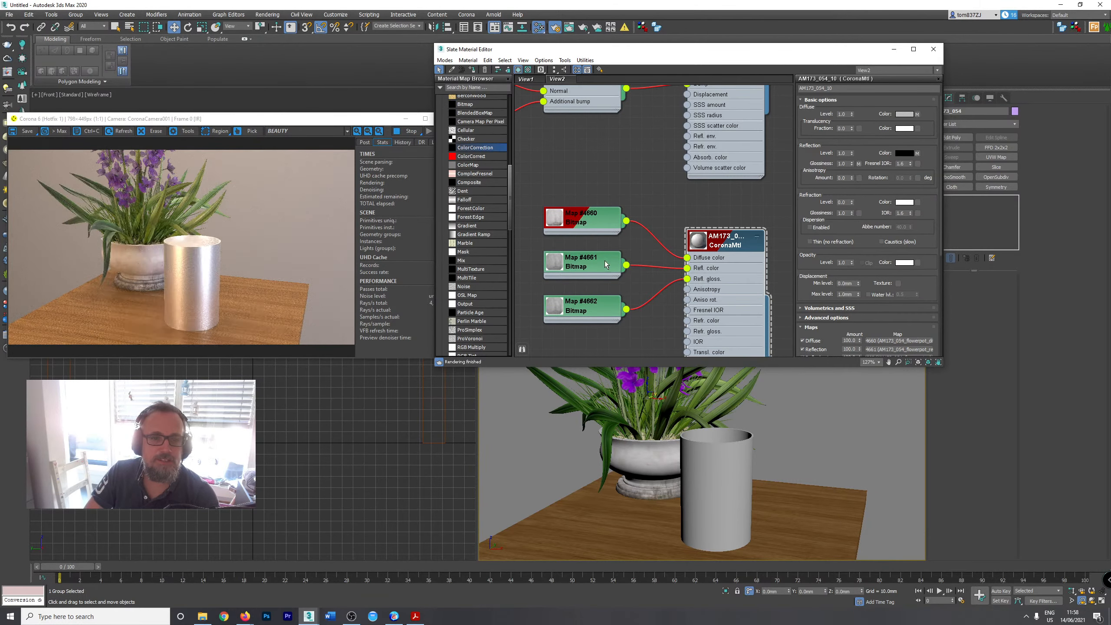
Insert a Color Correction map between the flowerpot's diffuse bitmap, Map #4660, and the material's Diffuse color input.
{"action": "double_click", "coordinate": [561, 223]}
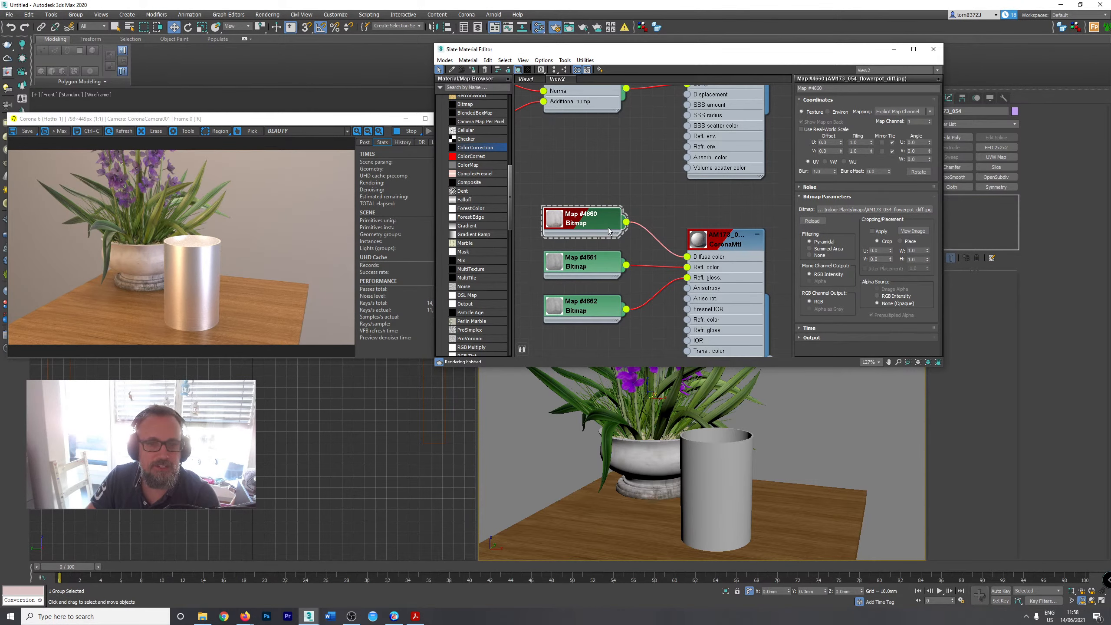
{"action": "left_click_drag", "start_coordinate": [600, 224], "coordinate": [537, 145]}
{"action": "left_click_drag", "start_coordinate": [633, 231], "coordinate": [601, 190]}
{"action": "left_click_drag", "start_coordinate": [546, 155], "coordinate": [525, 211]}
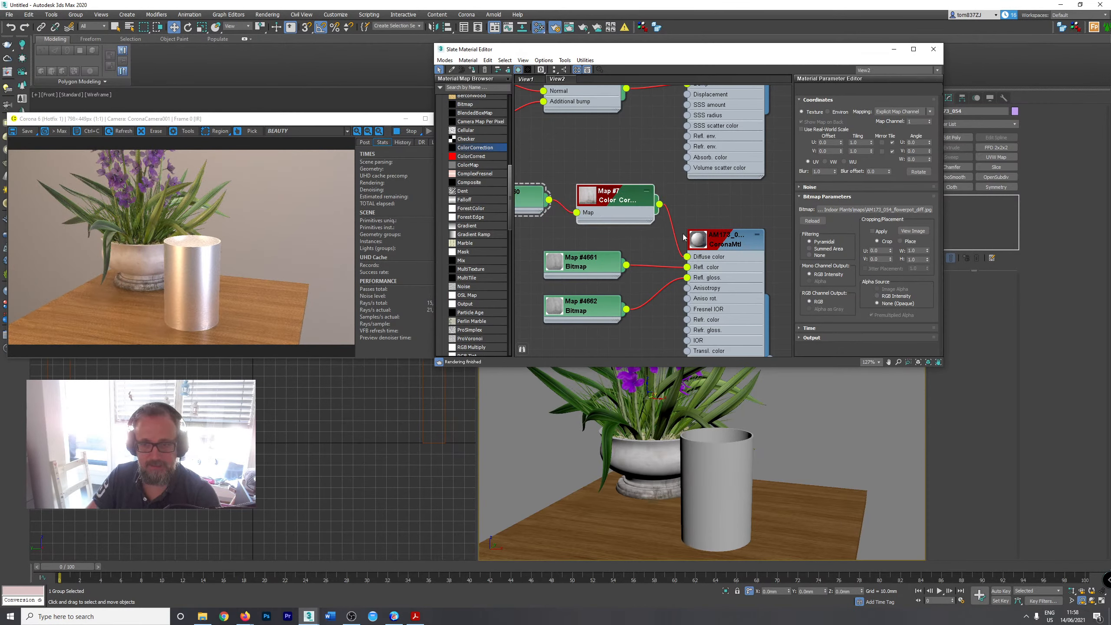
Switch the lightness of the flowerpot's Color Correction map to Advanced and lower its RGB gamma to darken the pot.
{"action": "double_click", "coordinate": [622, 202]}
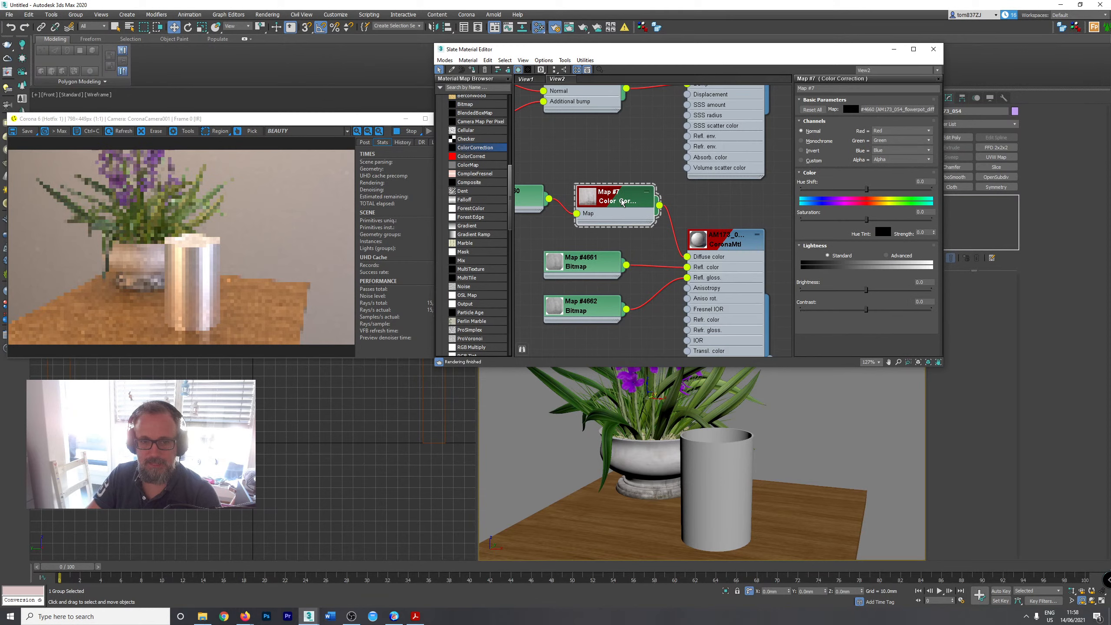
{"action": "left_click", "coordinate": [886, 255]}
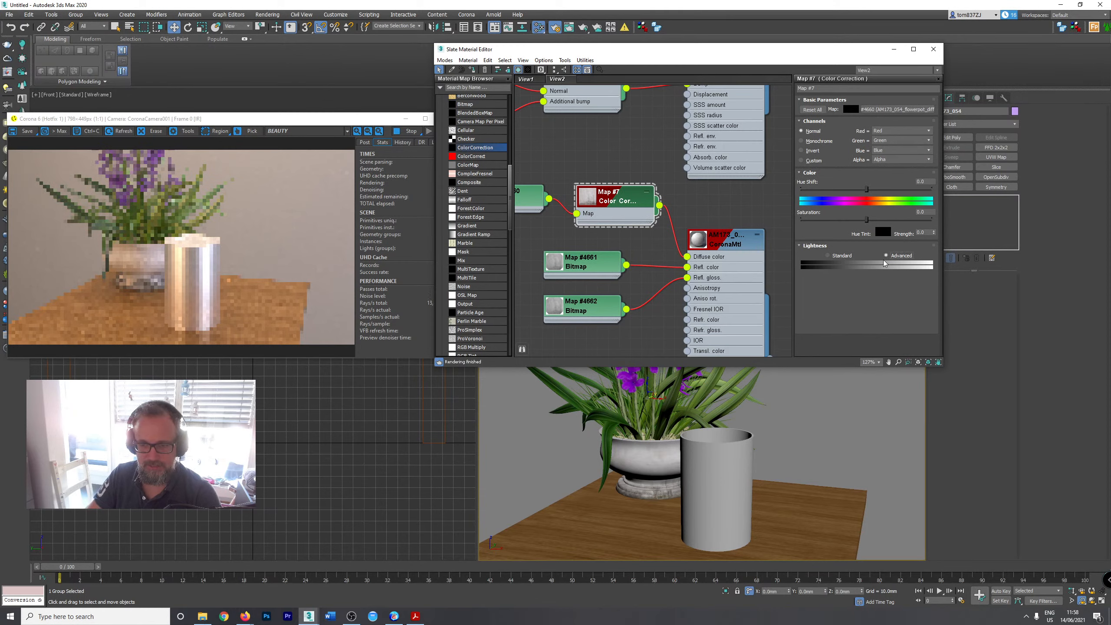
{"action": "left_click", "coordinate": [827, 255]}
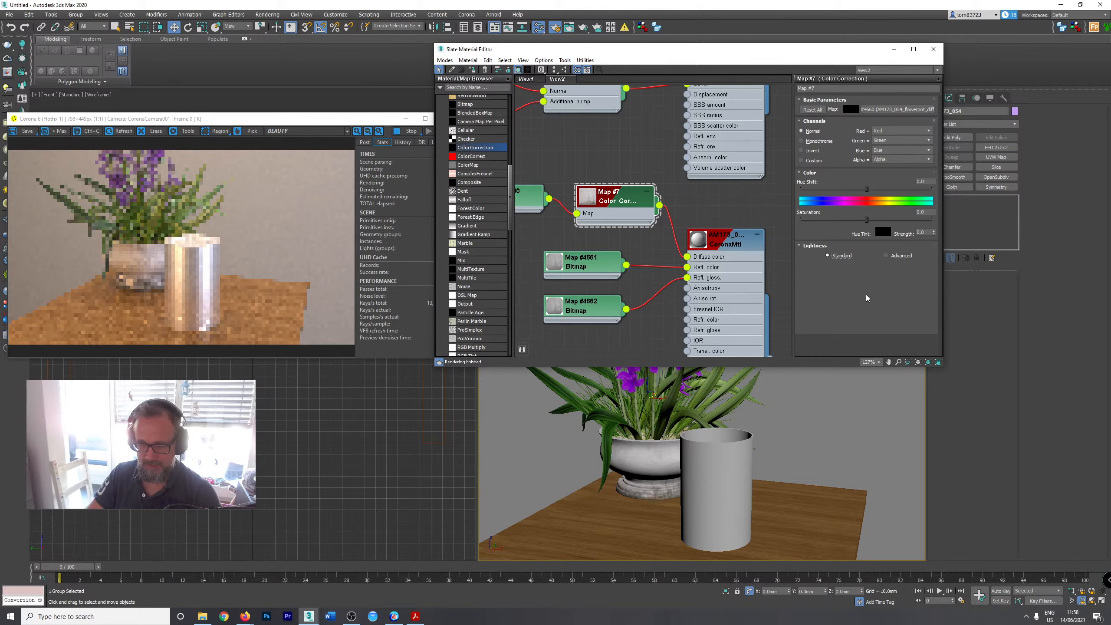
{"action": "left_click", "coordinate": [886, 256]}
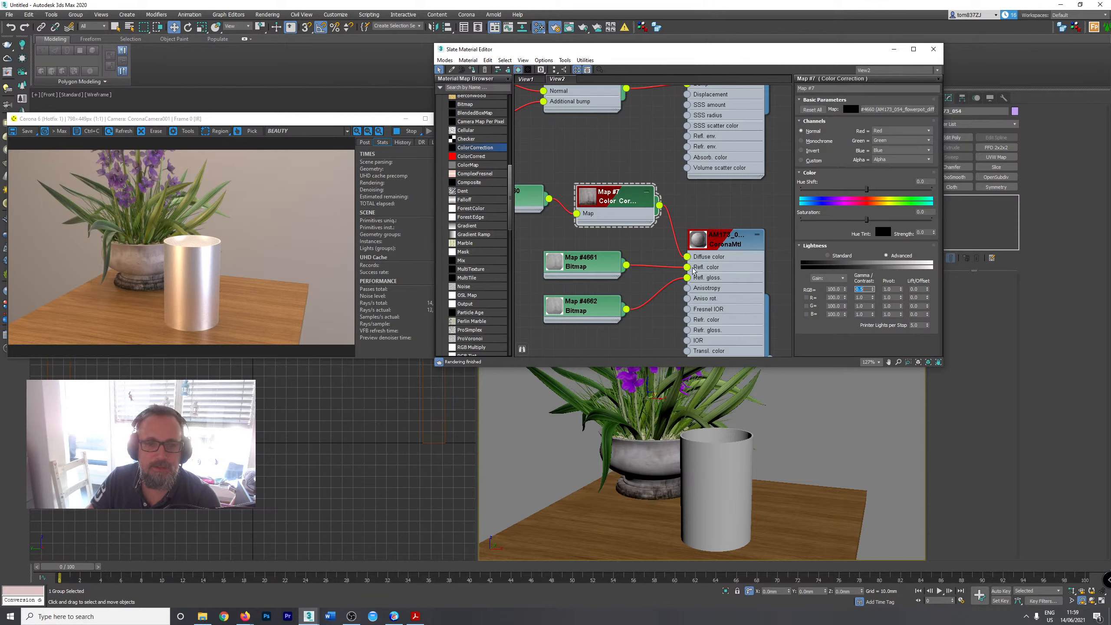
Enlarge the preview on the AM173_054_10 material node and reposition its CoronaNormal node, Map #4663, beside the Bump input.
{"action": "scroll", "coordinate": [696, 273], "scroll_direction": "up", "scroll_amount": 2}
{"action": "middle_click_drag", "start_coordinate": [698, 262], "coordinate": [676, 177]}
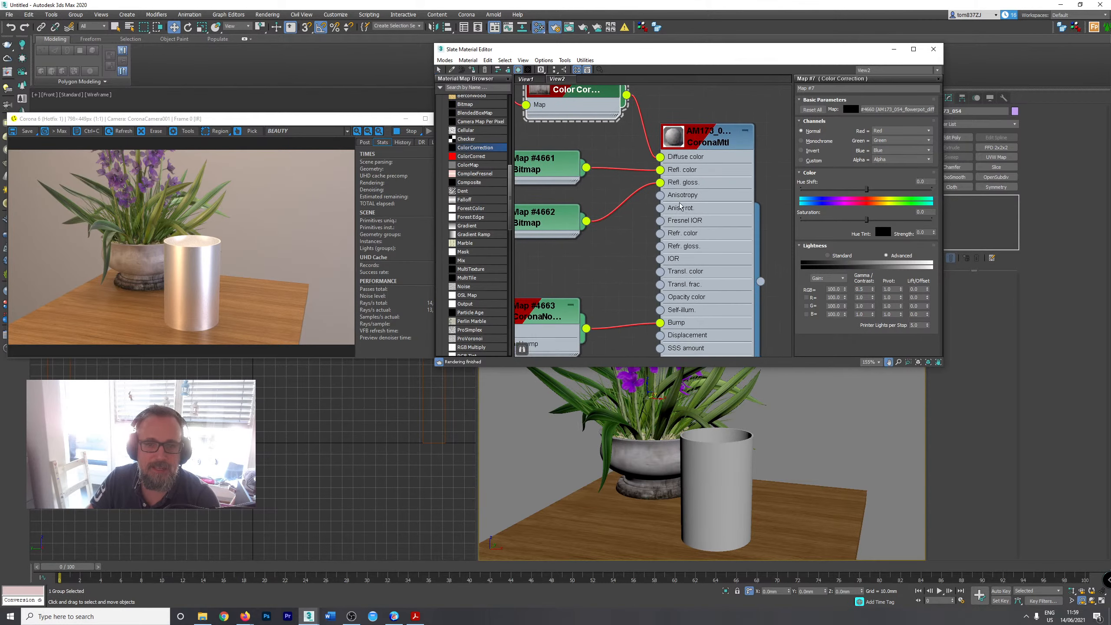
{"action": "left_click", "coordinate": [681, 144]}
{"action": "double_click", "coordinate": [682, 142]}
{"action": "scroll", "coordinate": [693, 298], "scroll_direction": "down", "scroll_amount": 1}
{"action": "middle_click_drag", "start_coordinate": [693, 294], "coordinate": [681, 170]}
{"action": "middle_click_drag", "start_coordinate": [680, 213], "coordinate": [772, 201]}
{"action": "left_click_drag", "start_coordinate": [640, 202], "coordinate": [627, 265]}
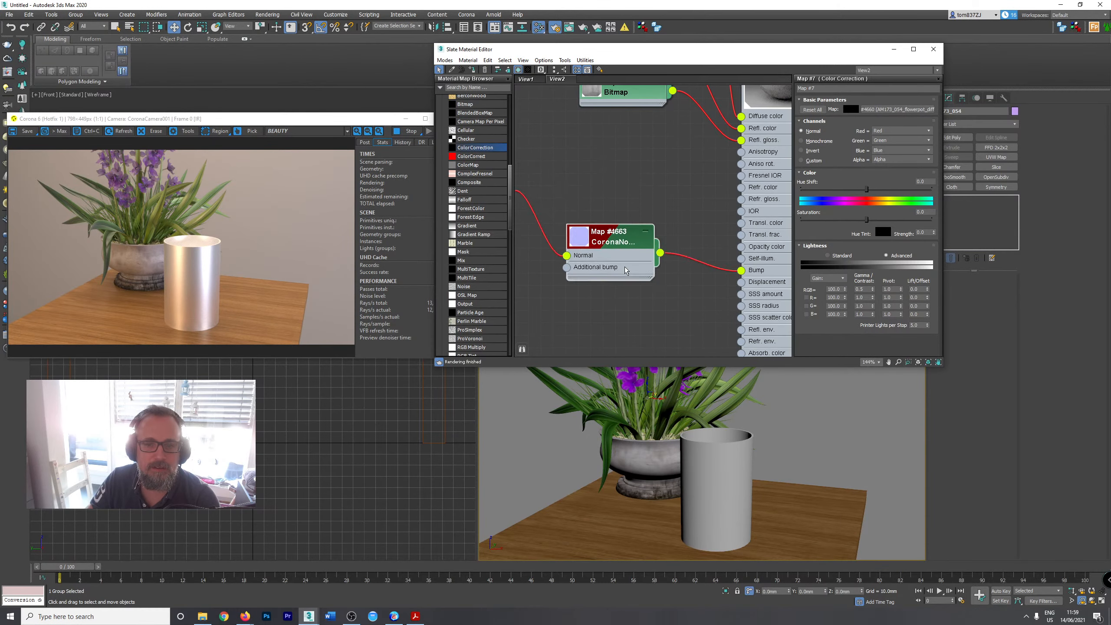
Open the map settings of the flowerpot material AM173_054_10 and set its Bump amount to 0.05.
{"action": "scroll", "coordinate": [626, 266], "scroll_direction": "down", "scroll_amount": 1}
{"action": "middle_click_drag", "start_coordinate": [626, 265], "coordinate": [569, 244]}
{"action": "left_click", "coordinate": [703, 262]}
{"action": "middle_click_drag", "start_coordinate": [765, 175], "coordinate": [739, 306]}
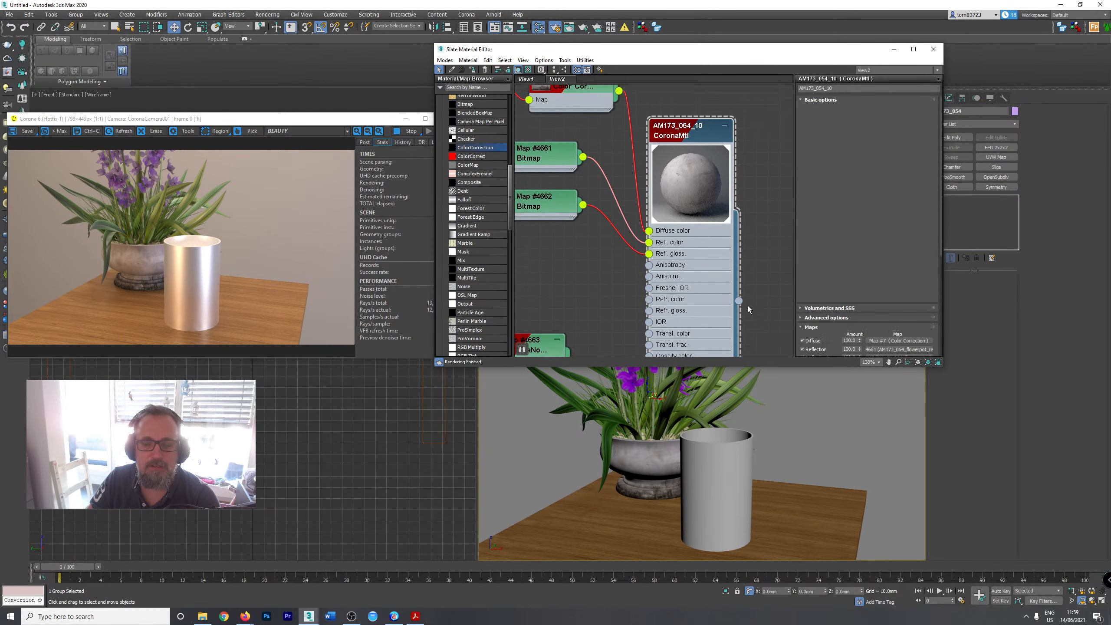
{"action": "left_click", "coordinate": [848, 318]}
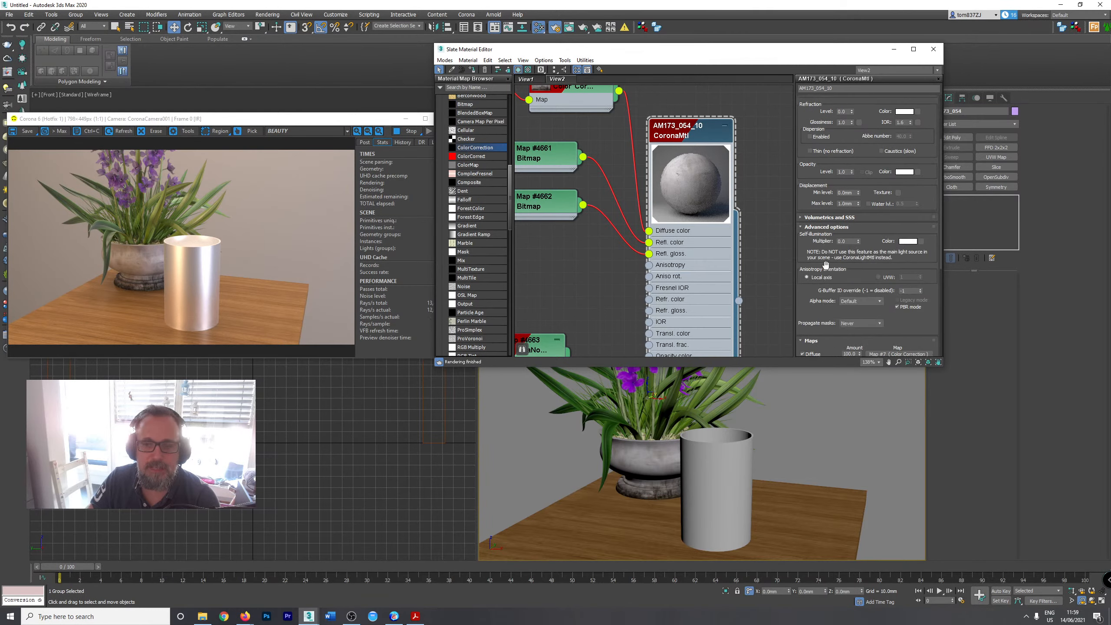
{"action": "left_click", "coordinate": [822, 228]}
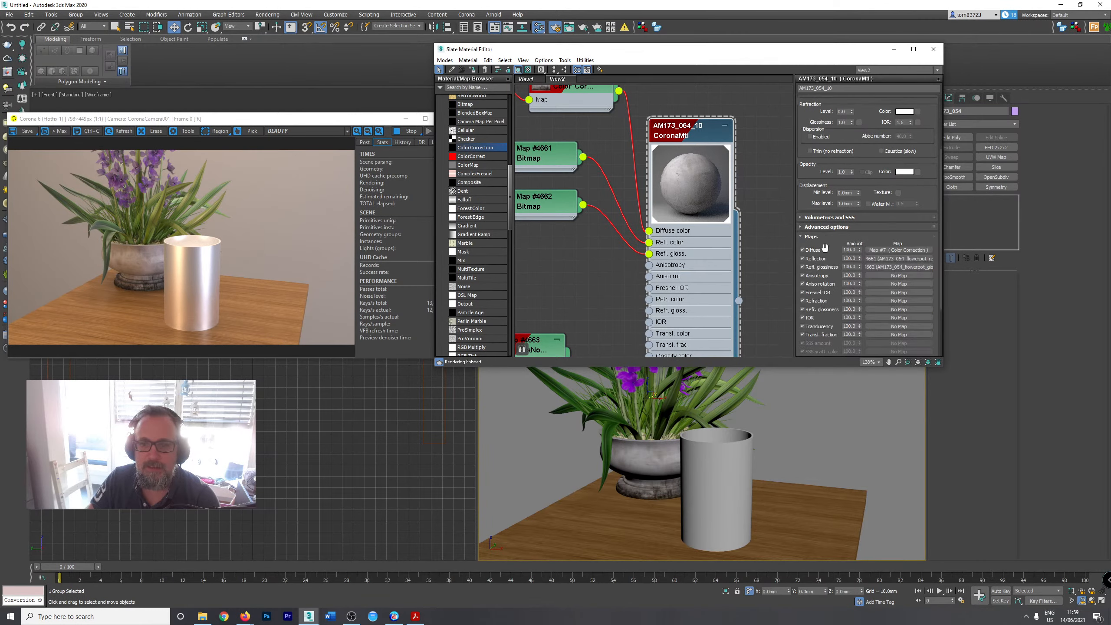
{"action": "scroll", "coordinate": [826, 263], "scroll_direction": "down", "scroll_amount": 3}
{"action": "left_click", "coordinate": [855, 323]}
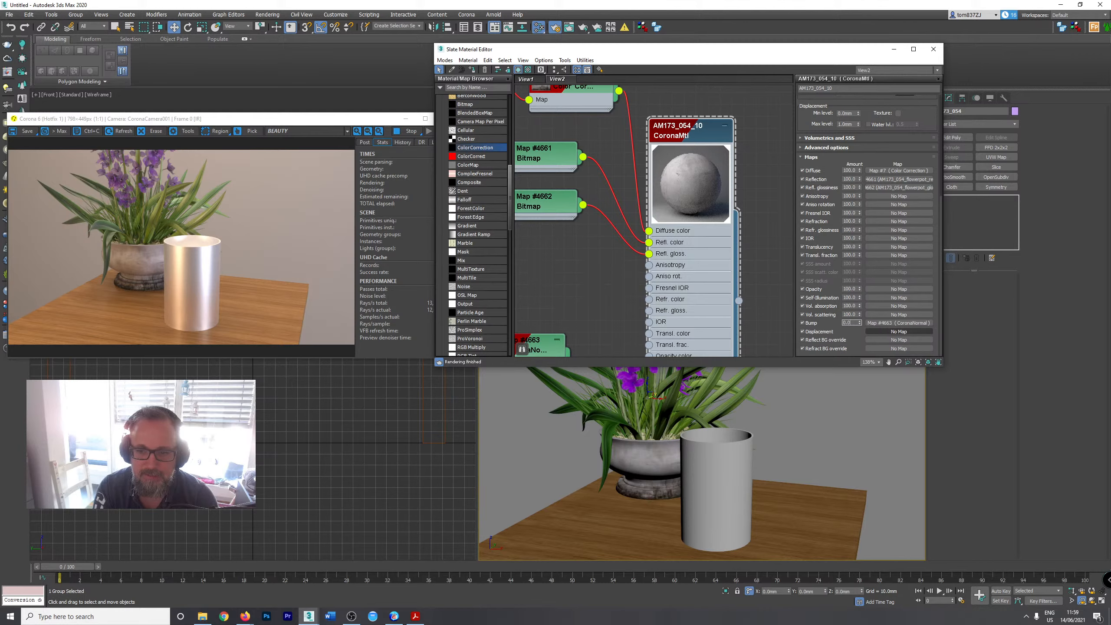
{"action": "type", "text": "0"}
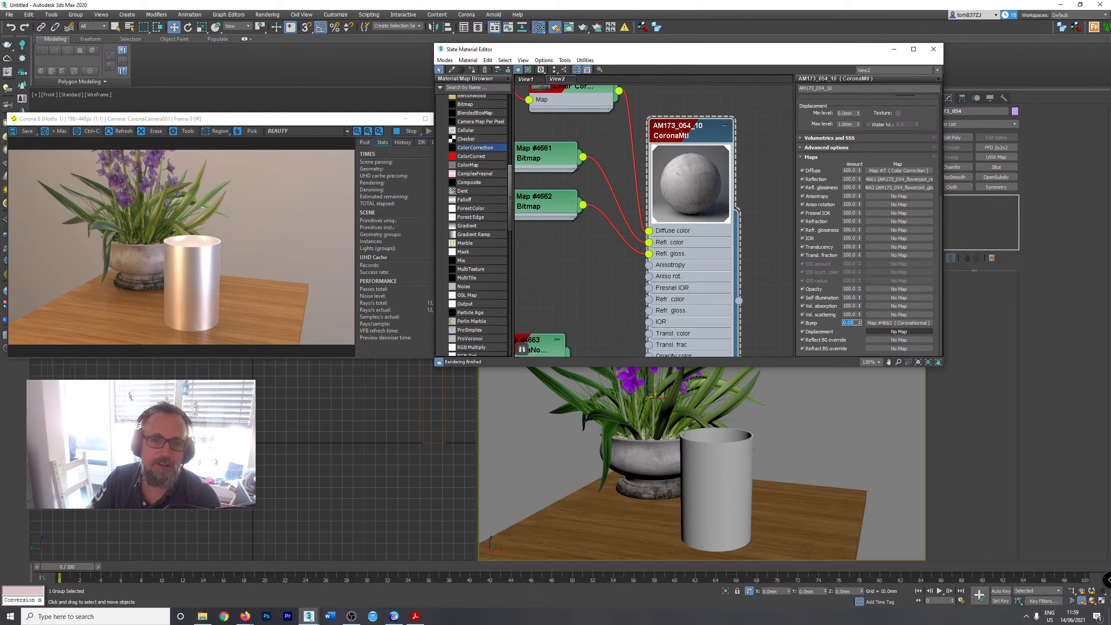
{"action": "key", "text": "Return"}
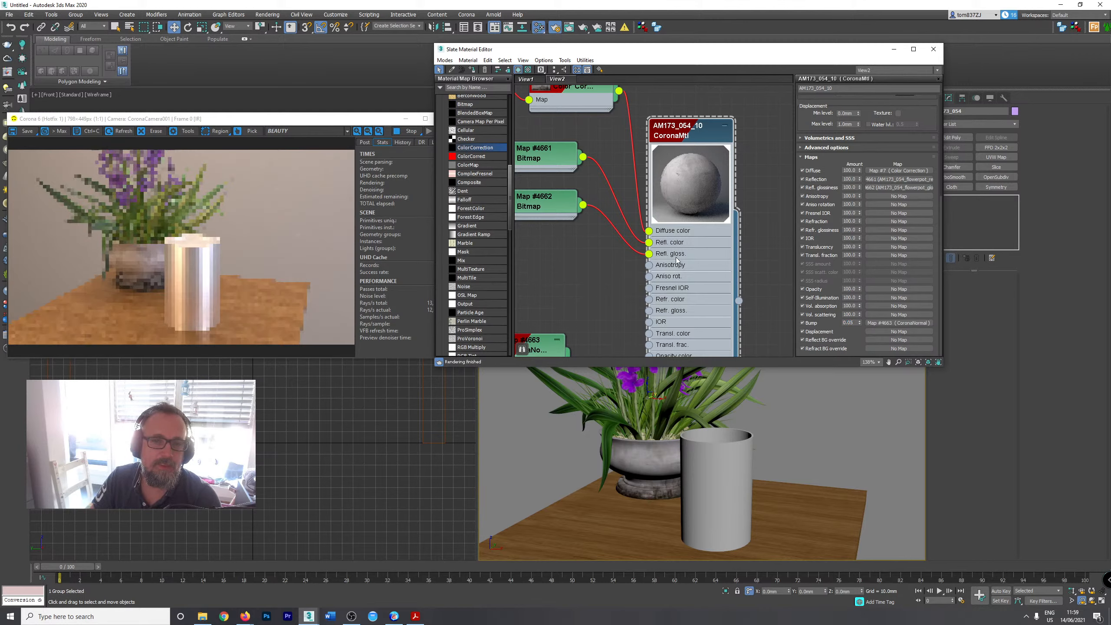
Move the reflection glossiness bitmap node, Map #4662, lower in the graph to separate it from Map #4661.
{"action": "middle_click_drag", "start_coordinate": [671, 258], "coordinate": [692, 277]}
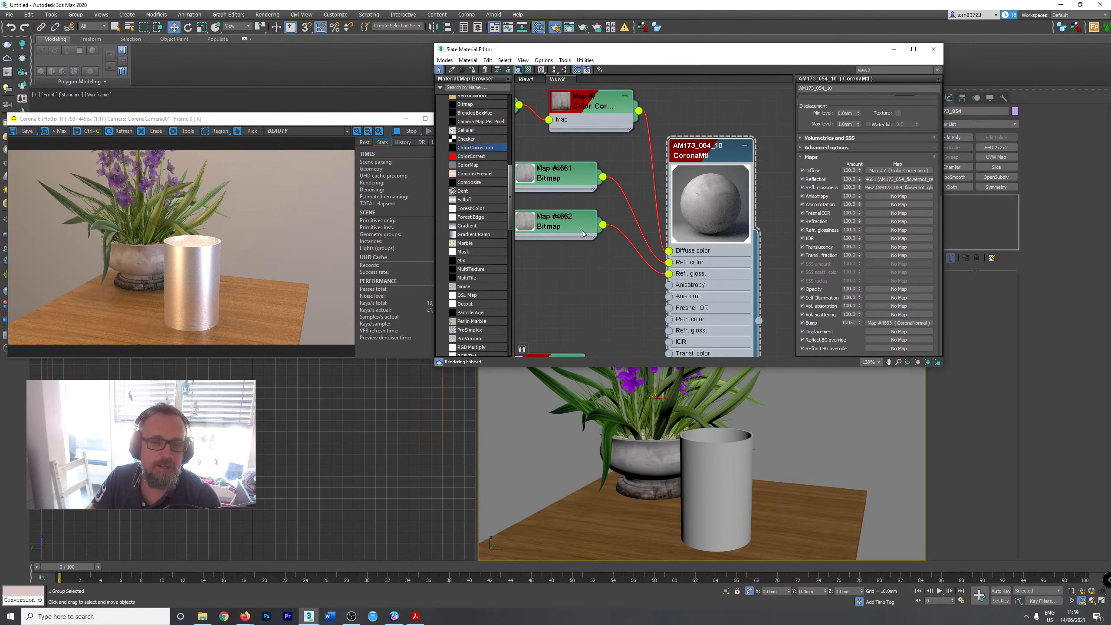
{"action": "left_click_drag", "start_coordinate": [578, 230], "coordinate": [577, 279]}
{"action": "left_click", "coordinate": [678, 258]}
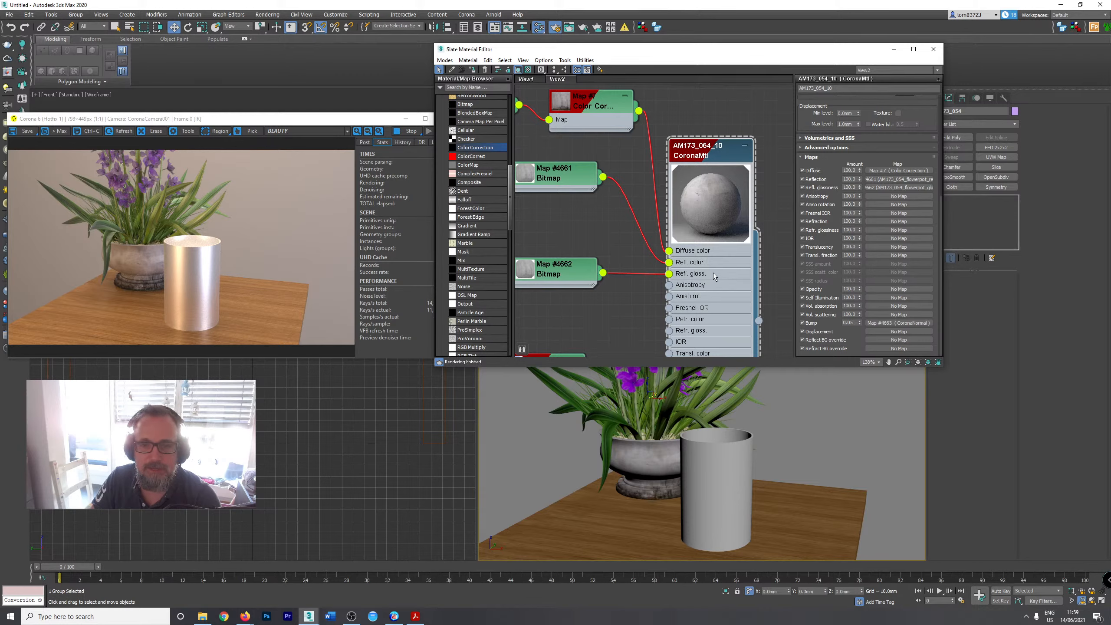
Review the flowerpot material's reflection glossiness, Fresnel IOR and anisotropy settings together with its assigned maps.
{"action": "left_click", "coordinate": [824, 158]}
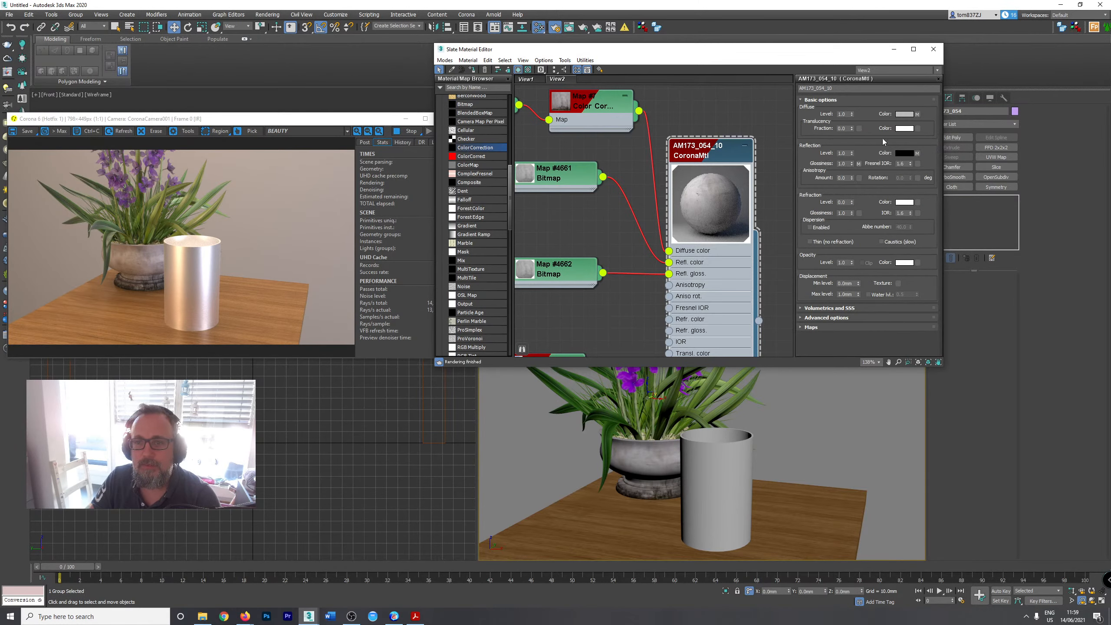
{"action": "double_click", "coordinate": [903, 164]}
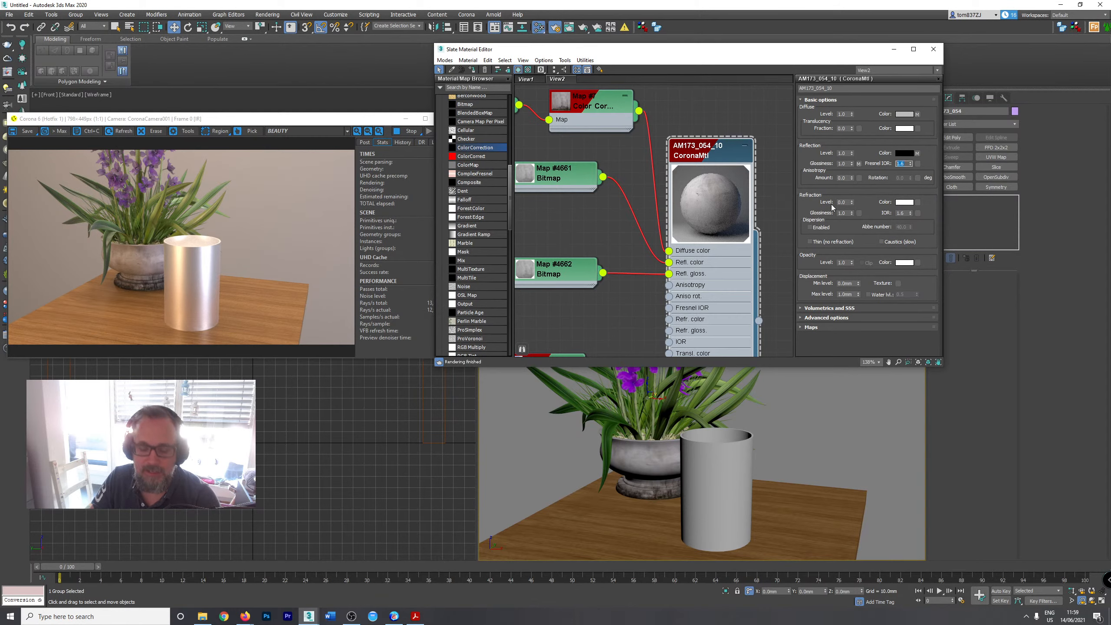
{"action": "double_click", "coordinate": [842, 177]}
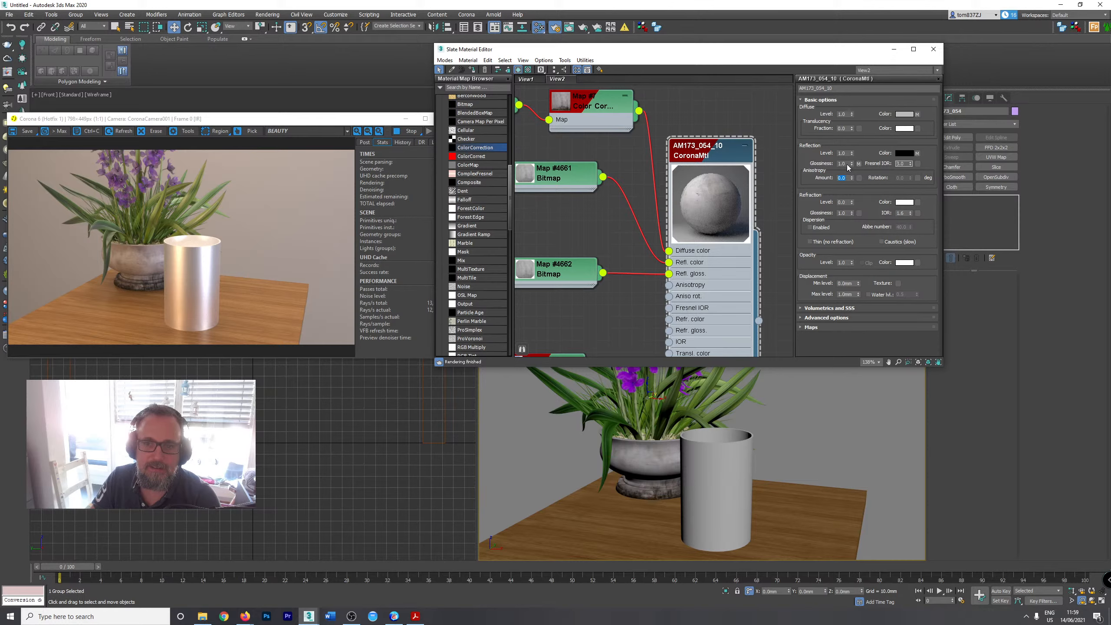
{"action": "left_click", "coordinate": [821, 325]}
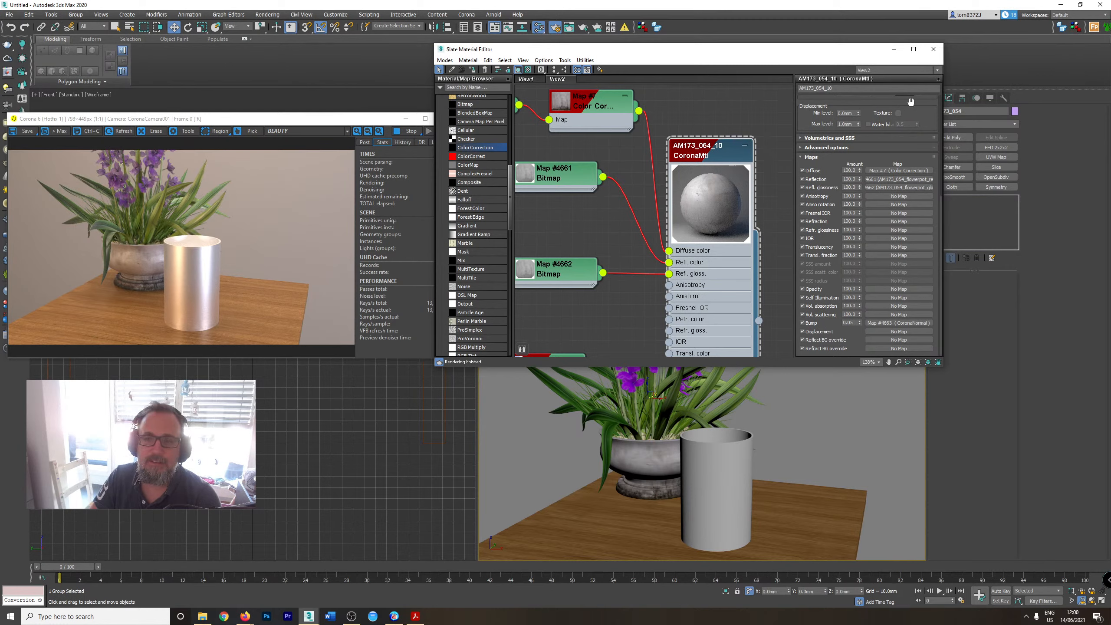
{"action": "scroll", "coordinate": [913, 100], "scroll_direction": "up", "scroll_amount": 5}
Try a Fresnel IOR of 10 on the flowerpot material, then set it to 7.
{"action": "double_click", "coordinate": [904, 164]}
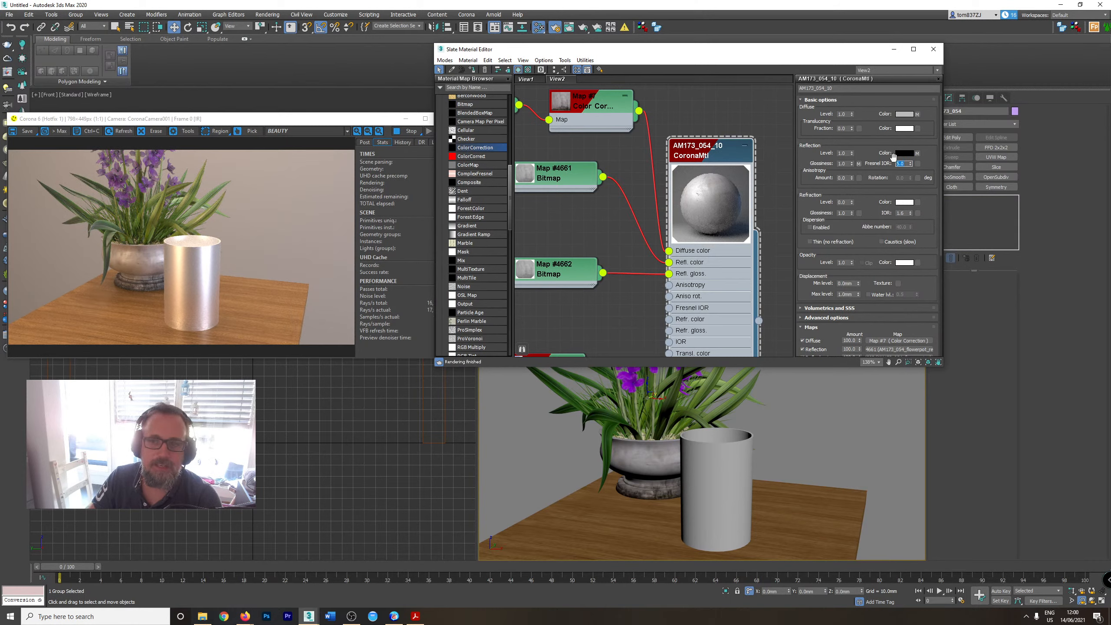
{"action": "type", "text": "10"}
{"action": "key", "text": "Return"}
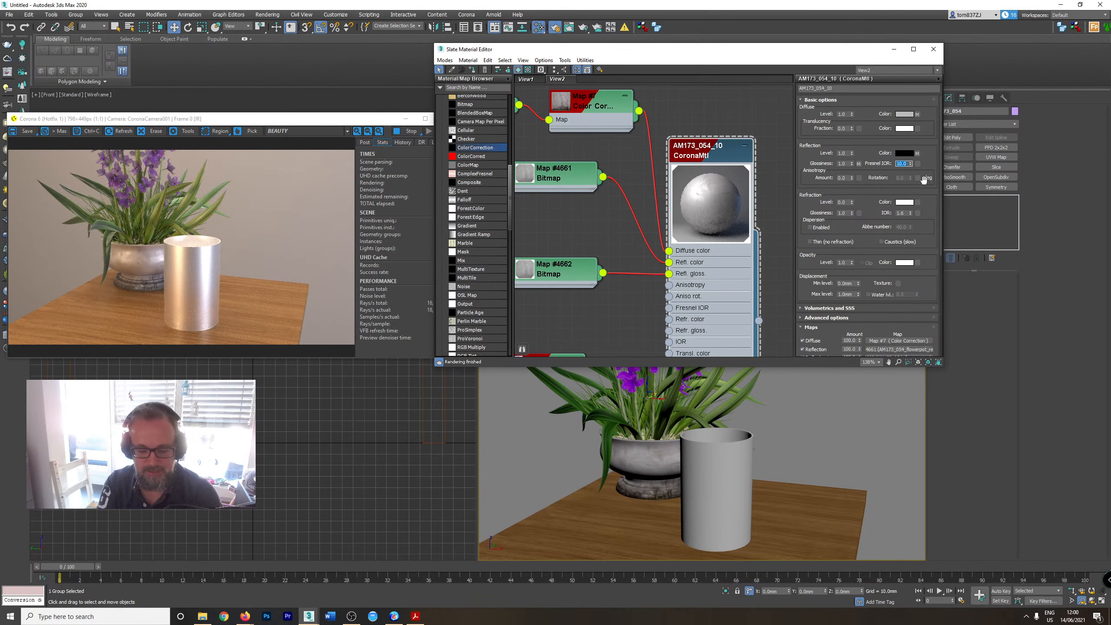
{"action": "type", "text": "7"}
{"action": "key", "text": "Return"}
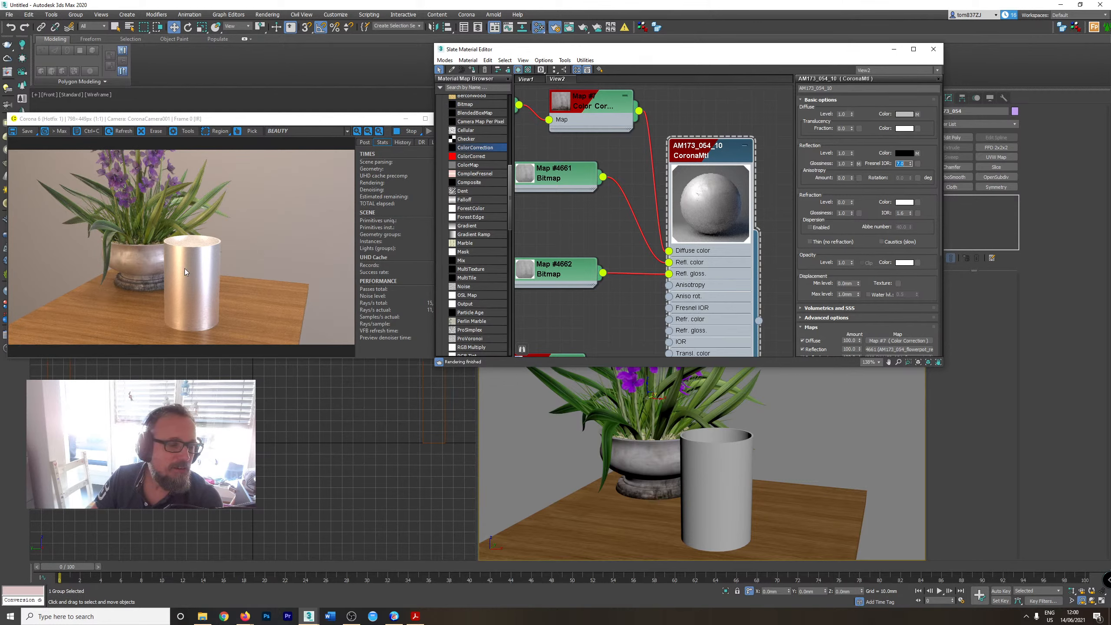
Select the table and bring up View1 of the material graph.
{"action": "left_click", "coordinate": [728, 493]}
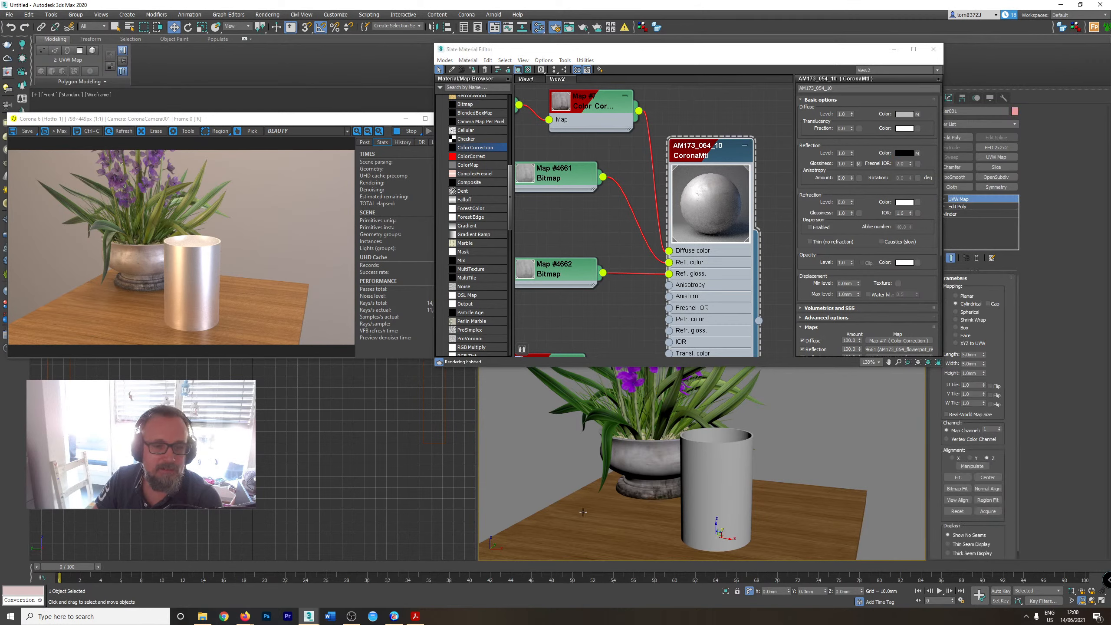
{"action": "key", "text": "ctrl+shift+c"}
{"action": "scroll", "coordinate": [651, 245], "scroll_direction": "down", "scroll_amount": 2}
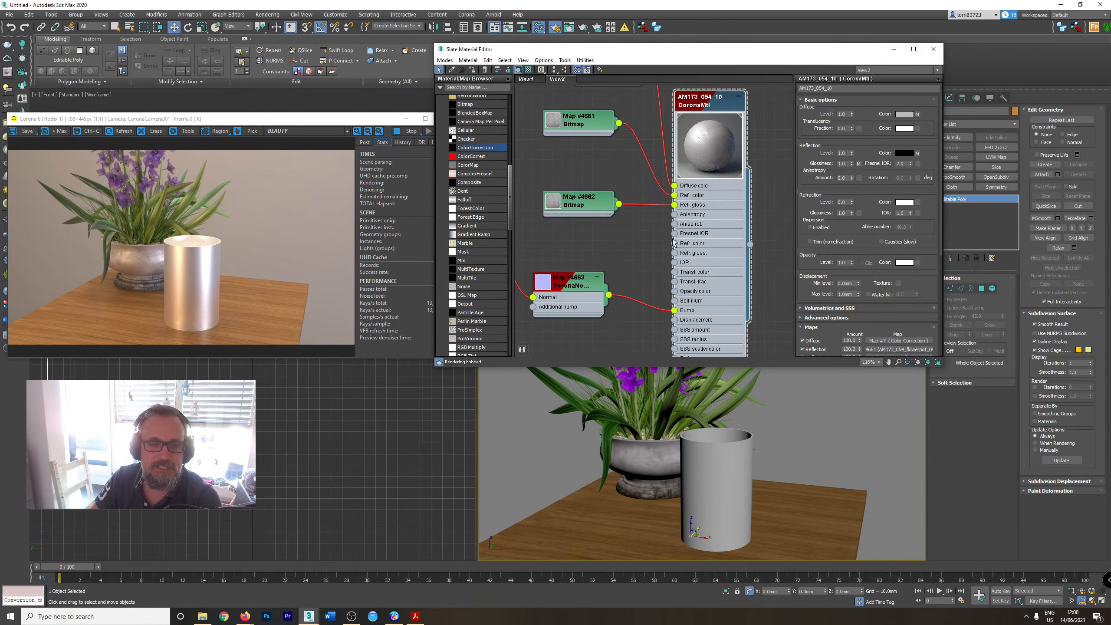
{"action": "left_click", "coordinate": [526, 80]}
{"action": "scroll", "coordinate": [589, 199], "scroll_direction": "down", "scroll_amount": 1}
{"action": "middle_click_drag", "start_coordinate": [588, 199], "coordinate": [683, 198]}
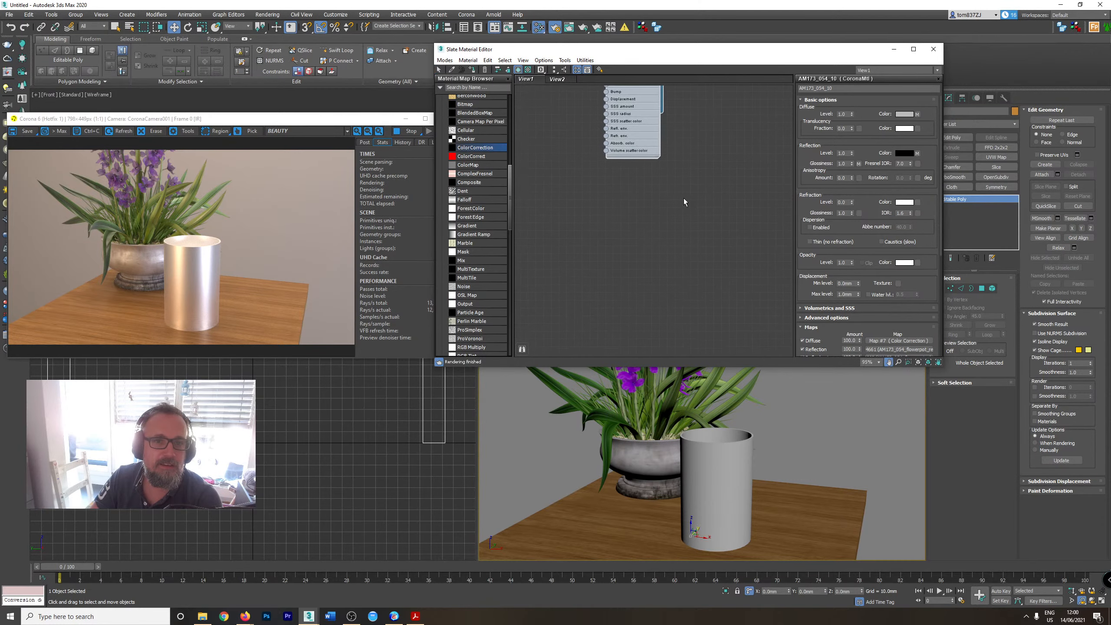
Rename the material graph view View2 as plant.
{"action": "right_click", "coordinate": [552, 81]}
{"action": "left_click", "coordinate": [577, 91]}
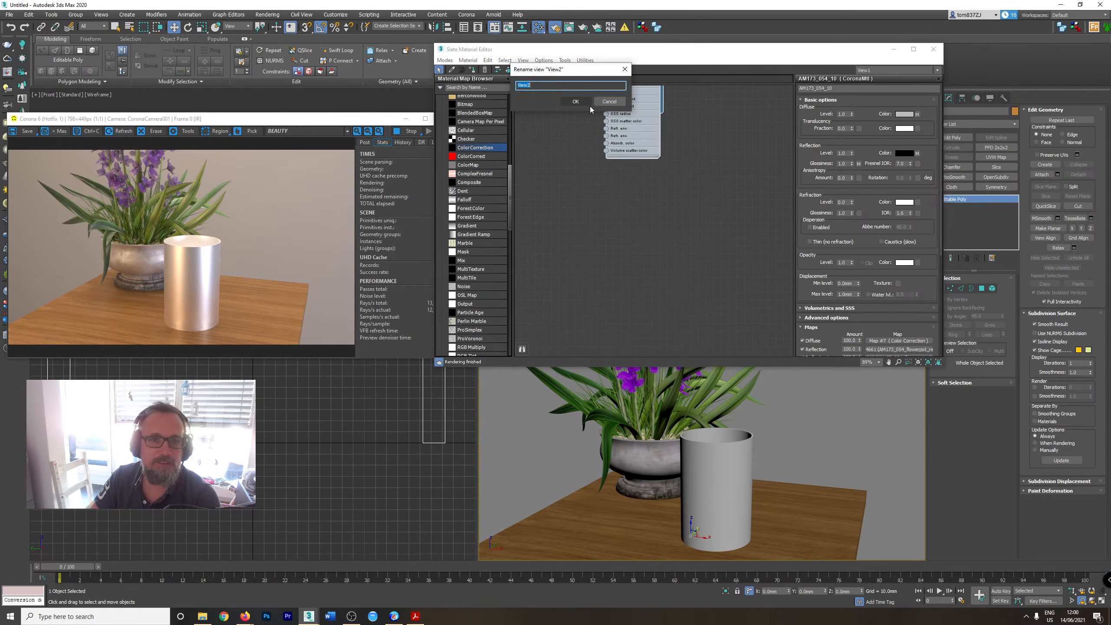
{"action": "type", "text": "plant"}
{"action": "left_click", "coordinate": [590, 106]}
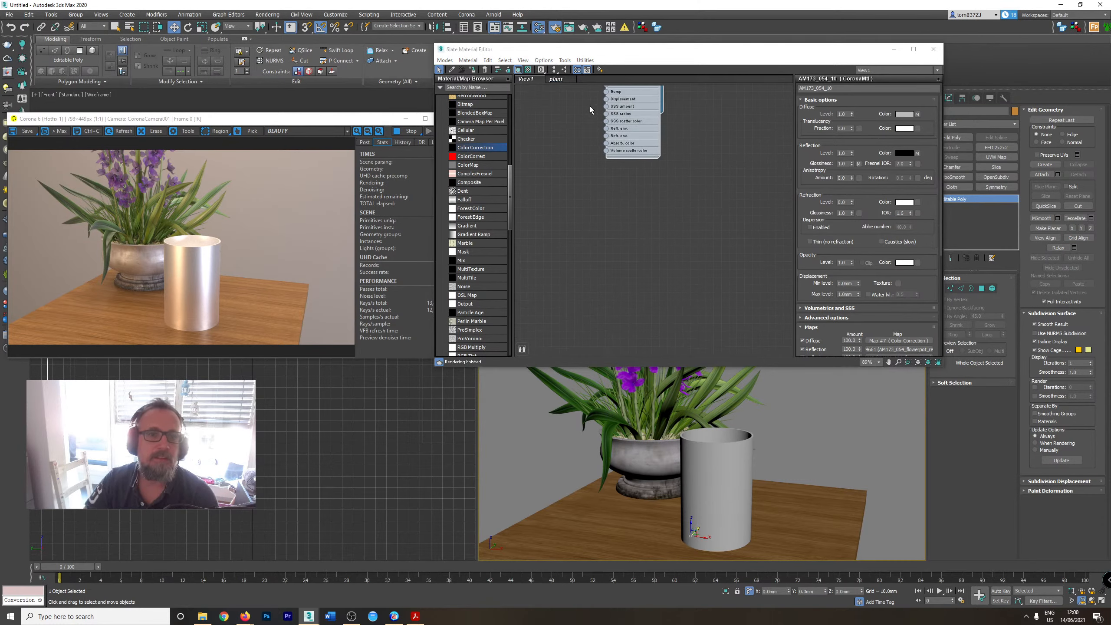
Insert a Color Correction map between the wood bitmap Map #1 and the table material's diffuse color, spacing the bitmap node farther away.
{"action": "middle_click_drag", "start_coordinate": [595, 180], "coordinate": [582, 297]}
{"action": "scroll", "coordinate": [582, 296], "scroll_direction": "down", "scroll_amount": 3}
{"action": "scroll", "coordinate": [709, 247], "scroll_direction": "down", "scroll_amount": 1}
{"action": "middle_click_drag", "start_coordinate": [709, 247], "coordinate": [572, 166]}
{"action": "scroll", "coordinate": [644, 164], "scroll_direction": "up", "scroll_amount": 3}
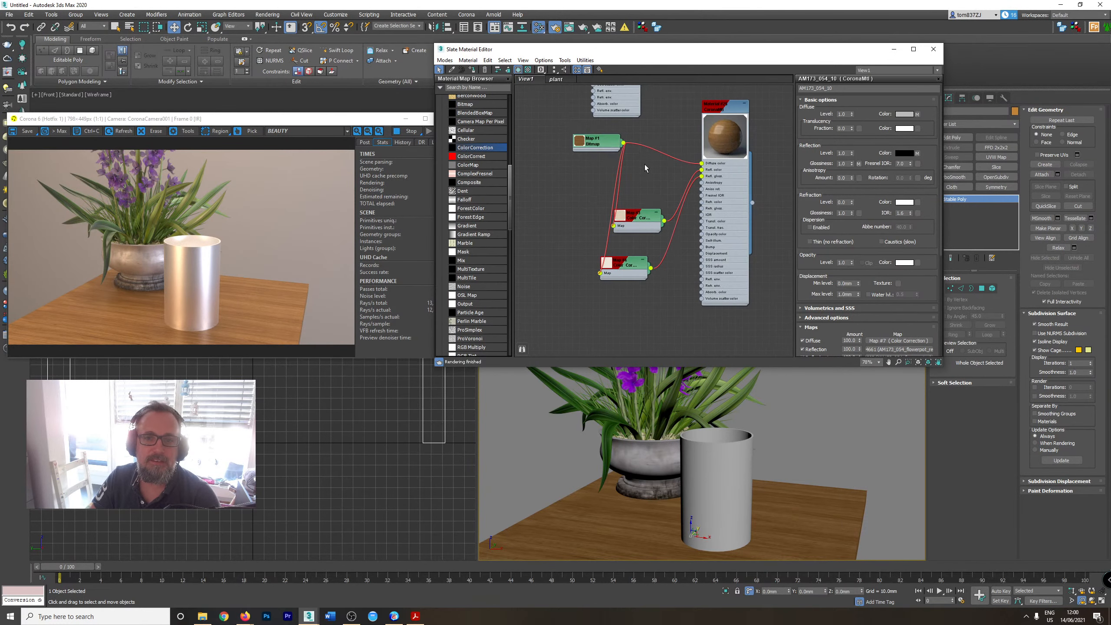
{"action": "left_click_drag", "start_coordinate": [593, 136], "coordinate": [546, 144]}
{"action": "middle_click_drag", "start_coordinate": [636, 178], "coordinate": [696, 192]}
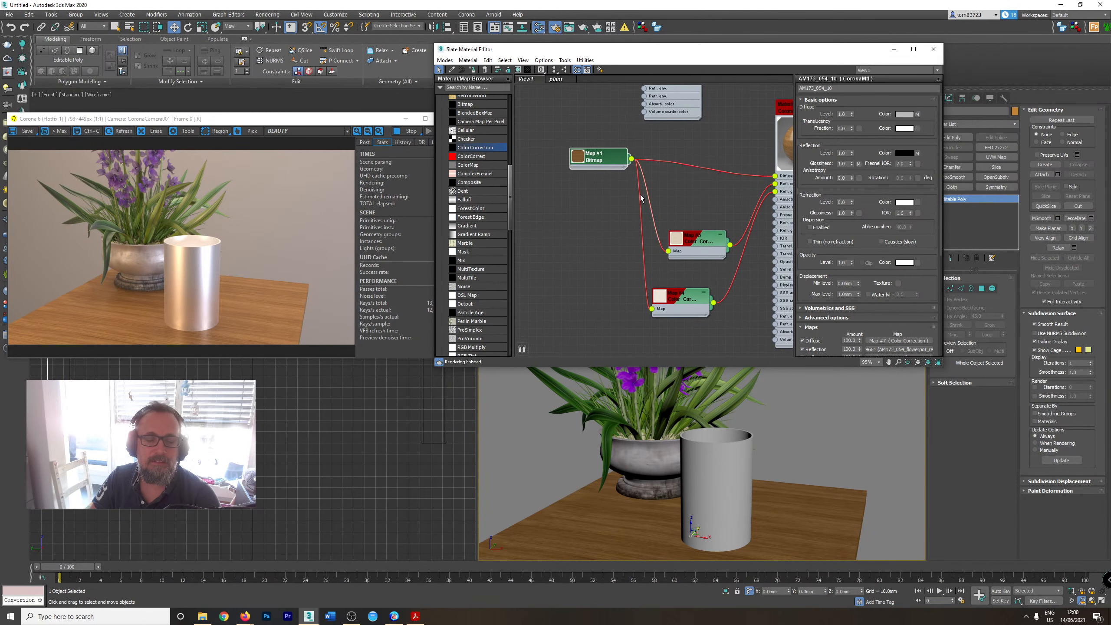
{"action": "left_click_drag", "start_coordinate": [665, 169], "coordinate": [700, 156]}
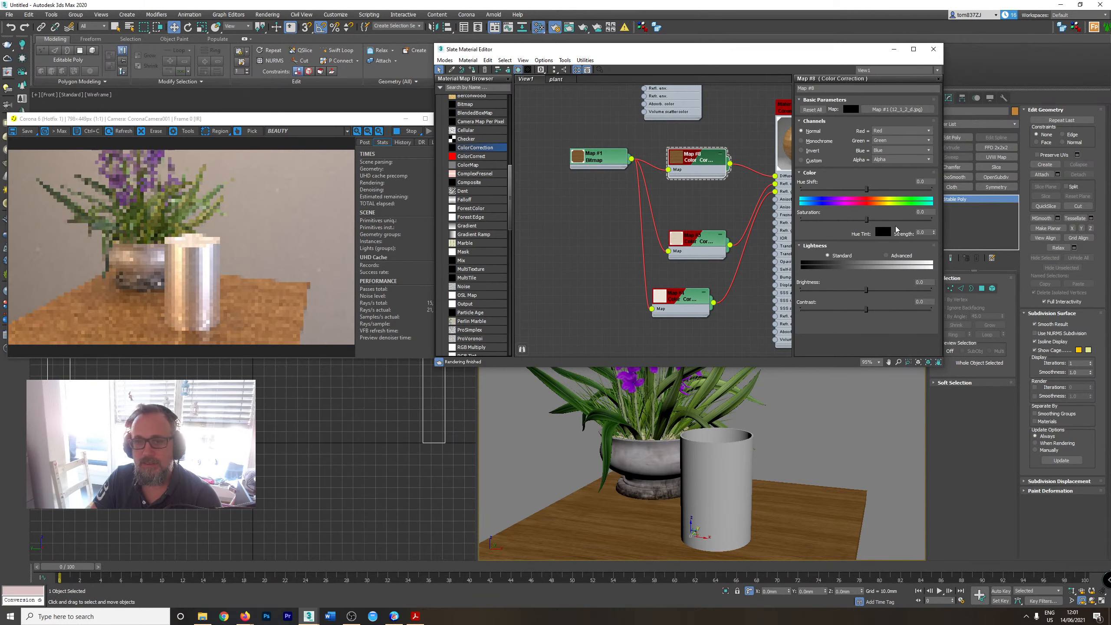
Switch the diffuse Color Correction to Advanced lightness, set RGB gamma to 0.7 and lower the saturation to about -33.
{"action": "left_click", "coordinate": [885, 255]}
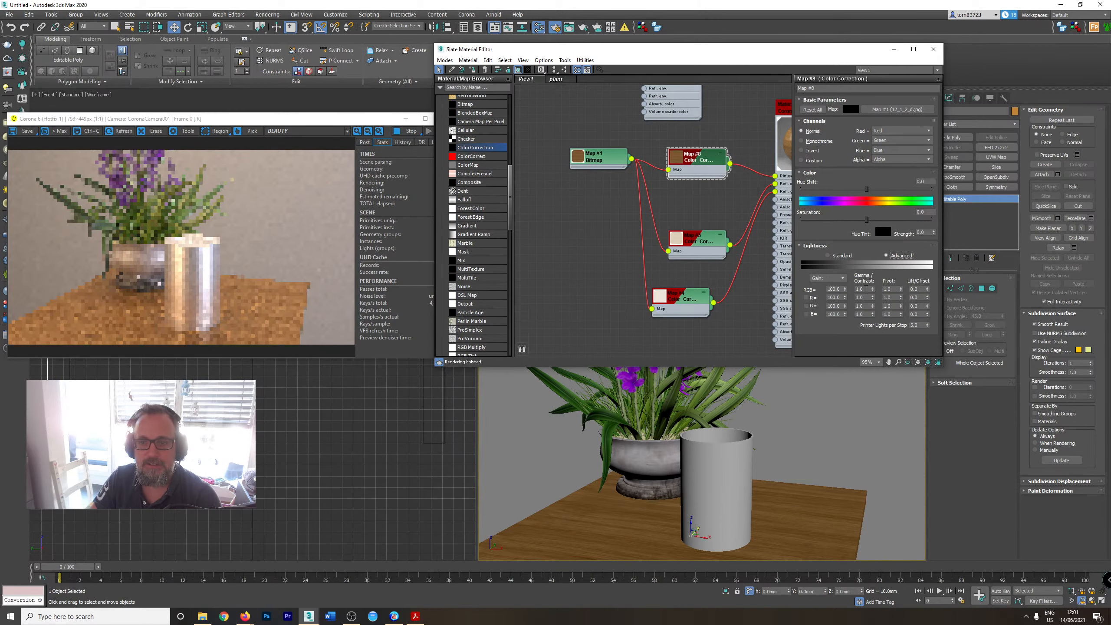
{"action": "double_click", "coordinate": [866, 288]}
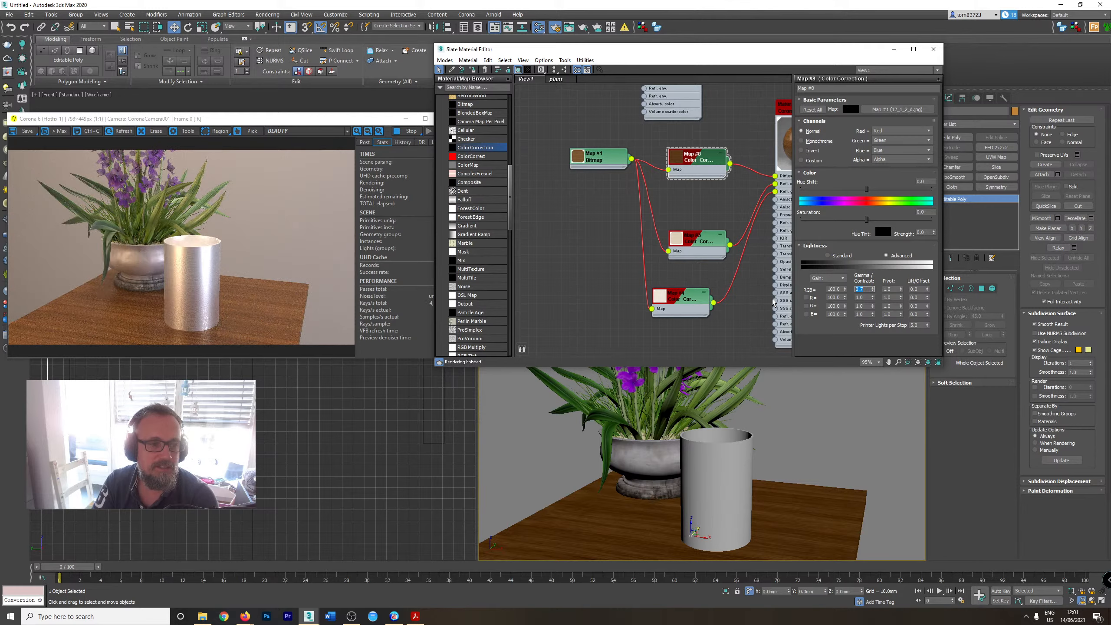
{"action": "mouse_move", "coordinate": [840, 220]}
{"action": "left_mouse_down"}
{"action": "mouse_move", "coordinate": [855, 222]}
{"action": "mouse_move", "coordinate": [843, 220]}
{"action": "left_mouse_up"}
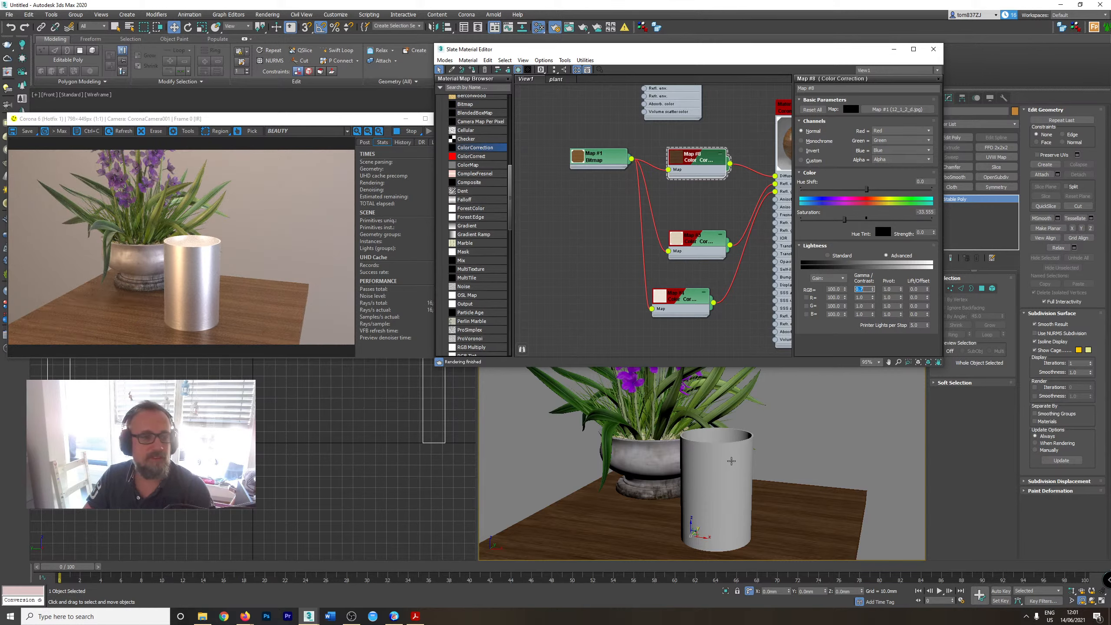
Move the cylinder slightly sideways away from the flowerpot and frame the camera closer on it.
{"action": "left_click", "coordinate": [744, 507]}
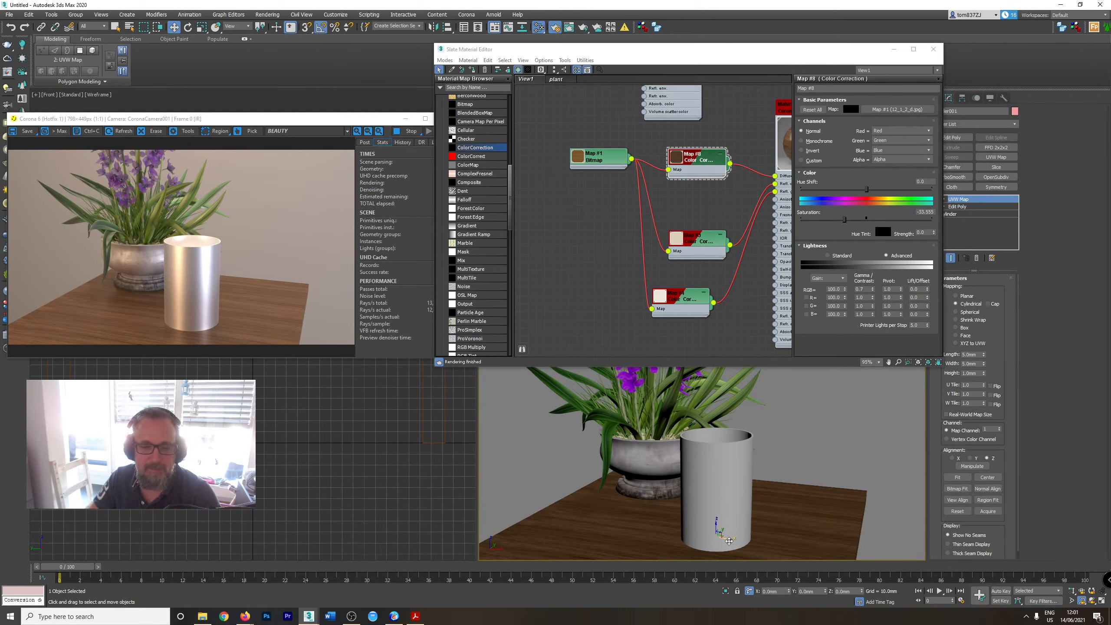
{"action": "left_click_drag", "start_coordinate": [729, 540], "coordinate": [746, 543]}
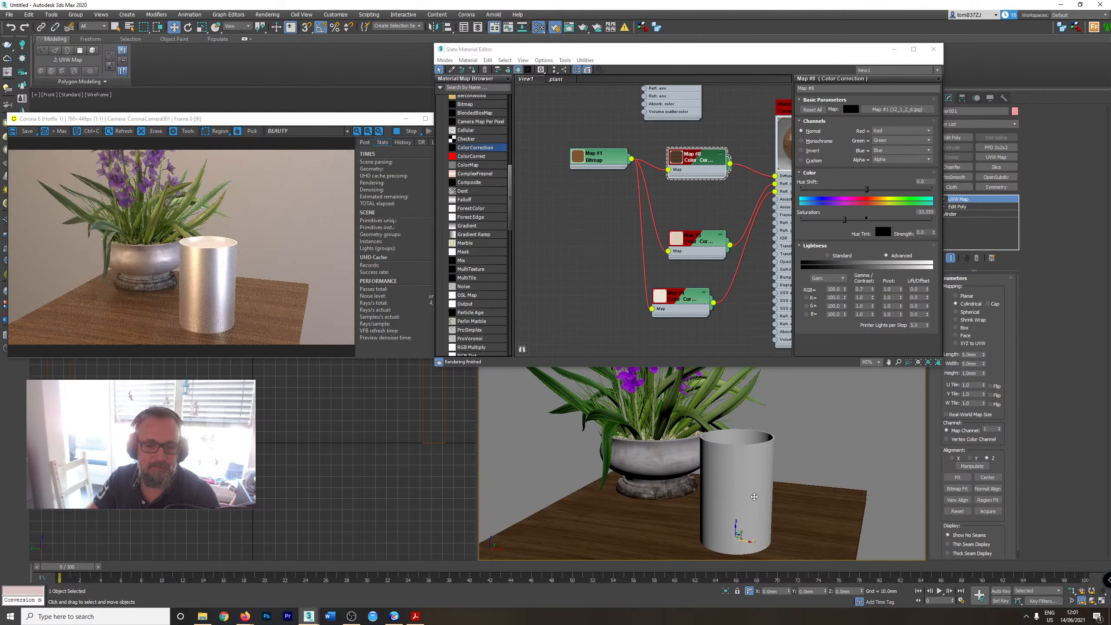
{"action": "scroll", "coordinate": [754, 497], "scroll_direction": "up", "scroll_amount": 6}
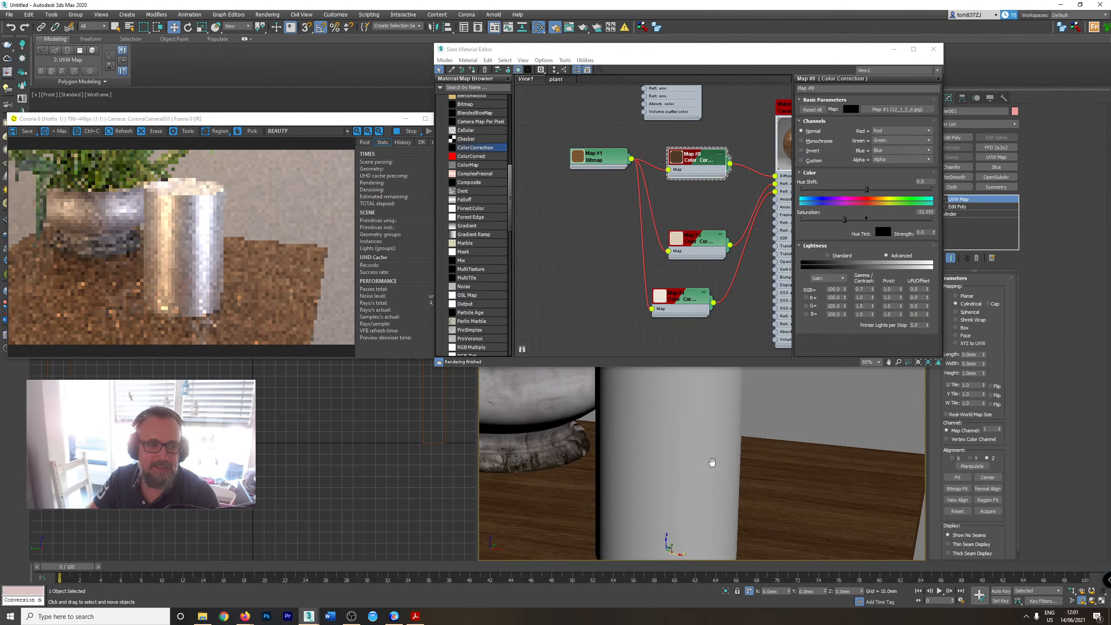
{"action": "scroll", "coordinate": [712, 462], "scroll_direction": "down", "scroll_amount": 6}
{"action": "scroll", "coordinate": [661, 205], "scroll_direction": "down", "scroll_amount": 2}
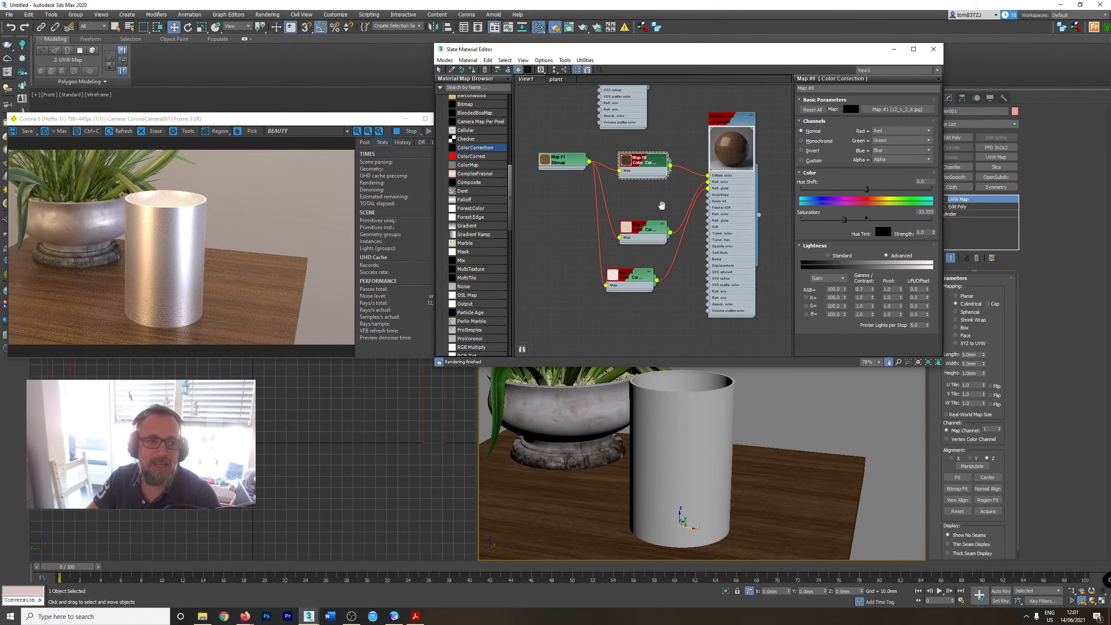
Locate the cylinder's Material #27 in the graph and open the parameters of its reflection color Noise map, Map #2.
{"action": "scroll", "coordinate": [677, 199], "scroll_direction": "down", "scroll_amount": 1}
{"action": "middle_click_drag", "start_coordinate": [677, 199], "coordinate": [663, 243]}
{"action": "scroll", "coordinate": [682, 280], "scroll_direction": "down", "scroll_amount": 4}
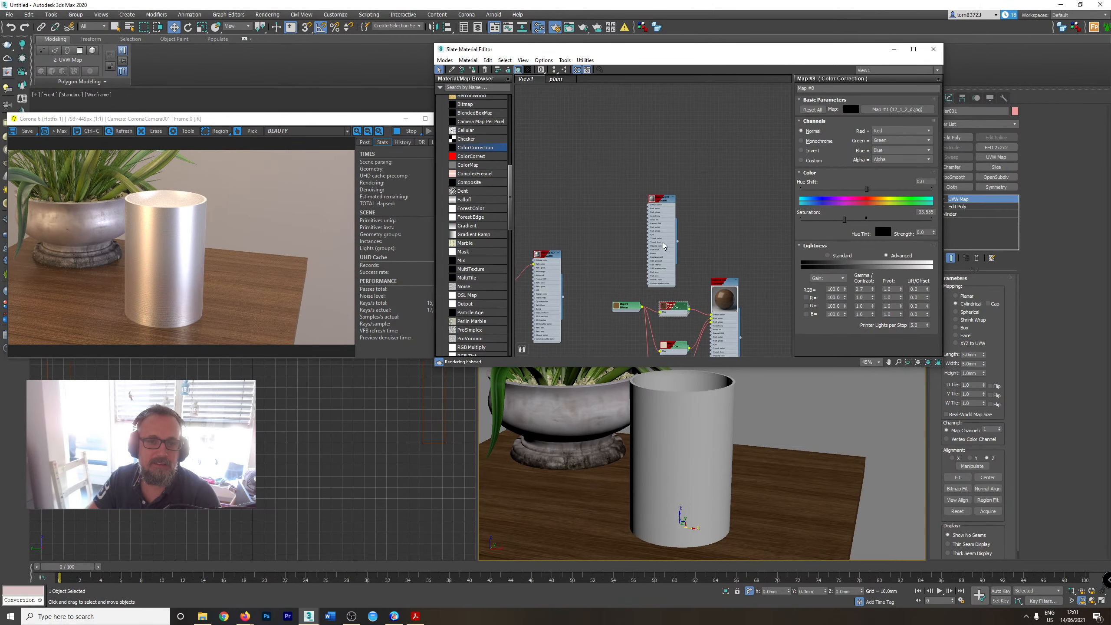
{"action": "scroll", "coordinate": [663, 246], "scroll_direction": "up", "scroll_amount": 8}
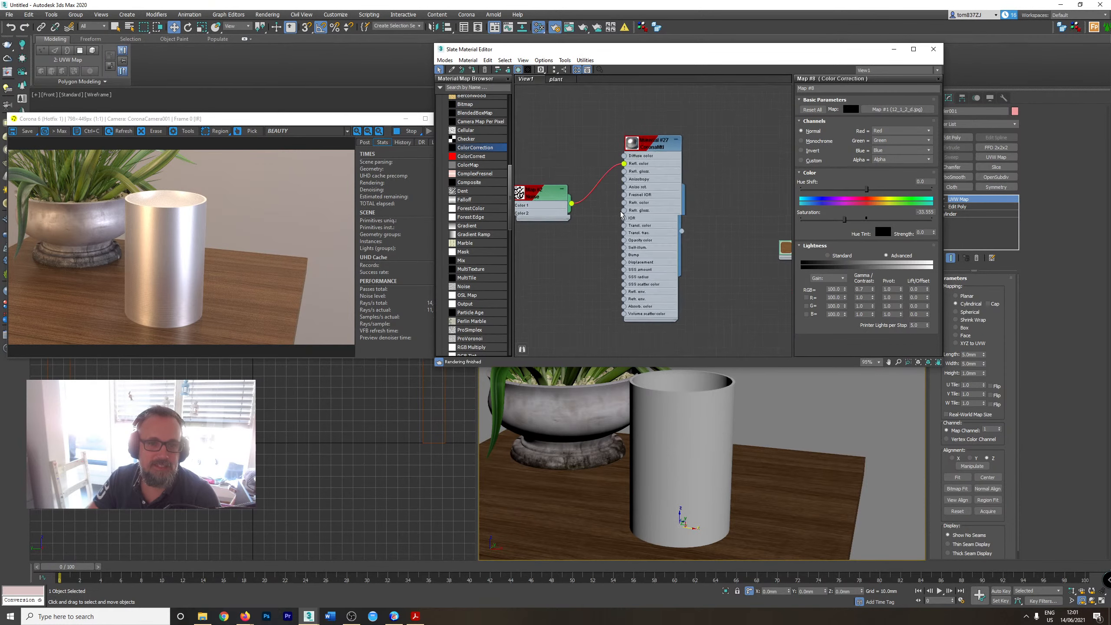
{"action": "scroll", "coordinate": [621, 214], "scroll_direction": "up", "scroll_amount": 2}
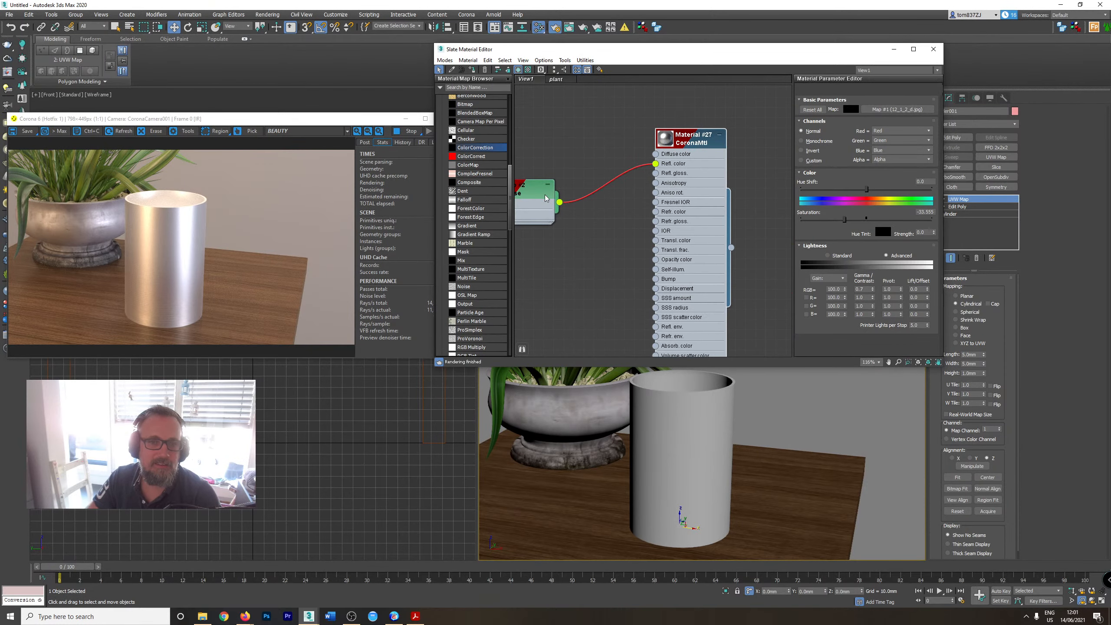
{"action": "double_click", "coordinate": [693, 138]}
{"action": "left_click_drag", "start_coordinate": [523, 205], "coordinate": [573, 216]}
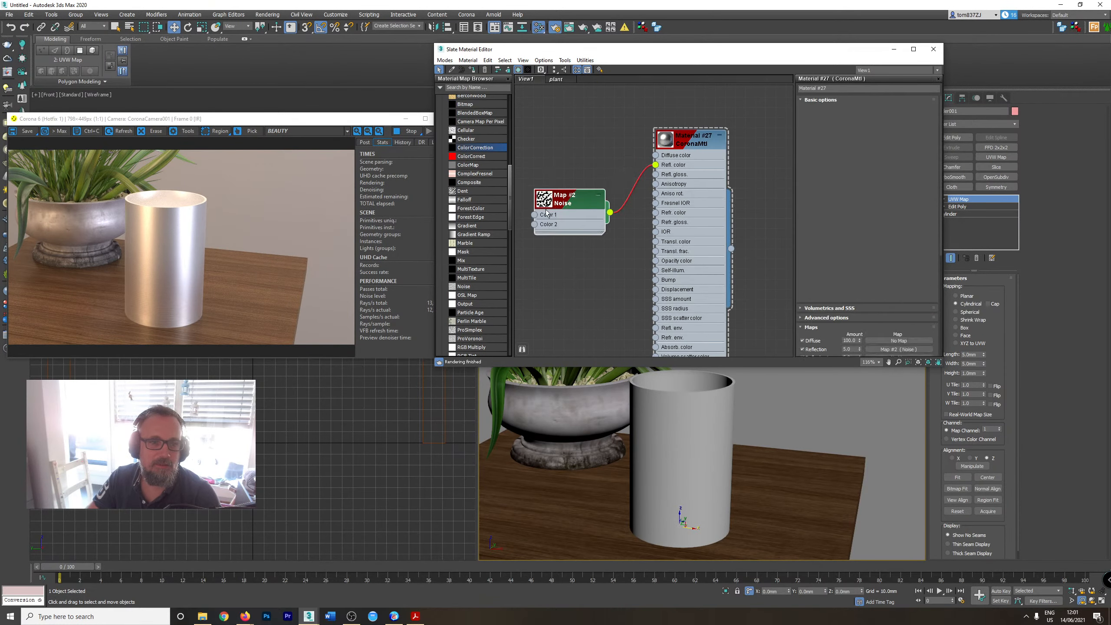
{"action": "double_click", "coordinate": [566, 227]}
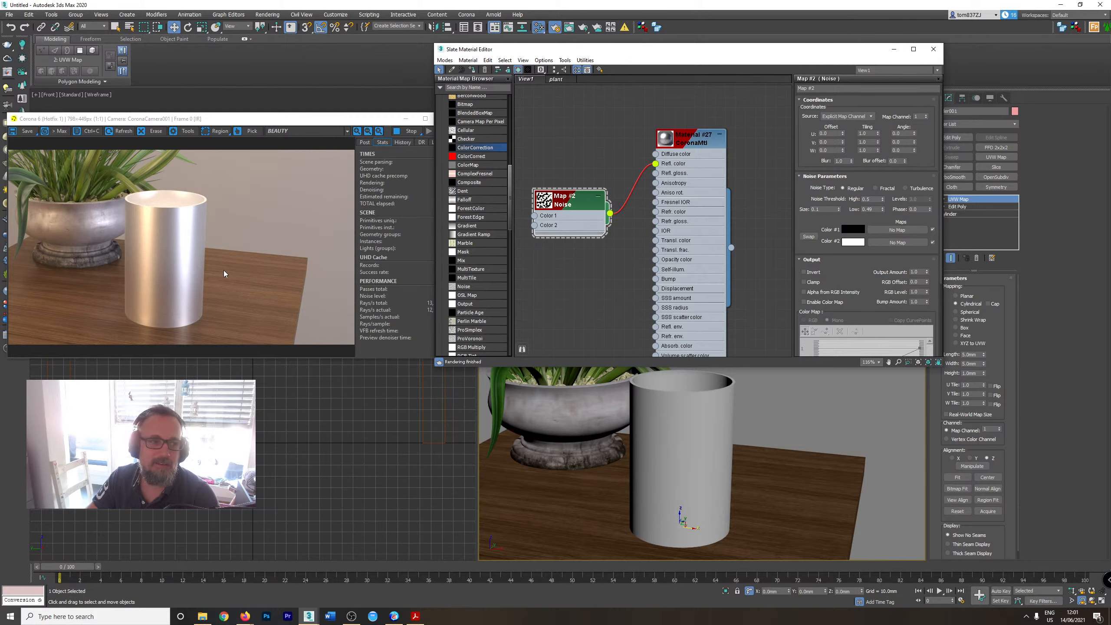
Remove the UVW Map modifier from the cylinder.
{"action": "left_click", "coordinate": [363, 301]}
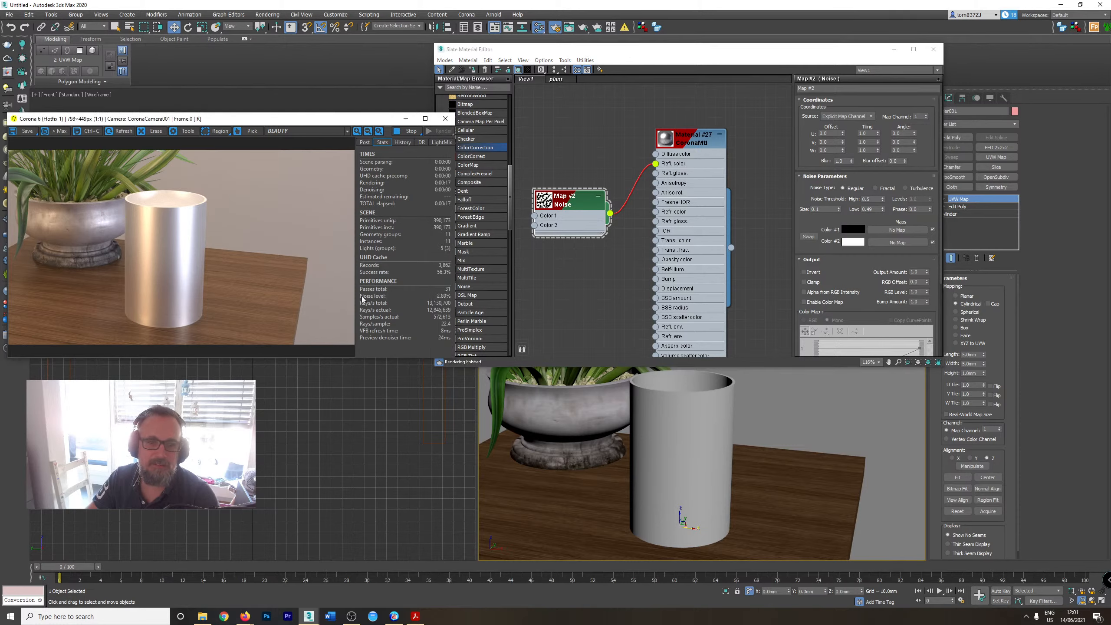
{"action": "left_click", "coordinate": [977, 258]}
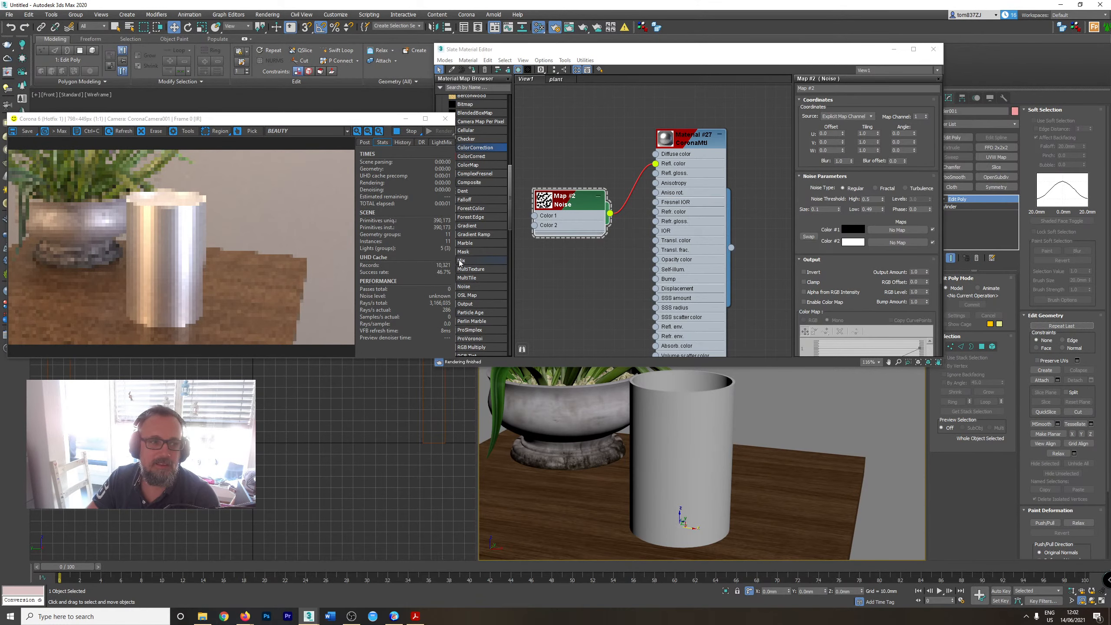
Set the Noise map Map #2 to Object XYZ coordinates with a size of 10.
{"action": "left_click", "coordinate": [552, 217]}
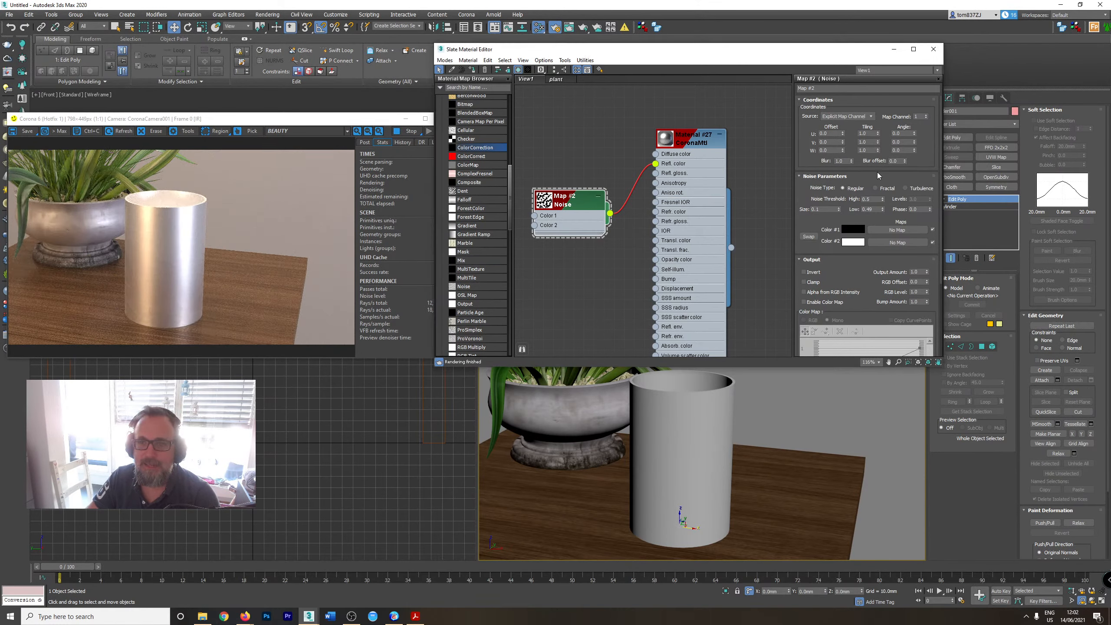
{"action": "left_click", "coordinate": [845, 116]}
{"action": "left_click", "coordinate": [834, 125]}
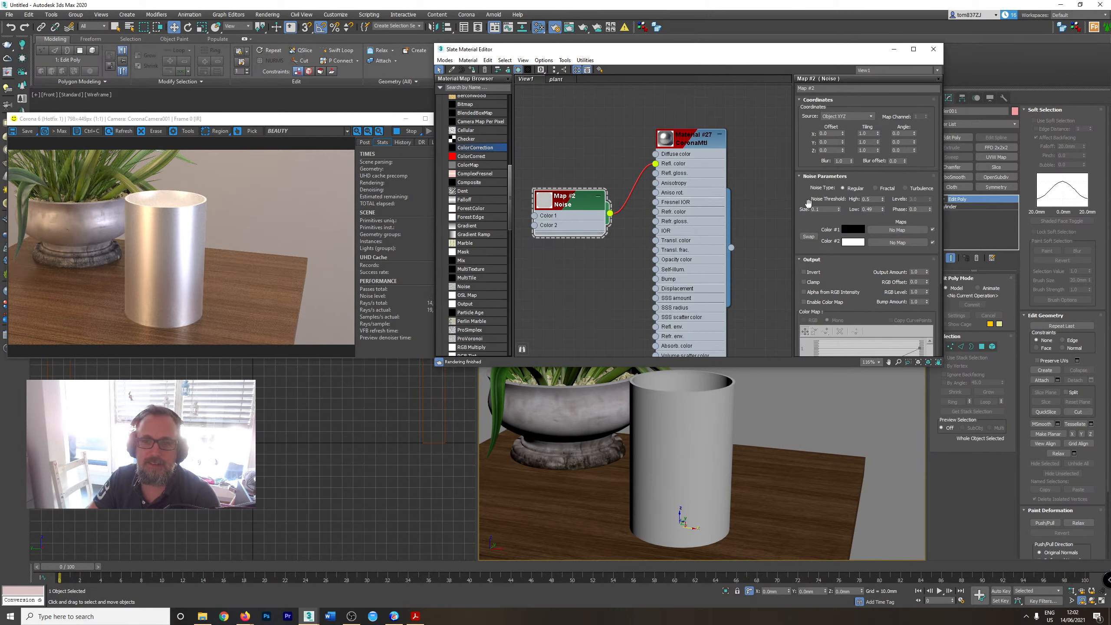
{"action": "type", "text": "10"}
{"action": "key", "text": "Tab"}
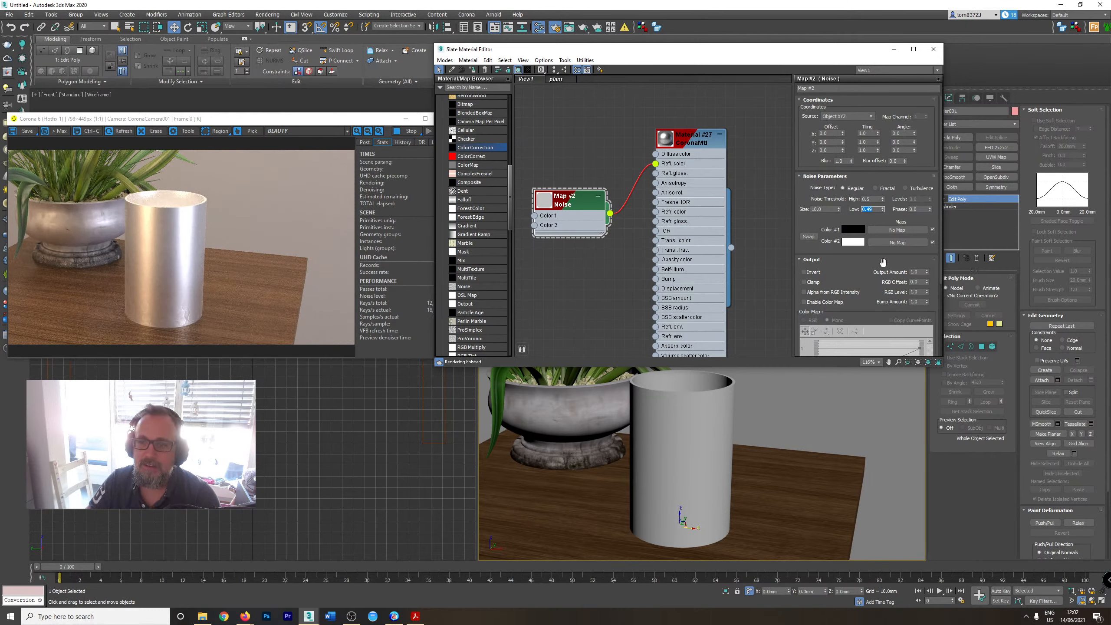
Disconnect the Noise map from Material #27's reflection color and delete the Map #2 node.
{"action": "left_click", "coordinate": [707, 258]}
{"action": "double_click", "coordinate": [705, 204]}
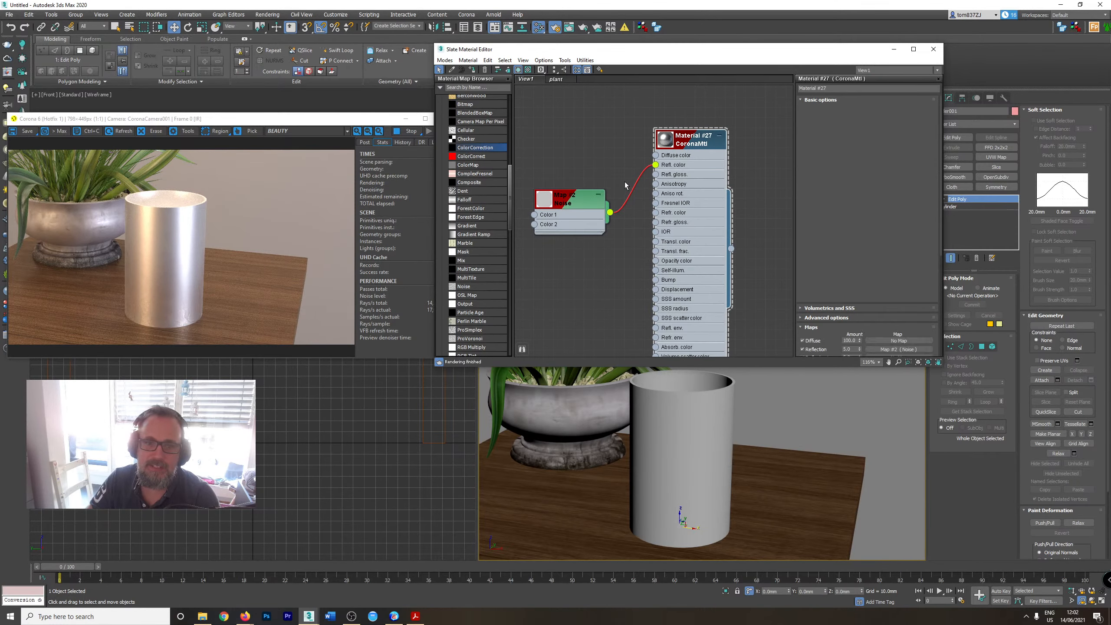
{"action": "key", "text": "Delete"}
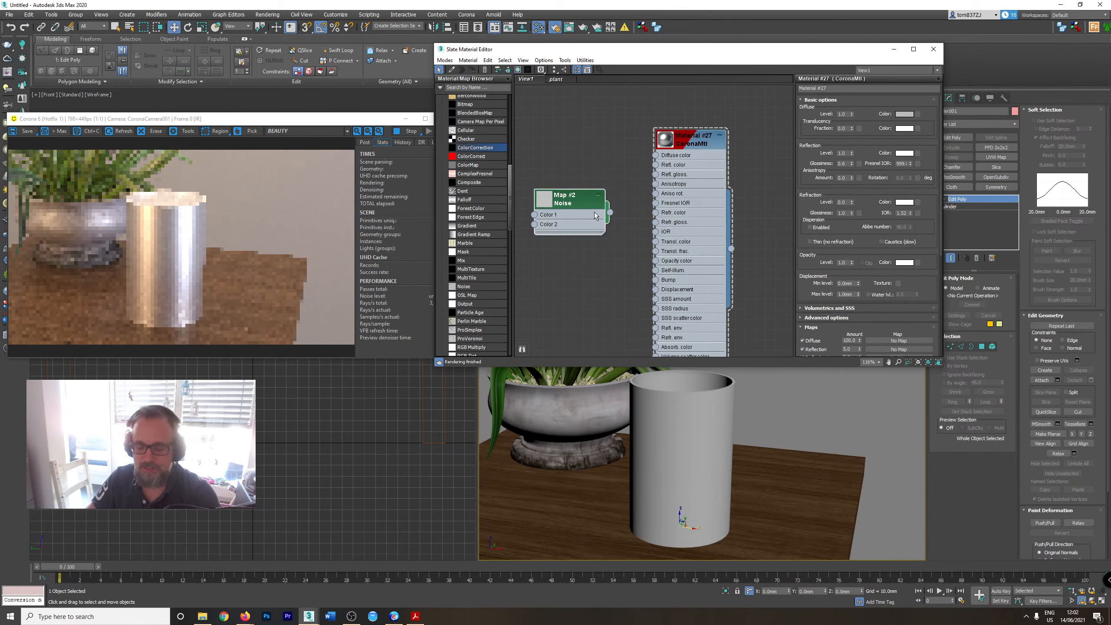
{"action": "left_click", "coordinate": [594, 212]}
{"action": "key", "text": "Delete"}
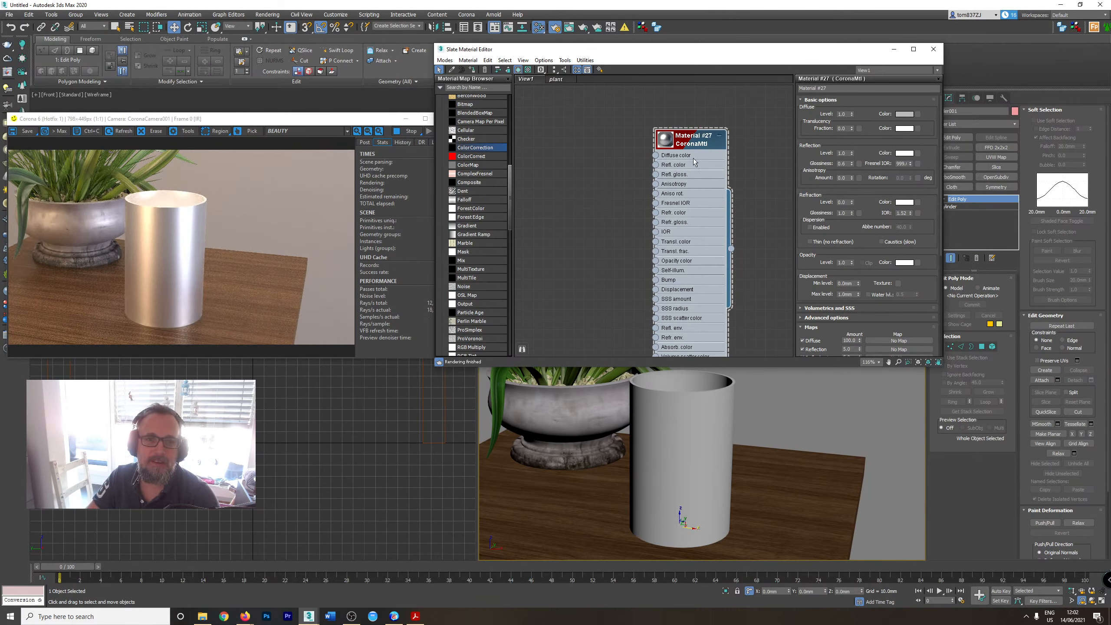
Connect a new Noise map to Material #27's reflection glossiness, place its node beside the material and open its parameters.
{"action": "double_click", "coordinate": [902, 164]}
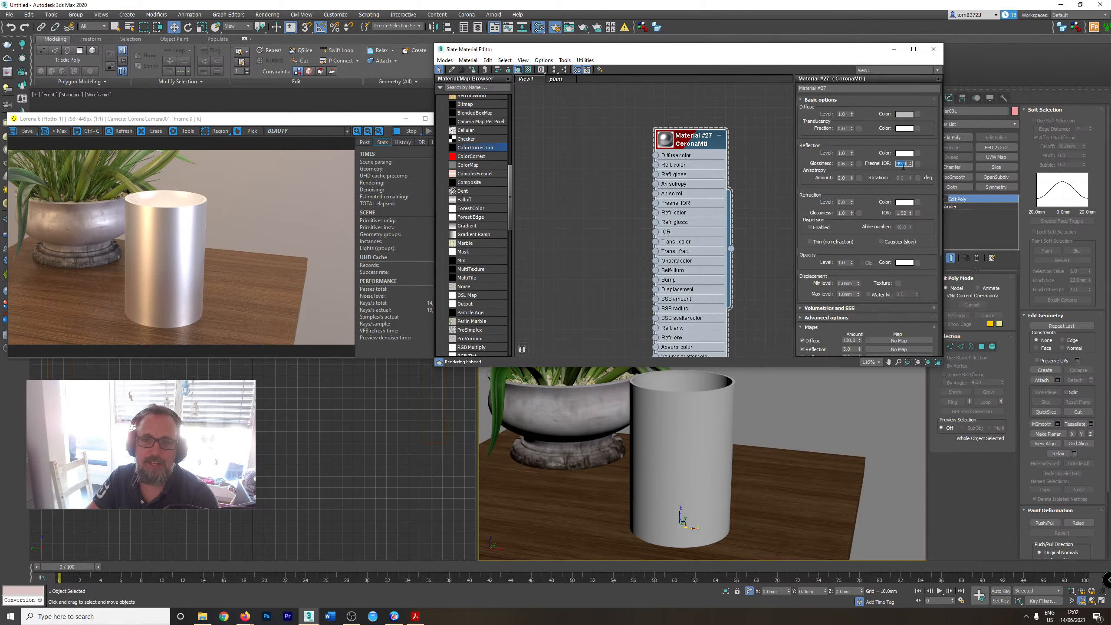
{"action": "double_click", "coordinate": [844, 163]}
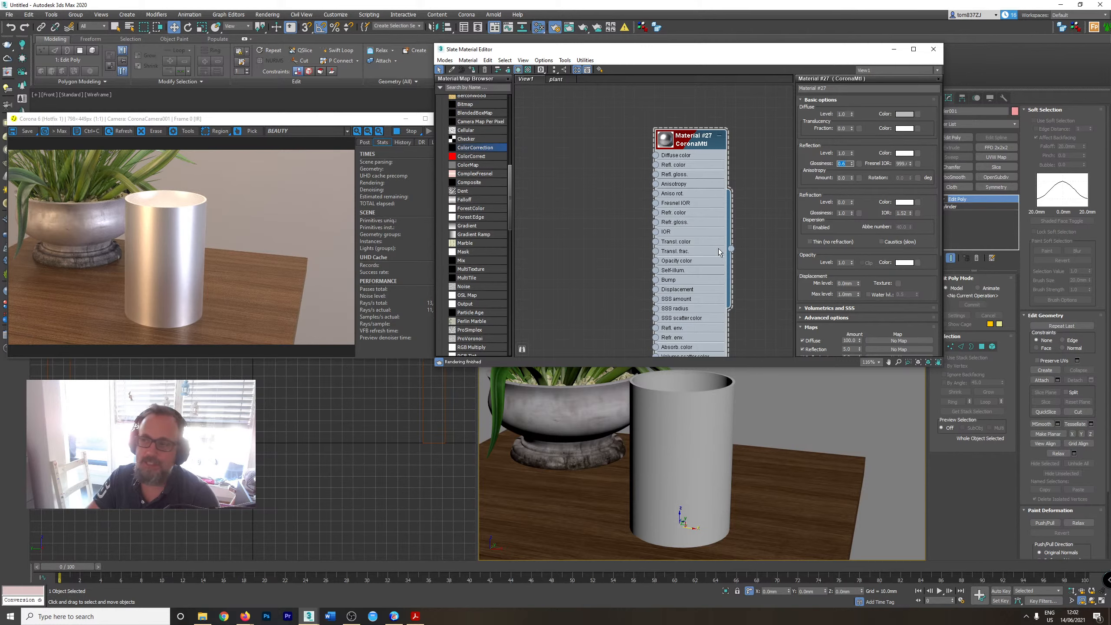
{"action": "left_click", "coordinate": [592, 244]}
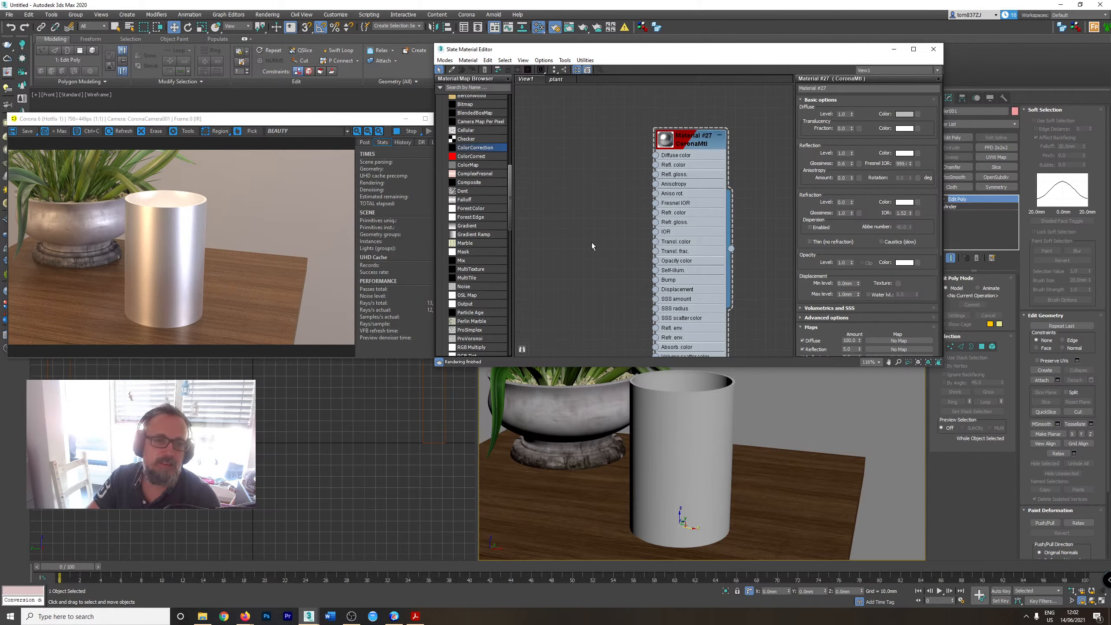
{"action": "scroll", "coordinate": [469, 245], "scroll_direction": "down", "scroll_amount": 1}
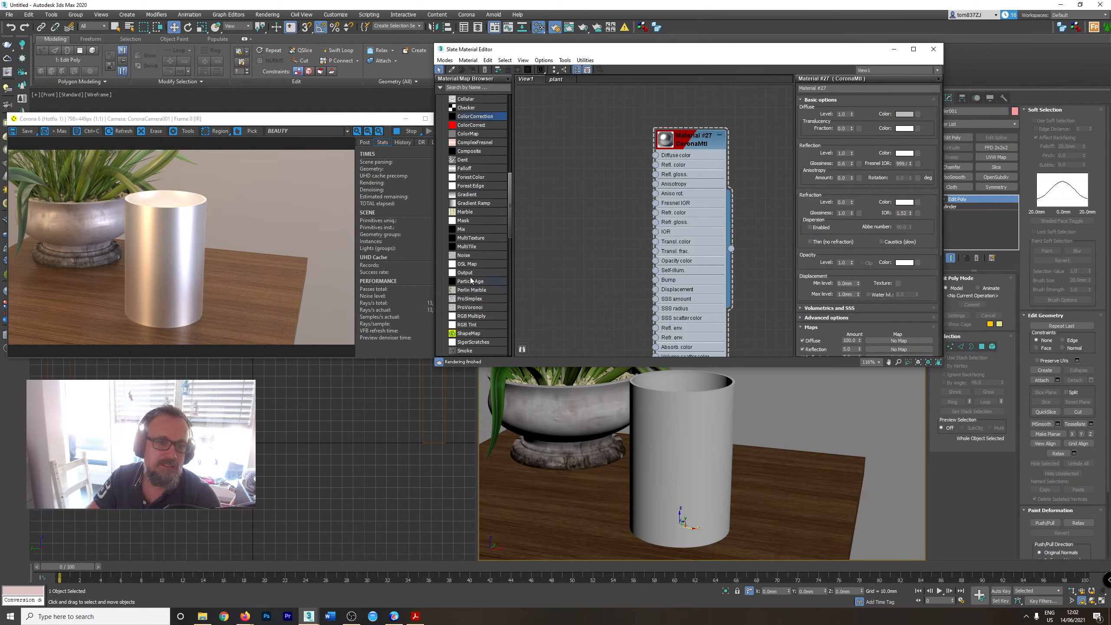
{"action": "left_click_drag", "start_coordinate": [469, 259], "coordinate": [655, 174]}
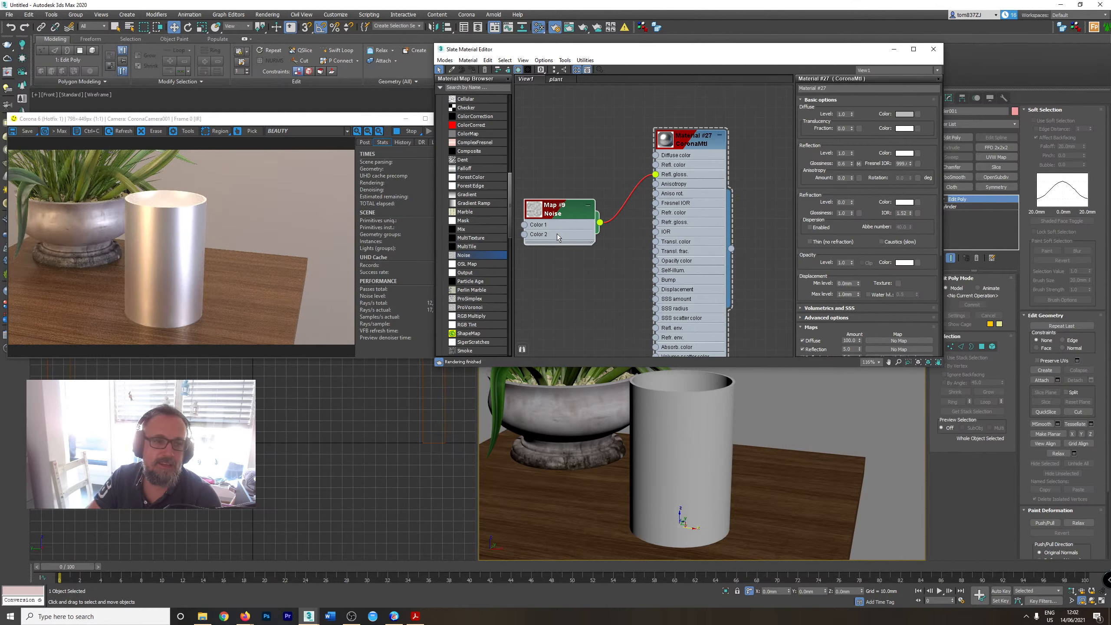
{"action": "left_click_drag", "start_coordinate": [557, 233], "coordinate": [577, 213]}
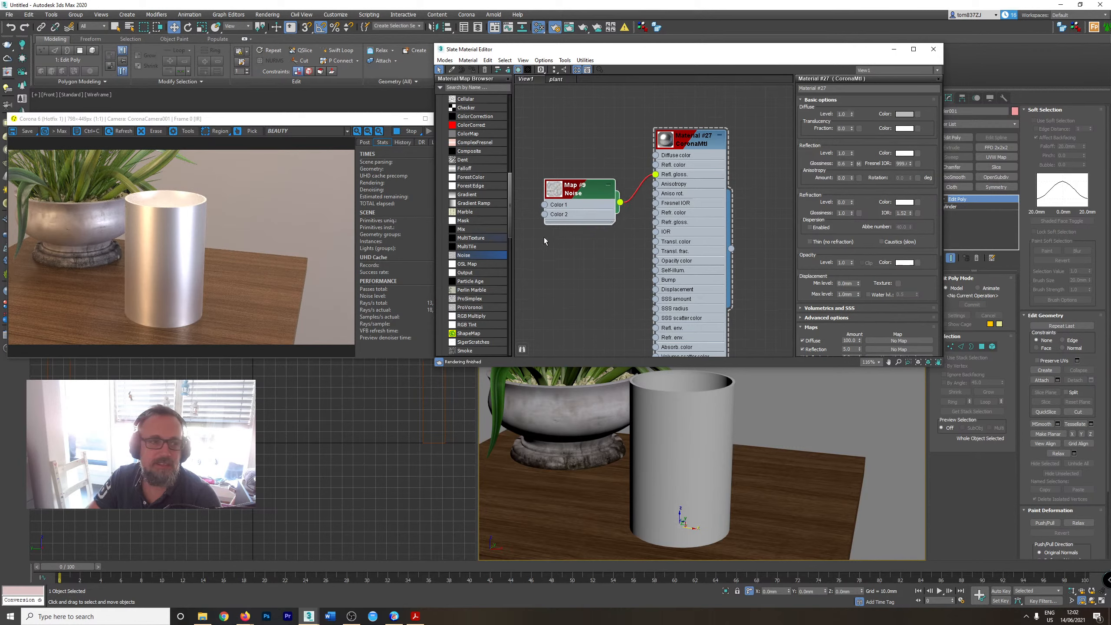
{"action": "double_click", "coordinate": [567, 217]}
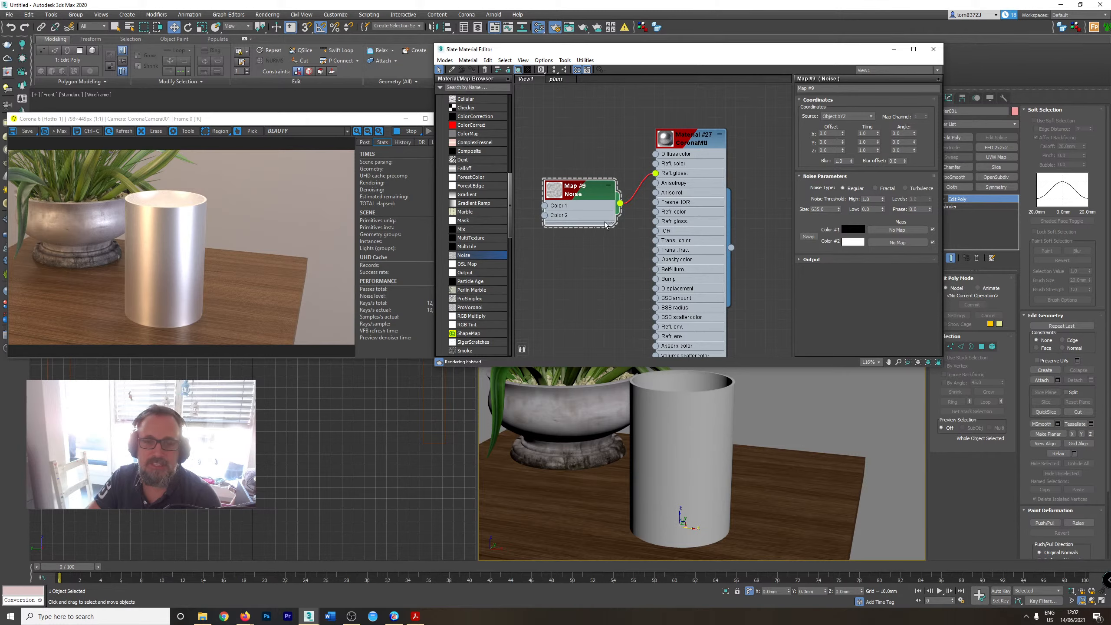
Try a size of 100 for the Noise map Map #9, and set its size back to 10.
{"action": "left_click_drag", "start_coordinate": [823, 209], "coordinate": [733, 203]}
{"action": "type", "text": "100"}
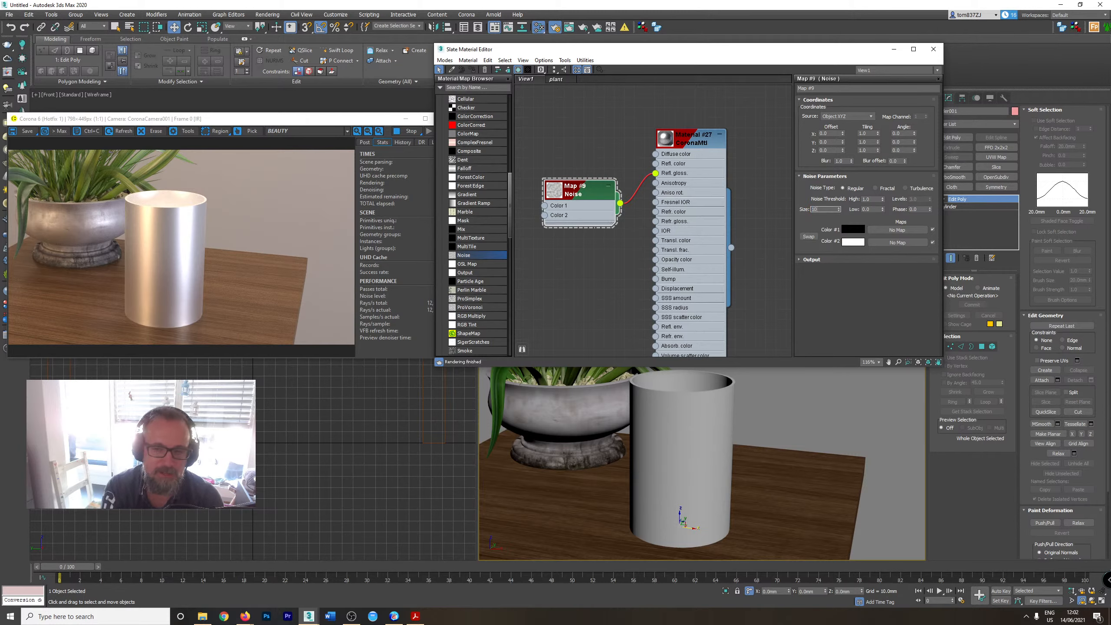
{"action": "key", "text": "Return"}
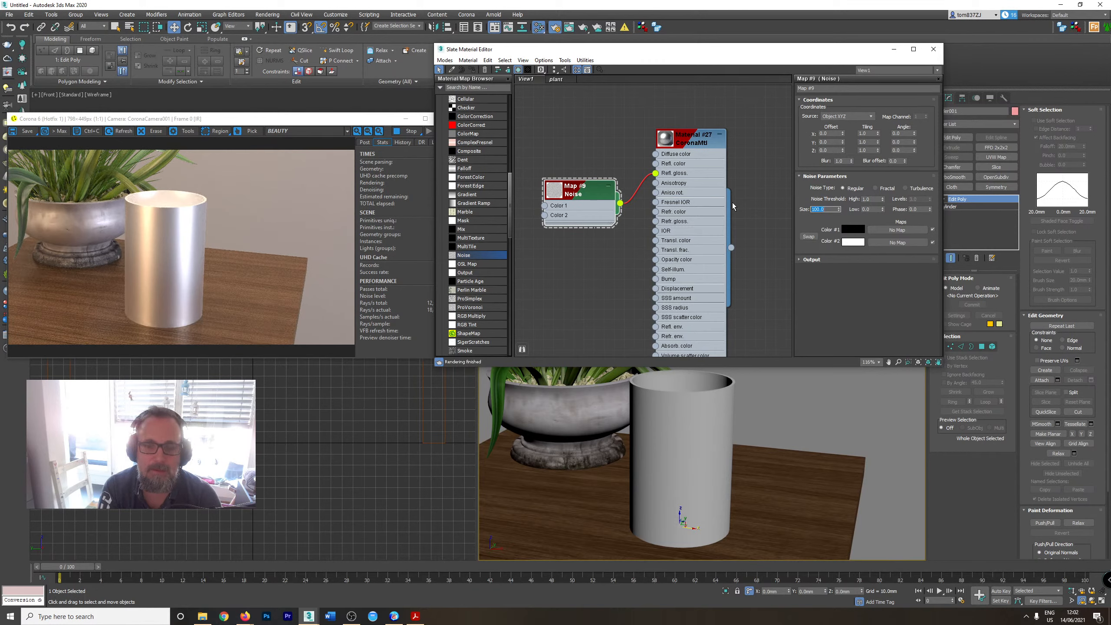
{"action": "type", "text": "10"}
{"action": "key", "text": "Return"}
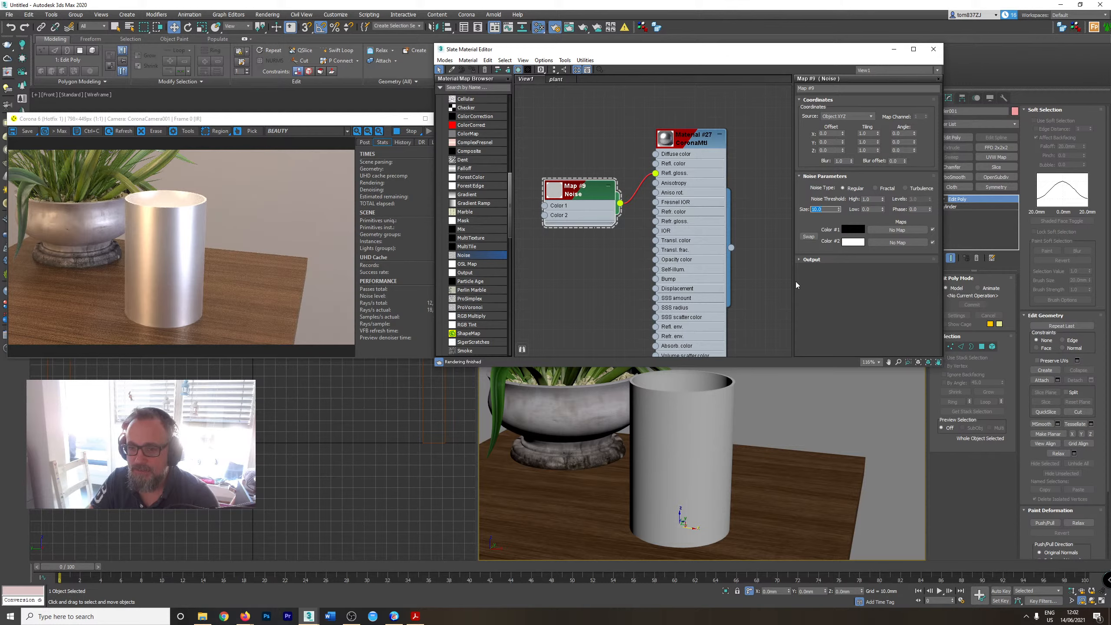
Set the reflection glossiness map amount of Material #27 to 100.
{"action": "double_click", "coordinate": [679, 242]}
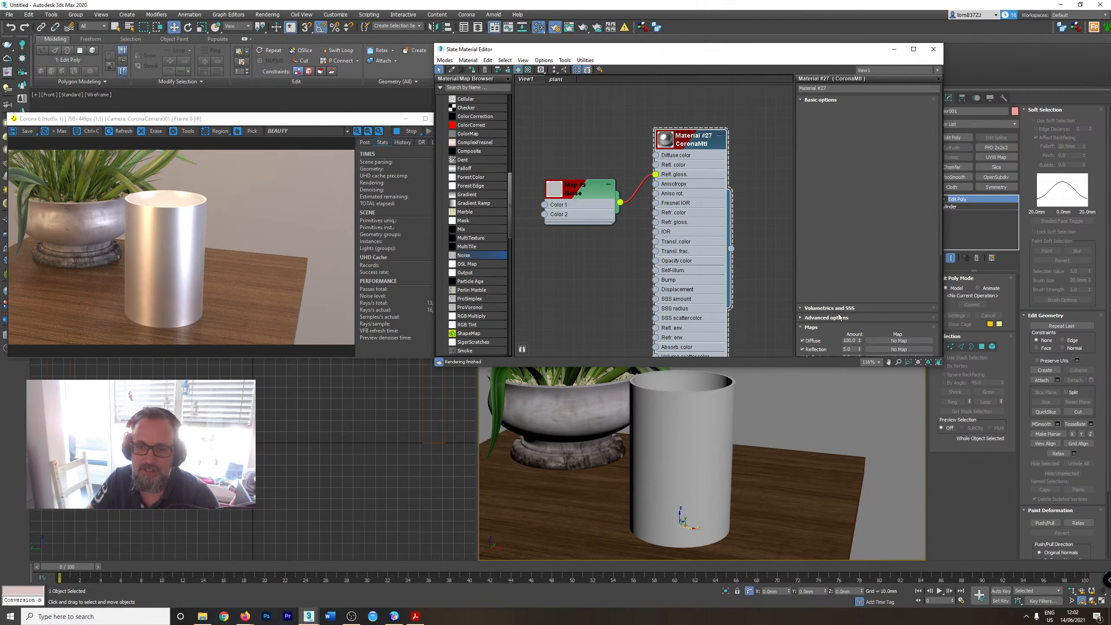
{"action": "right_click", "coordinate": [858, 349]}
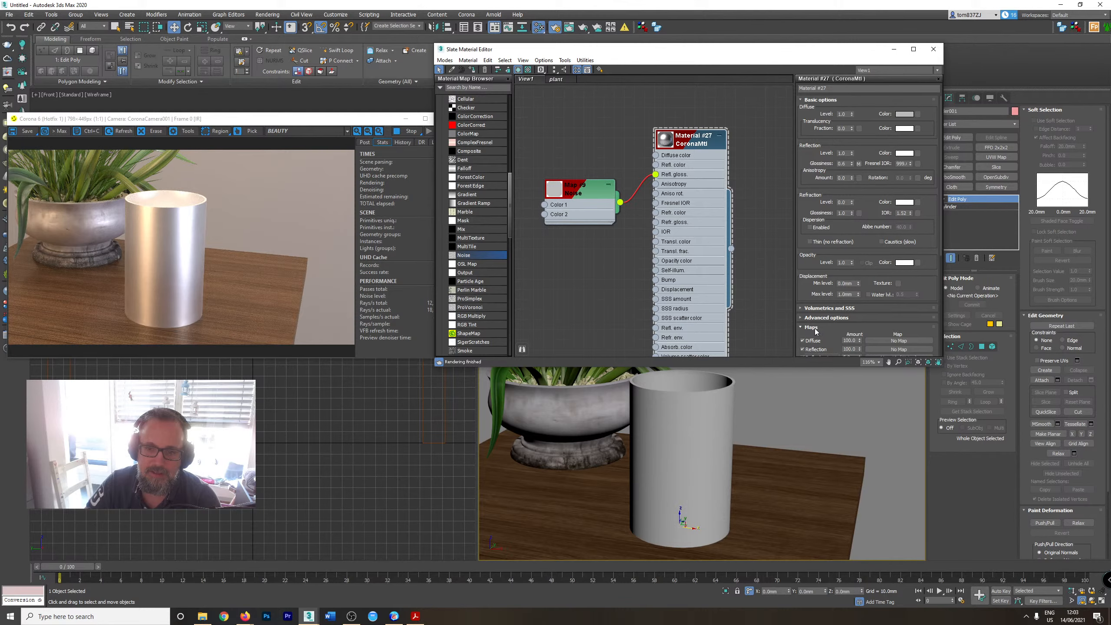
{"action": "left_click_drag", "start_coordinate": [813, 329], "coordinate": [818, 181]}
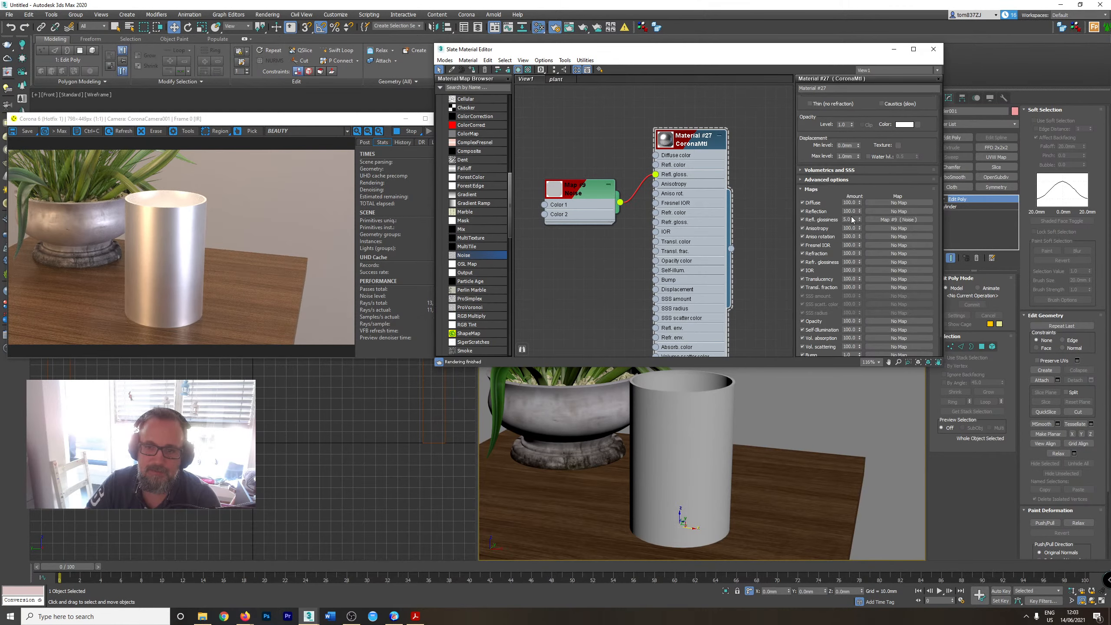
{"action": "left_click_drag", "start_coordinate": [853, 219], "coordinate": [799, 226]}
{"action": "type", "text": "100"}
{"action": "key", "text": "Return"}
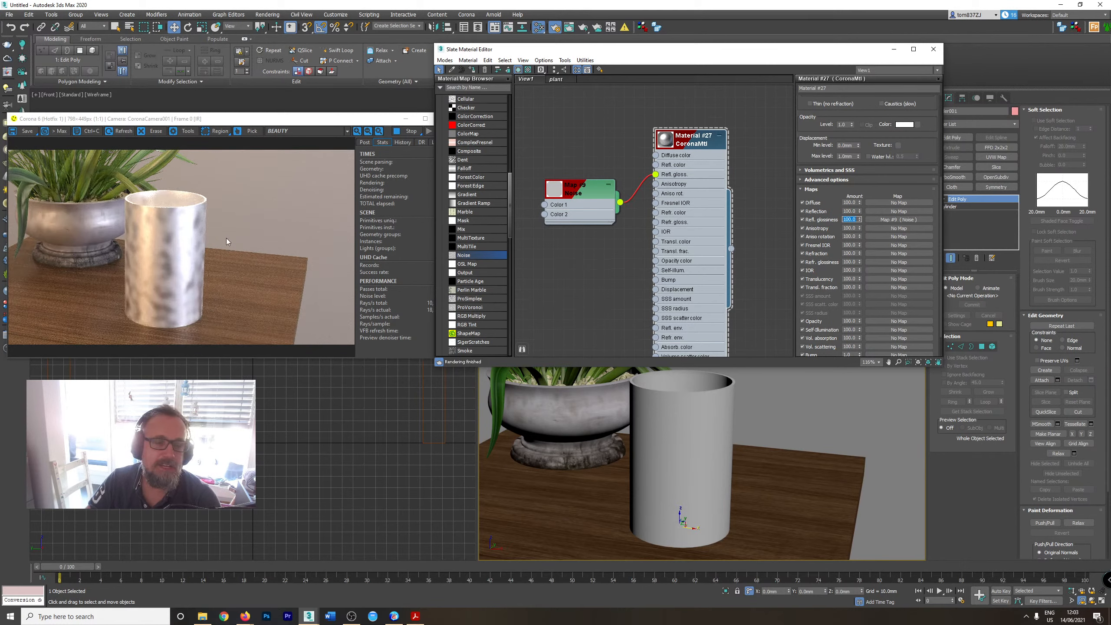
Set the High noise threshold of Map #9 to 0.5.
{"action": "double_click", "coordinate": [568, 215]}
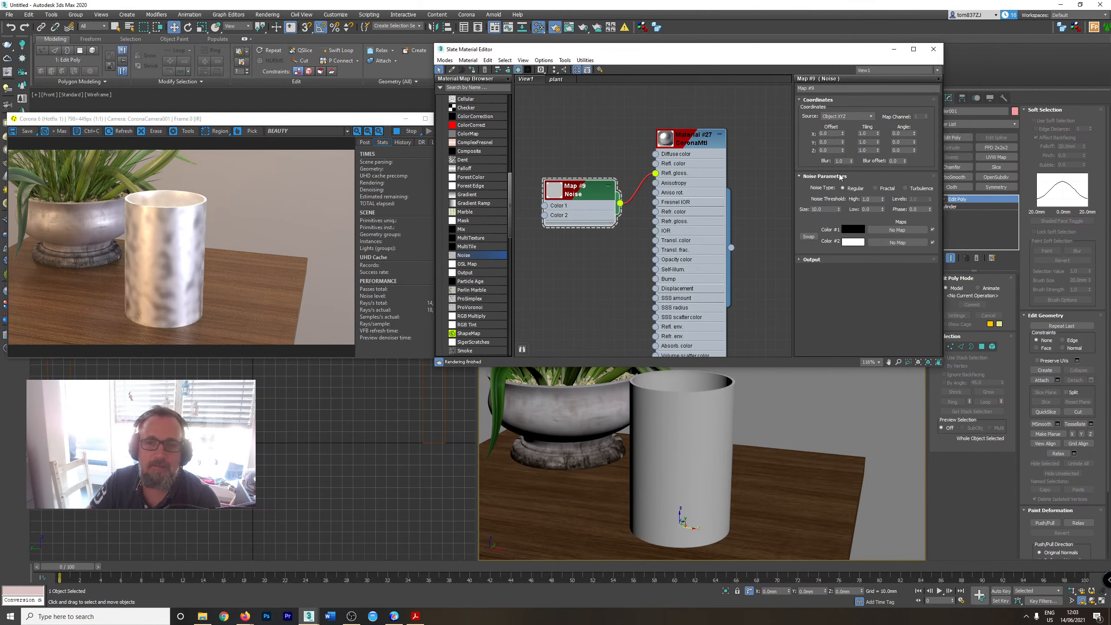
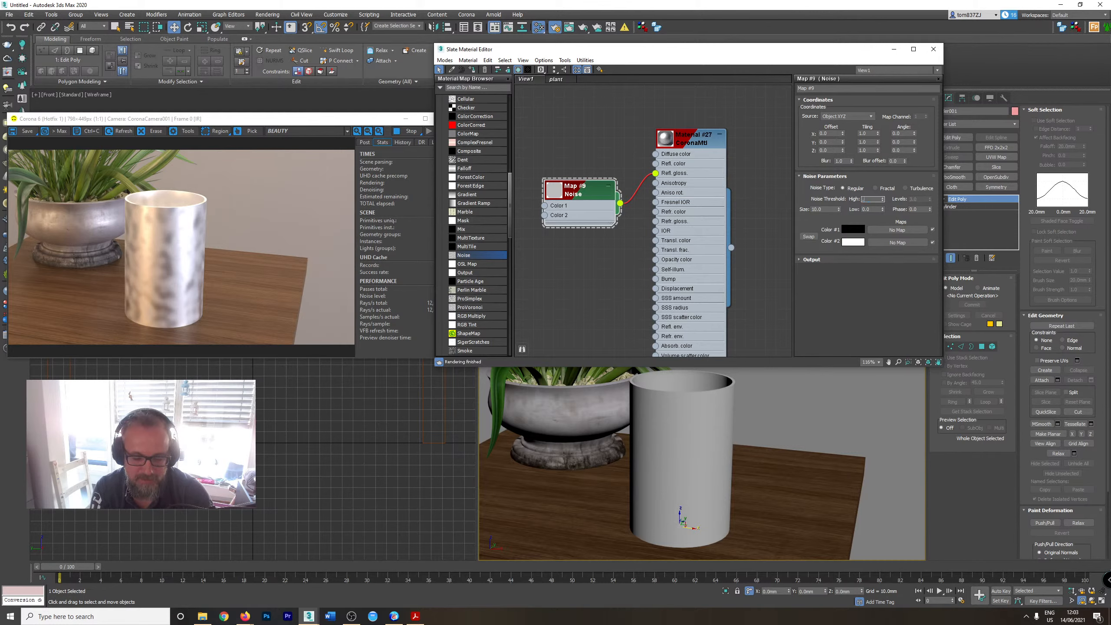
{"action": "type", "text": "0.5"}
{"action": "key", "text": "Return"}
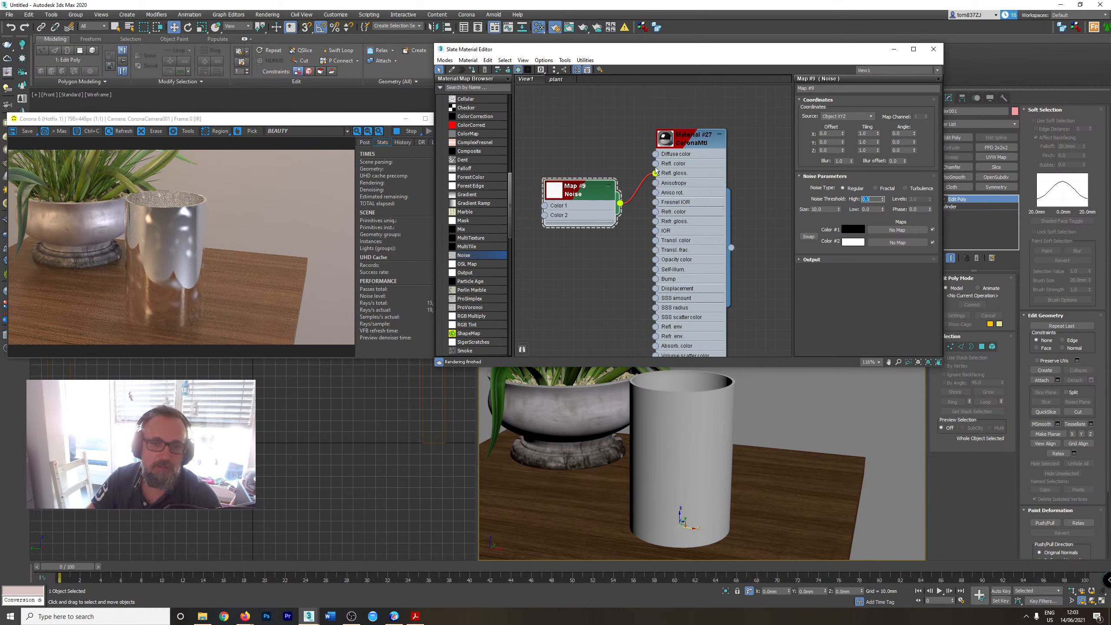
Reconnect the Noise map from reflection glossiness to Material #27's diffuse color and set the material's Fresnel IOR to 1.
{"action": "left_click_drag", "start_coordinate": [656, 173], "coordinate": [655, 154]}
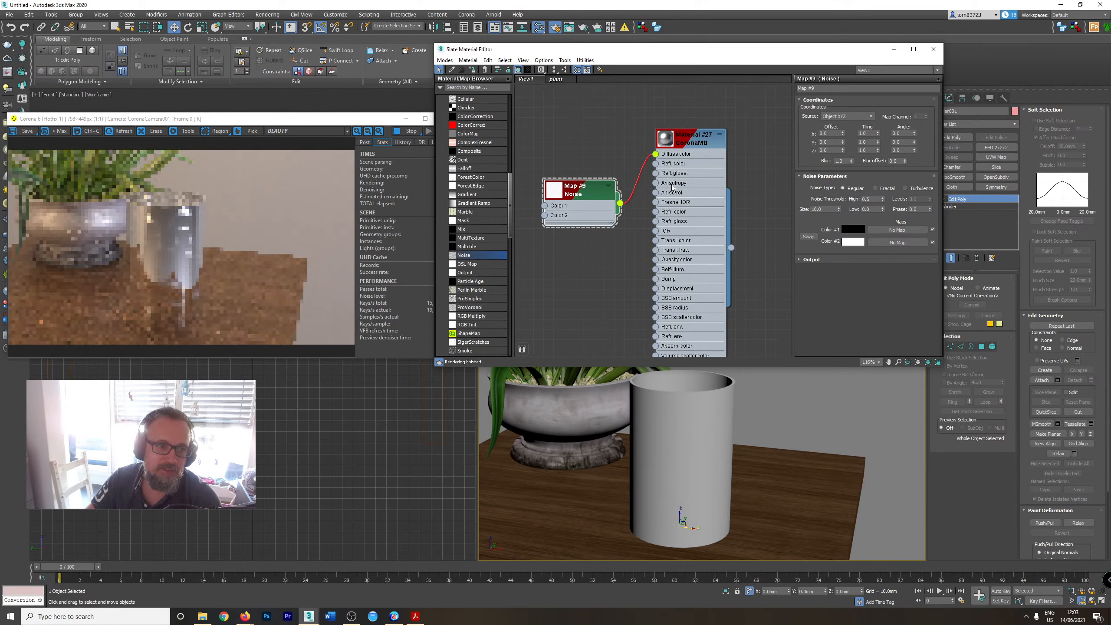
{"action": "left_click", "coordinate": [683, 199]}
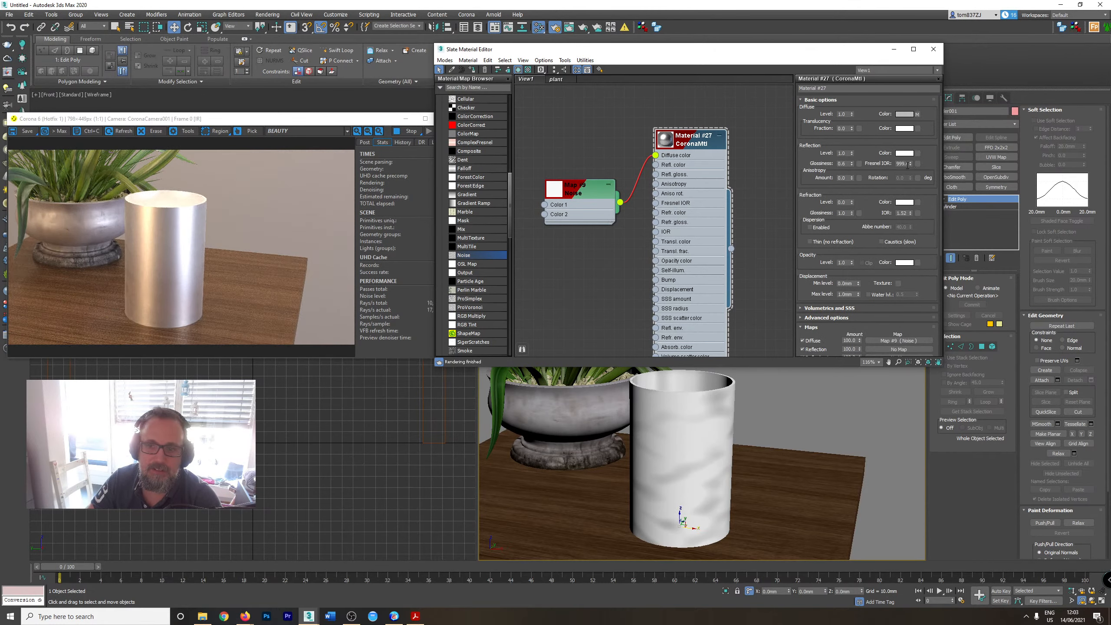
{"action": "double_click", "coordinate": [907, 164]}
{"action": "type", "text": "1"}
{"action": "key", "text": "Tab"}
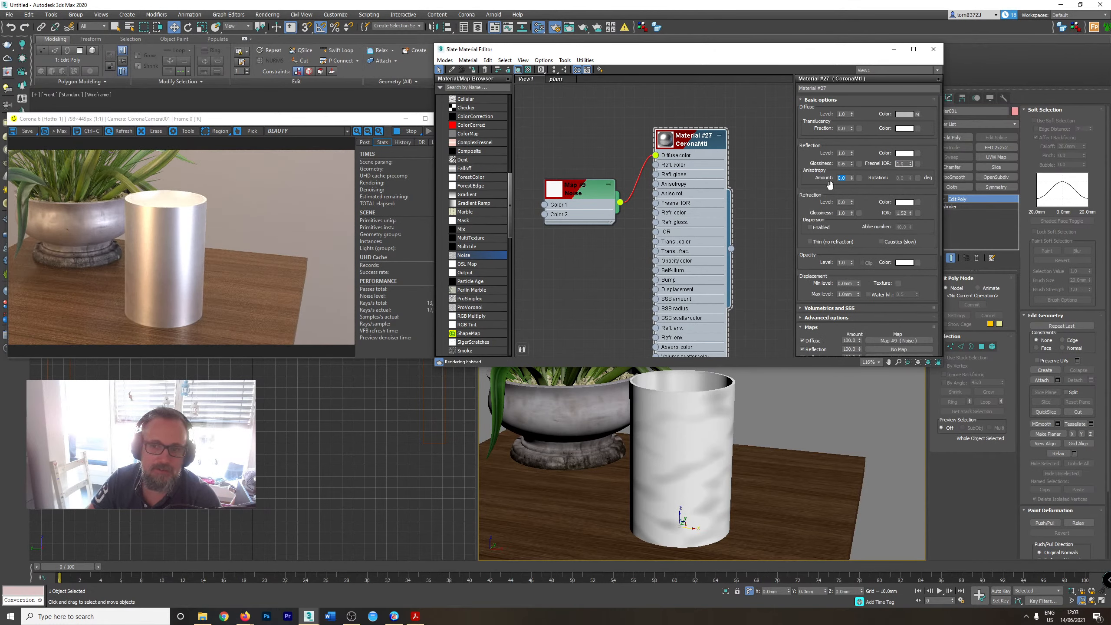
Reopen the parameters of the Noise map and return its High threshold to 0.5 after trying higher values.
{"action": "double_click", "coordinate": [587, 210]}
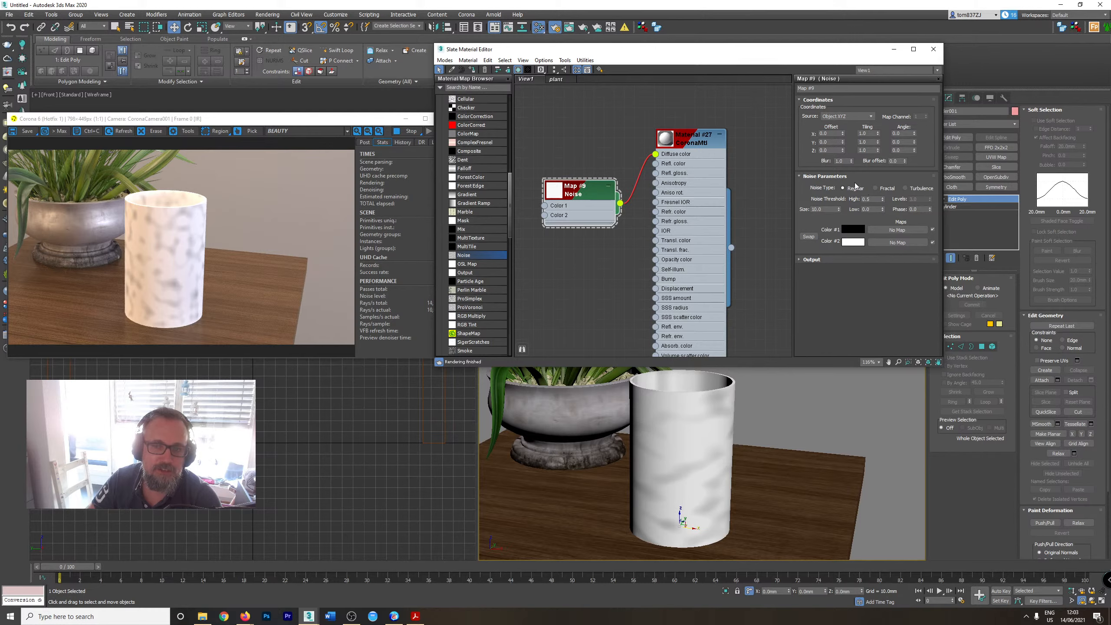
{"action": "left_click", "coordinate": [875, 199]}
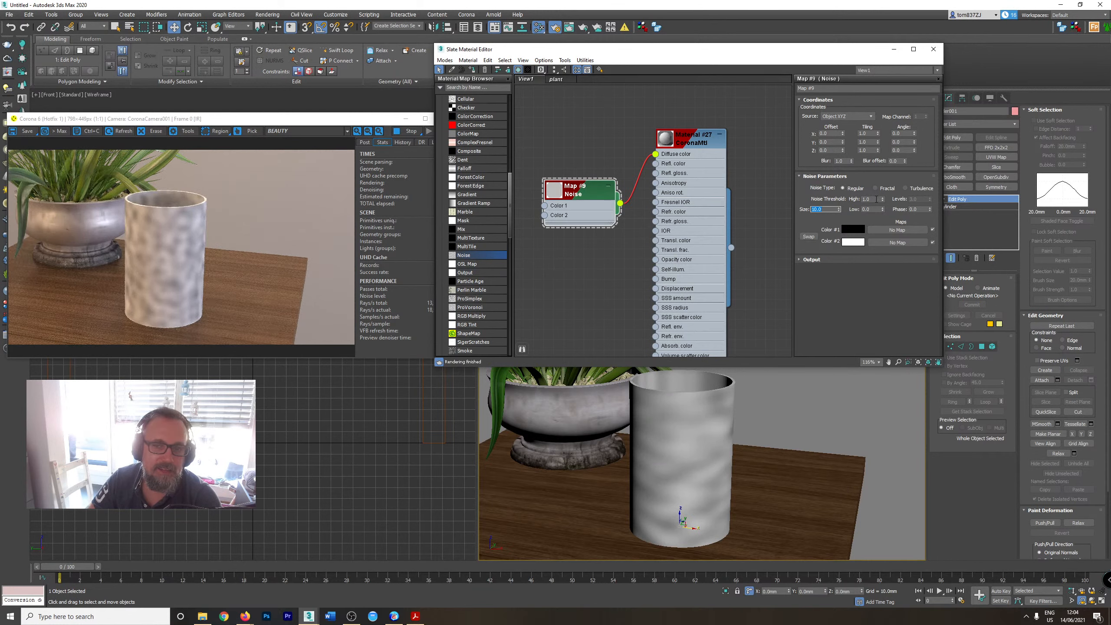
{"action": "left_click_drag", "start_coordinate": [884, 216], "coordinate": [885, 206]}
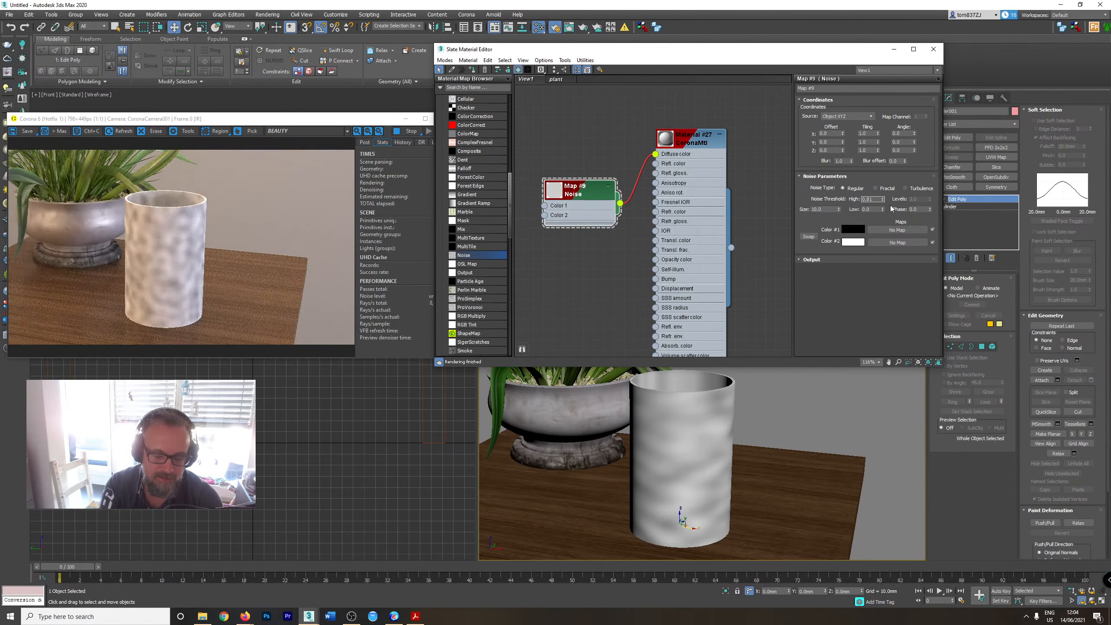
{"action": "key", "text": "BackSpace"}
{"action": "key", "text": "BackSpace"}
{"action": "type", "text": "5"}
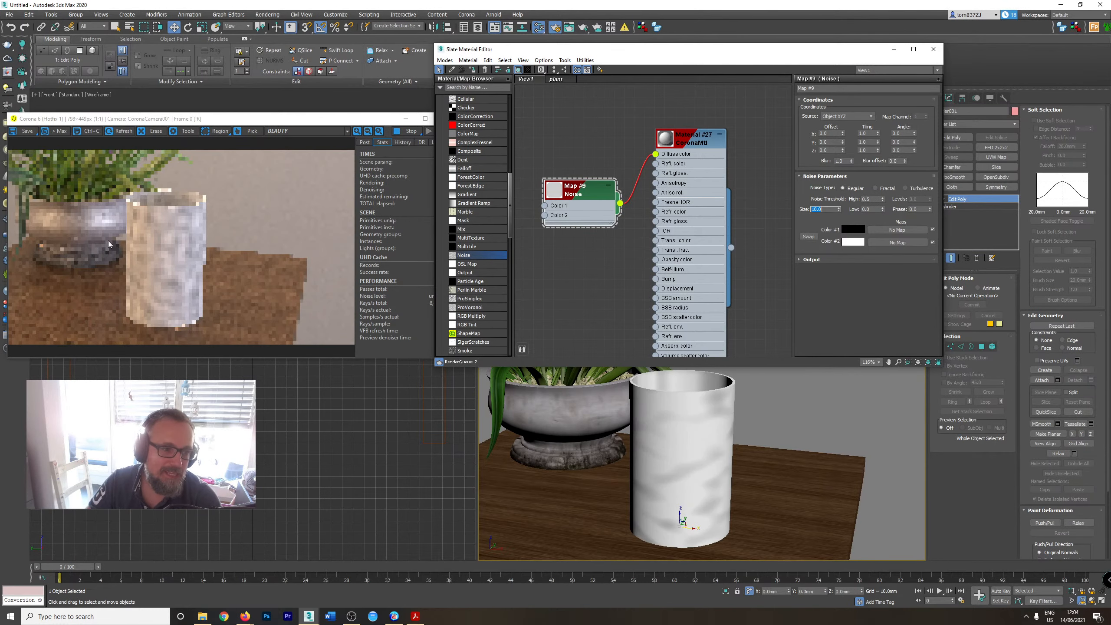
Raise the Noise map's Low threshold in stages from 0.1 to 0.49 to sharpen the black and white pattern.
{"action": "left_click", "coordinate": [873, 209]}
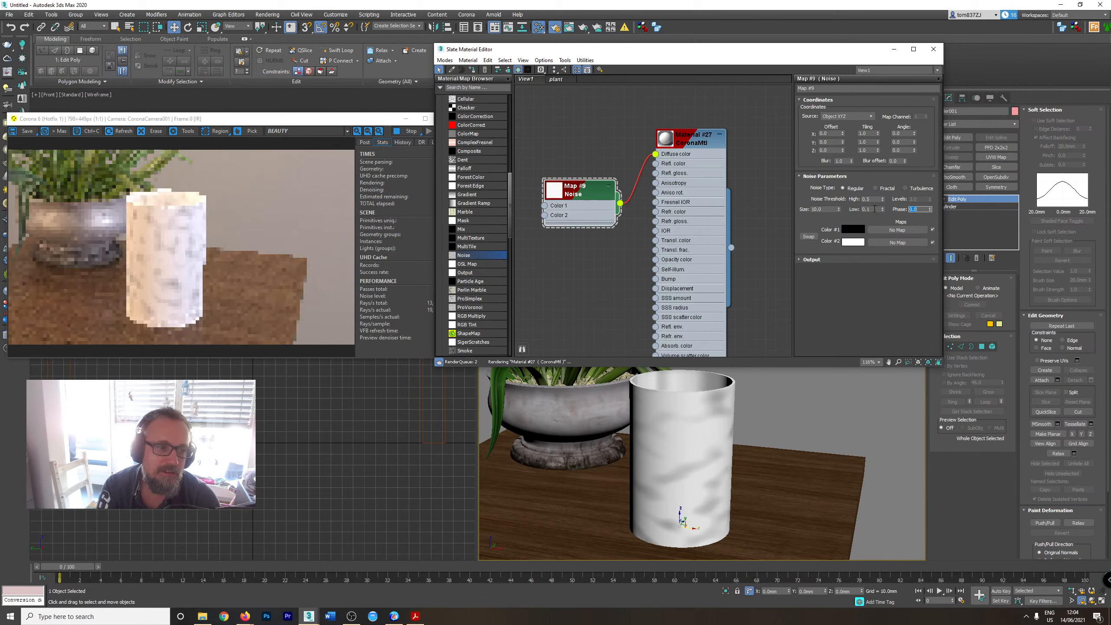
{"action": "left_click_drag", "start_coordinate": [863, 208], "coordinate": [874, 209]}
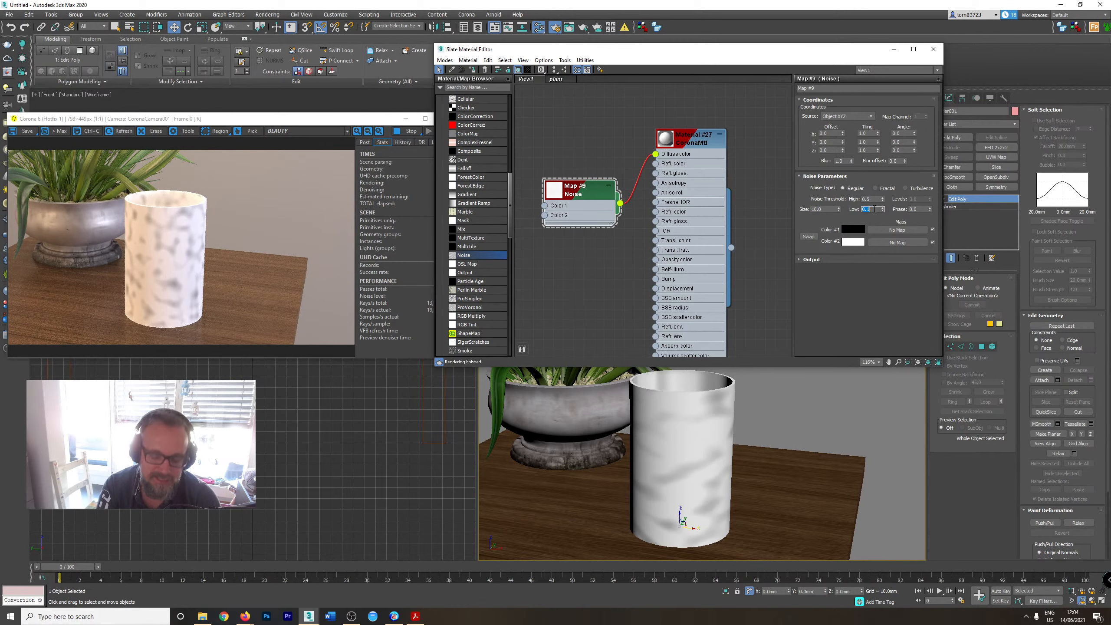
{"action": "key", "text": "BackSpace"}
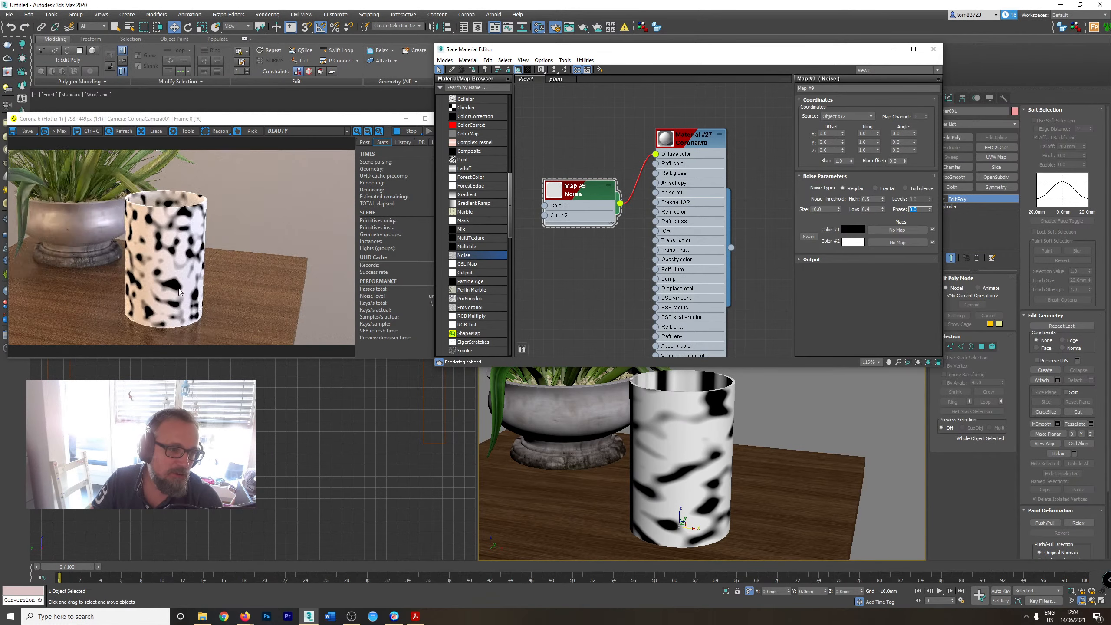
{"action": "left_click", "coordinate": [876, 210]}
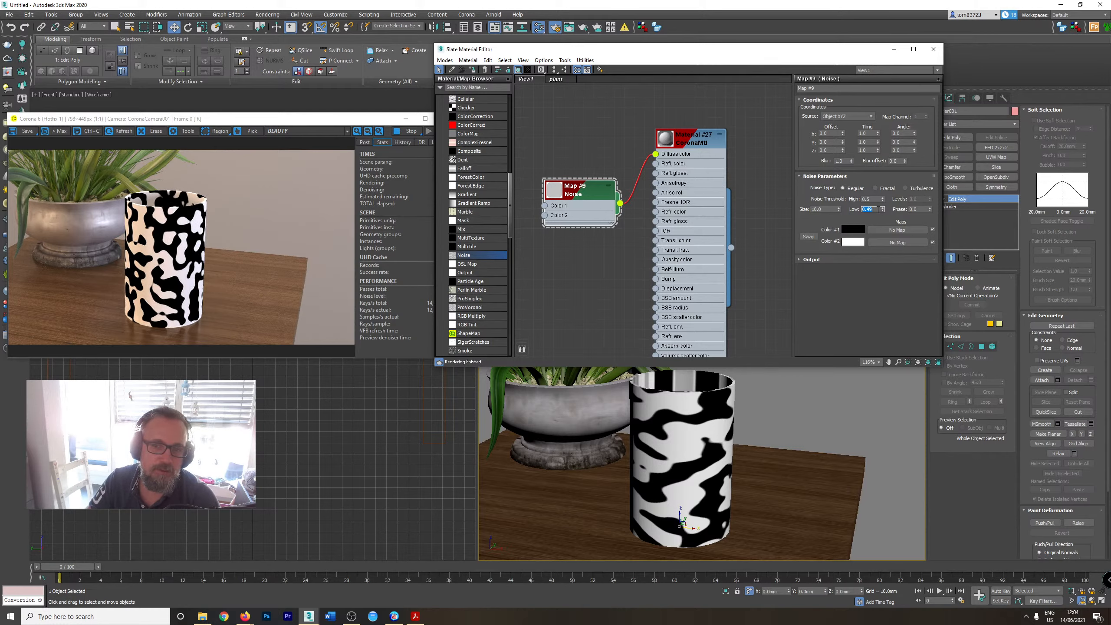
{"action": "left_click", "coordinate": [877, 199]}
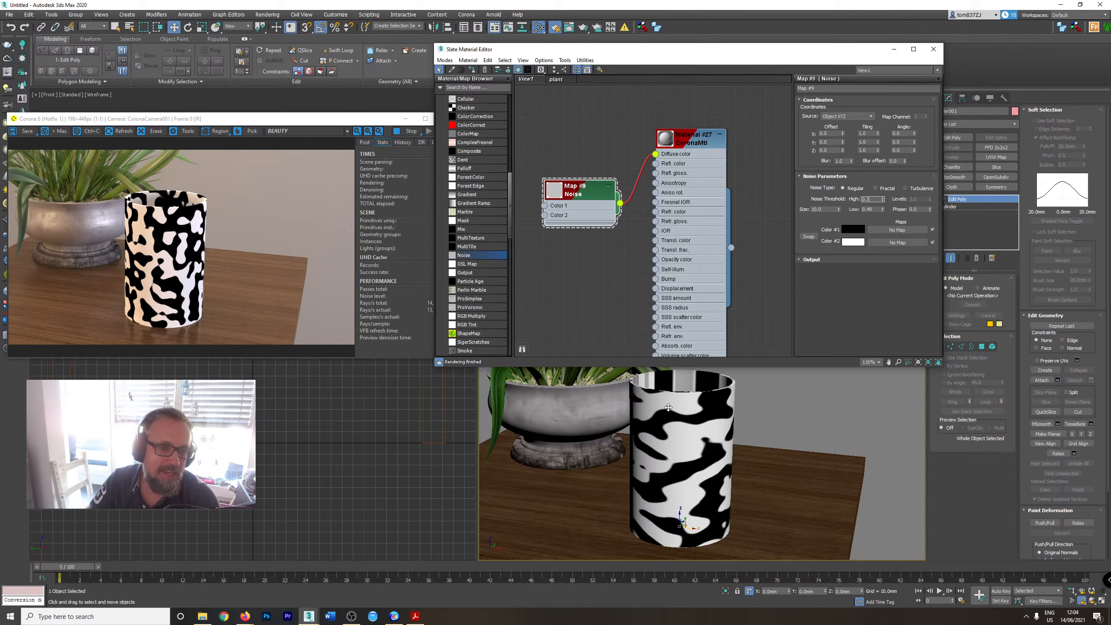
Examine the pattern's edges on the cylinder up close and try a Low noise threshold of 0.499.
{"action": "scroll", "coordinate": [684, 468], "scroll_direction": "up", "scroll_amount": 5}
{"action": "scroll", "coordinate": [684, 468], "scroll_direction": "up", "scroll_amount": 3}
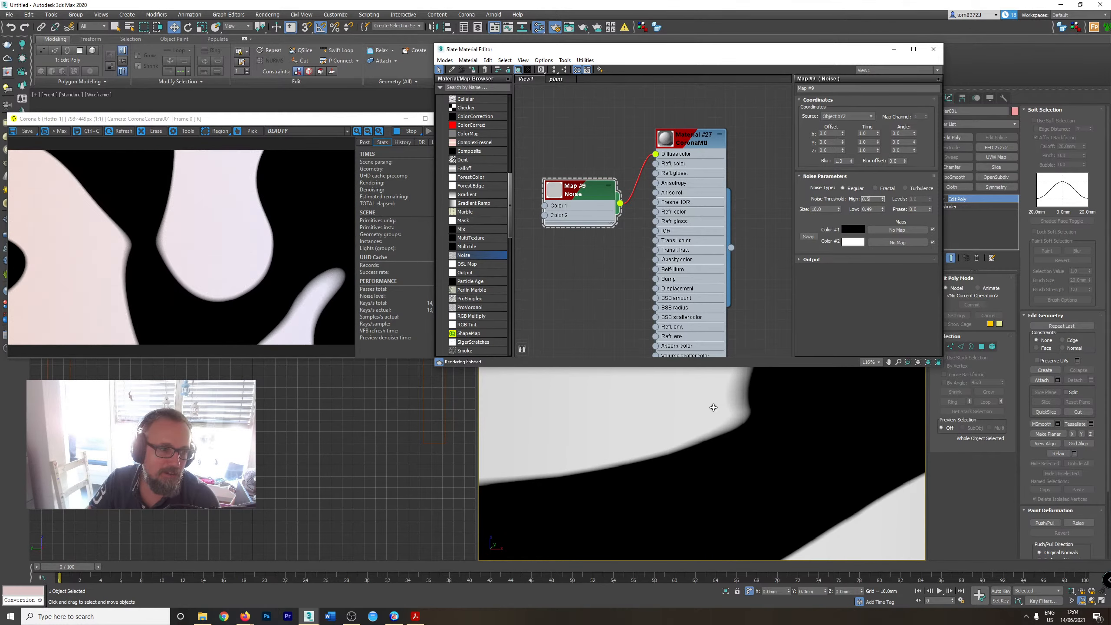
{"action": "scroll", "coordinate": [720, 421], "scroll_direction": "down", "scroll_amount": 4}
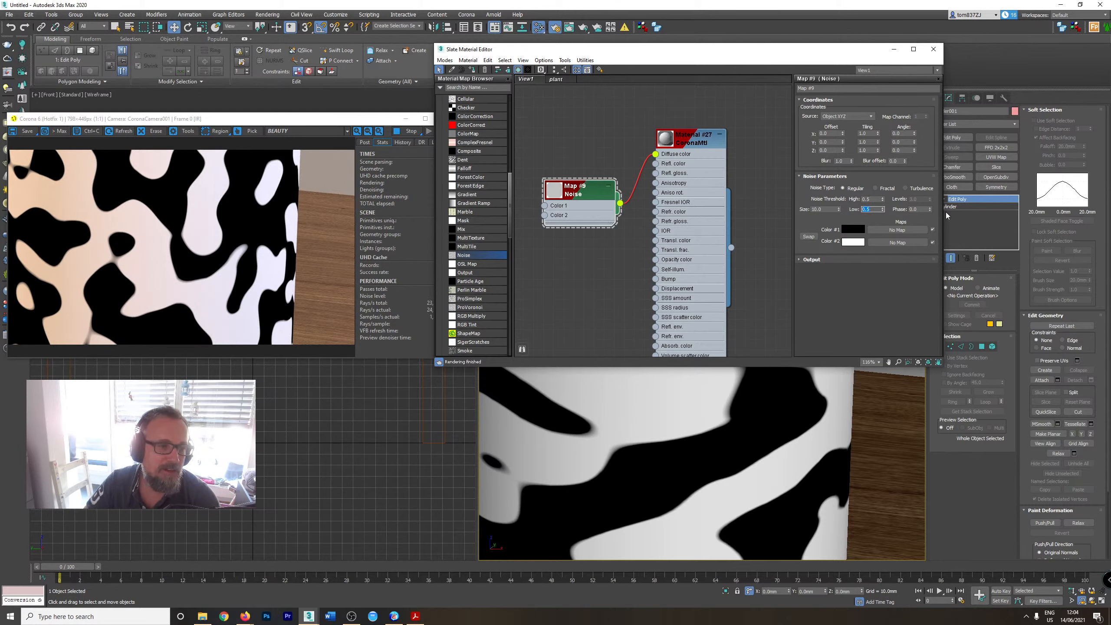
{"action": "key", "text": "ctrl+z"}
{"action": "scroll", "coordinate": [624, 446], "scroll_direction": "down", "scroll_amount": 3}
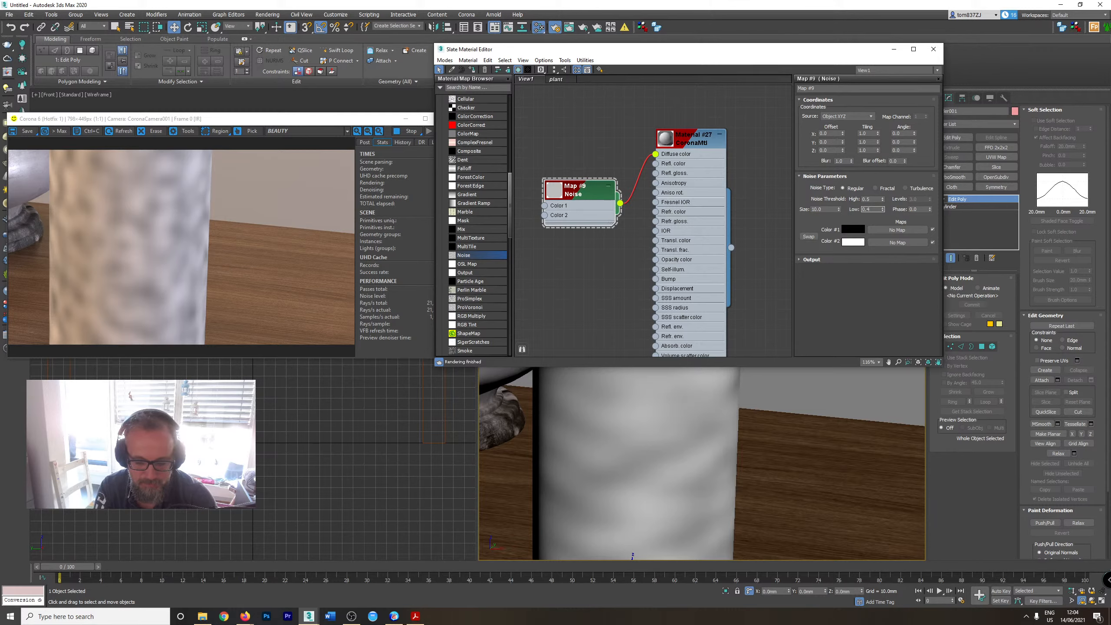
{"action": "key", "text": "Return"}
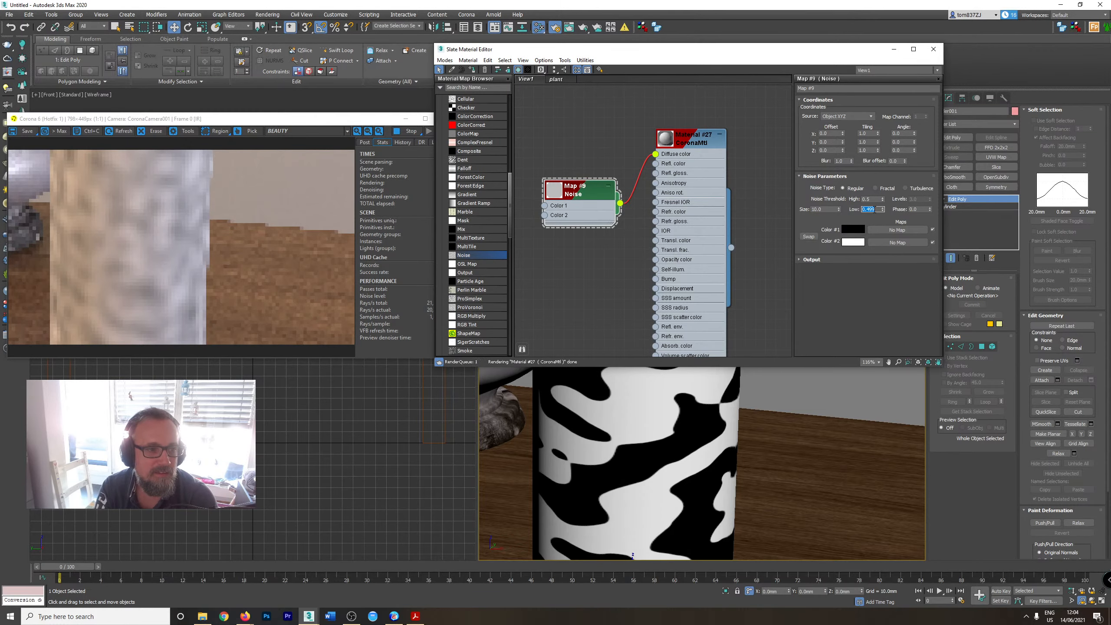
Set the Low noise threshold back to 0.49 and check the pattern's edge sharpness in the viewport and the render.
{"action": "scroll", "coordinate": [661, 412], "scroll_direction": "up", "scroll_amount": 5}
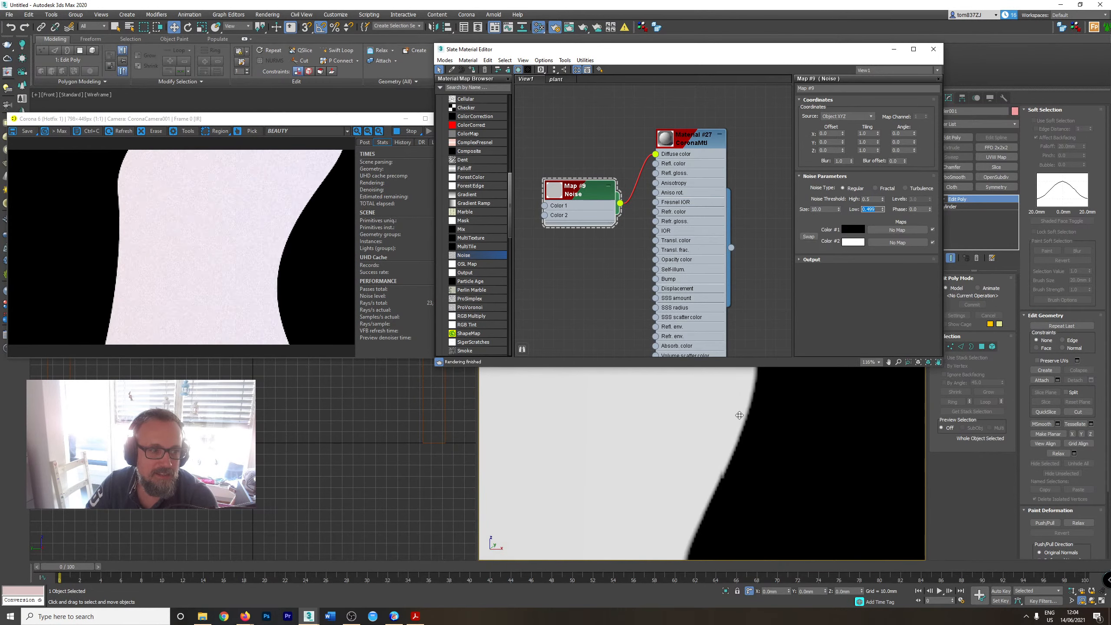
{"action": "scroll", "coordinate": [739, 414], "scroll_direction": "down", "scroll_amount": 4}
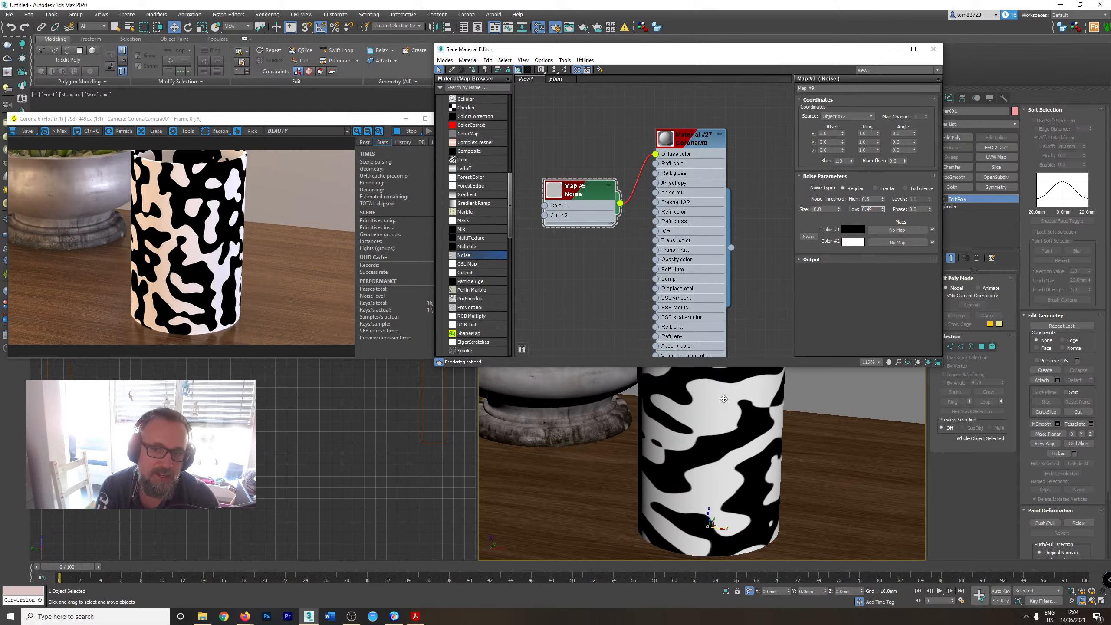
{"action": "scroll", "coordinate": [228, 280], "scroll_direction": "up", "scroll_amount": 2}
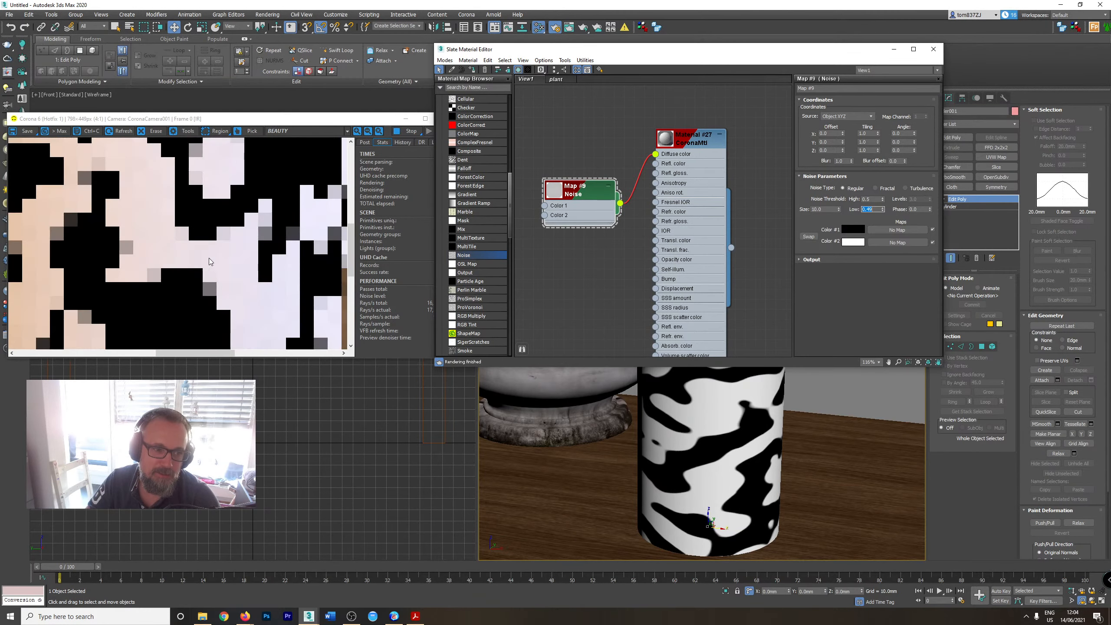
{"action": "scroll", "coordinate": [241, 276], "scroll_direction": "down", "scroll_amount": 2}
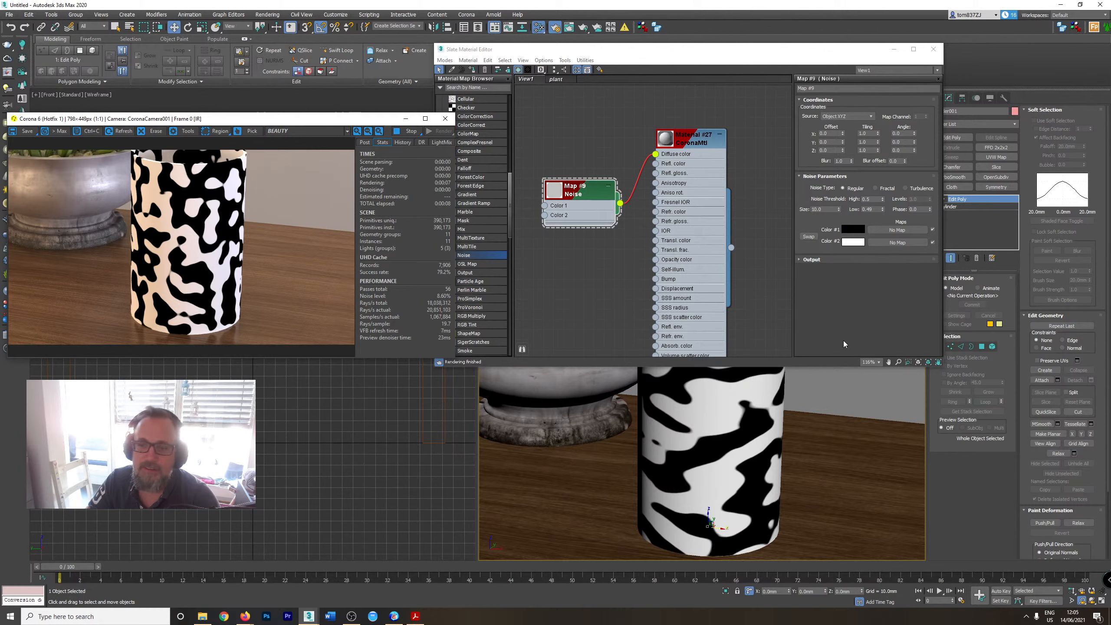
Stretch the noise pattern by setting Map #9's Y tiling to 0.5 and finally to 0.2.
{"action": "left_click", "coordinate": [577, 217]}
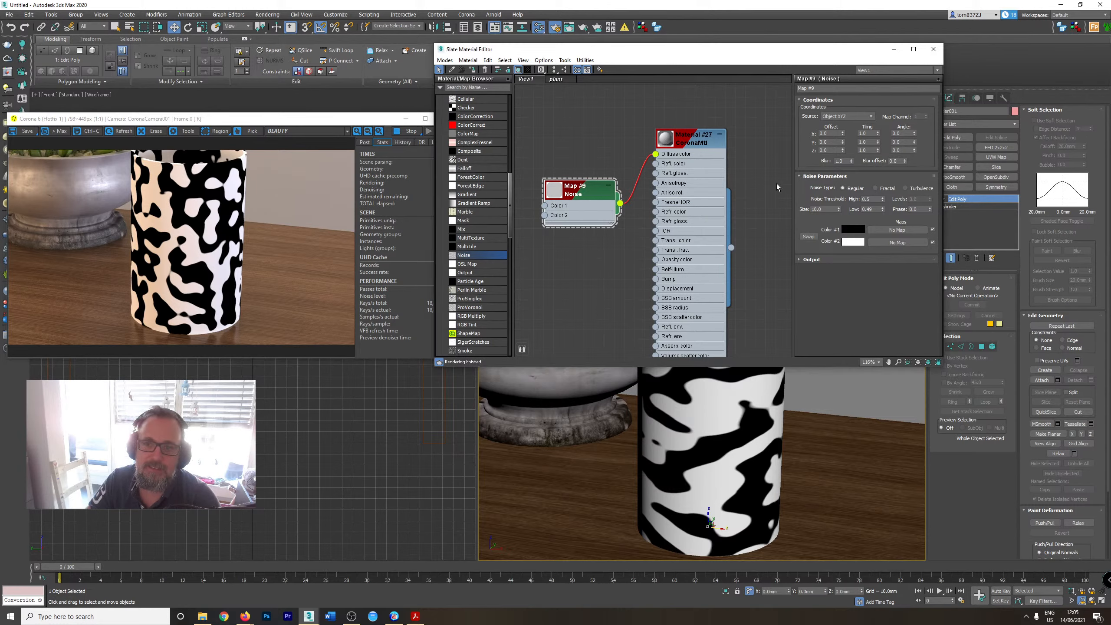
{"action": "left_click", "coordinate": [868, 142]}
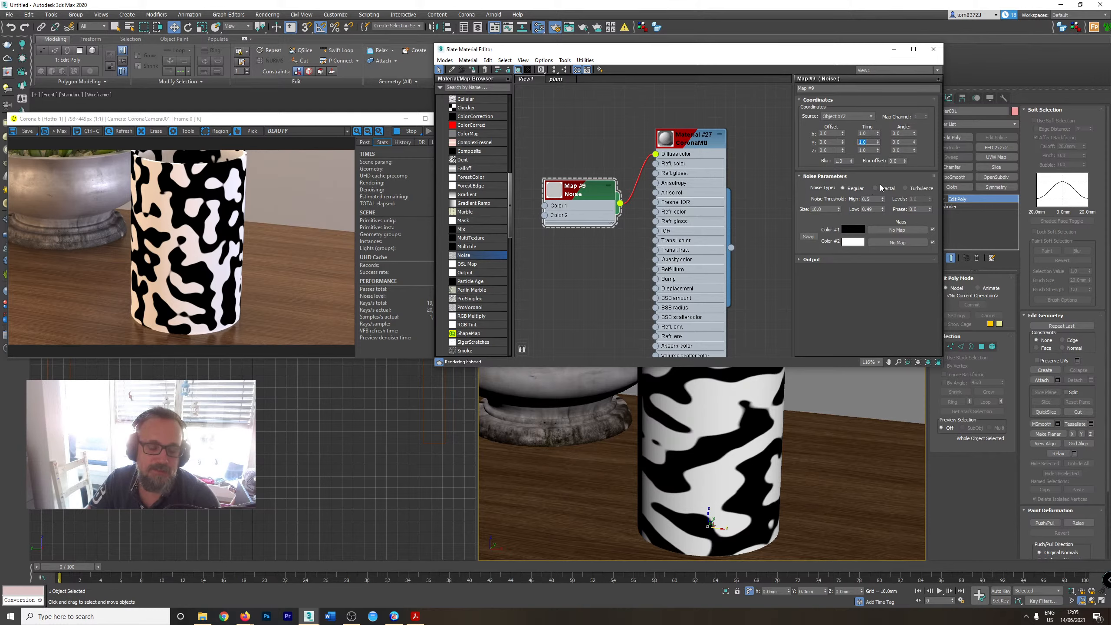
{"action": "type", "text": ".5"}
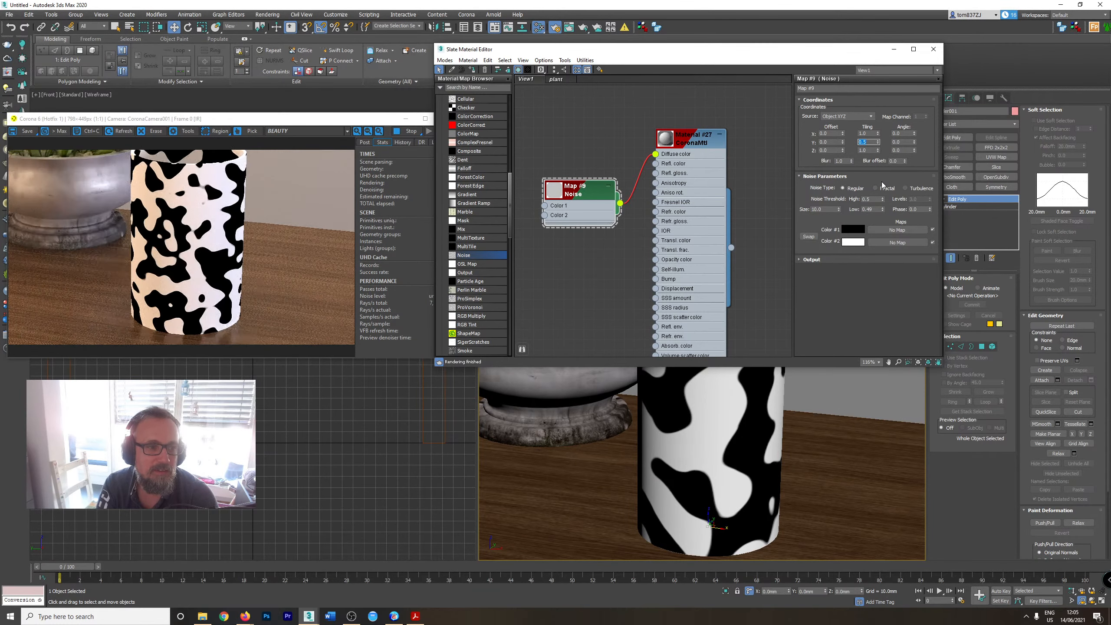
{"action": "type", "text": ".2"}
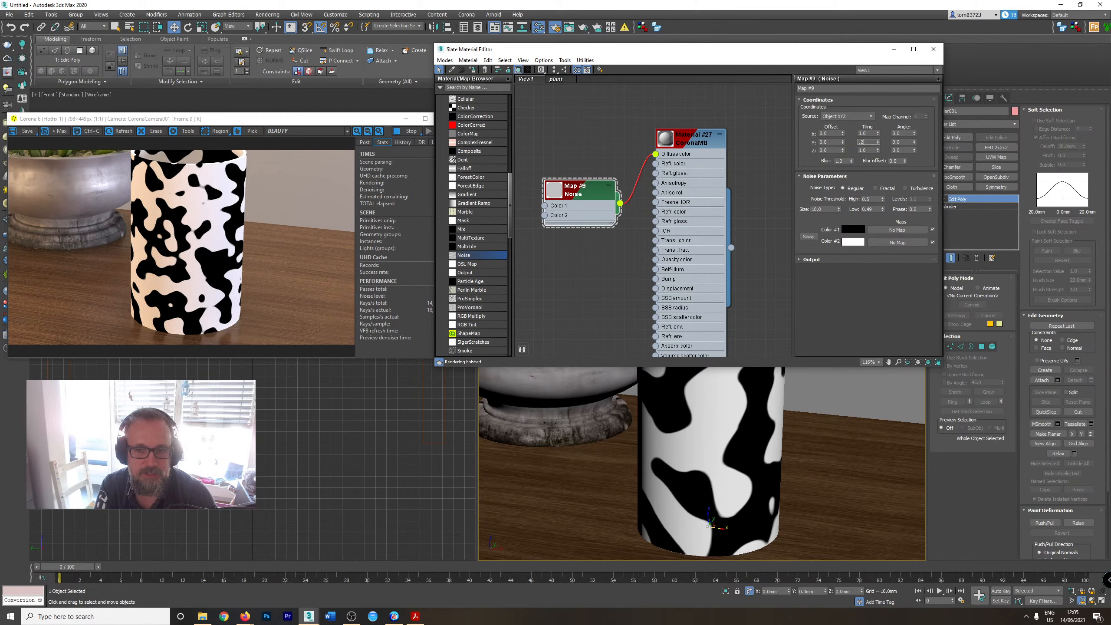
{"action": "key", "text": "Tab"}
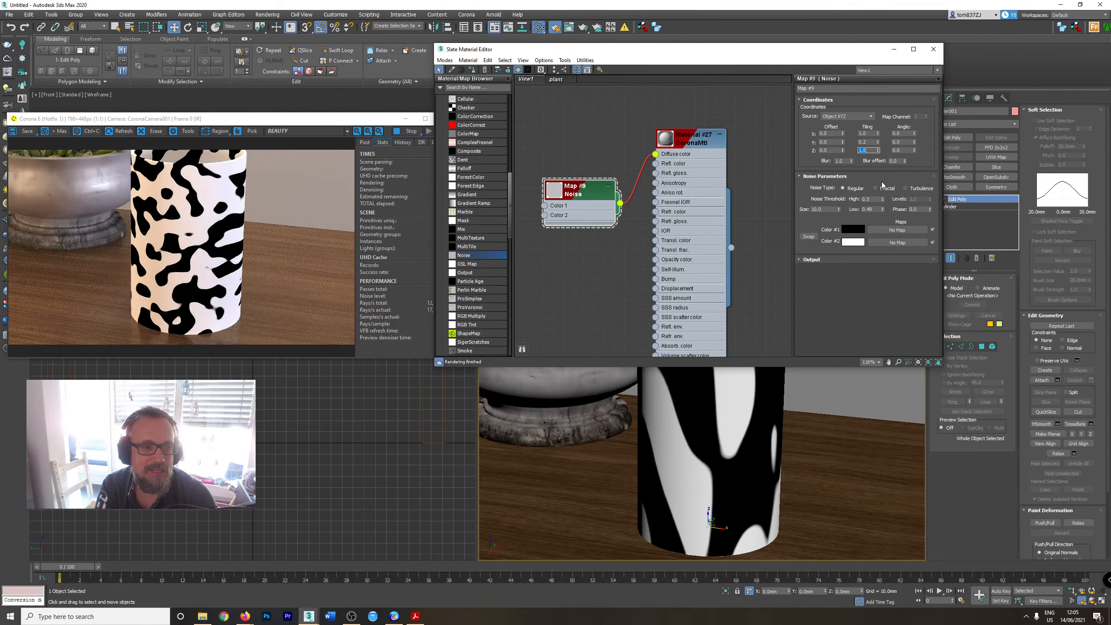
Set Map #9's Y tiling back to 1.0.
{"action": "left_click_drag", "start_coordinate": [633, 51], "coordinate": [685, 489]}
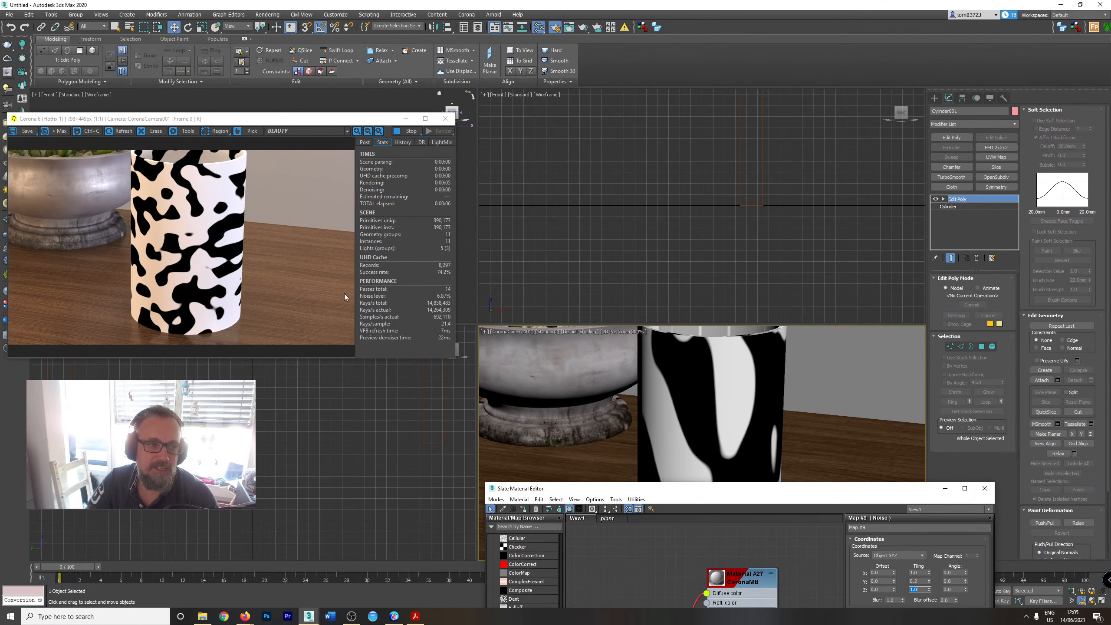
{"action": "left_click_drag", "start_coordinate": [678, 489], "coordinate": [659, 89]}
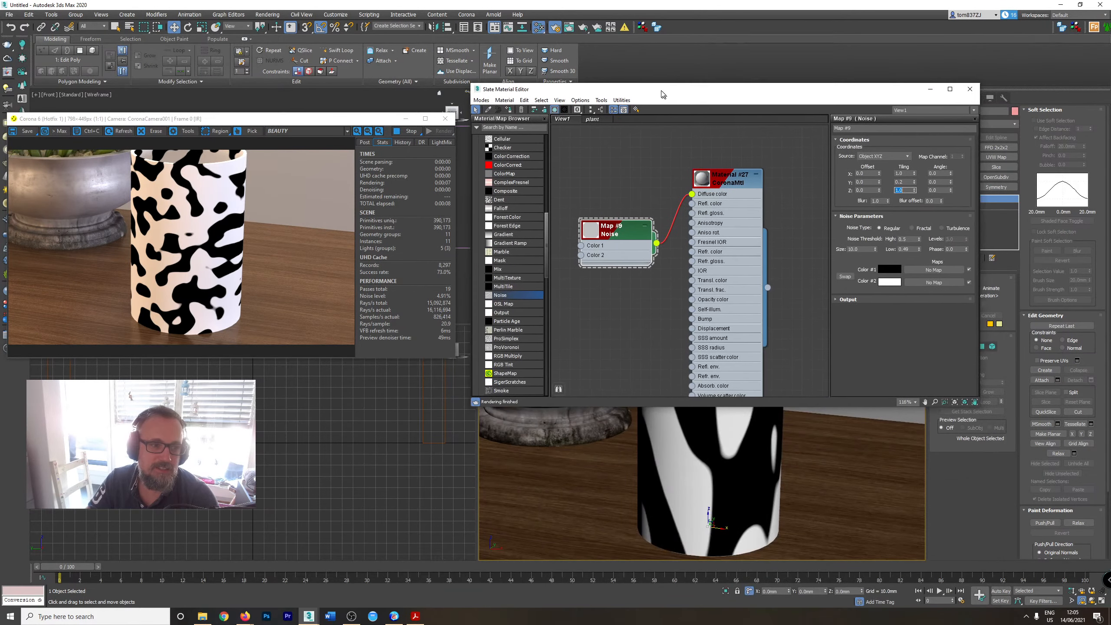
{"action": "left_click_drag", "start_coordinate": [828, 92], "coordinate": [786, 76]}
{"action": "left_click_drag", "start_coordinate": [858, 165], "coordinate": [799, 191]}
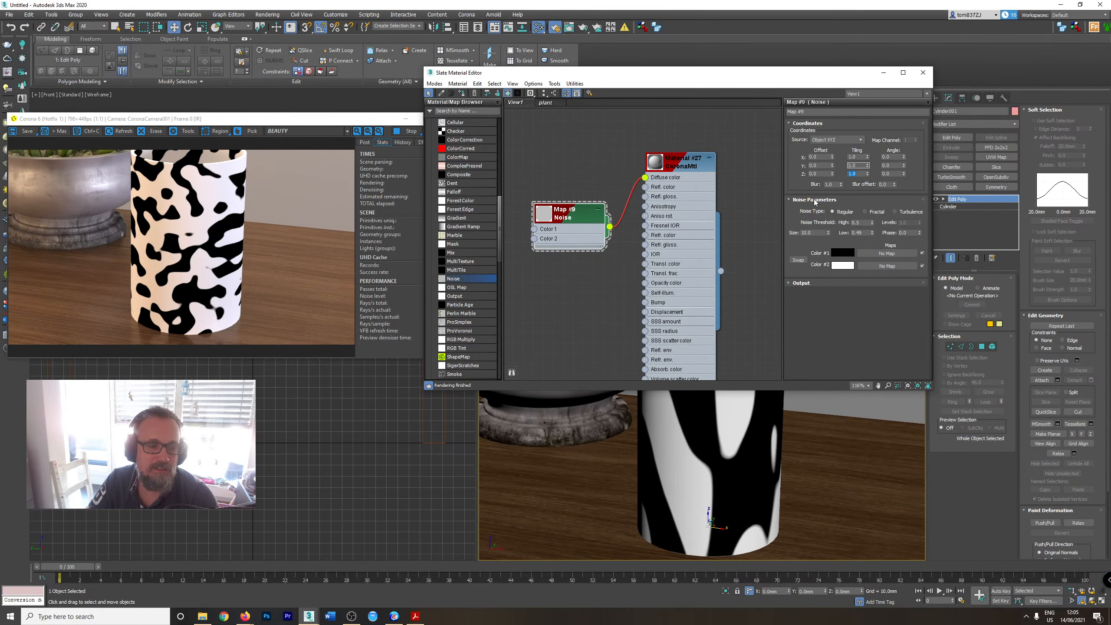
{"action": "type", "text": "1"}
{"action": "key", "text": "Tab"}
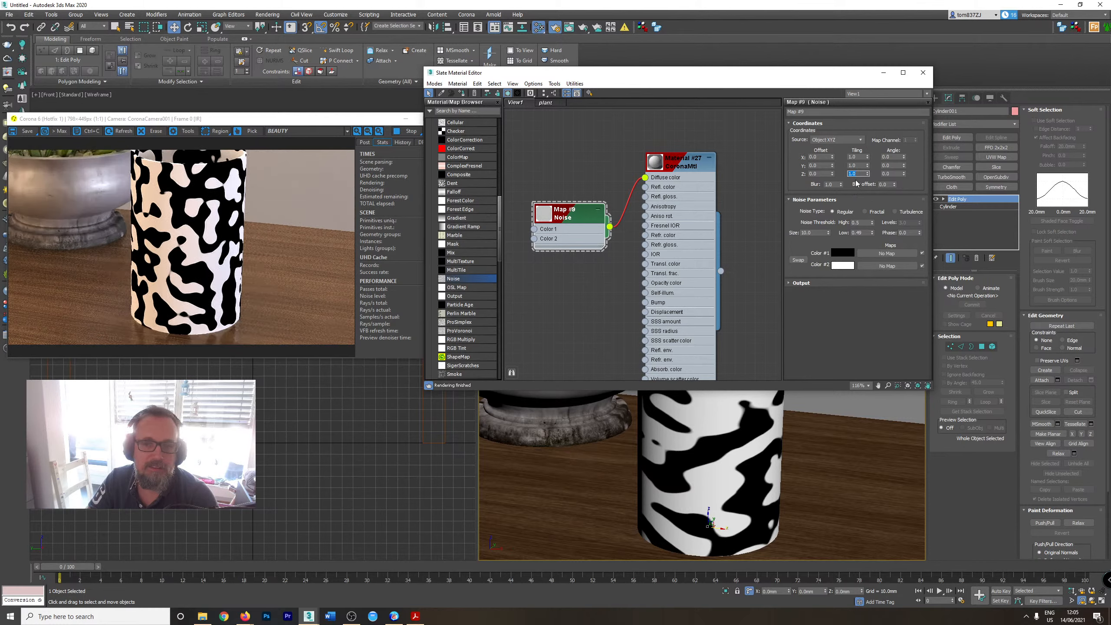
{"action": "key", "text": "Tab"}
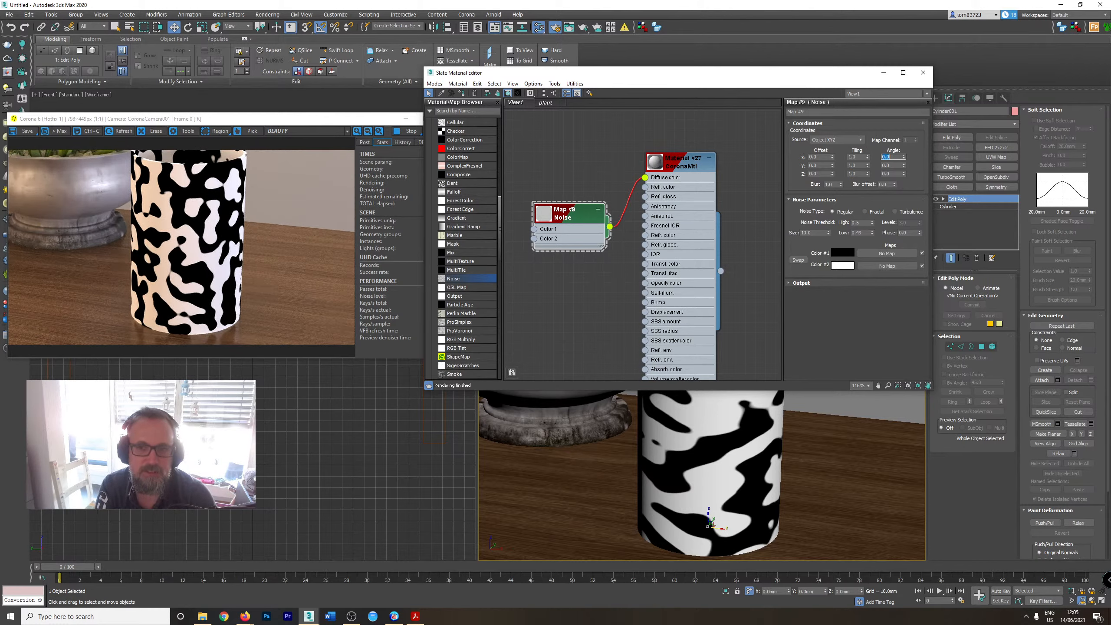
Try Z tiling values of 0.2, 100 and 50 on Map #9, and return the Z tiling to 1.0.
{"action": "left_click", "coordinate": [856, 173]}
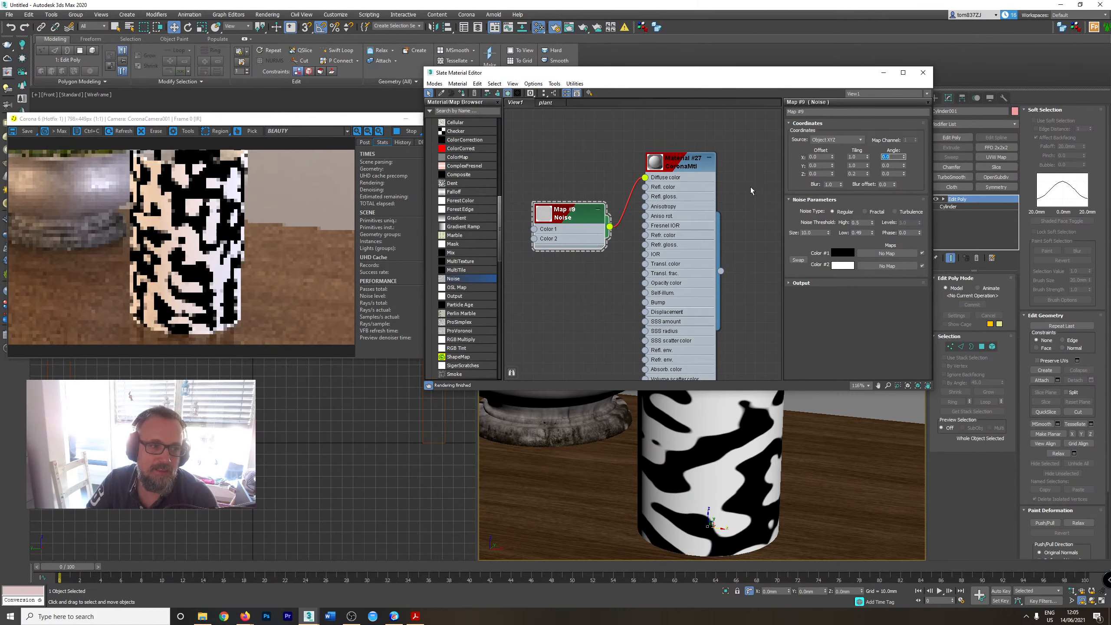
{"action": "left_click_drag", "start_coordinate": [858, 174], "coordinate": [817, 175]}
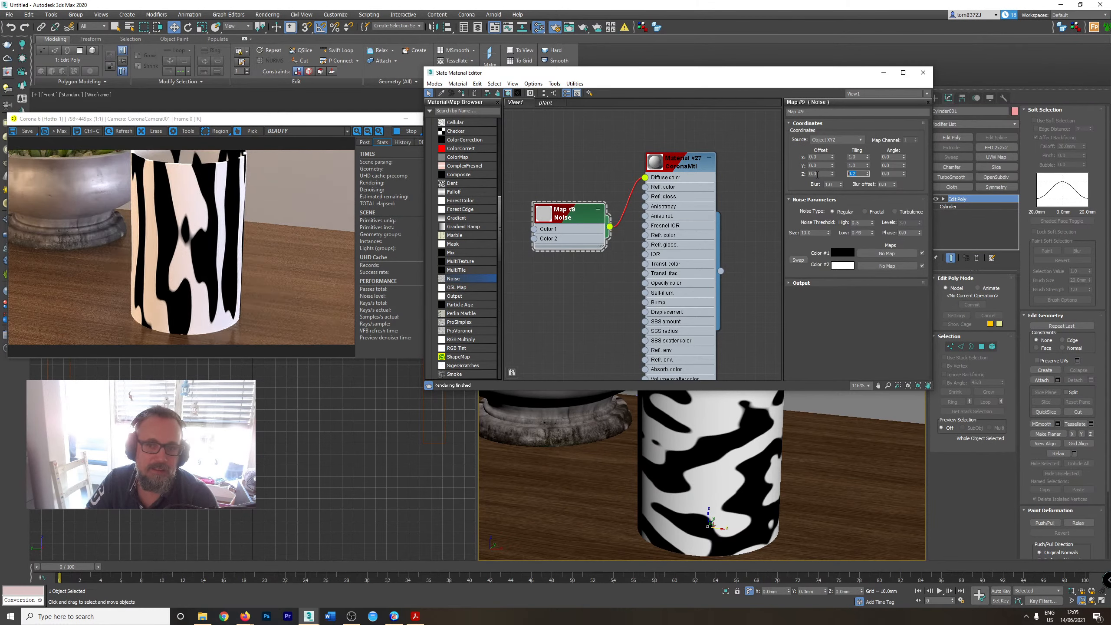
{"action": "left_click", "coordinate": [857, 156]}
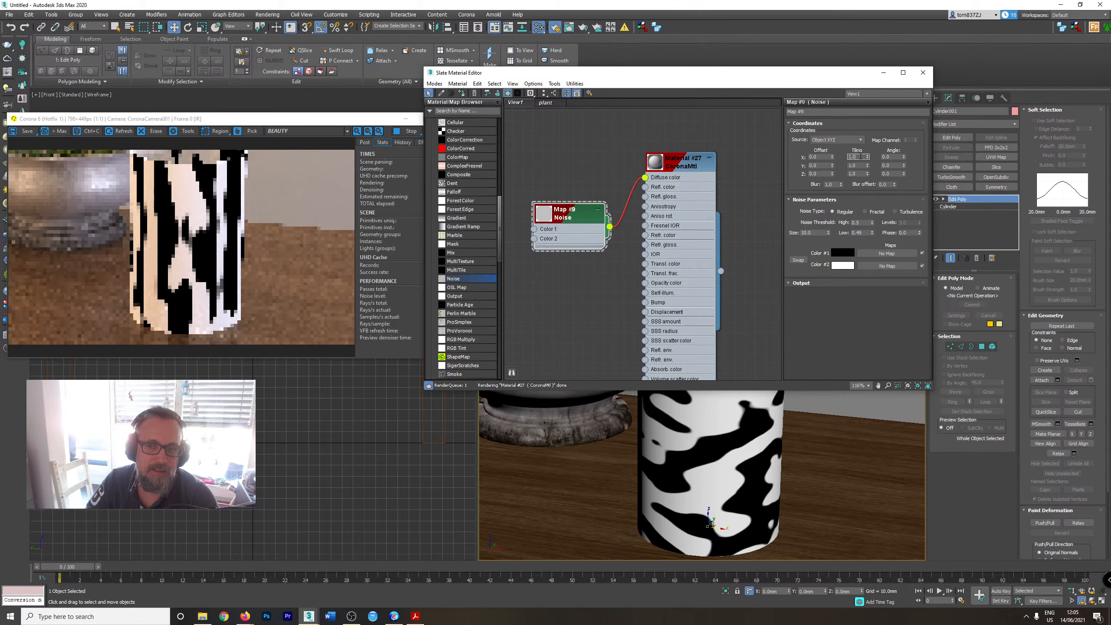
{"action": "key", "text": "Tab"}
{"action": "key", "text": "Tab"}
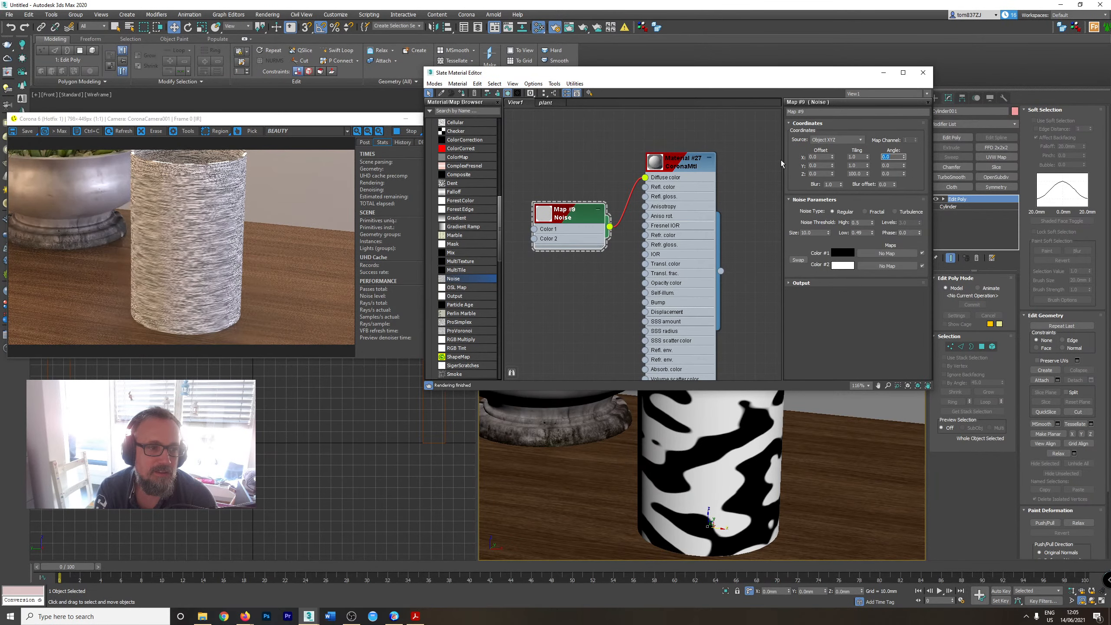
{"action": "left_click", "coordinate": [861, 175]}
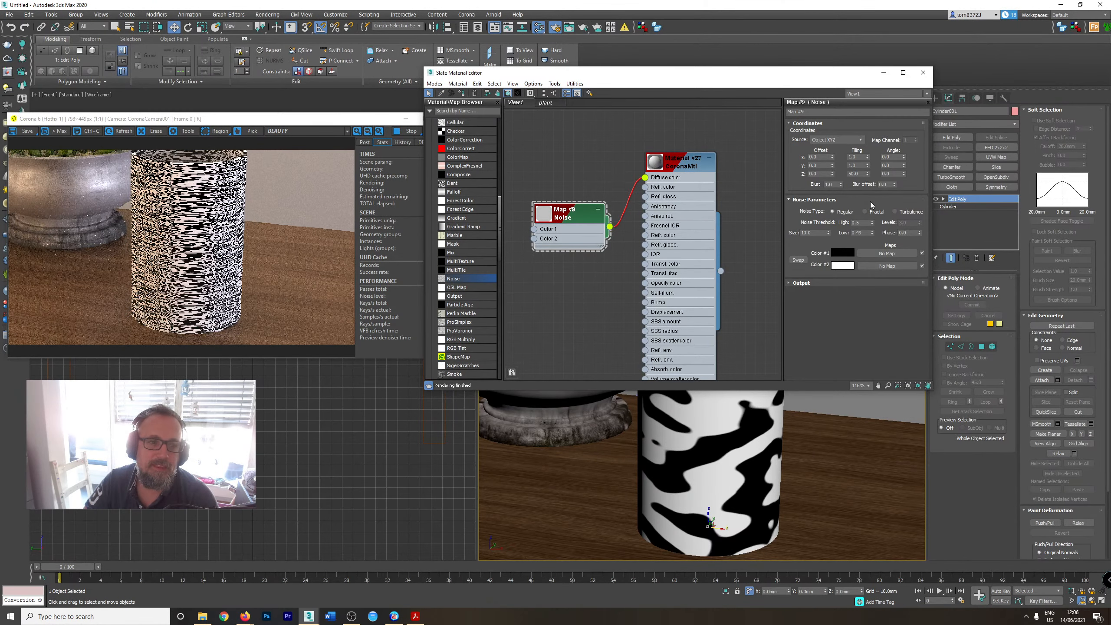
{"action": "double_click", "coordinate": [862, 173]}
{"action": "type", "text": "1"}
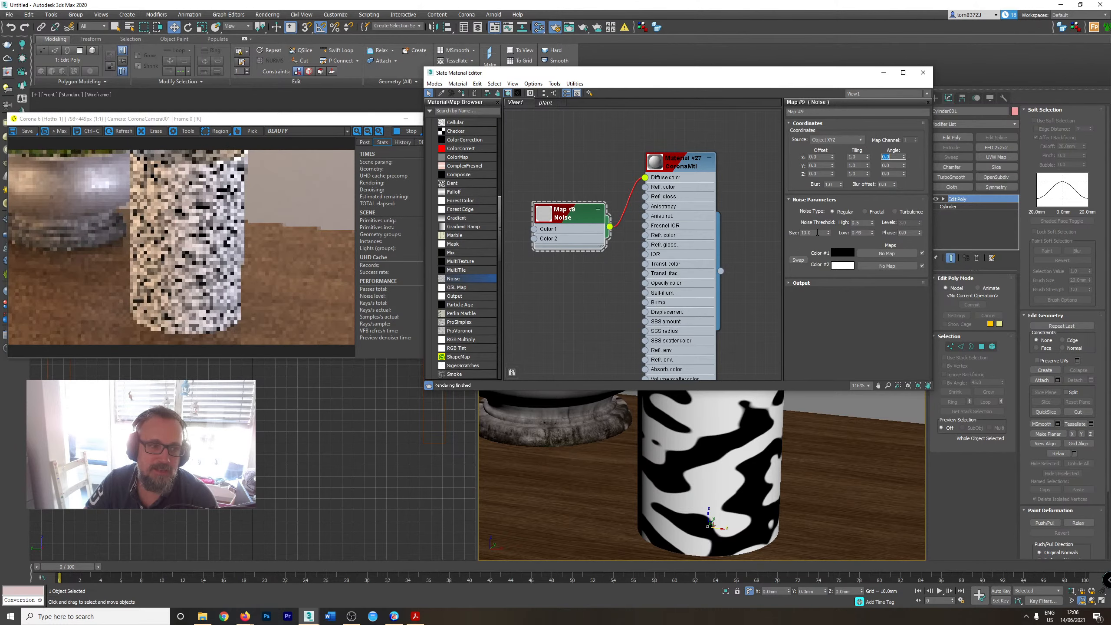
Shrink the noise pattern by setting Map #9's noise size to 1.0.
{"action": "double_click", "coordinate": [816, 232]}
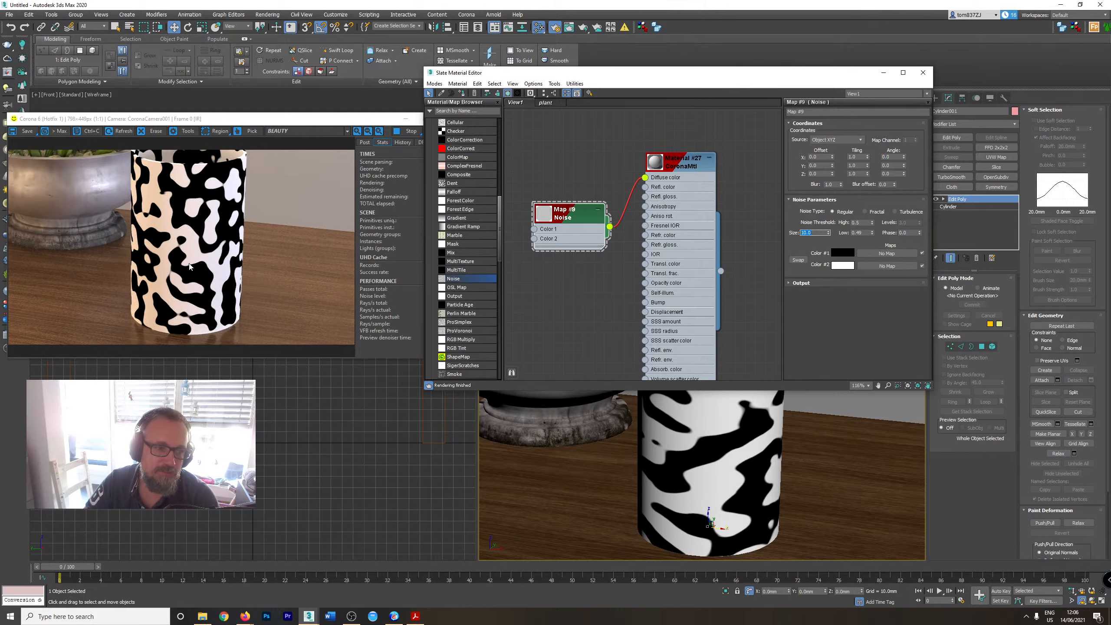
{"action": "type", "text": "1"}
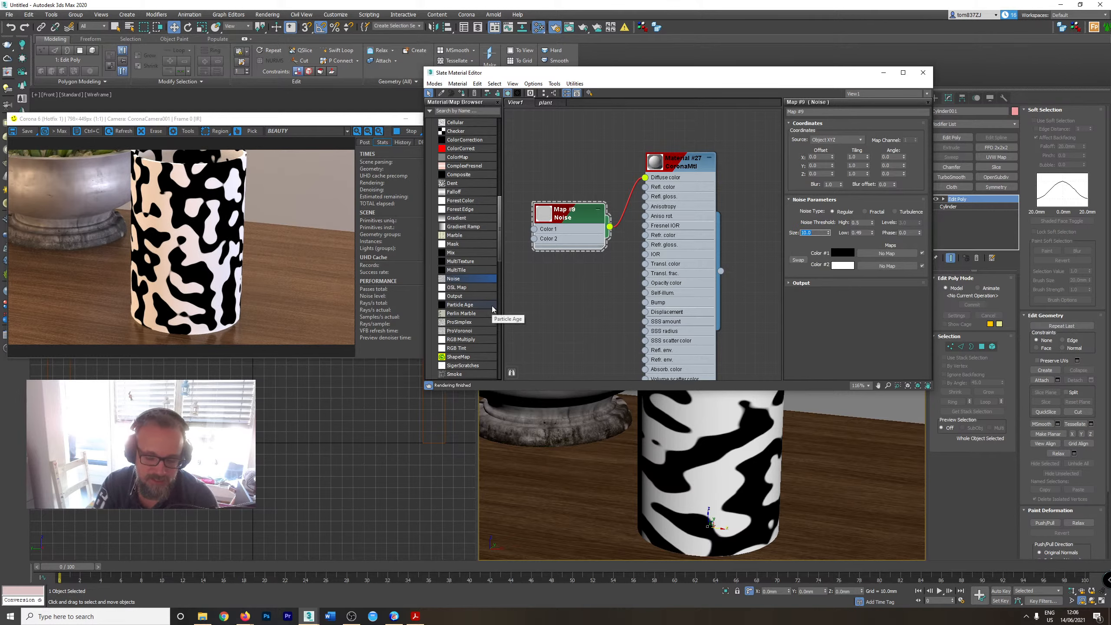
{"action": "key", "text": "Tab"}
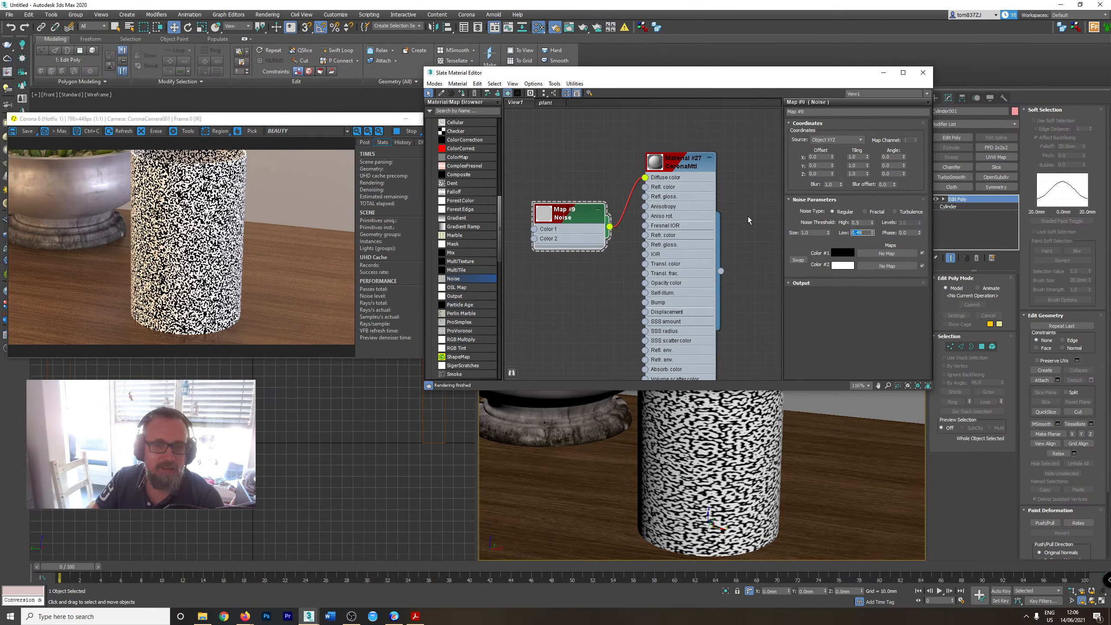
Set Map #9's Z tiling to 20.0 and check the compressed pattern on the cylinder up close.
{"action": "double_click", "coordinate": [858, 174]}
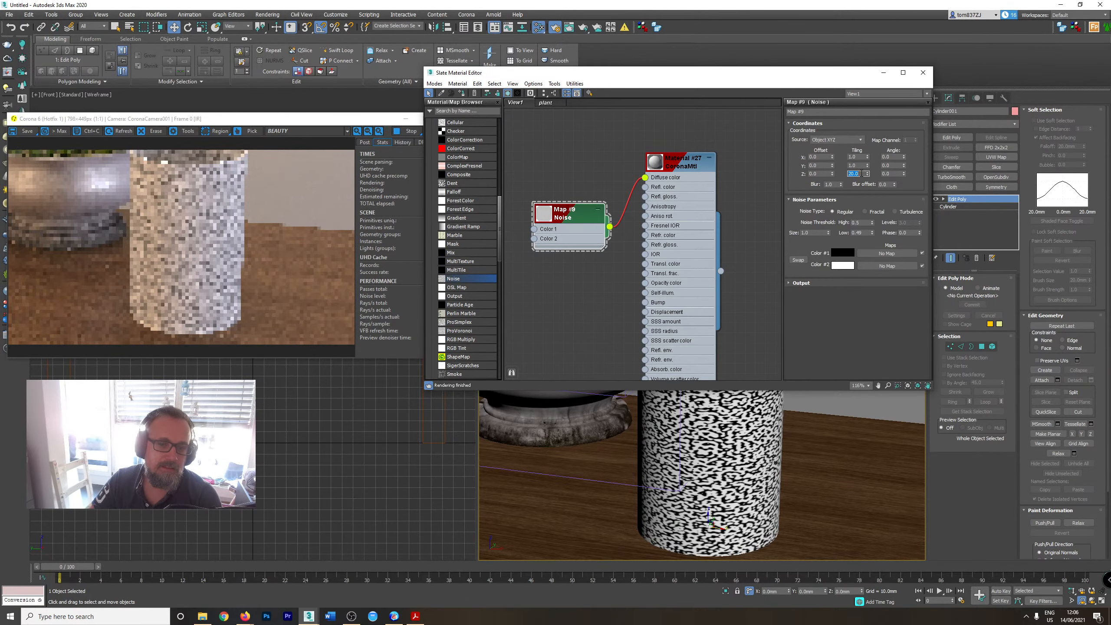
{"action": "scroll", "coordinate": [725, 428], "scroll_direction": "up", "scroll_amount": 10}
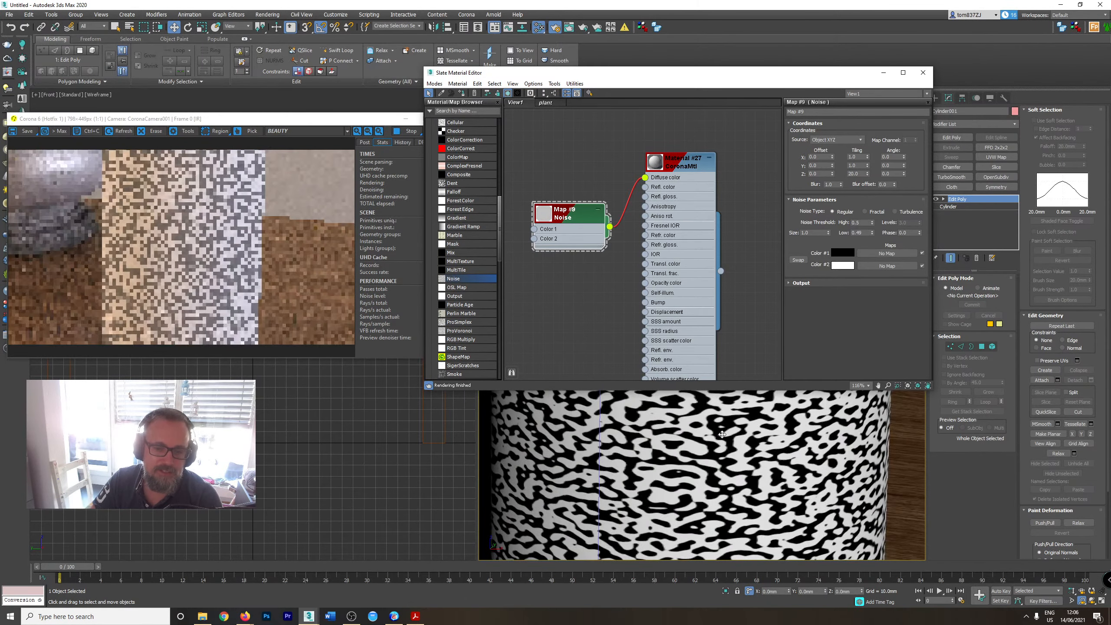
{"action": "scroll", "coordinate": [719, 449], "scroll_direction": "up", "scroll_amount": 2}
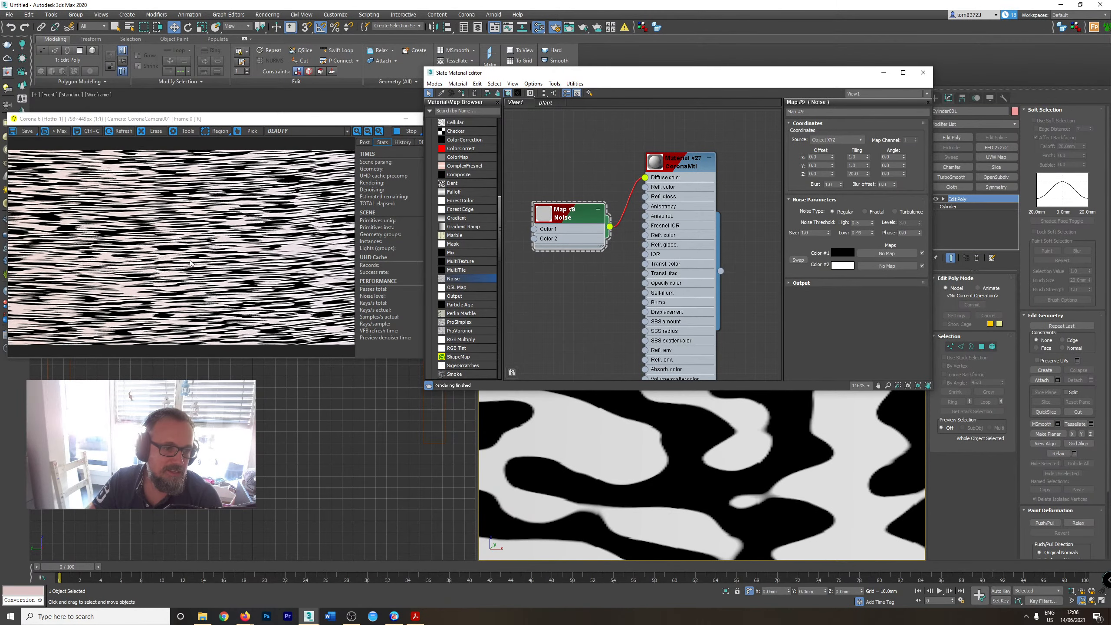
{"action": "scroll", "coordinate": [664, 455], "scroll_direction": "down", "scroll_amount": 10}
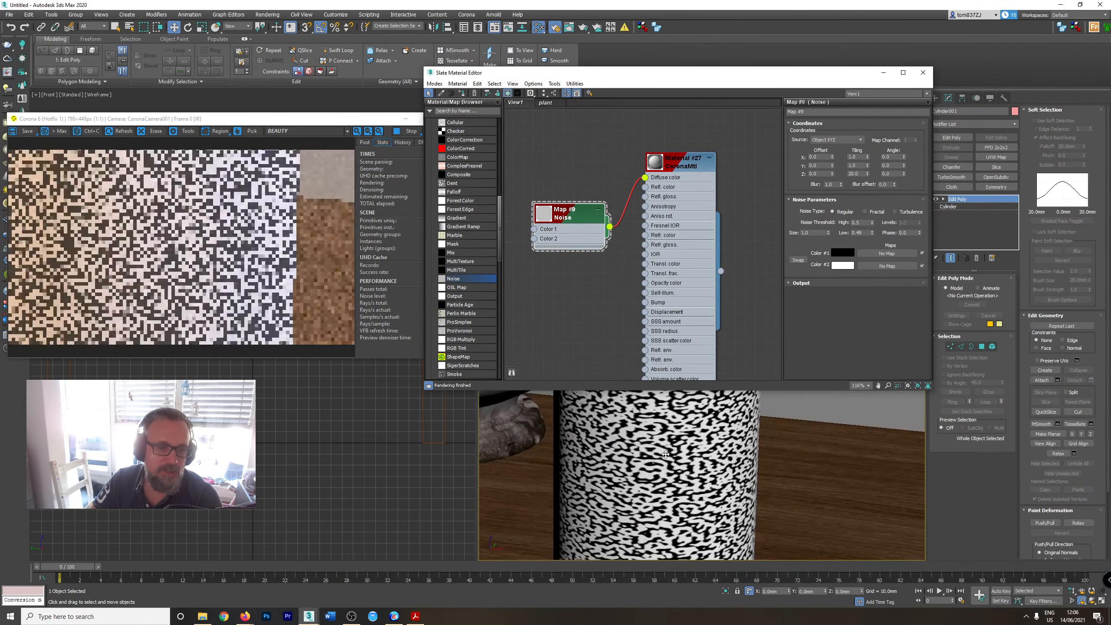
{"action": "scroll", "coordinate": [663, 455], "scroll_direction": "up", "scroll_amount": 3}
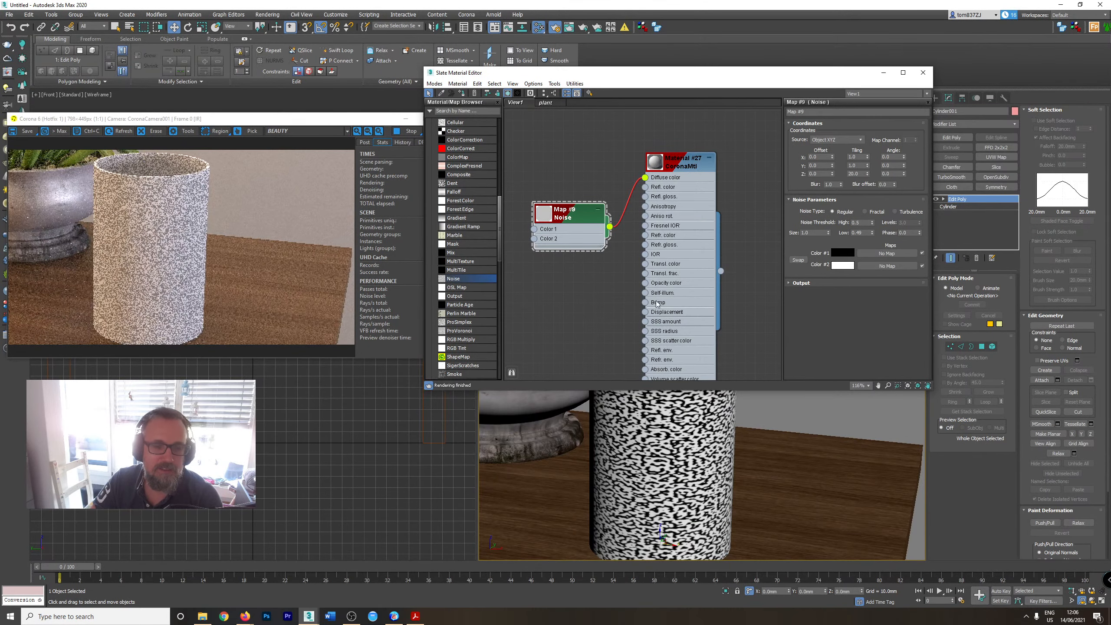
Reconnect the Noise map from Diffuse color to Refl. gloss. and set Material #27's reflection Fresnel IOR to 999.
{"action": "left_click_drag", "start_coordinate": [646, 178], "coordinate": [645, 196]}
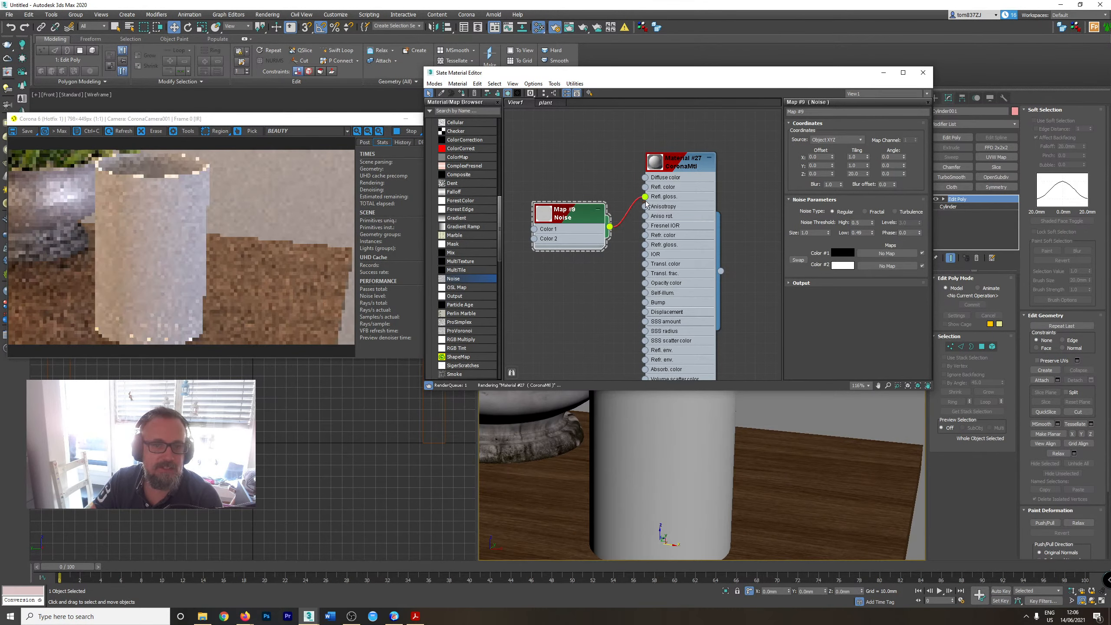
{"action": "double_click", "coordinate": [679, 238]}
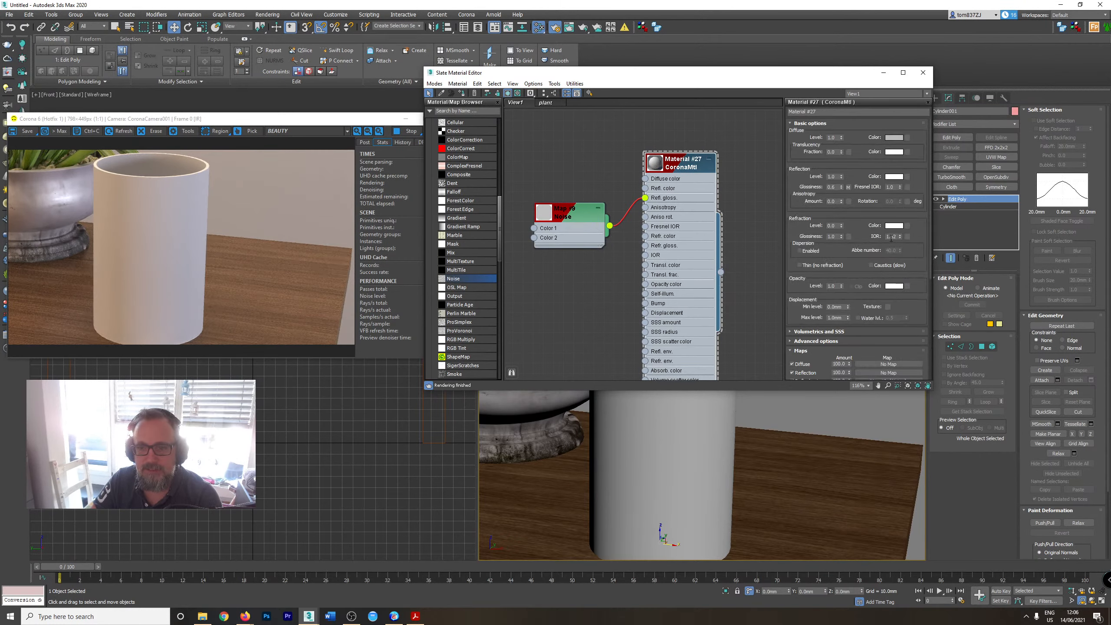
{"action": "double_click", "coordinate": [887, 187]}
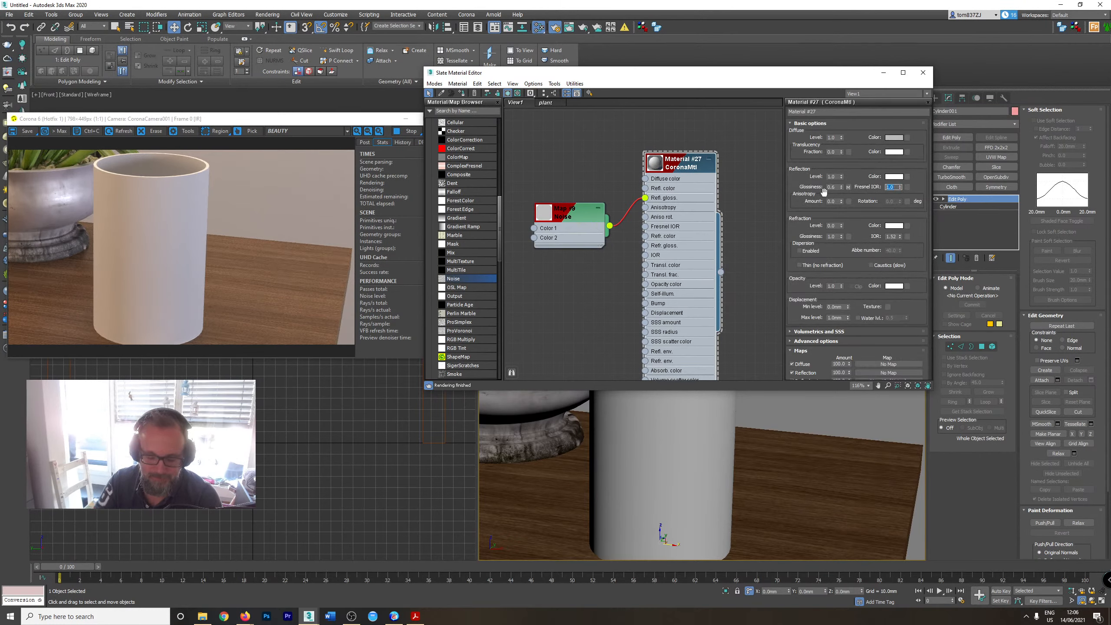
{"action": "type", "text": "999"}
{"action": "key", "text": "Return"}
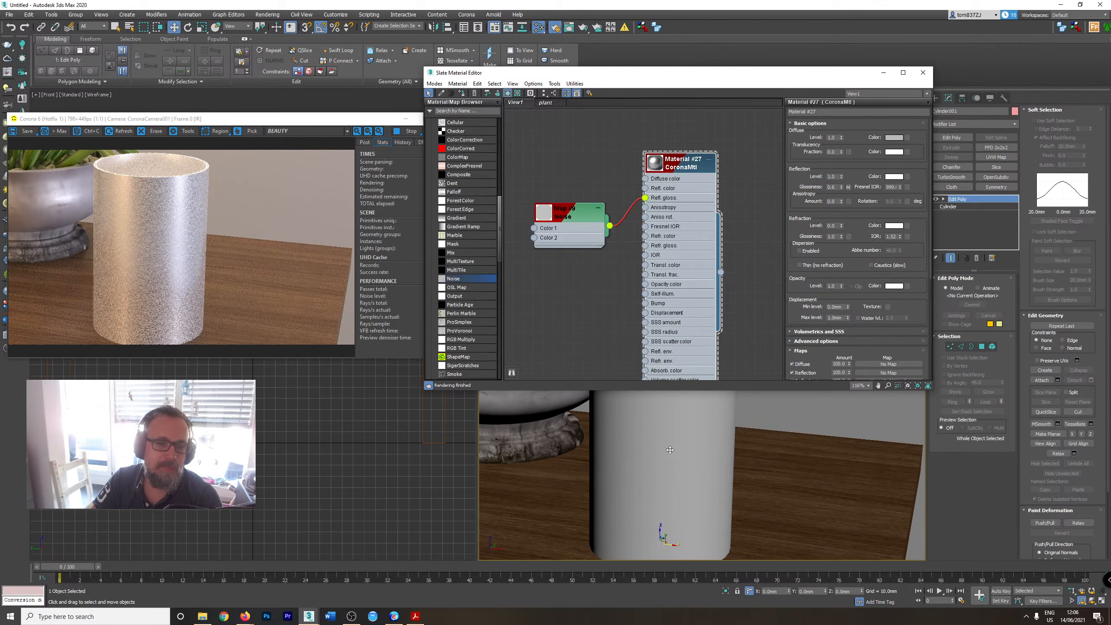
Inspect the cylinder's reflections up close and set Material #27's Refl. glossiness map amount to 10.
{"action": "scroll", "coordinate": [668, 453], "scroll_direction": "up", "scroll_amount": 5}
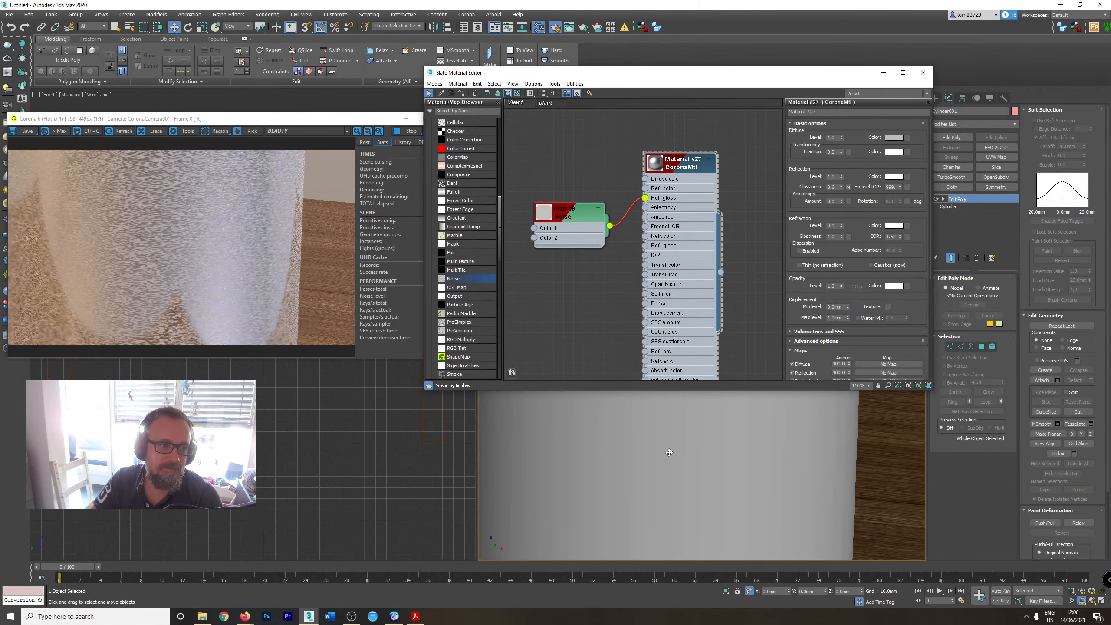
{"action": "scroll", "coordinate": [674, 459], "scroll_direction": "up", "scroll_amount": 3}
{"action": "scroll", "coordinate": [674, 459], "scroll_direction": "up", "scroll_amount": 2}
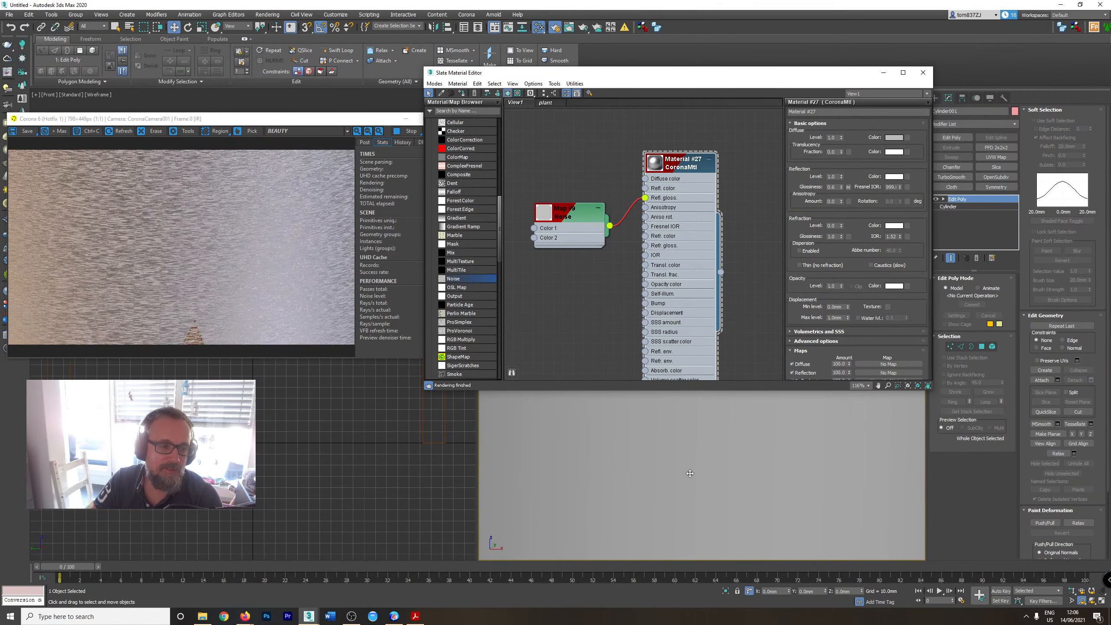
{"action": "scroll", "coordinate": [690, 473], "scroll_direction": "down", "scroll_amount": 5}
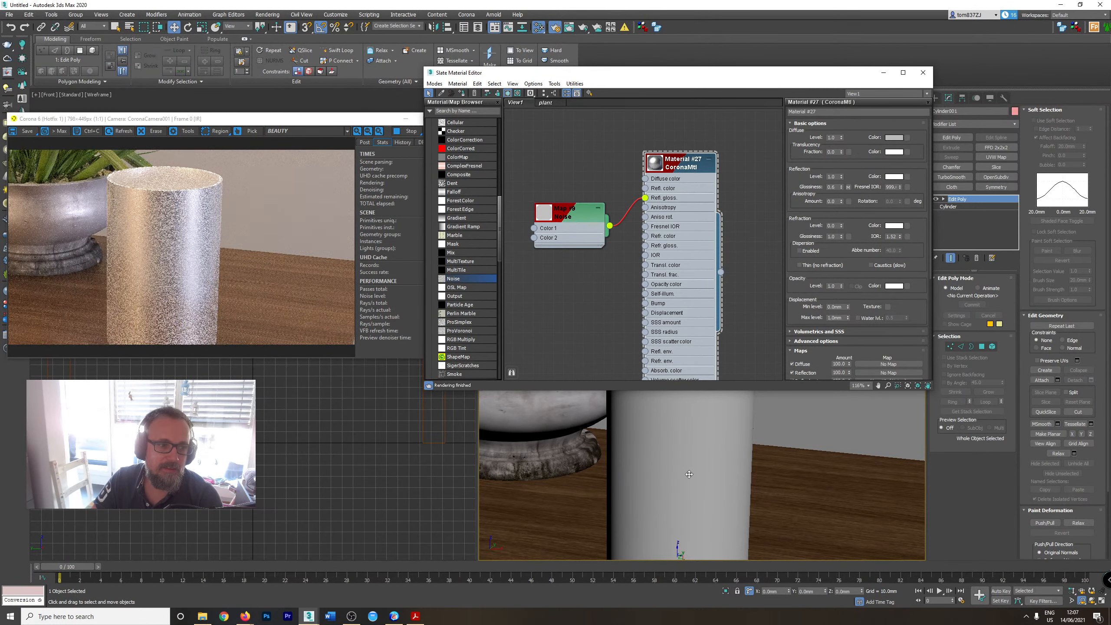
{"action": "middle_click_drag", "start_coordinate": [665, 450], "coordinate": [676, 400]}
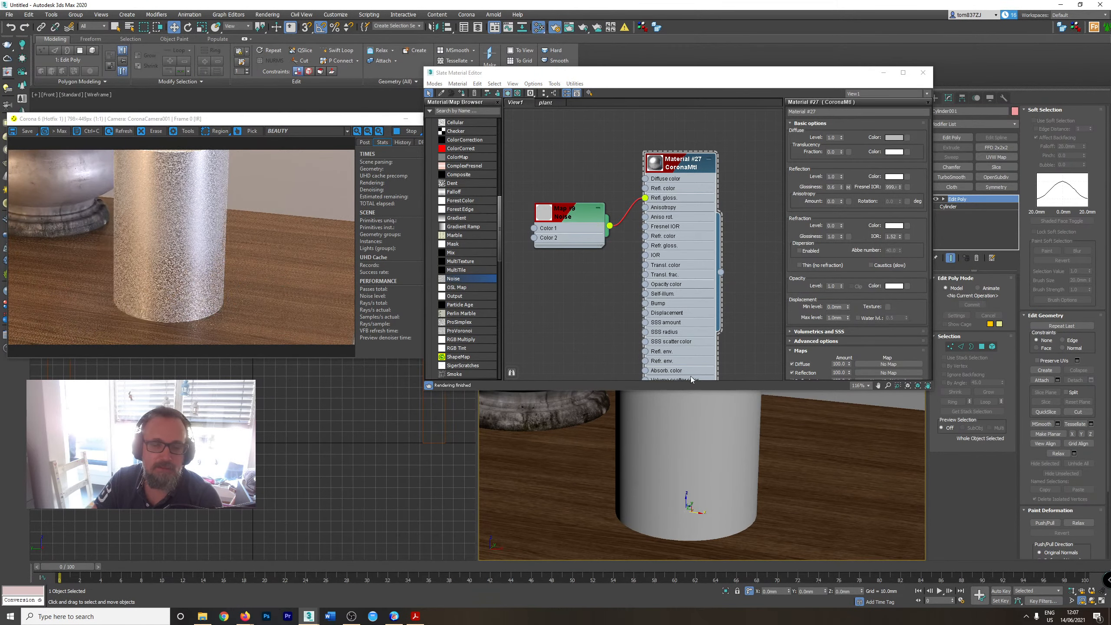
{"action": "double_click", "coordinate": [560, 223]}
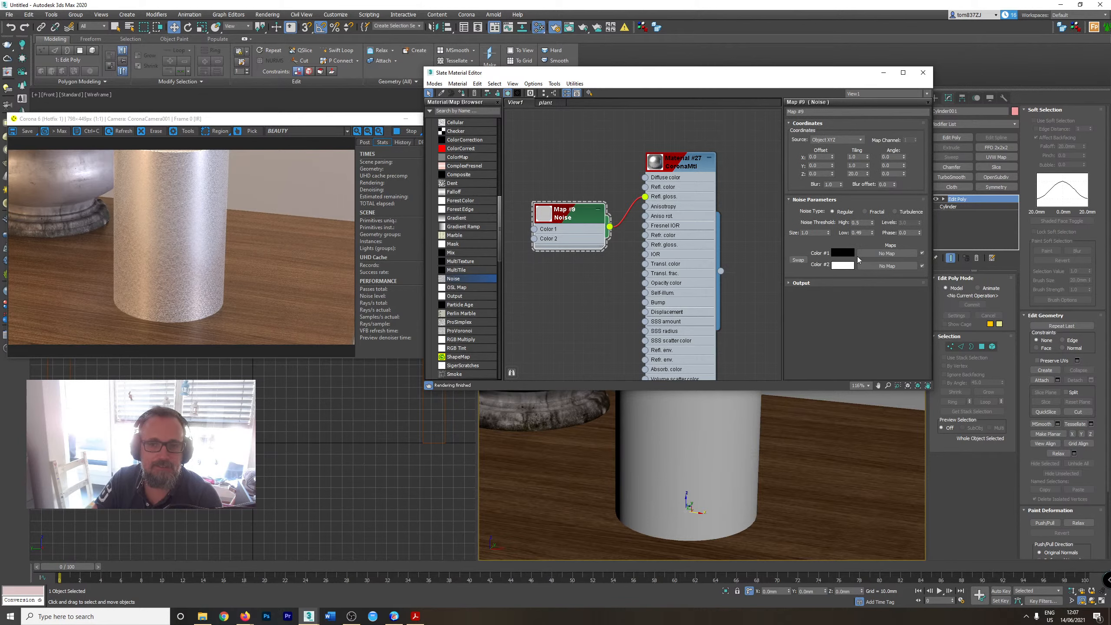
{"action": "double_click", "coordinate": [671, 255]}
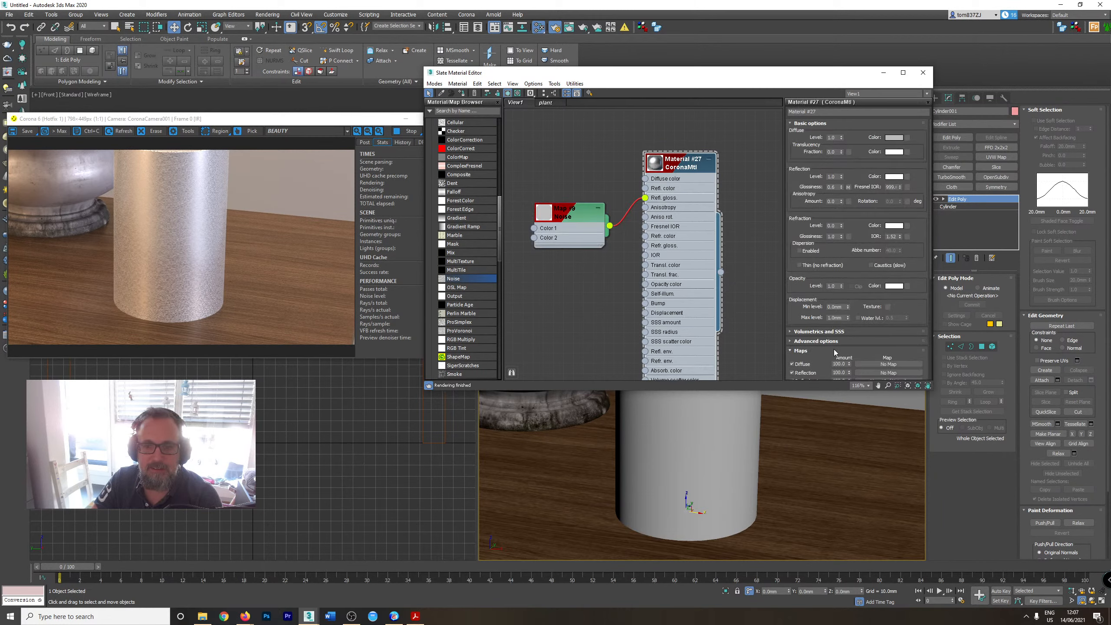
{"action": "scroll", "coordinate": [836, 349], "scroll_direction": "down", "scroll_amount": 5}
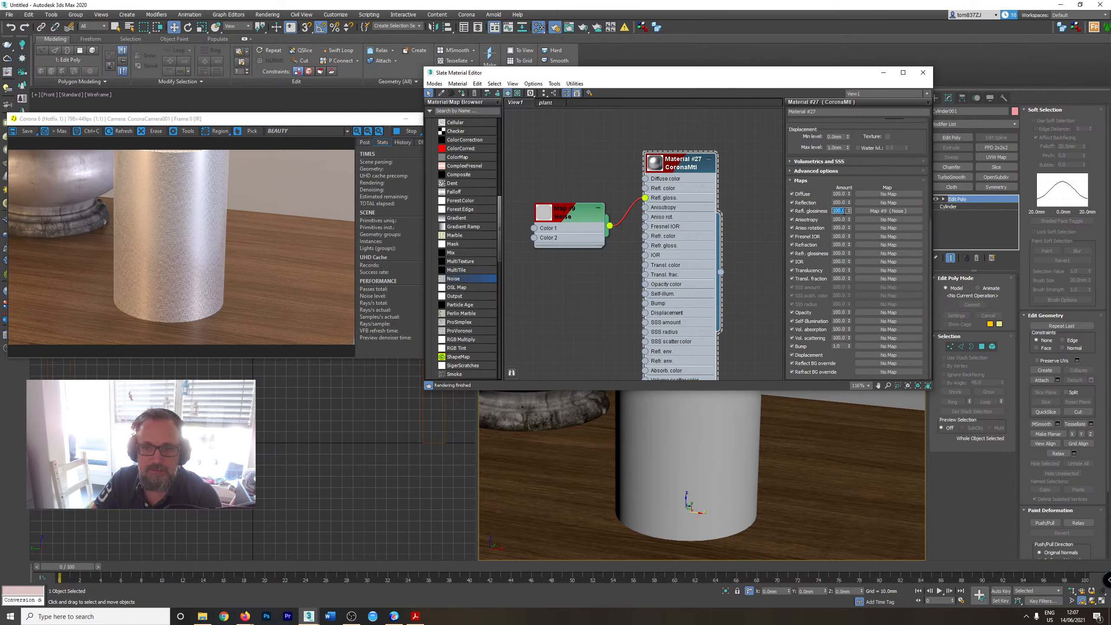
{"action": "type", "text": "10"}
{"action": "key", "text": "Return"}
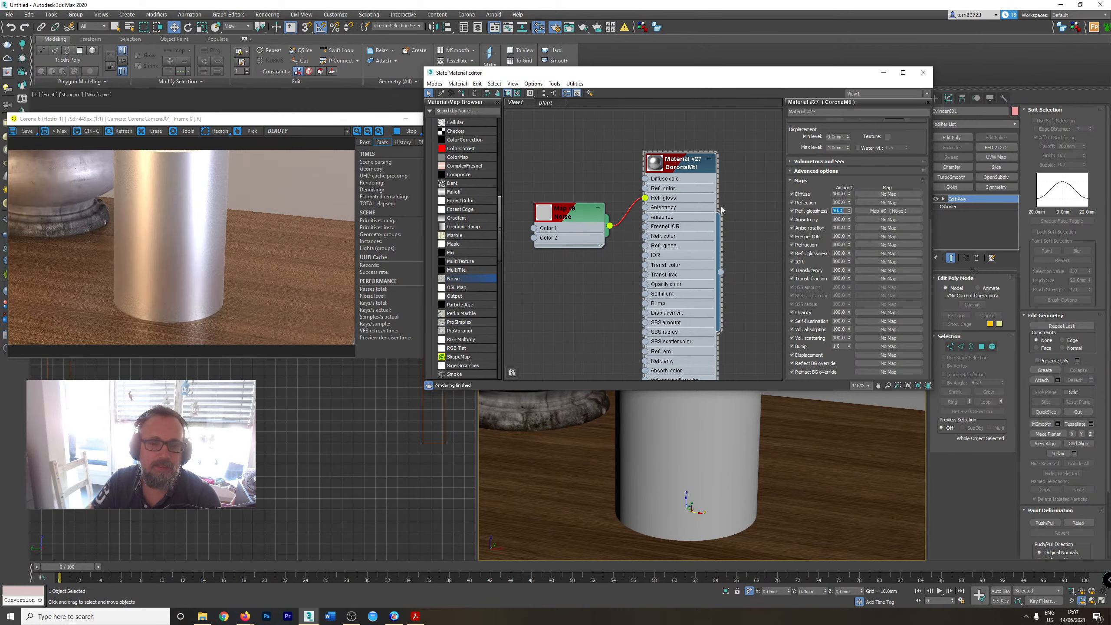
Check the brushed surface up close and set Map #9's noise size to 2.0.
{"action": "scroll", "coordinate": [685, 445], "scroll_direction": "up", "scroll_amount": 5}
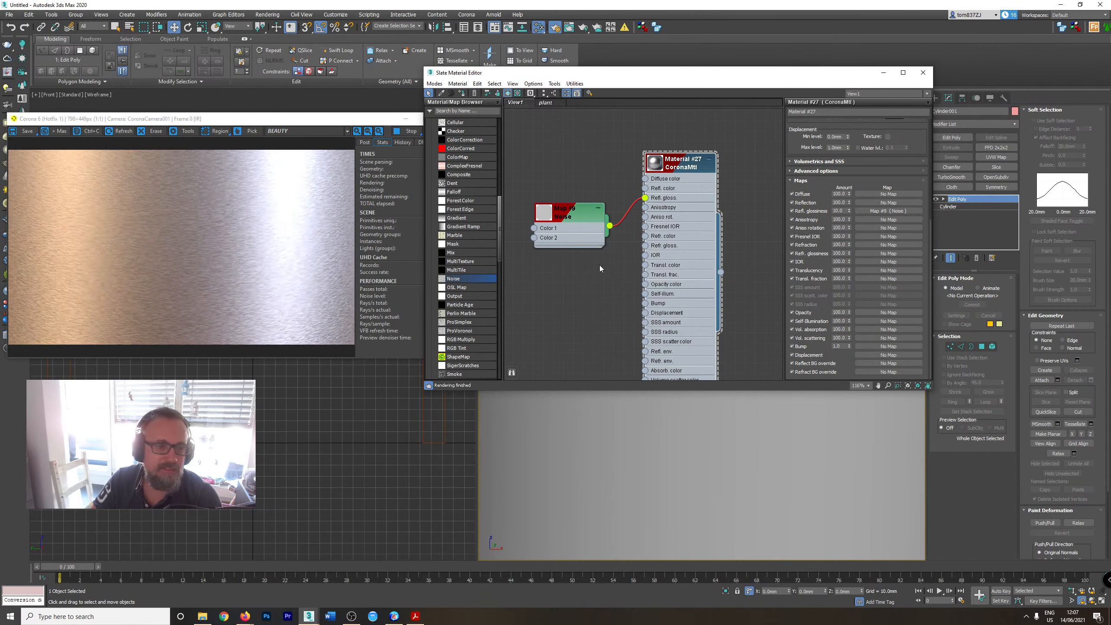
{"action": "double_click", "coordinate": [543, 224]}
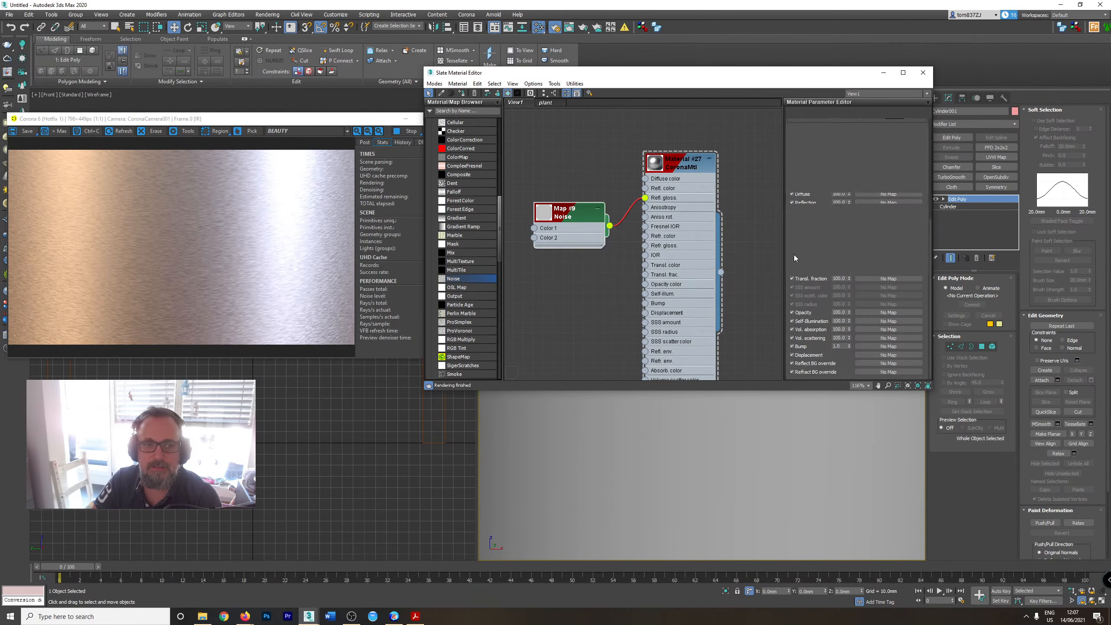
{"action": "double_click", "coordinate": [813, 233]}
{"action": "type", "text": "20.0"}
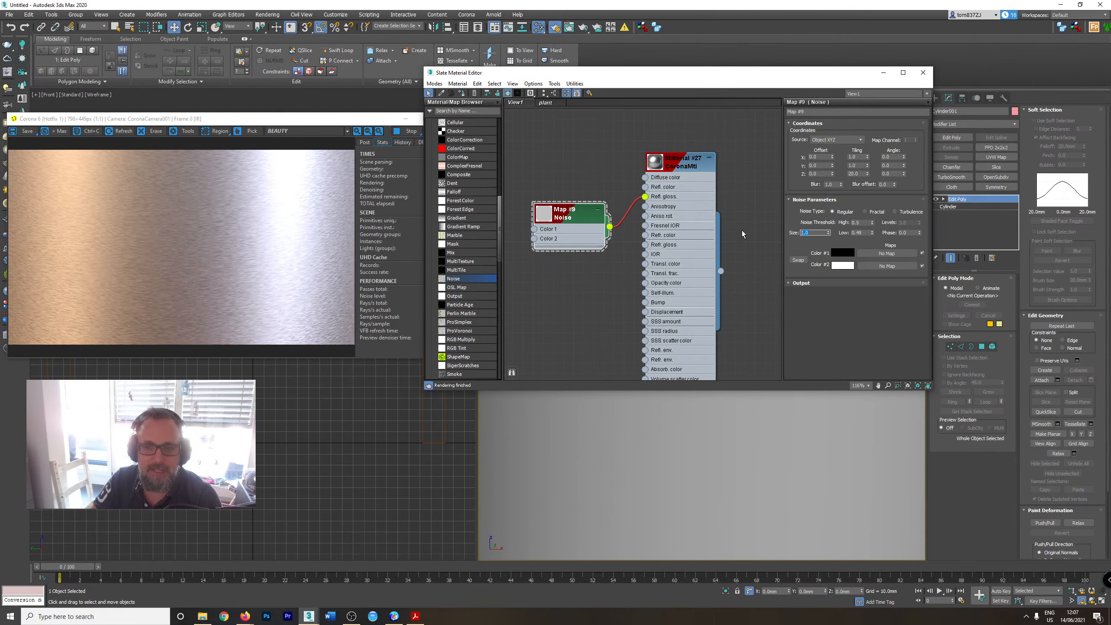
{"action": "key", "text": "Tab"}
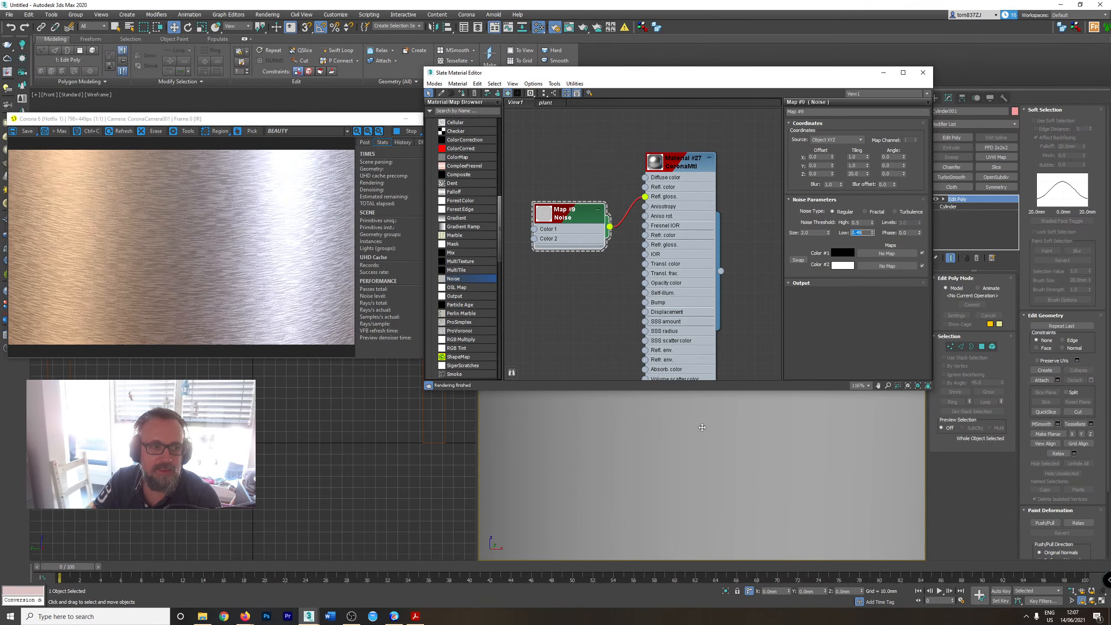
Check the brushed cylinder beside the orchid pot in the render from farther back and at mid distance.
{"action": "scroll", "coordinate": [709, 443], "scroll_direction": "down", "scroll_amount": 3}
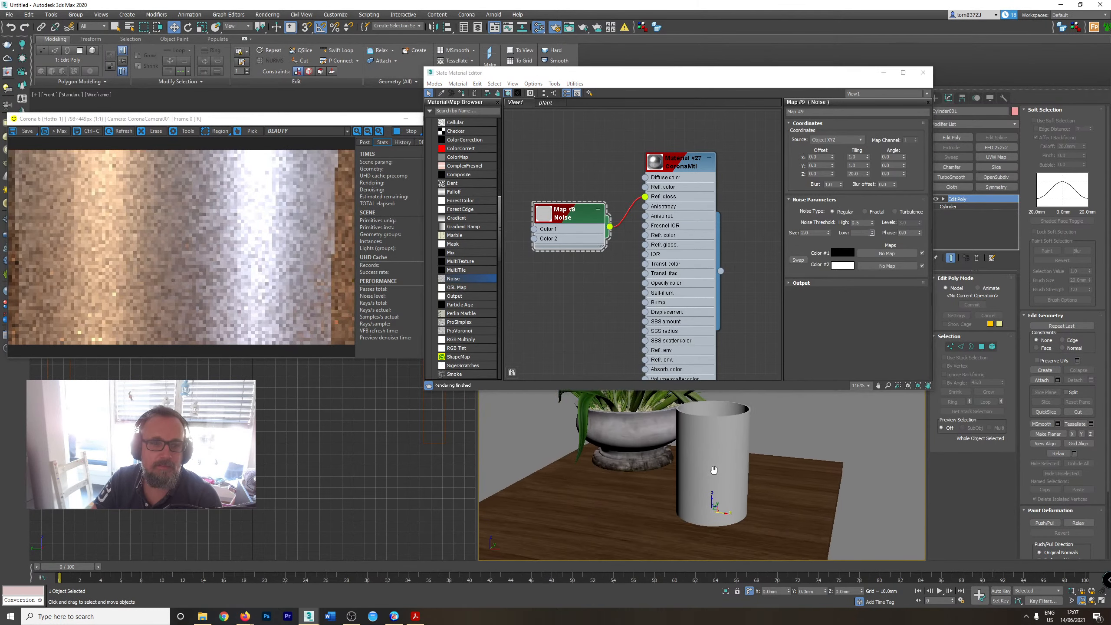
{"action": "scroll", "coordinate": [717, 481], "scroll_direction": "up", "scroll_amount": 2}
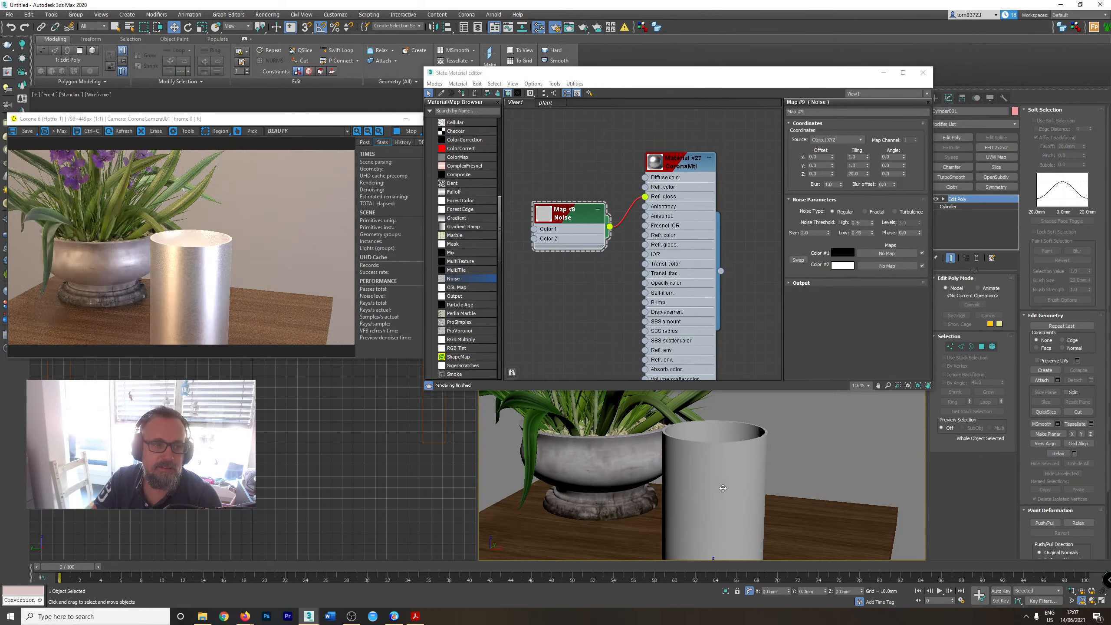
{"action": "scroll", "coordinate": [718, 480], "scroll_direction": "up", "scroll_amount": 2}
{"action": "middle_click_drag", "start_coordinate": [717, 480], "coordinate": [694, 443]}
{"action": "scroll", "coordinate": [689, 433], "scroll_direction": "up", "scroll_amount": 2}
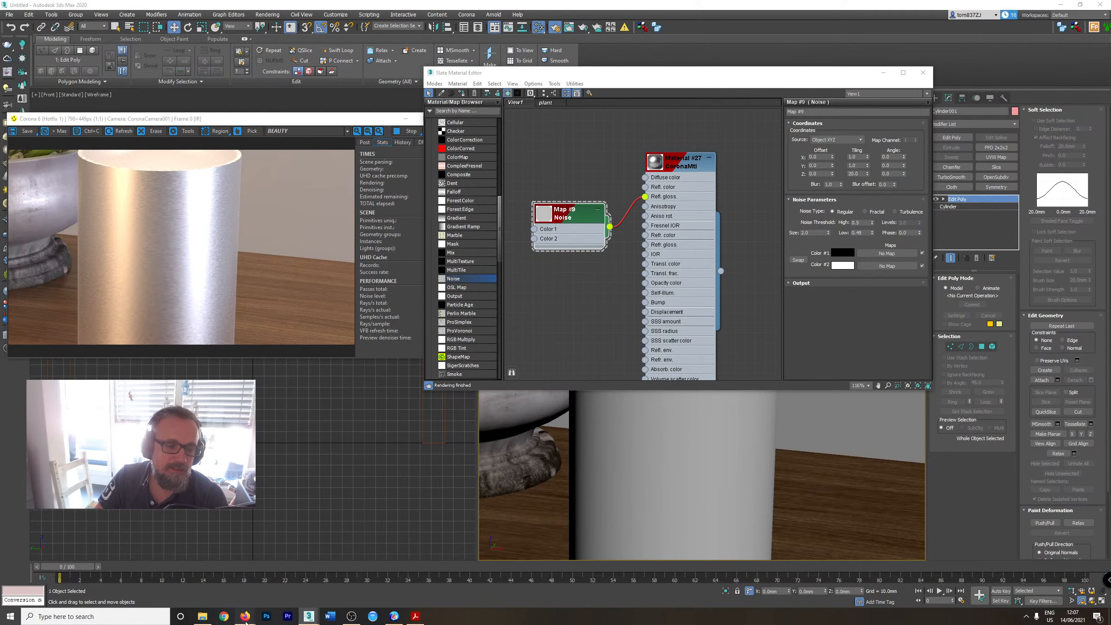
Switch to the Firefox window with the orchid results and search Google Images for "brushed metal".
{"action": "mouse_move", "coordinate": [245, 616]}
{"action": "left_click", "coordinate": [281, 587]}
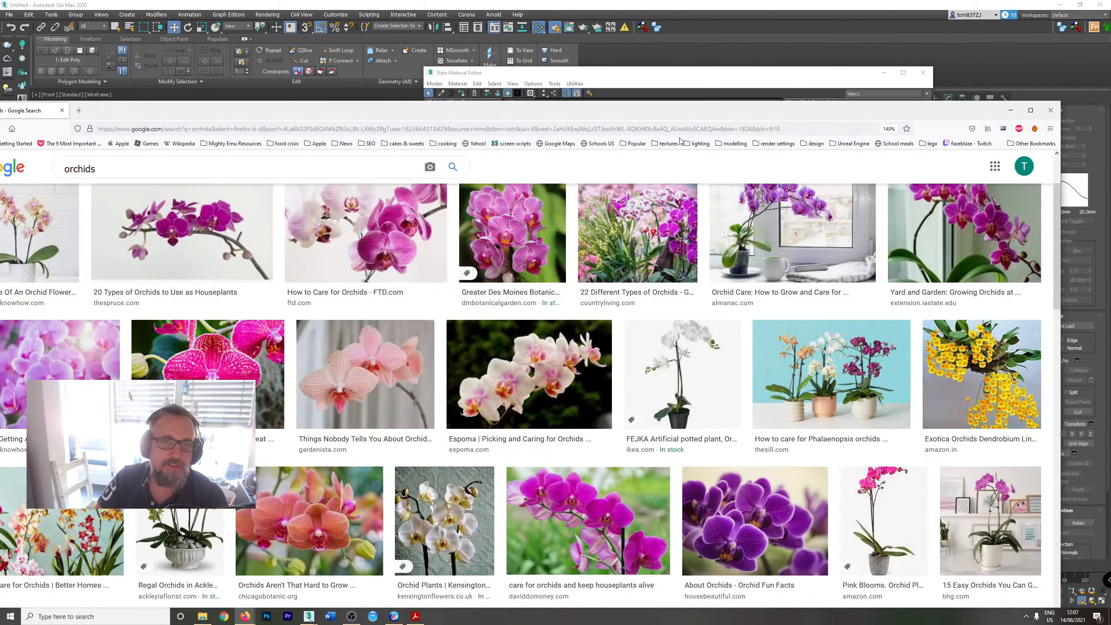
{"action": "left_click", "coordinate": [1031, 110]}
{"action": "left_click", "coordinate": [724, 29]}
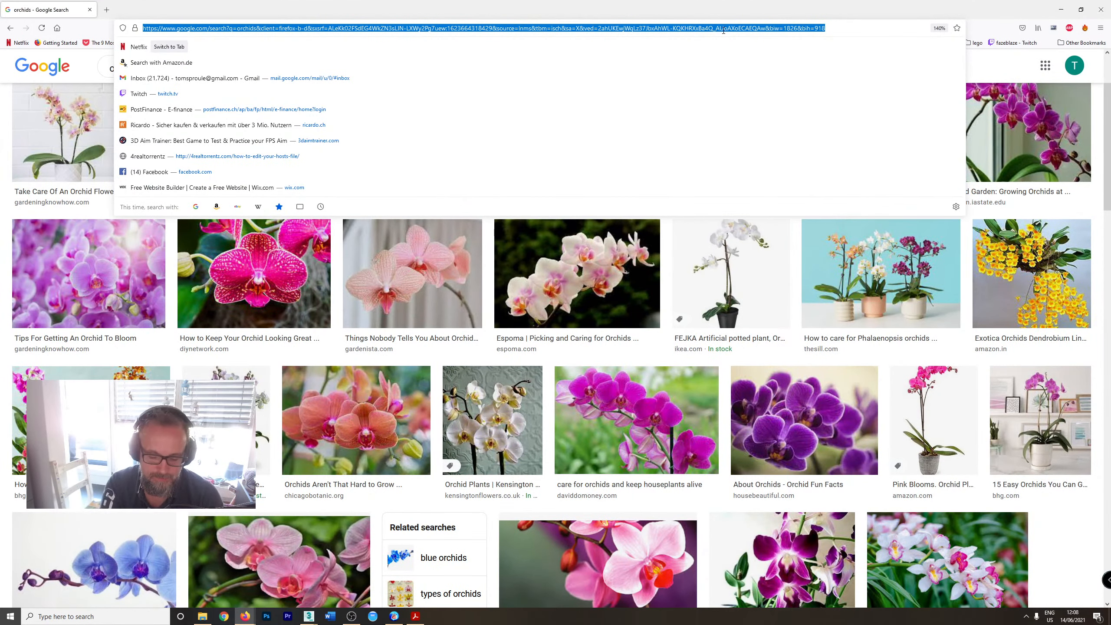
{"action": "type", "text": "brushed metal"}
{"action": "key", "text": "Return"}
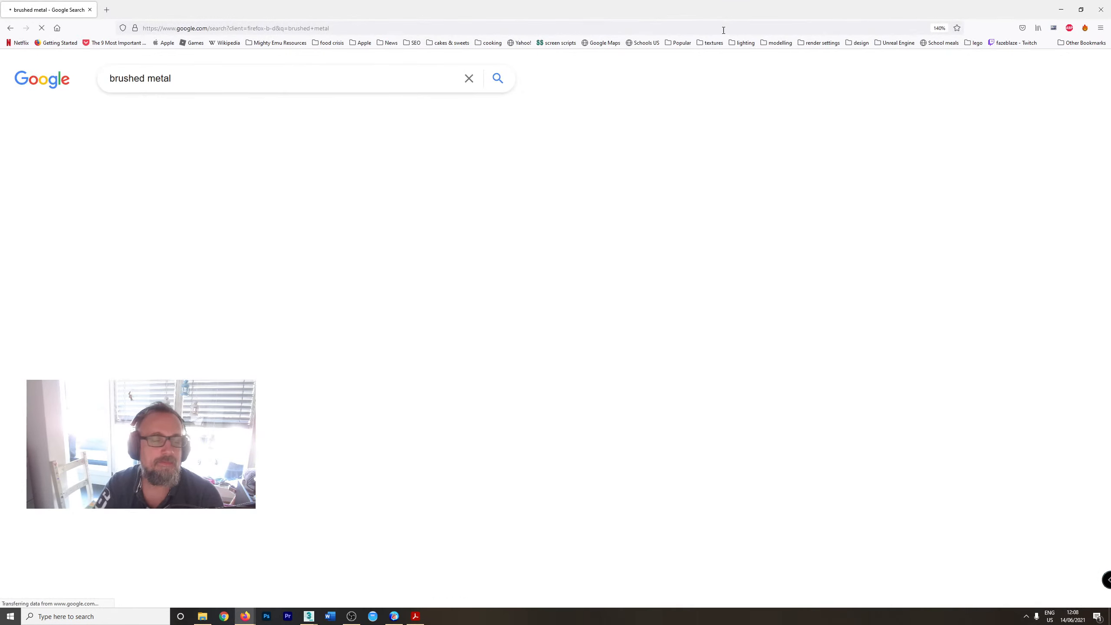
{"action": "left_click", "coordinate": [174, 118]}
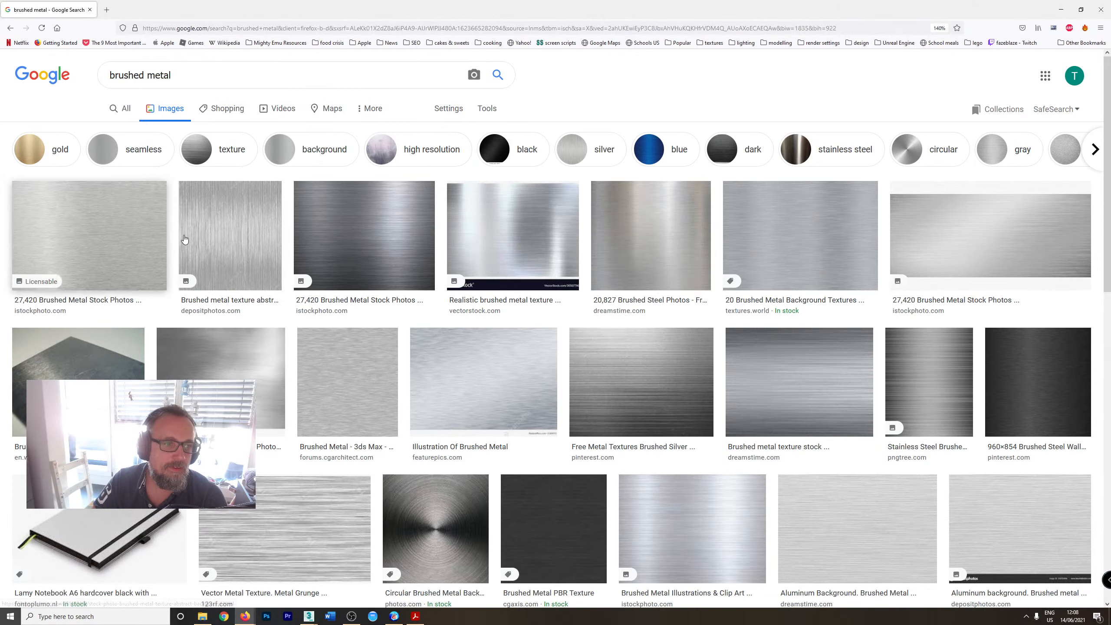
Preview several of the brushed metal and brushed steel reference images, then return to 3ds Max.
{"action": "left_click", "coordinate": [113, 243]}
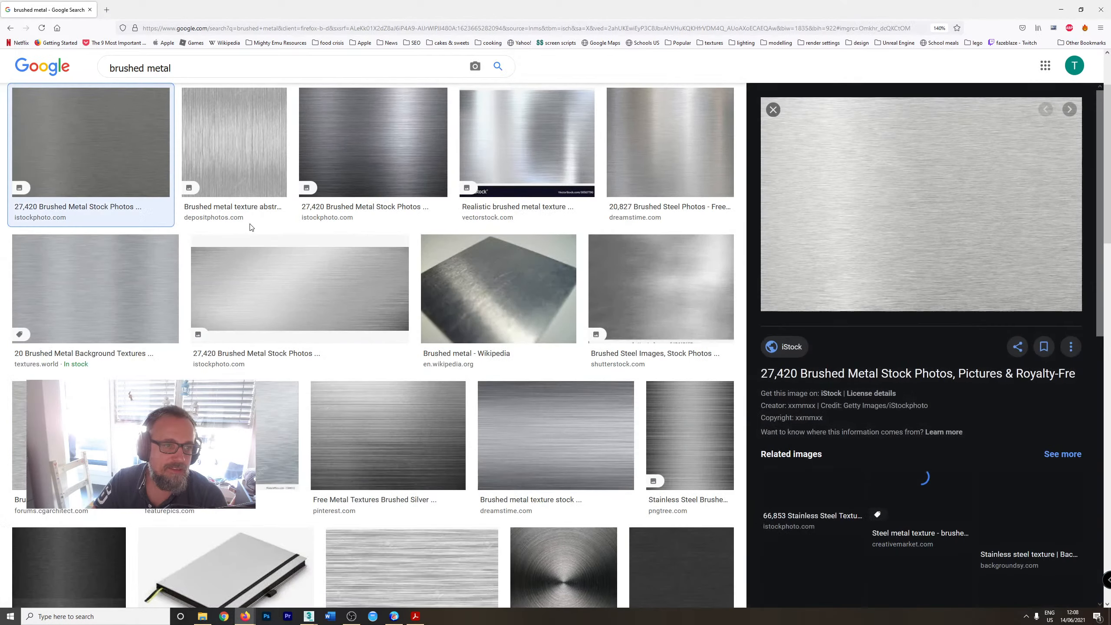
{"action": "left_click", "coordinate": [258, 145]}
{"action": "left_click", "coordinate": [356, 151]}
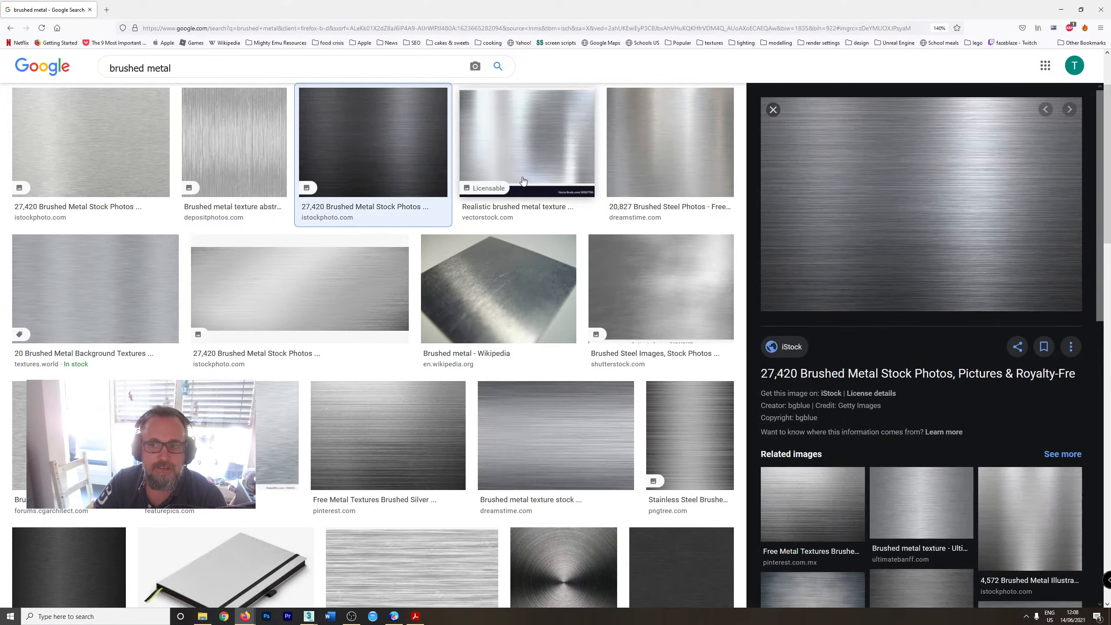
{"action": "left_click", "coordinate": [542, 140]}
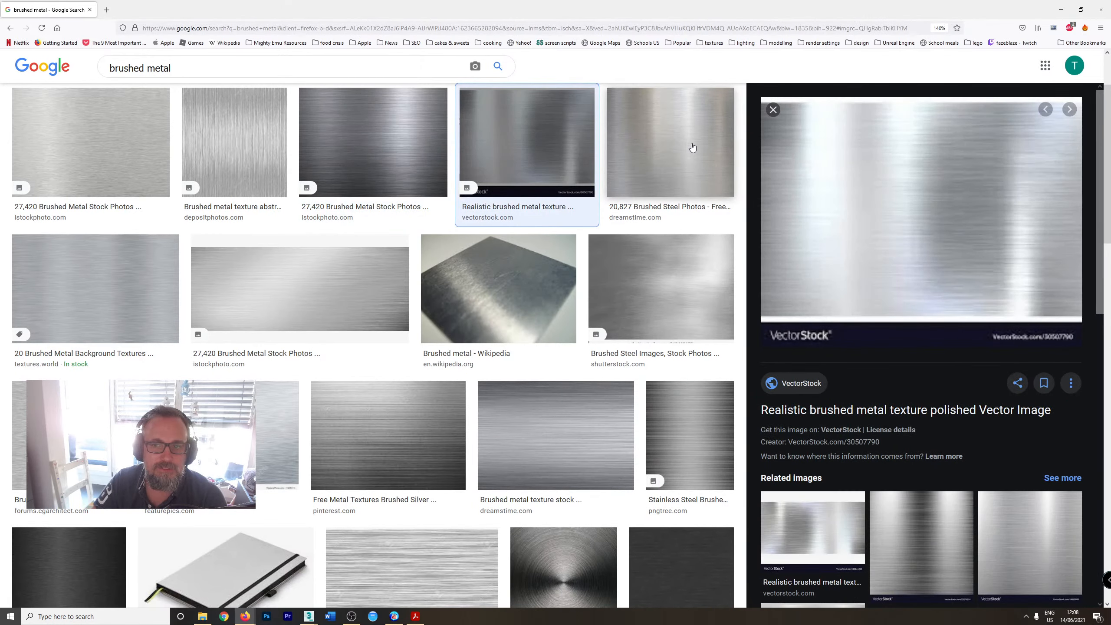
{"action": "left_click", "coordinate": [686, 146]}
{"action": "left_click", "coordinate": [695, 290]}
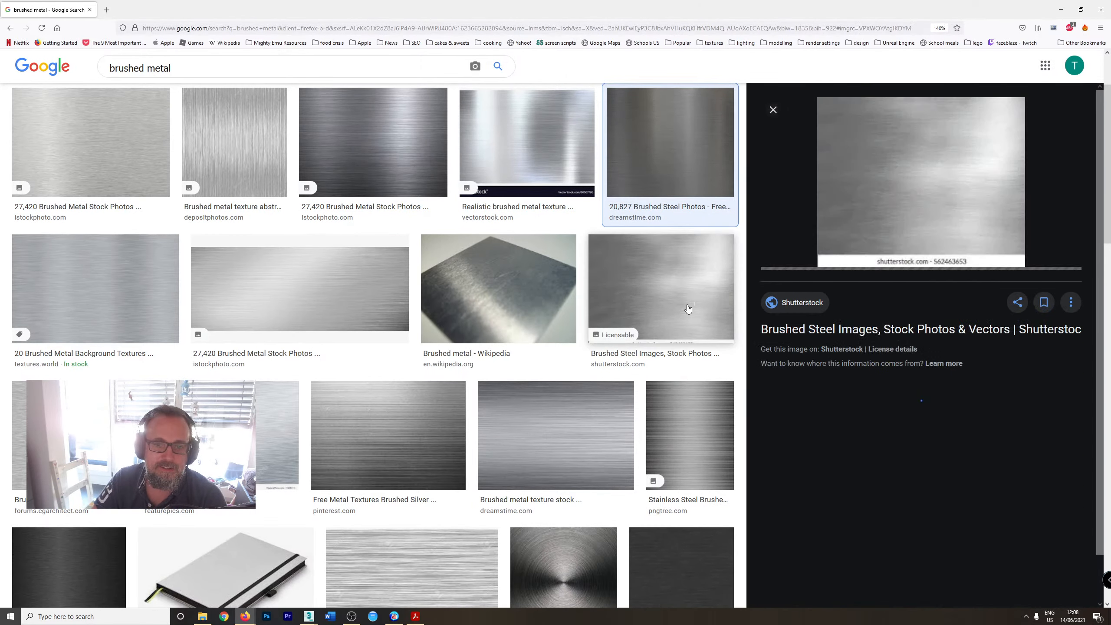
{"action": "left_click", "coordinate": [577, 438]}
{"action": "left_click", "coordinate": [696, 447]}
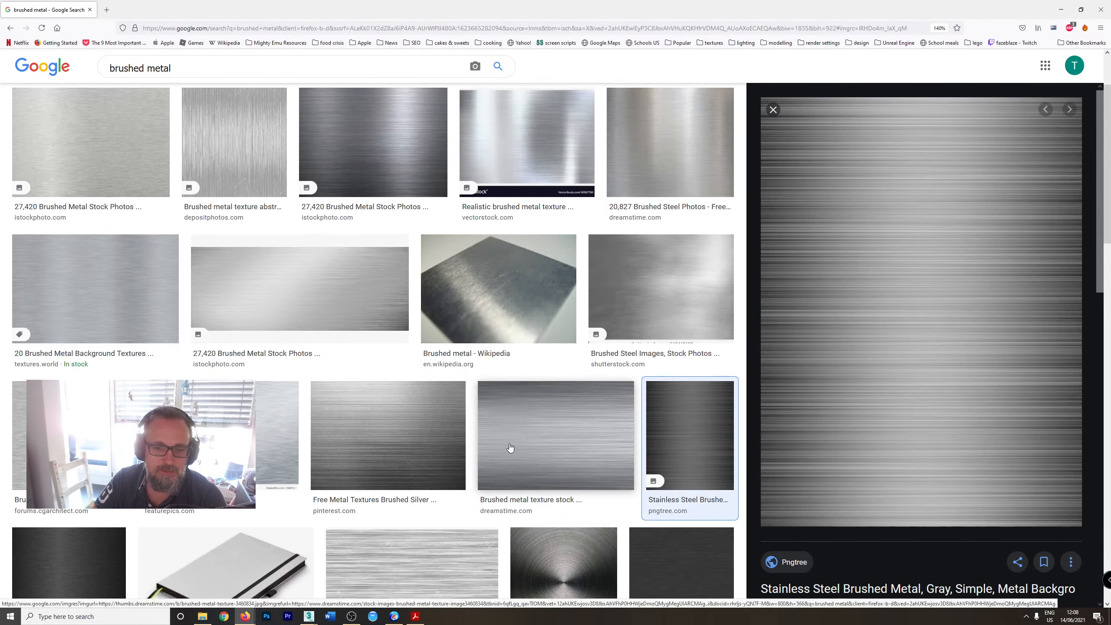
{"action": "left_click", "coordinate": [370, 449]}
{"action": "left_click", "coordinate": [276, 437]}
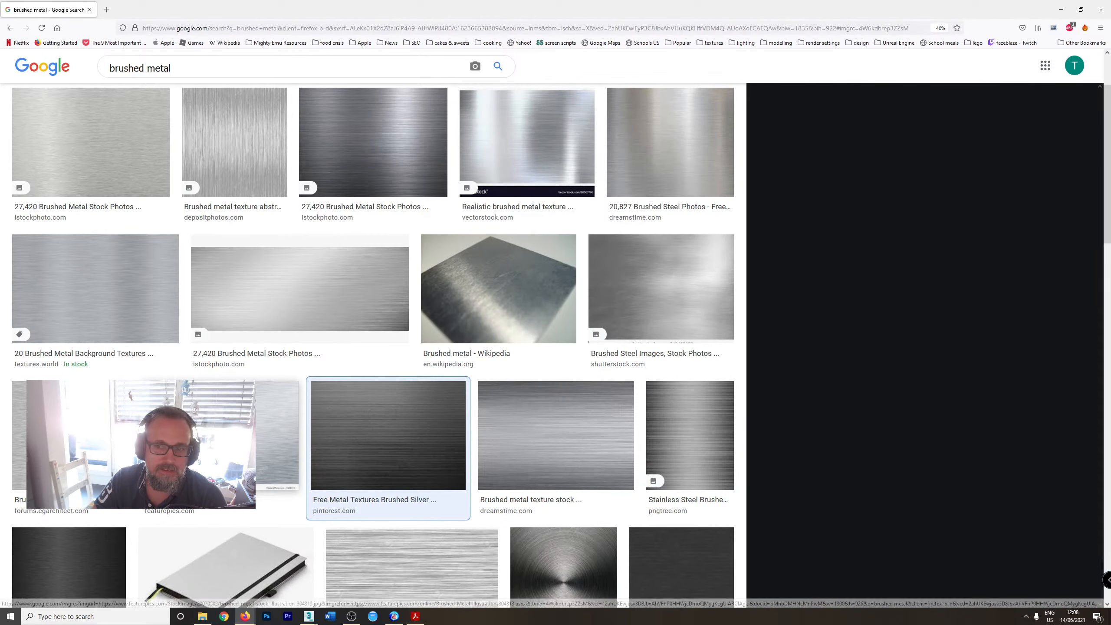
{"action": "left_click", "coordinate": [1061, 9]}
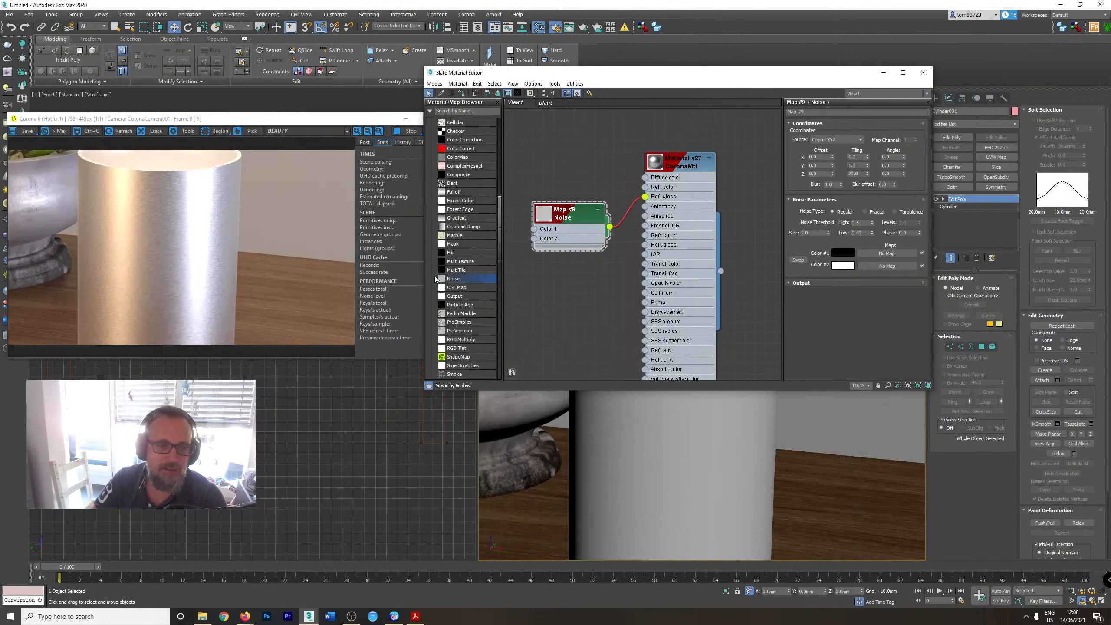
Set Map #9's noise size to 10.0 while viewing the cylinder's surface up close.
{"action": "left_click", "coordinate": [178, 258]}
{"action": "left_click", "coordinate": [572, 233]}
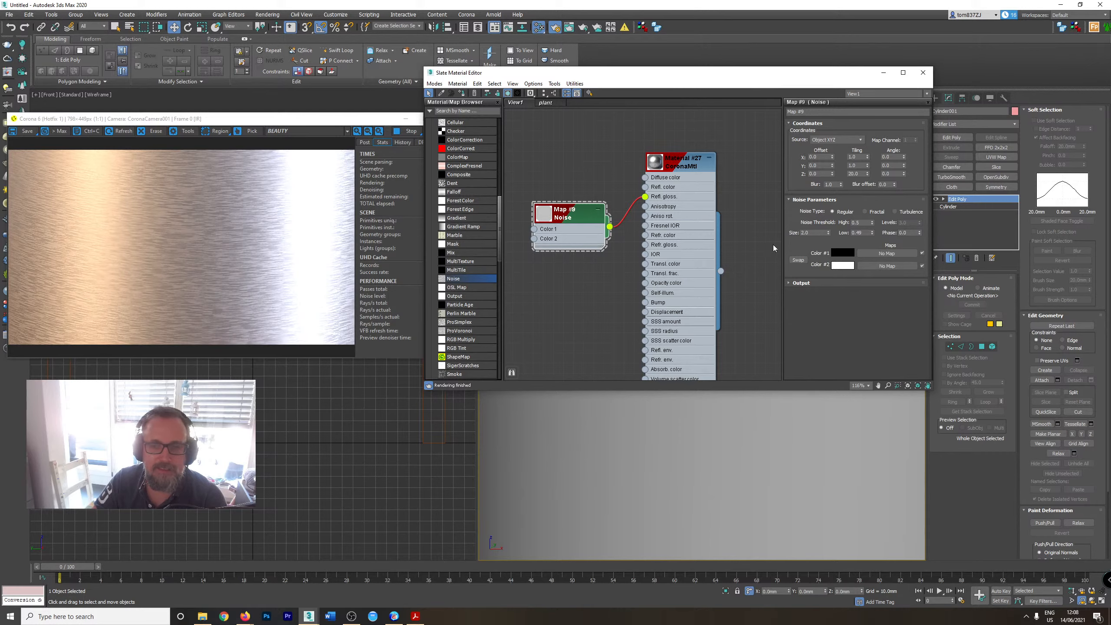
{"action": "double_click", "coordinate": [807, 232]}
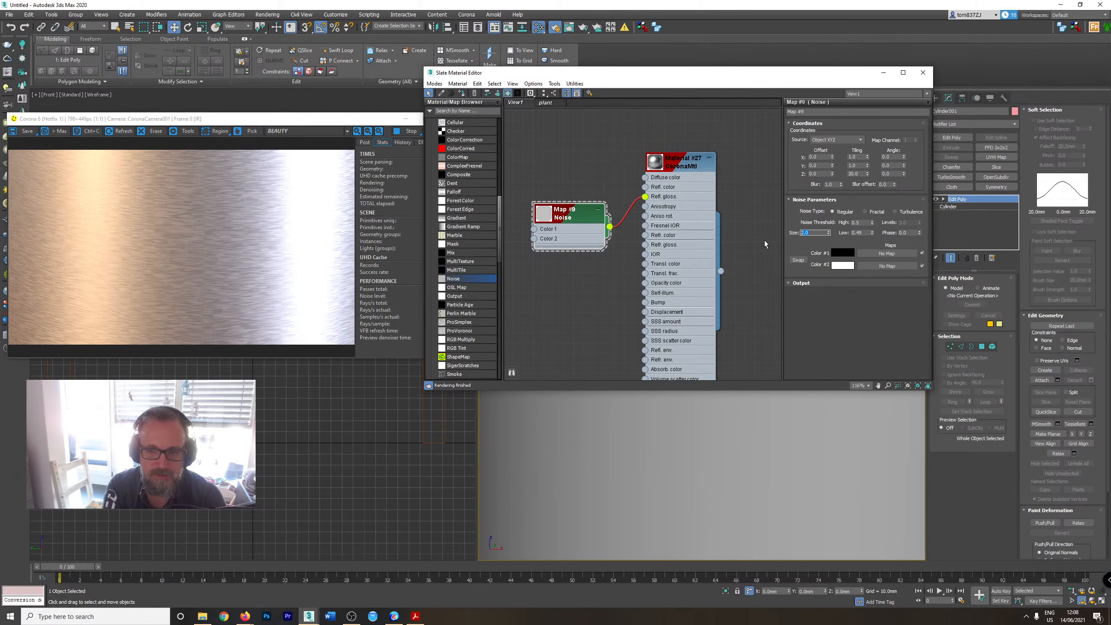
{"action": "type", "text": "10"}
{"action": "key", "text": "Return"}
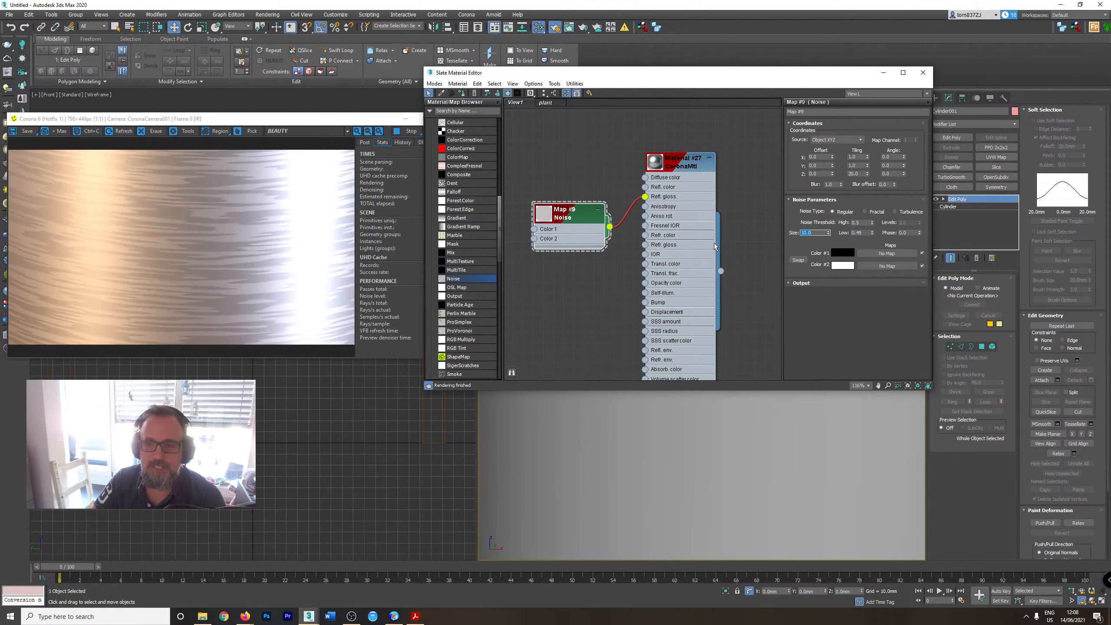
Set Map #9's Z tiling to 50.0 and check the brushed pattern from farther back.
{"action": "double_click", "coordinate": [858, 173]}
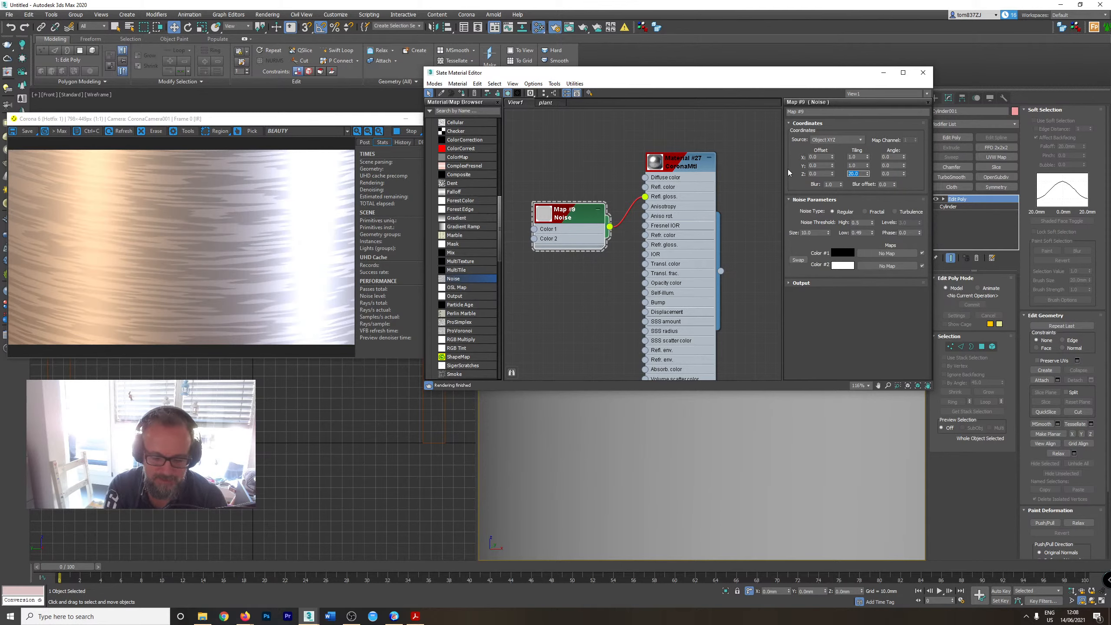
{"action": "type", "text": "50"}
{"action": "key", "text": "Return"}
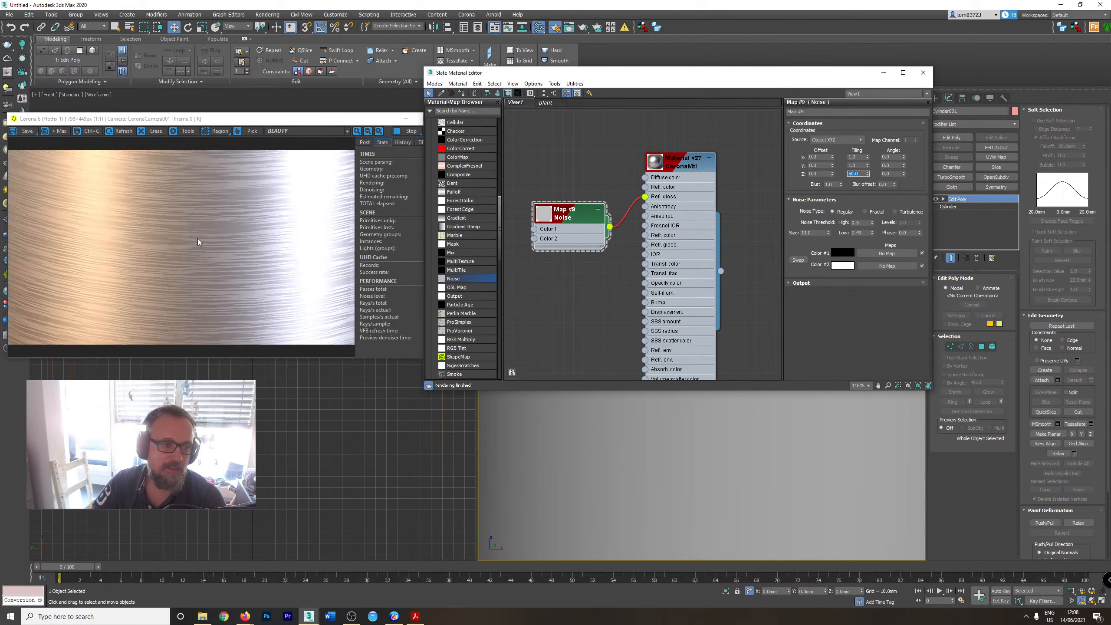
{"action": "left_click", "coordinate": [631, 442]}
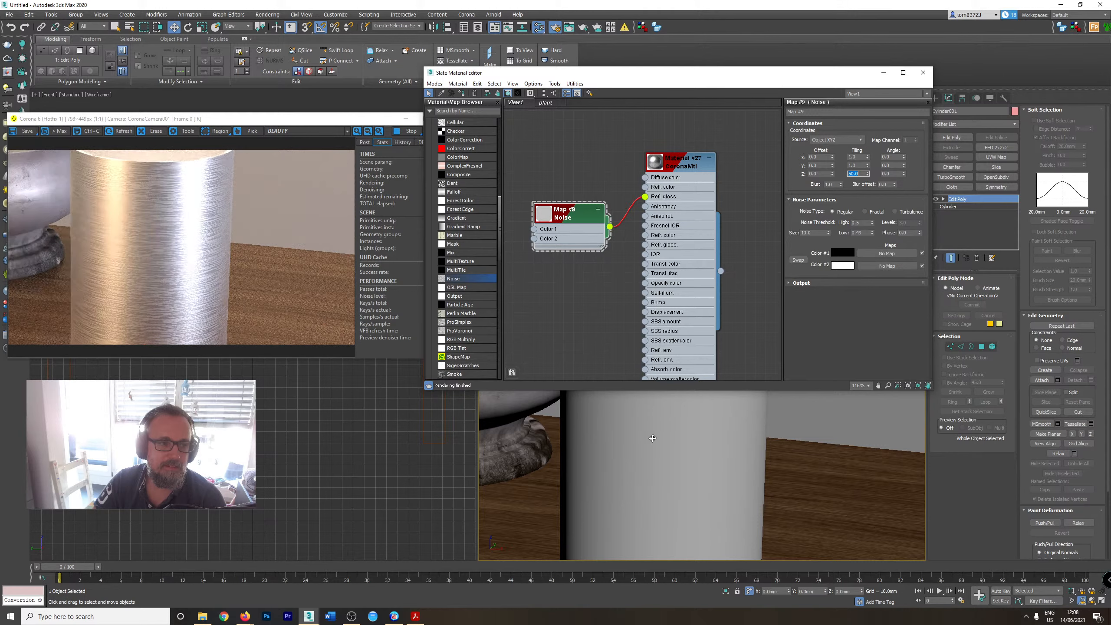
Set Map #9's Z tiling to 100.0 and inspect the cylinder's brushed surface up close and from farther back.
{"action": "left_click", "coordinate": [857, 173]}
{"action": "type", "text": "100"}
{"action": "key", "text": "Return"}
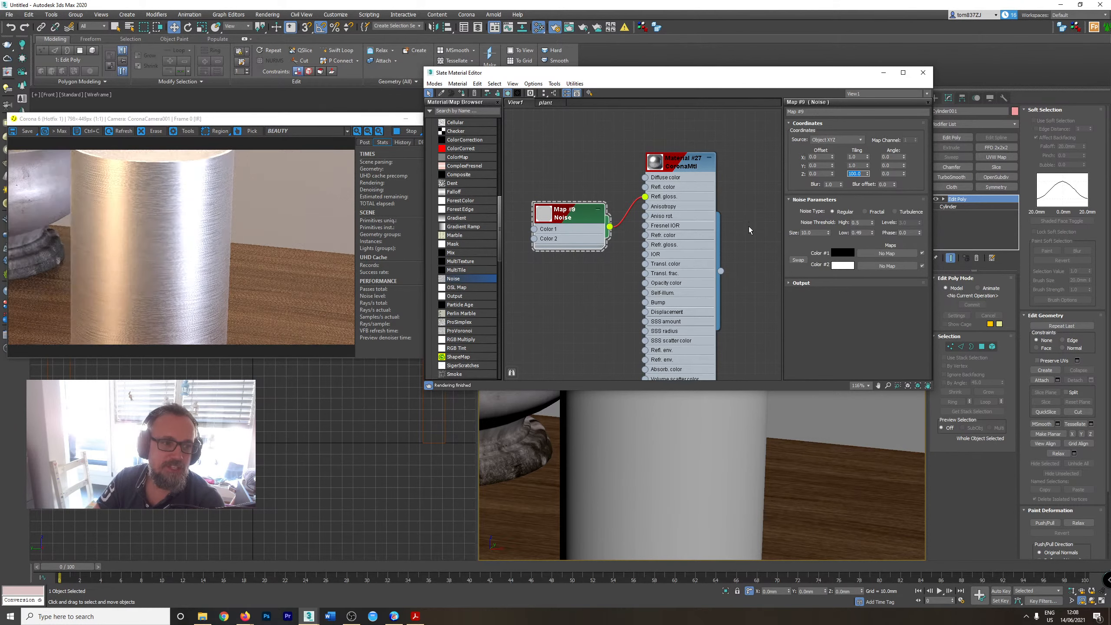
{"action": "scroll", "coordinate": [671, 422], "scroll_direction": "up", "scroll_amount": 5}
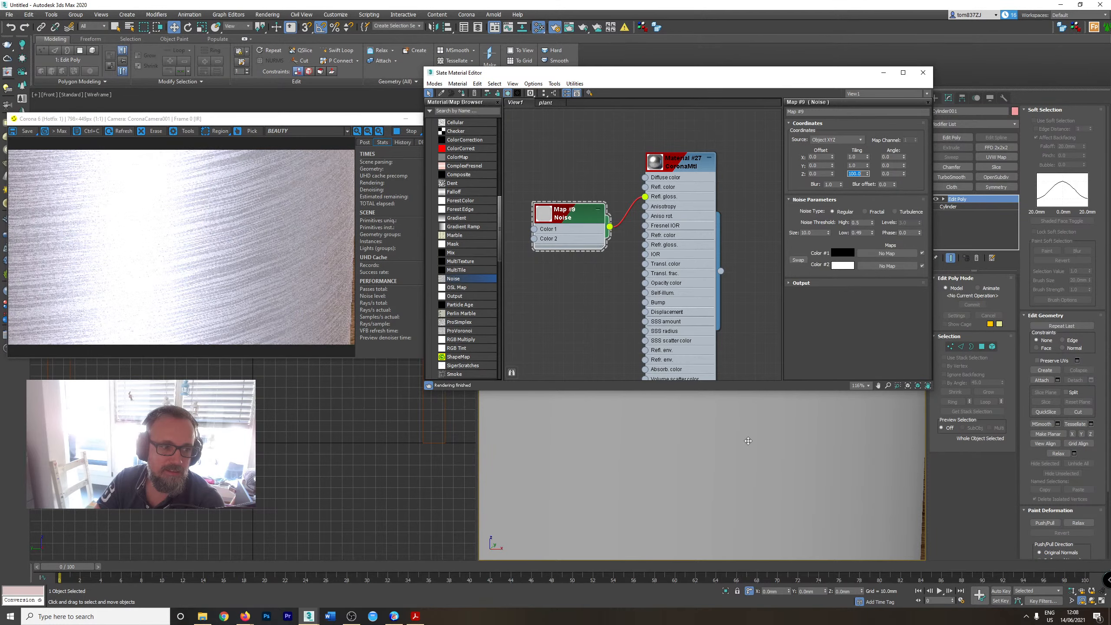
{"action": "scroll", "coordinate": [748, 441], "scroll_direction": "down", "scroll_amount": 3}
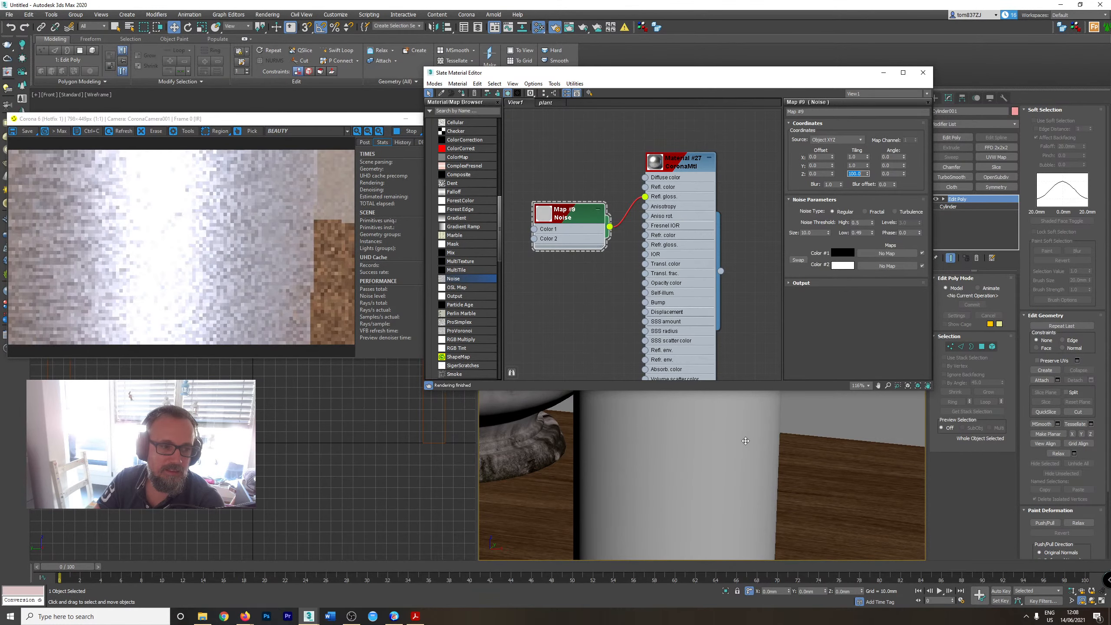
{"action": "scroll", "coordinate": [726, 438], "scroll_direction": "down", "scroll_amount": 3}
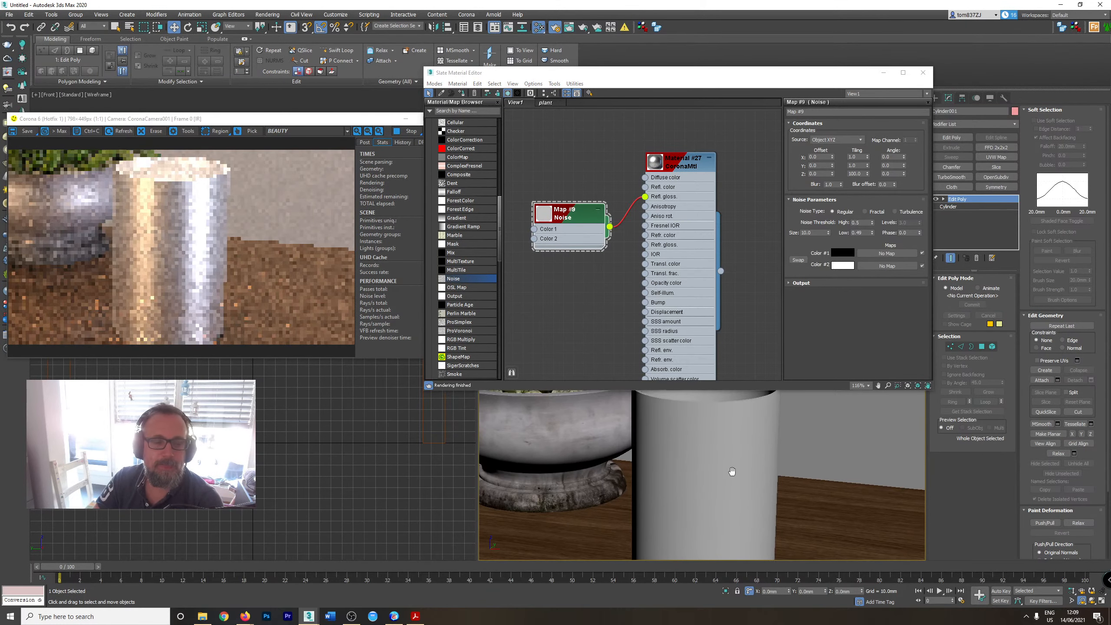
Switch back to Firefox's brushed metal results and compare the Shutterstock, Pngtree, Pinterest and FeaturePics reference images.
{"action": "left_click", "coordinate": [245, 616]}
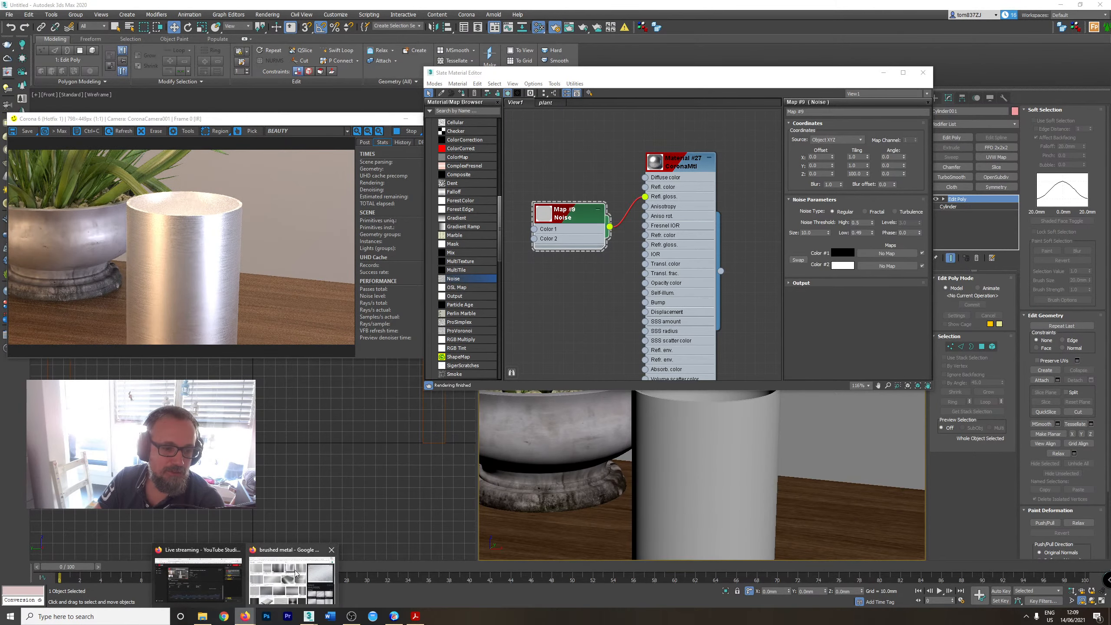
{"action": "left_click", "coordinate": [291, 580]}
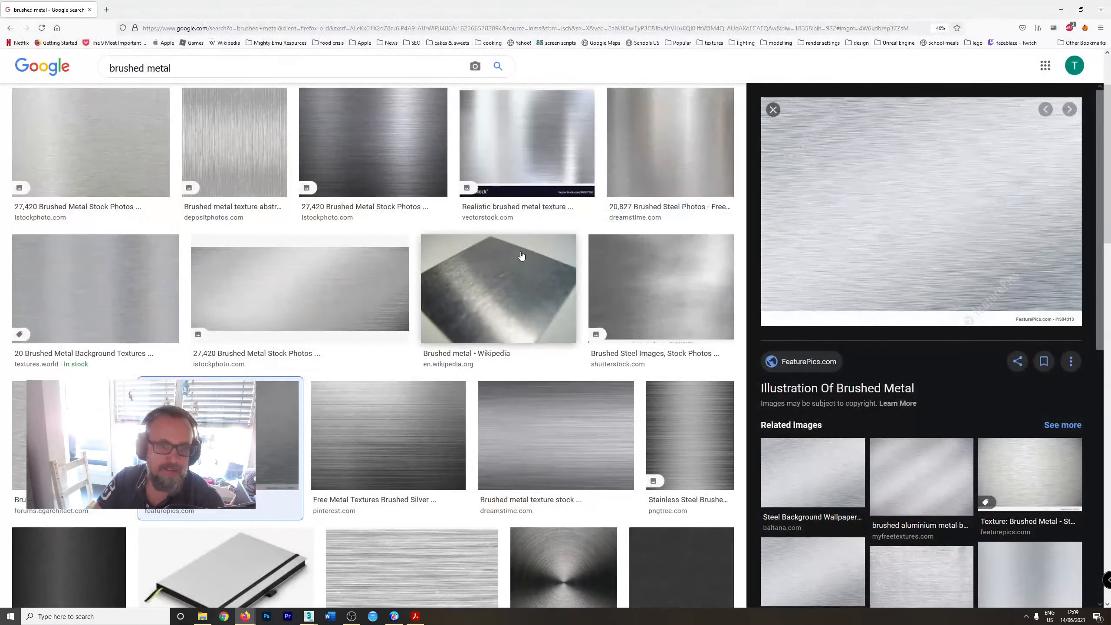
{"action": "left_click", "coordinate": [656, 282]}
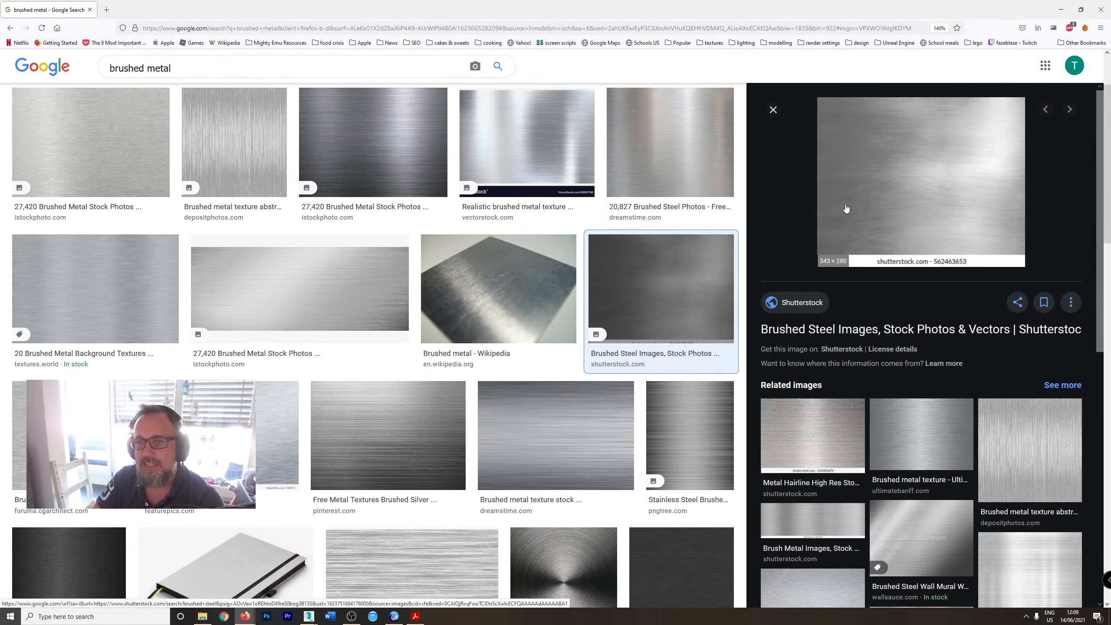
{"action": "left_click", "coordinate": [690, 435]}
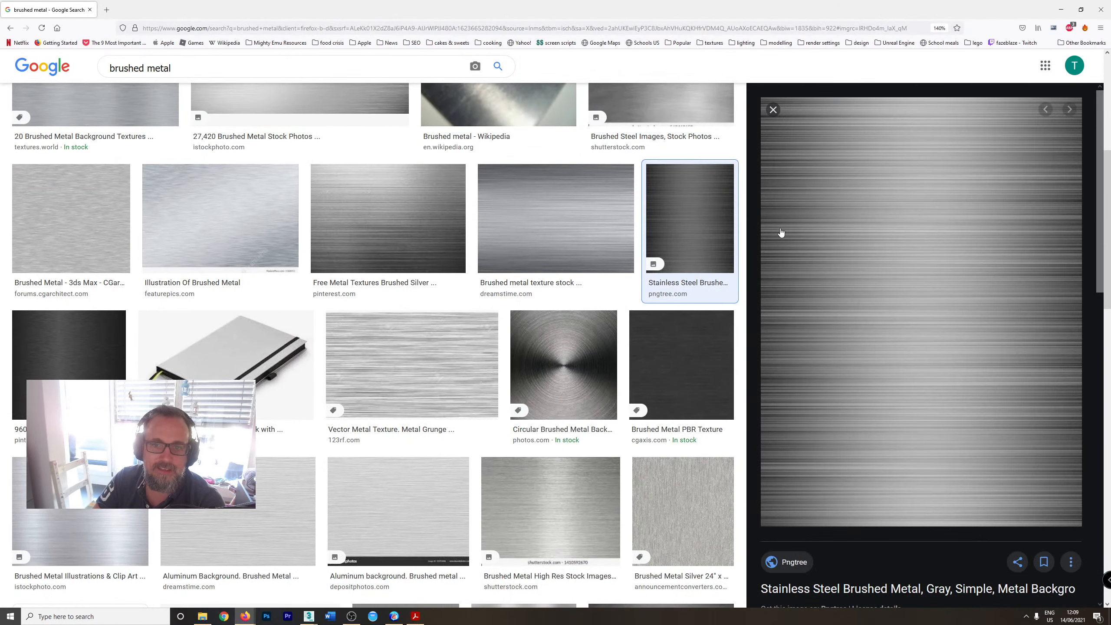
{"action": "left_click", "coordinate": [559, 228]}
{"action": "left_click", "coordinate": [395, 237]}
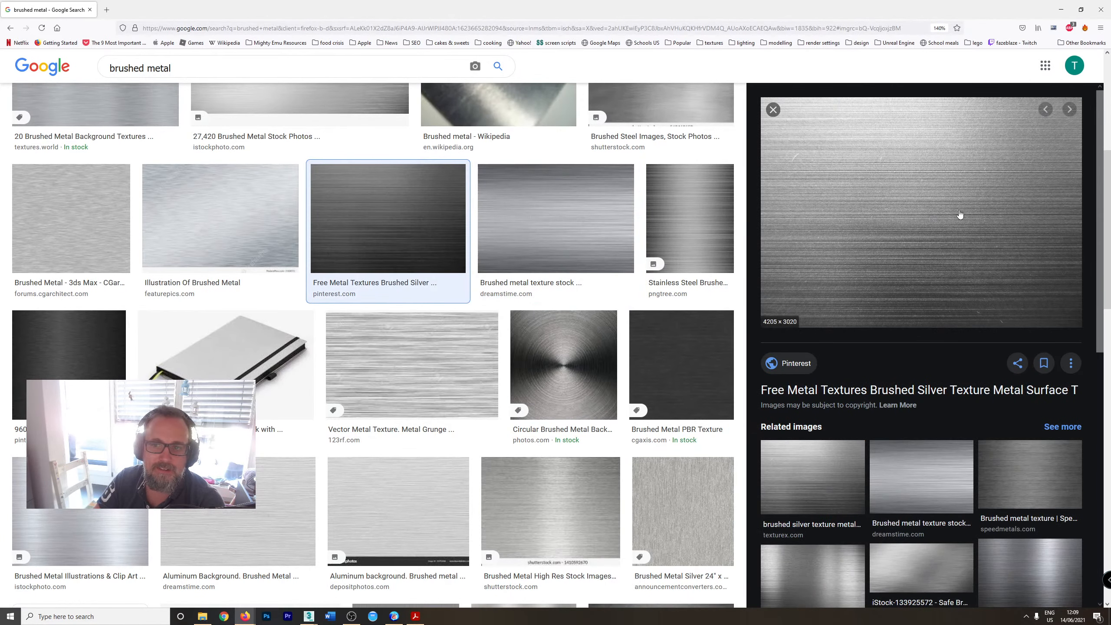
{"action": "left_click", "coordinate": [231, 237]}
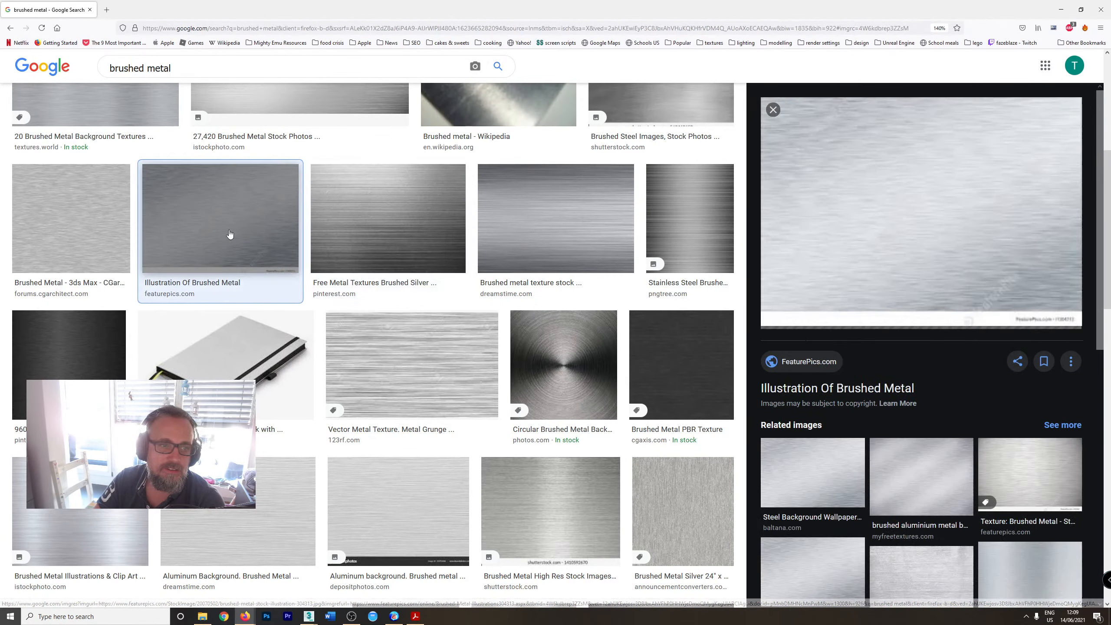
Compare more brushed metal reference images, viewing the Shutterstock, Wallsauce and Design Panoply results.
{"action": "scroll", "coordinate": [512, 332], "scroll_direction": "down", "scroll_amount": 7}
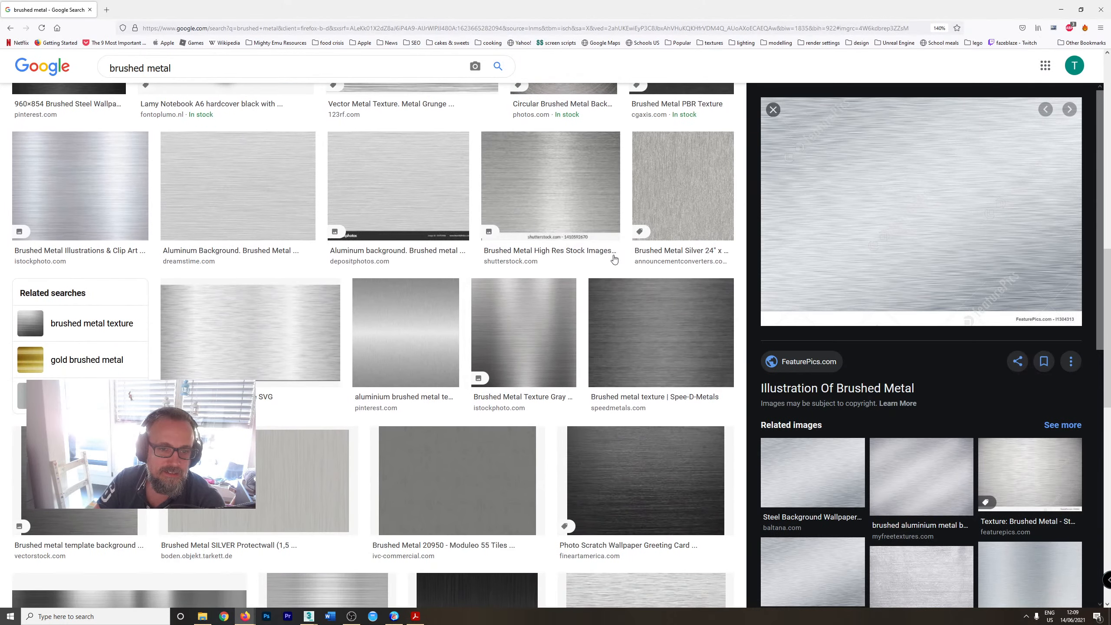
{"action": "left_click", "coordinate": [565, 197]}
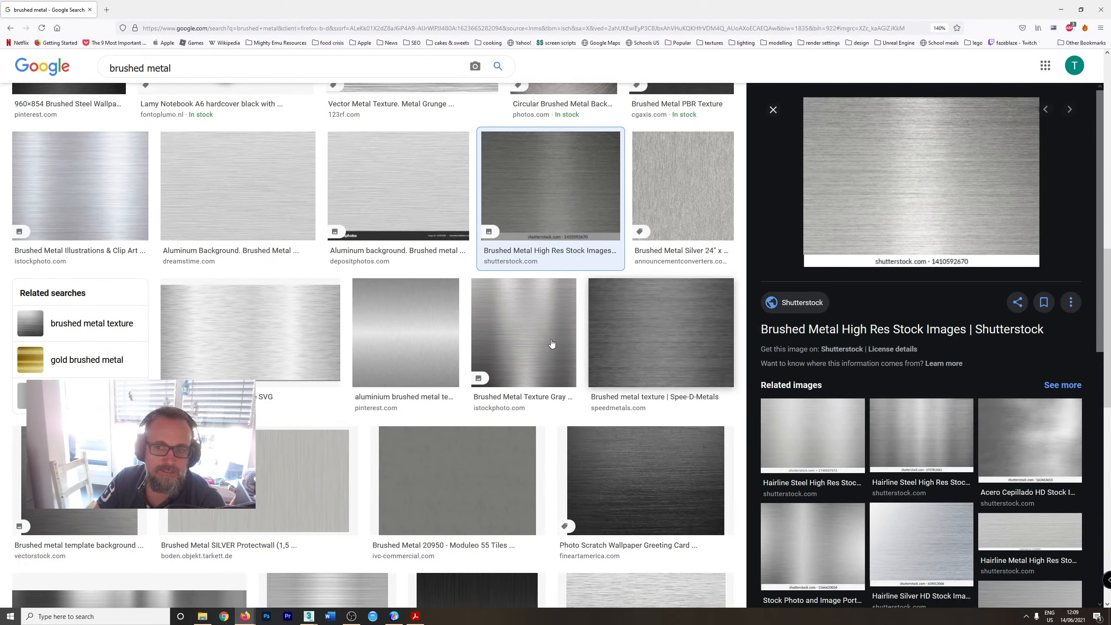
{"action": "scroll", "coordinate": [550, 347], "scroll_direction": "down", "scroll_amount": 9}
{"action": "scroll", "coordinate": [465, 353], "scroll_direction": "down", "scroll_amount": 5}
{"action": "scroll", "coordinate": [148, 291], "scroll_direction": "up", "scroll_amount": 4}
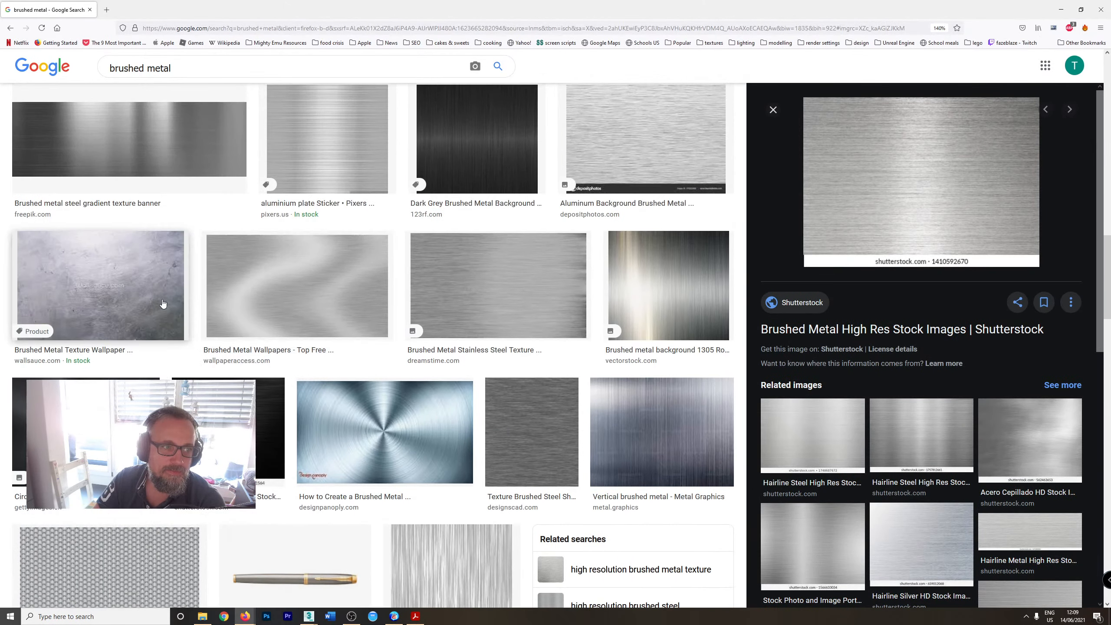
{"action": "left_click", "coordinate": [149, 290]}
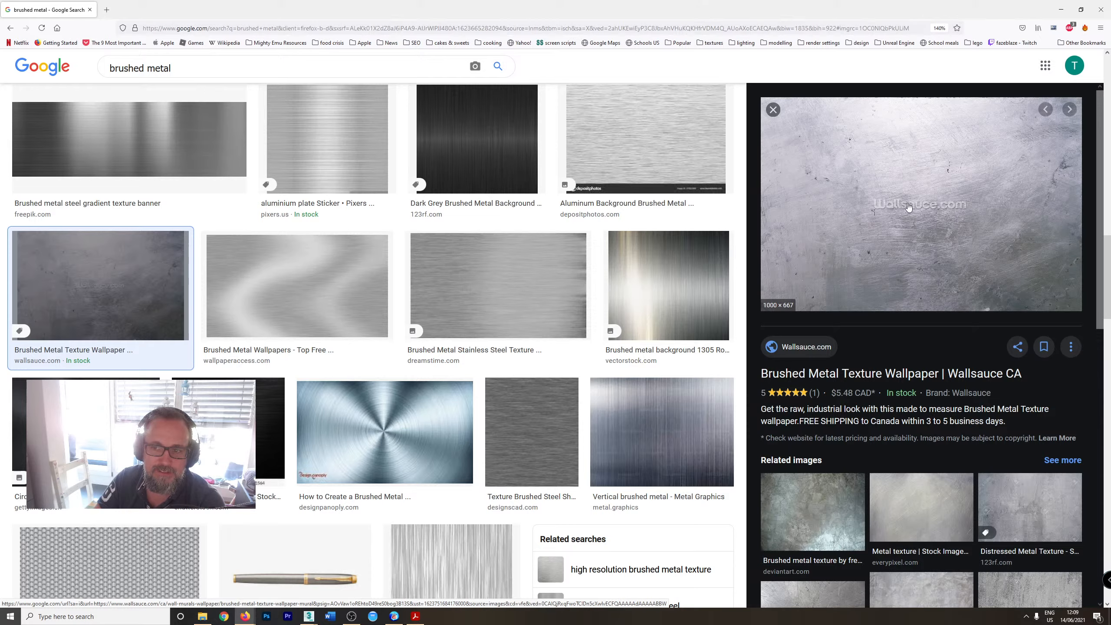
{"action": "scroll", "coordinate": [426, 271], "scroll_direction": "down", "scroll_amount": 3}
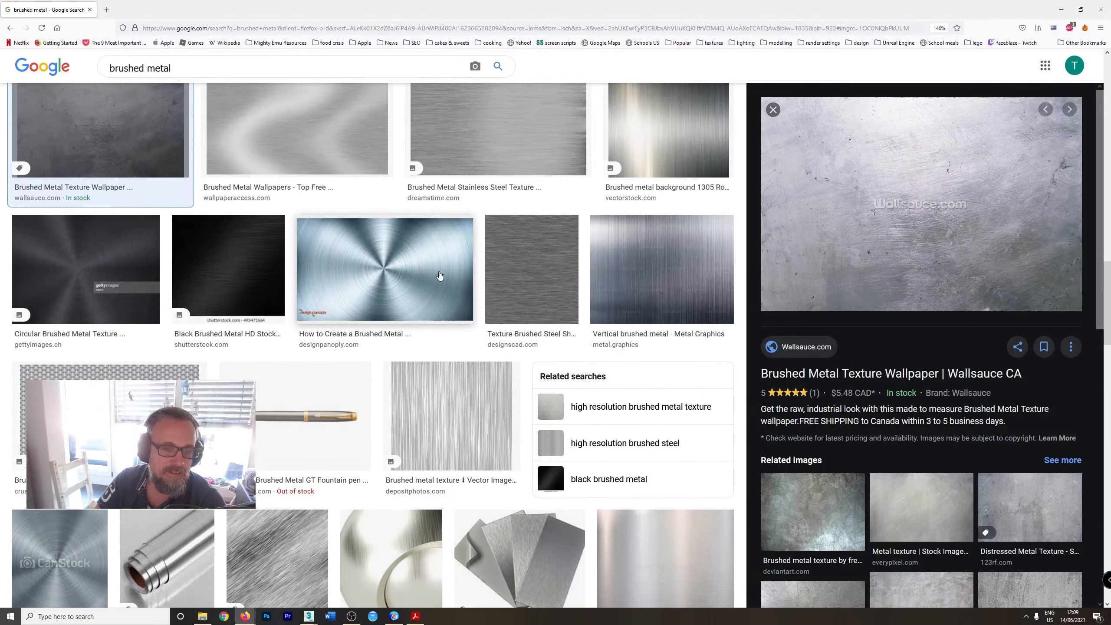
{"action": "left_click", "coordinate": [403, 277]}
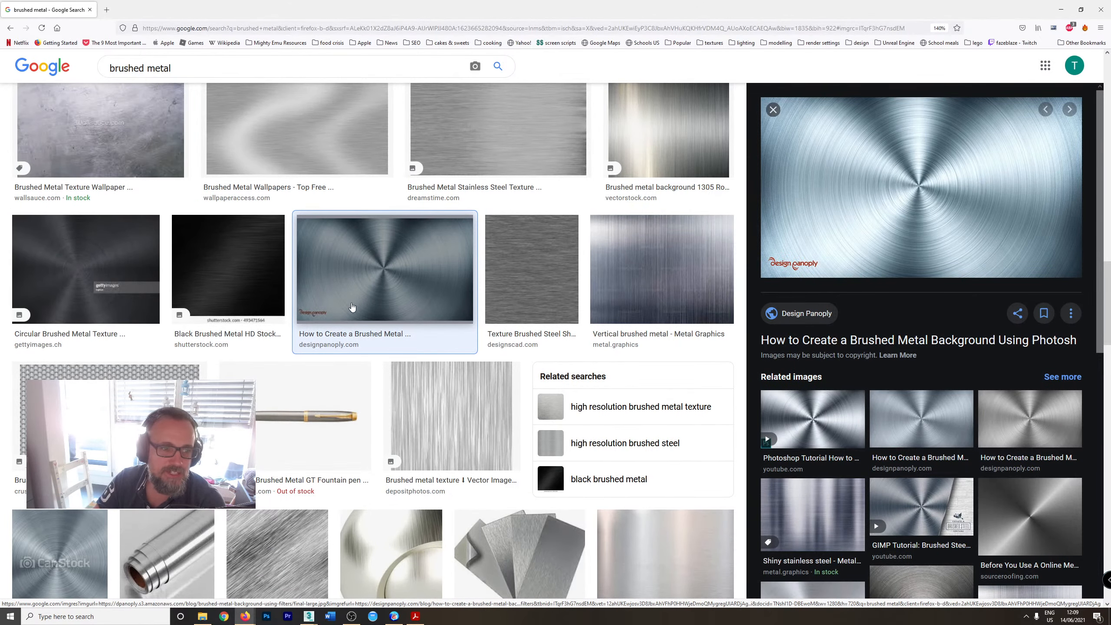
Browse further brushed metal results, view ArtStation's Brushed Metal Substance Designer image, and switch back to 3ds Max.
{"action": "scroll", "coordinate": [258, 400], "scroll_direction": "down", "scroll_amount": 8}
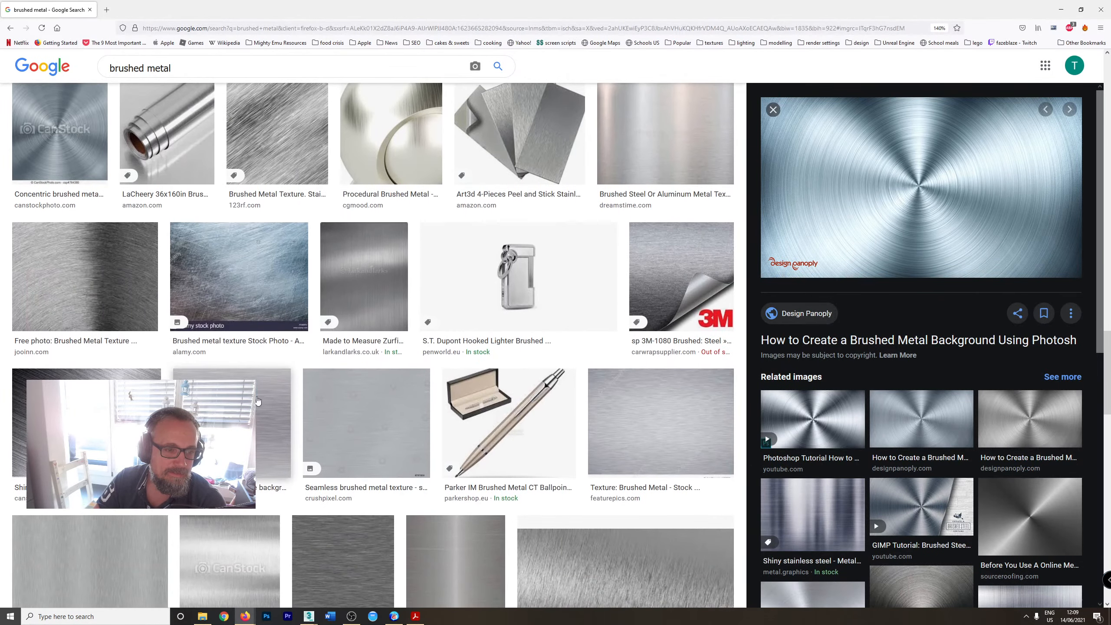
{"action": "scroll", "coordinate": [258, 401], "scroll_direction": "down", "scroll_amount": 6}
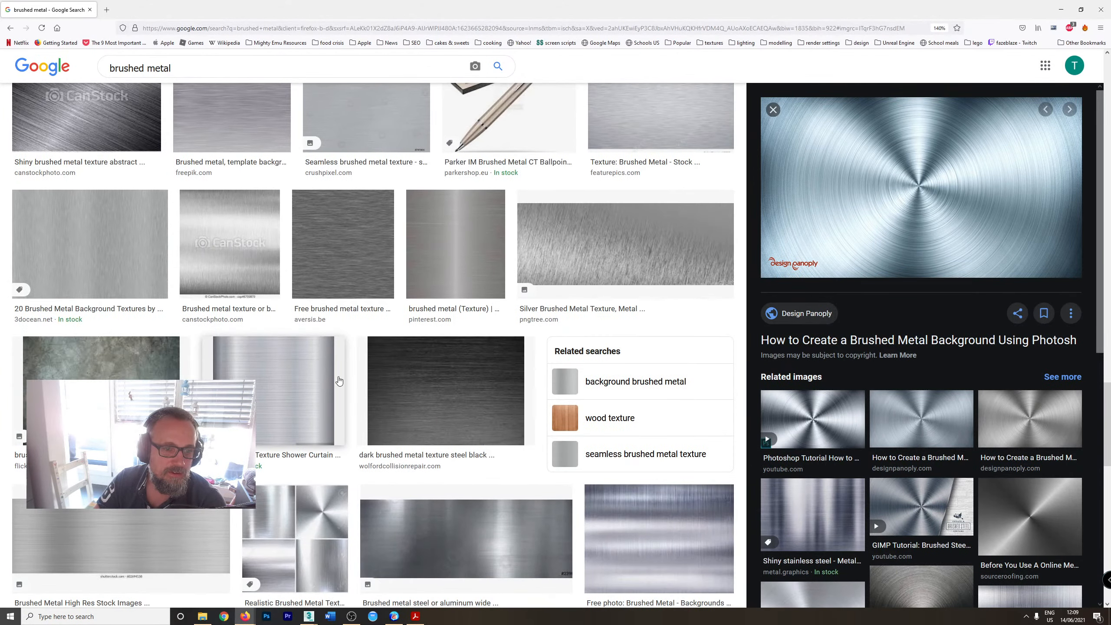
{"action": "scroll", "coordinate": [339, 380], "scroll_direction": "down", "scroll_amount": 3}
{"action": "scroll", "coordinate": [398, 385], "scroll_direction": "down", "scroll_amount": 5}
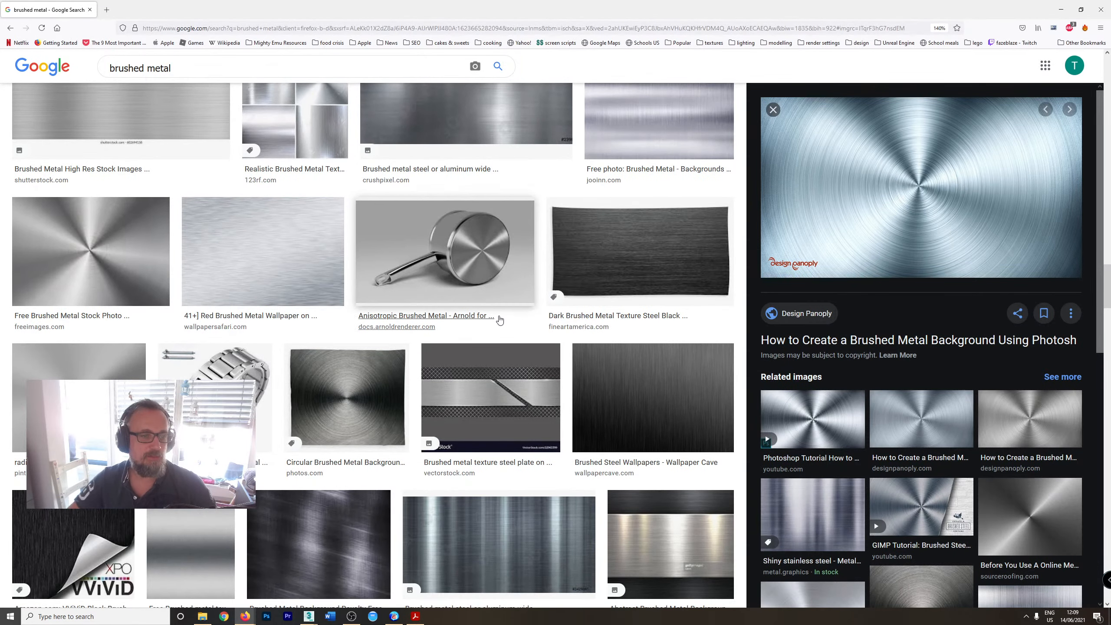
{"action": "scroll", "coordinate": [503, 342], "scroll_direction": "down", "scroll_amount": 5}
{"action": "scroll", "coordinate": [503, 347], "scroll_direction": "down", "scroll_amount": 7}
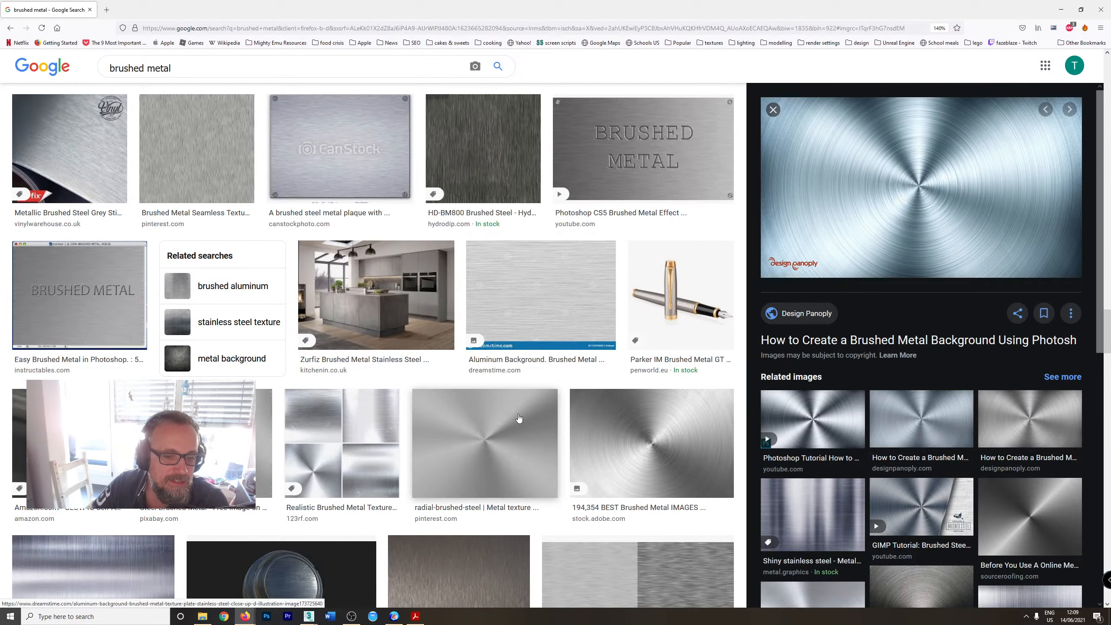
{"action": "scroll", "coordinate": [519, 420], "scroll_direction": "down", "scroll_amount": 7}
{"action": "left_click", "coordinate": [306, 269]}
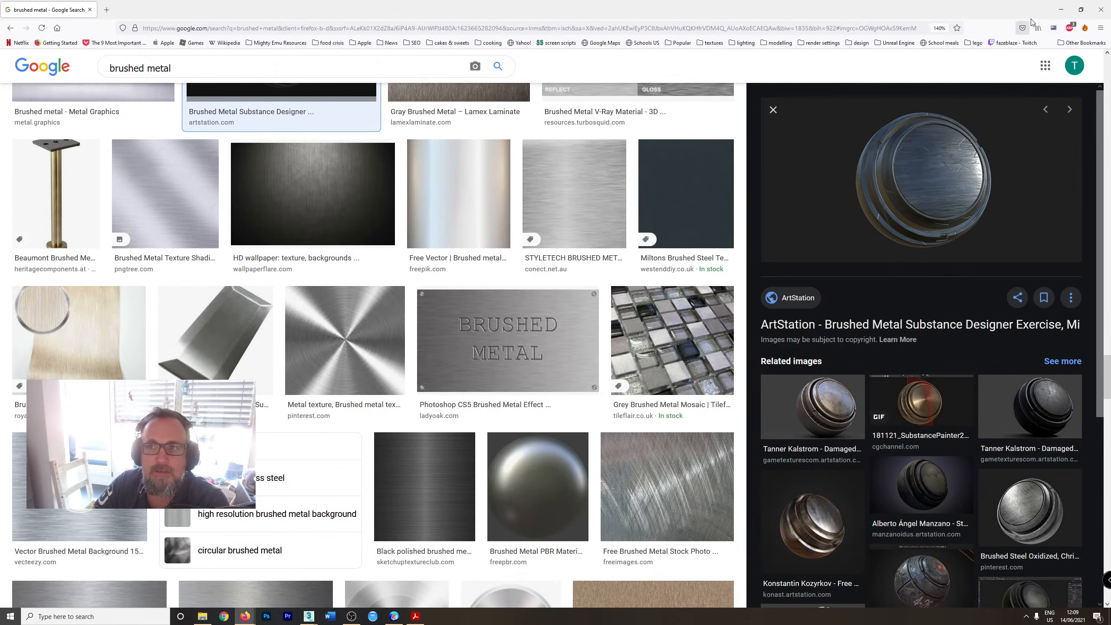
{"action": "key", "text": "alt+Tab"}
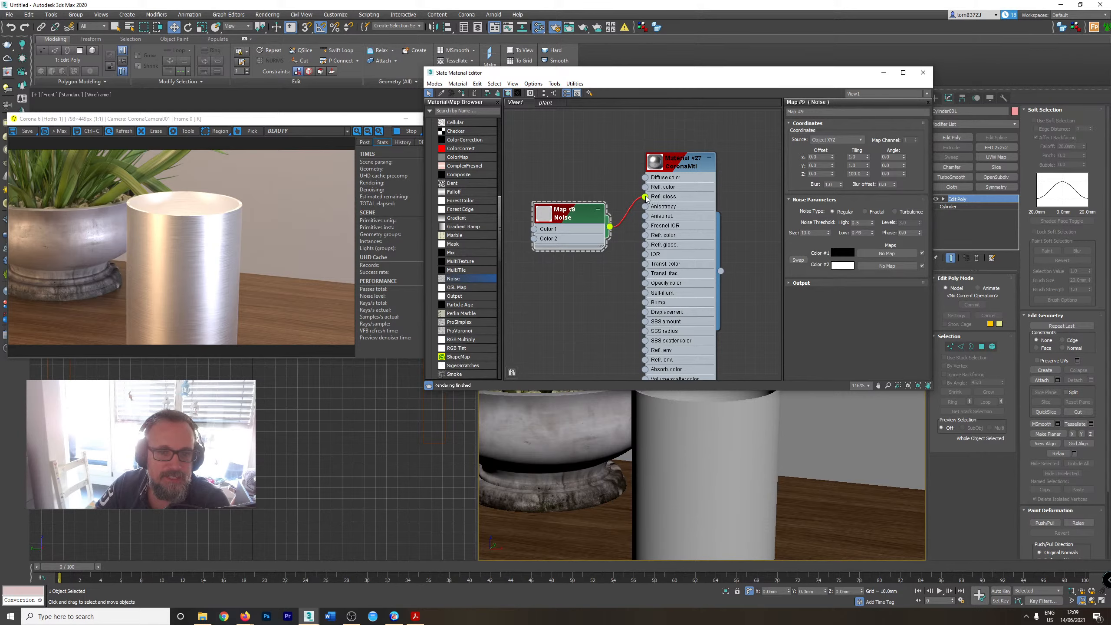
Move Map #9's connection from Material #27's reflection glossiness to reflection color, and from there to bump.
{"action": "left_click_drag", "start_coordinate": [646, 197], "coordinate": [645, 187]}
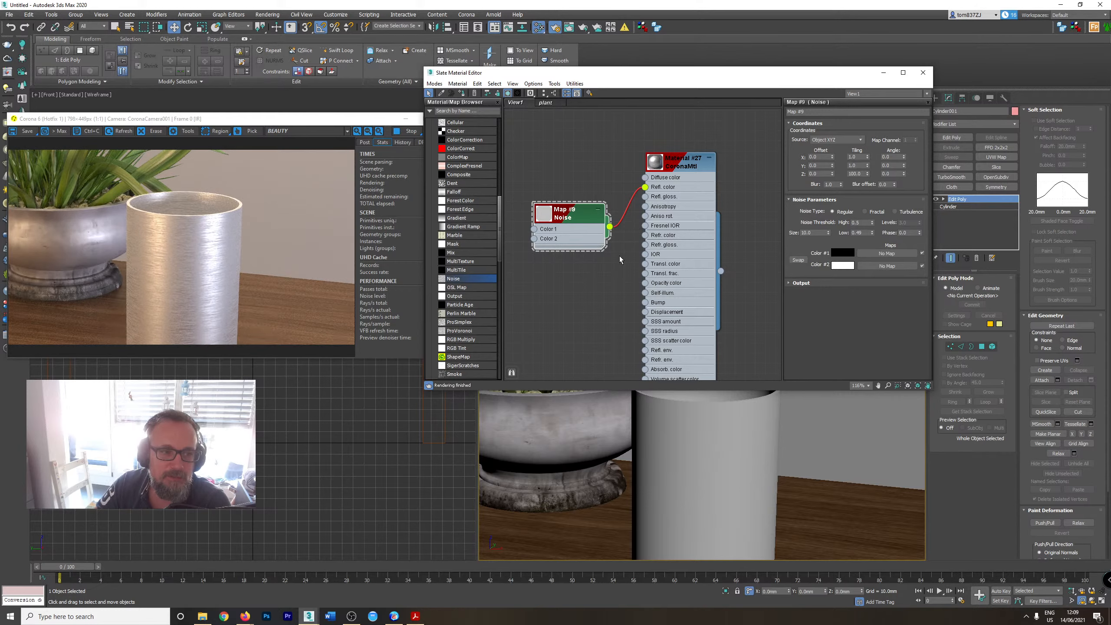
{"action": "middle_click_drag", "start_coordinate": [619, 255], "coordinate": [603, 197]}
{"action": "left_click_drag", "start_coordinate": [631, 115], "coordinate": [631, 230]}
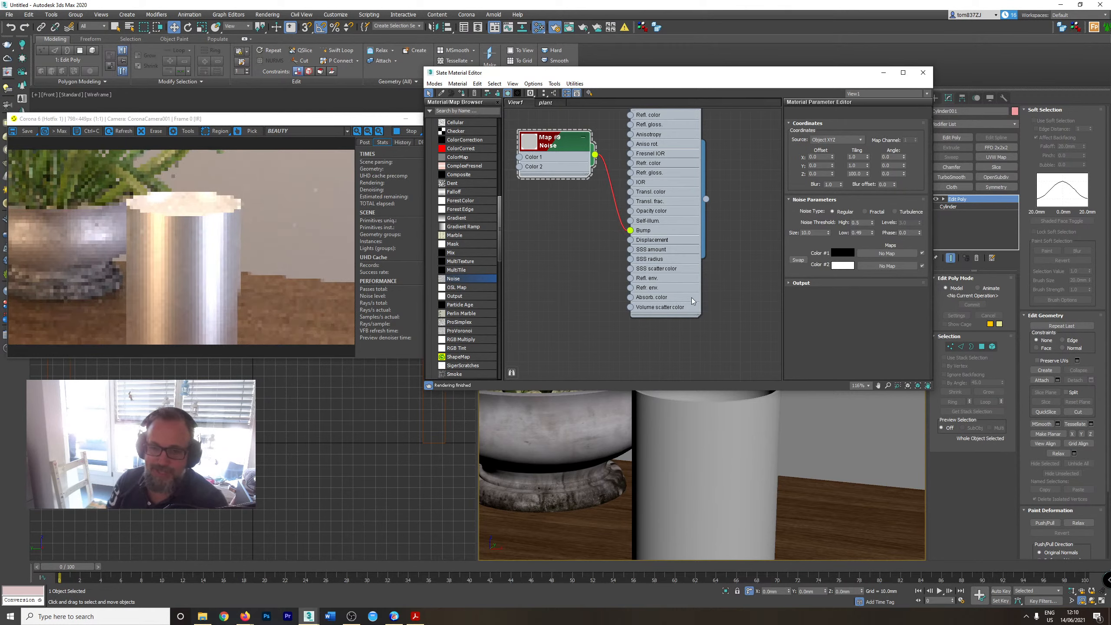
Inspect the bumped cylinder up close and set Material #27's Bump map amount to 0.03.
{"action": "left_click", "coordinate": [691, 297]}
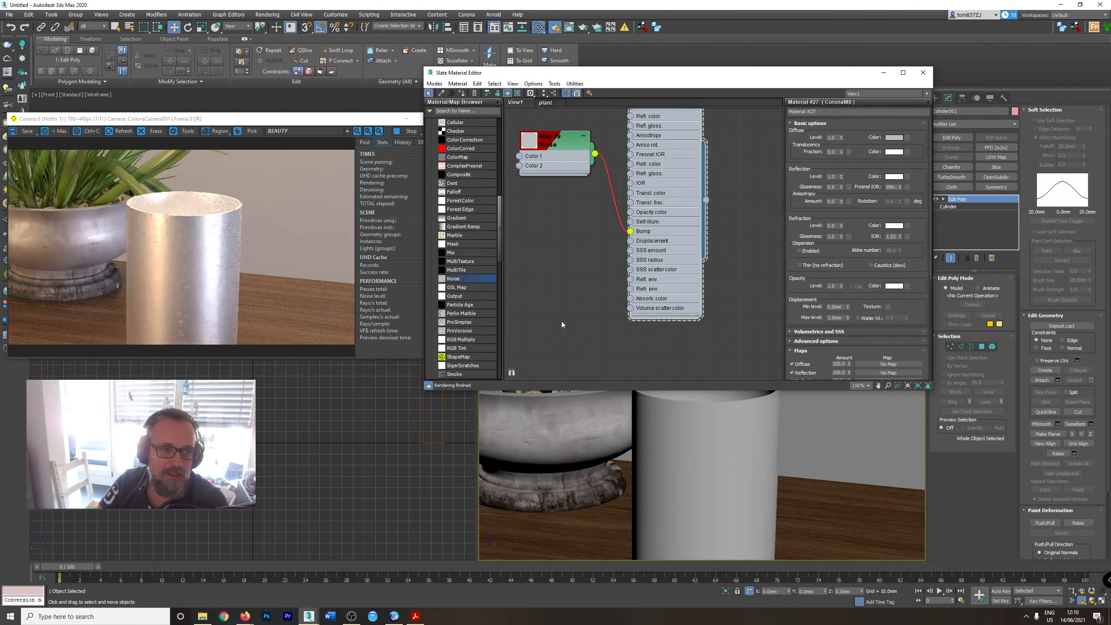
{"action": "scroll", "coordinate": [781, 434], "scroll_direction": "up", "scroll_amount": 5}
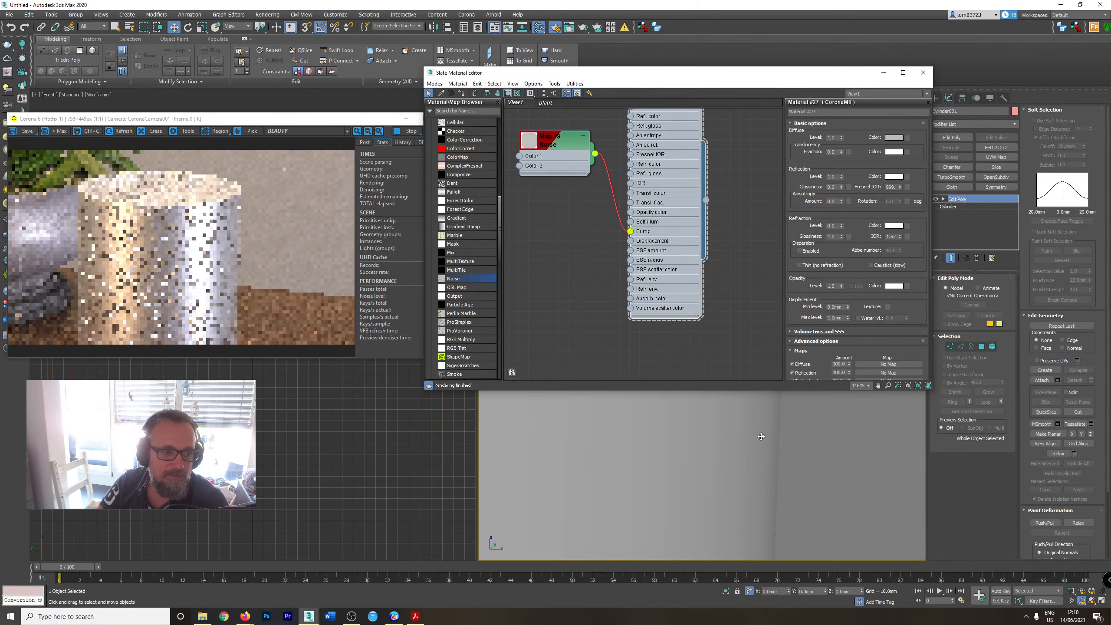
{"action": "middle_click_drag", "start_coordinate": [761, 436], "coordinate": [734, 439]}
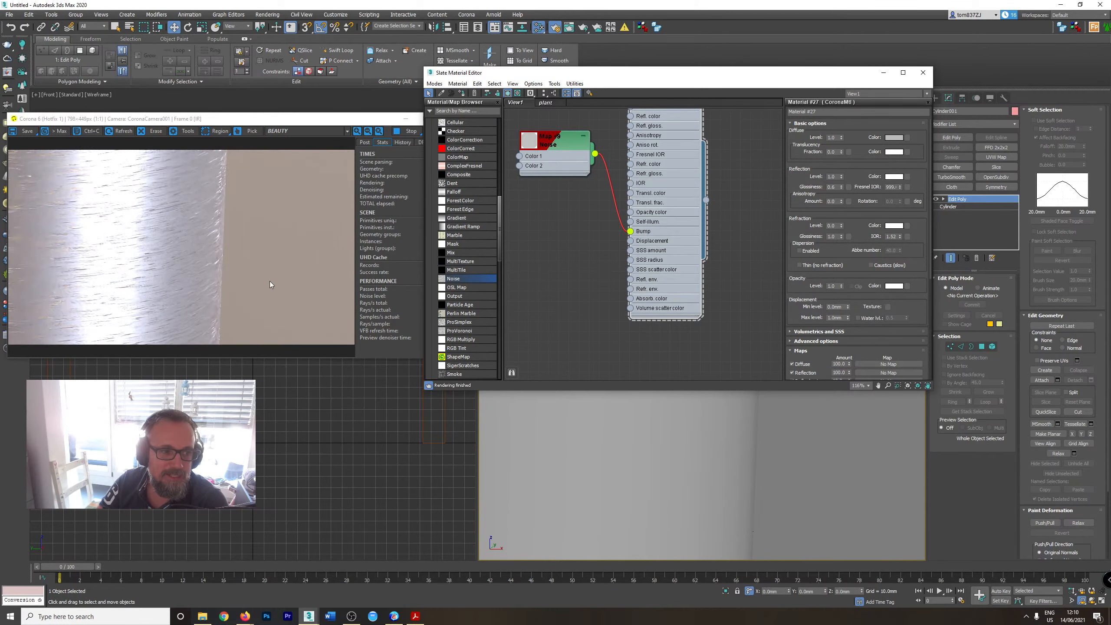
{"action": "scroll", "coordinate": [657, 481], "scroll_direction": "down", "scroll_amount": 3}
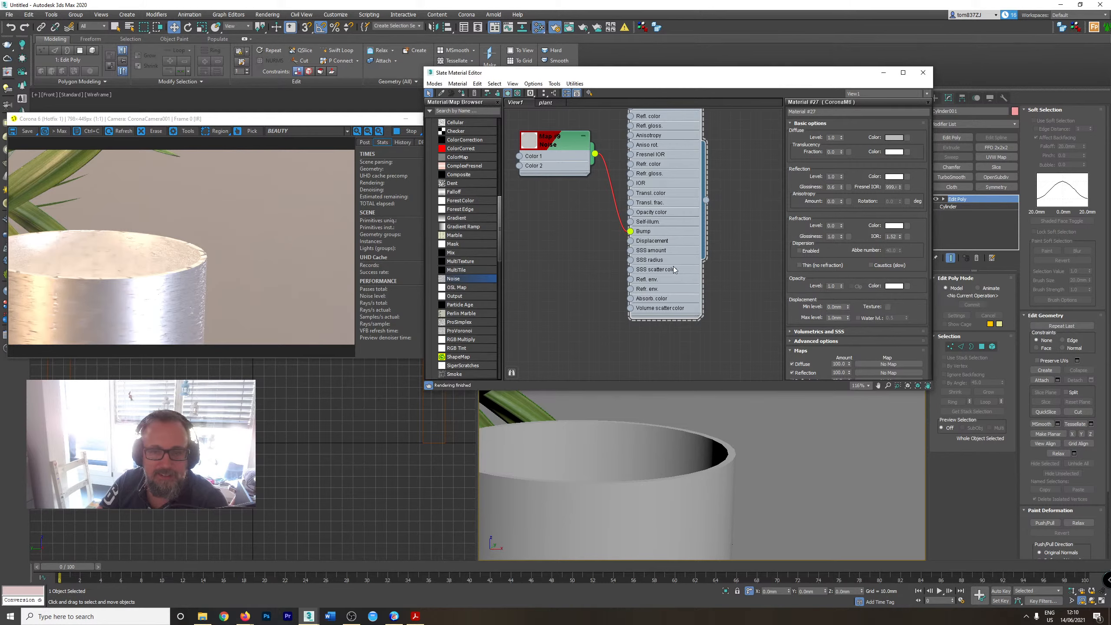
{"action": "left_click_drag", "start_coordinate": [804, 312], "coordinate": [807, 156]}
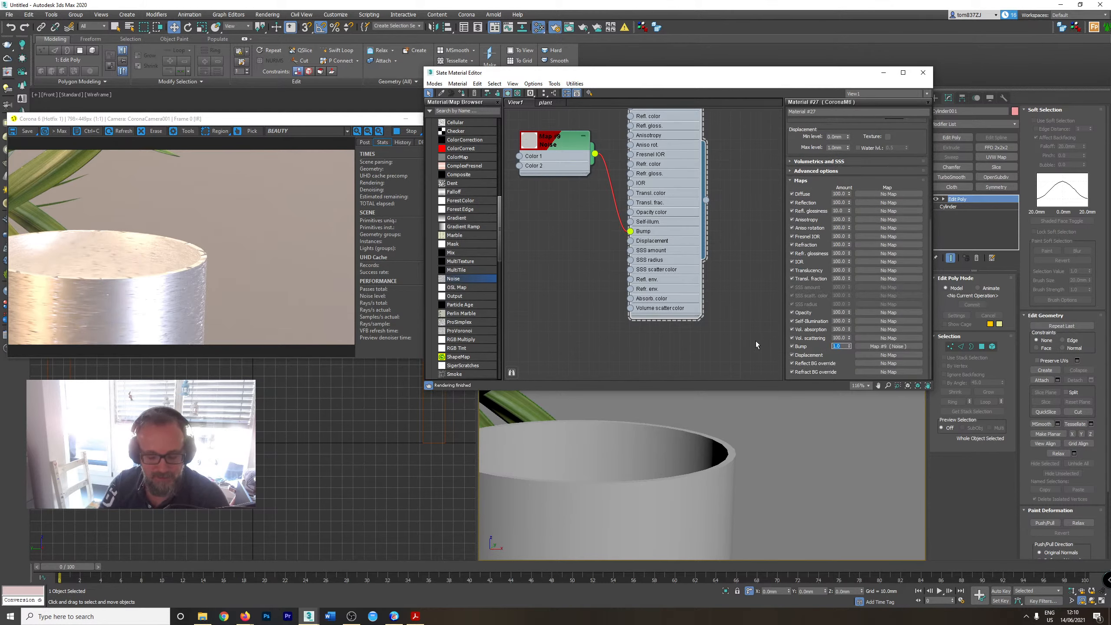
{"action": "key", "text": "Return"}
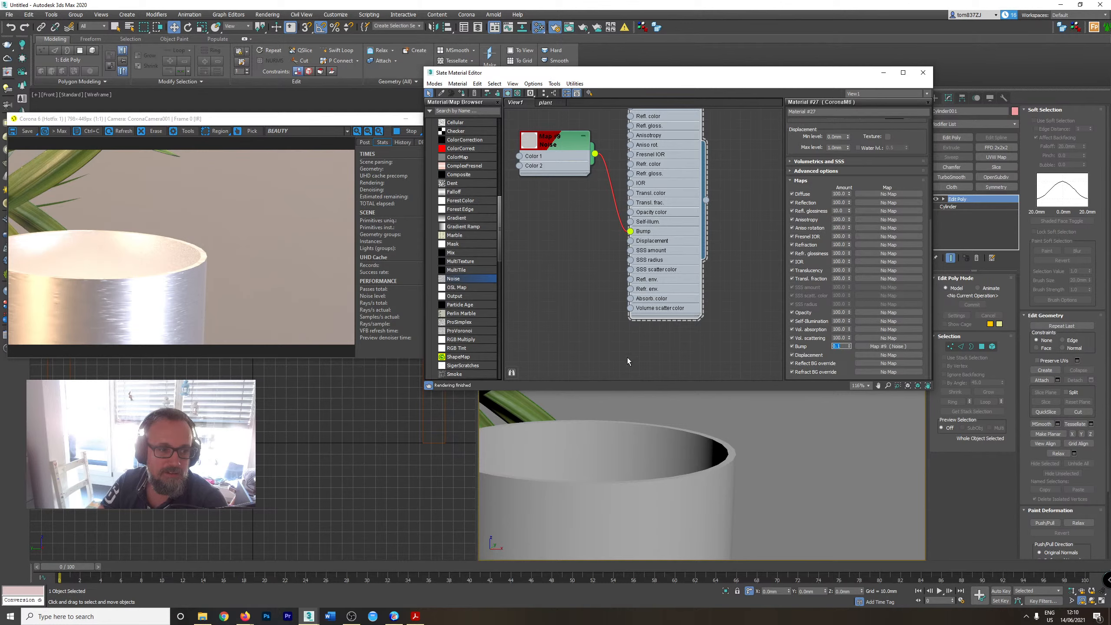
{"action": "left_click", "coordinate": [843, 346]}
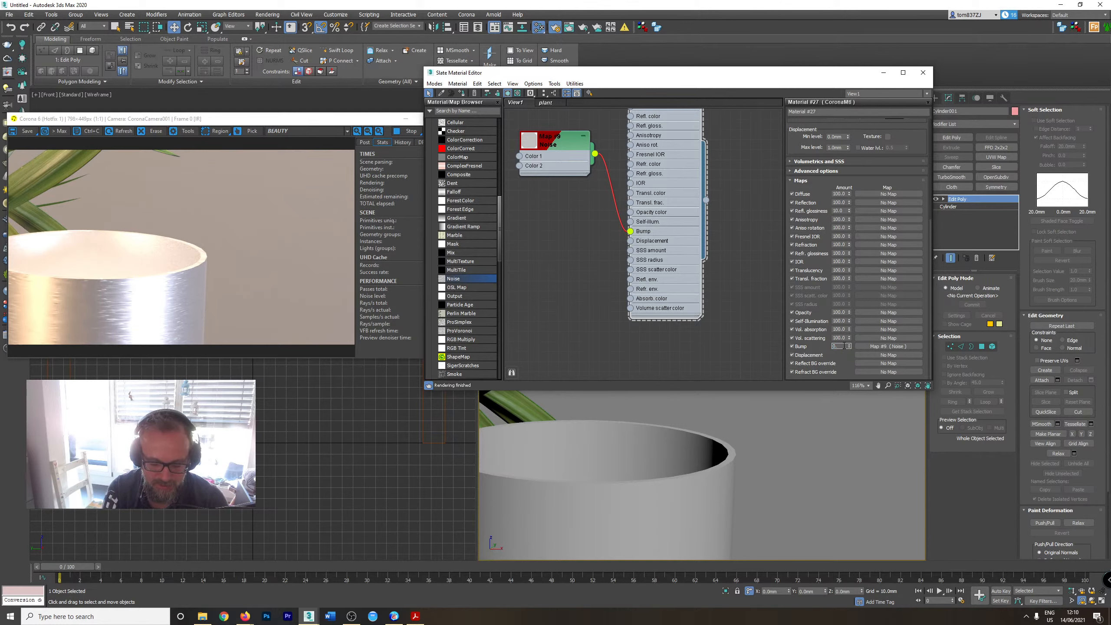
{"action": "type", "text": "3"}
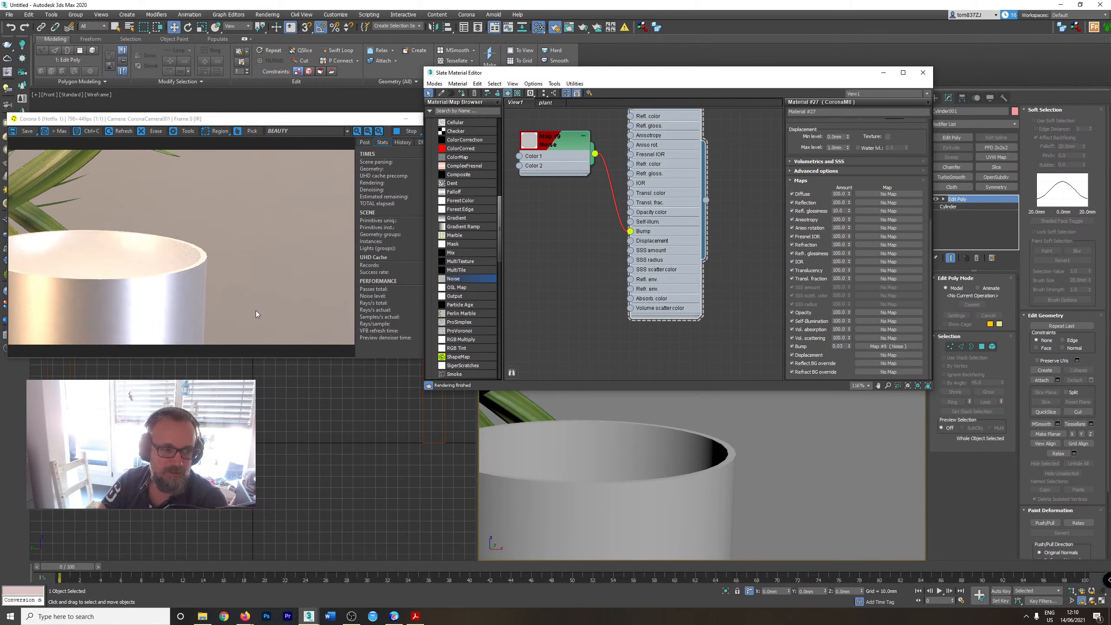
Check the cylinder's finish at several distances, and additionally connect Map #9 to Material #27's reflection color and reflection glossiness.
{"action": "scroll", "coordinate": [640, 486], "scroll_direction": "up", "scroll_amount": 6}
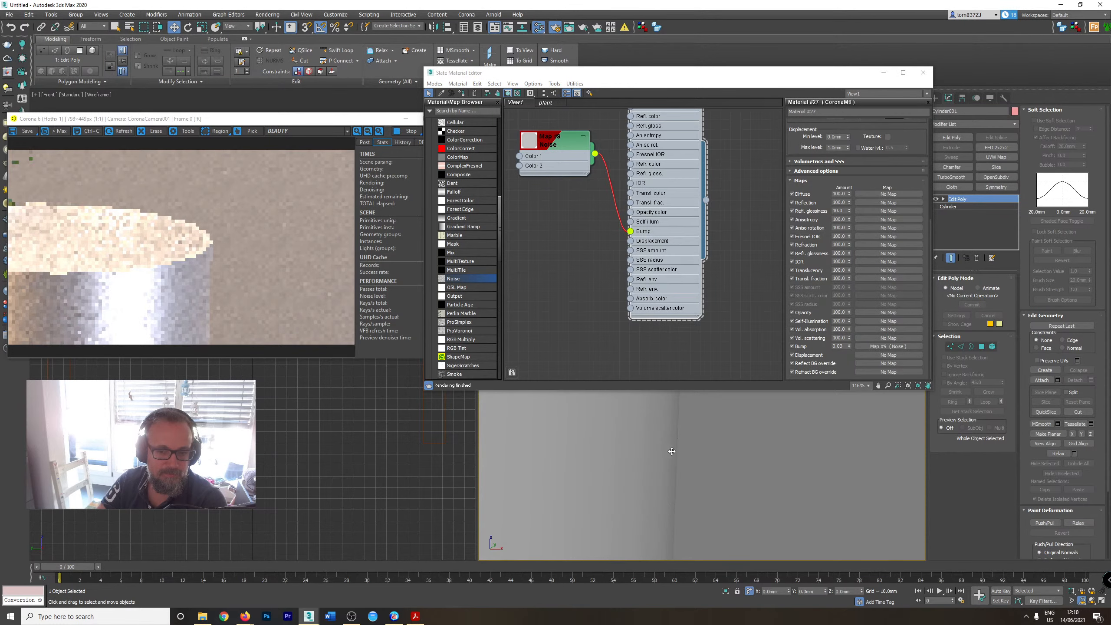
{"action": "middle_click_drag", "start_coordinate": [656, 467], "coordinate": [770, 485]}
{"action": "scroll", "coordinate": [701, 477], "scroll_direction": "down", "scroll_amount": 5}
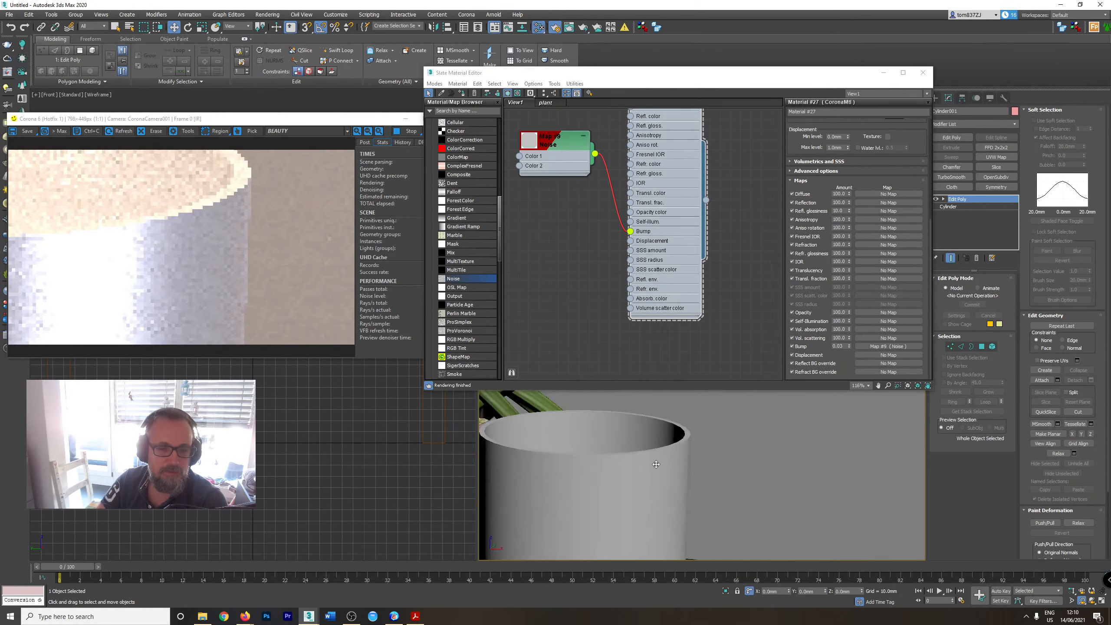
{"action": "scroll", "coordinate": [634, 463], "scroll_direction": "down", "scroll_amount": 3}
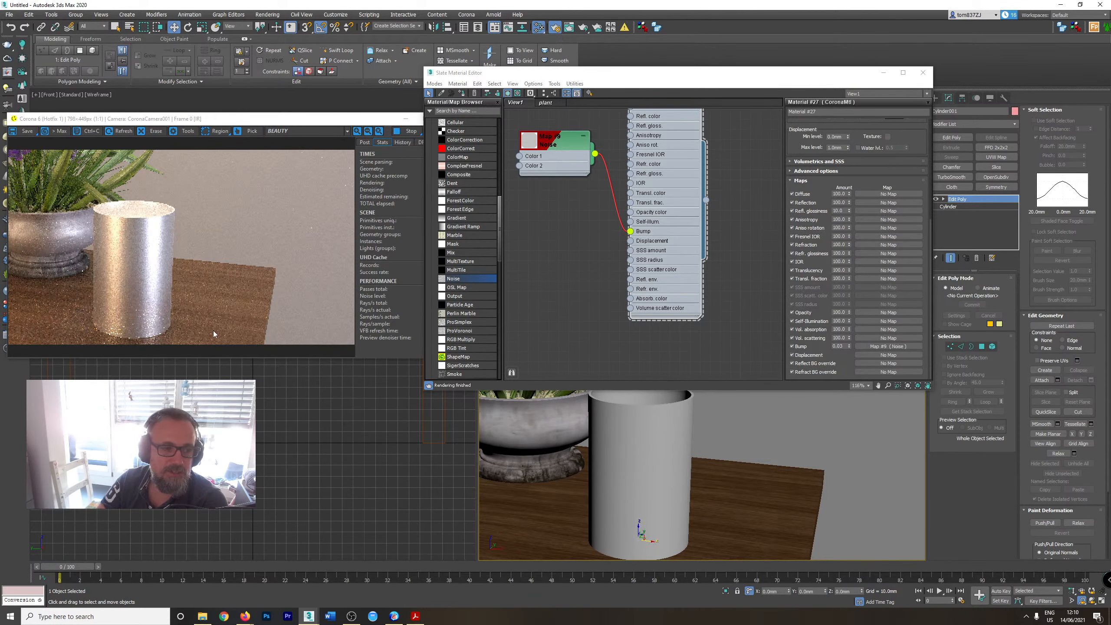
{"action": "middle_click_drag", "start_coordinate": [588, 451], "coordinate": [670, 464]}
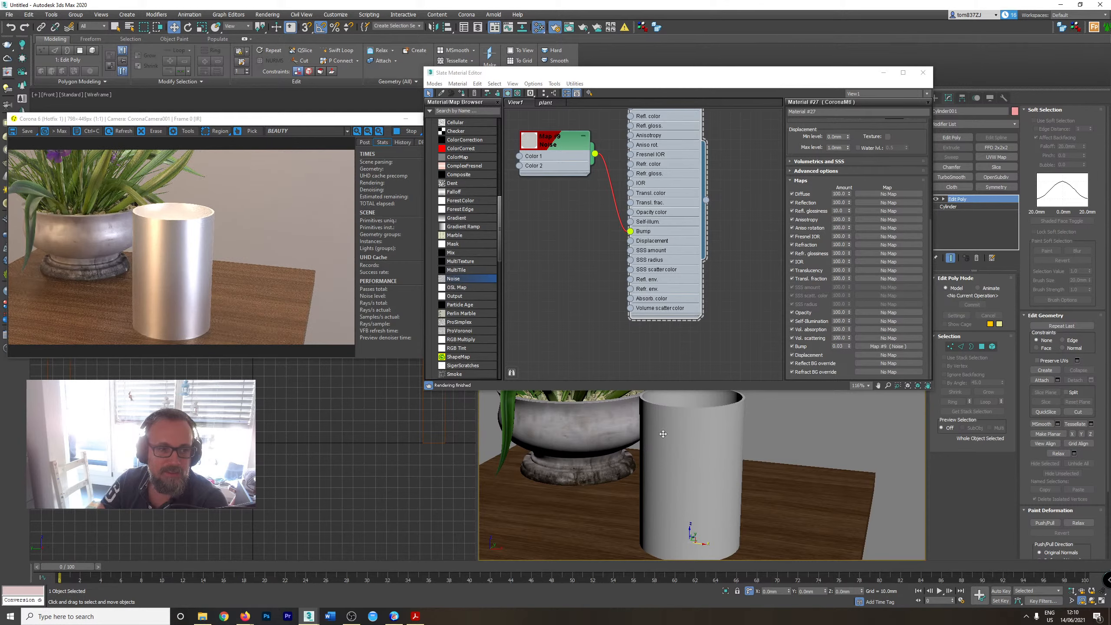
{"action": "middle_click_drag", "start_coordinate": [644, 225], "coordinate": [666, 352]}
{"action": "scroll", "coordinate": [666, 351], "scroll_direction": "up", "scroll_amount": 1}
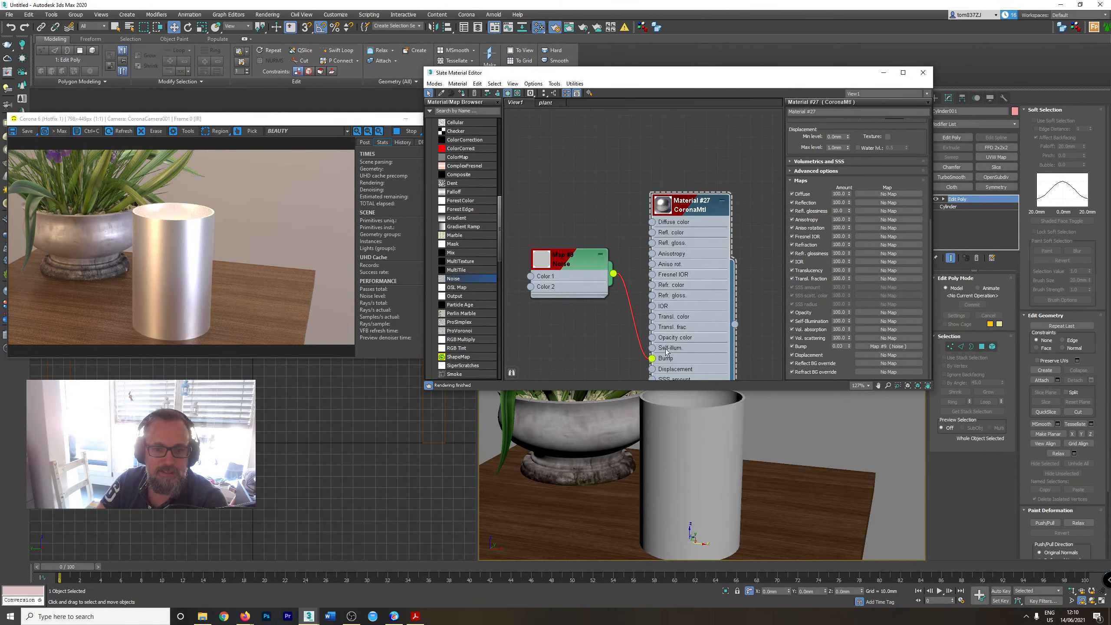
{"action": "left_click_drag", "start_coordinate": [659, 231], "coordinate": [652, 232]}
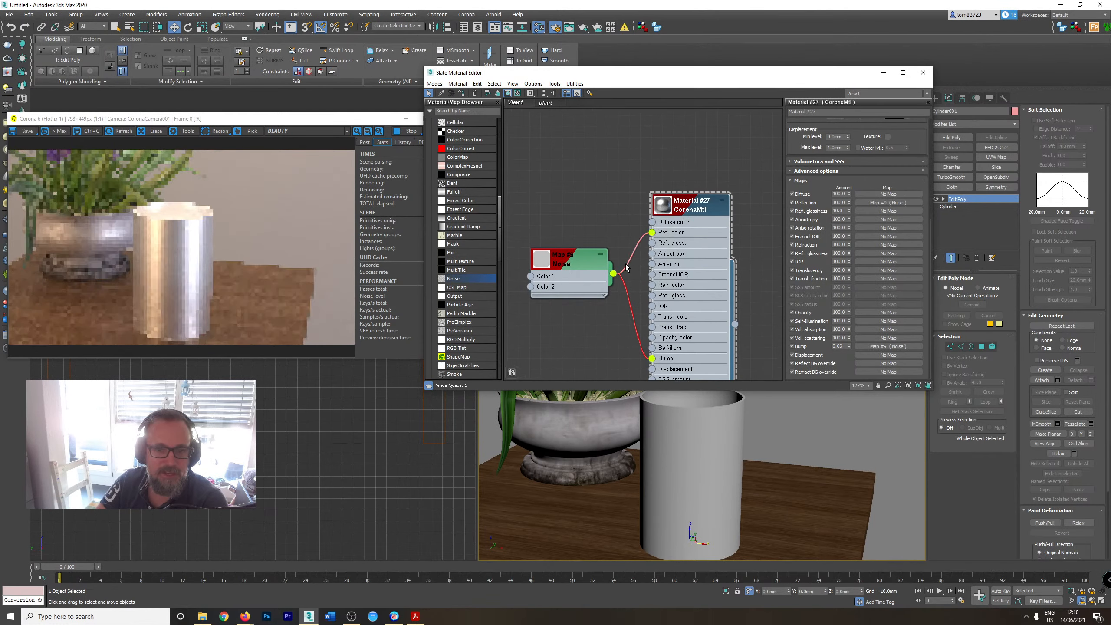
{"action": "left_click_drag", "start_coordinate": [614, 273], "coordinate": [652, 243]}
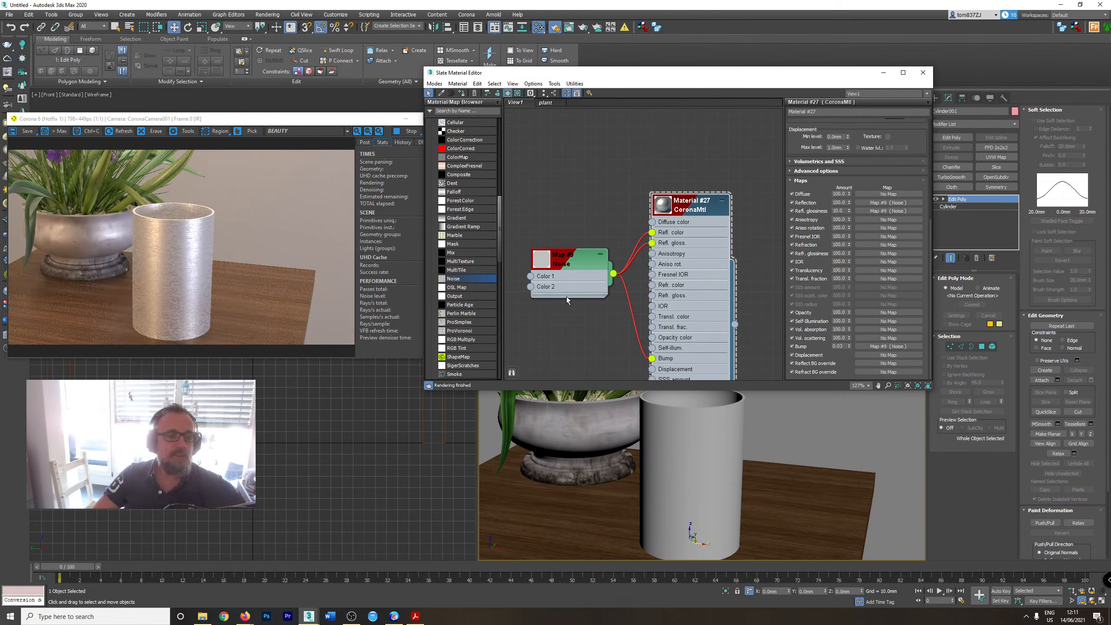
Inspect the combined effect in the render, and disconnect Map #9 from Material #27's reflection color and bump.
{"action": "scroll", "coordinate": [165, 262], "scroll_direction": "up", "scroll_amount": 2}
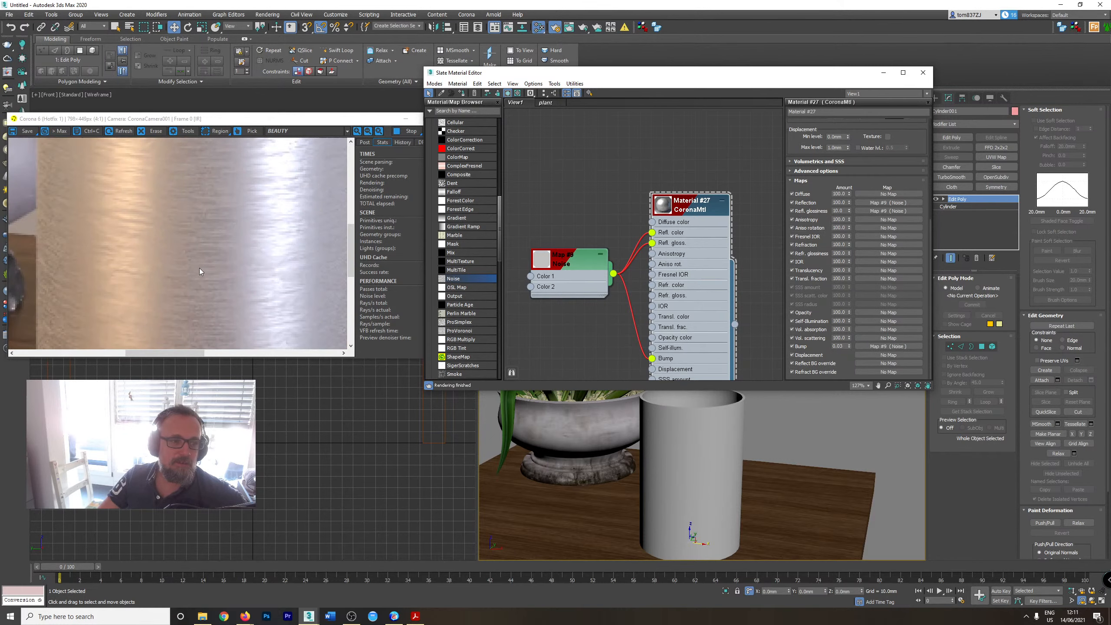
{"action": "scroll", "coordinate": [210, 258], "scroll_direction": "down", "scroll_amount": 2}
{"action": "scroll", "coordinate": [636, 444], "scroll_direction": "up", "scroll_amount": 5}
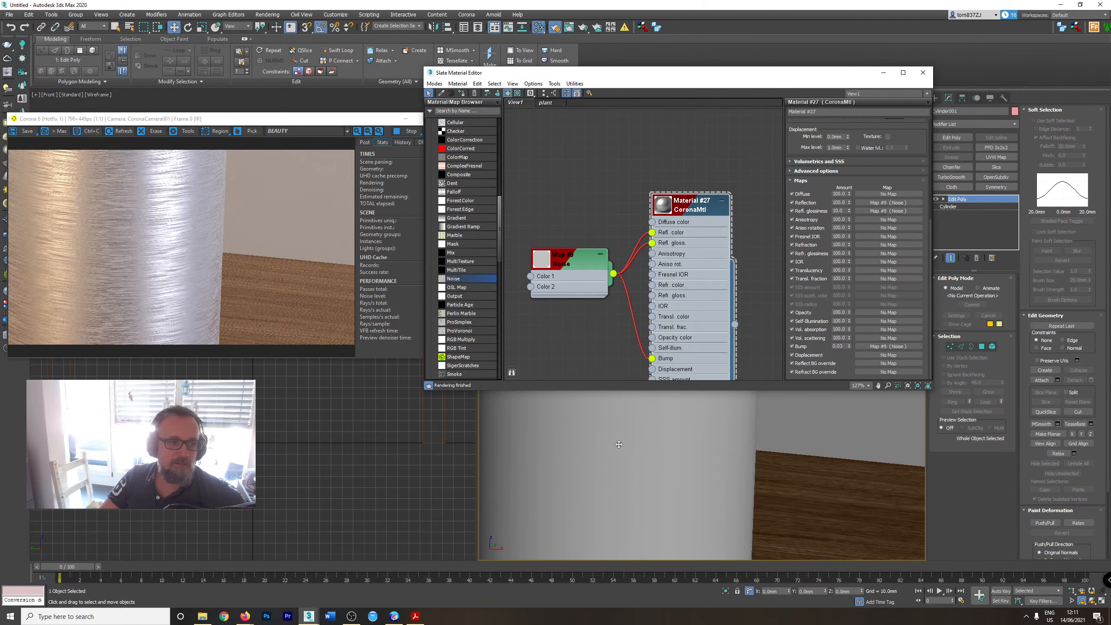
{"action": "scroll", "coordinate": [599, 428], "scroll_direction": "down", "scroll_amount": 4}
{"action": "left_click_drag", "start_coordinate": [651, 358], "coordinate": [694, 344]}
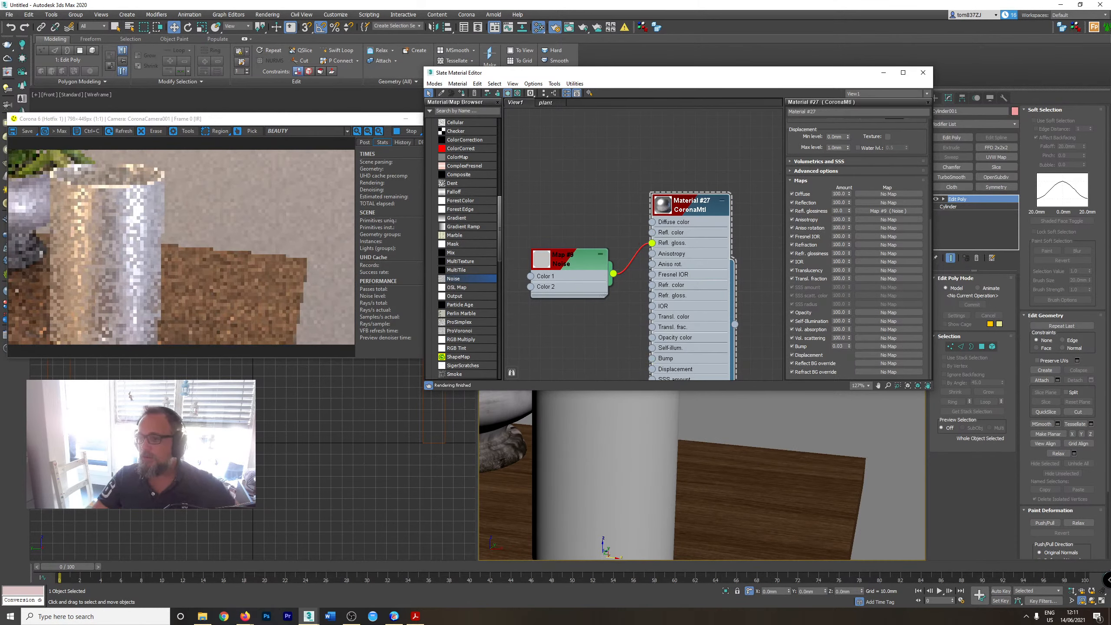
{"action": "left_click", "coordinate": [198, 257]}
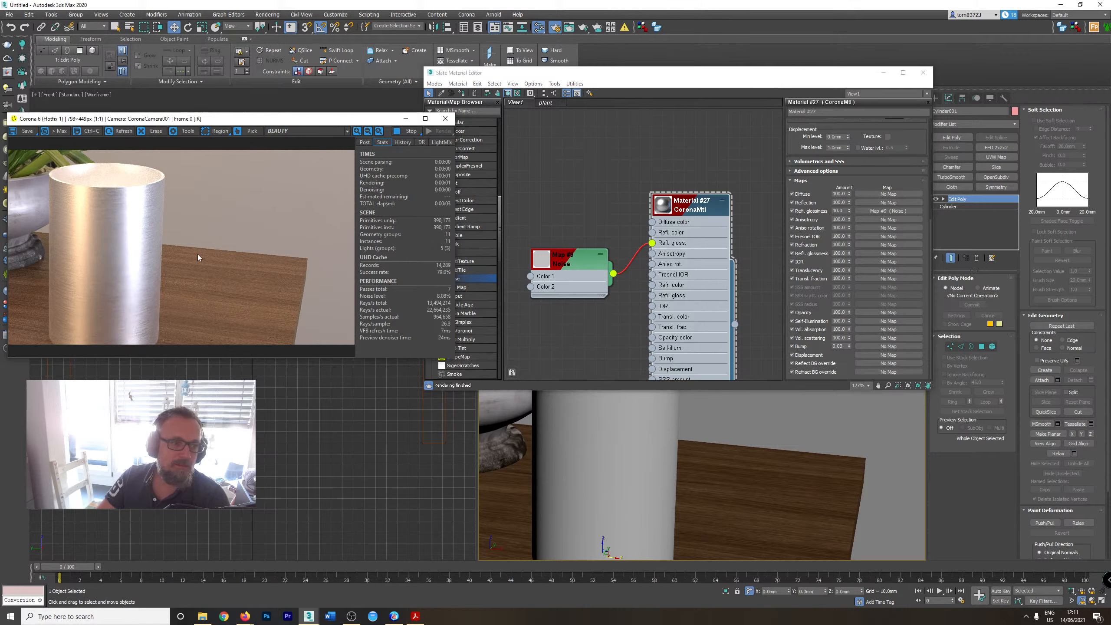
{"action": "scroll", "coordinate": [611, 478], "scroll_direction": "down", "scroll_amount": 5}
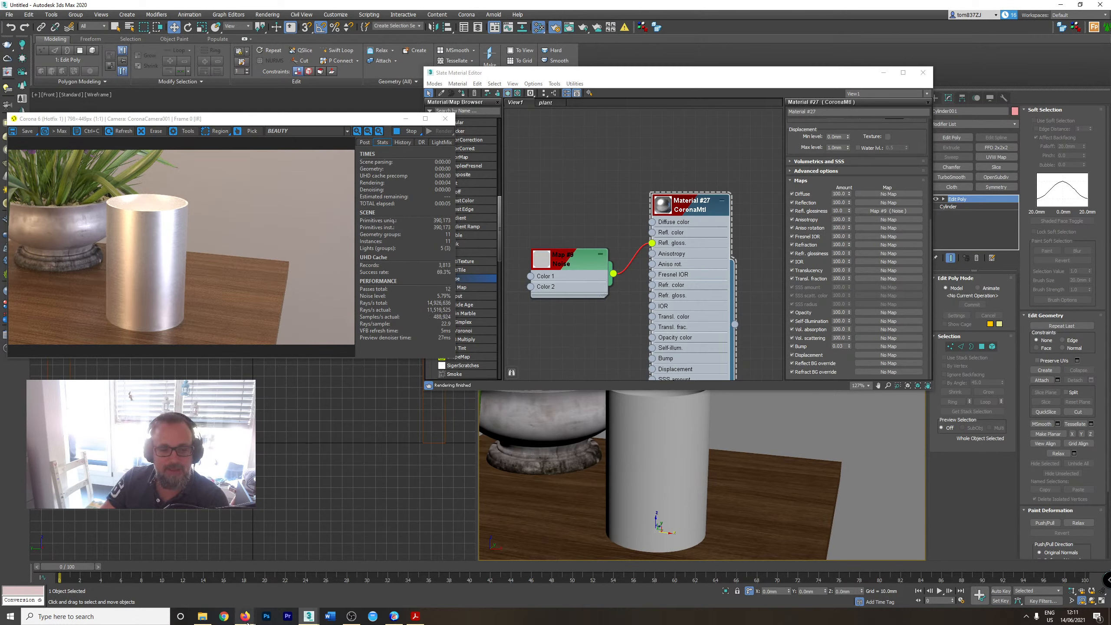
{"action": "mouse_move", "coordinate": [245, 616]}
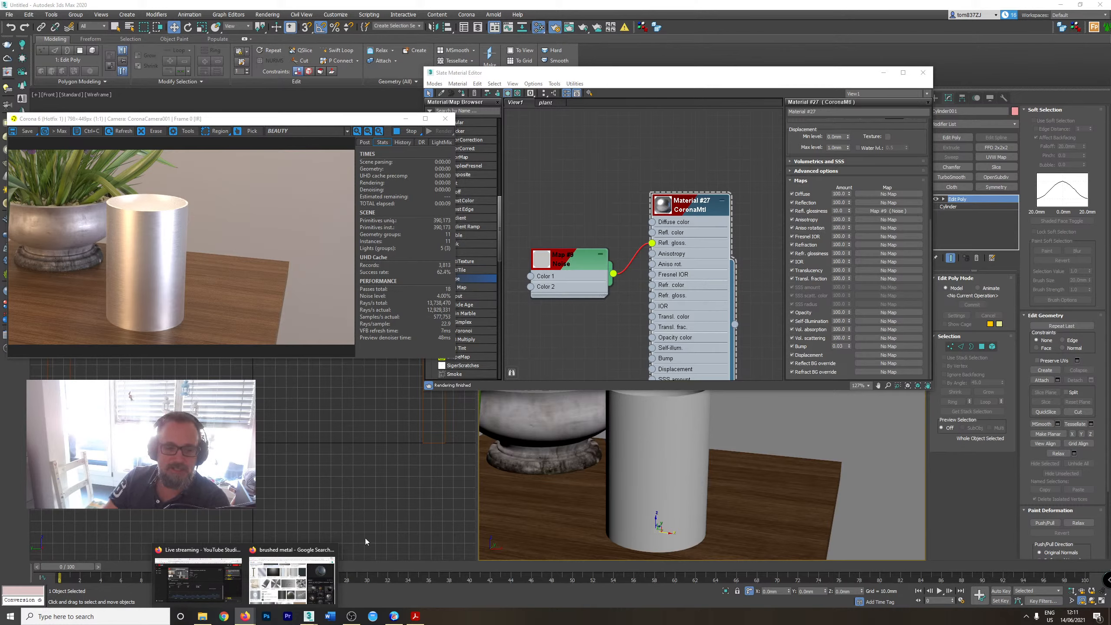
Switch to the brushed metal image search in Firefox and preview three related damaged-metal shader ball images.
{"action": "left_click", "coordinate": [266, 578]}
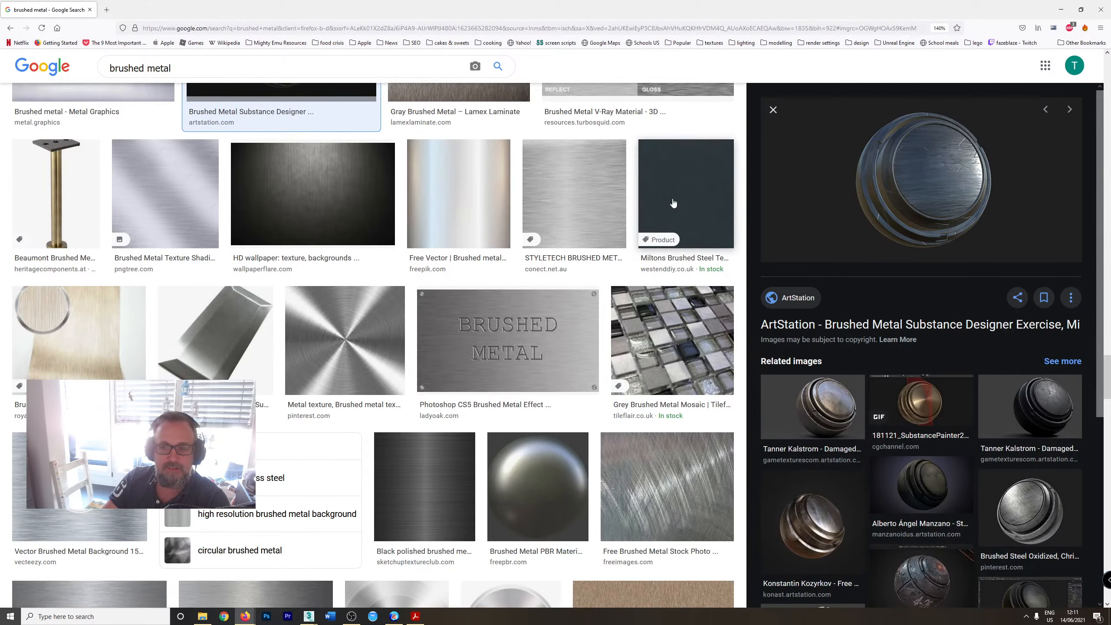
{"action": "left_click", "coordinate": [1015, 413]}
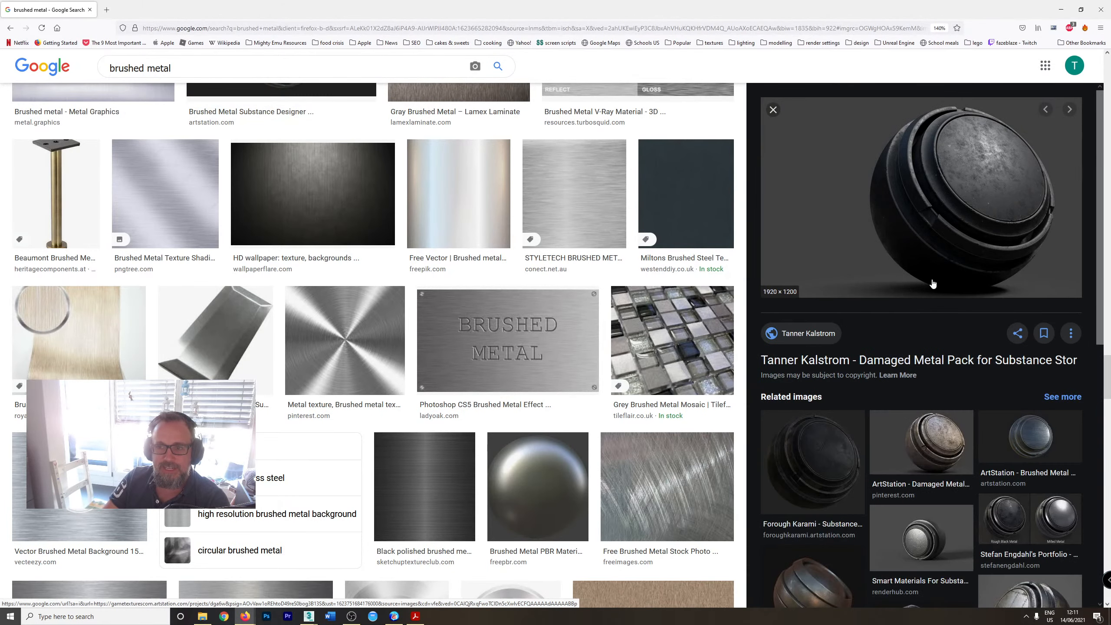
{"action": "left_click", "coordinate": [934, 449]}
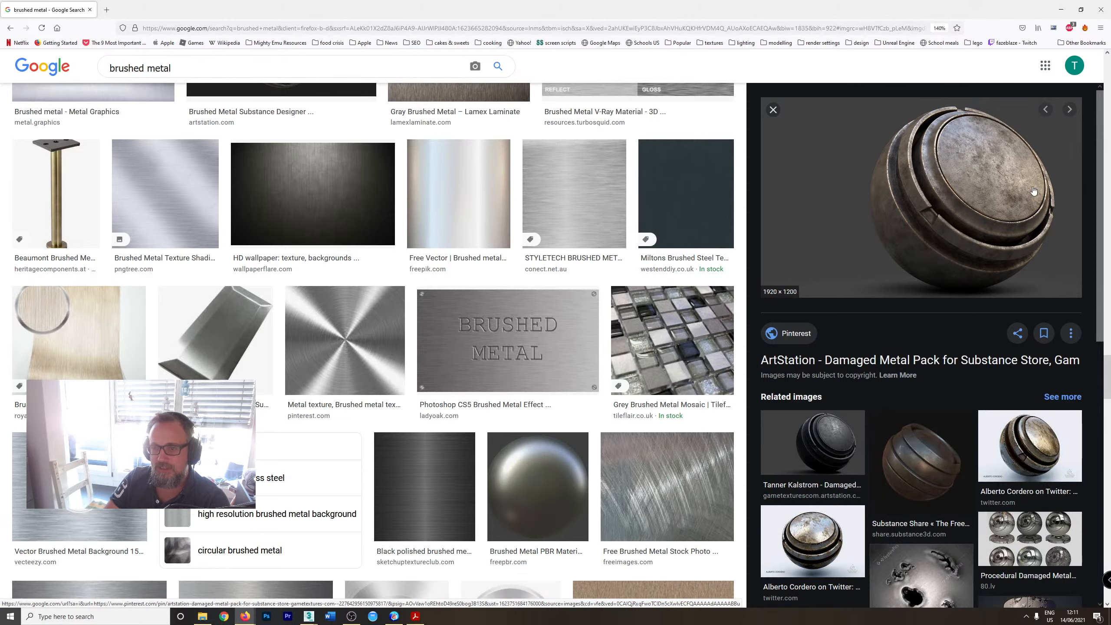
{"action": "left_click", "coordinate": [1031, 446]}
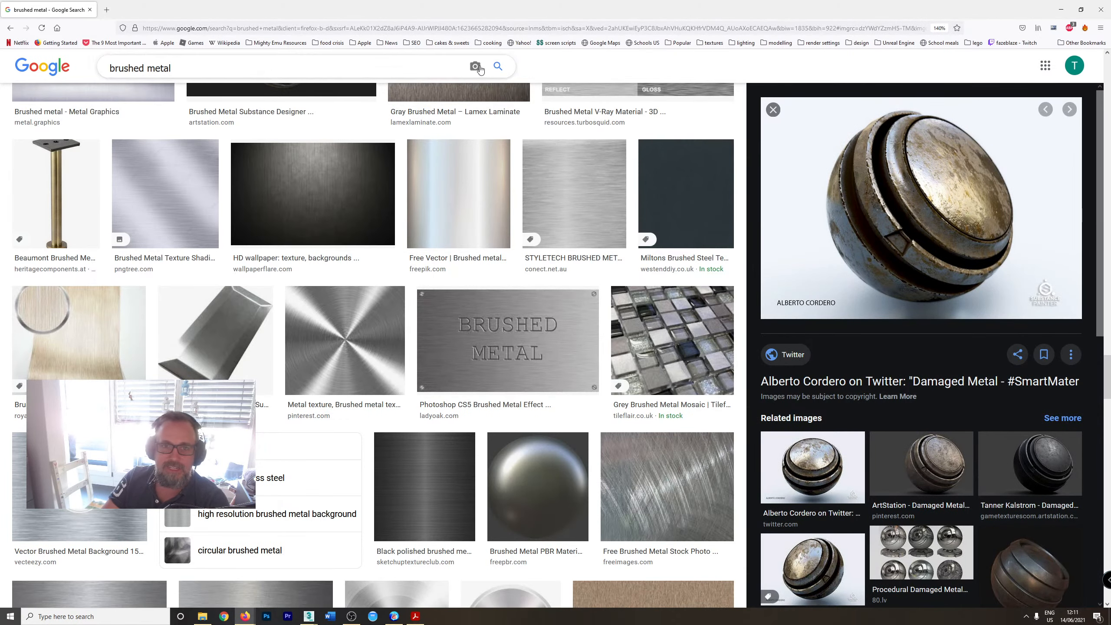
Search Google Images for "steel" and preview the worldsteel pipe, Tehran Times profile and Home Stratosphere beam photos.
{"action": "left_click", "coordinate": [131, 68]}
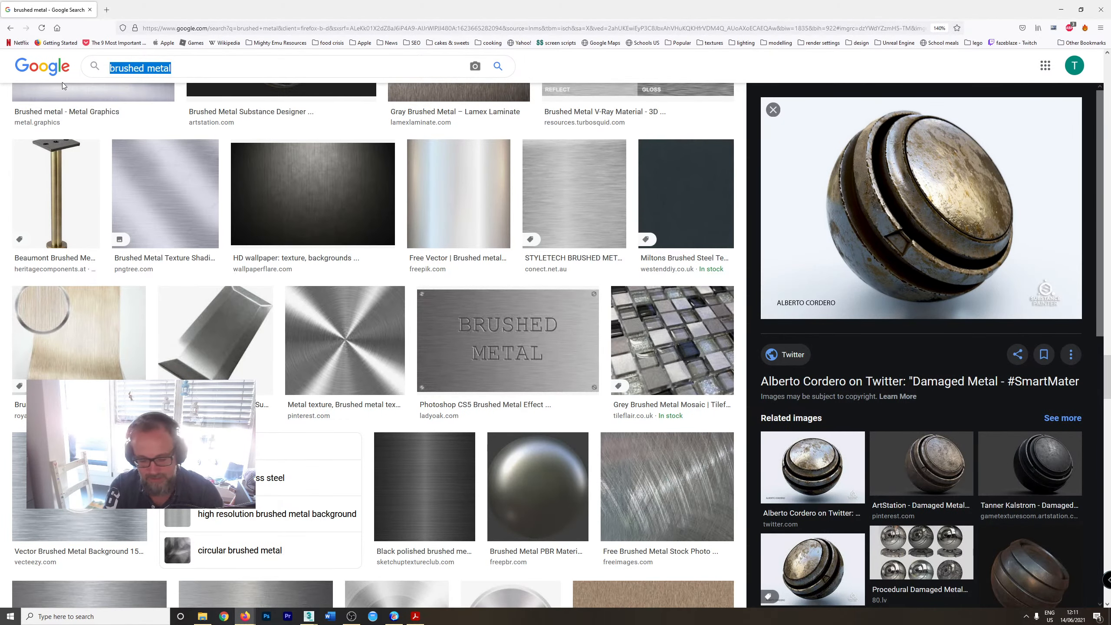
{"action": "type", "text": "steel"}
{"action": "key", "text": "Return"}
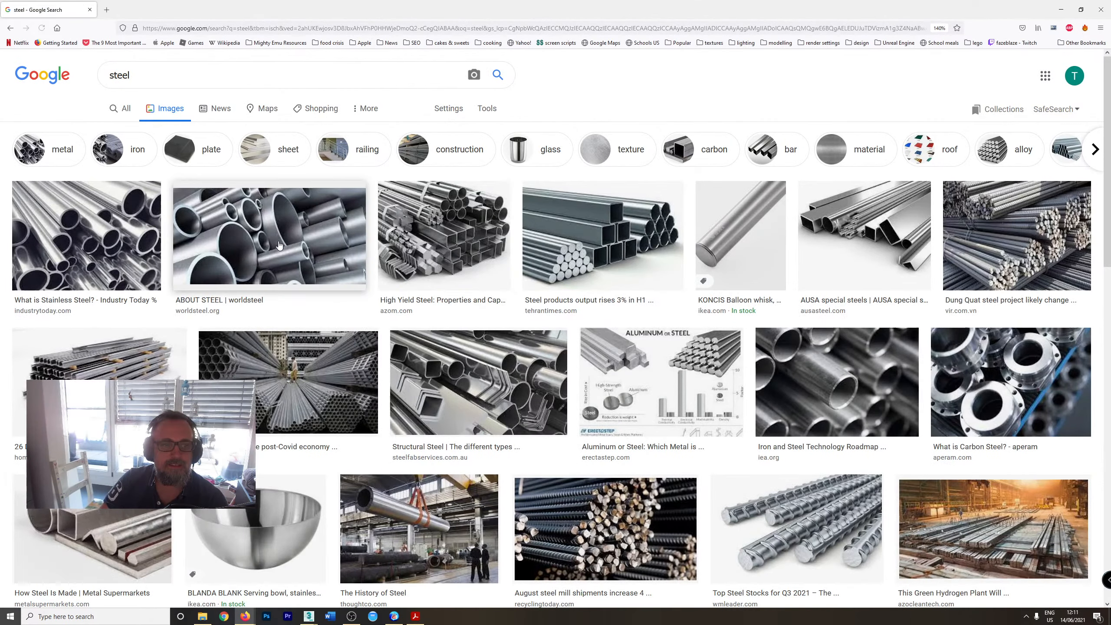
{"action": "left_click", "coordinate": [279, 245]}
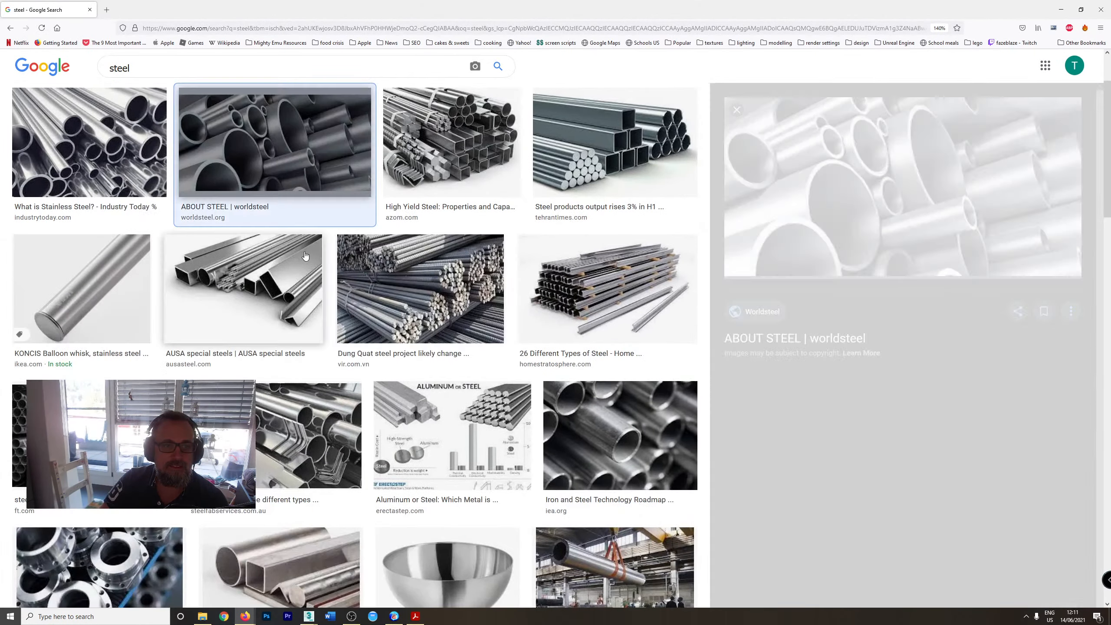
{"action": "left_click", "coordinate": [612, 160]}
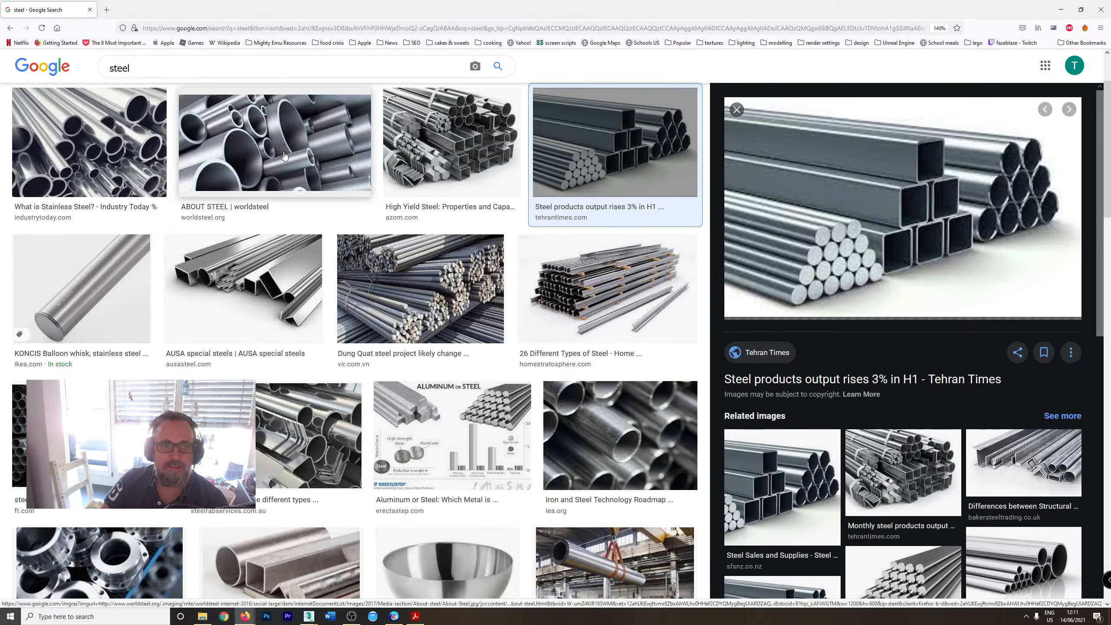
{"action": "left_click", "coordinate": [274, 144]}
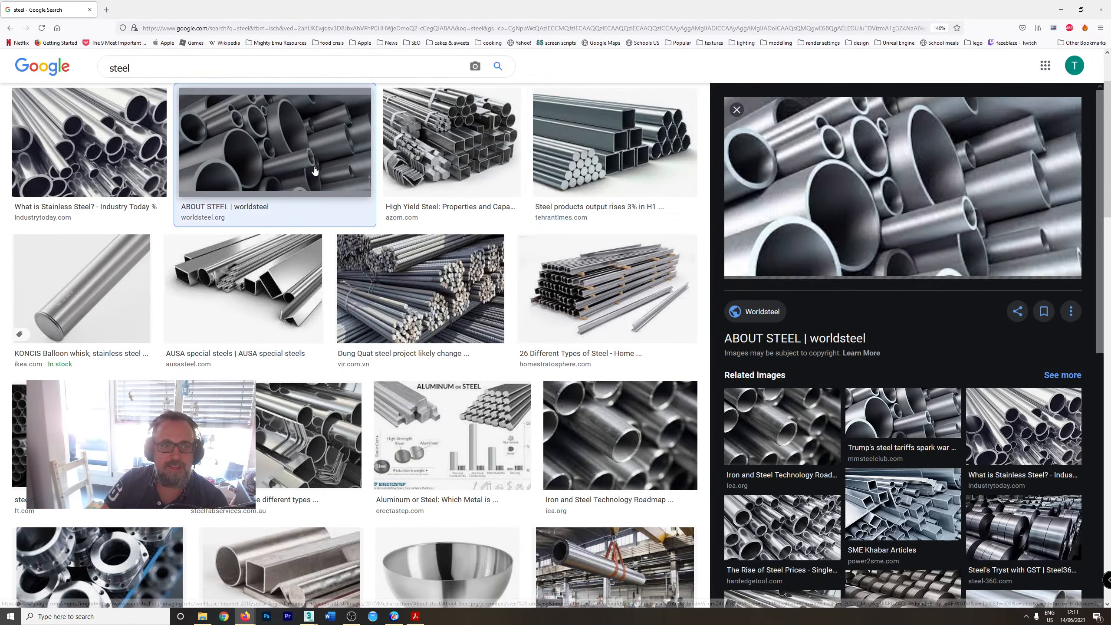
{"action": "left_click", "coordinate": [611, 128]}
{"action": "left_click", "coordinate": [576, 306]}
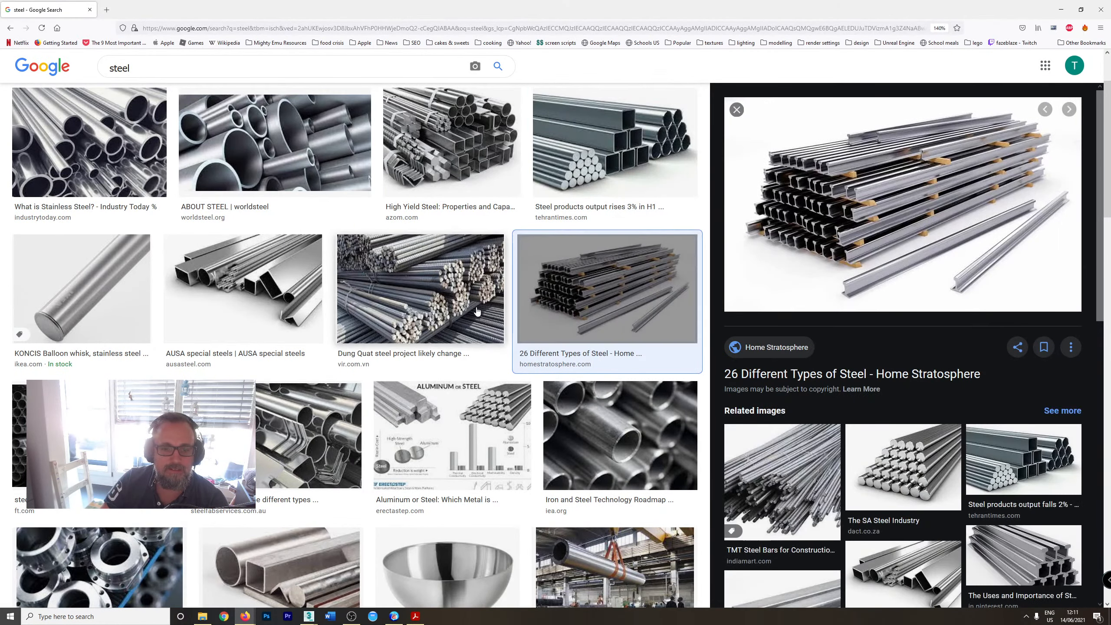
Preview the IEA steel pipe photo and the suspended pipe photo from The History of Steel.
{"action": "scroll", "coordinate": [576, 305], "scroll_direction": "down", "scroll_amount": 3}
{"action": "left_click", "coordinate": [582, 307]}
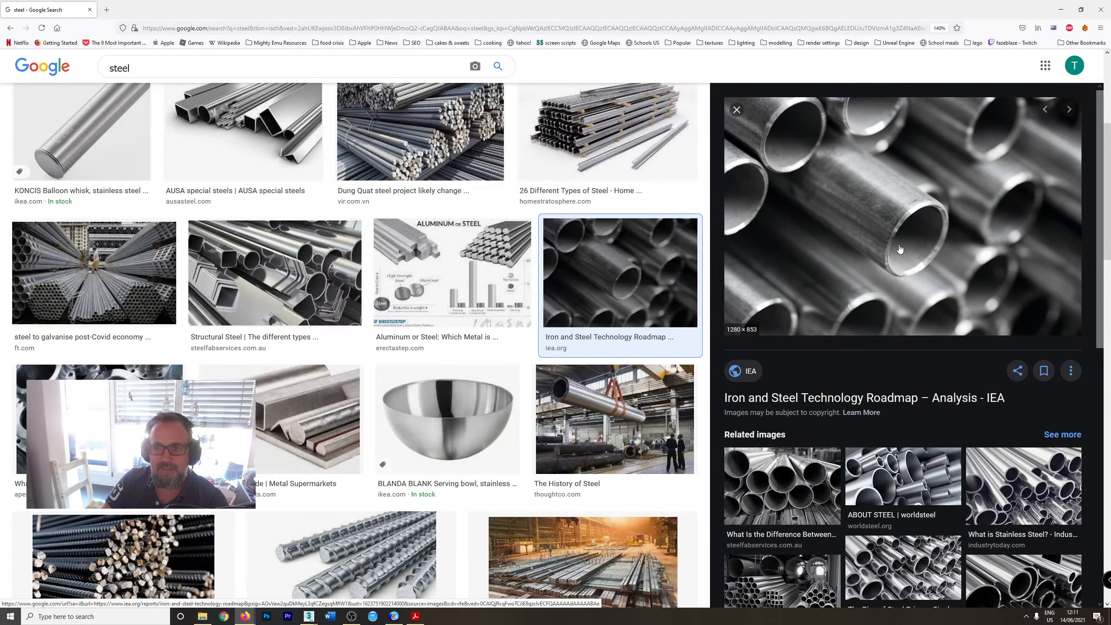
{"action": "left_click", "coordinate": [615, 419]}
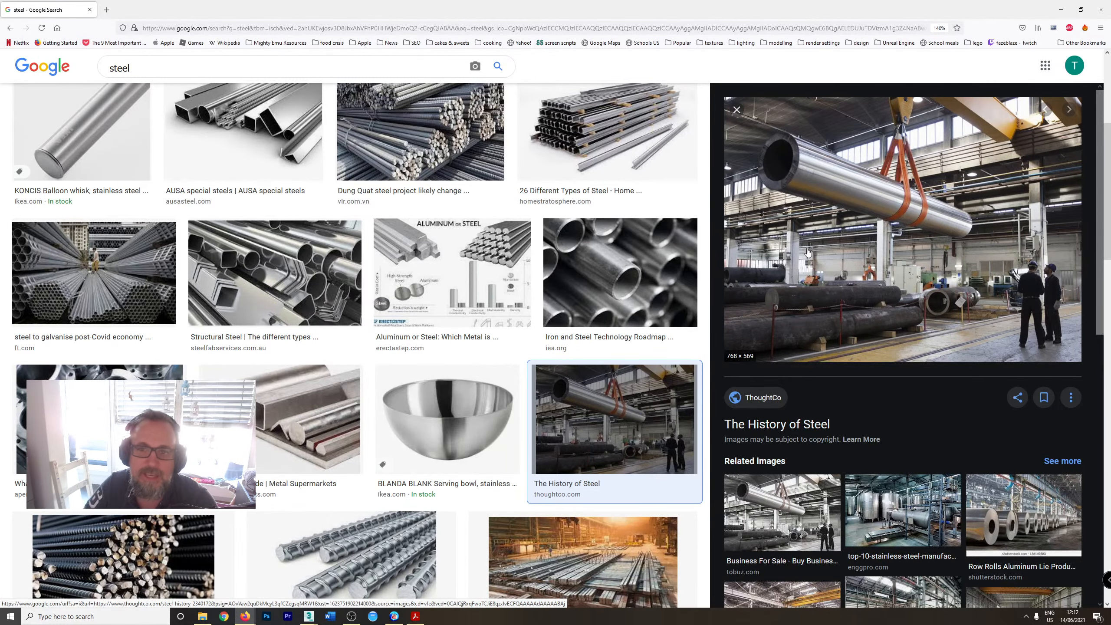
Open the AZoCleantech green hydrogen plant article, view its steel billet photo in a separate tab and inspect it enlarged.
{"action": "scroll", "coordinate": [602, 413], "scroll_direction": "down", "scroll_amount": 3}
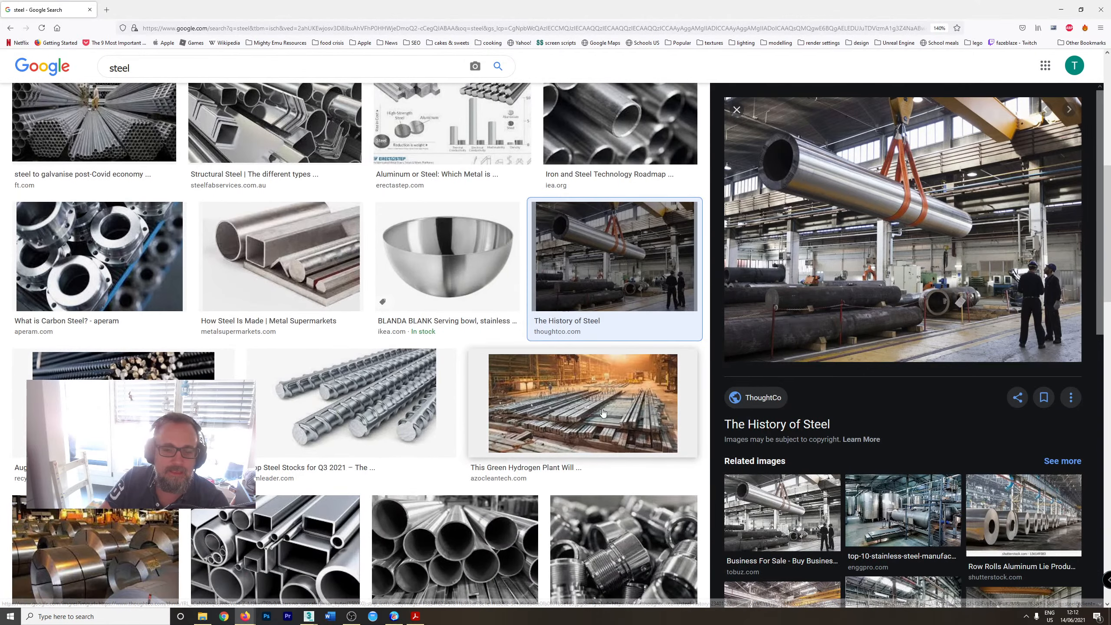
{"action": "left_click", "coordinate": [603, 413]}
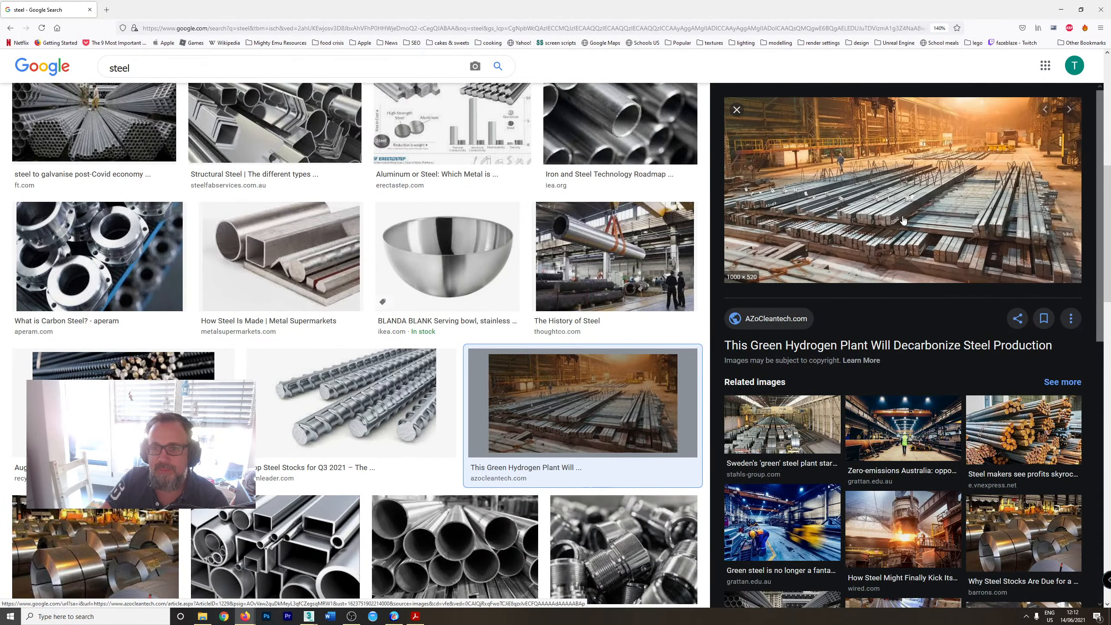
{"action": "left_click", "coordinate": [870, 206]}
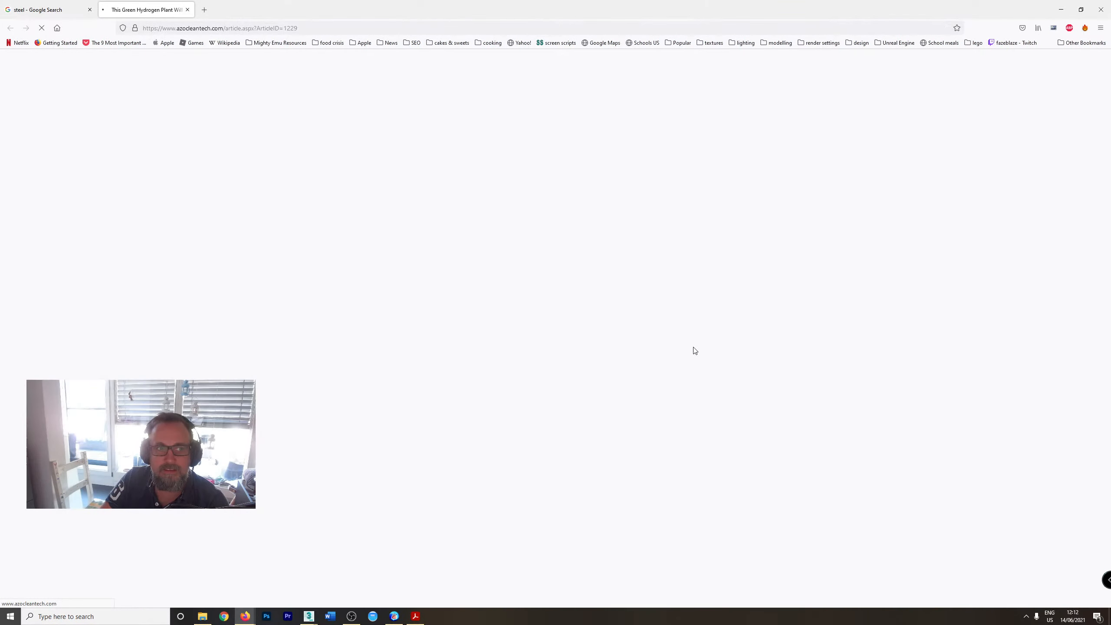
{"action": "right_click", "coordinate": [453, 317]}
{"action": "left_click", "coordinate": [479, 323]}
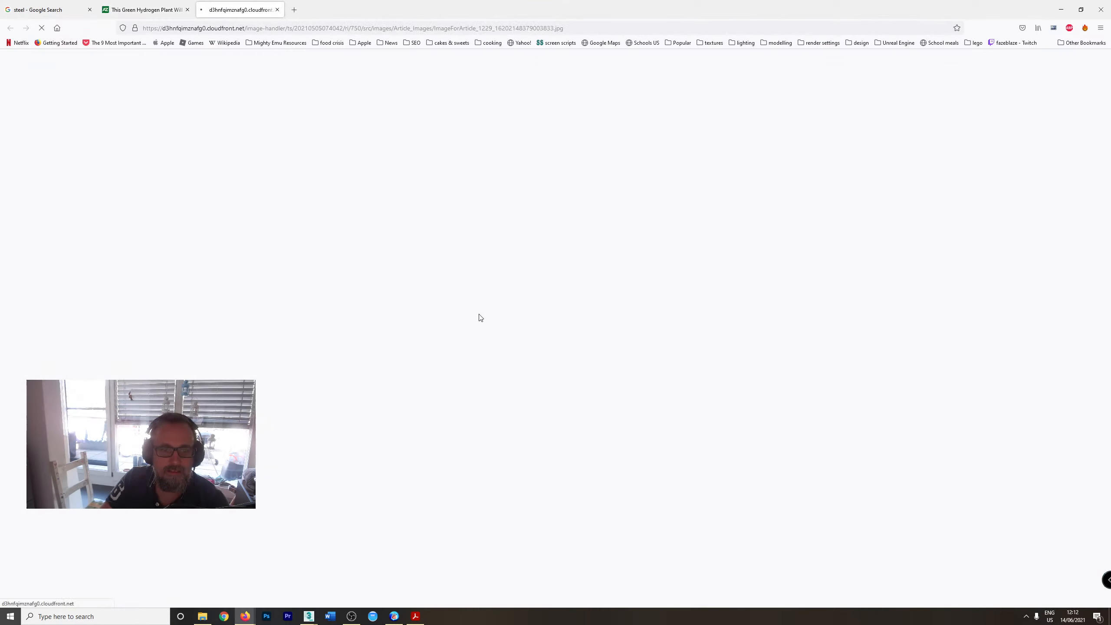
{"action": "scroll", "coordinate": [552, 352], "scroll_direction": "up", "scroll_amount": 5, "text": "ctrl"}
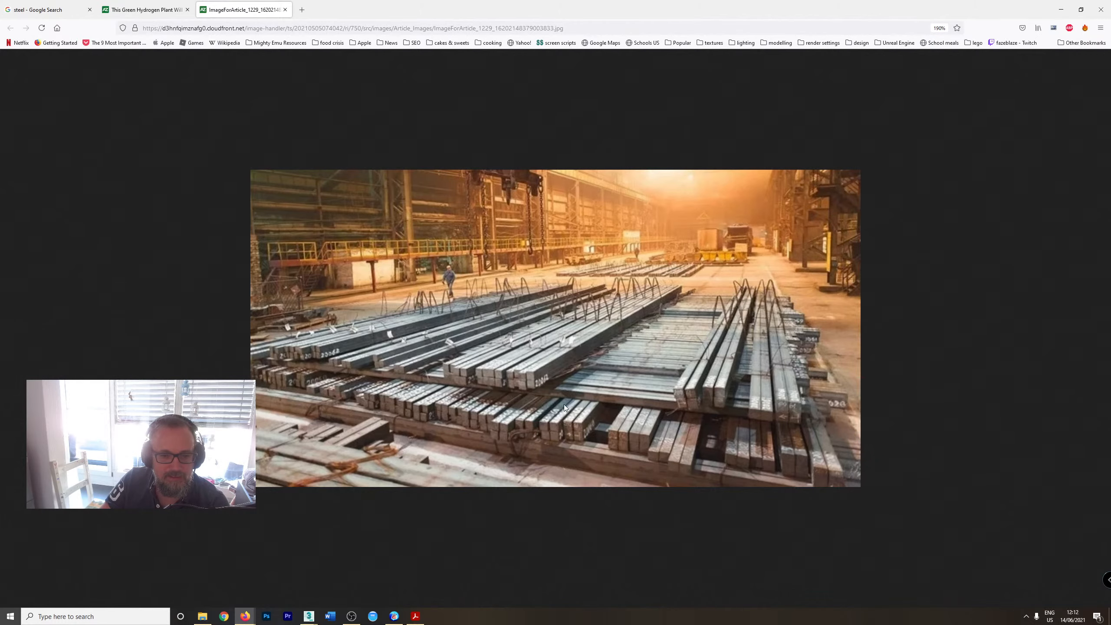
{"action": "scroll", "coordinate": [564, 405], "scroll_direction": "down", "scroll_amount": 2, "text": "ctrl"}
Return to the steel image results and preview the Recycling Today photo of bundled steel bars.
{"action": "left_click", "coordinate": [144, 10]}
{"action": "left_click", "coordinate": [49, 10]}
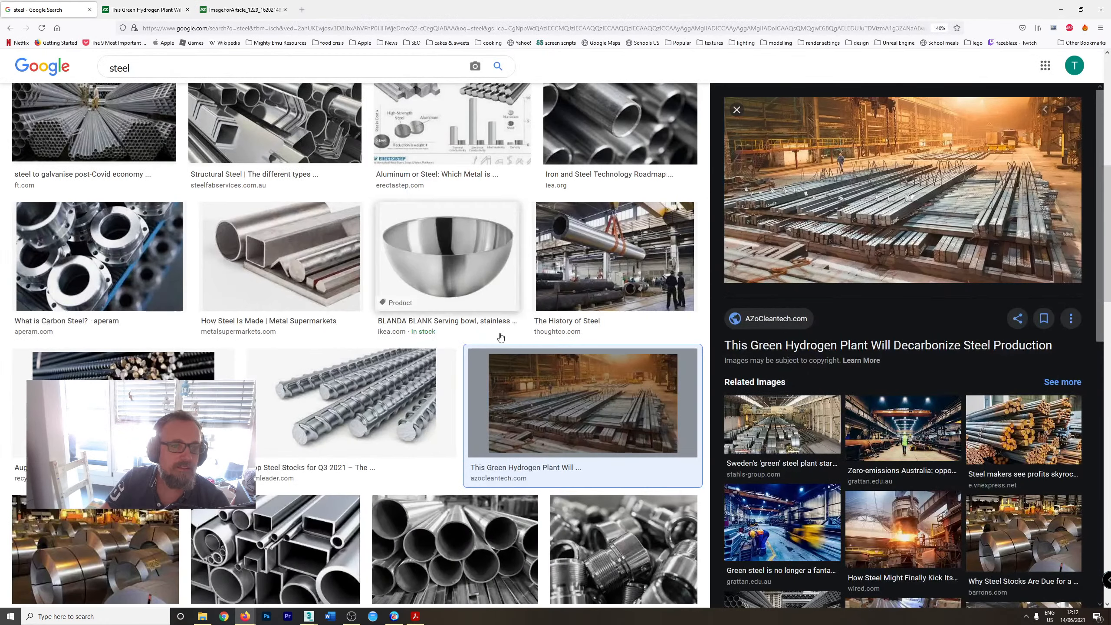
{"action": "scroll", "coordinate": [501, 337], "scroll_direction": "down", "scroll_amount": 3}
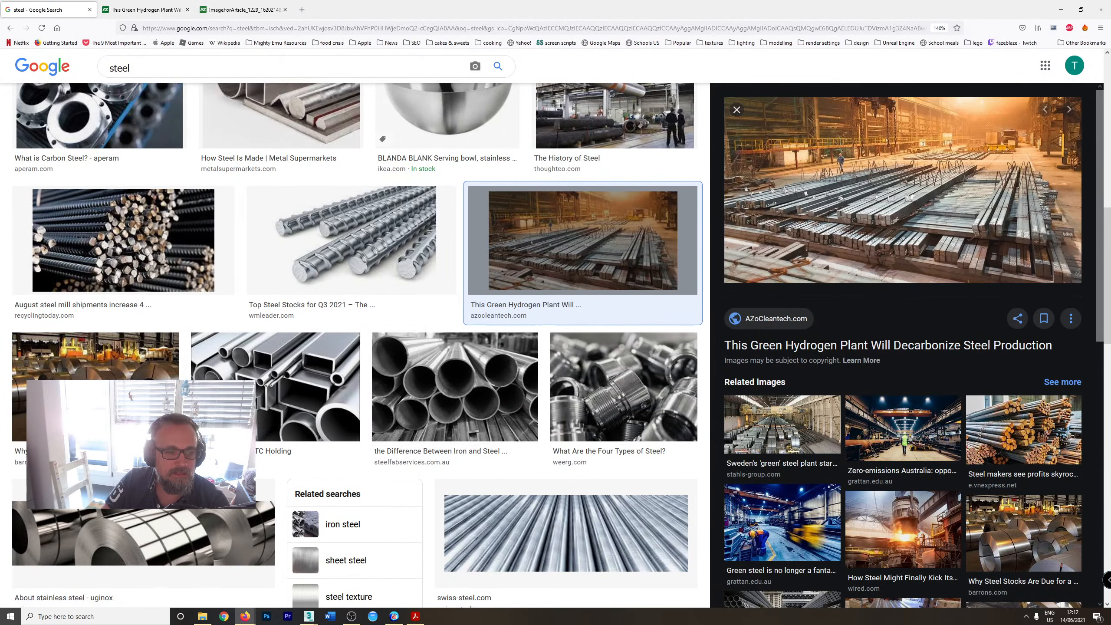
{"action": "left_click", "coordinate": [158, 251]}
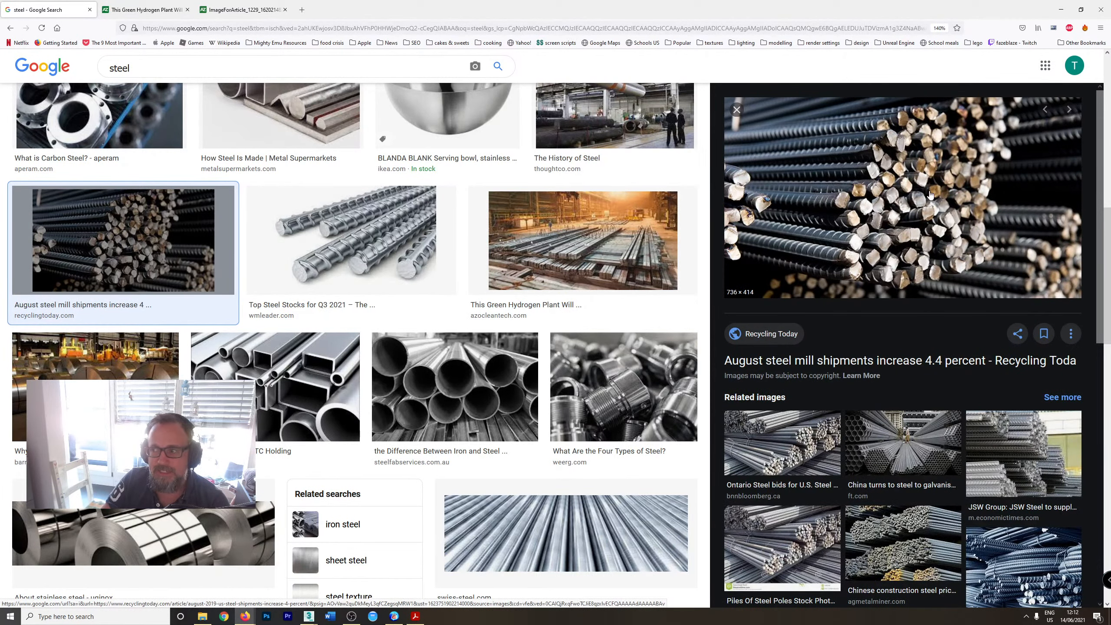
Open the Caspian News steel coil photo in a new tab and enlarge it to examine the metal's reflections.
{"action": "scroll", "coordinate": [425, 389], "scroll_direction": "down", "scroll_amount": 5}
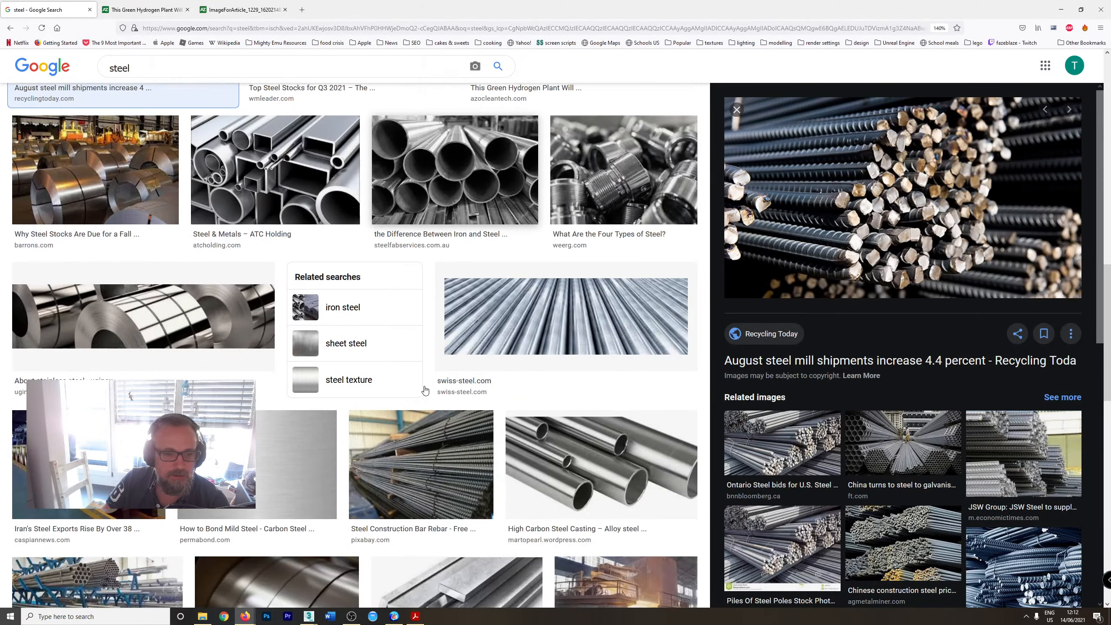
{"action": "left_click", "coordinate": [88, 523]}
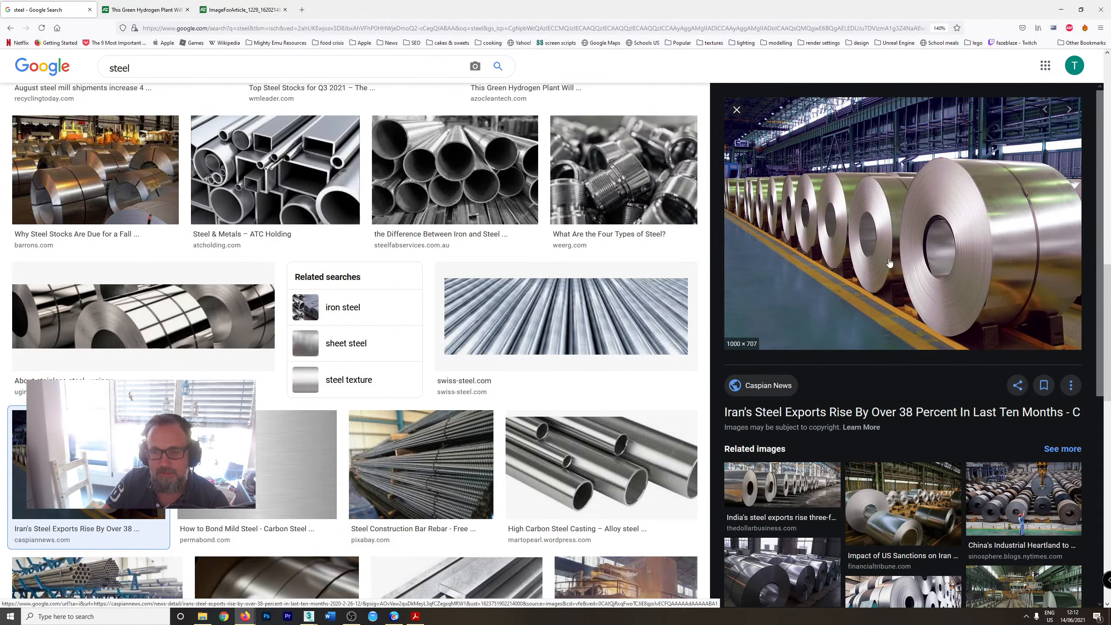
{"action": "right_click", "coordinate": [874, 260]}
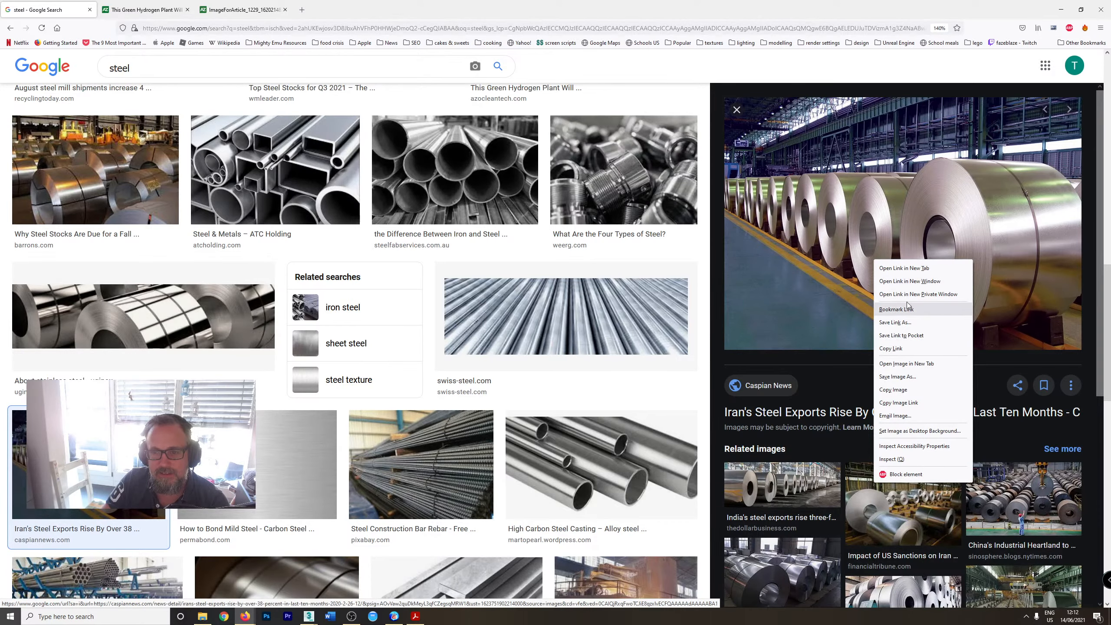
{"action": "left_click", "coordinate": [889, 364]}
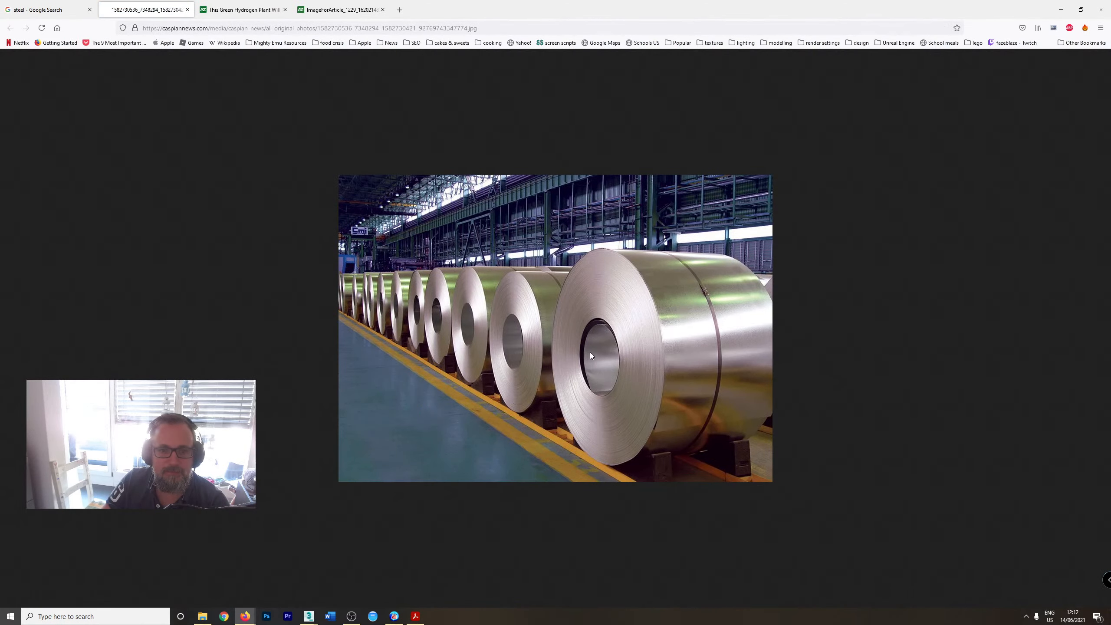
{"action": "scroll", "coordinate": [590, 353], "scroll_direction": "up", "scroll_amount": 5, "text": "ctrl"}
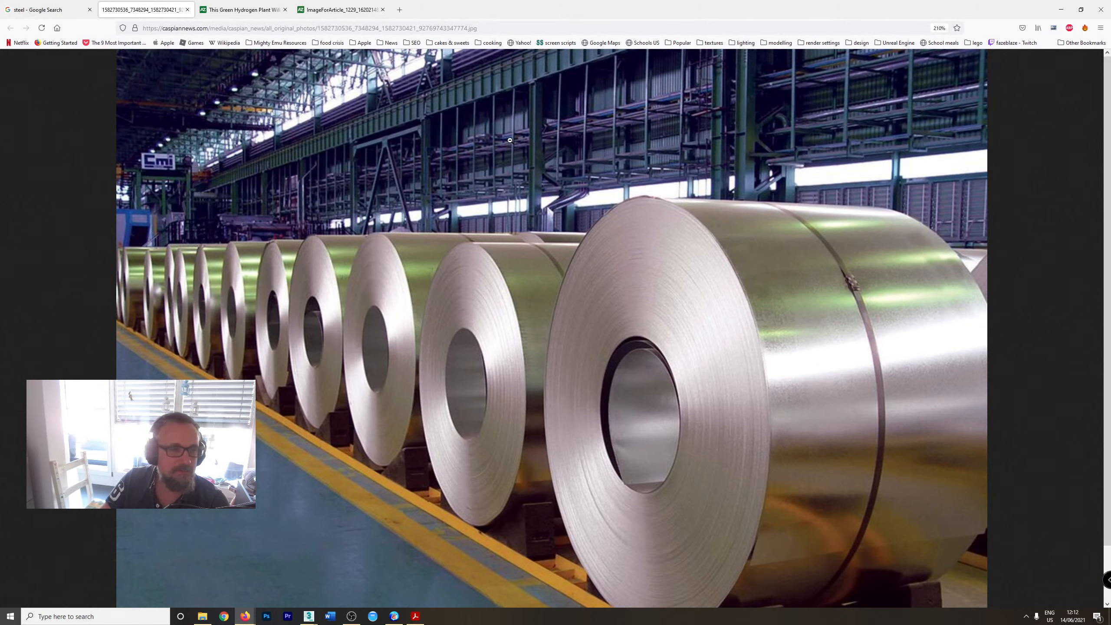
Go back to the steel image results and preview the Wasatch Steel photo of mild steel nails.
{"action": "left_click", "coordinate": [46, 10]}
{"action": "scroll", "coordinate": [553, 345], "scroll_direction": "down", "scroll_amount": 5}
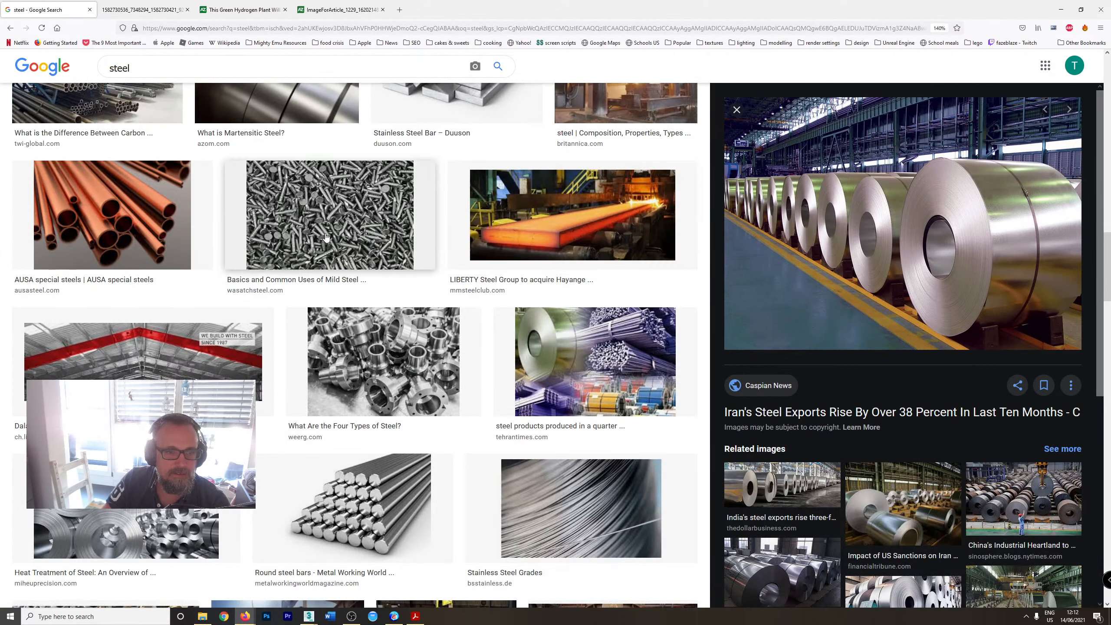
{"action": "left_click", "coordinate": [323, 220]}
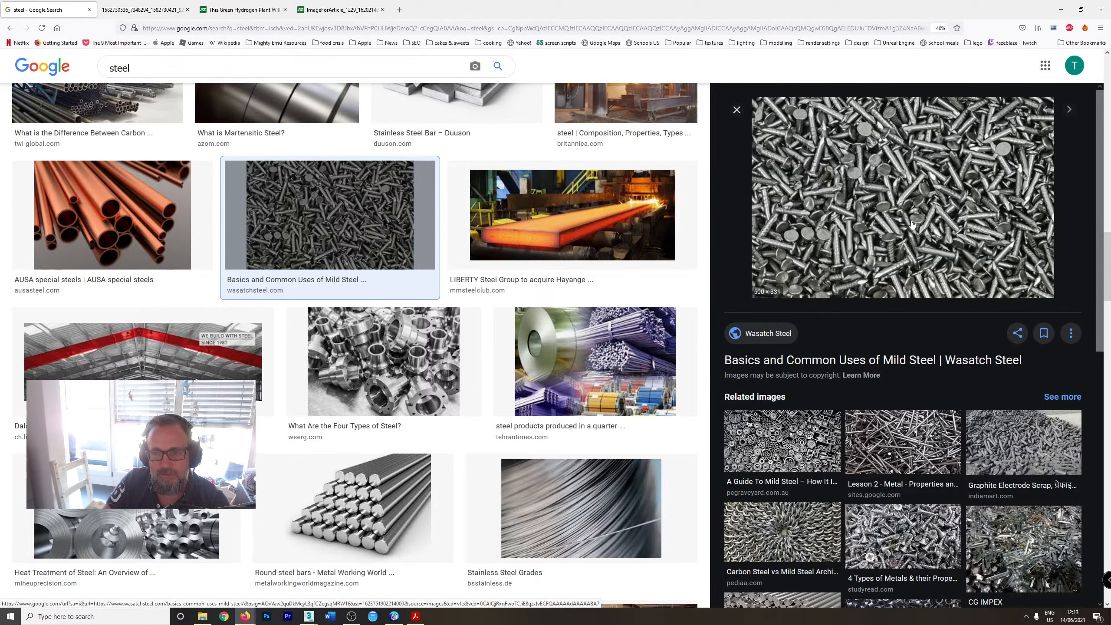
Find the Universal Resources photo of stacked steel sheets, open it in a new tab and inspect it enlarged.
{"action": "scroll", "coordinate": [365, 372], "scroll_direction": "down", "scroll_amount": 5}
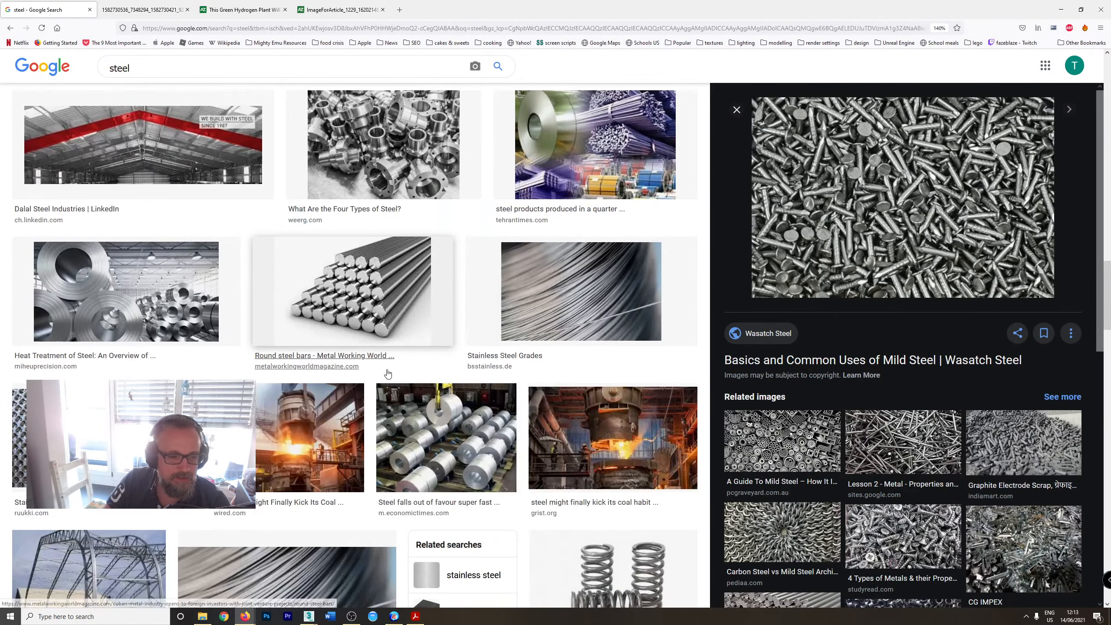
{"action": "scroll", "coordinate": [355, 342], "scroll_direction": "down", "scroll_amount": 7}
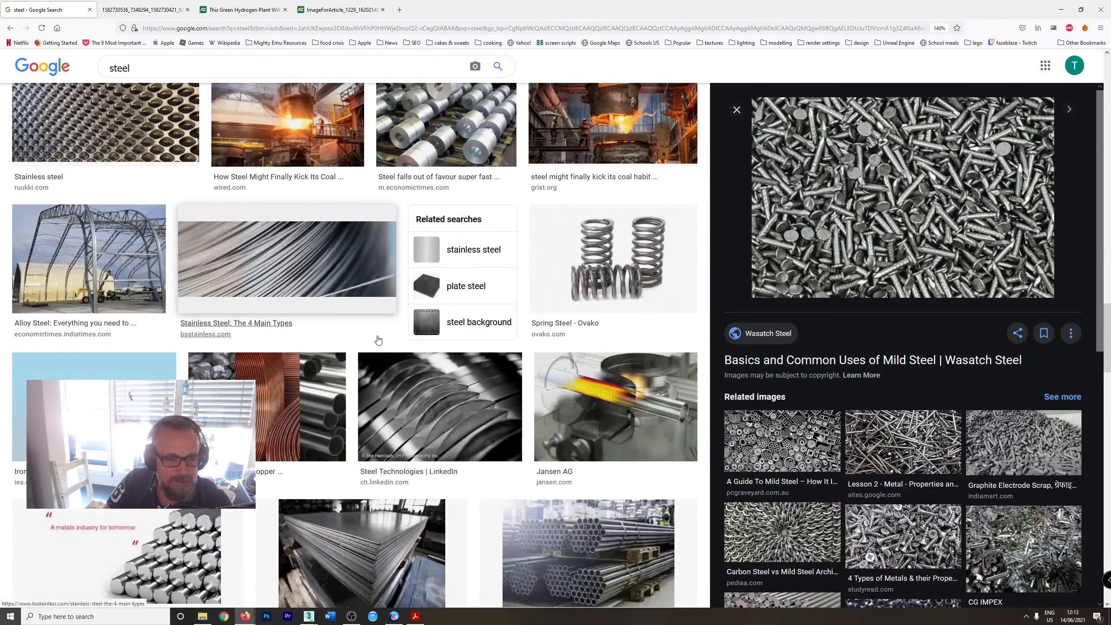
{"action": "scroll", "coordinate": [345, 323], "scroll_direction": "down", "scroll_amount": 4}
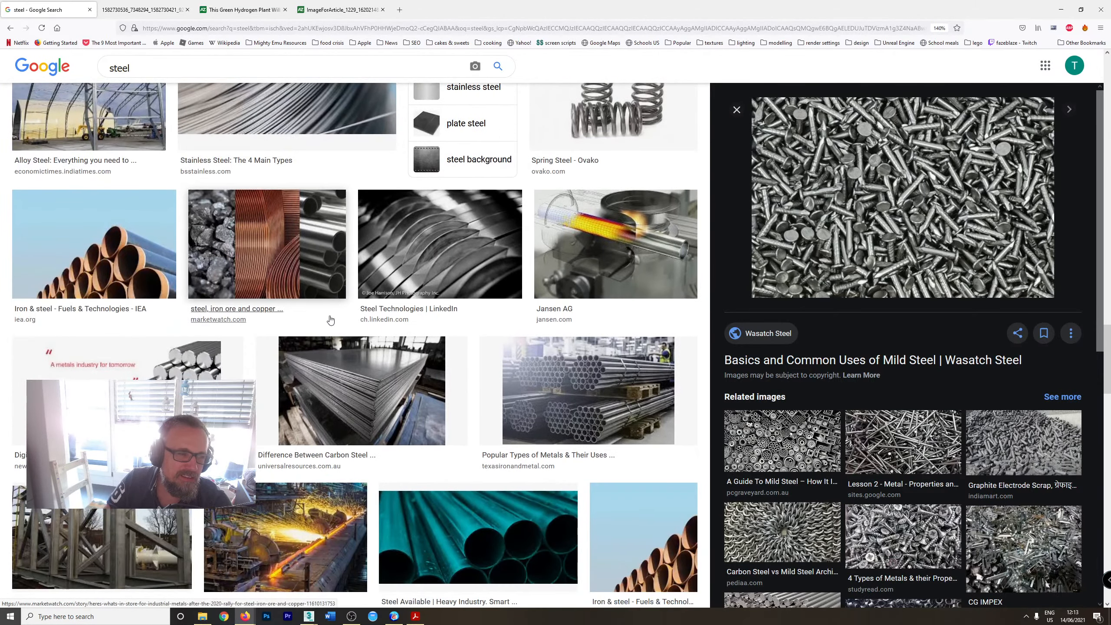
{"action": "scroll", "coordinate": [384, 315], "scroll_direction": "down", "scroll_amount": 5}
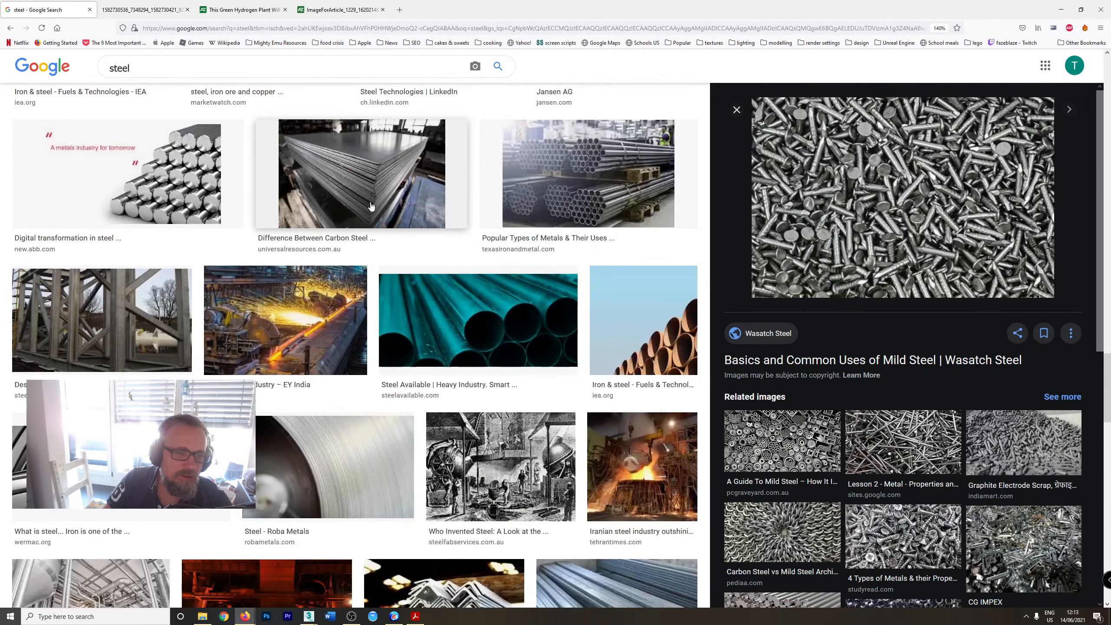
{"action": "left_click", "coordinate": [370, 183]}
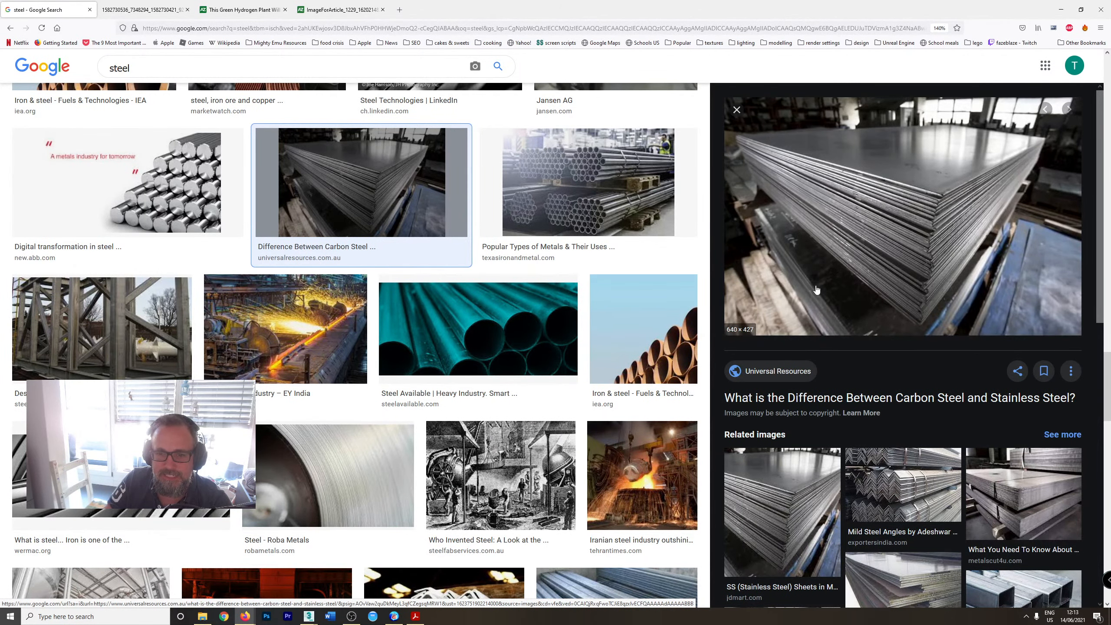
{"action": "right_click", "coordinate": [878, 212]}
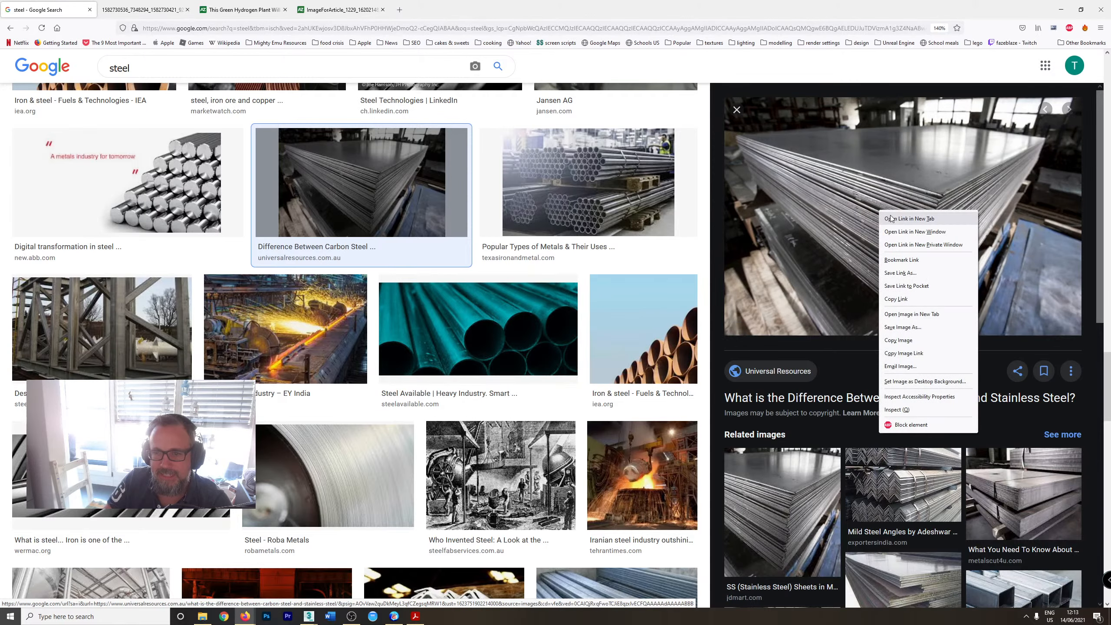
{"action": "left_click", "coordinate": [901, 314]}
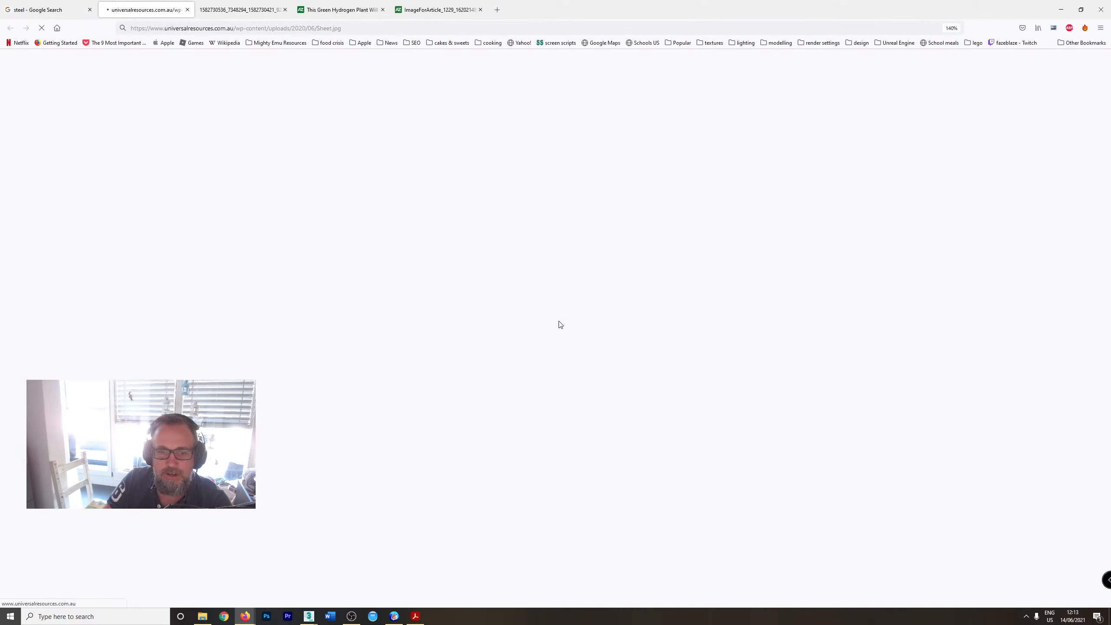
{"action": "scroll", "coordinate": [609, 326], "scroll_direction": "up", "scroll_amount": 7, "text": "ctrl"}
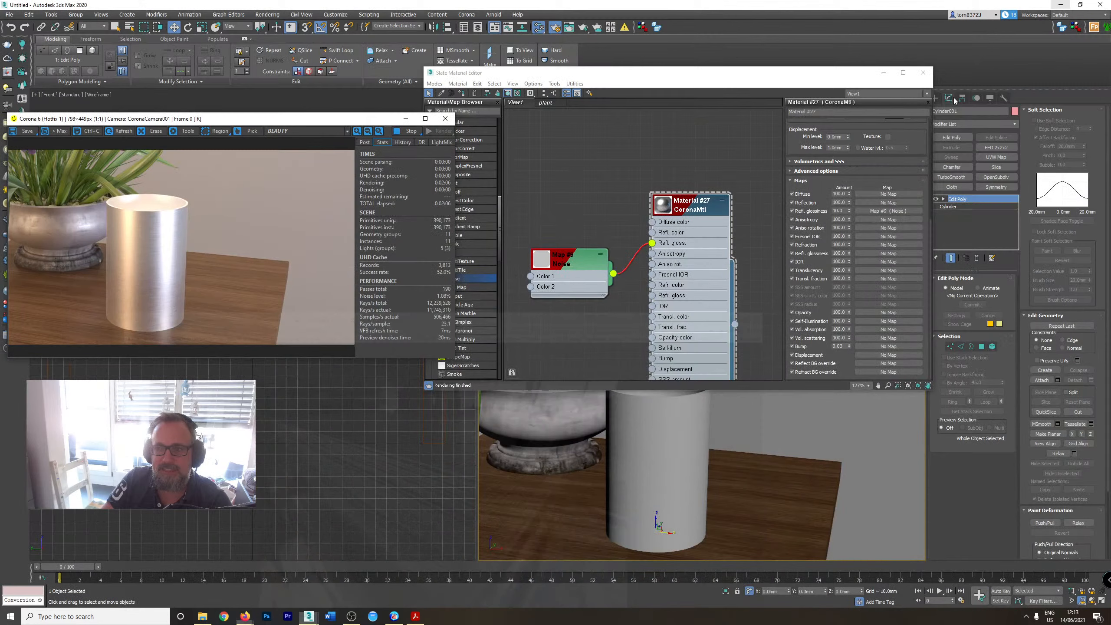
Space the Material #27 and Noise nodes apart in the material graph, and continue loading the reception scene despite its missing external files.
{"action": "left_click", "coordinate": [1061, 9]}
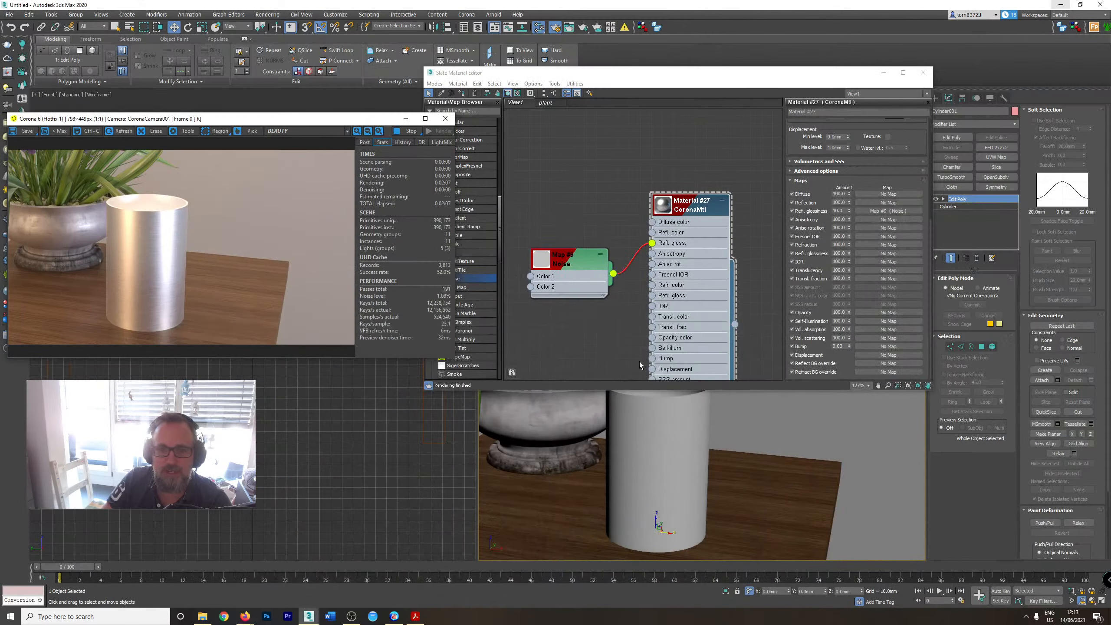
{"action": "left_click_drag", "start_coordinate": [695, 204], "coordinate": [719, 194]}
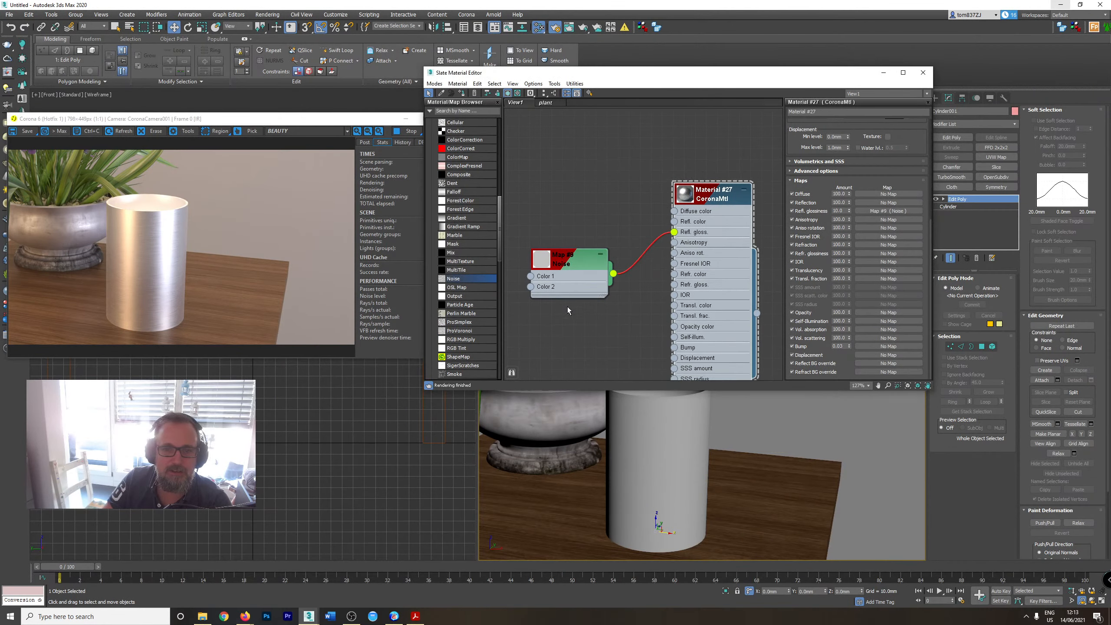
{"action": "left_click_drag", "start_coordinate": [563, 275], "coordinate": [574, 229]}
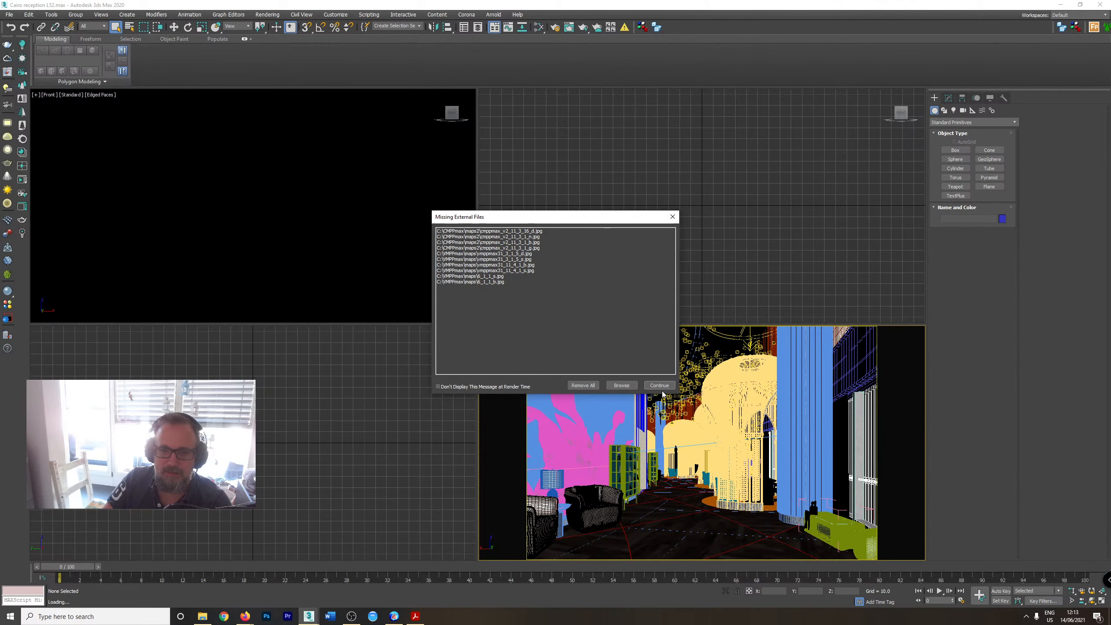
{"action": "left_click", "coordinate": [660, 387]}
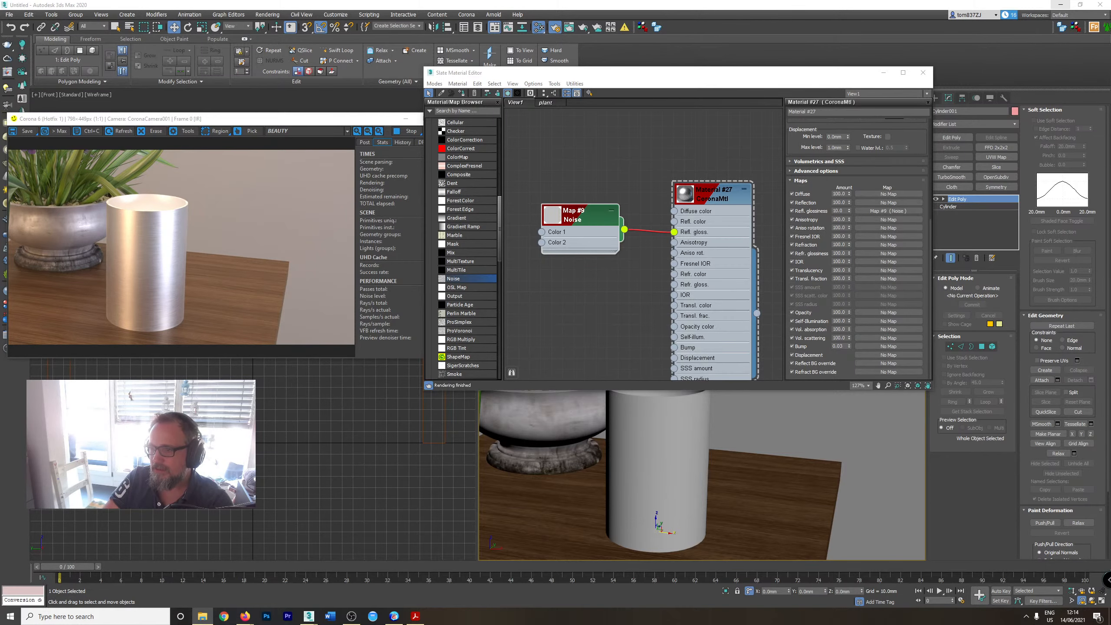
Switch to File Explorer, open the Grunge folder inside Maps and preview several aging_bump textures for a suitable grunge pattern.
{"action": "key", "text": "alt+Tab"}
{"action": "double_click", "coordinate": [468, 330]}
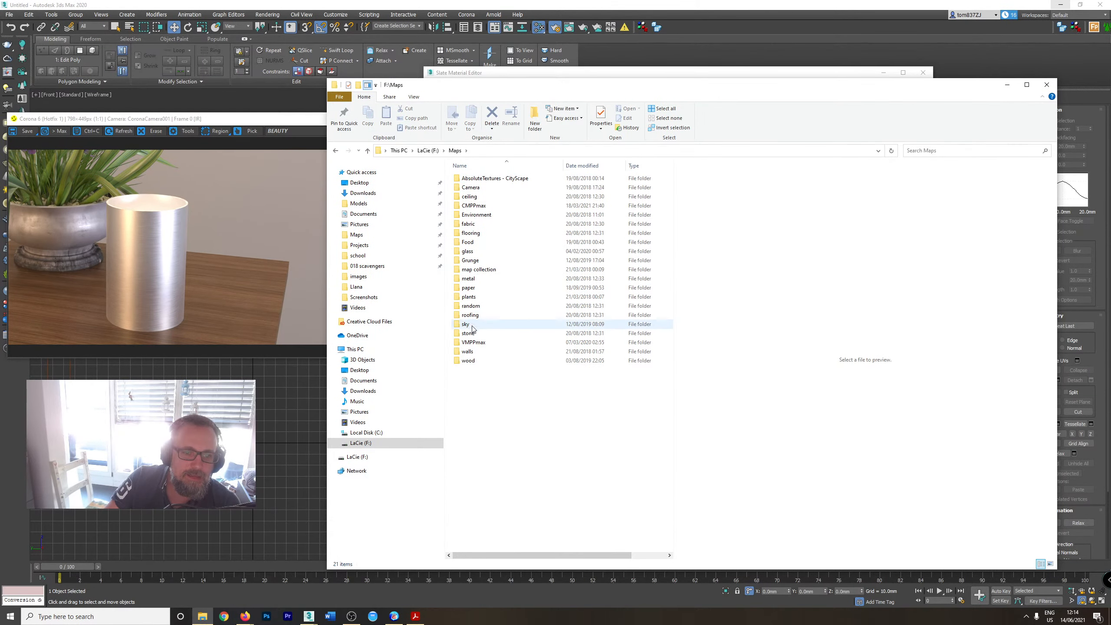
{"action": "double_click", "coordinate": [470, 260]}
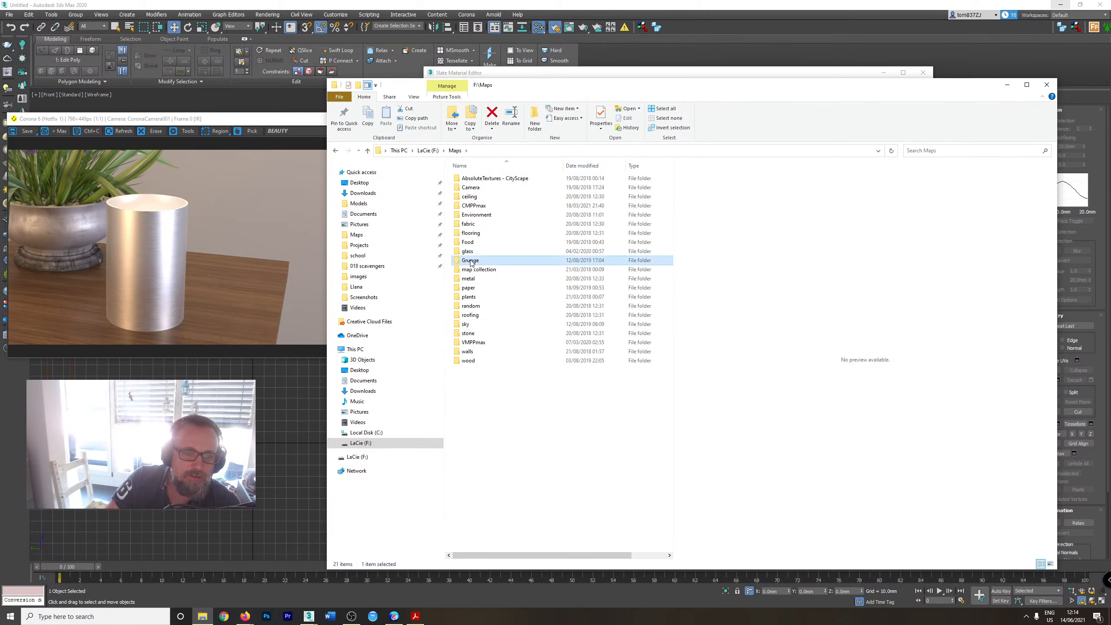
{"action": "left_click", "coordinate": [525, 250]}
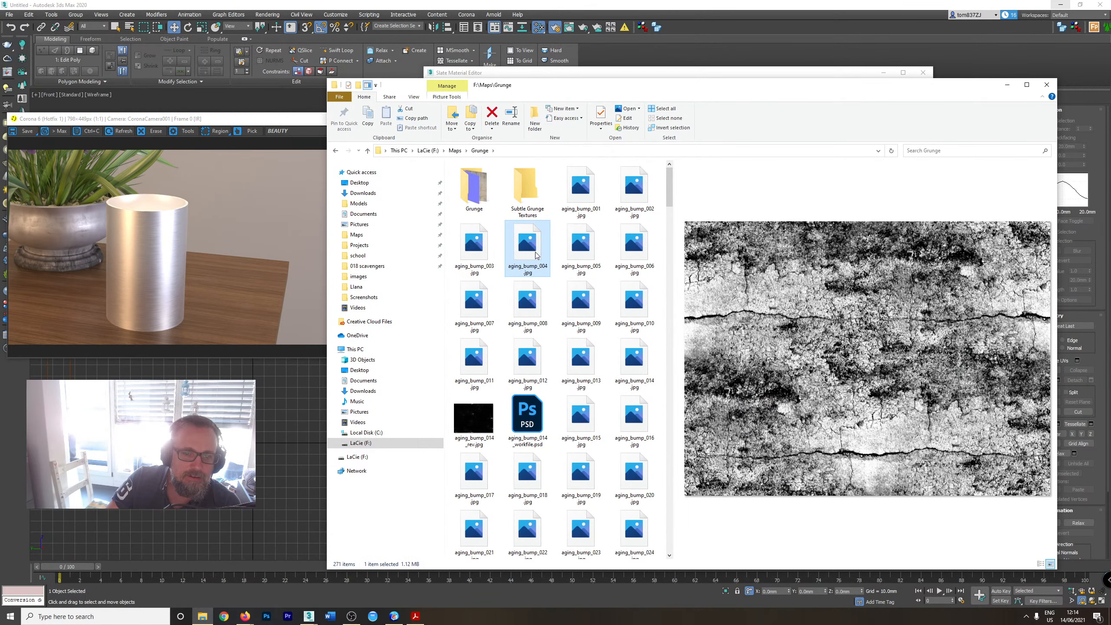
{"action": "left_click", "coordinate": [621, 256]}
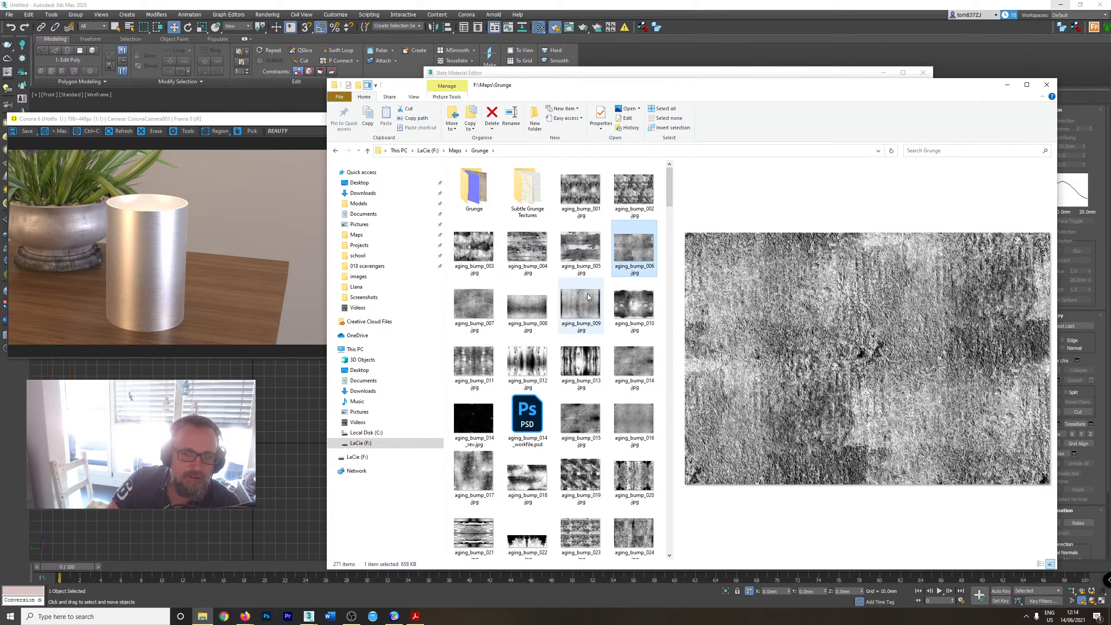
{"action": "left_click", "coordinate": [581, 306]}
{"action": "left_click", "coordinate": [641, 304]}
{"action": "left_click", "coordinate": [635, 350]}
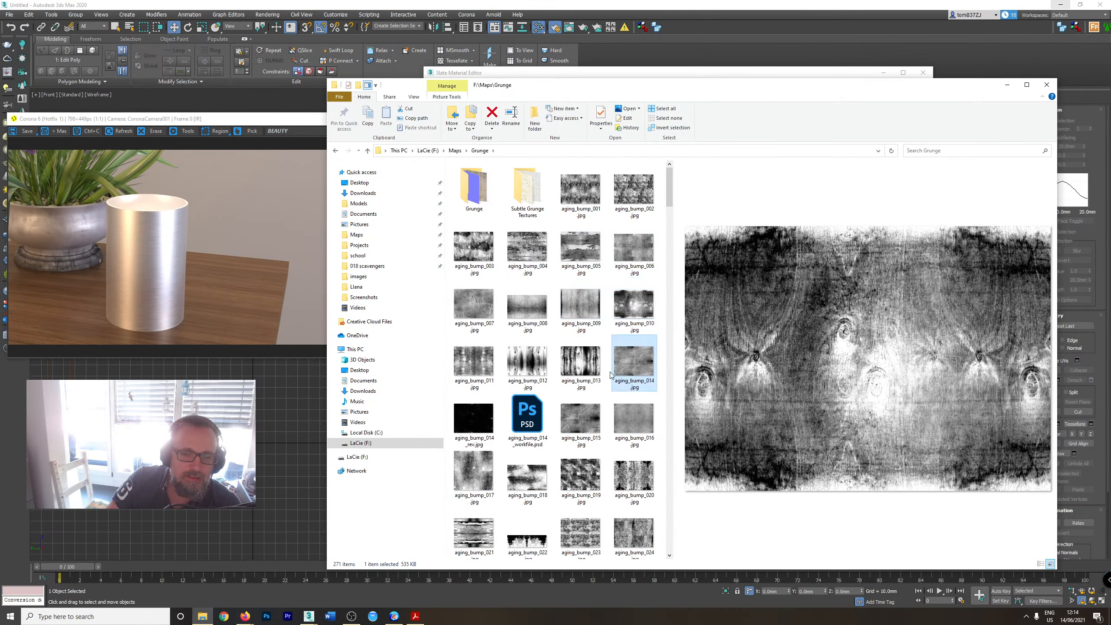
{"action": "left_click", "coordinate": [580, 361]}
{"action": "left_click", "coordinate": [527, 361]}
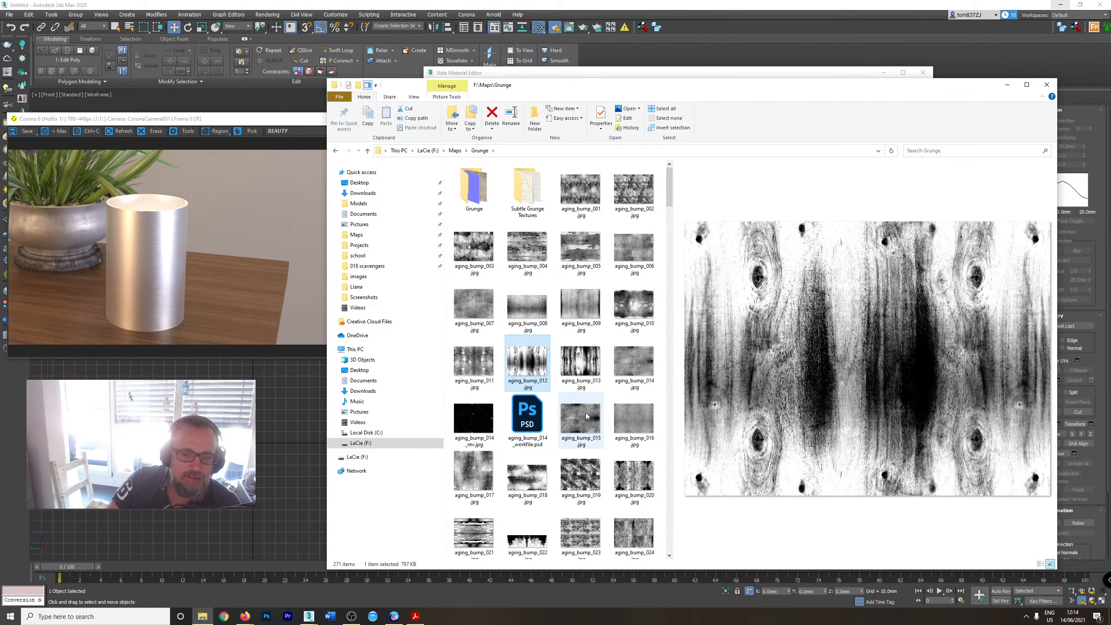
Bring aging_bump_014.jpg into the material graph as a Bitmap and wire it to Material #27's reflection color and diffuse color.
{"action": "left_click", "coordinate": [633, 363]}
{"action": "left_click_drag", "start_coordinate": [666, 92], "coordinate": [271, 195]}
{"action": "left_click_drag", "start_coordinate": [313, 412], "coordinate": [674, 222]}
{"action": "left_click", "coordinate": [659, 149]}
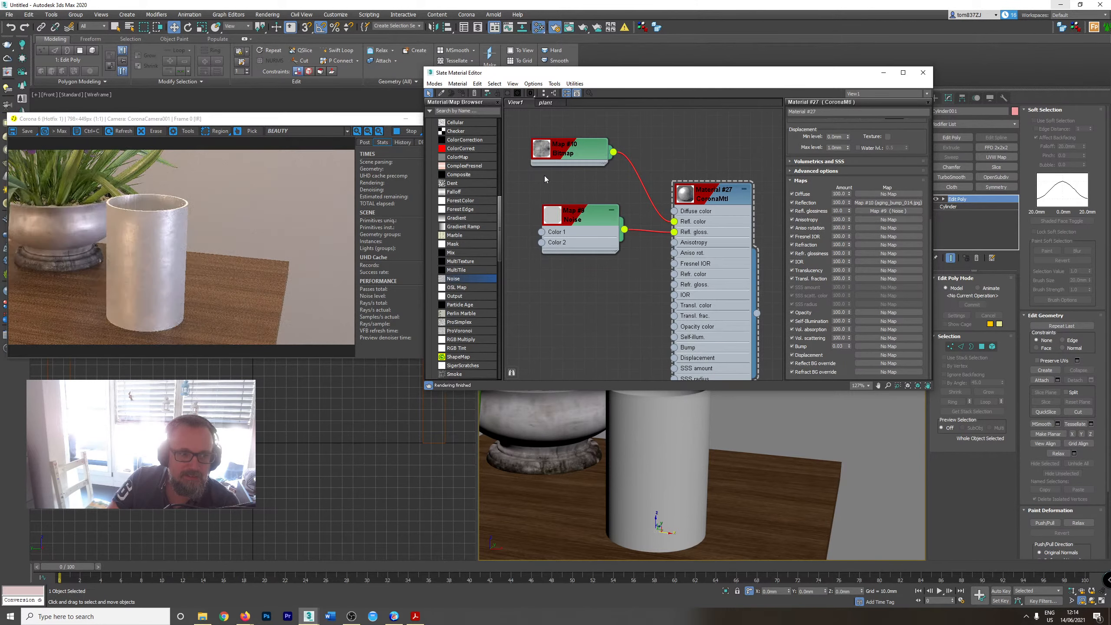
{"action": "double_click", "coordinate": [571, 152]}
{"action": "left_click_drag", "start_coordinate": [613, 152], "coordinate": [676, 212]}
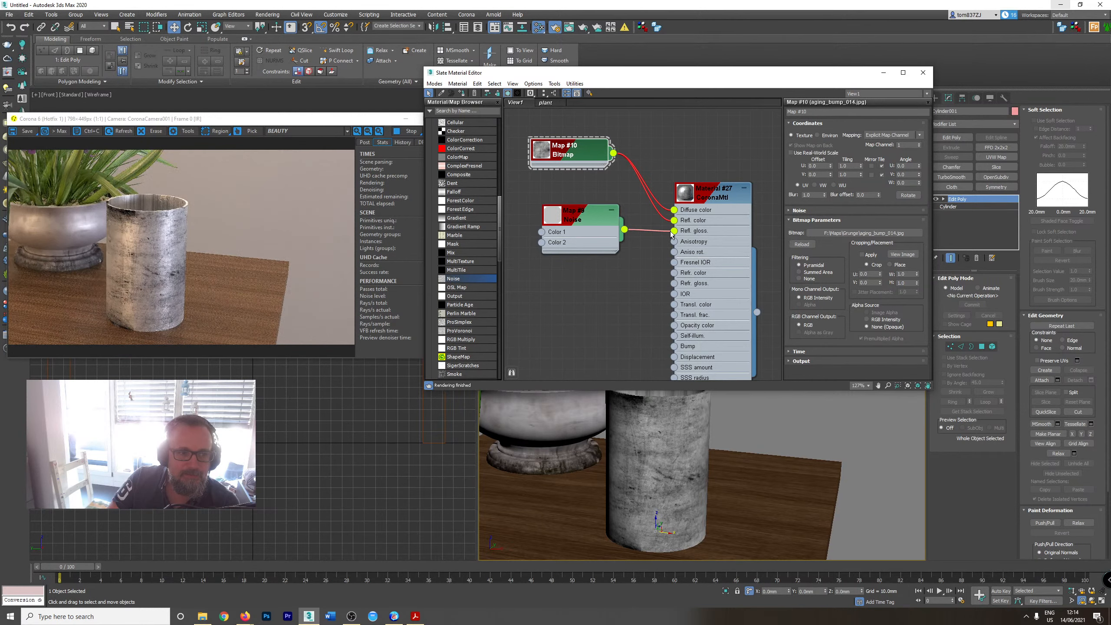
{"action": "left_click_drag", "start_coordinate": [565, 151], "coordinate": [567, 171]}
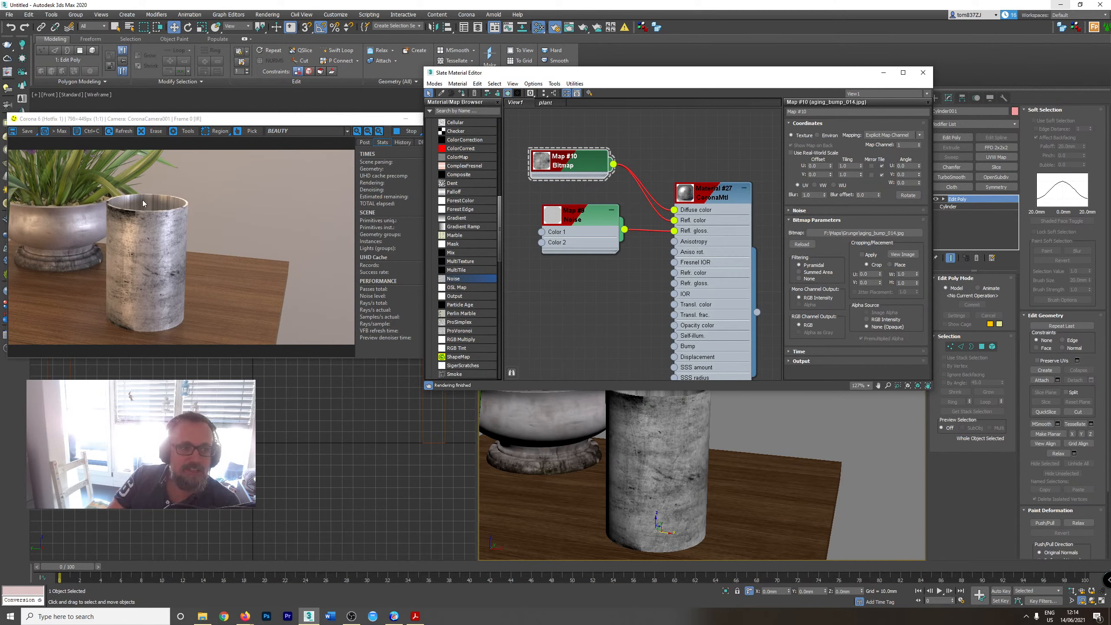
Add a UVW Map modifier to the cylinder and set its mapping to Cylindrical.
{"action": "left_click", "coordinate": [996, 157]}
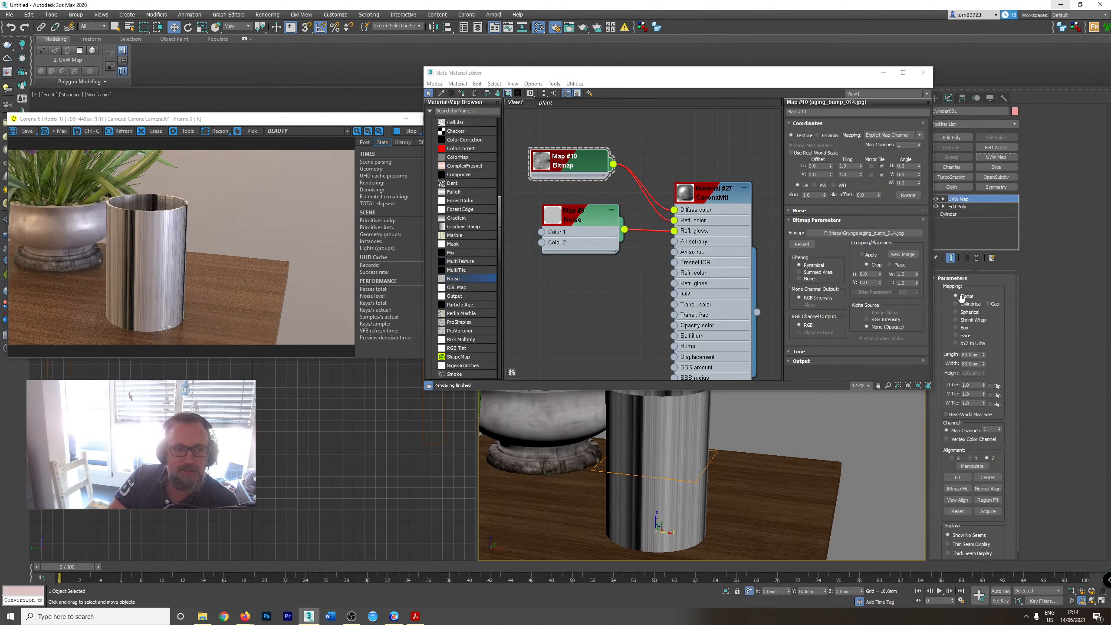
{"action": "left_click", "coordinate": [965, 307]}
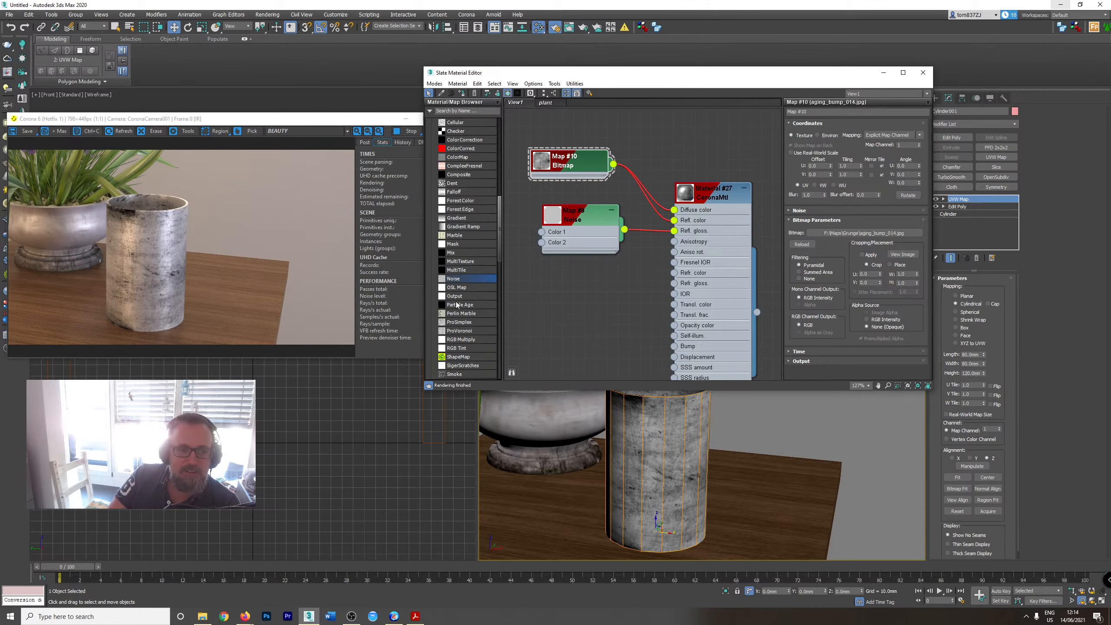
Show Material #27's parameters and rearrange the Noise, Bitmap and material nodes in the graph.
{"action": "double_click", "coordinate": [714, 264]}
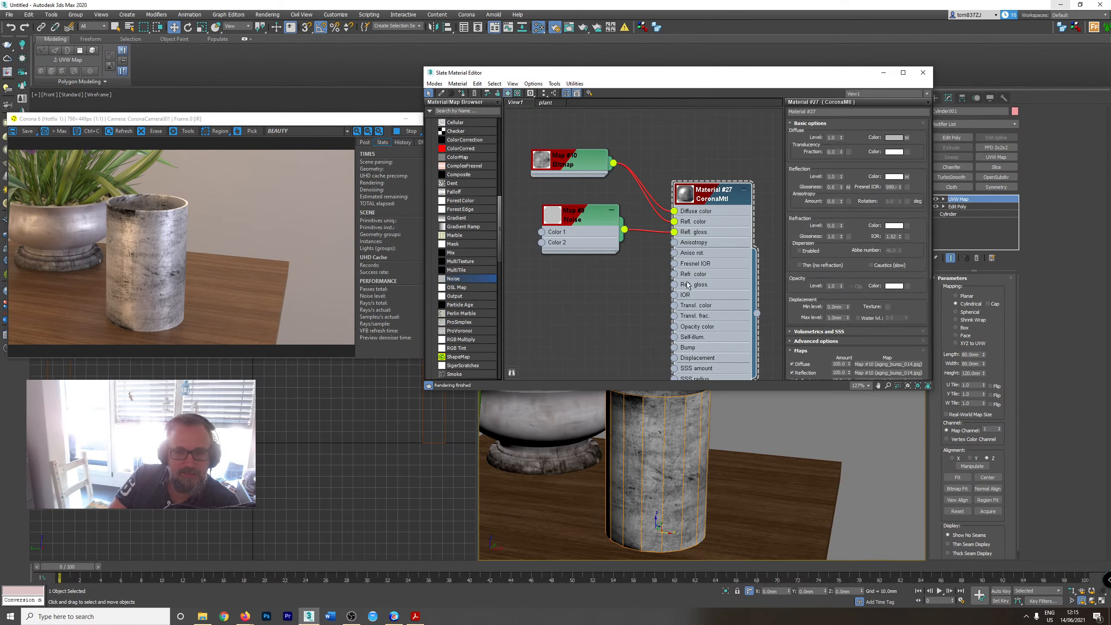
{"action": "left_click_drag", "start_coordinate": [590, 229], "coordinate": [545, 274]}
{"action": "left_click_drag", "start_coordinate": [716, 265], "coordinate": [673, 254]}
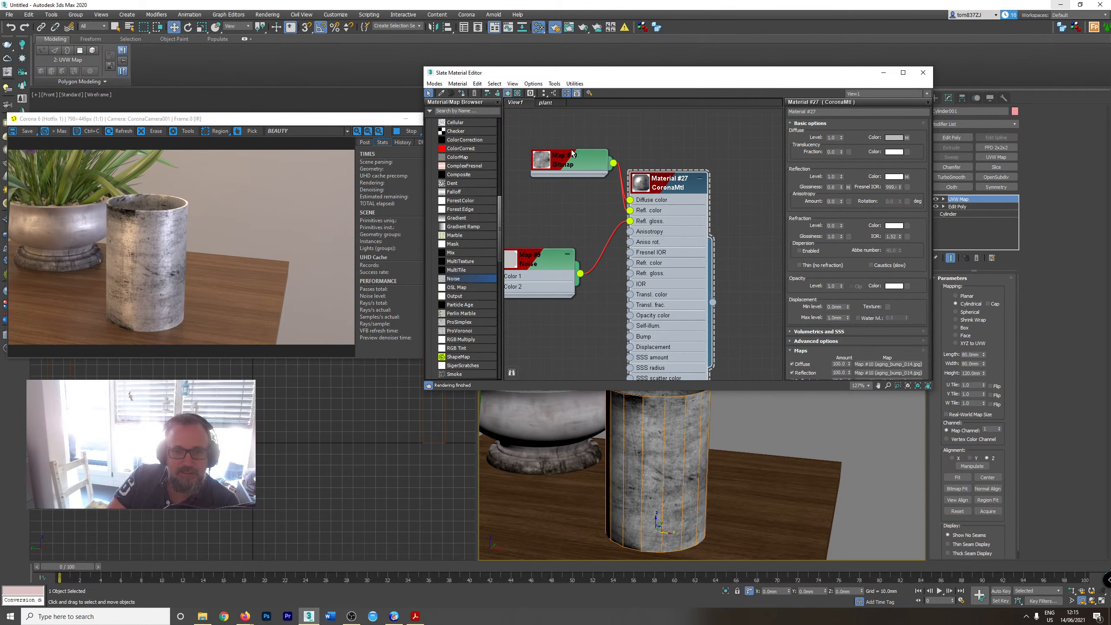
{"action": "left_click_drag", "start_coordinate": [562, 162], "coordinate": [508, 198]}
{"action": "left_click", "coordinate": [689, 252]}
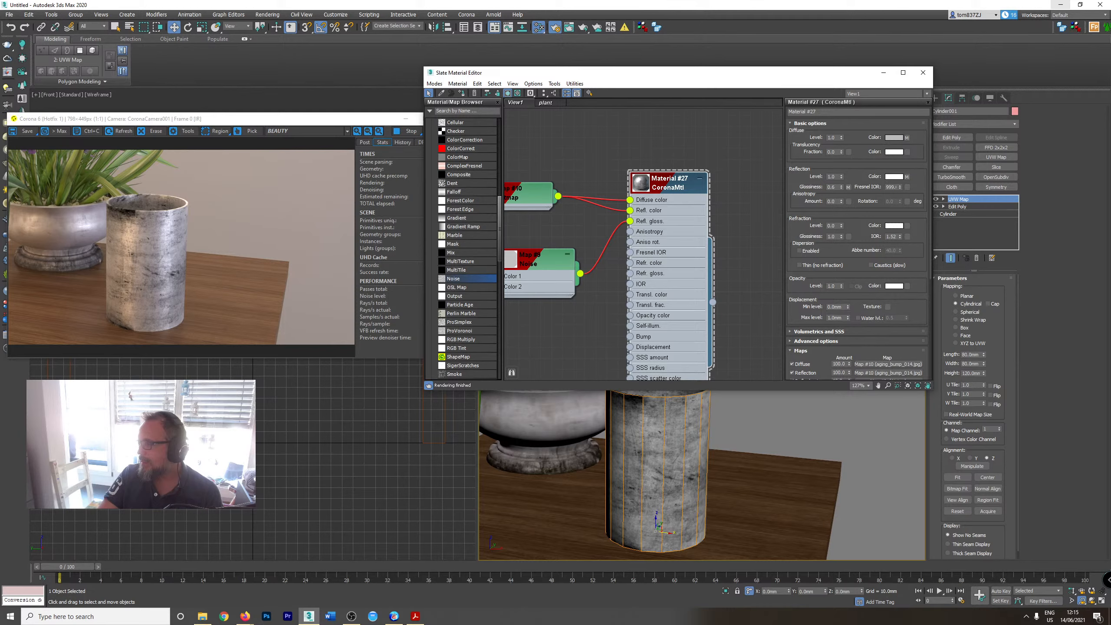
{"action": "left_click", "coordinate": [245, 616]}
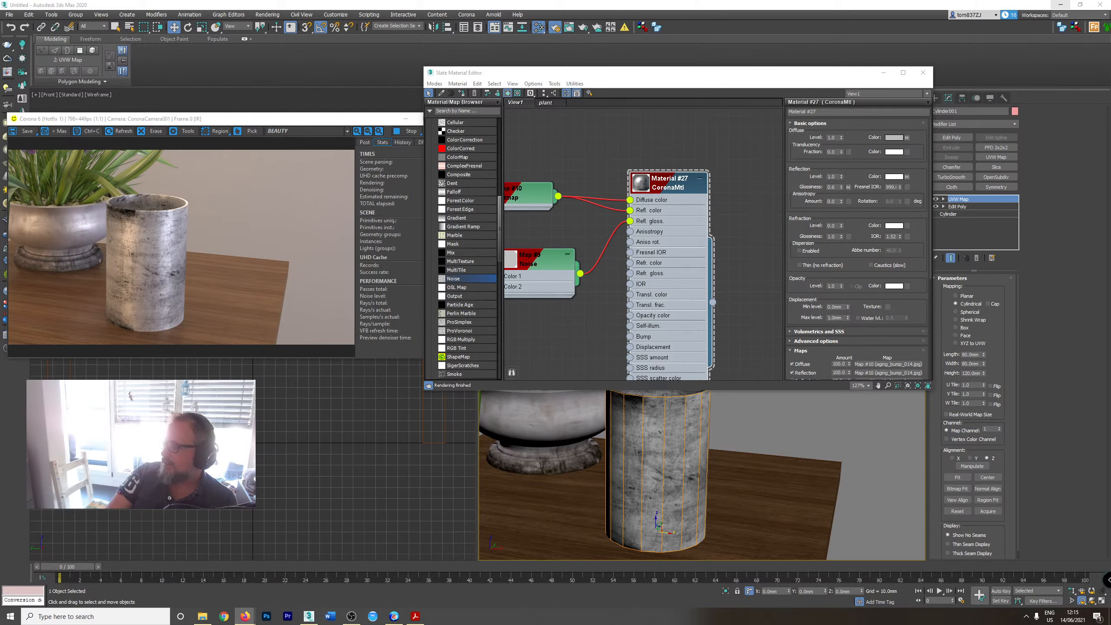
Add a BerconNoise map to the graph, place it in the free space before the Bitmap and Noise nodes, and show its parameters.
{"action": "middle_click_drag", "start_coordinate": [525, 183], "coordinate": [613, 197]}
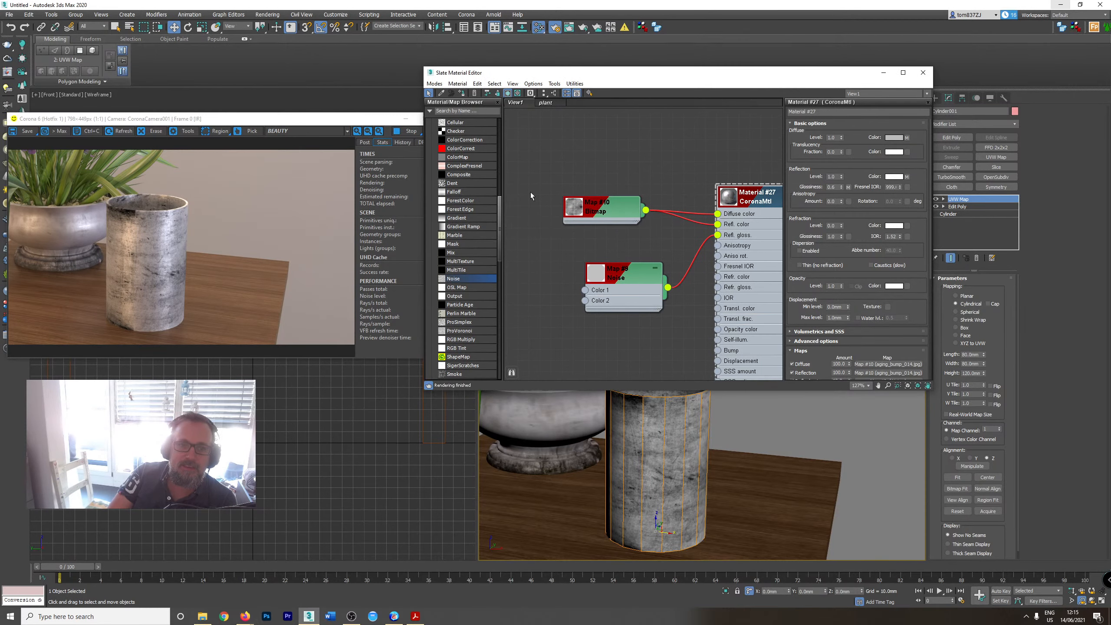
{"action": "scroll", "coordinate": [461, 239], "scroll_direction": "up", "scroll_amount": 6}
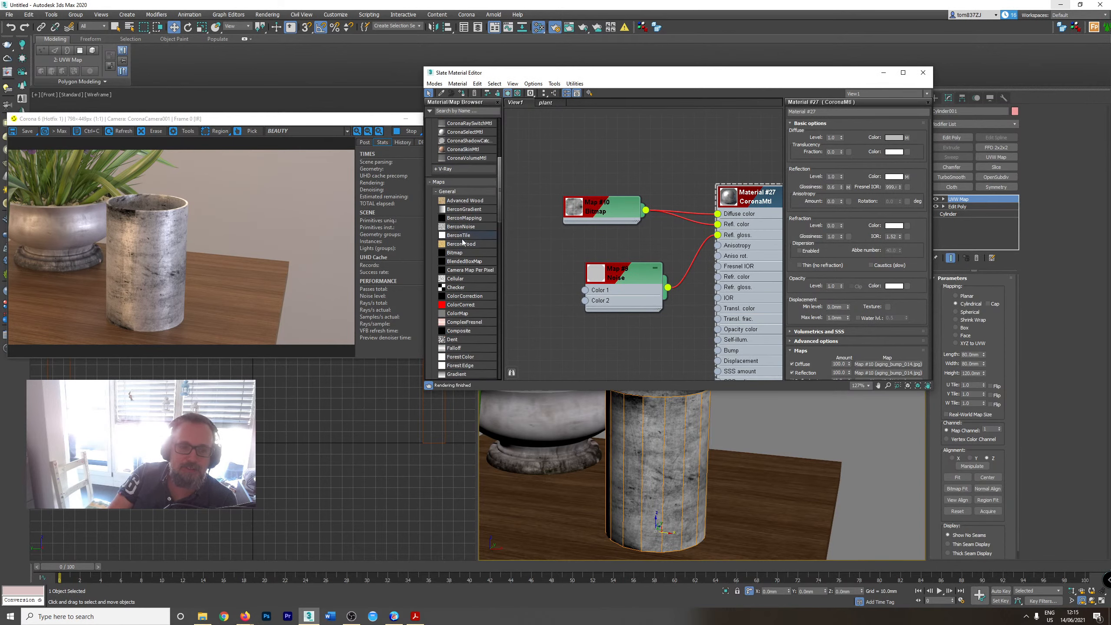
{"action": "double_click", "coordinate": [461, 229]}
{"action": "left_click_drag", "start_coordinate": [618, 229], "coordinate": [550, 321]}
{"action": "middle_click_drag", "start_coordinate": [547, 311], "coordinate": [702, 283]}
{"action": "left_click_drag", "start_coordinate": [703, 283], "coordinate": [612, 293]}
{"action": "double_click", "coordinate": [606, 222]}
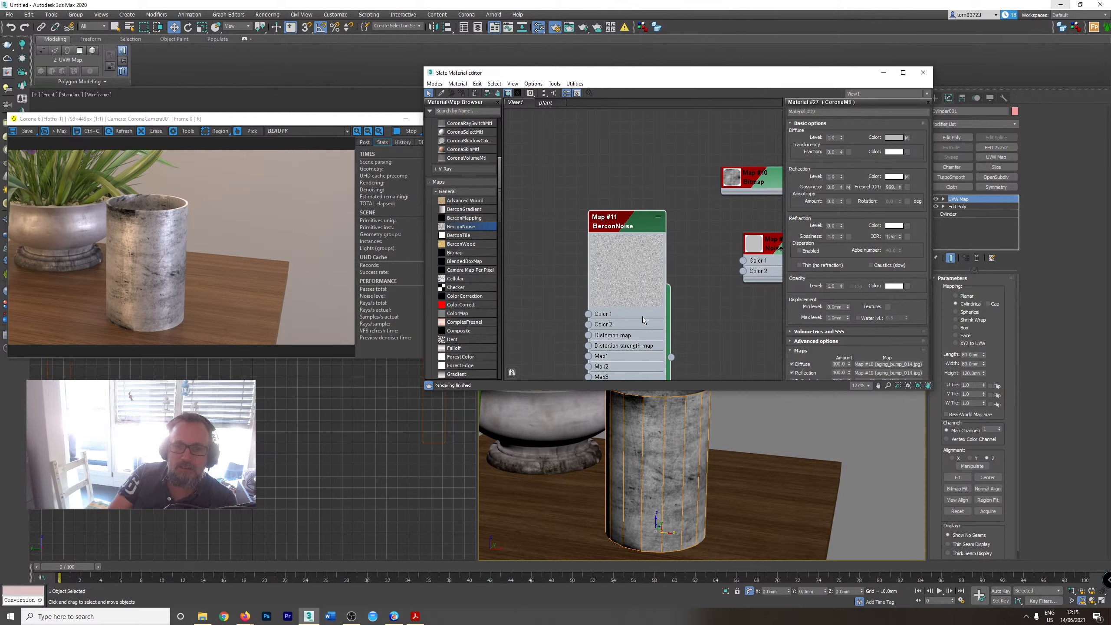
{"action": "left_click_drag", "start_coordinate": [636, 335], "coordinate": [625, 276]}
{"action": "double_click", "coordinate": [625, 276]}
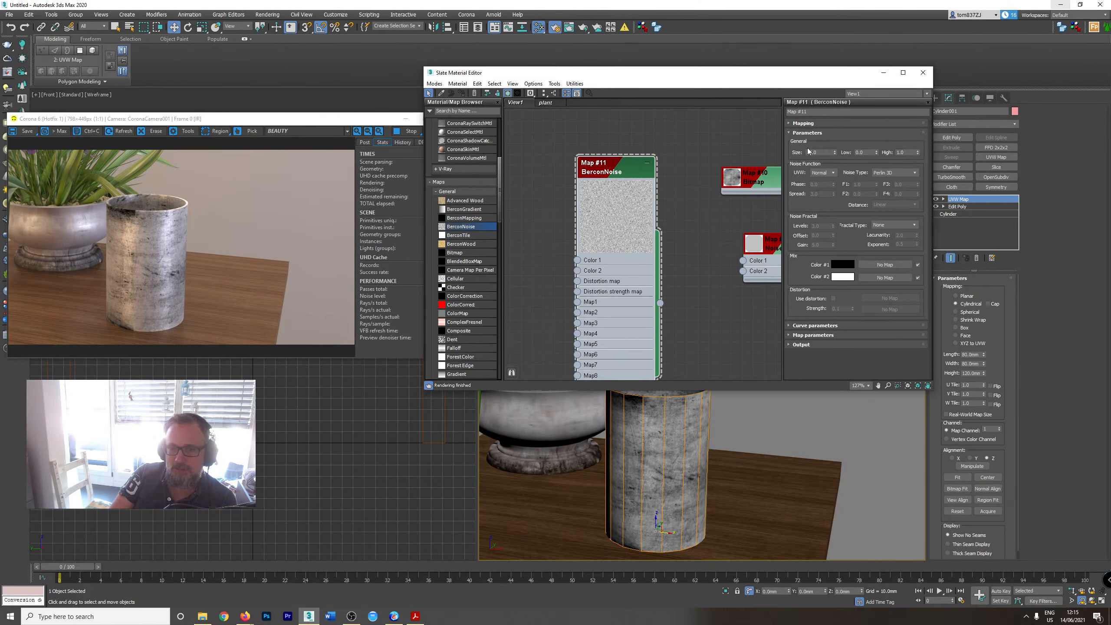
Try BerconNoise sizes of 100 and 200, and set the size to 1000.
{"action": "double_click", "coordinate": [812, 152]}
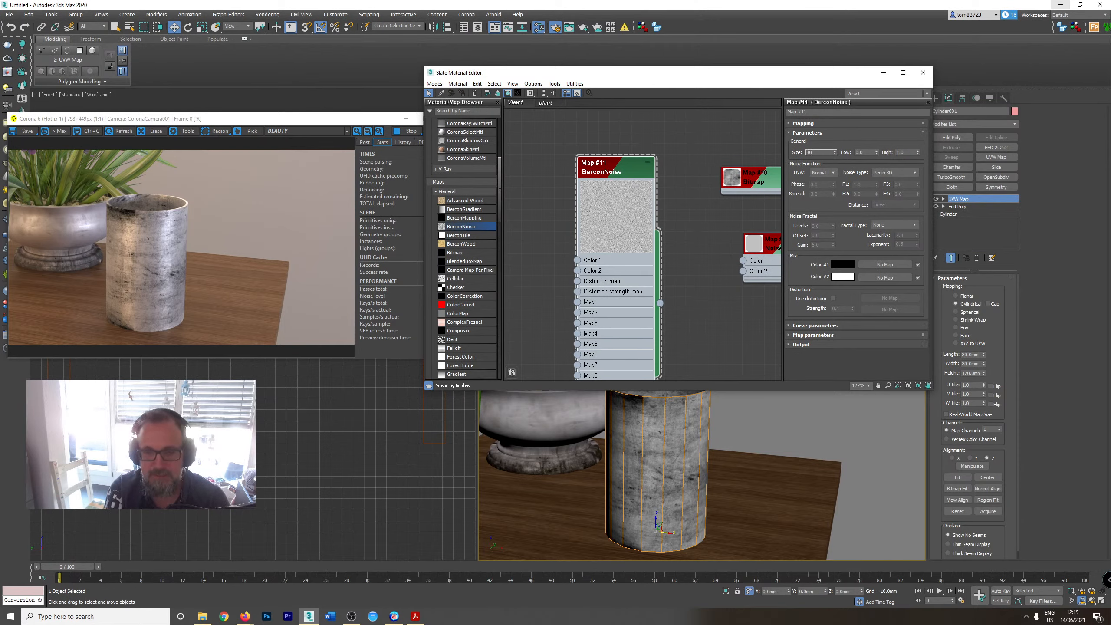
{"action": "type", "text": "100"}
{"action": "key", "text": "Return"}
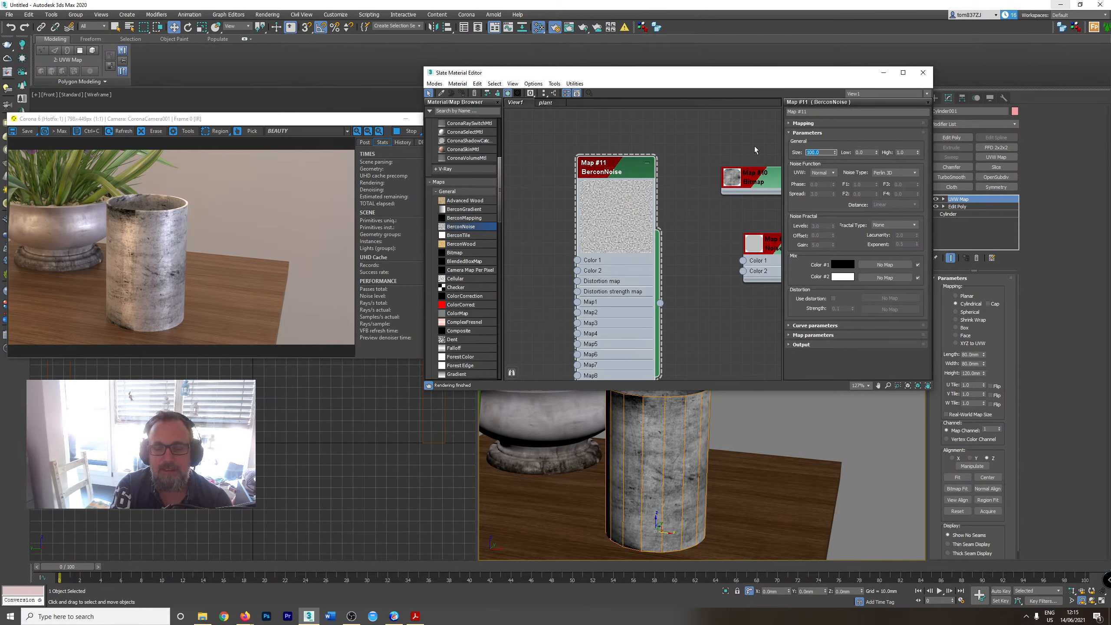
{"action": "type", "text": "200"}
{"action": "key", "text": "Return"}
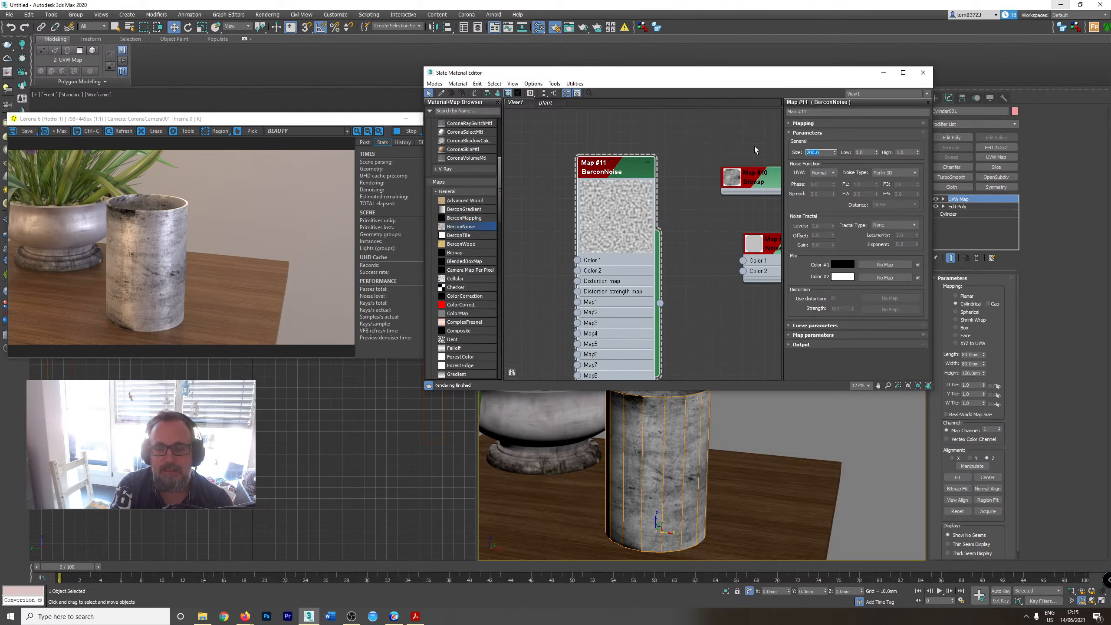
{"action": "type", "text": "1000"}
{"action": "key", "text": "Return"}
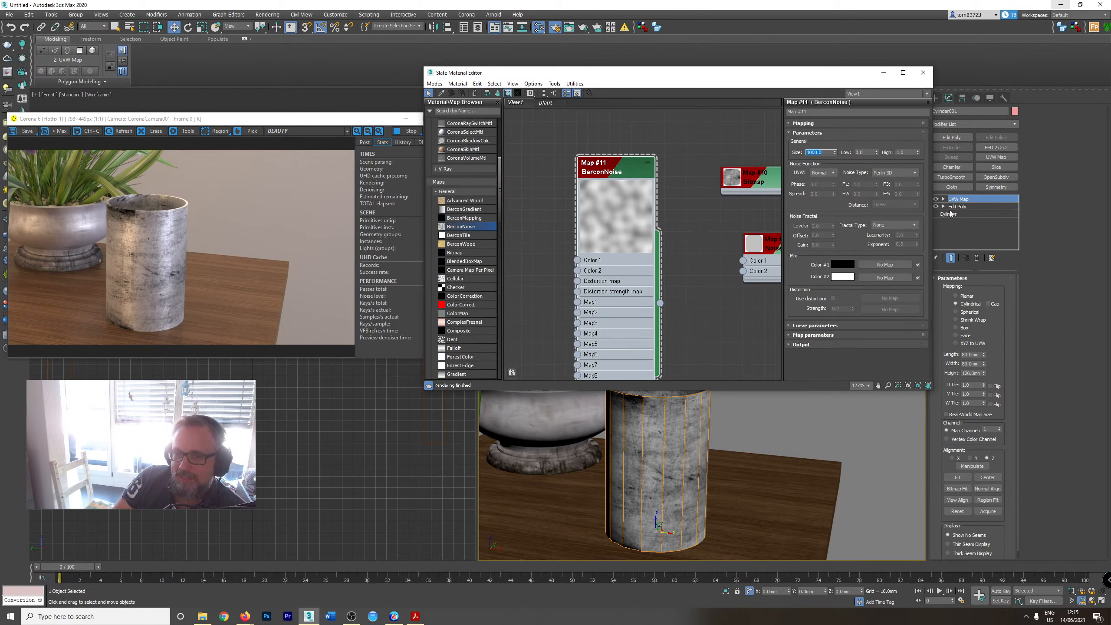
Compare the Fractal and Turbulence fractal types on the BerconNoise map, and set the type to Fractal.
{"action": "middle_click_drag", "start_coordinate": [651, 301], "coordinate": [627, 292]}
{"action": "scroll", "coordinate": [611, 267], "scroll_direction": "down", "scroll_amount": 2}
{"action": "scroll", "coordinate": [685, 253], "scroll_direction": "up", "scroll_amount": 2}
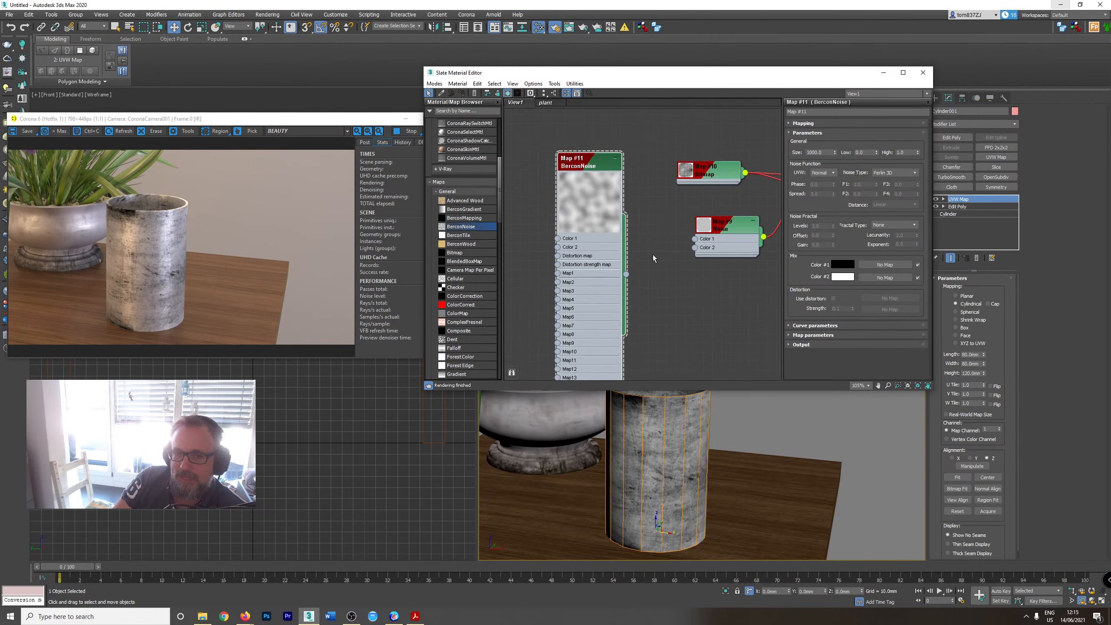
{"action": "left_click", "coordinate": [886, 225]}
{"action": "left_click", "coordinate": [887, 239]}
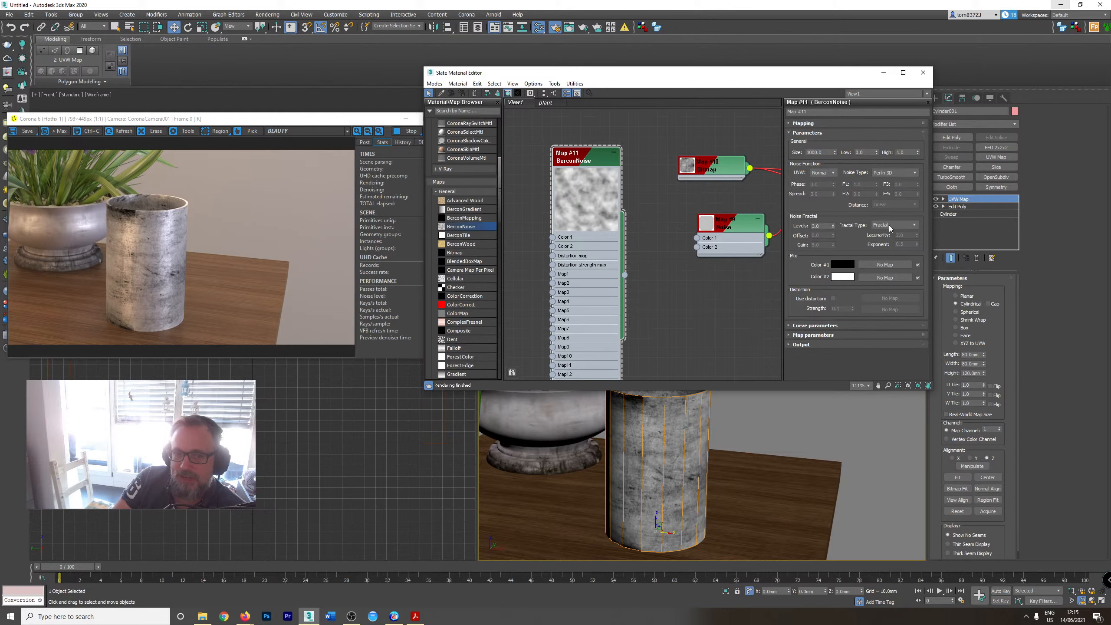
{"action": "left_click", "coordinate": [887, 225]}
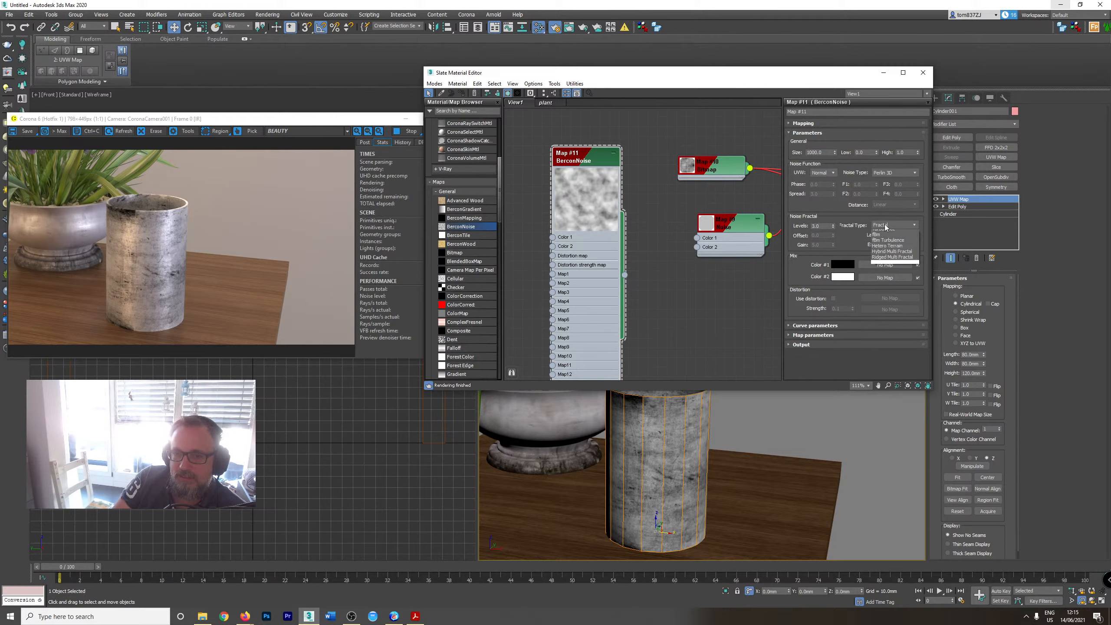
{"action": "left_click", "coordinate": [884, 246]}
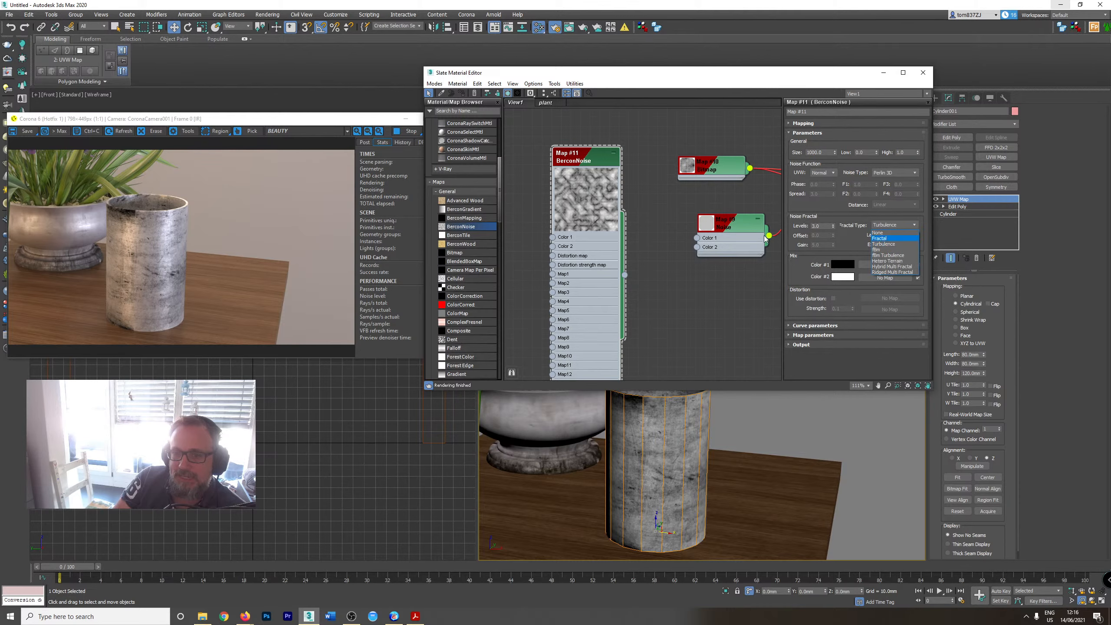
{"action": "left_click", "coordinate": [879, 238]}
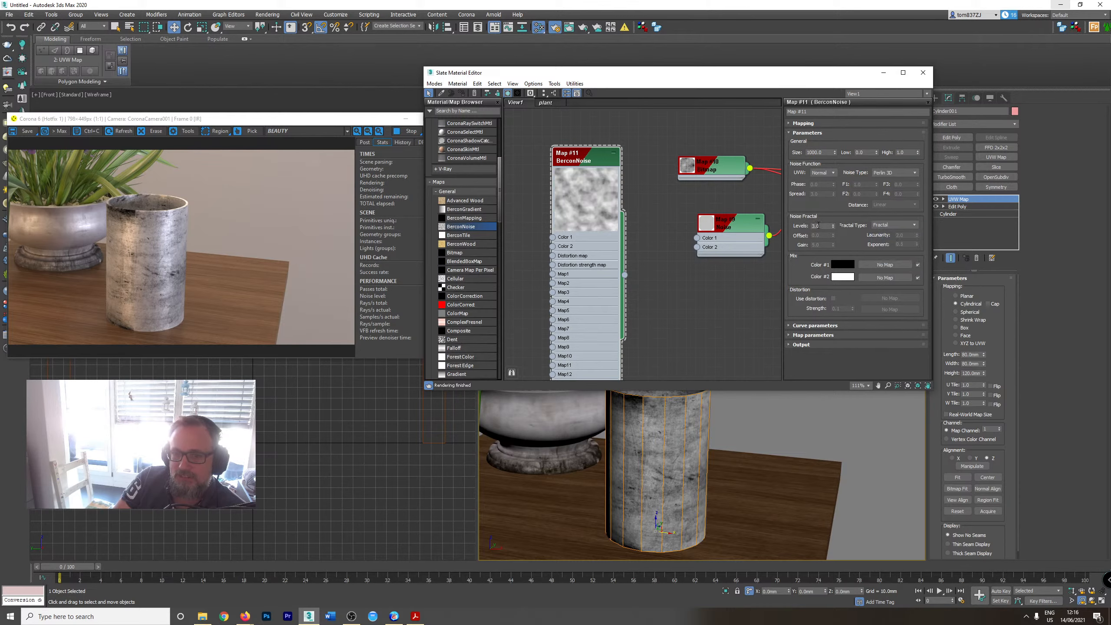
Try a fractal Levels value of 1 on the BerconNoise map, and set Levels to 5.
{"action": "double_click", "coordinate": [818, 226]}
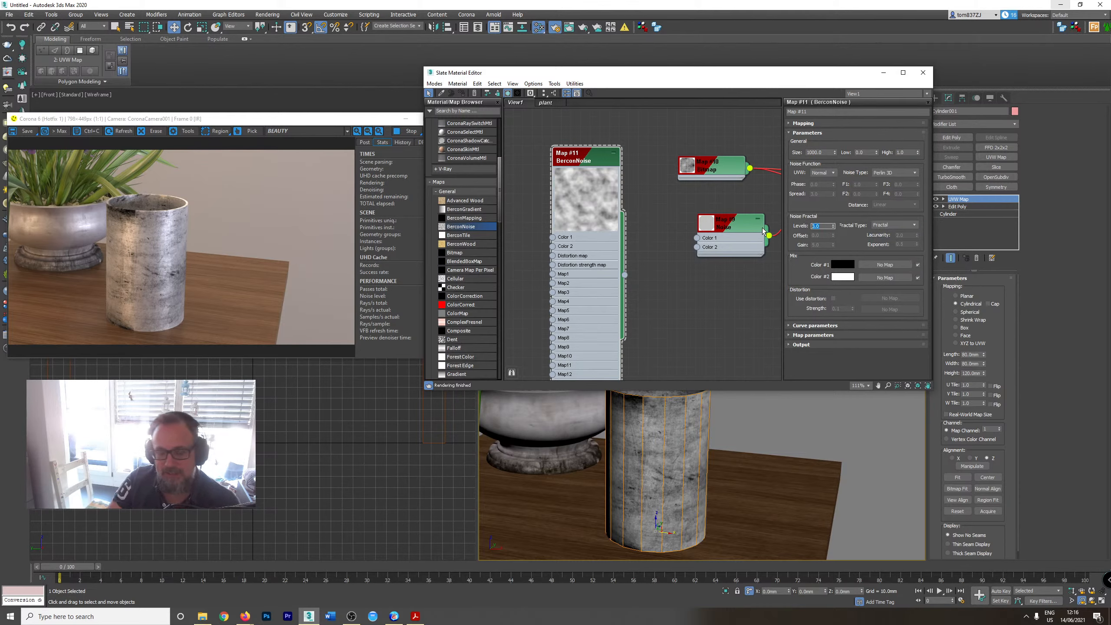
{"action": "type", "text": "1"}
{"action": "key", "text": "Return"}
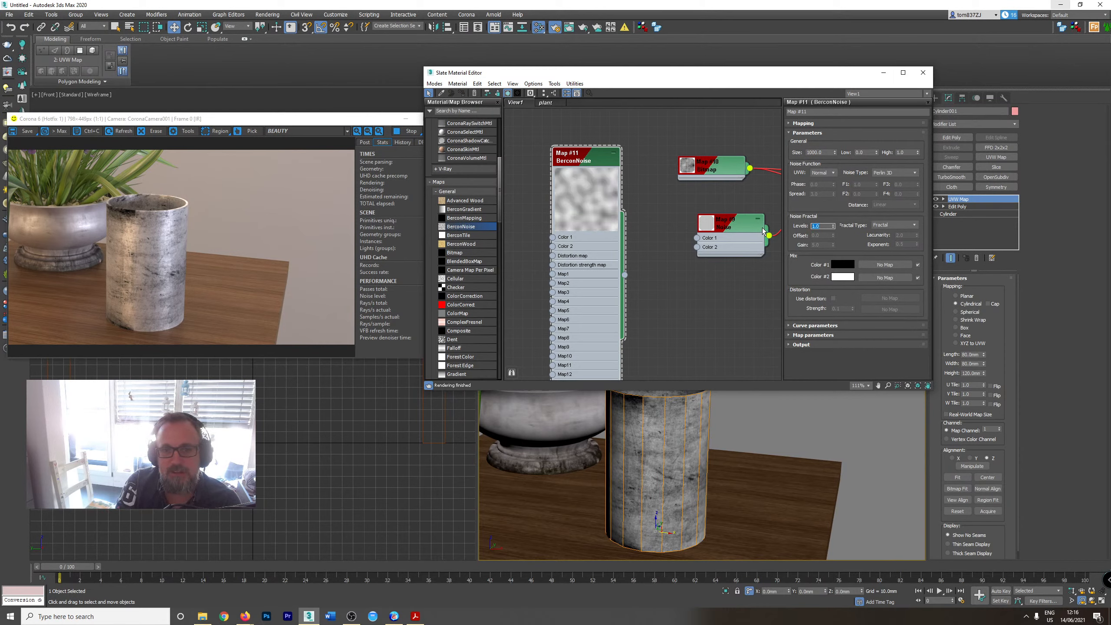
{"action": "type", "text": "5"}
{"action": "key", "text": "Return"}
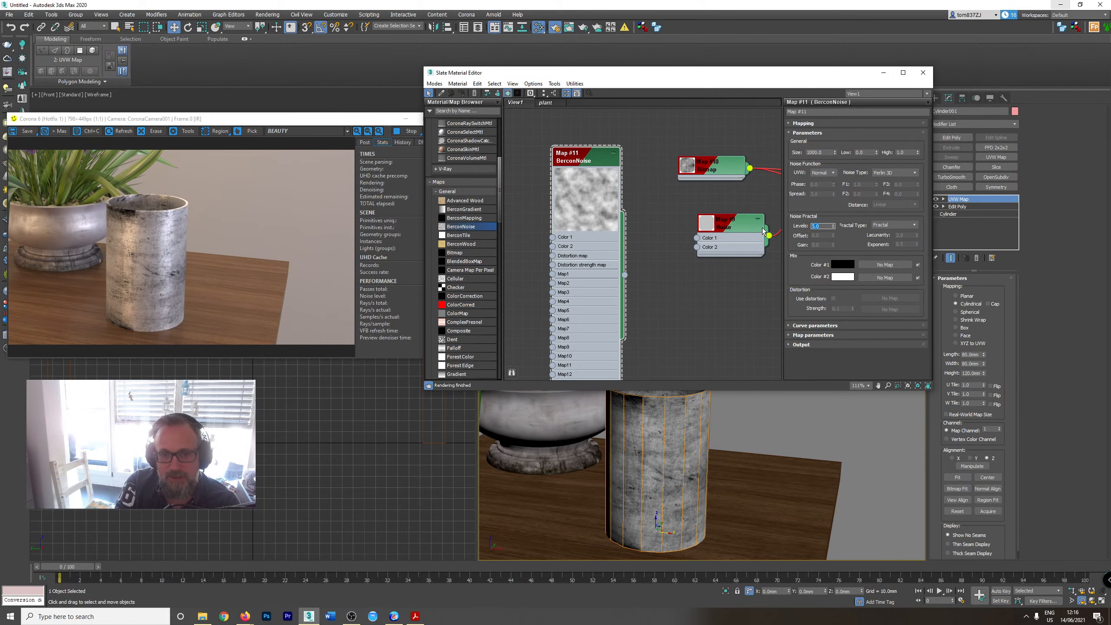
Set the BerconNoise map's fractal Levels to 10, check the Noise map's parameters for comparison, and show the BerconNoise parameters again.
{"action": "key", "text": "Return"}
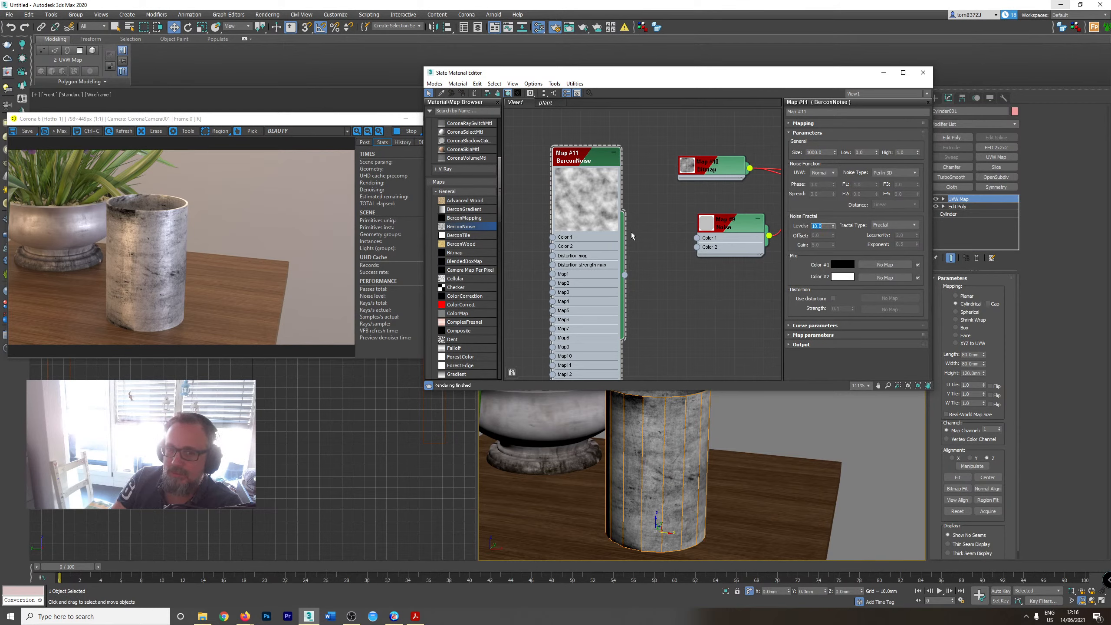
{"action": "left_click", "coordinate": [726, 230]}
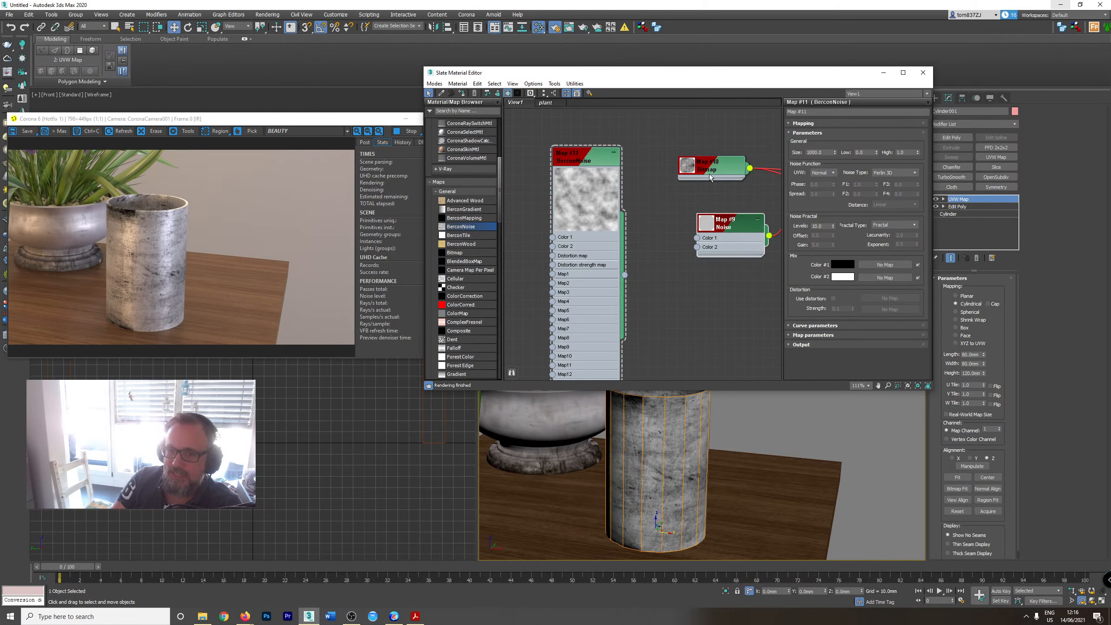
{"action": "double_click", "coordinate": [732, 228]}
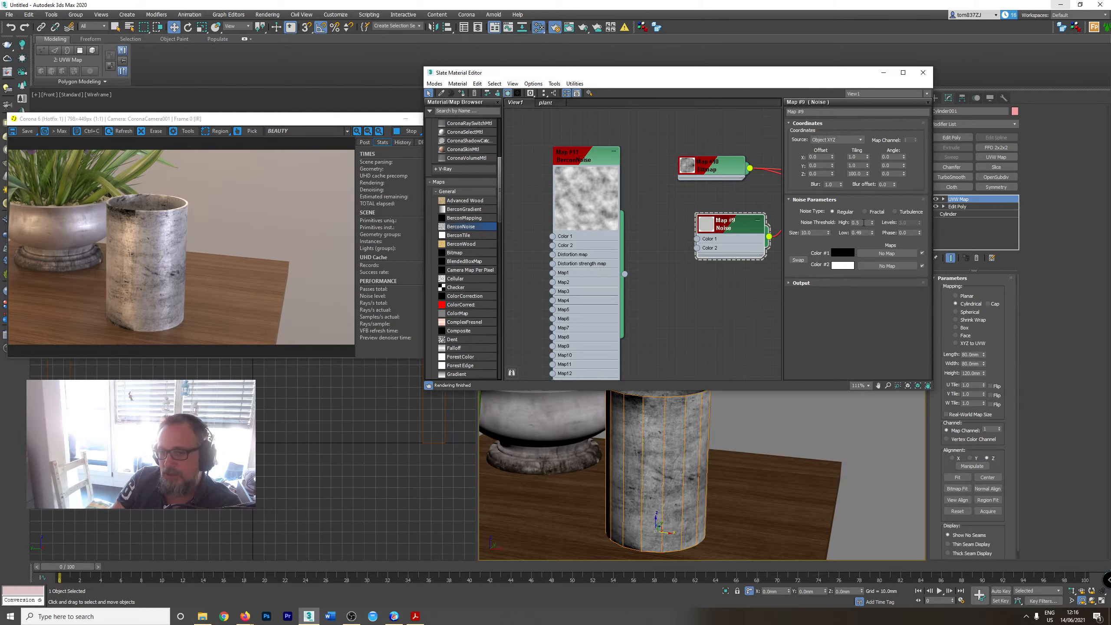
{"action": "double_click", "coordinate": [596, 232]}
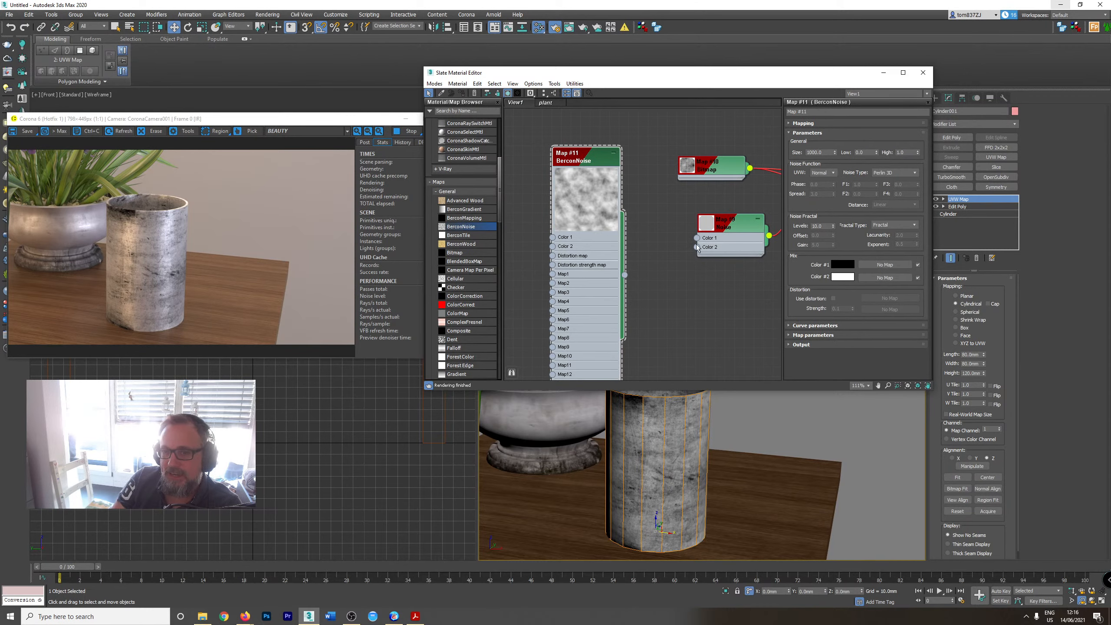
Try a hard black-and-white contrast on the BerconNoise map with High at 0.5 and Low at 0.47.
{"action": "double_click", "coordinate": [865, 153]}
{"action": "double_click", "coordinate": [910, 151]}
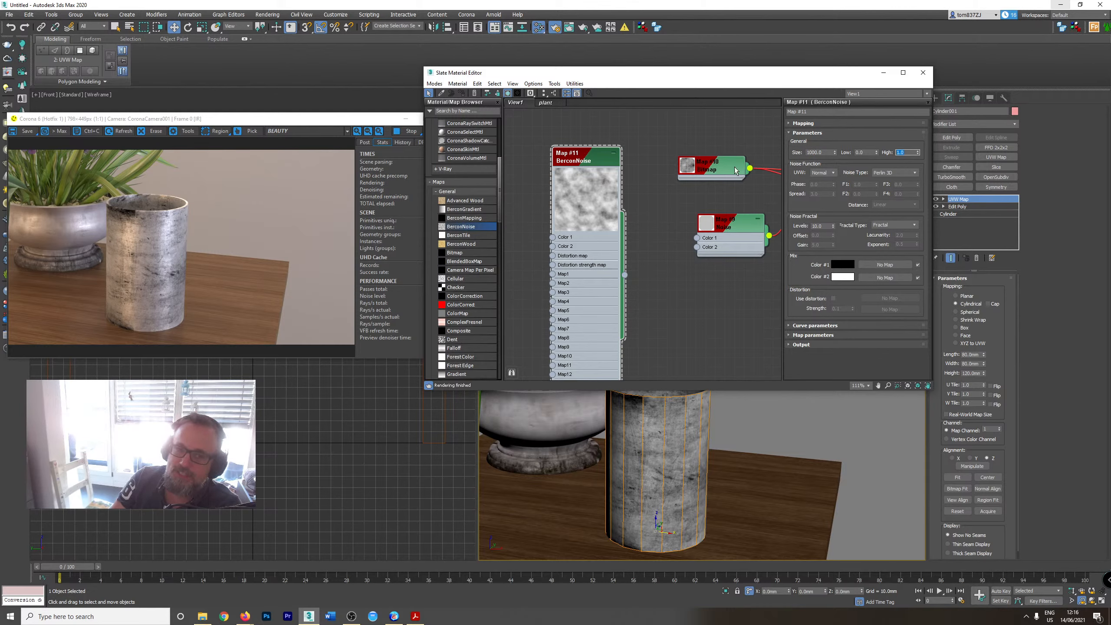
{"action": "scroll", "coordinate": [586, 211], "scroll_direction": "up", "scroll_amount": 5}
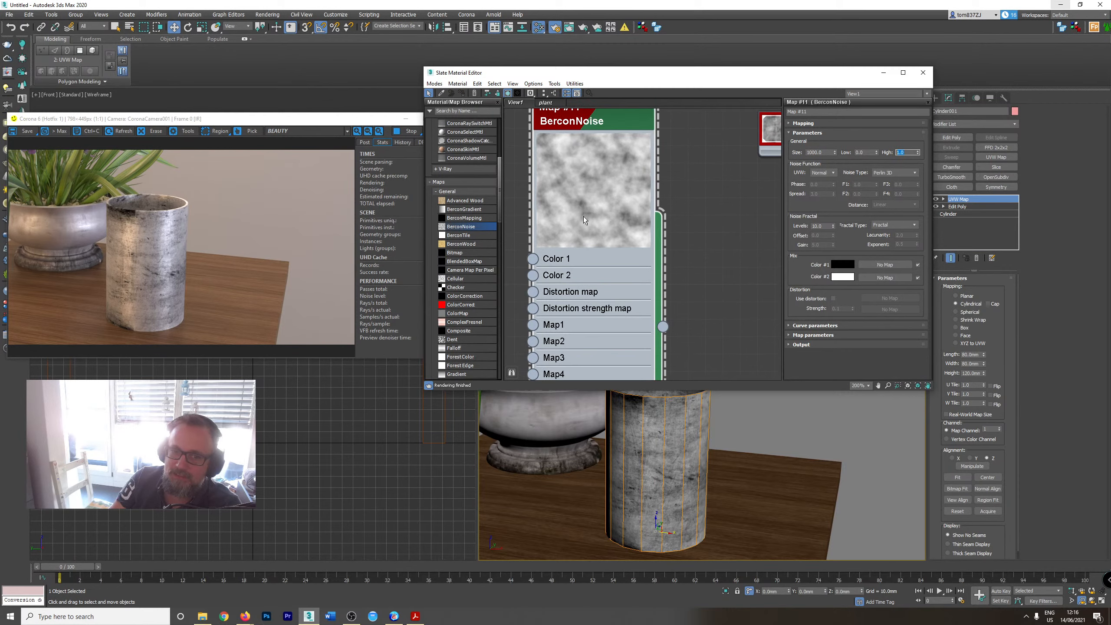
{"action": "scroll", "coordinate": [584, 216], "scroll_direction": "down", "scroll_amount": 4}
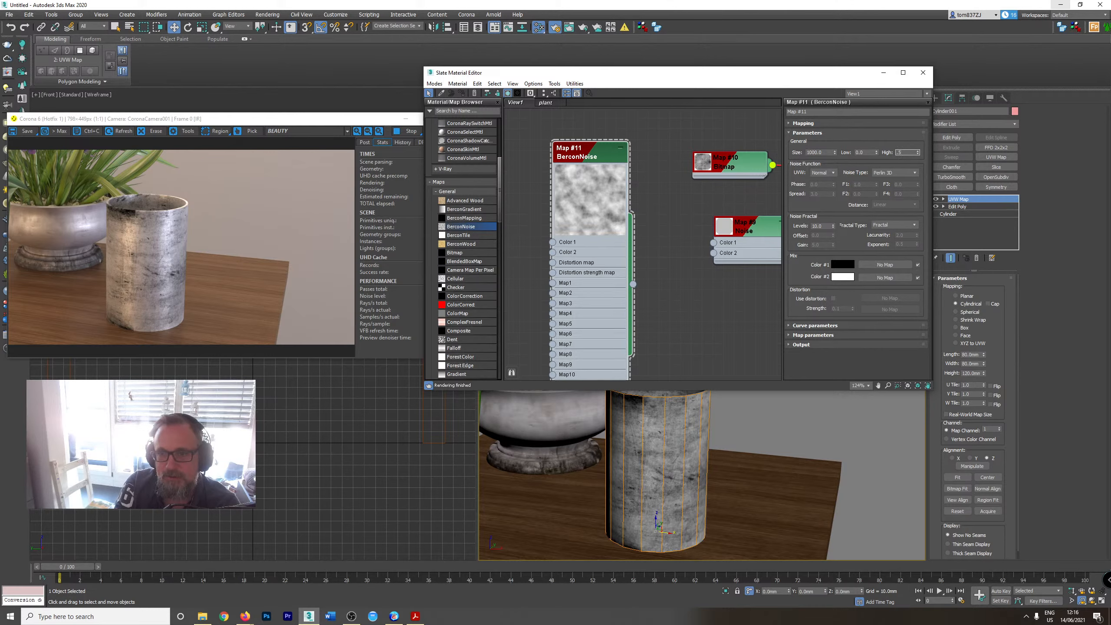
{"action": "key", "text": "Return"}
{"action": "key", "text": "shift+Tab"}
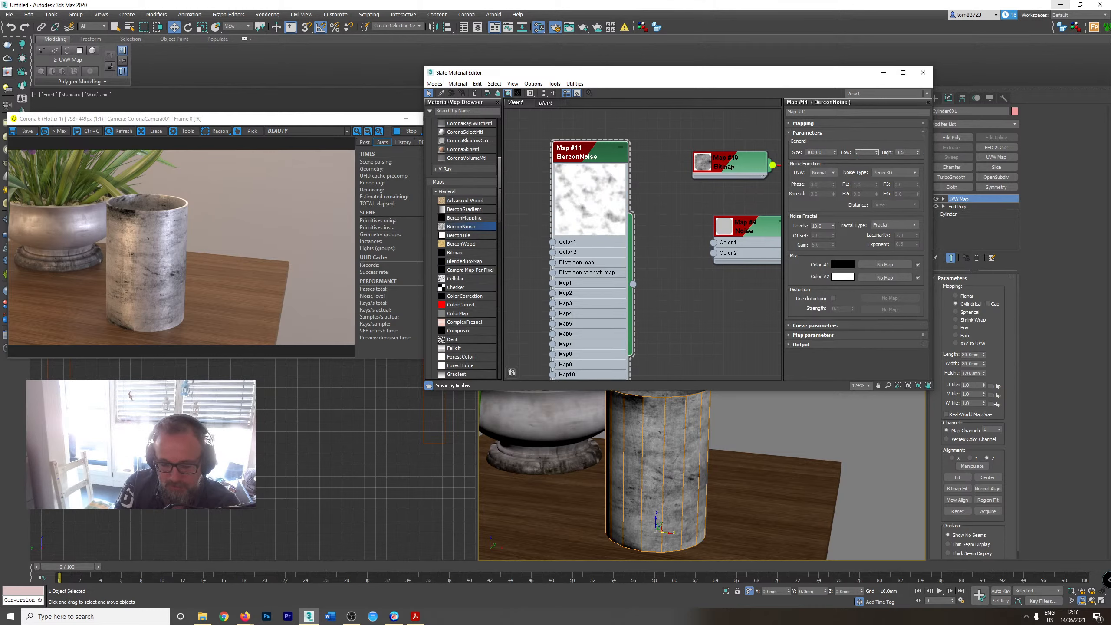
{"action": "type", "text": ".47"}
{"action": "key", "text": "Return"}
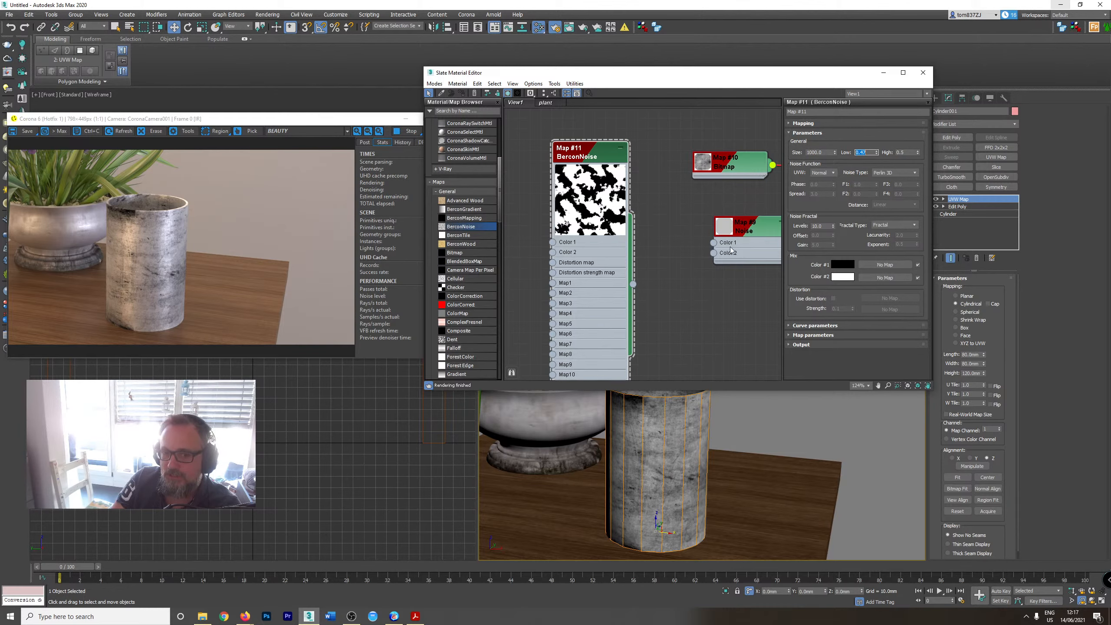
Move the BerconNoise node slightly upward in the graph and set its High threshold to 1.
{"action": "left_click", "coordinate": [595, 276]}
{"action": "left_click_drag", "start_coordinate": [601, 149], "coordinate": [601, 138]}
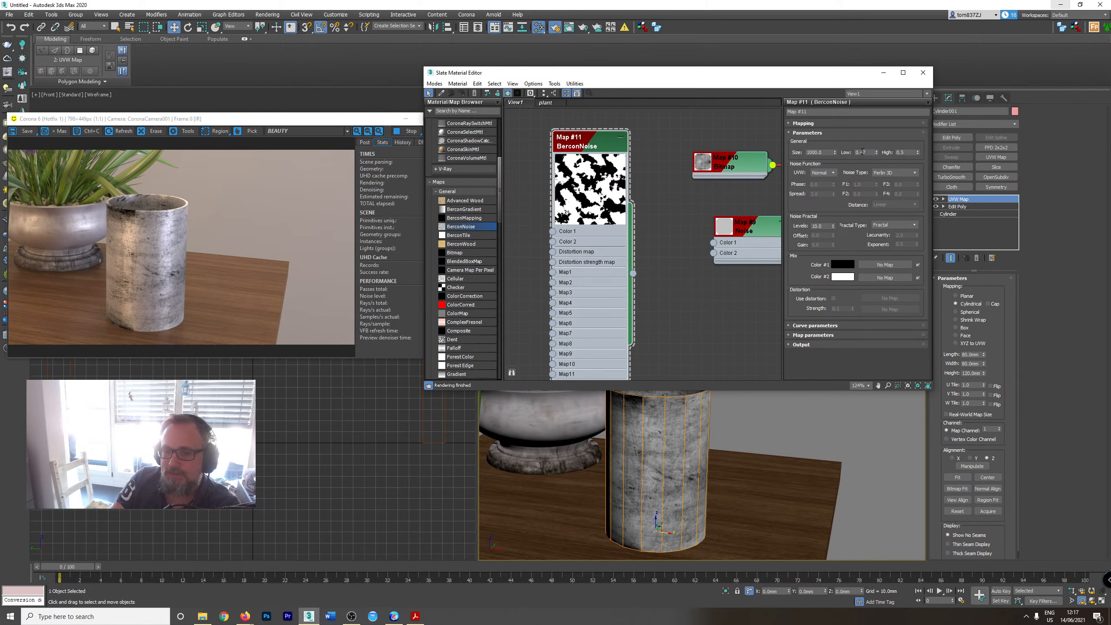
{"action": "left_click", "coordinate": [910, 153]}
{"action": "type", "text": "0."}
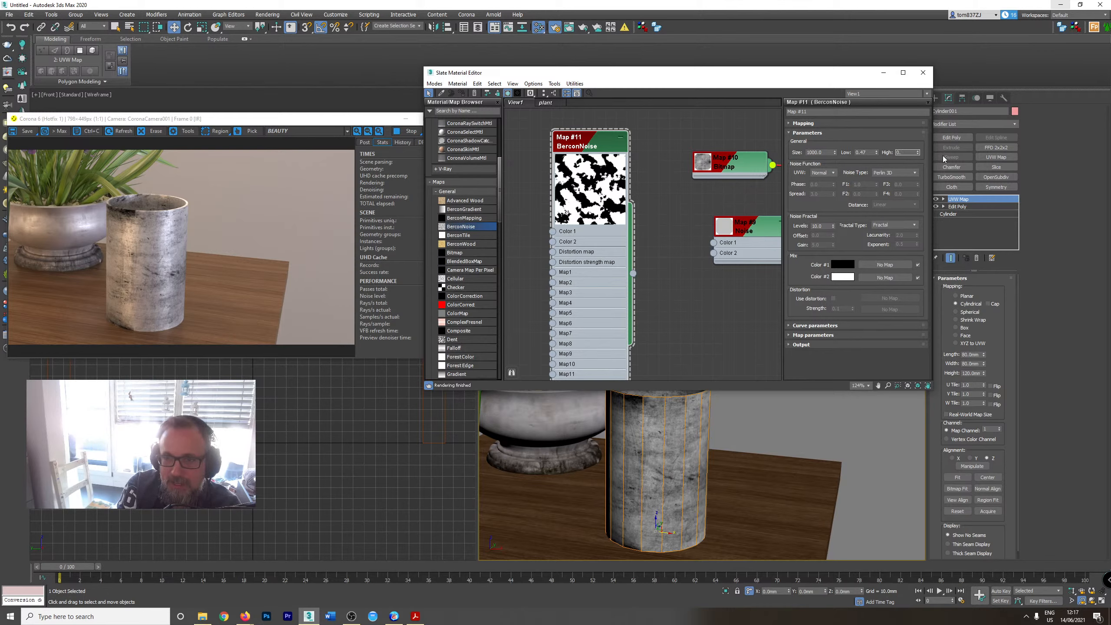
{"action": "key", "text": "BackSpace"}
{"action": "key", "text": "BackSpace"}
{"action": "type", "text": "1"}
{"action": "key", "text": "Return"}
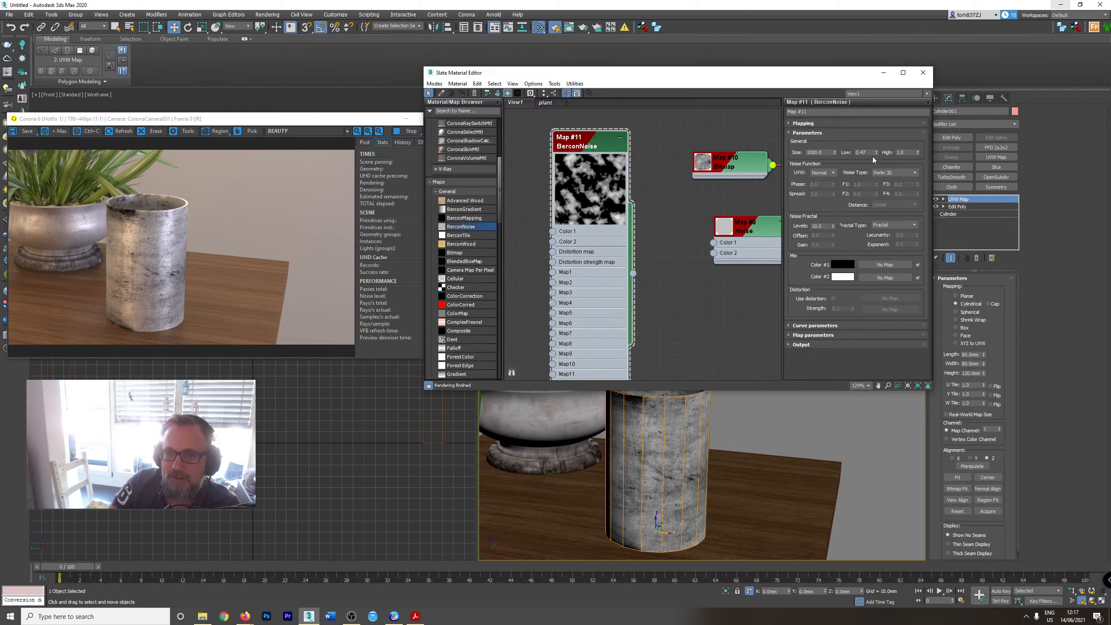
Try a Low threshold of 0.7 on the BerconNoise map, and set Low to 0.8.
{"action": "left_click", "coordinate": [871, 153]}
{"action": "type", "text": "0.7"}
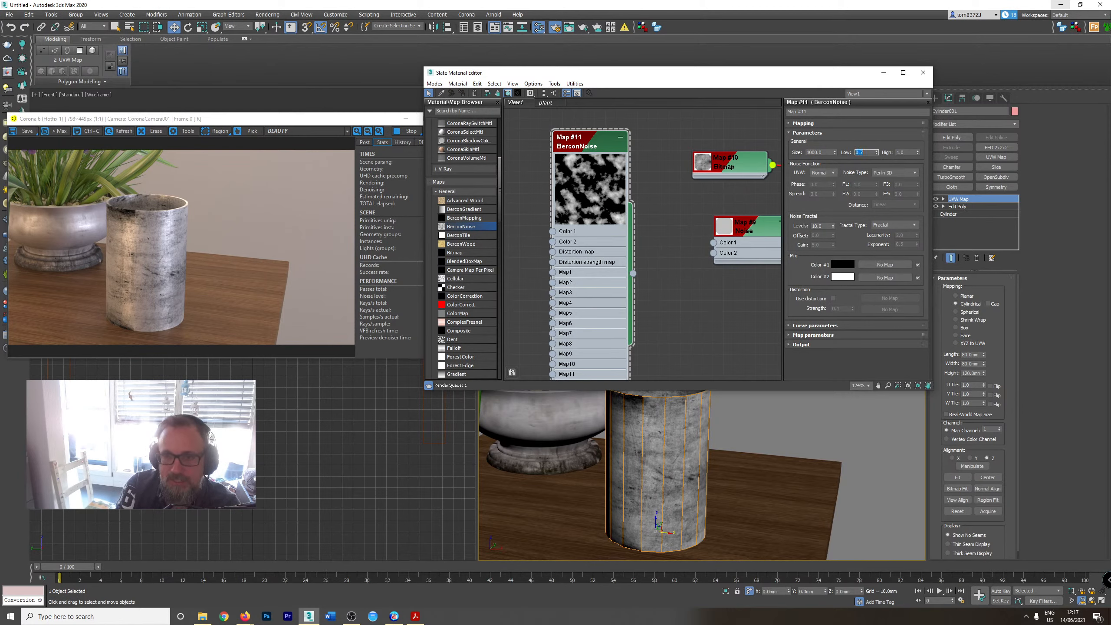
{"action": "key", "text": "Return"}
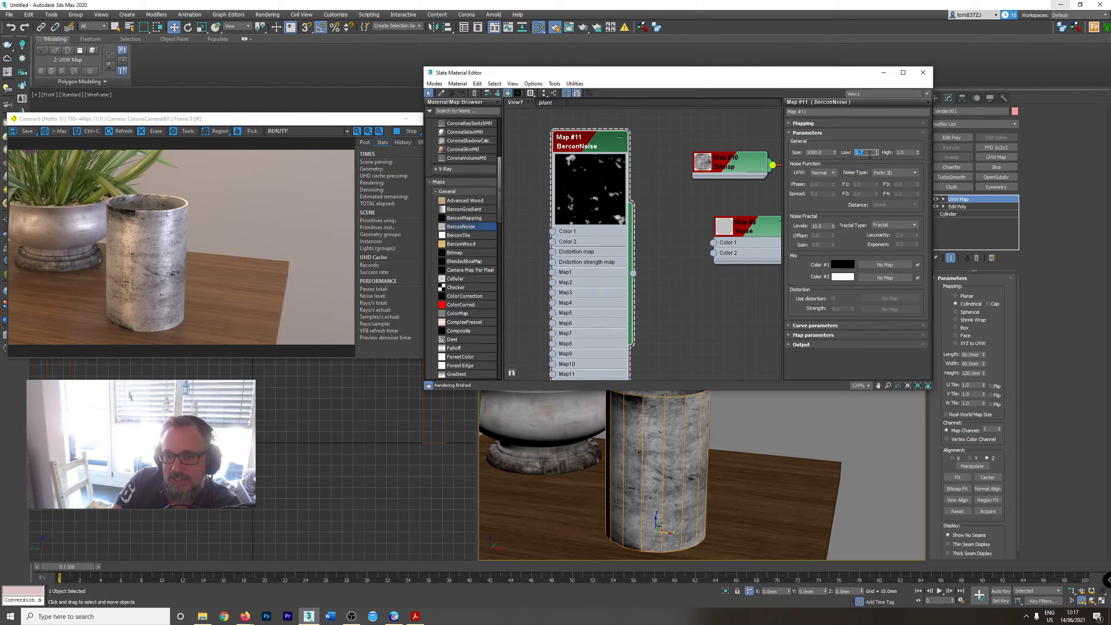
{"action": "type", "text": "0.8"}
{"action": "key", "text": "Return"}
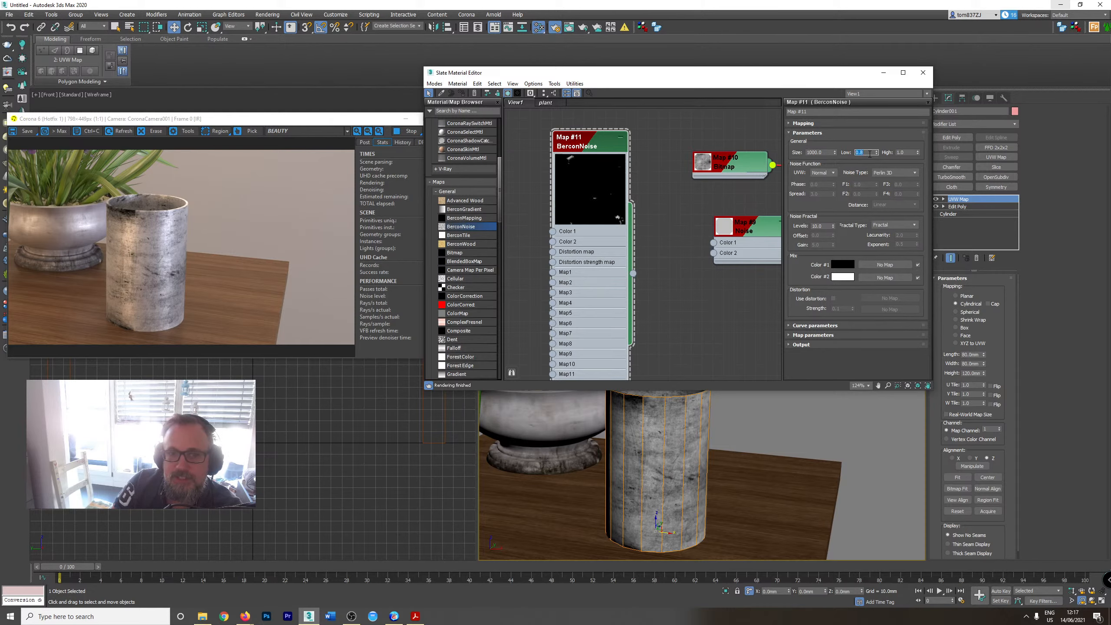
Set the BerconNoise map's size to 500 and its High threshold to 0.9.
{"action": "scroll", "coordinate": [579, 175], "scroll_direction": "up", "scroll_amount": 2}
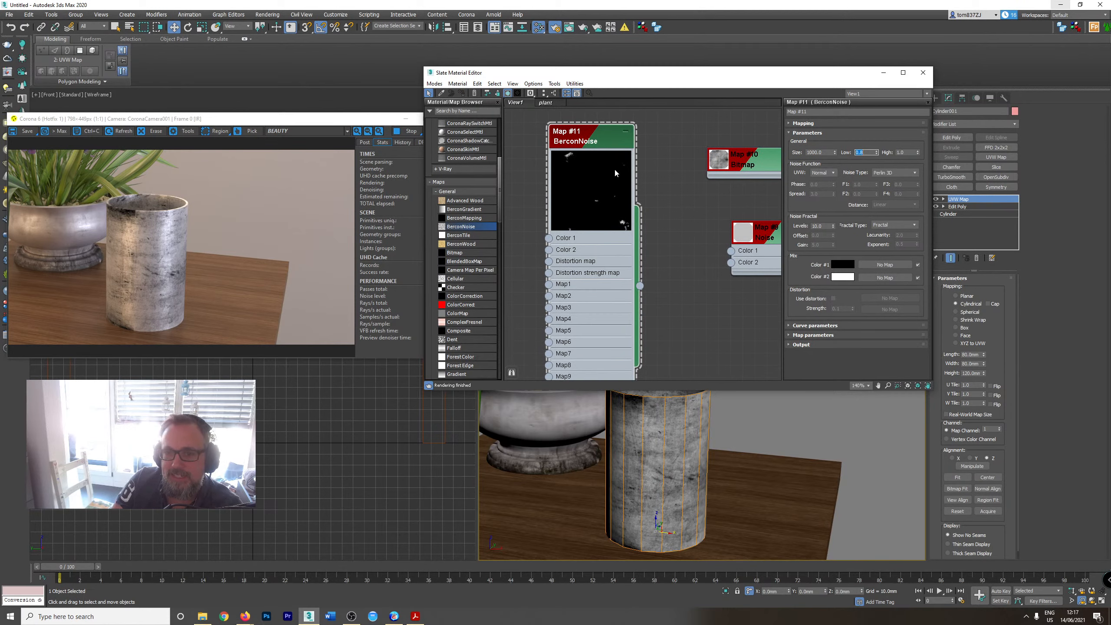
{"action": "key", "text": "shift+Tab"}
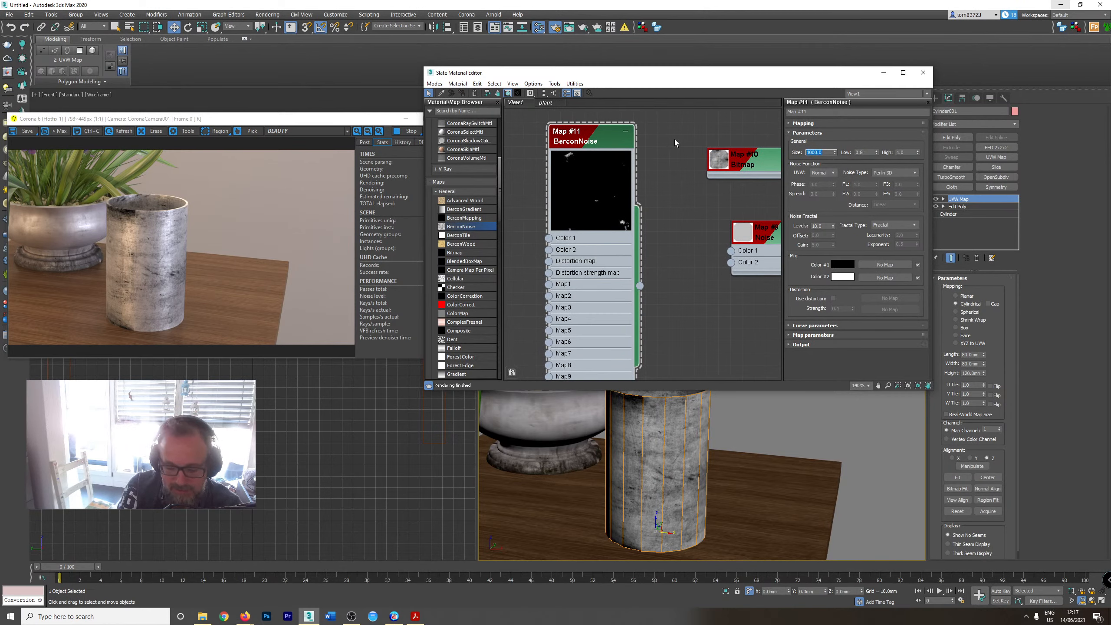
{"action": "type", "text": "500"}
{"action": "key", "text": "Return"}
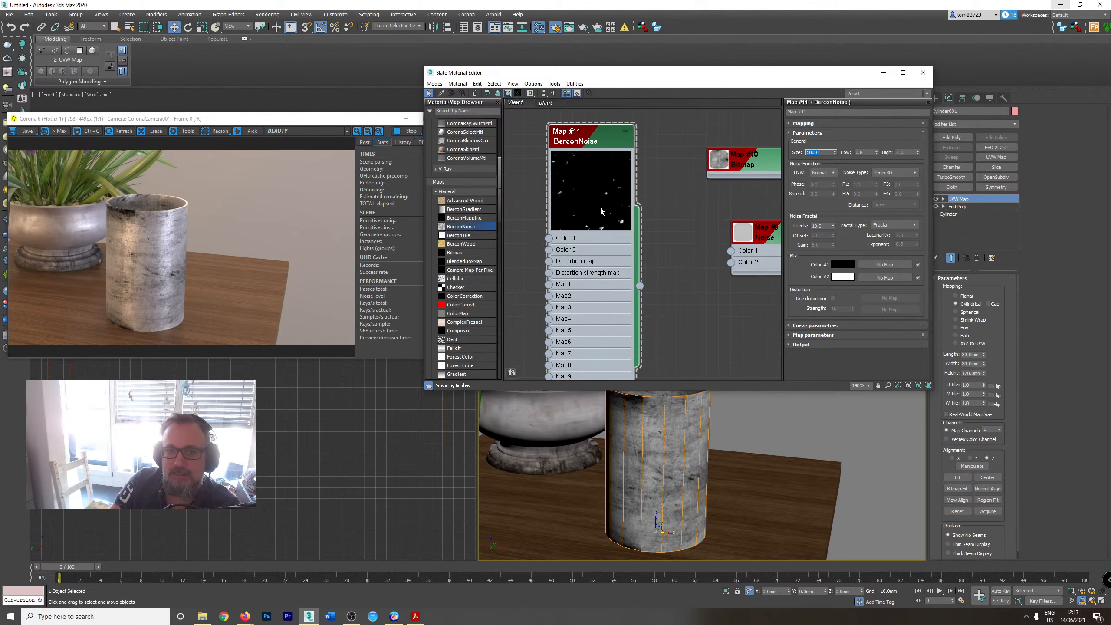
{"action": "double_click", "coordinate": [902, 151]}
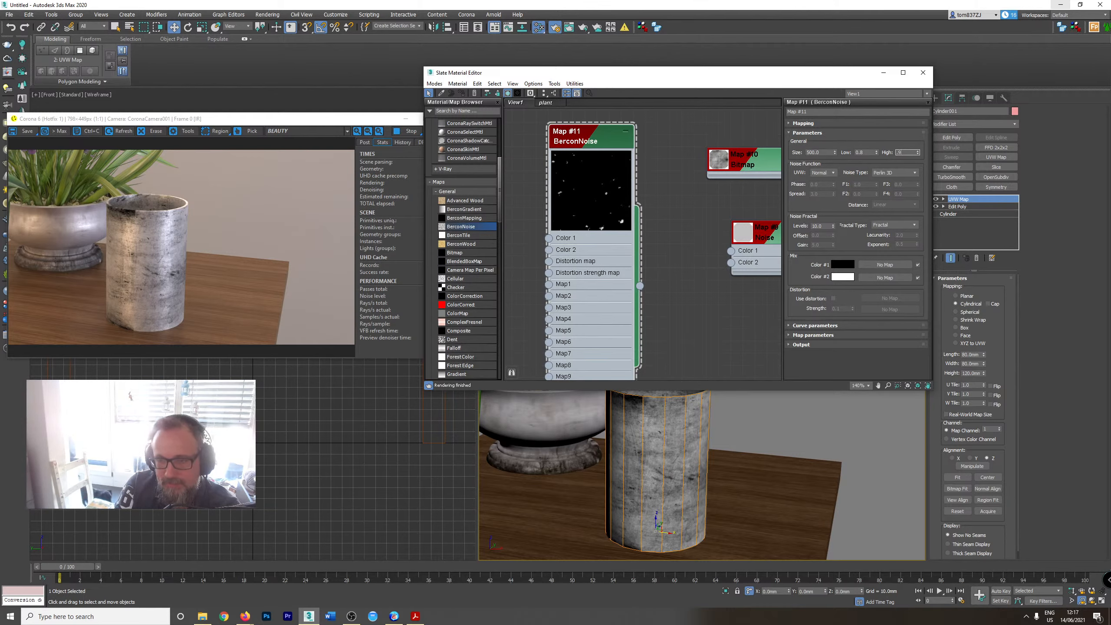
{"action": "type", "text": ".9"}
{"action": "key", "text": "Return"}
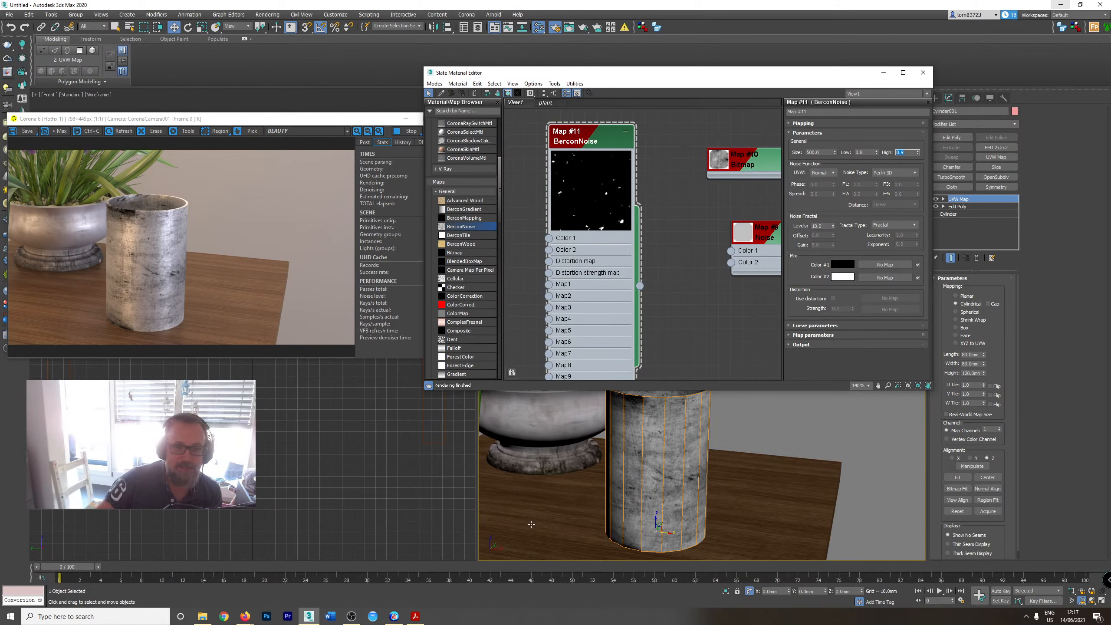
{"action": "left_click", "coordinate": [606, 340]}
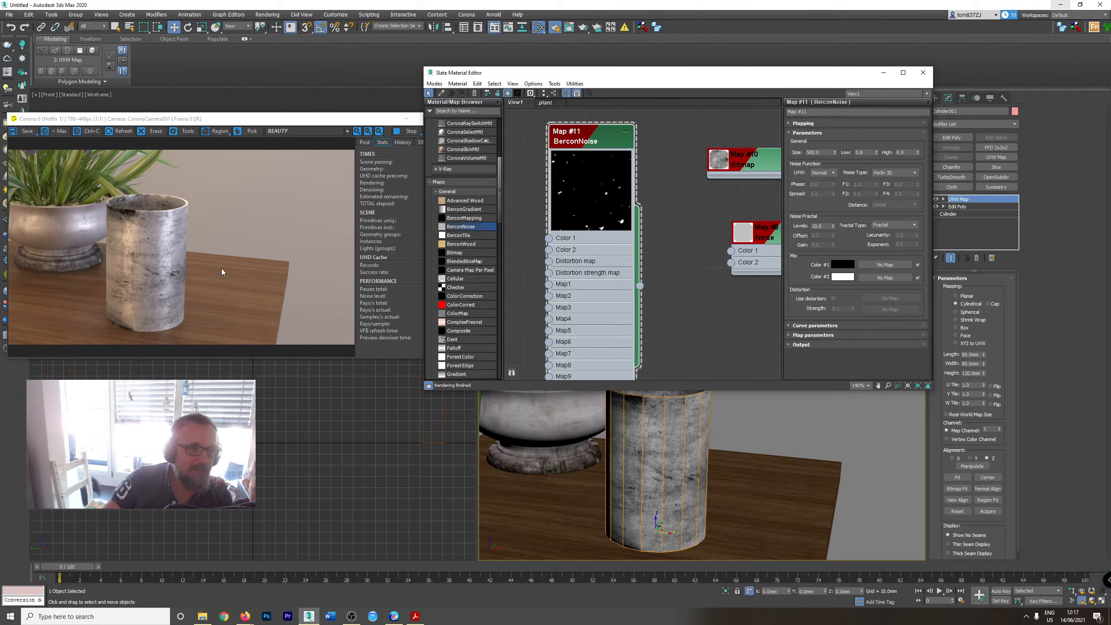